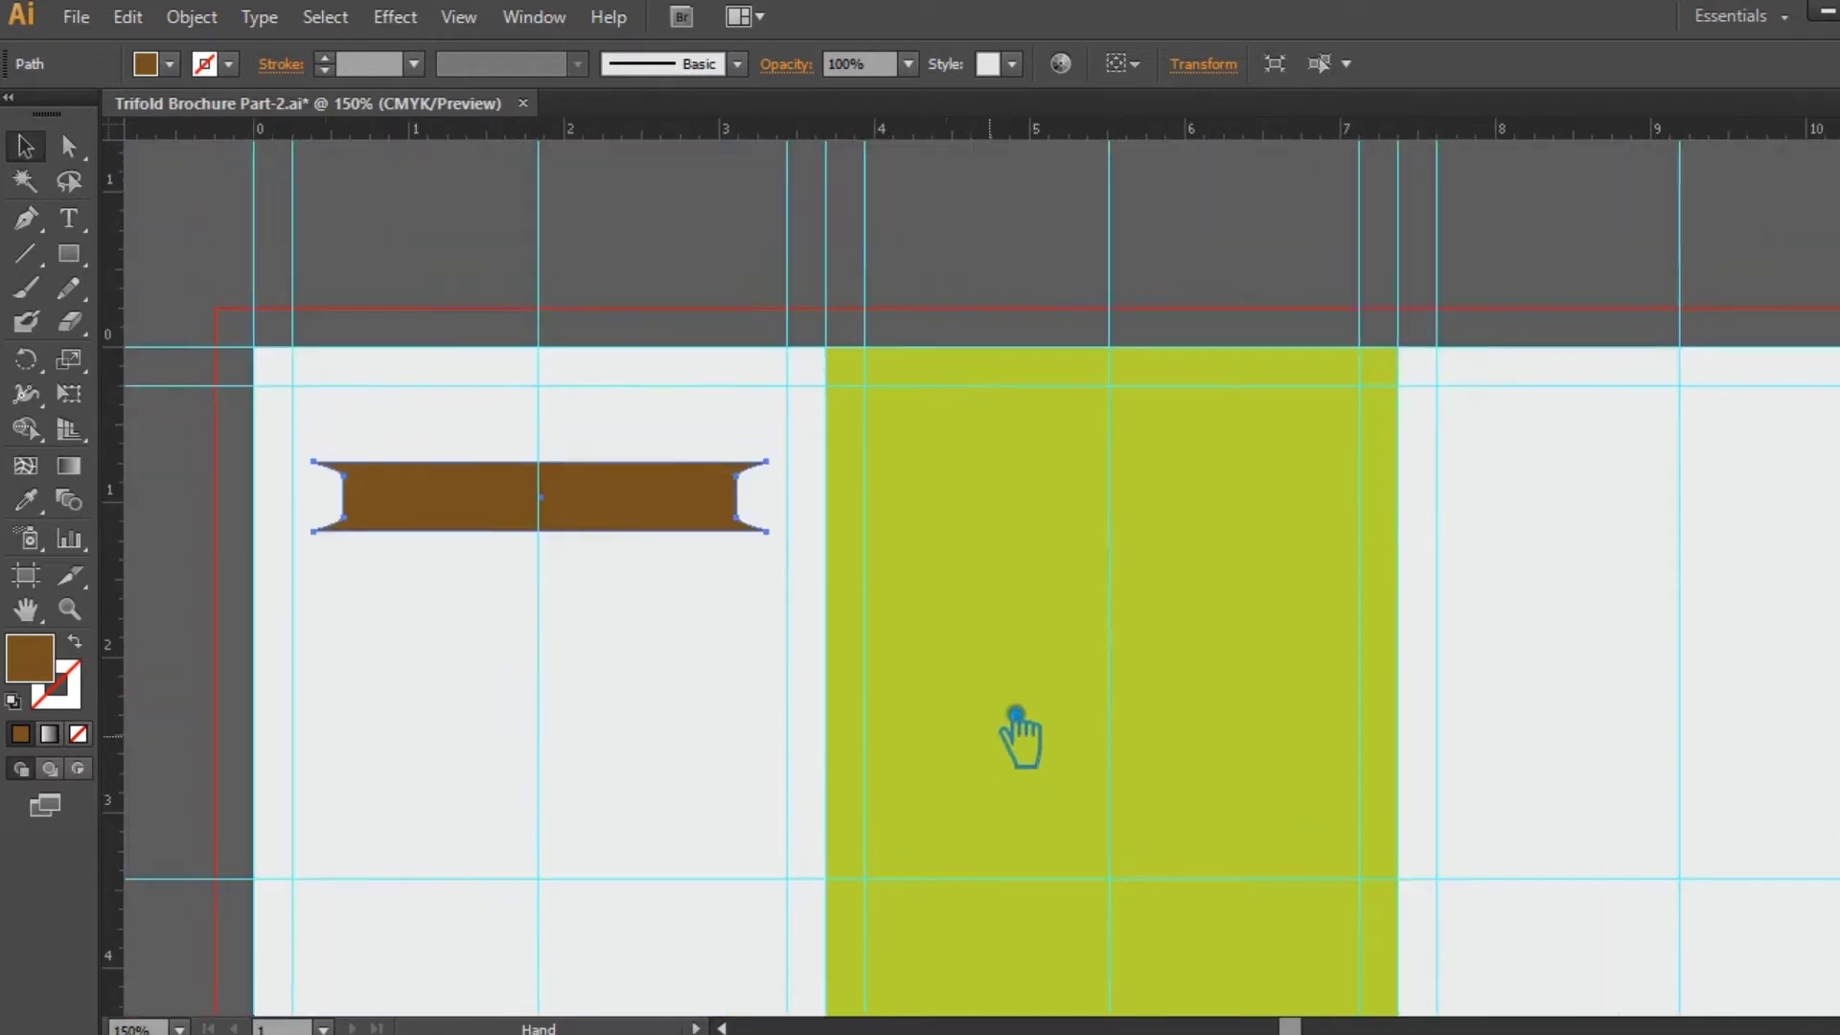
- Scale the brown ribbon so it spans the full width between the first panel's margin guides
left_click_drag(799, 461, 818, 475)
left_click(678, 573)
left_click(715, 427)
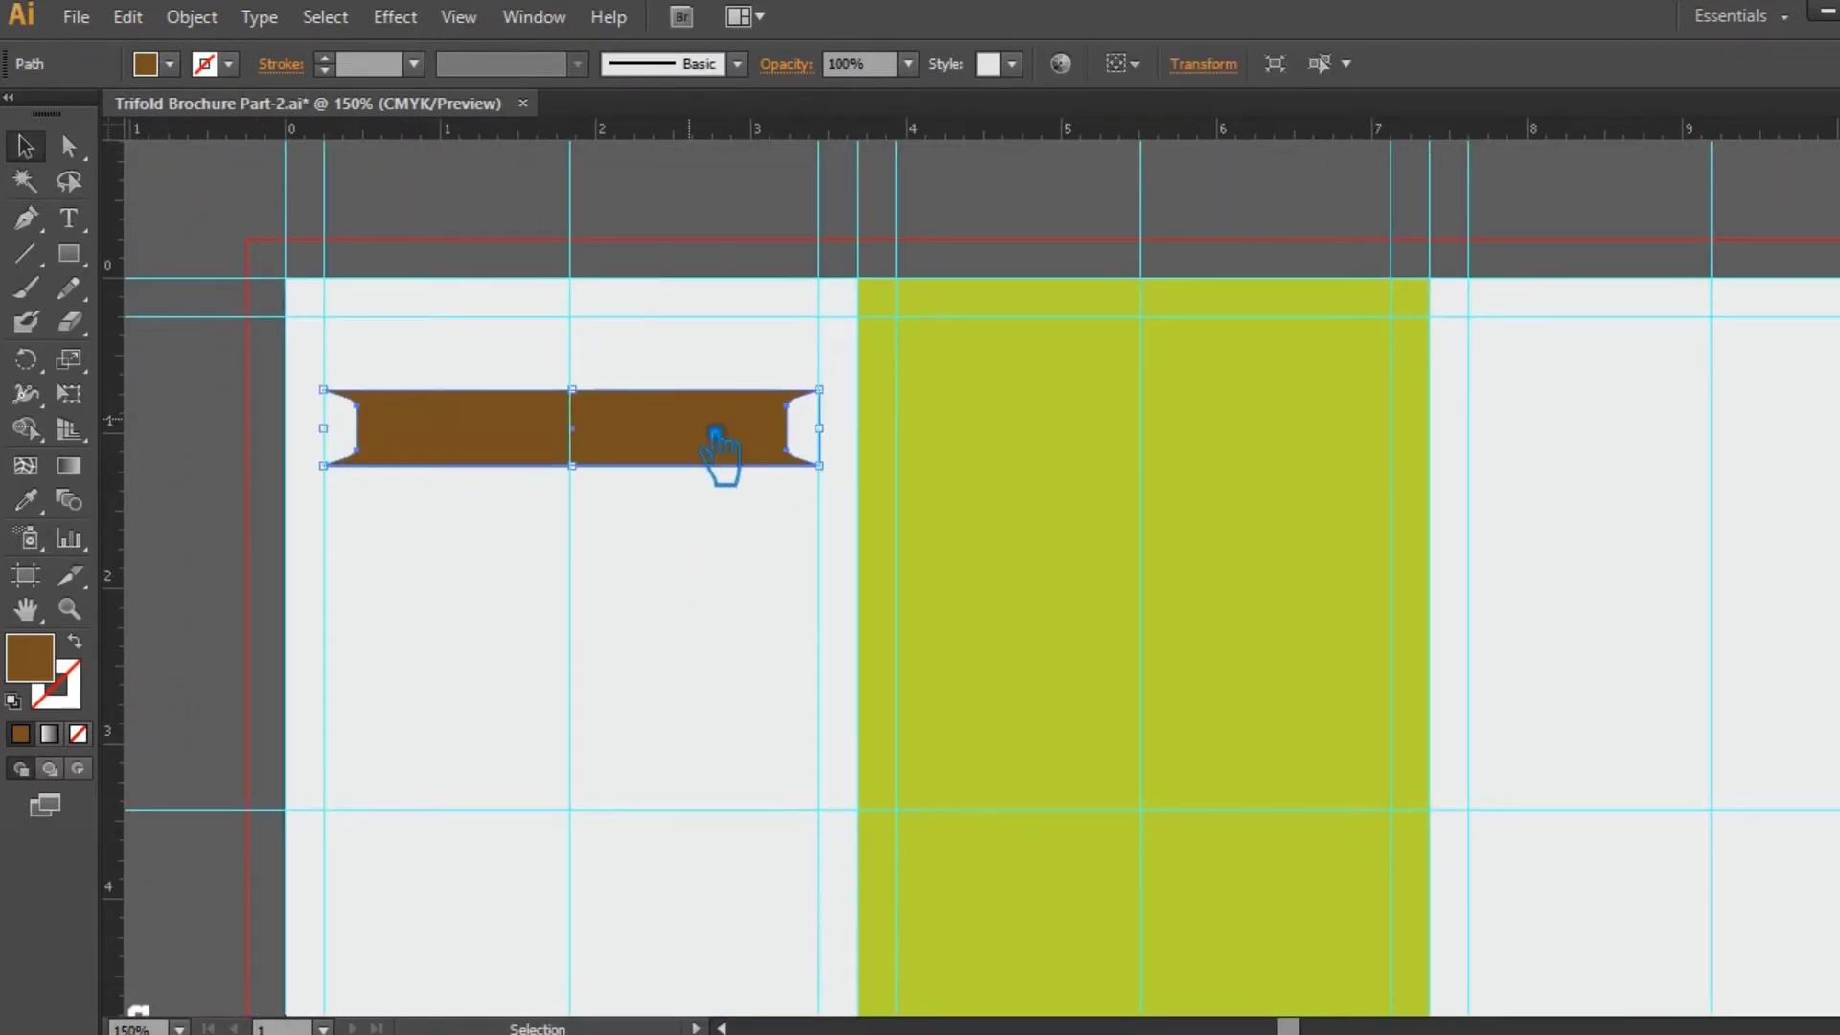
left_click(734, 479)
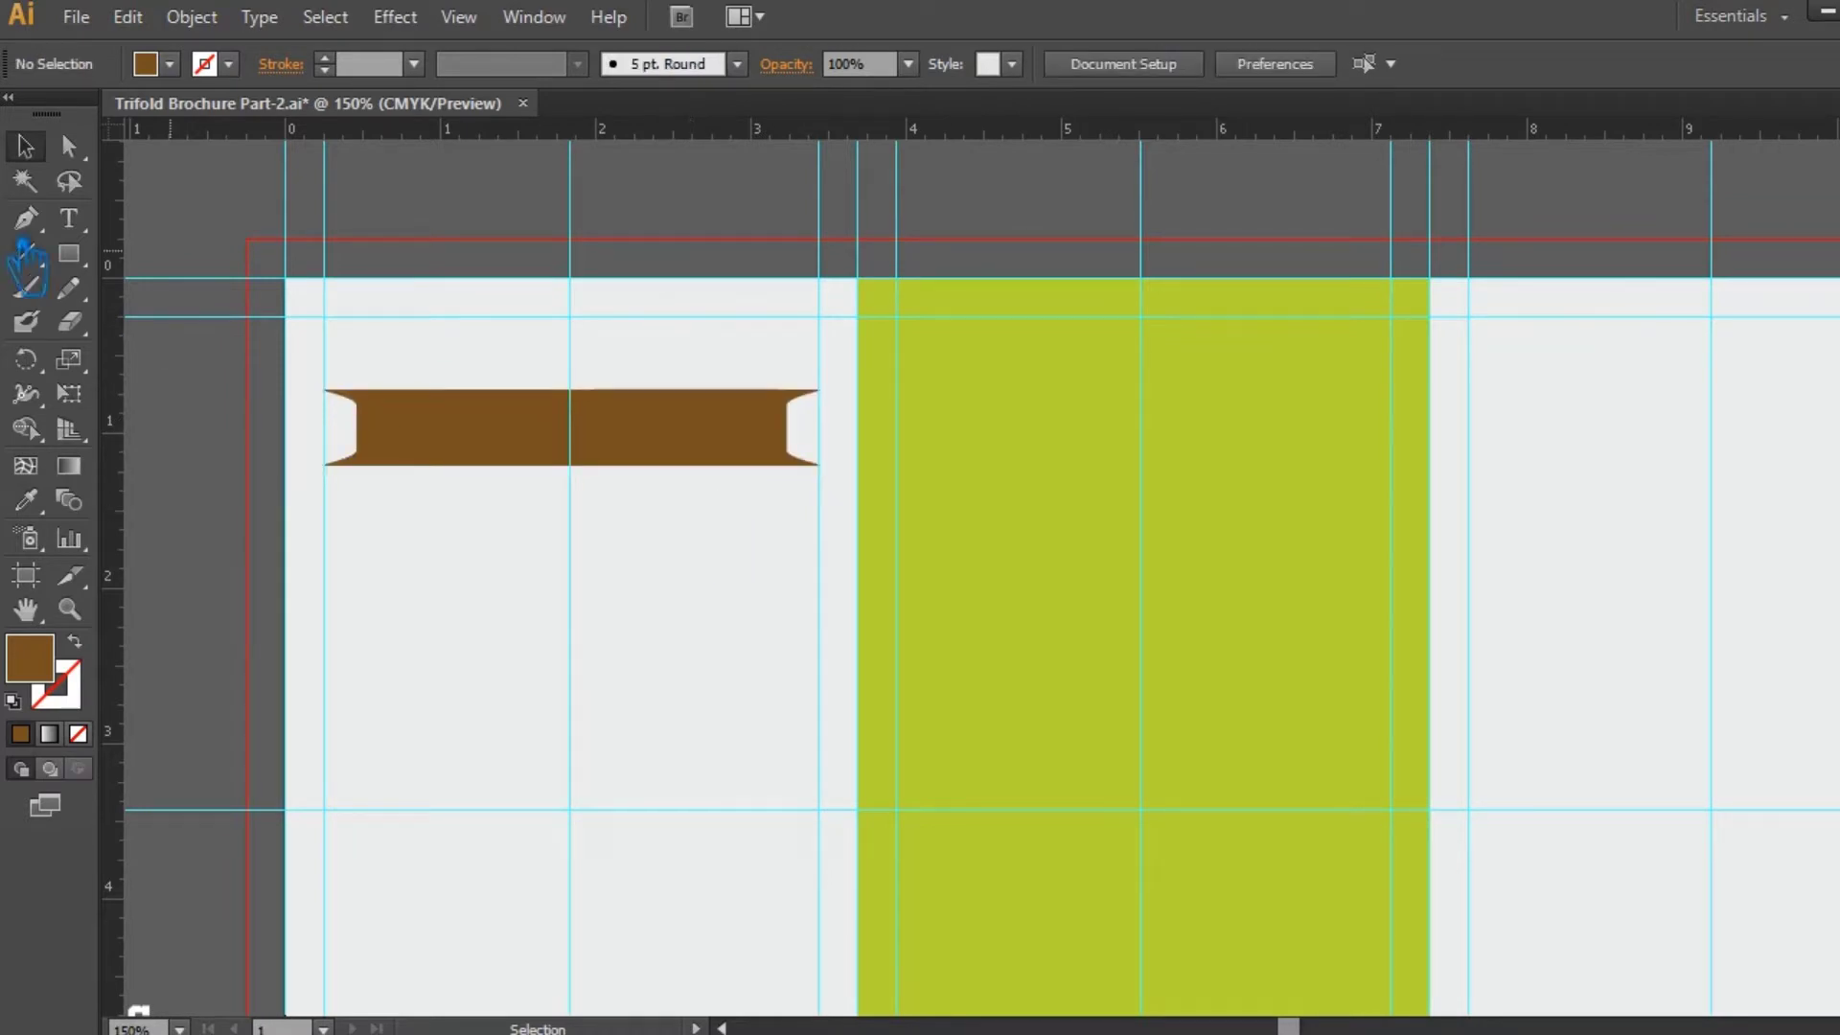
- Add the text "FAST FOOD" on the brown ribbon, using the character style sampled from the WEEKLY OFFERS heading
left_click(69, 217)
left_click(479, 433)
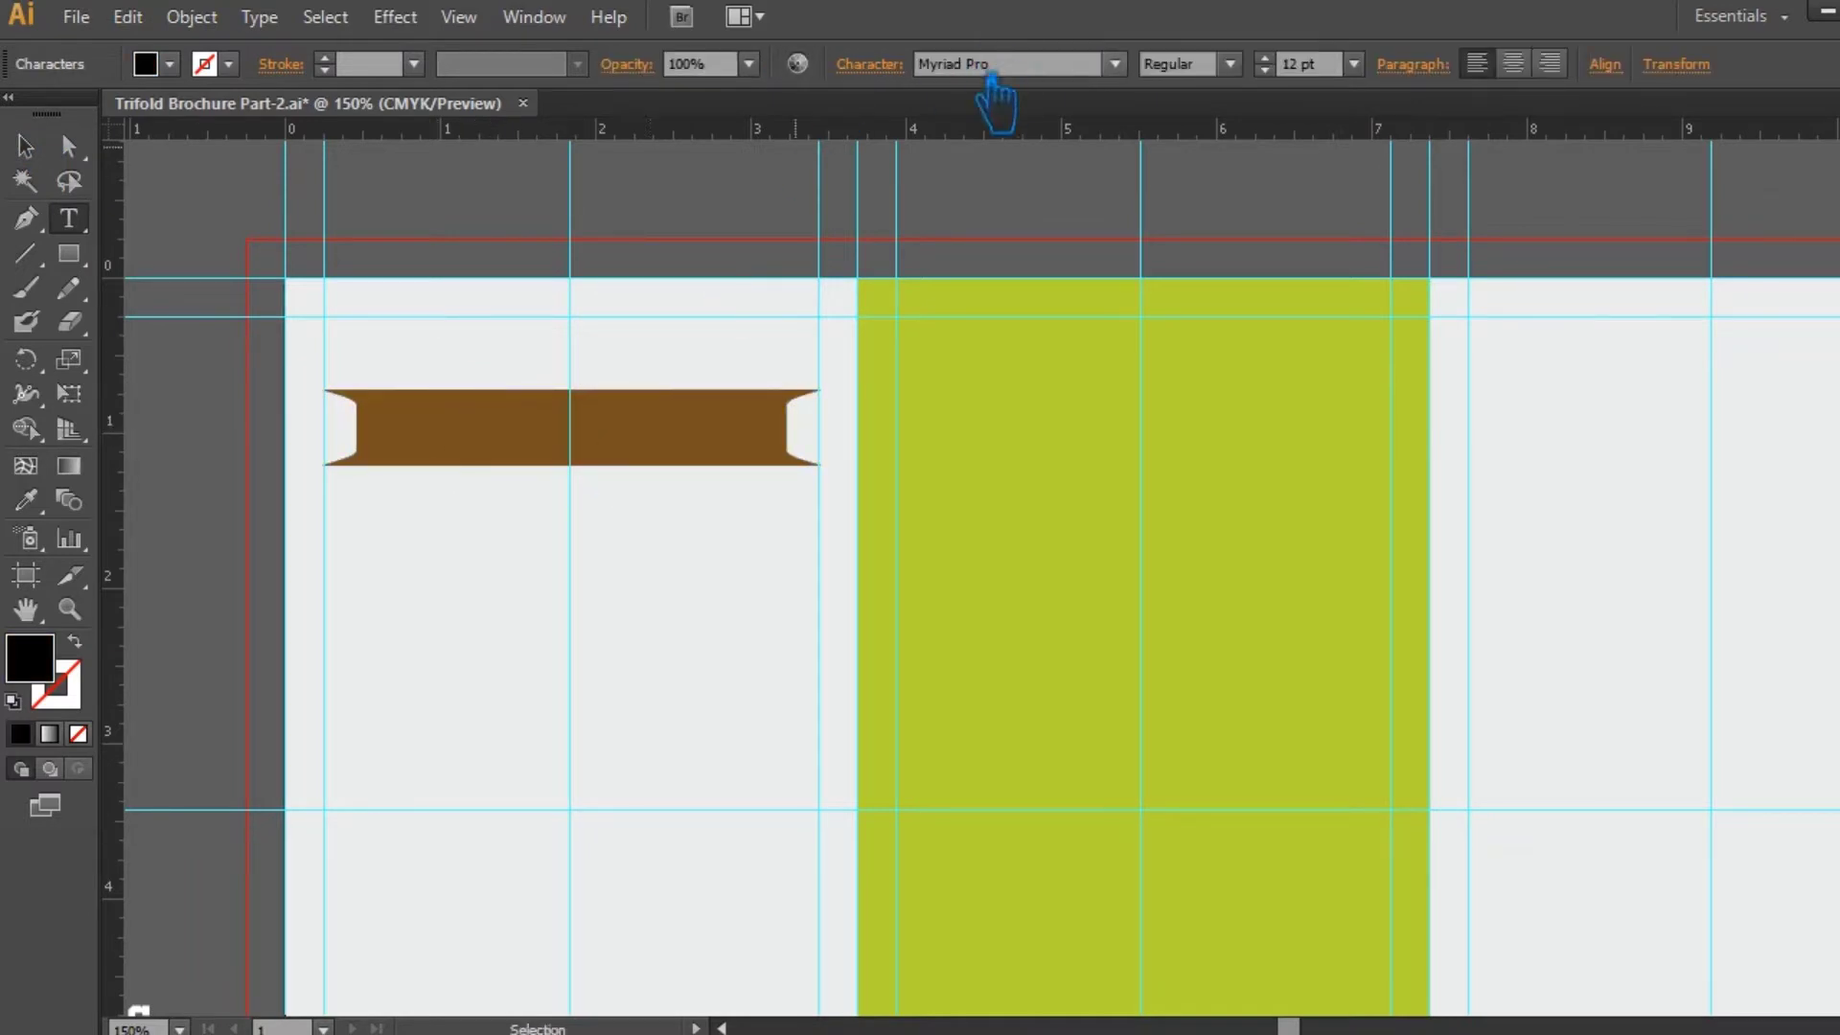
key("ctrl+minus")
key("ctrl+minus")
left_click(34, 502)
left_click(564, 789)
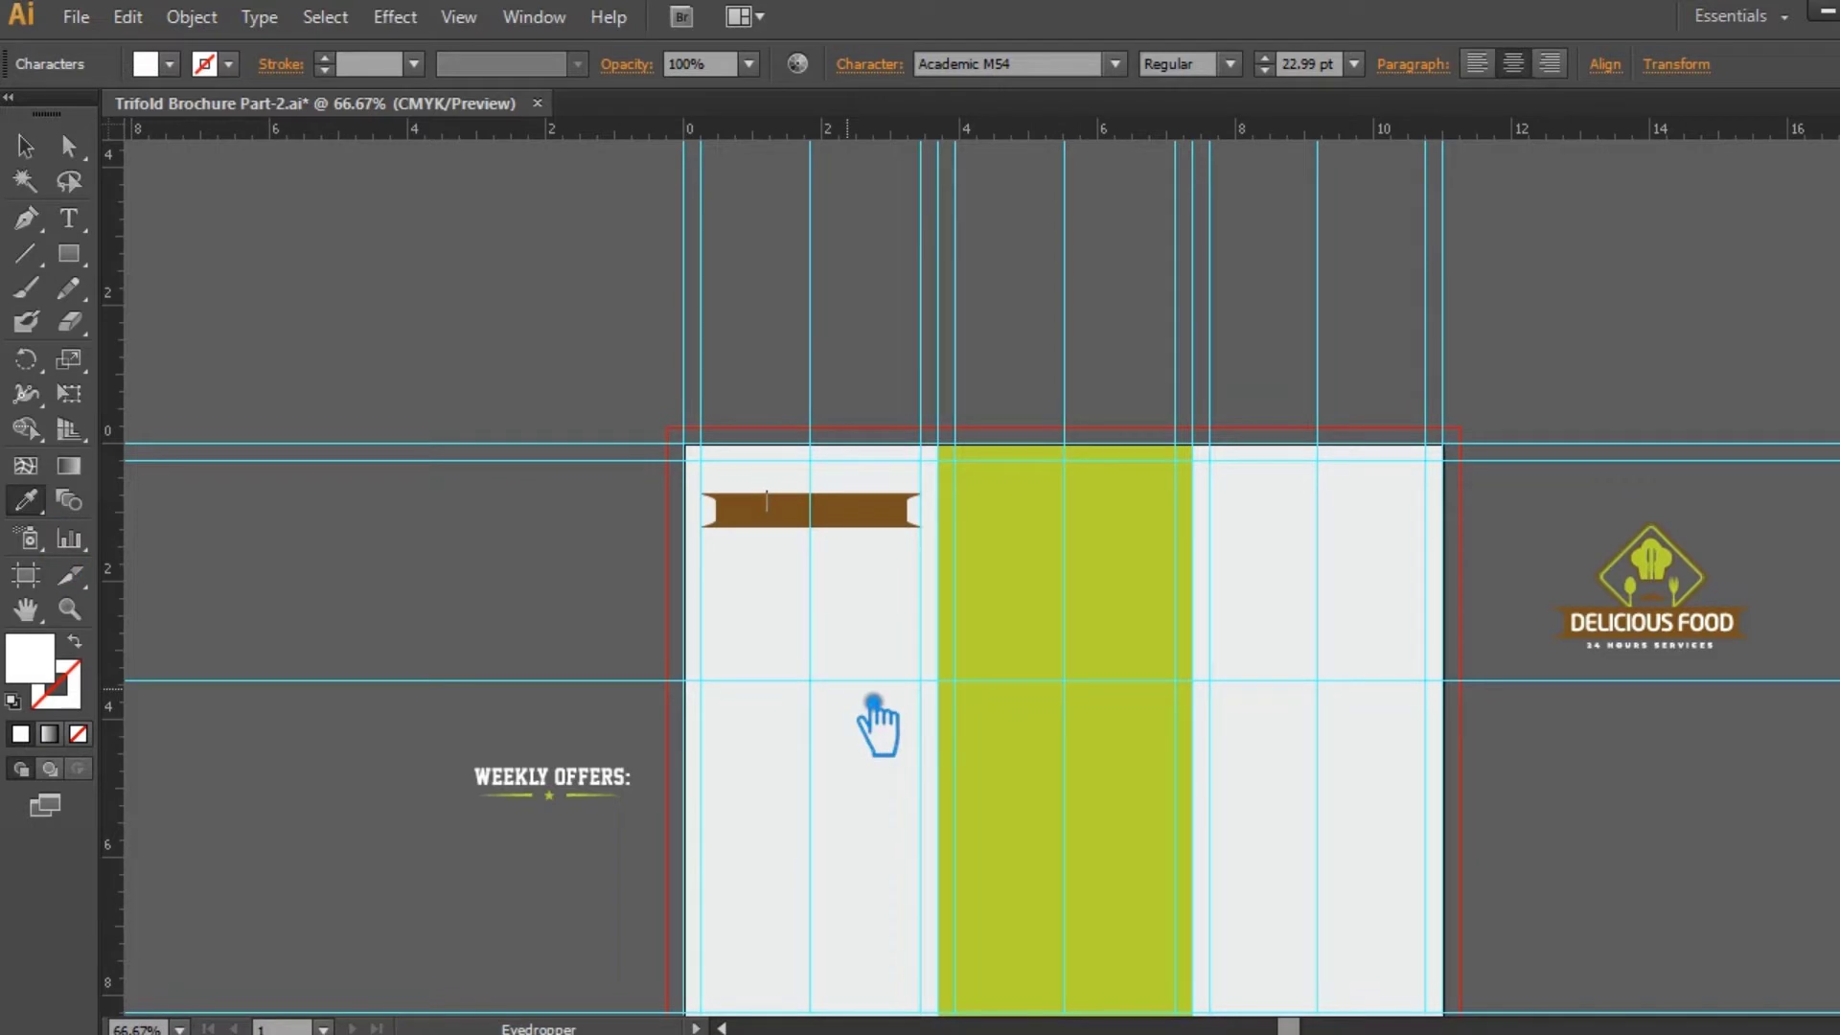
type("FAST FOOD")
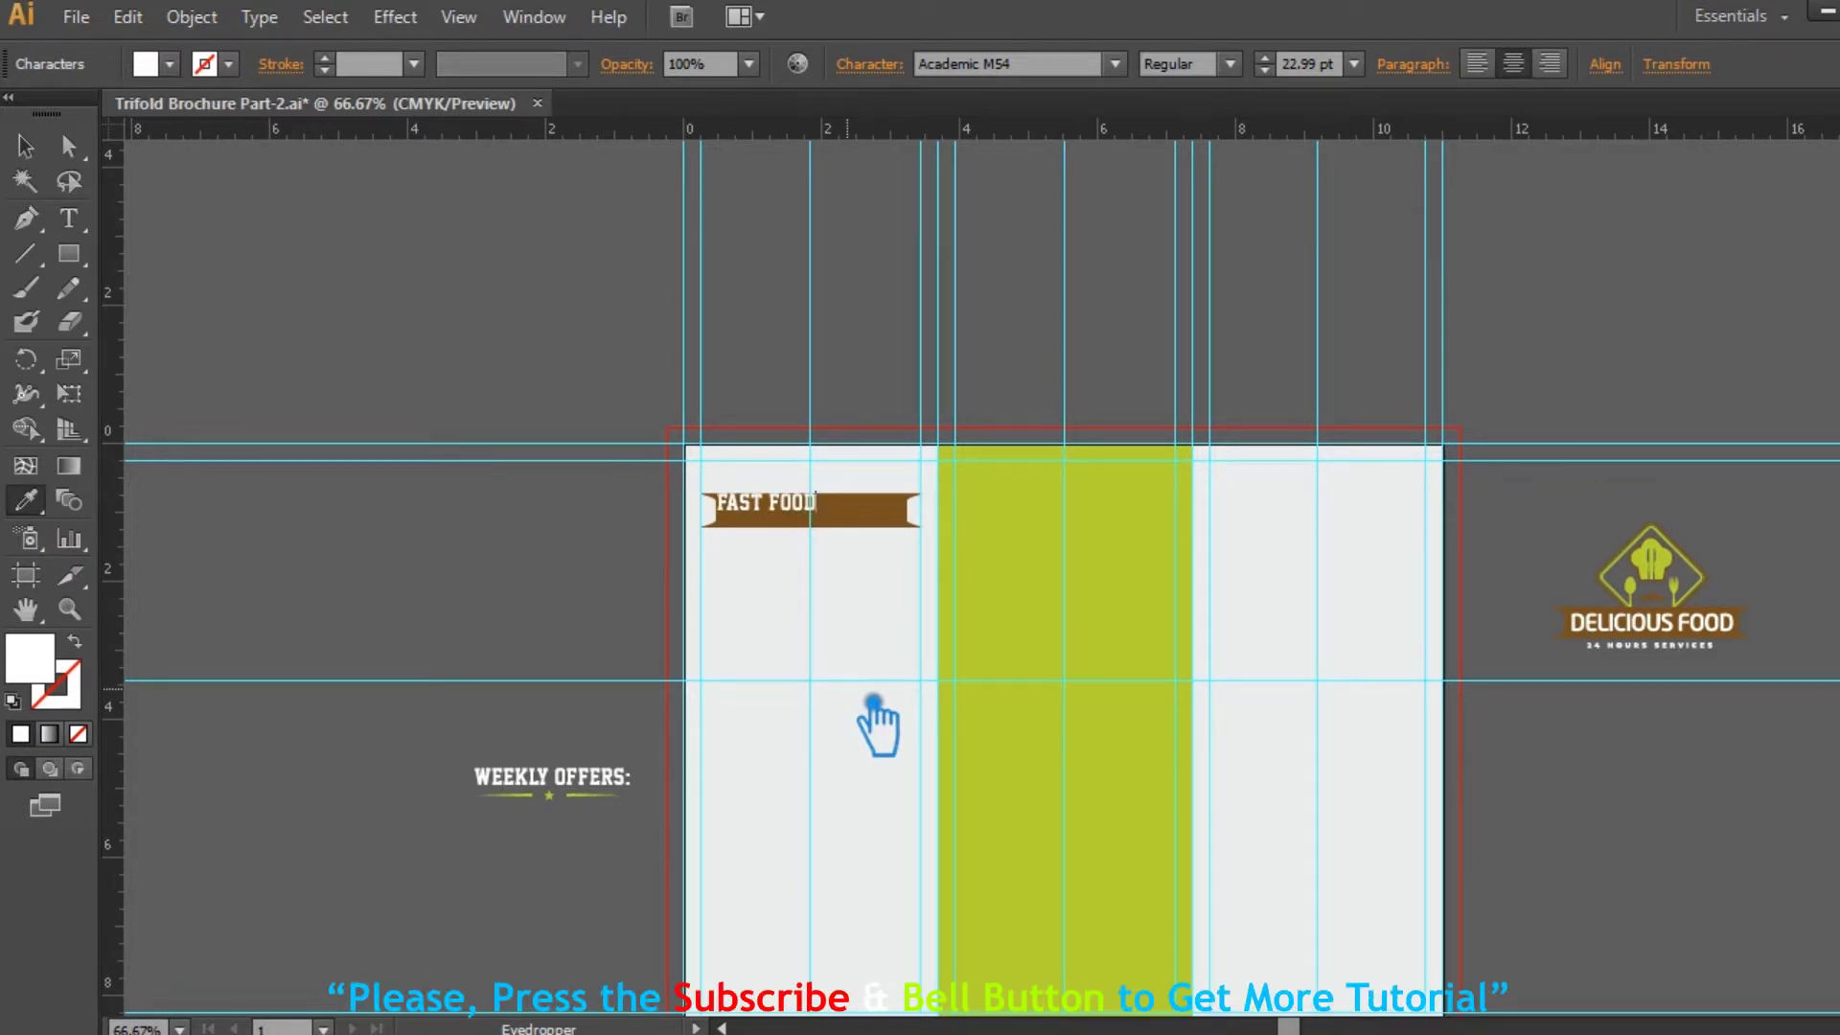
- Move the FAST FOOD text to the middle of the ribbon and enlarge it to about 27 pt
left_click(41, 151)
left_click_drag(543, 523, 954, 603)
key("ctrl+equal")
key("ctrl+equal")
key("ctrl+equal")
left_click(951, 600)
left_click_drag(698, 464, 917, 454)
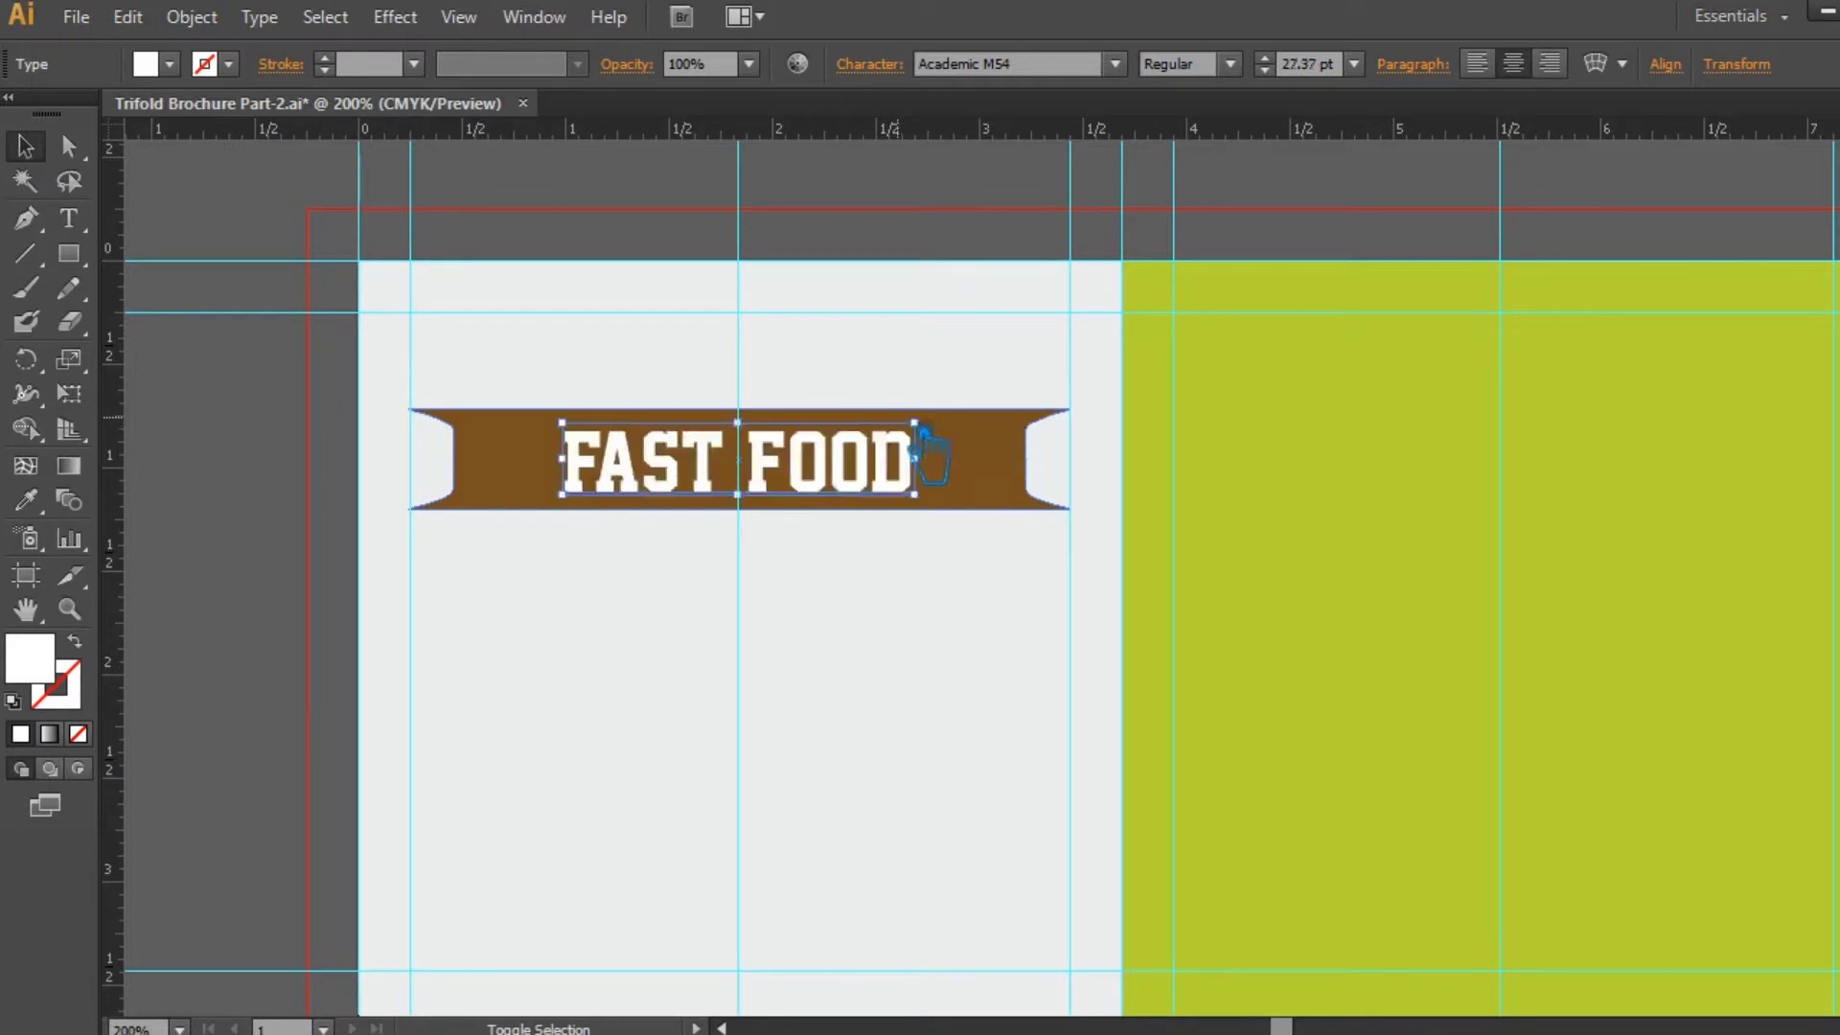
- Align the vertical centres of the FAST FOOD text and the brown ribbon
left_click(851, 673)
left_click_drag(934, 604, 594, 422)
left_click(1070, 63)
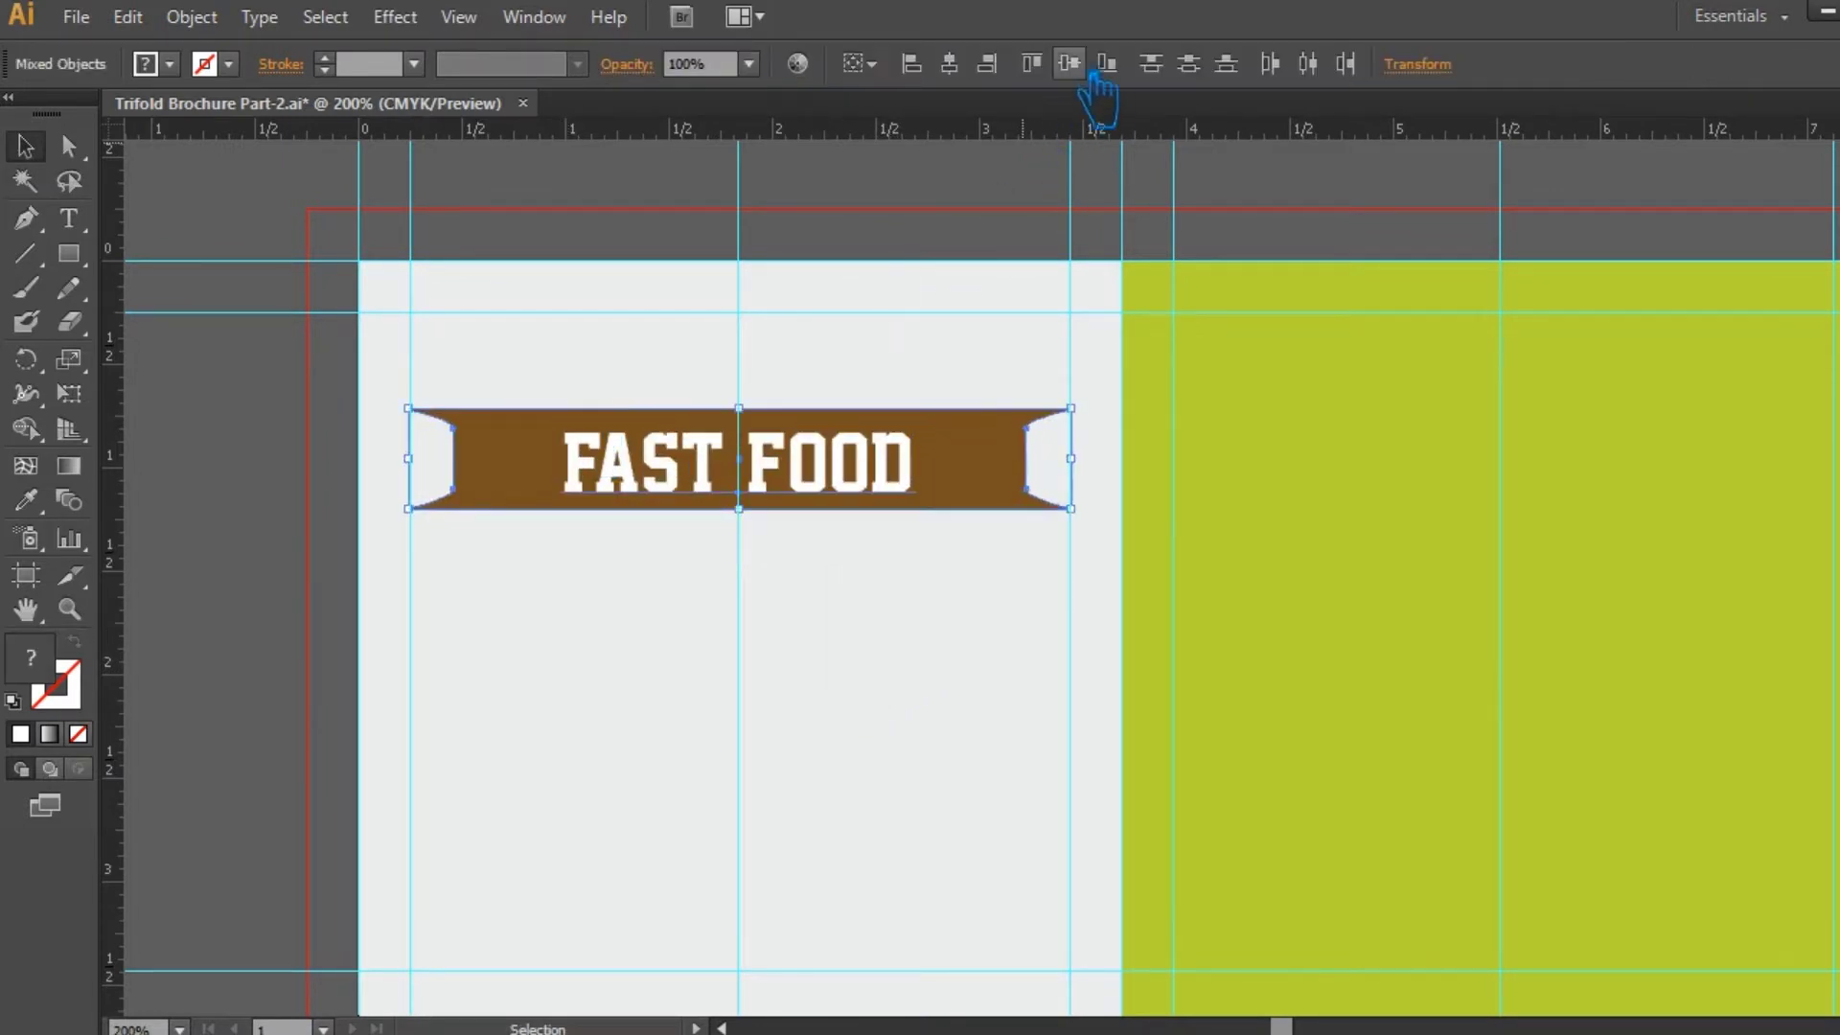
- Nudge the FAST FOOD text up slightly on the ribbon and save the document
left_click(932, 661)
left_click(838, 489)
key("Up")
key("Up")
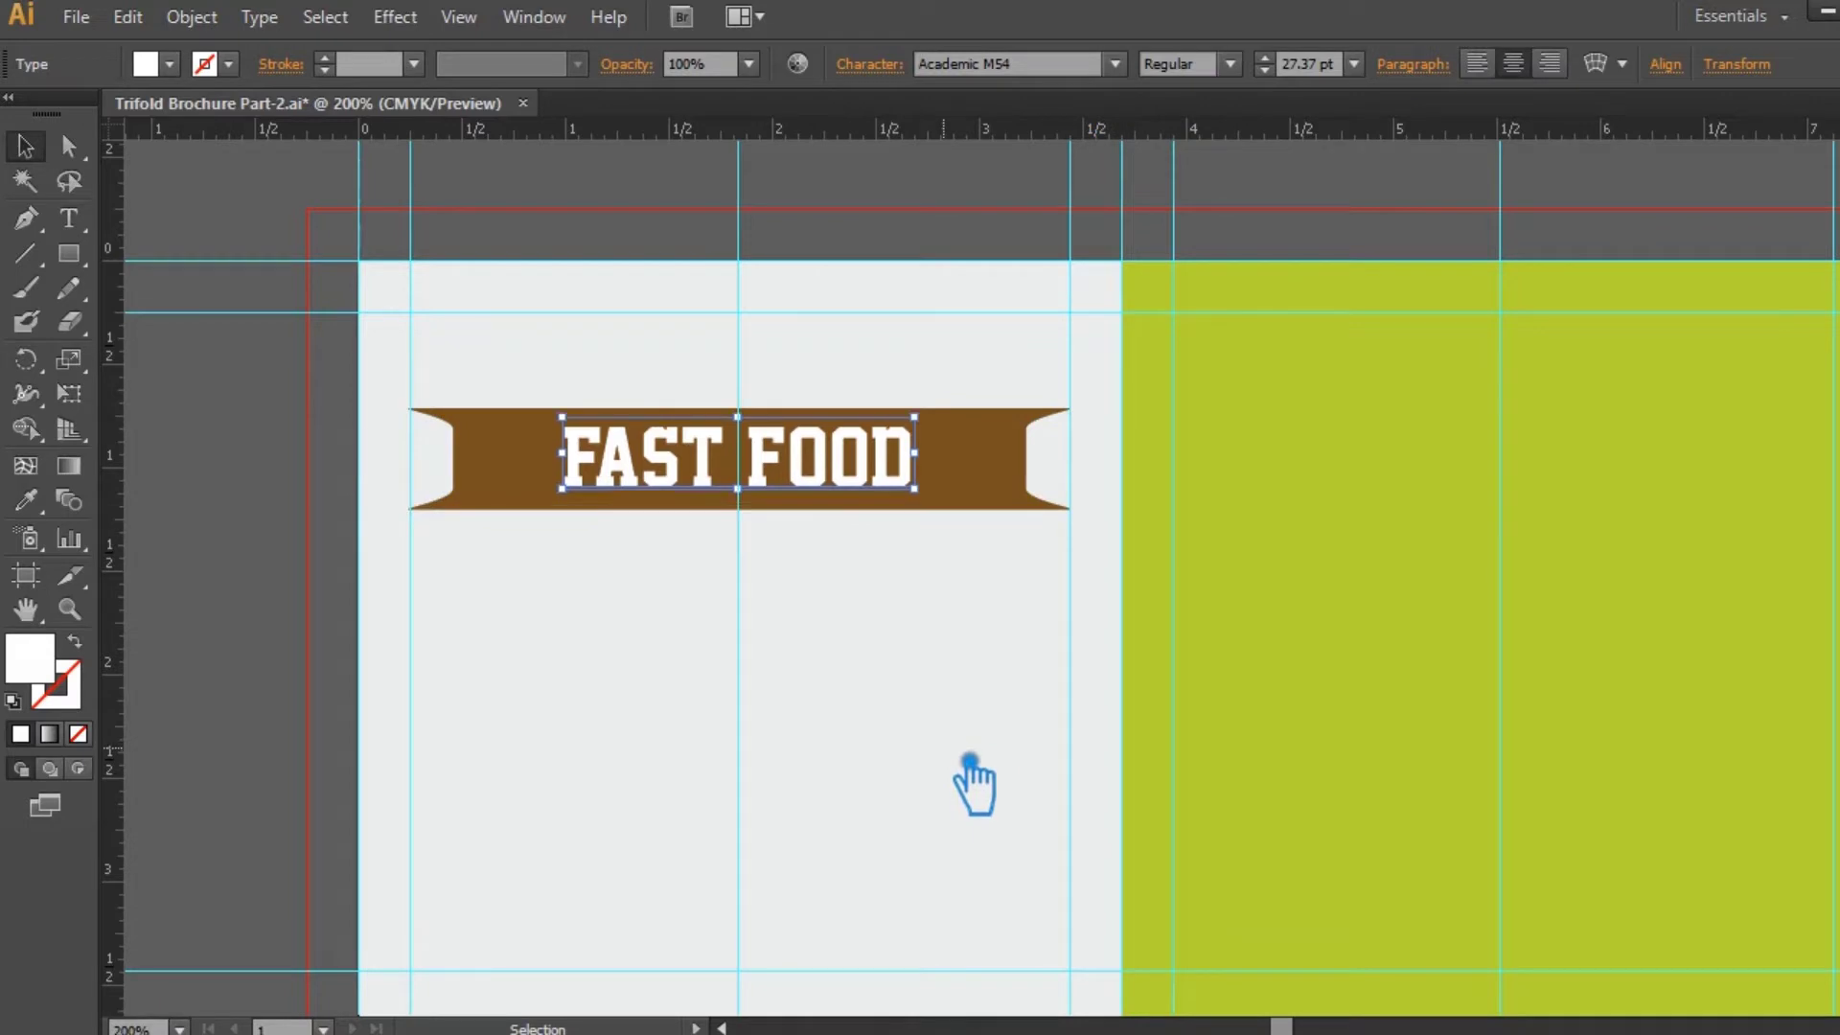
left_click(968, 738)
left_click(829, 485)
left_click(877, 551)
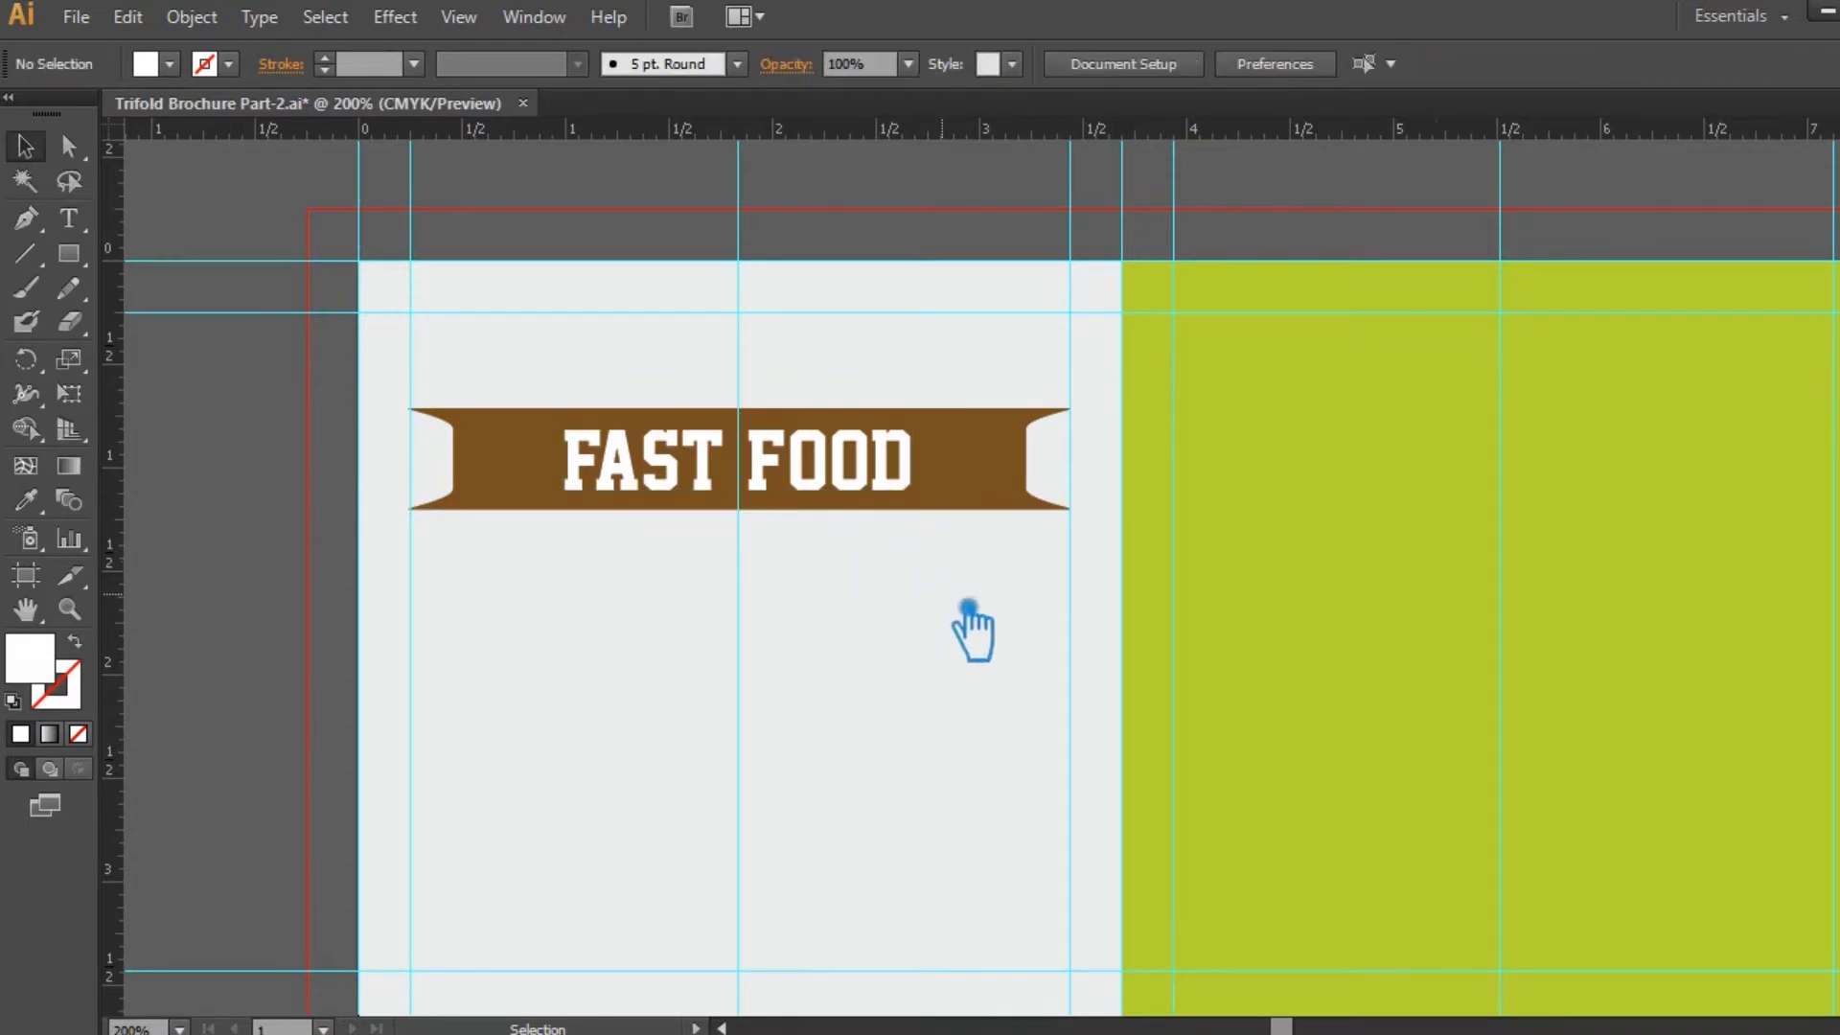
left_click_drag(914, 588, 511, 389)
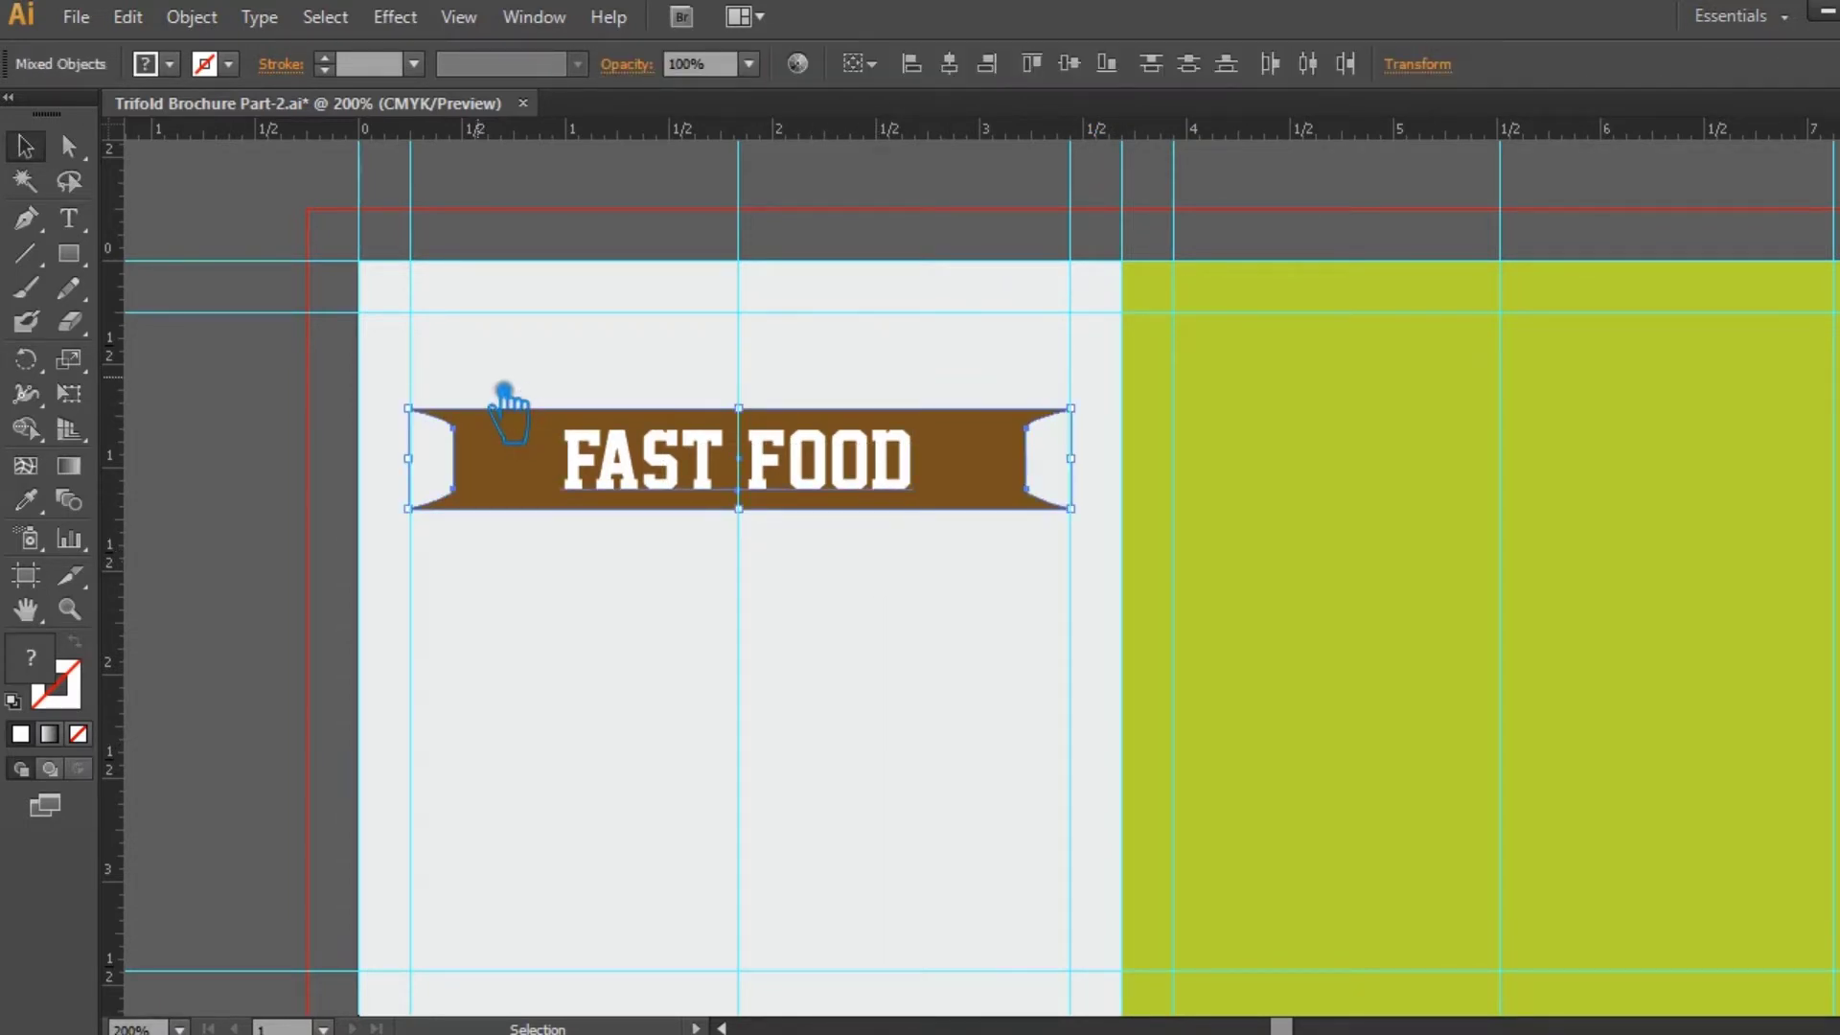
left_click(730, 692)
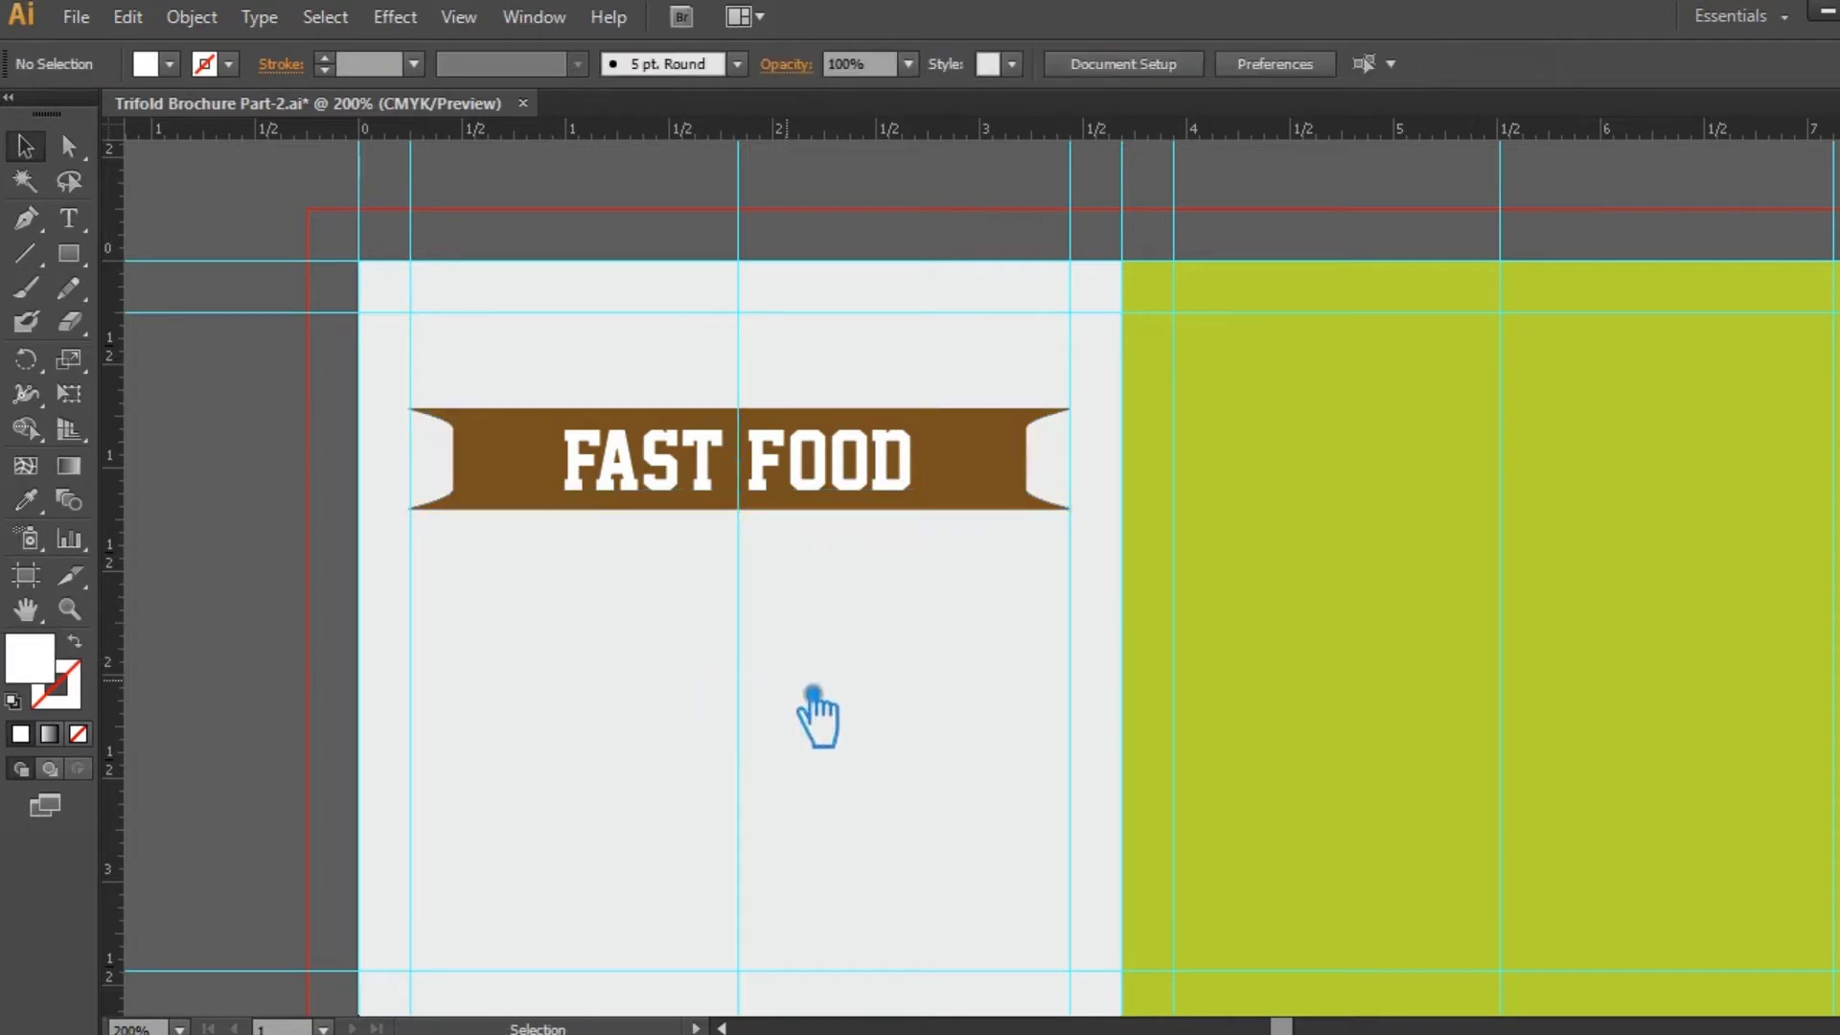
key("ctrl+s")
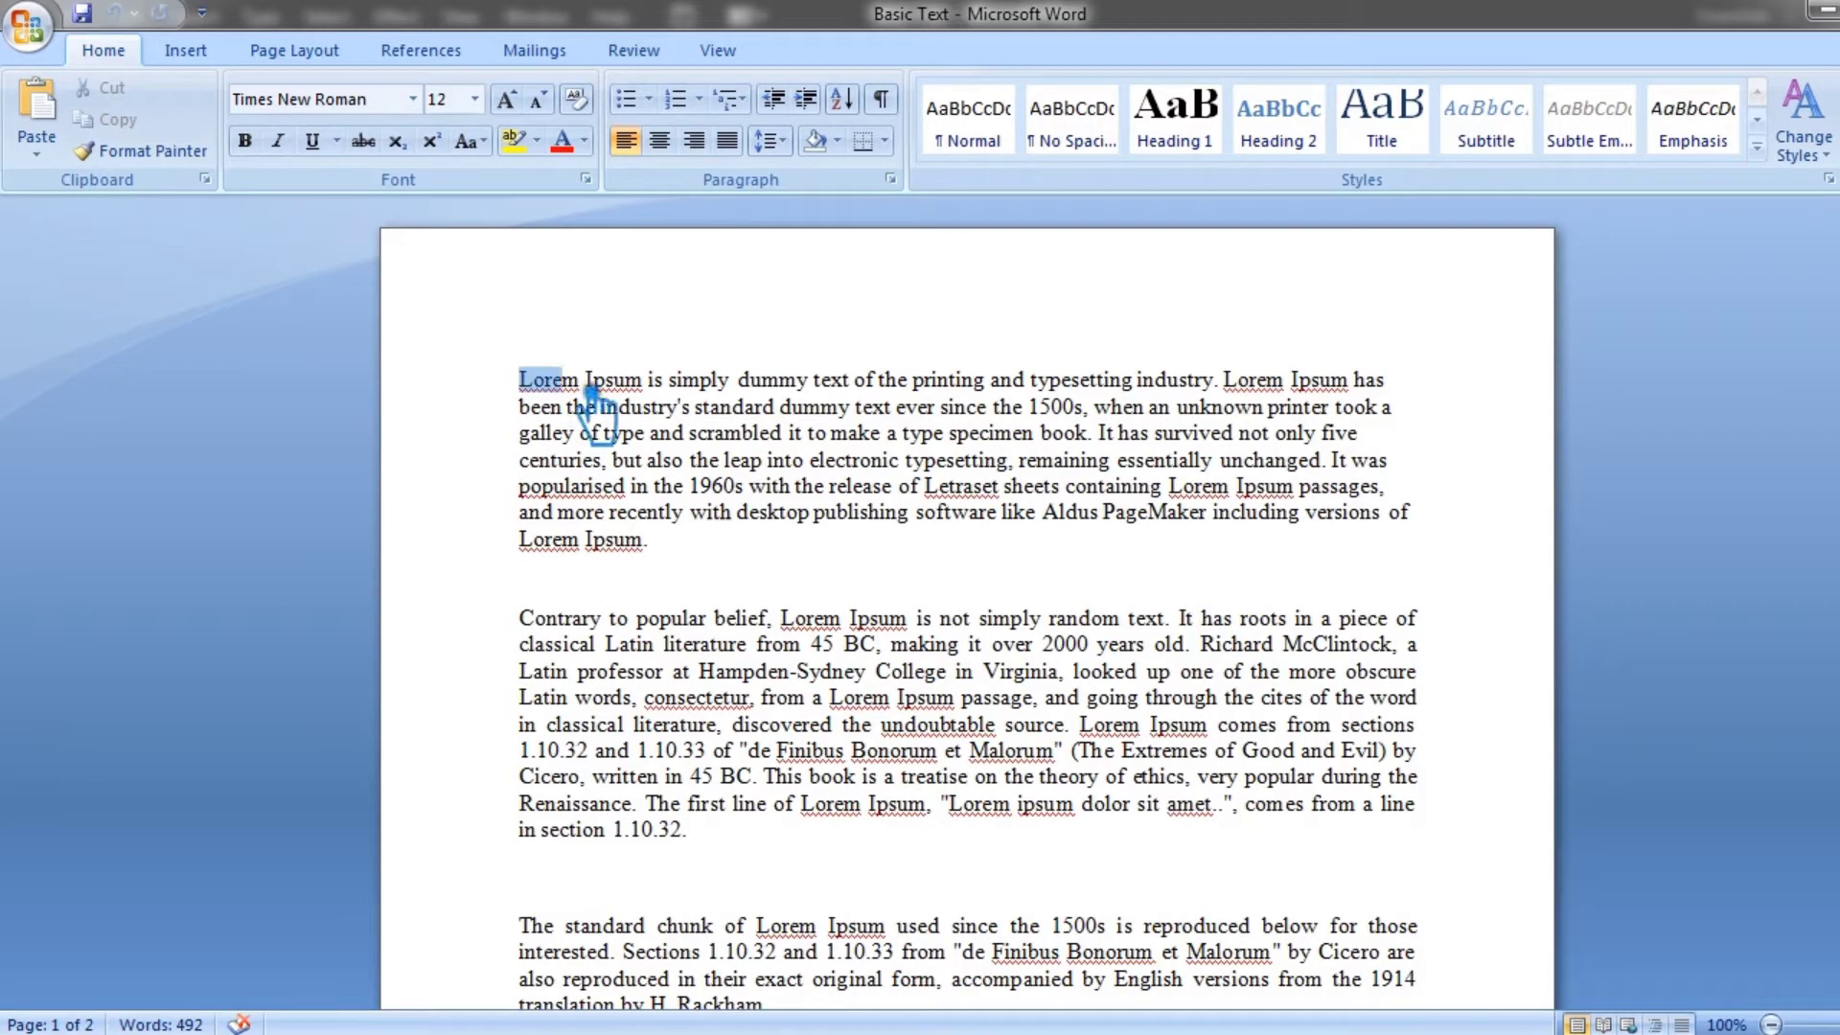
- Copy the first Lorem Ipsum sentence from the Basic Text document in Microsoft Word and draw a margin-wide text frame below the ribbon in Illustrator
left_click_drag(575, 382, 1245, 408)
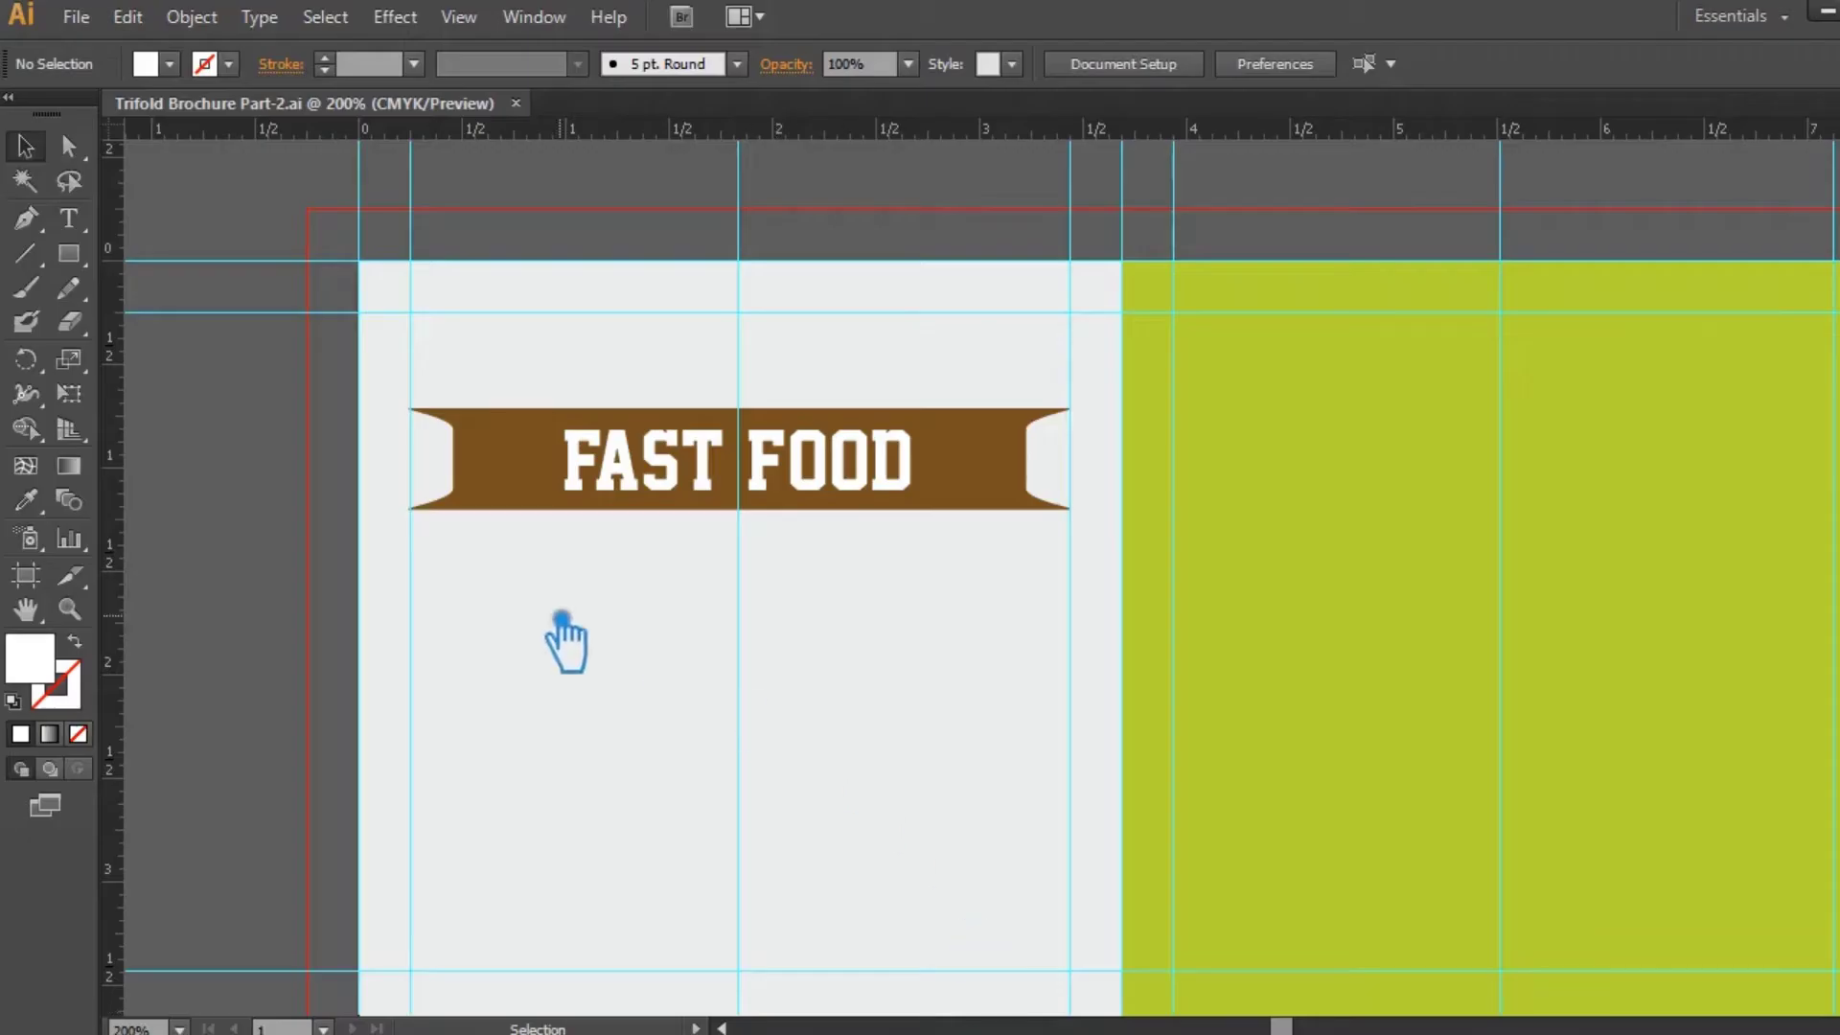
key("t")
left_click_drag(412, 544, 1069, 594)
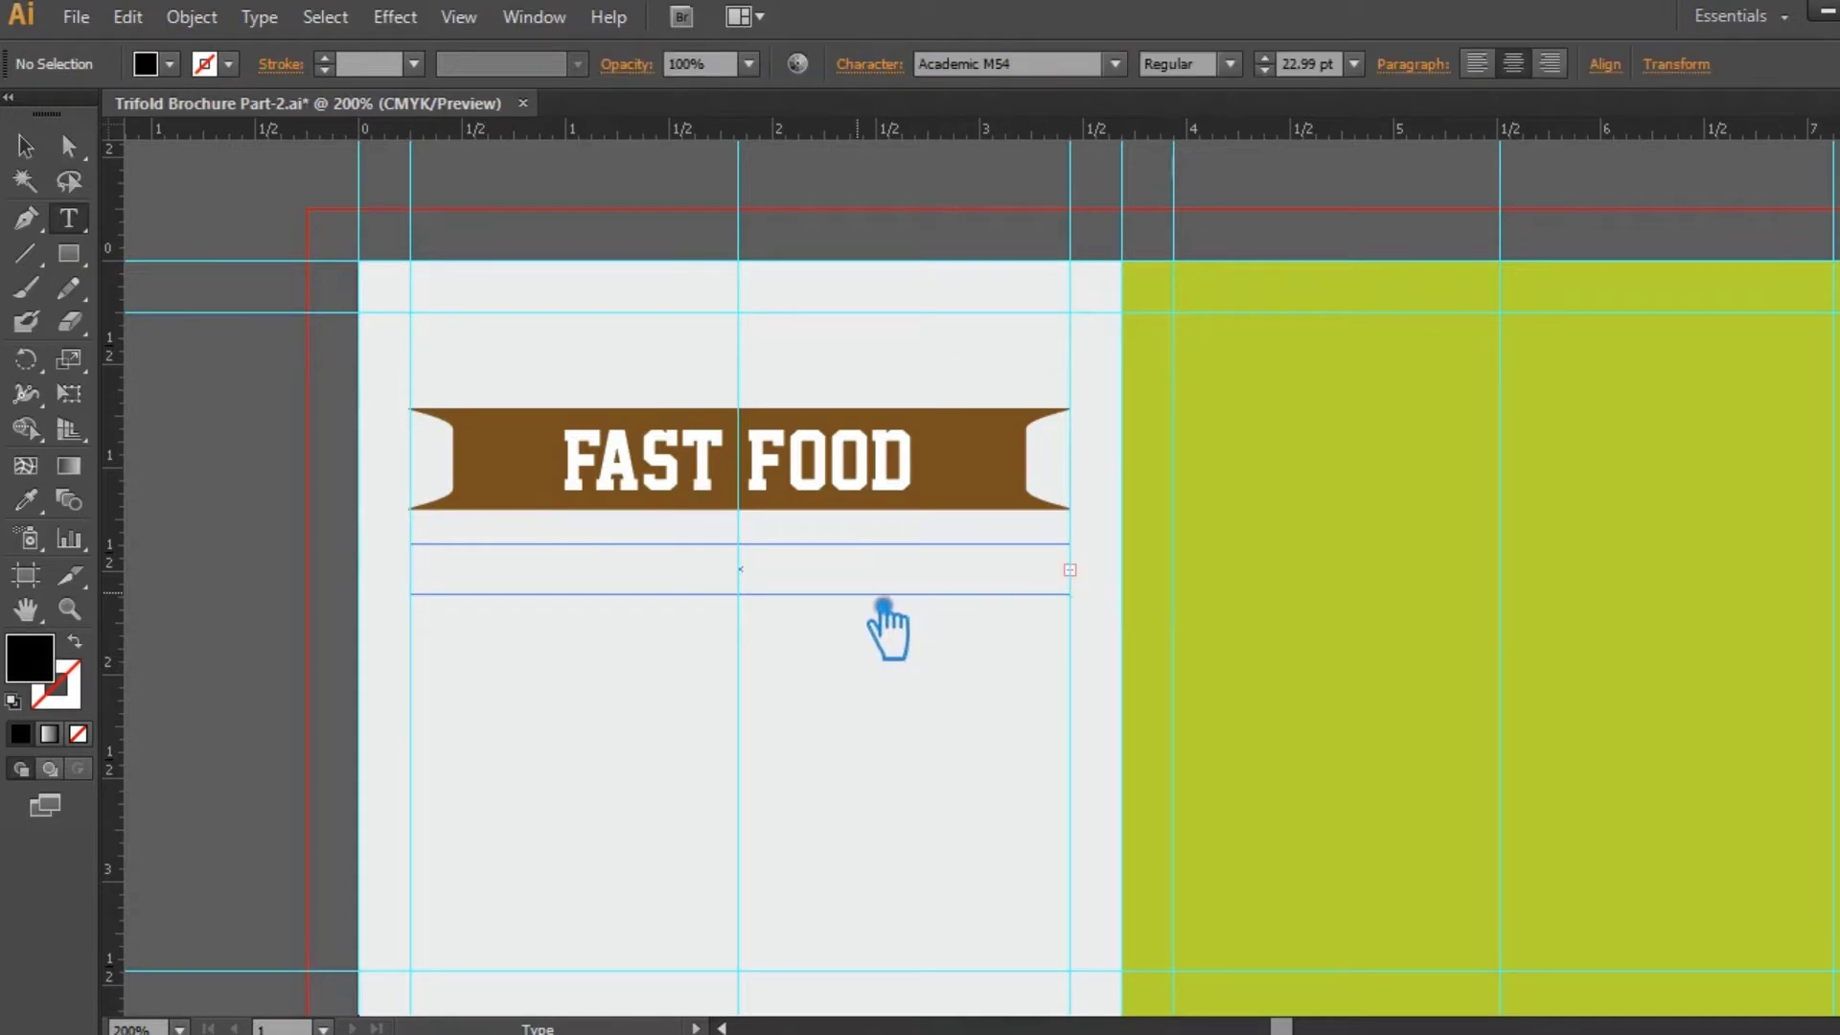
- Set the new text frame's type to Roboto Medium, 12 pt, left-aligned
left_click(1010, 67)
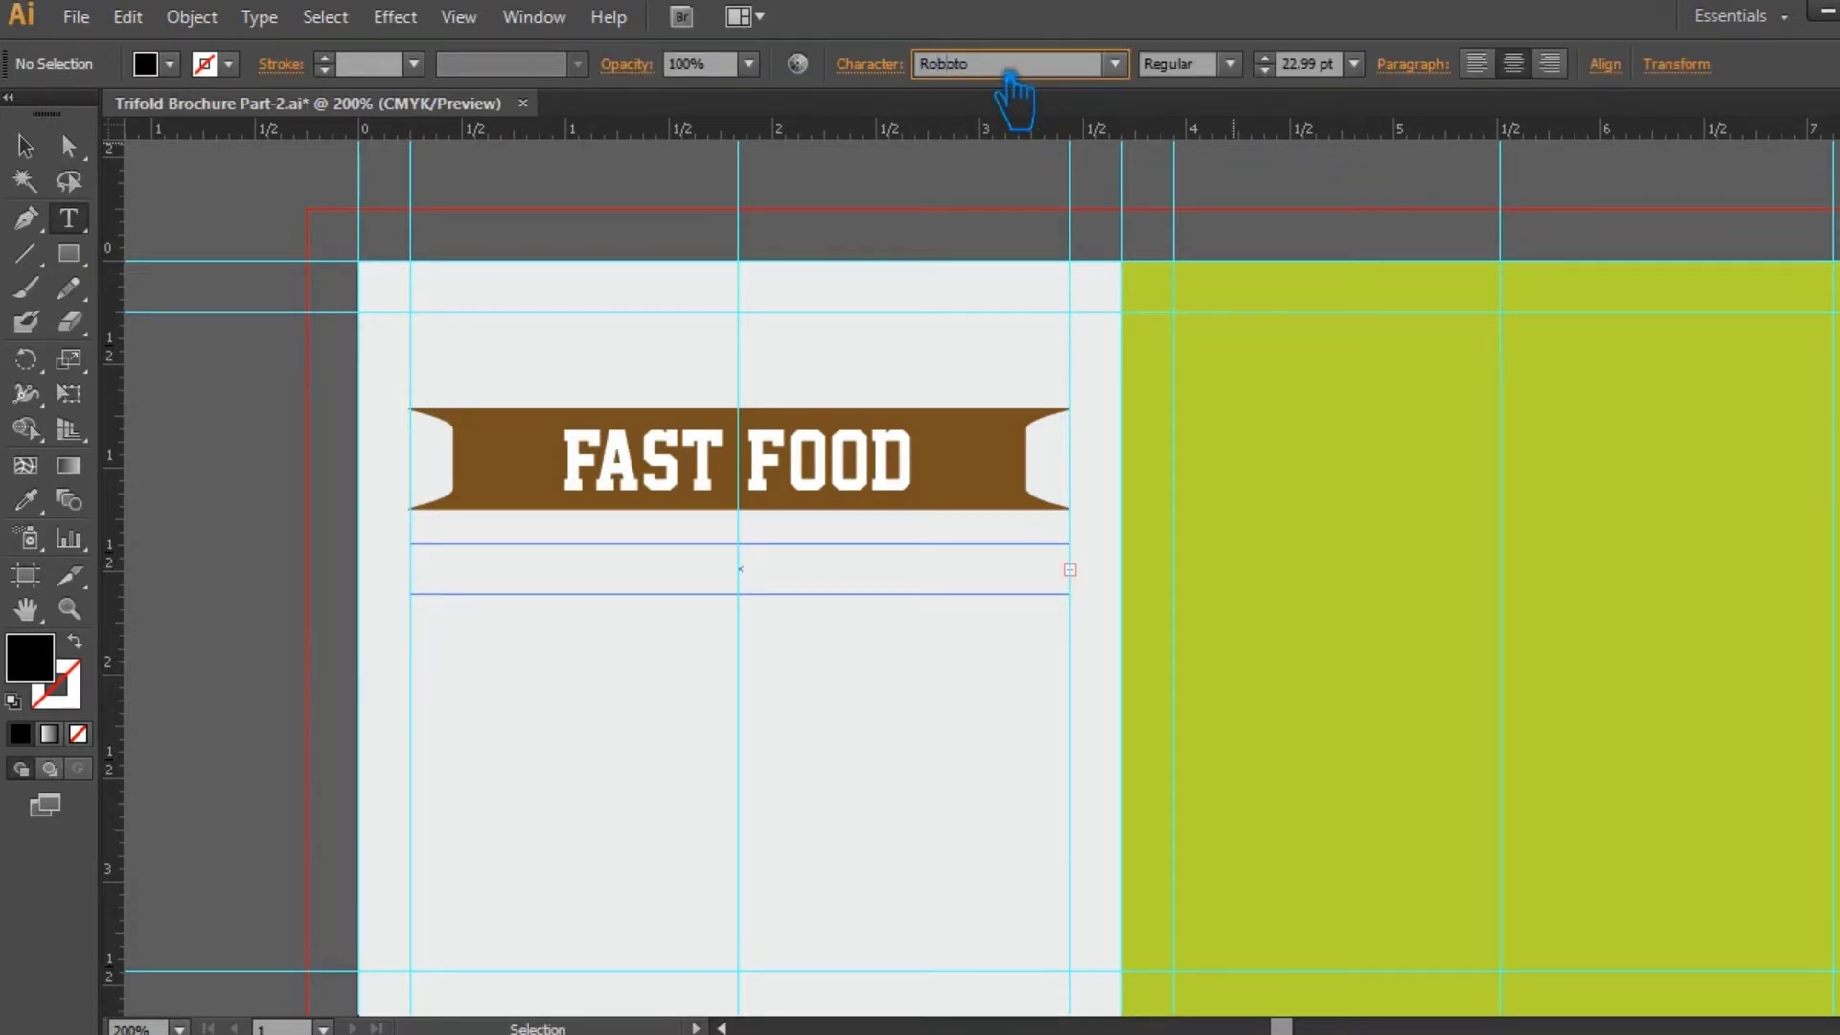
left_click(1233, 64)
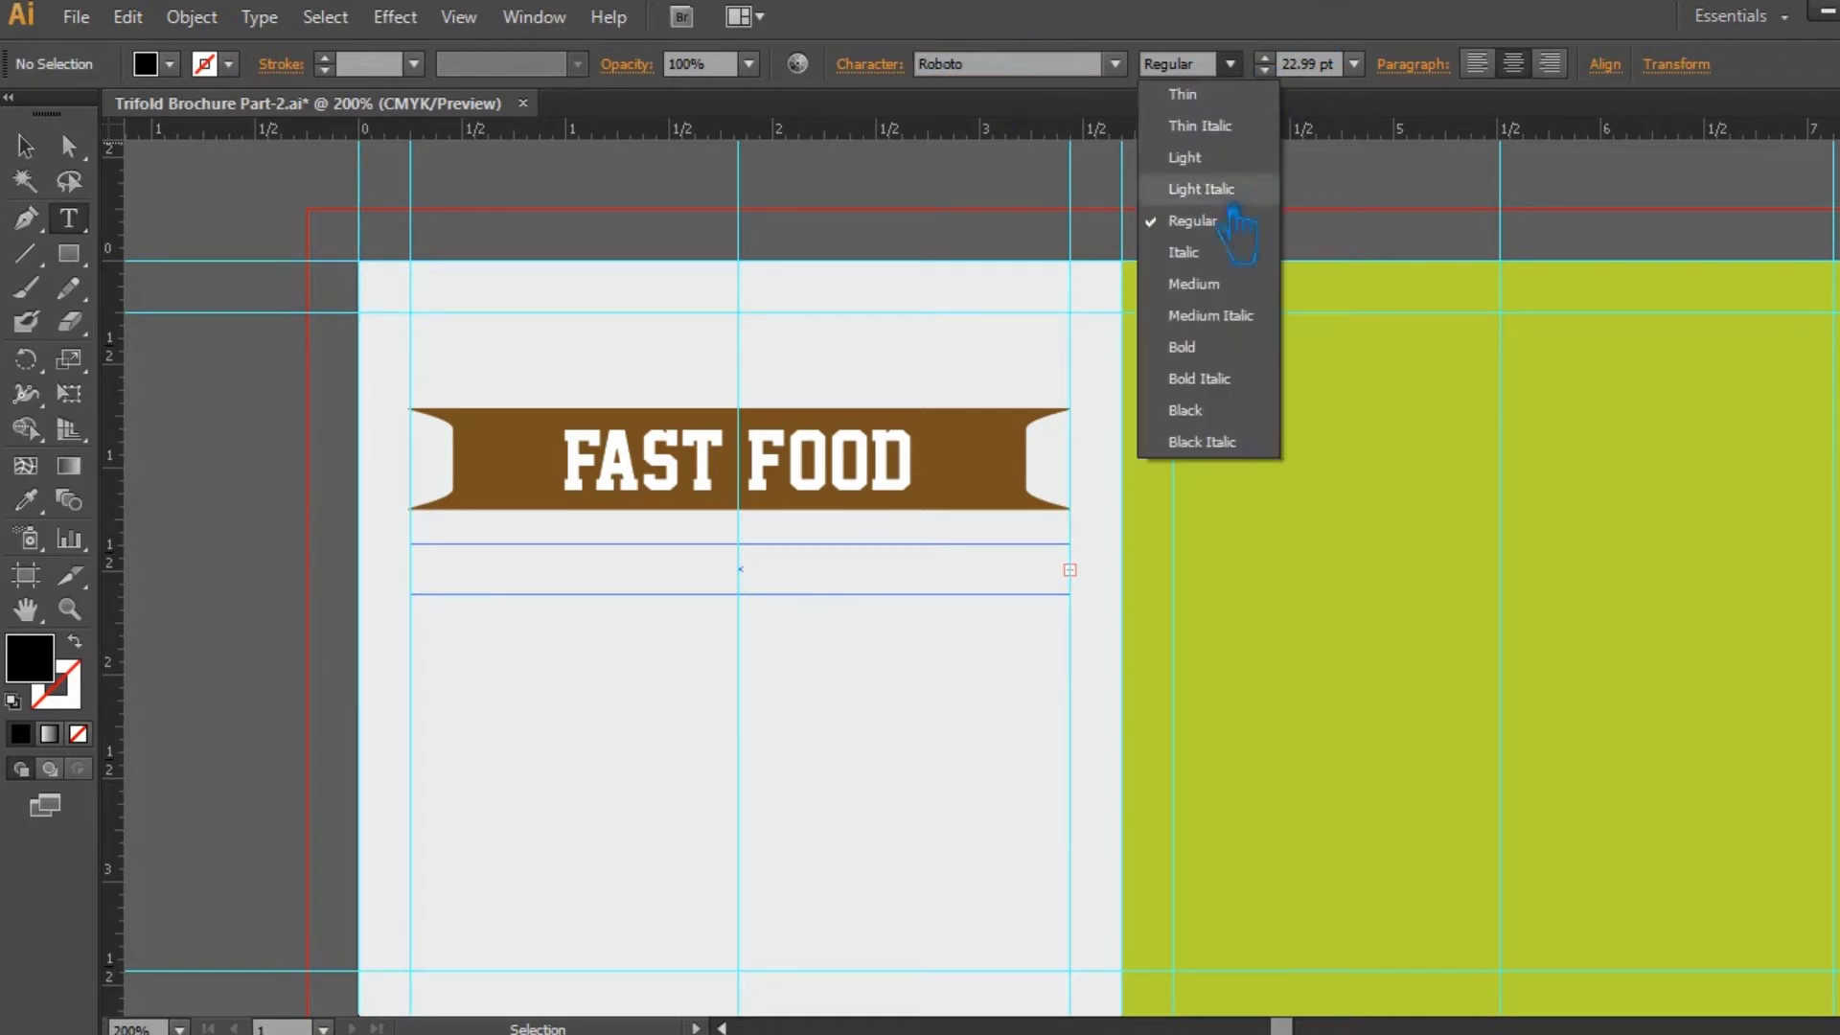
left_click(1238, 315)
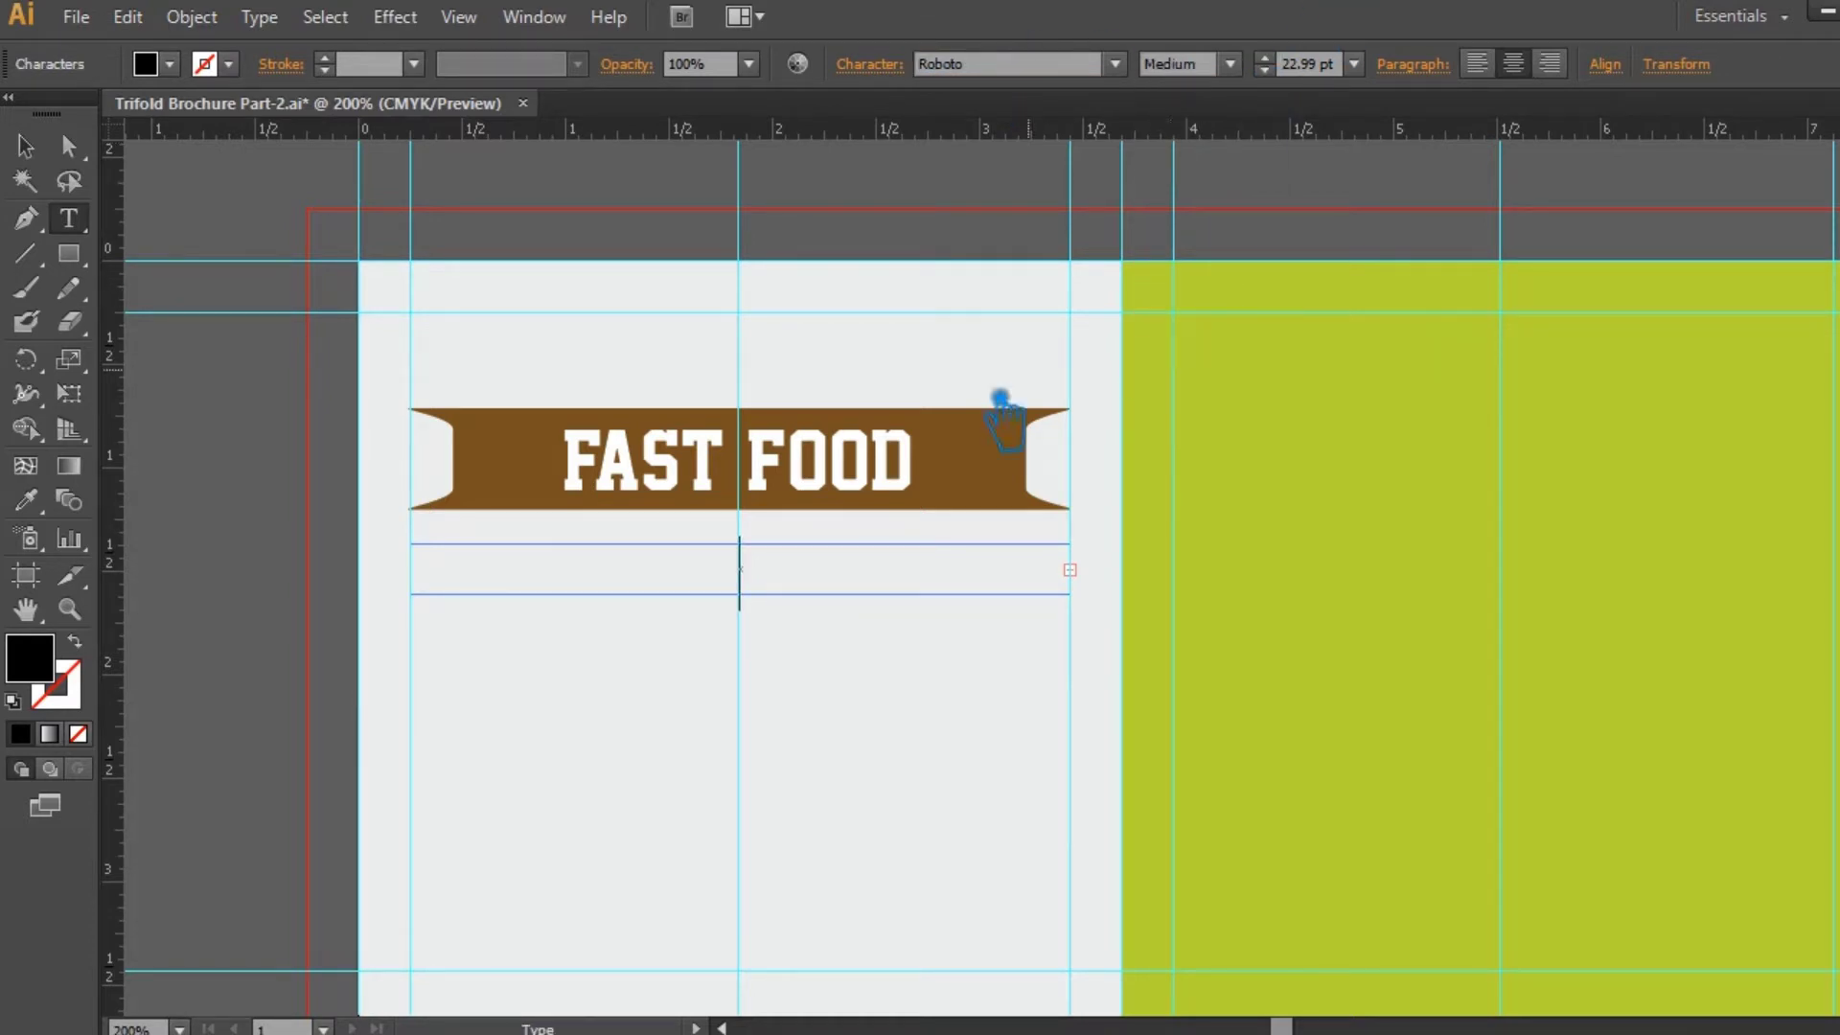
left_click(1353, 65)
left_click(1407, 289)
left_click(1481, 64)
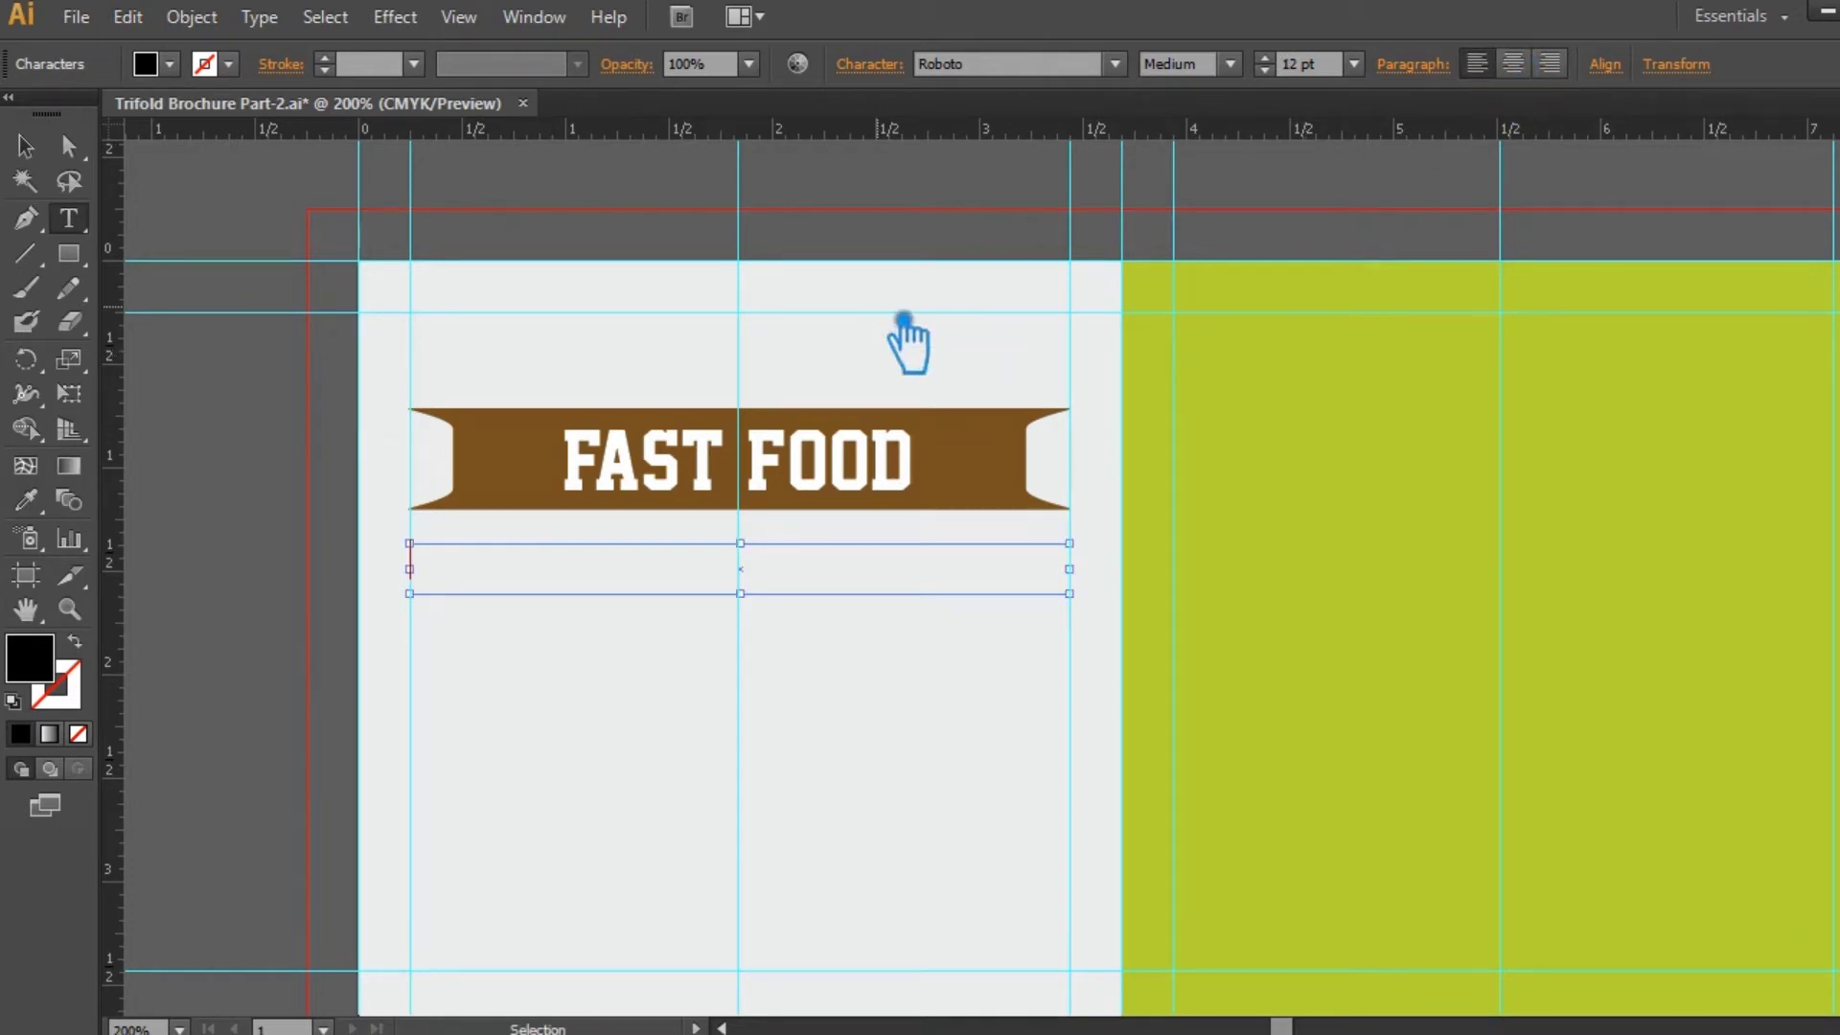
- Paste the copied Lorem Ipsum sentence into the frame and set its font size to 10 pt
key("ctrl+v")
key("ctrl+a")
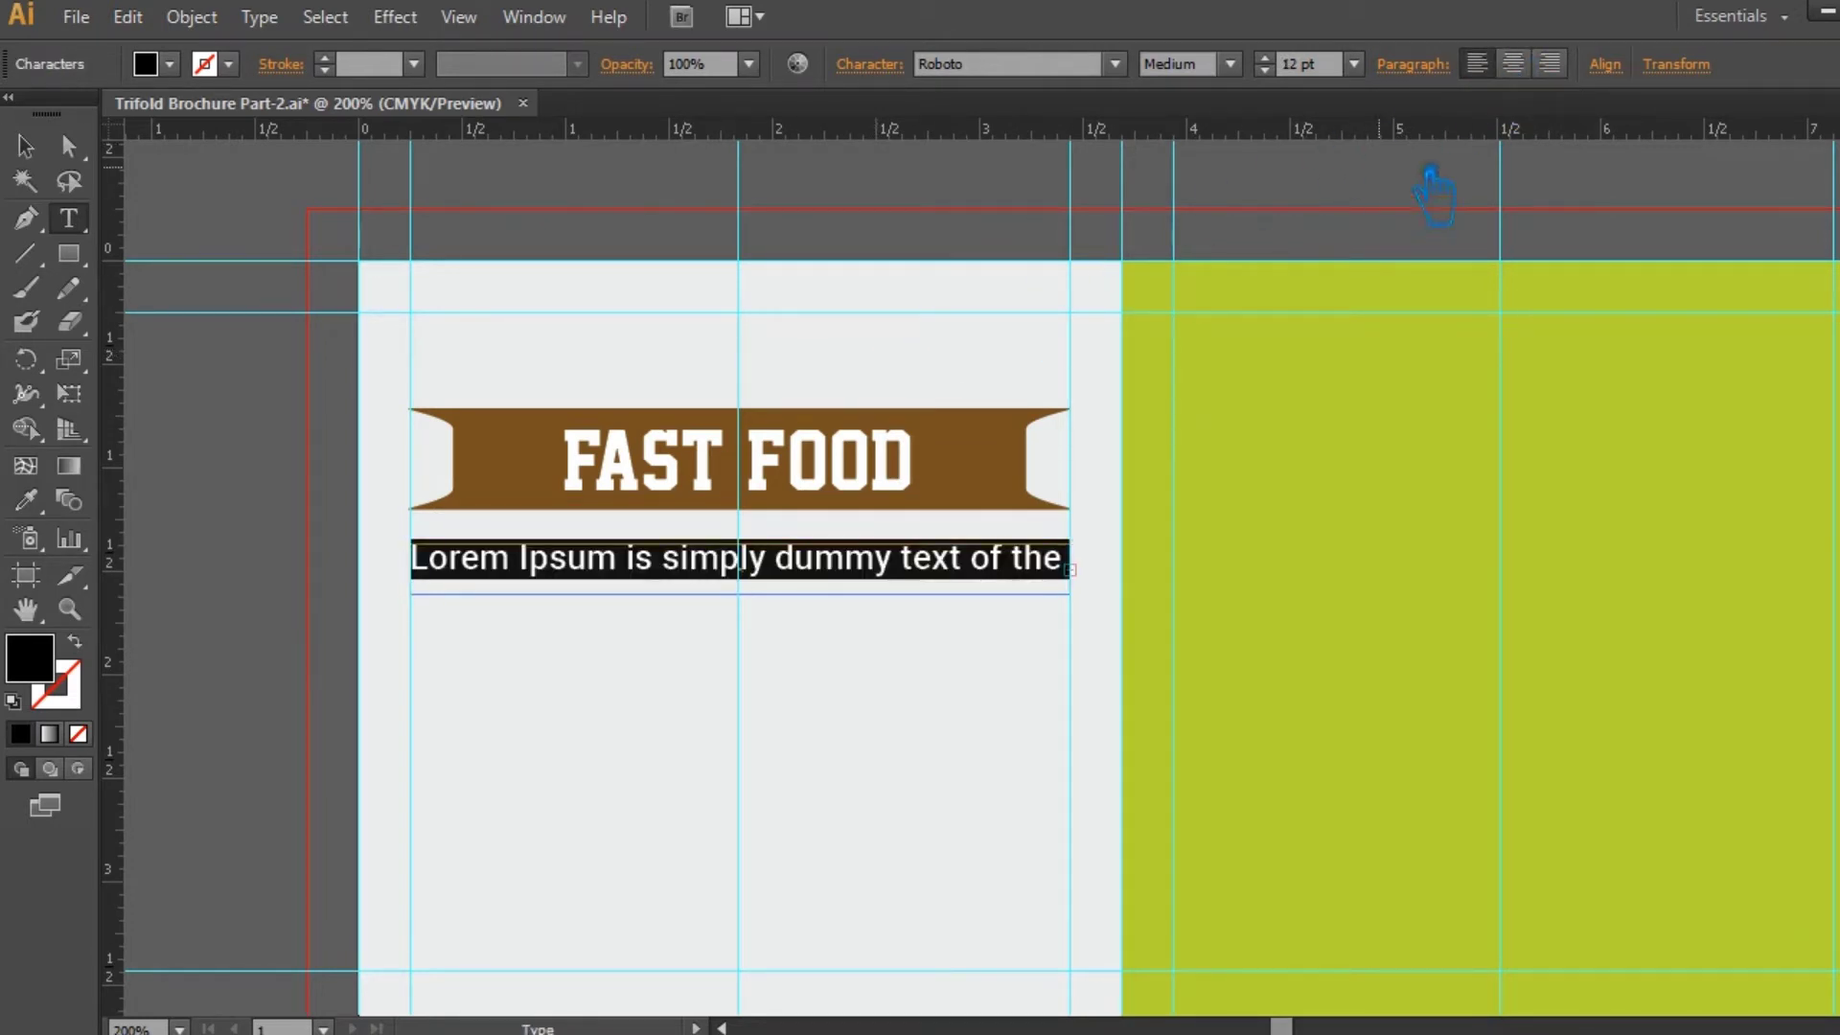
left_click(1265, 71)
left_click(1265, 71)
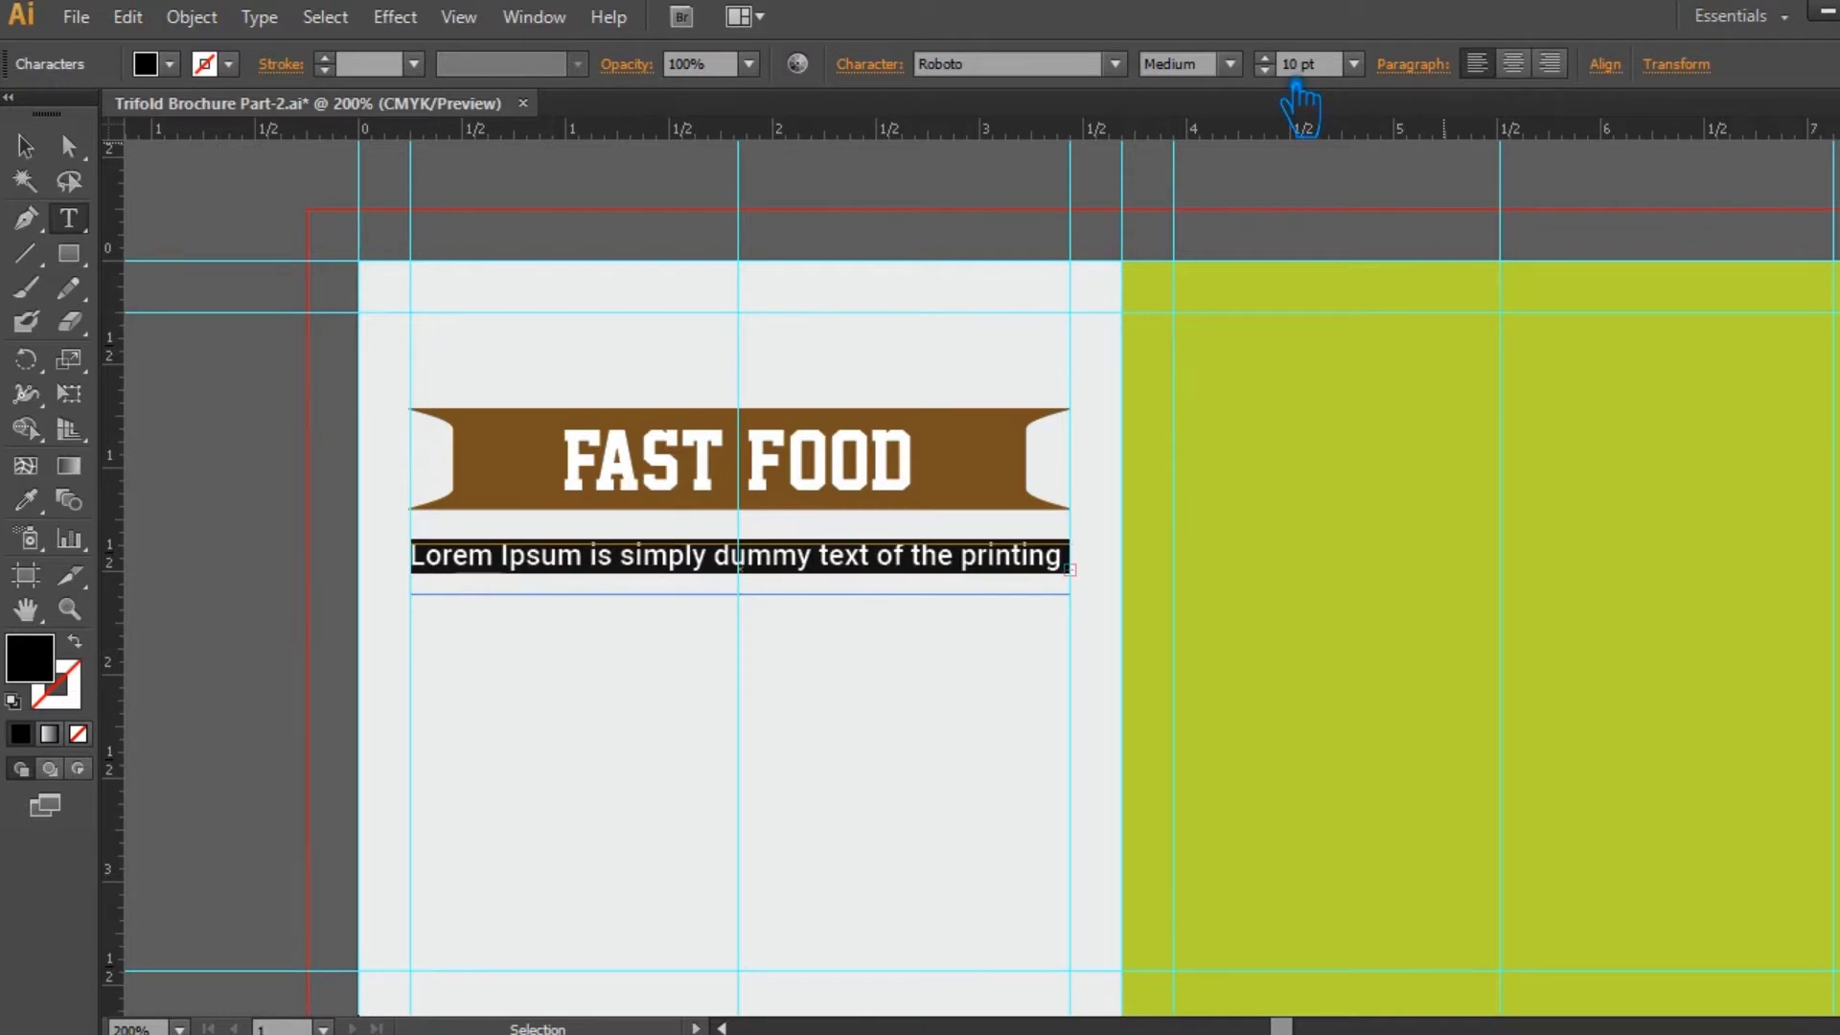
- Extend the text frame downward to fit a second line and tighten the paragraph's leading
left_click(38, 149)
left_click_drag(741, 595, 772, 669)
left_click(72, 221)
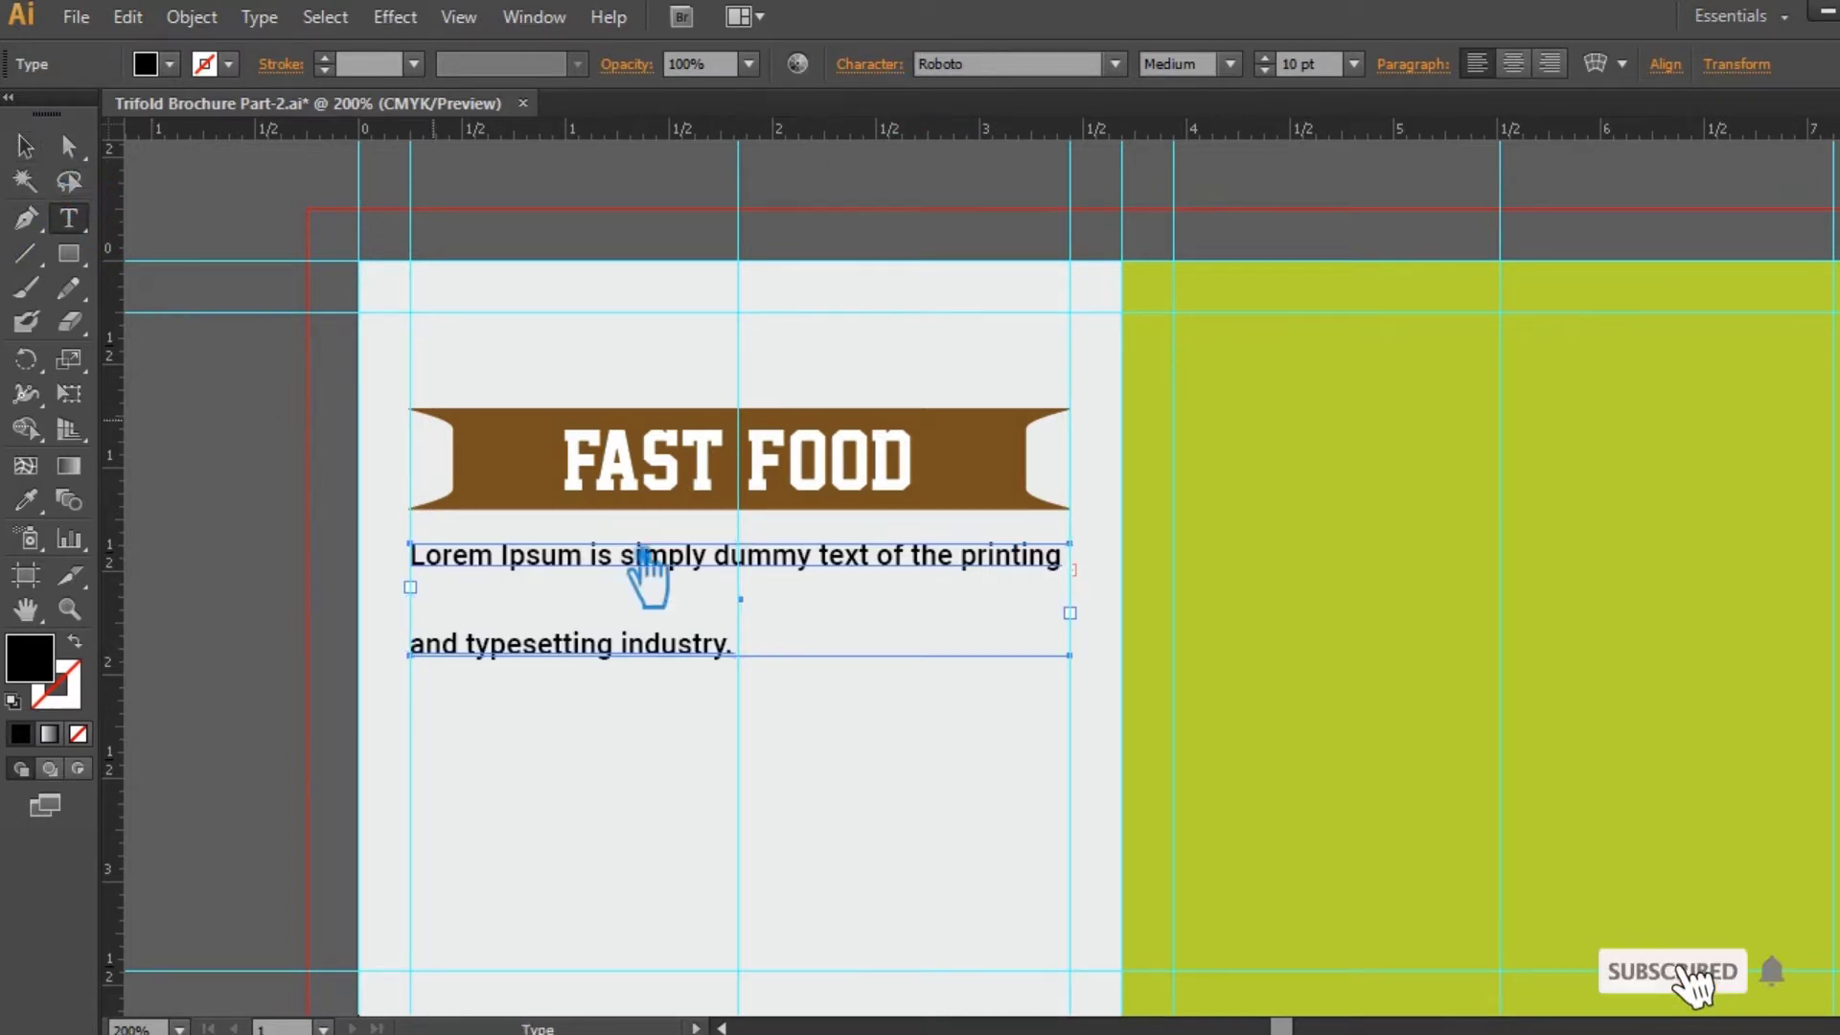
left_click_drag(751, 655, 381, 535)
left_click(873, 71)
left_click(883, 197)
left_click(917, 267)
left_click(1193, 19)
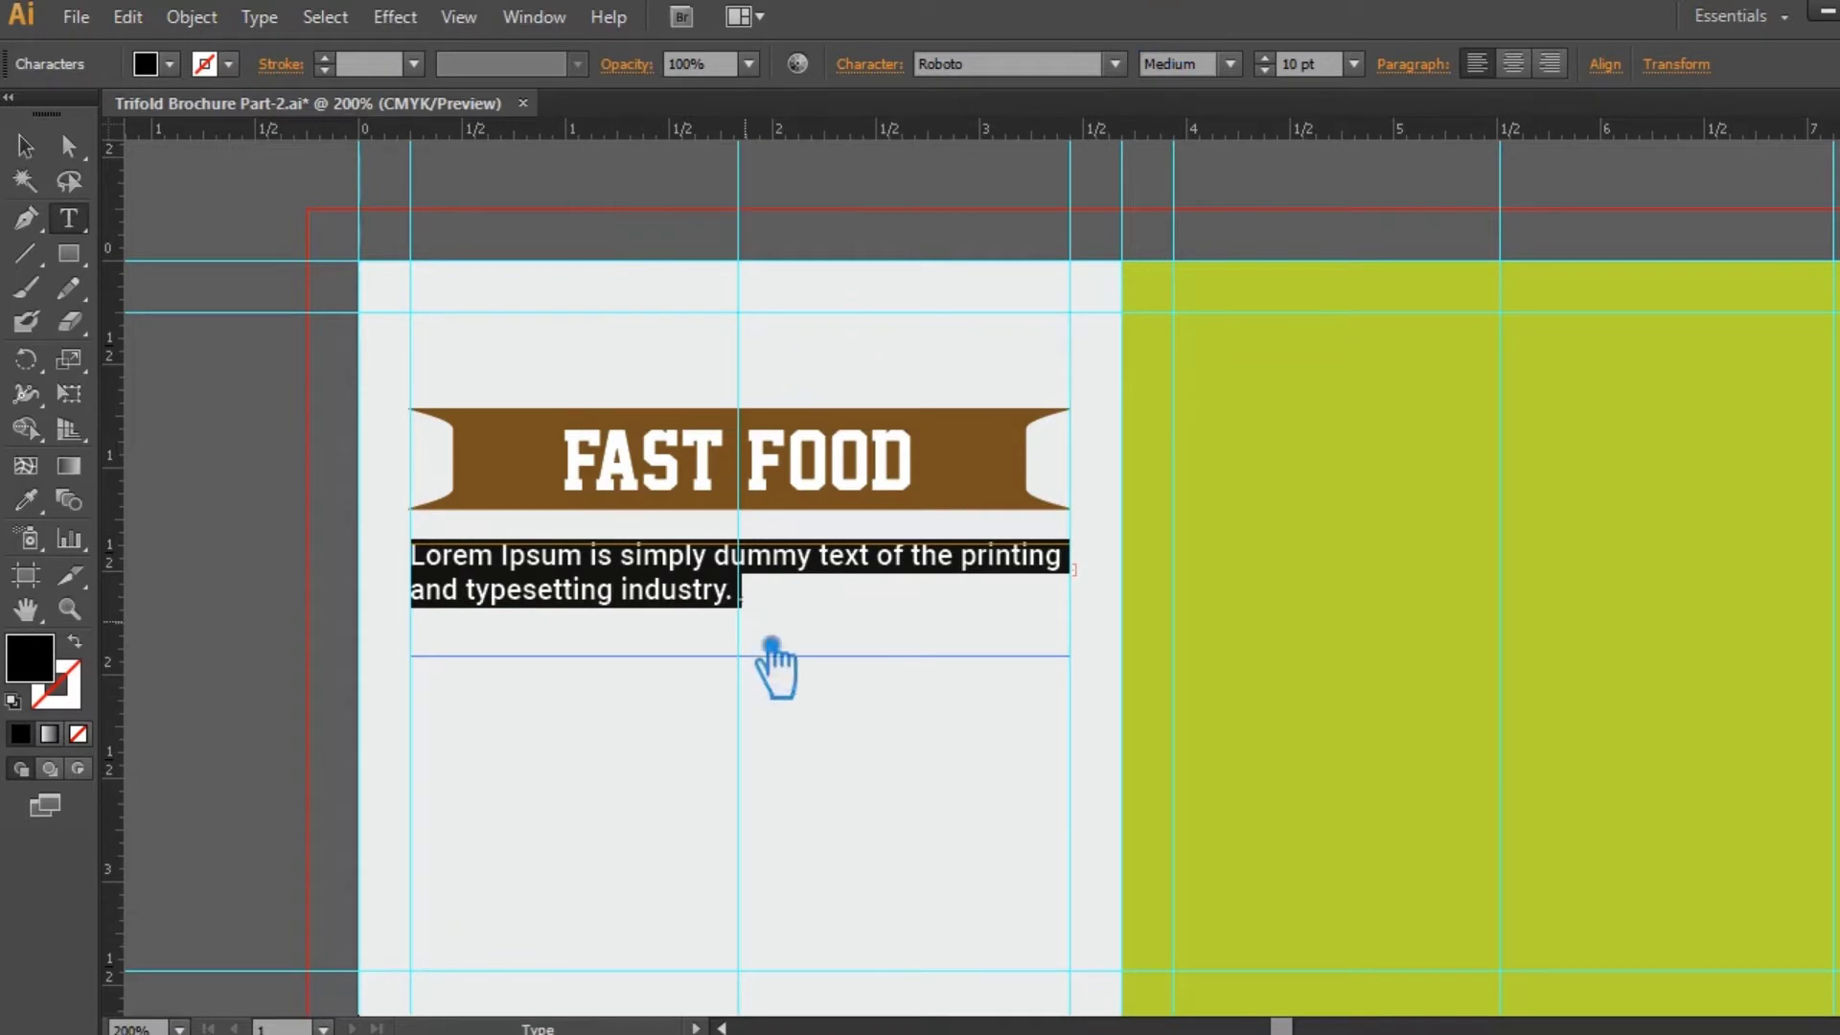
- Shorten the paragraph's text frame to fit its two lines and save the document
left_click(31, 150)
left_click_drag(741, 657, 739, 612)
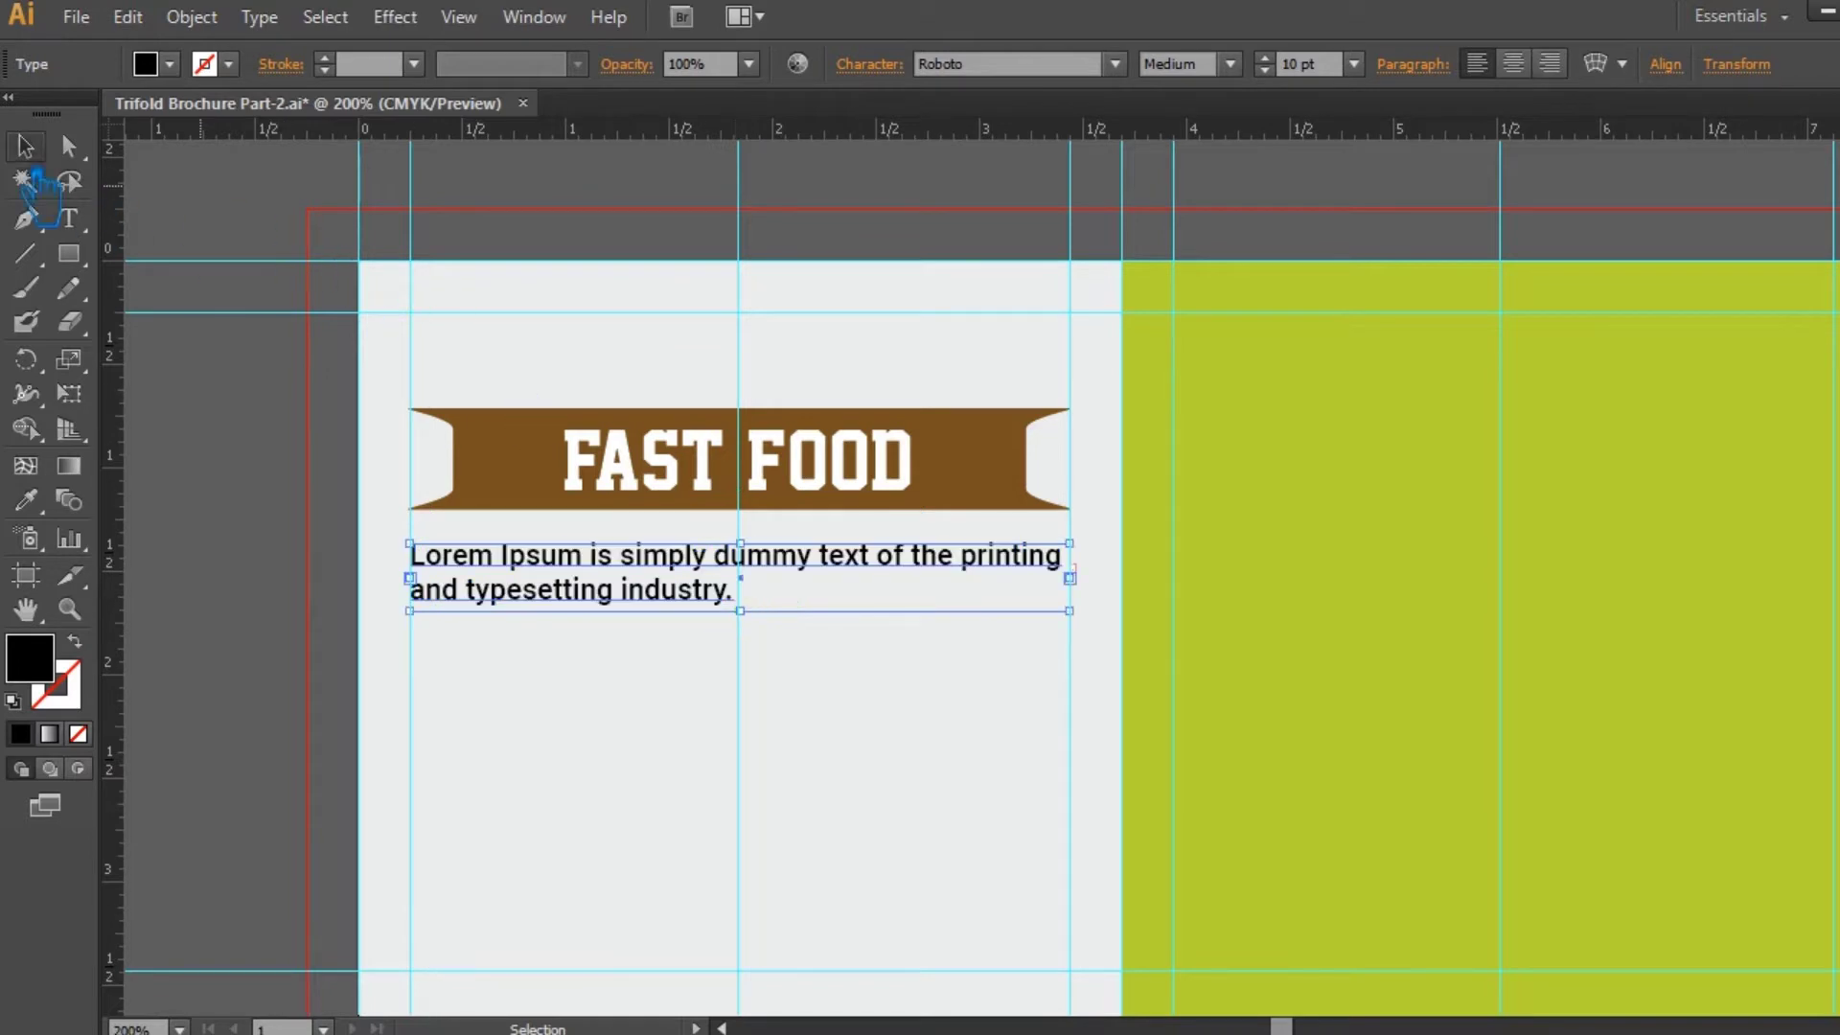
left_click(264, 441)
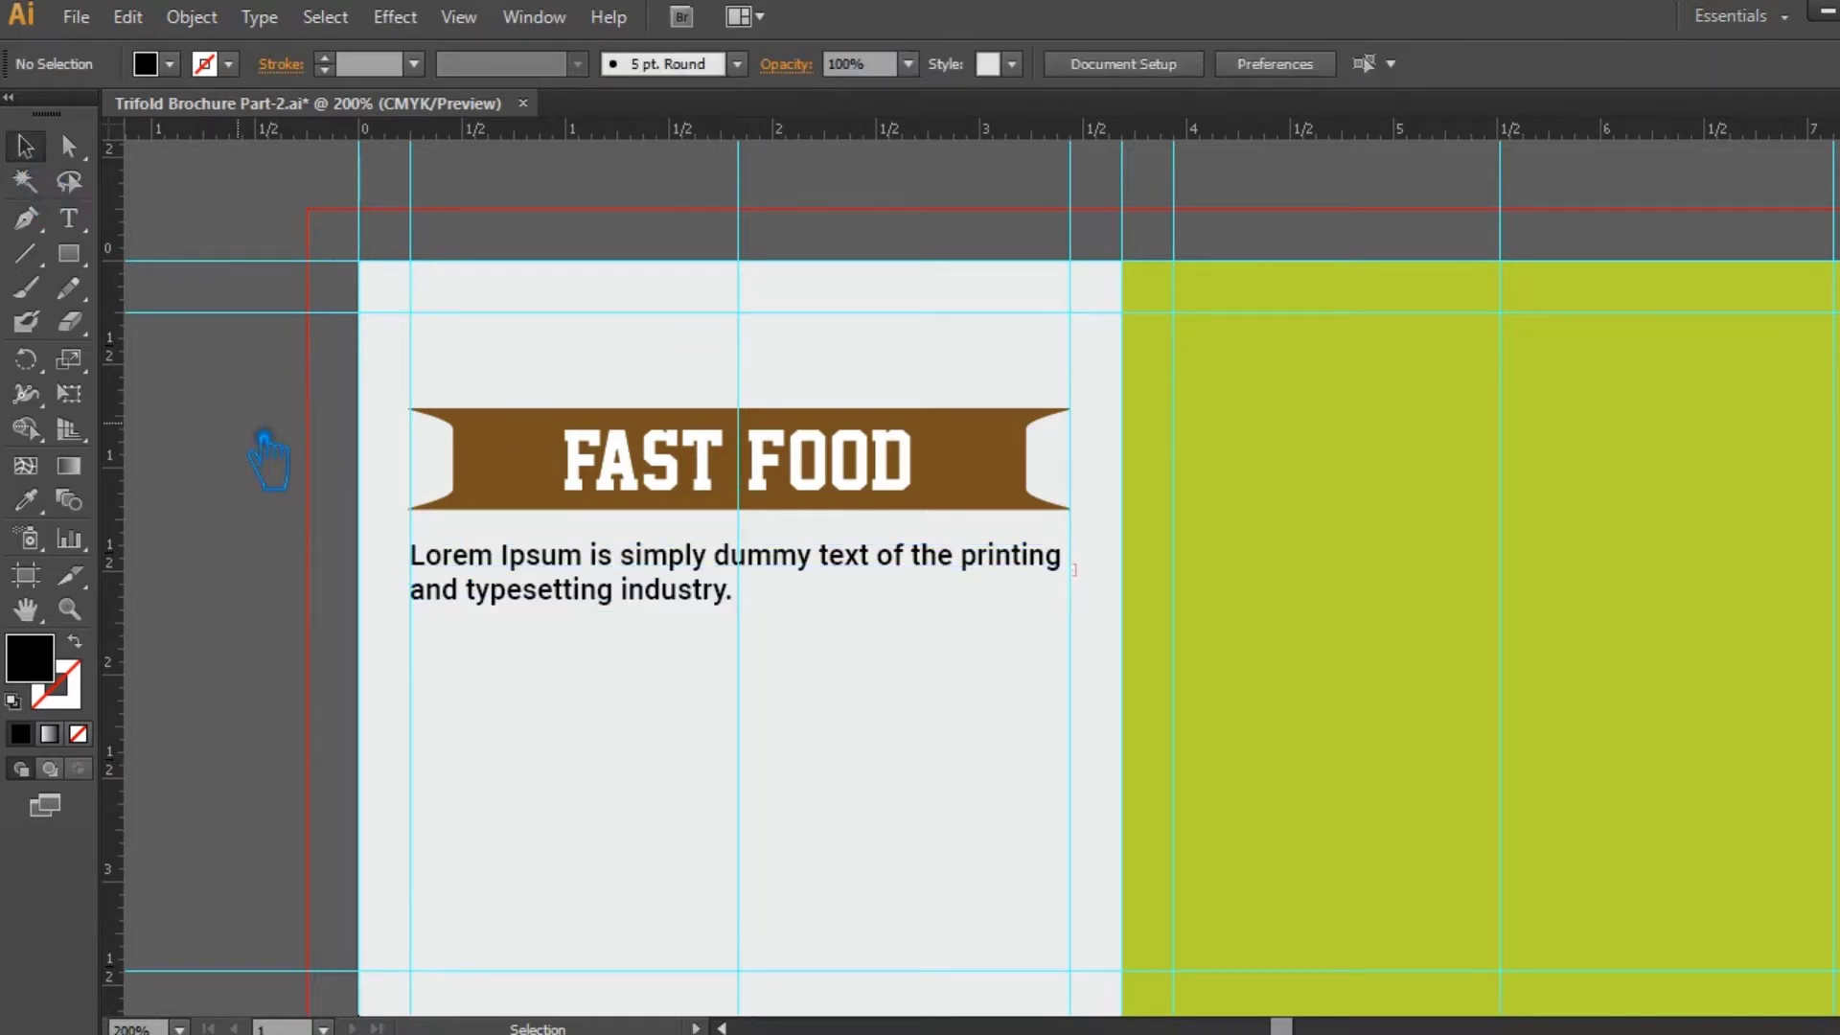
key("ctrl+s")
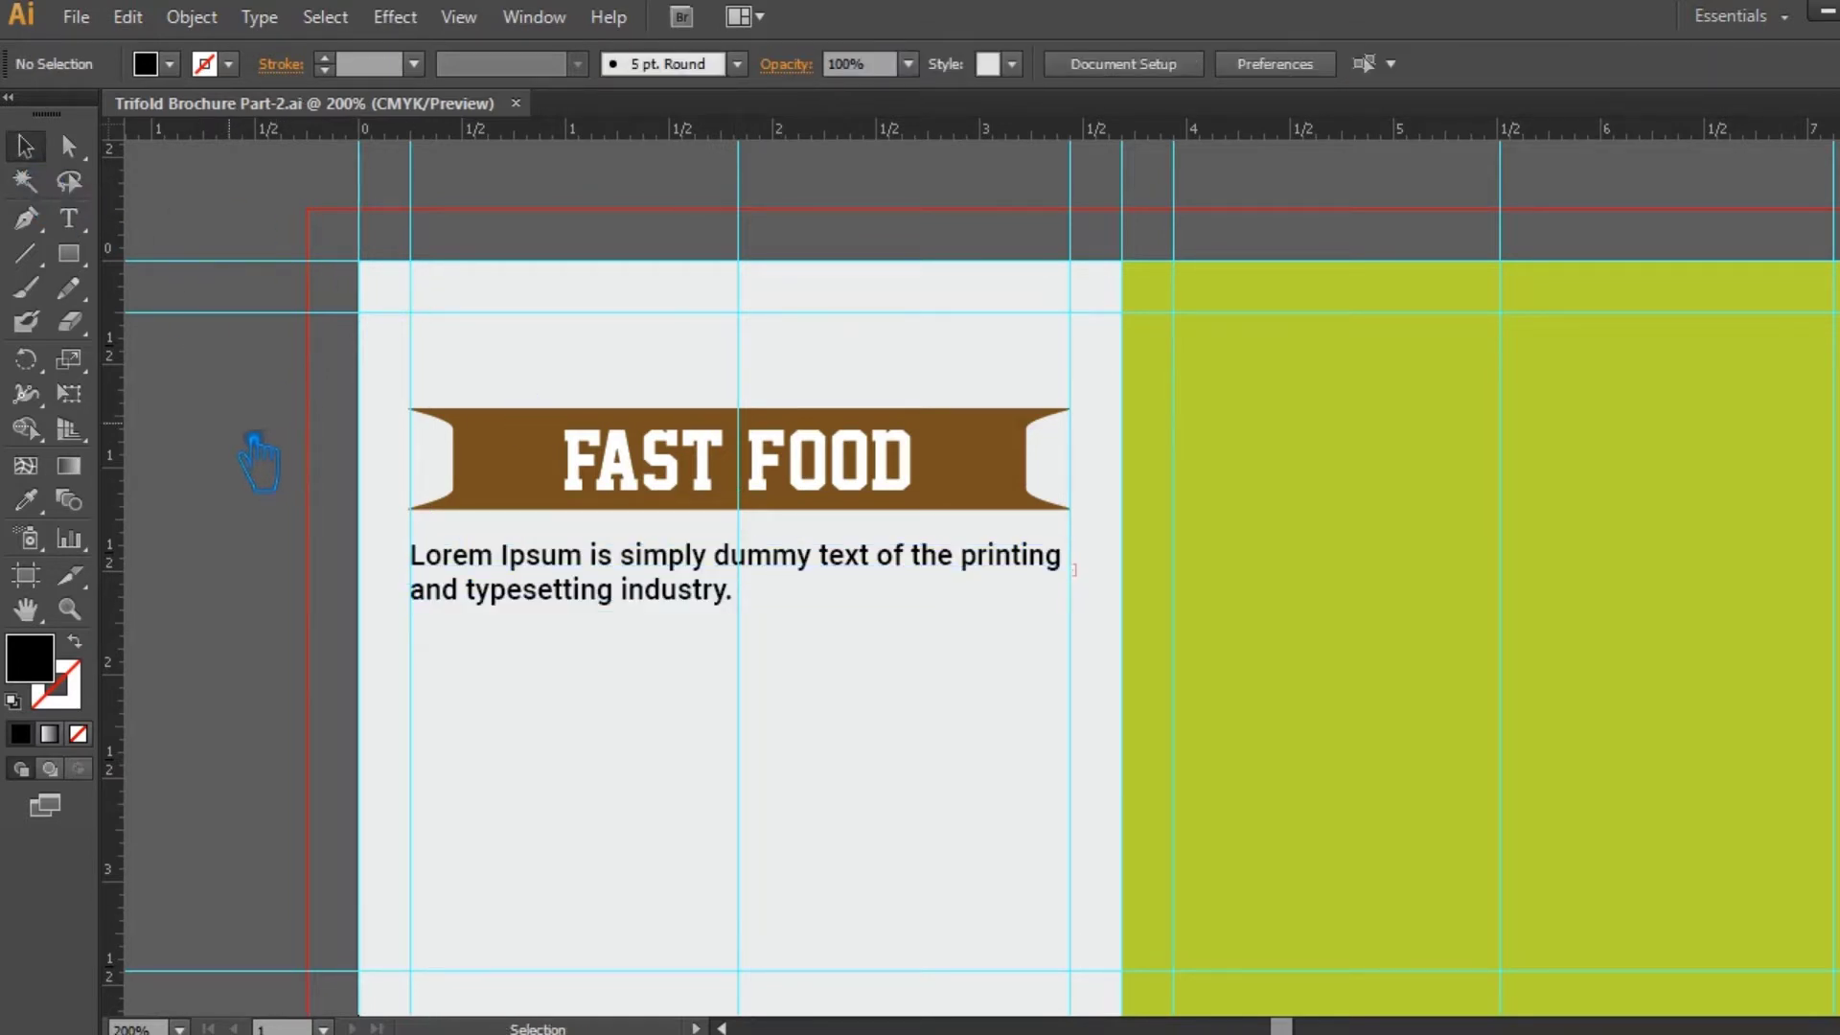
- Add the text "Food Name" on its own line below the Lorem Ipsum paragraph
key("space")
left_click_drag(817, 776, 780, 700)
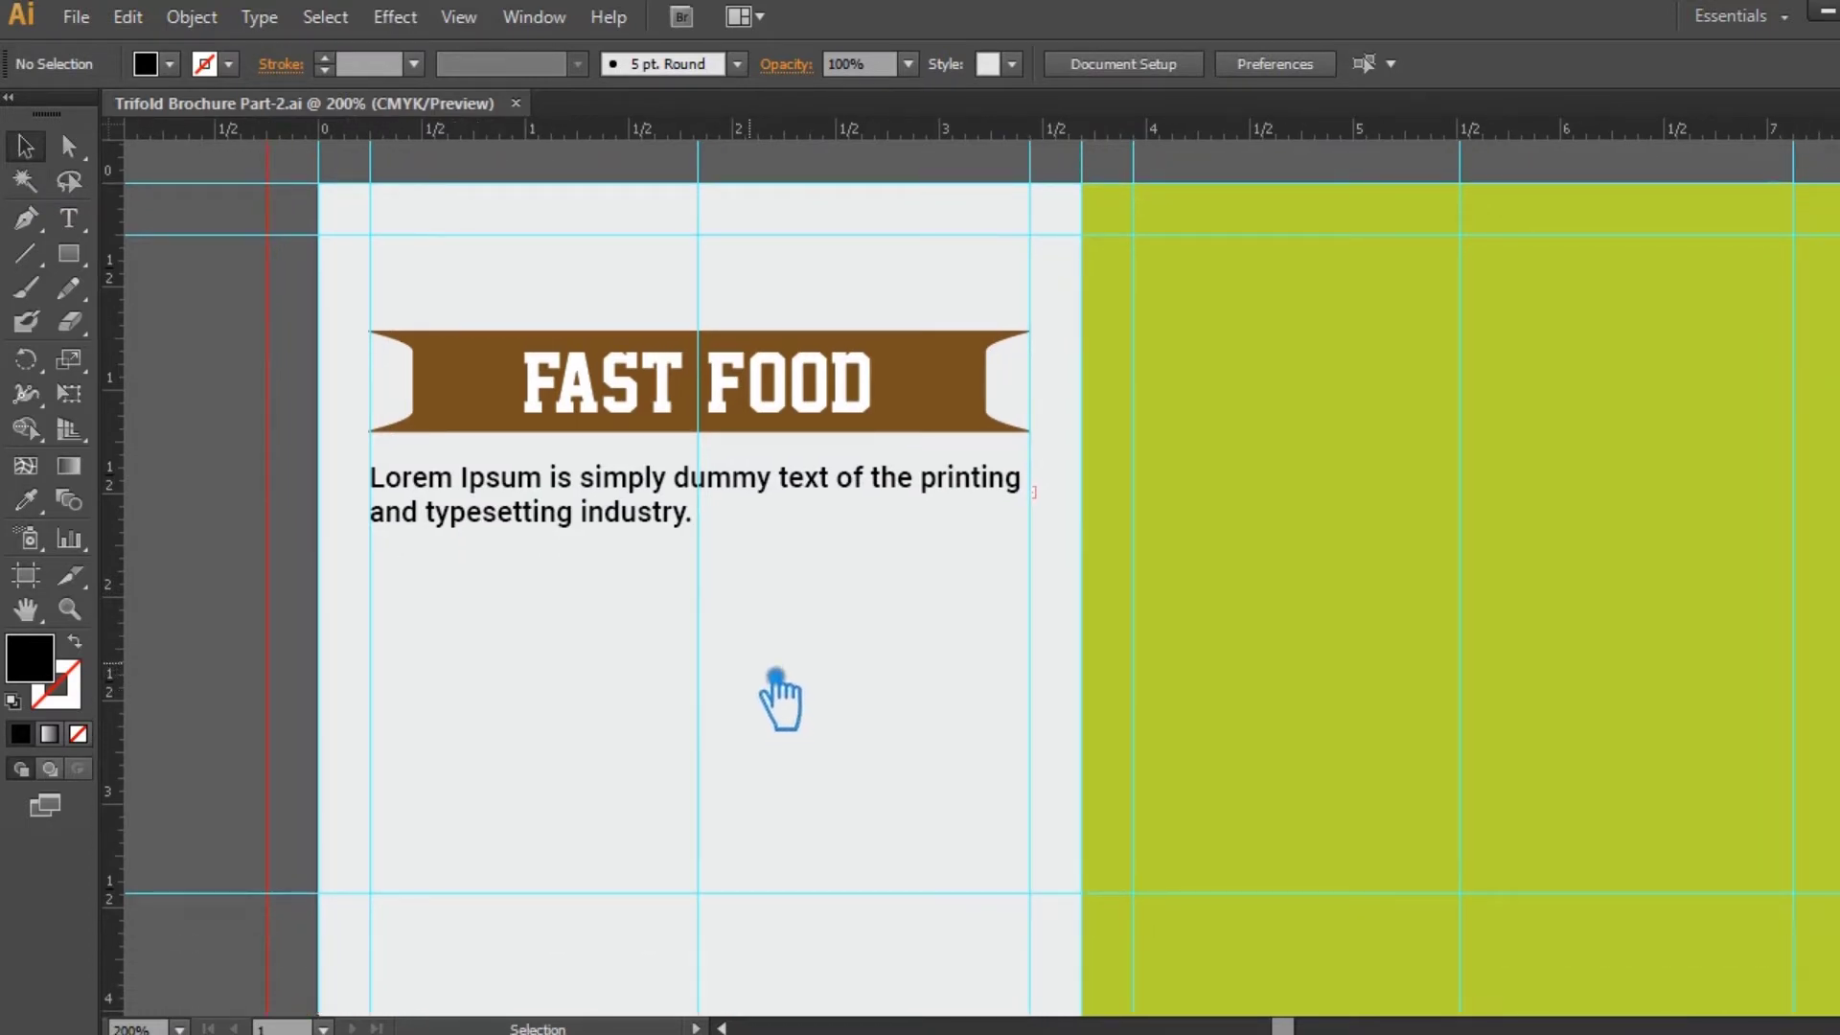
left_click(86, 232)
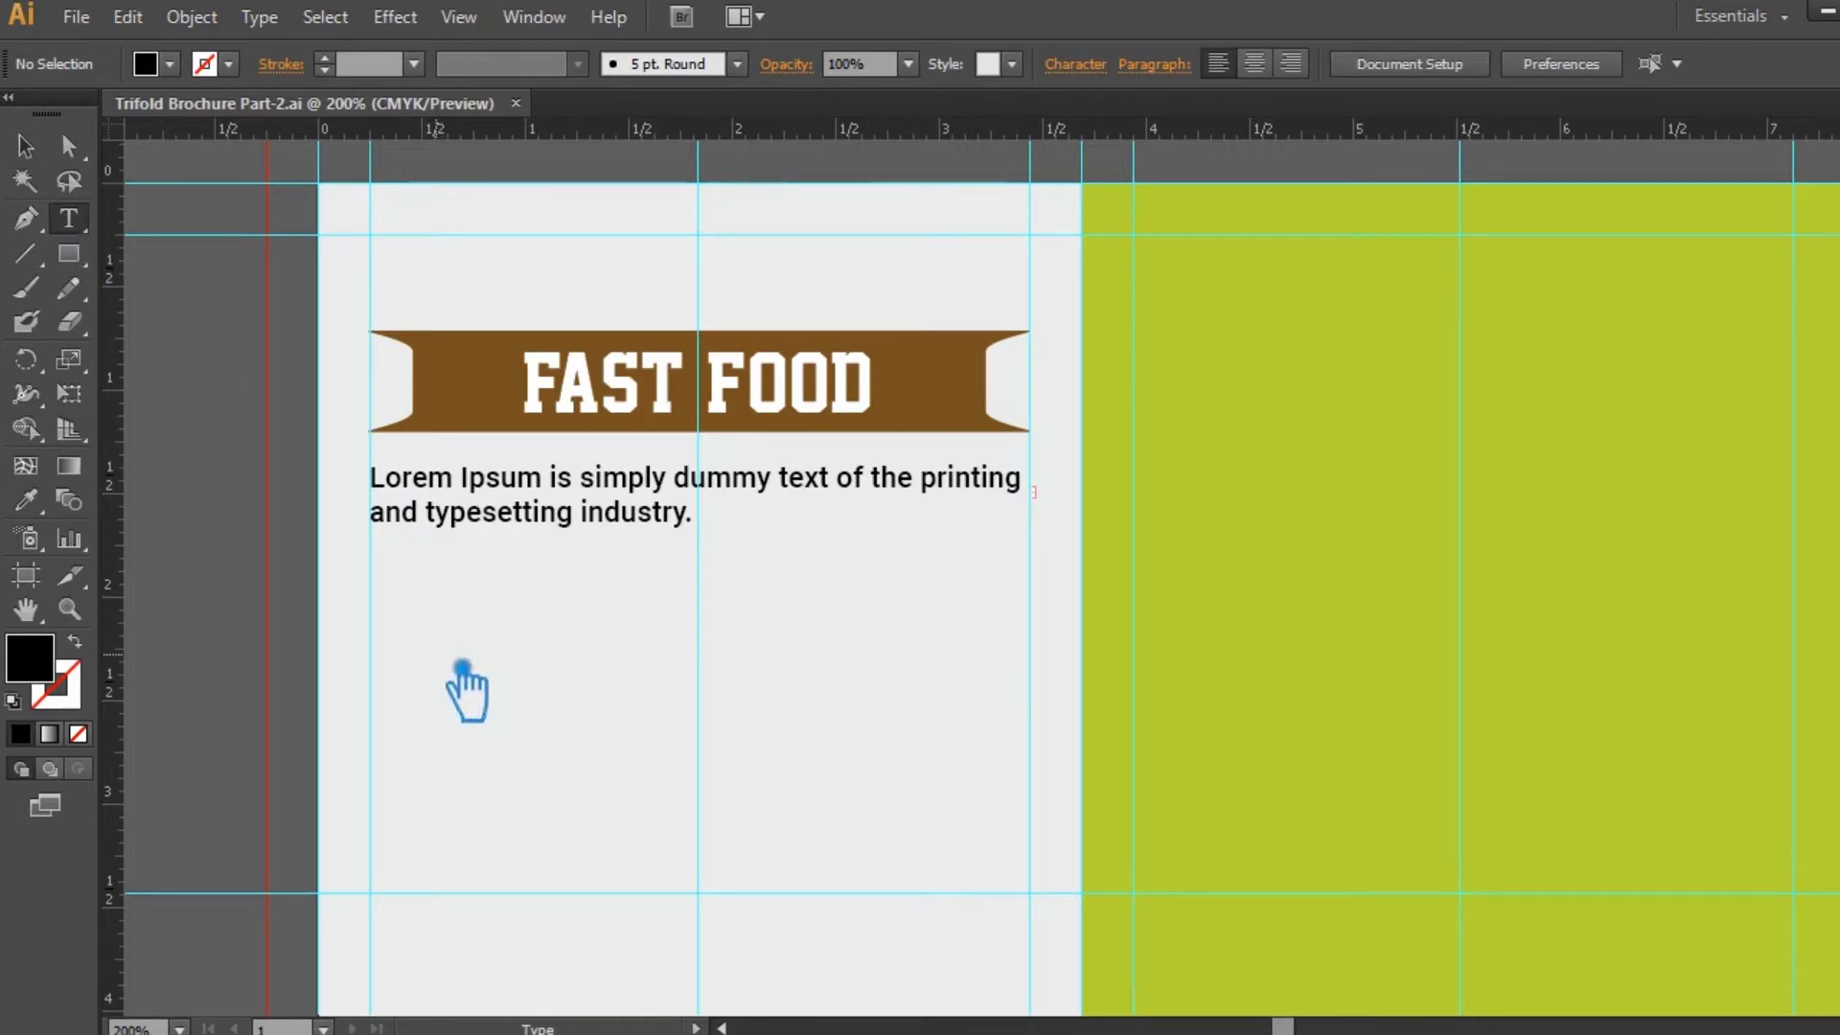
left_click(462, 668)
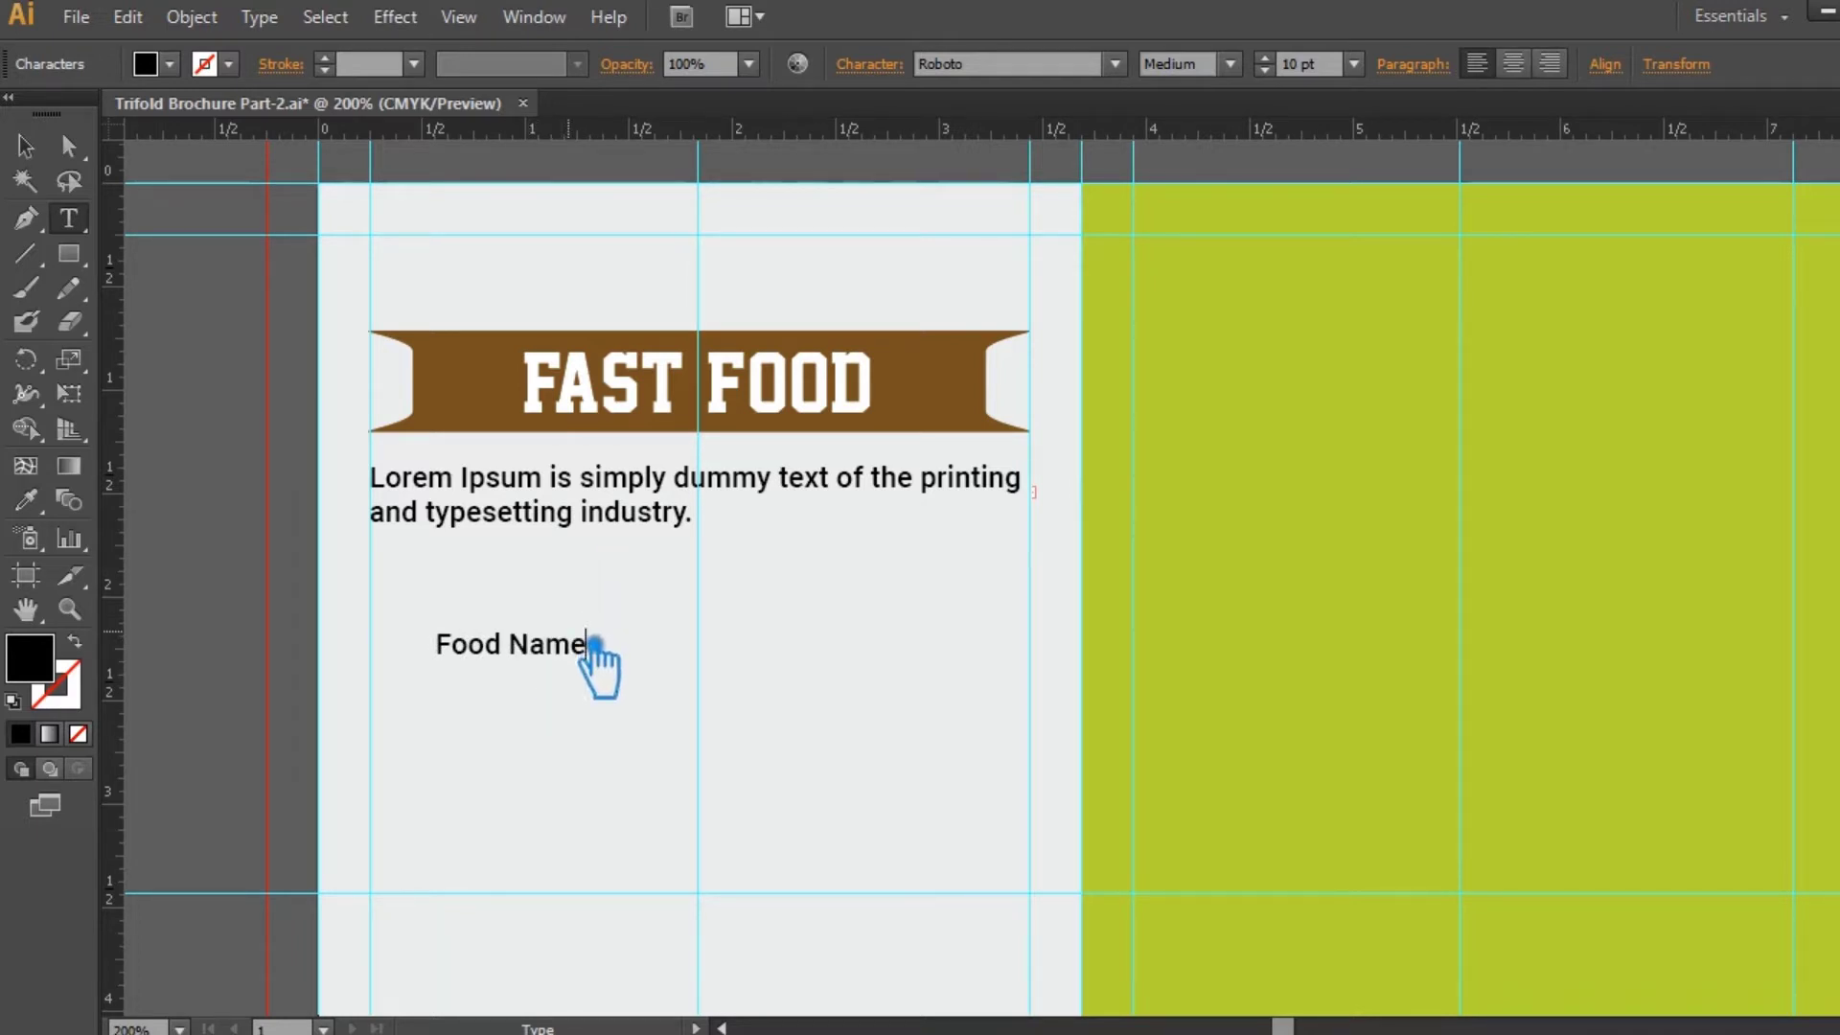
left_click(26, 147)
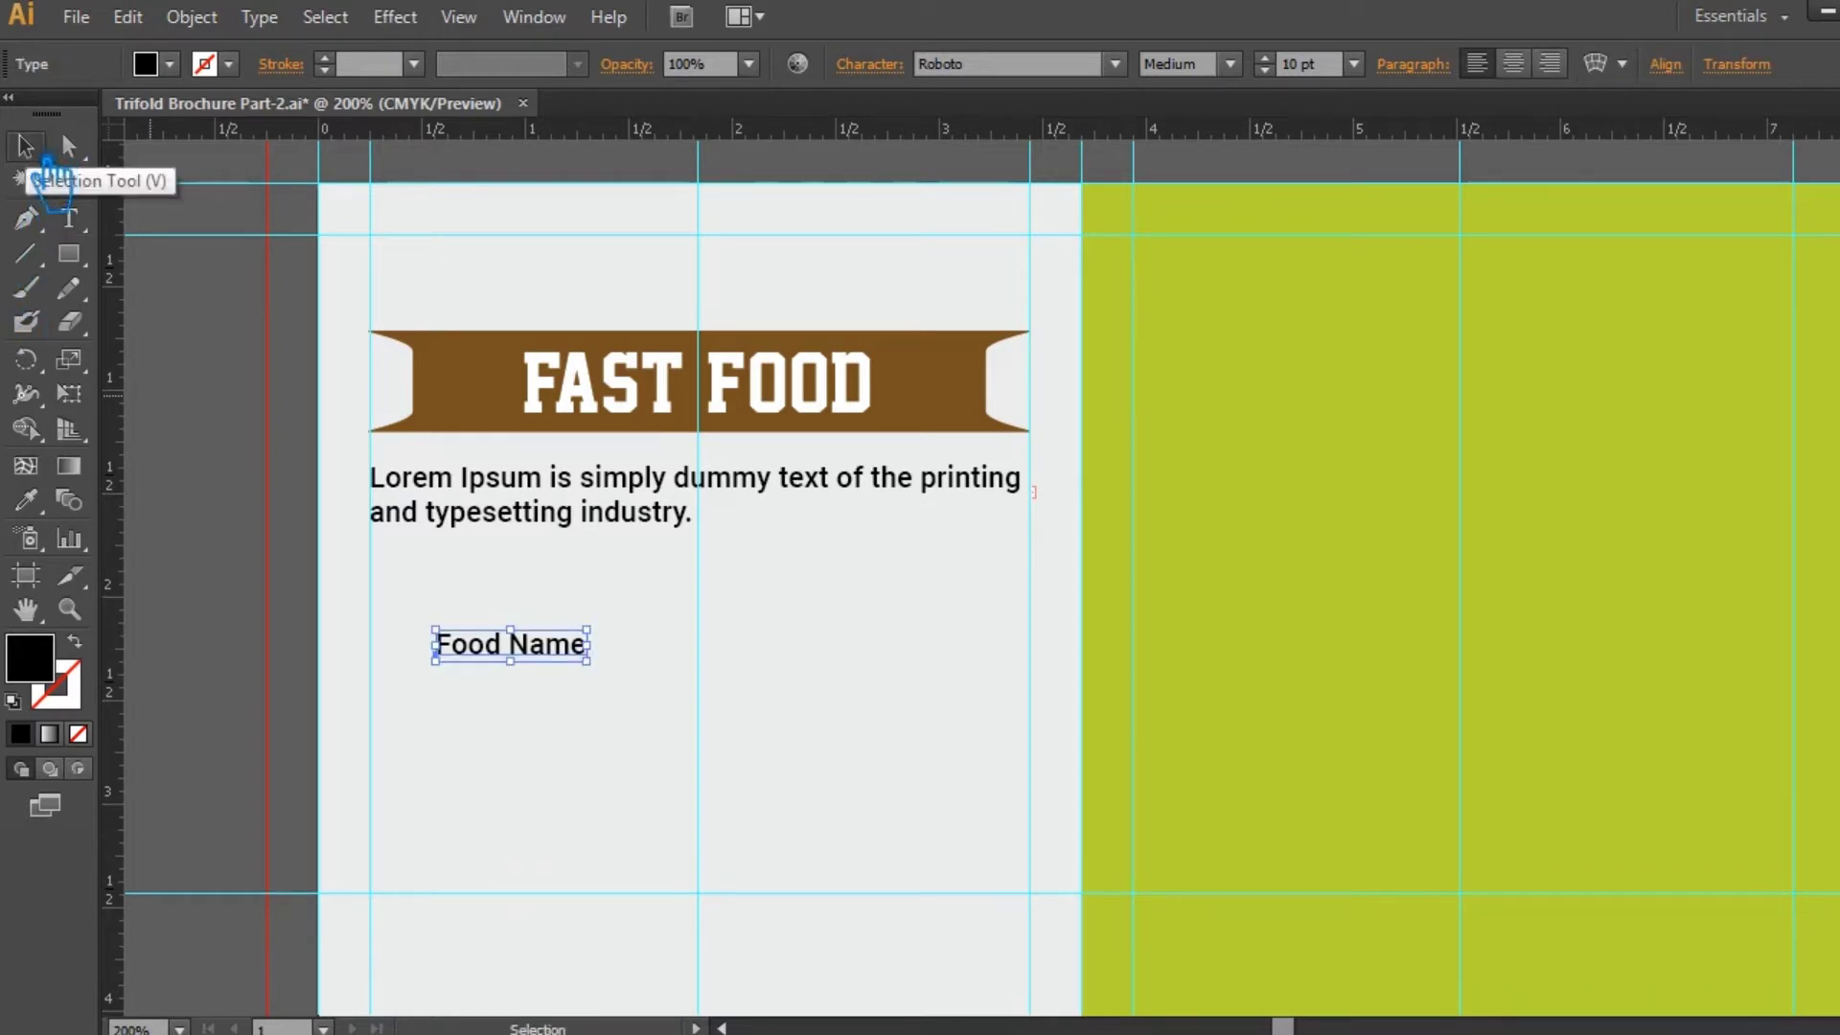
- Apply the WEEKLY OFFERS heading's character style to the Food Name text and set its fill to black, 000000
left_click(26, 500)
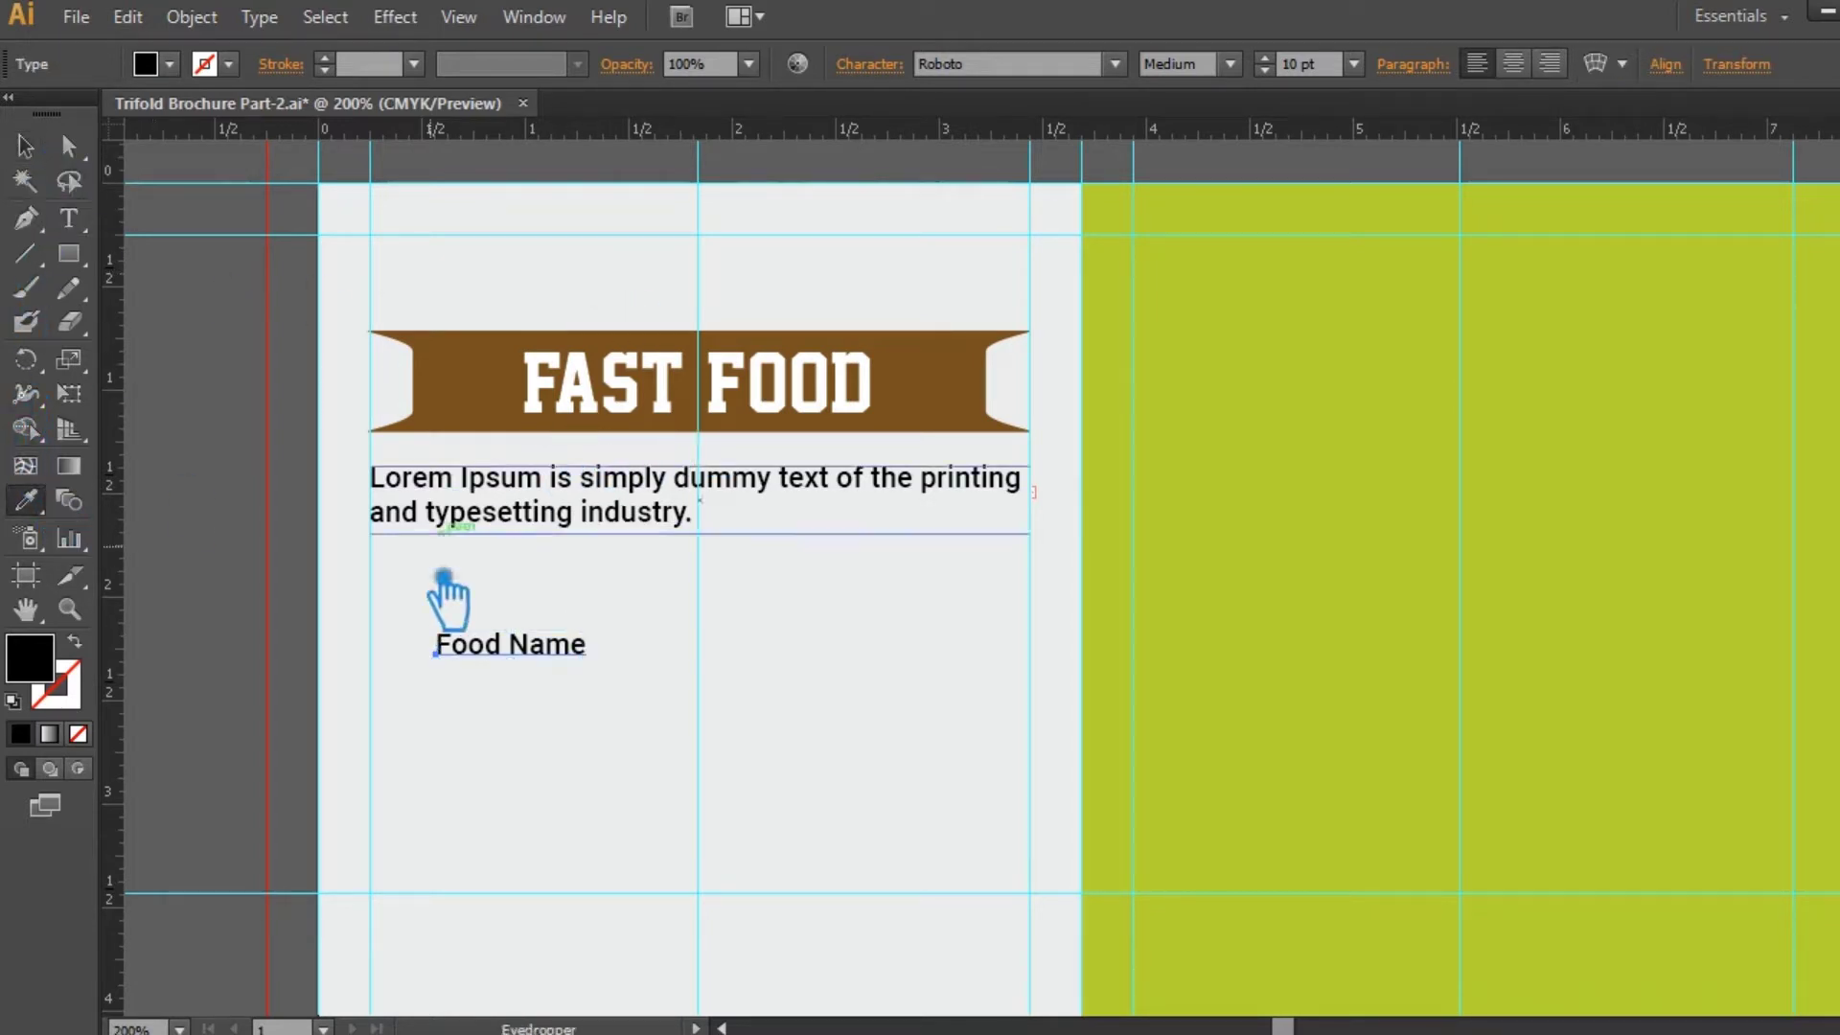
key("ctrl+minus")
key("ctrl+minus")
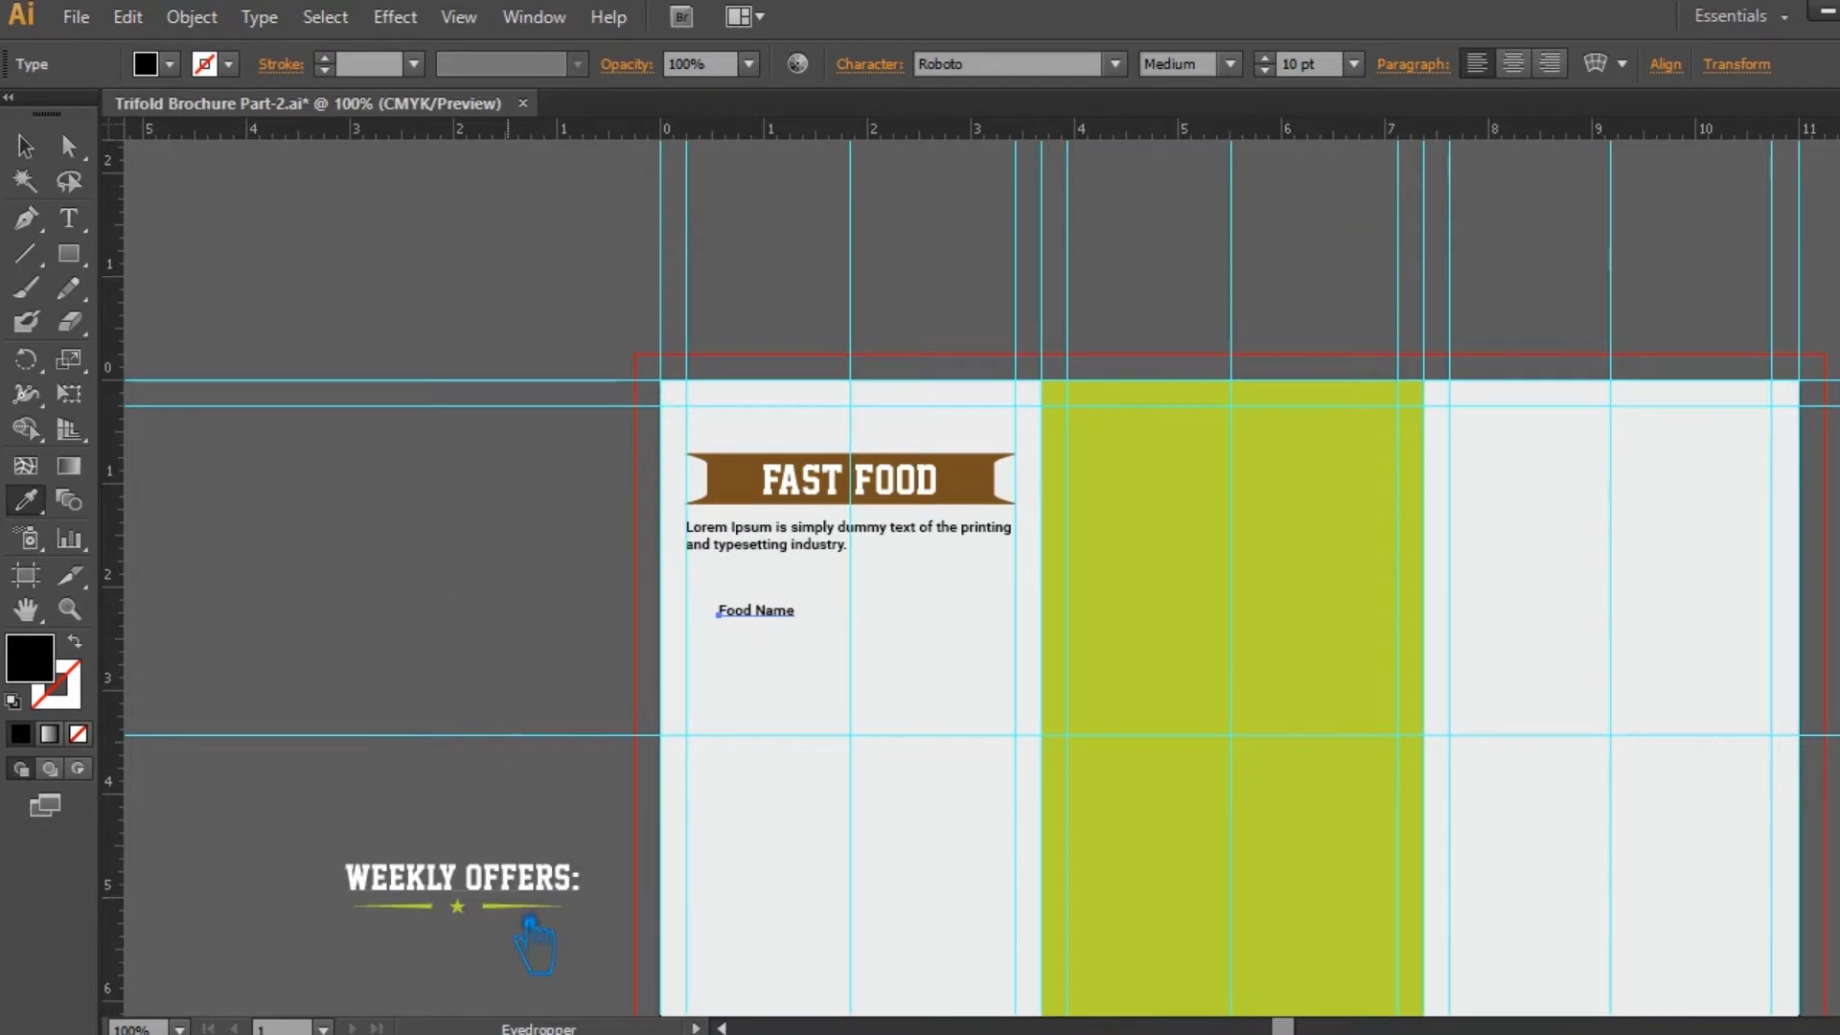
left_click(563, 874)
double_click(37, 663)
left_click_drag(781, 564, 770, 616)
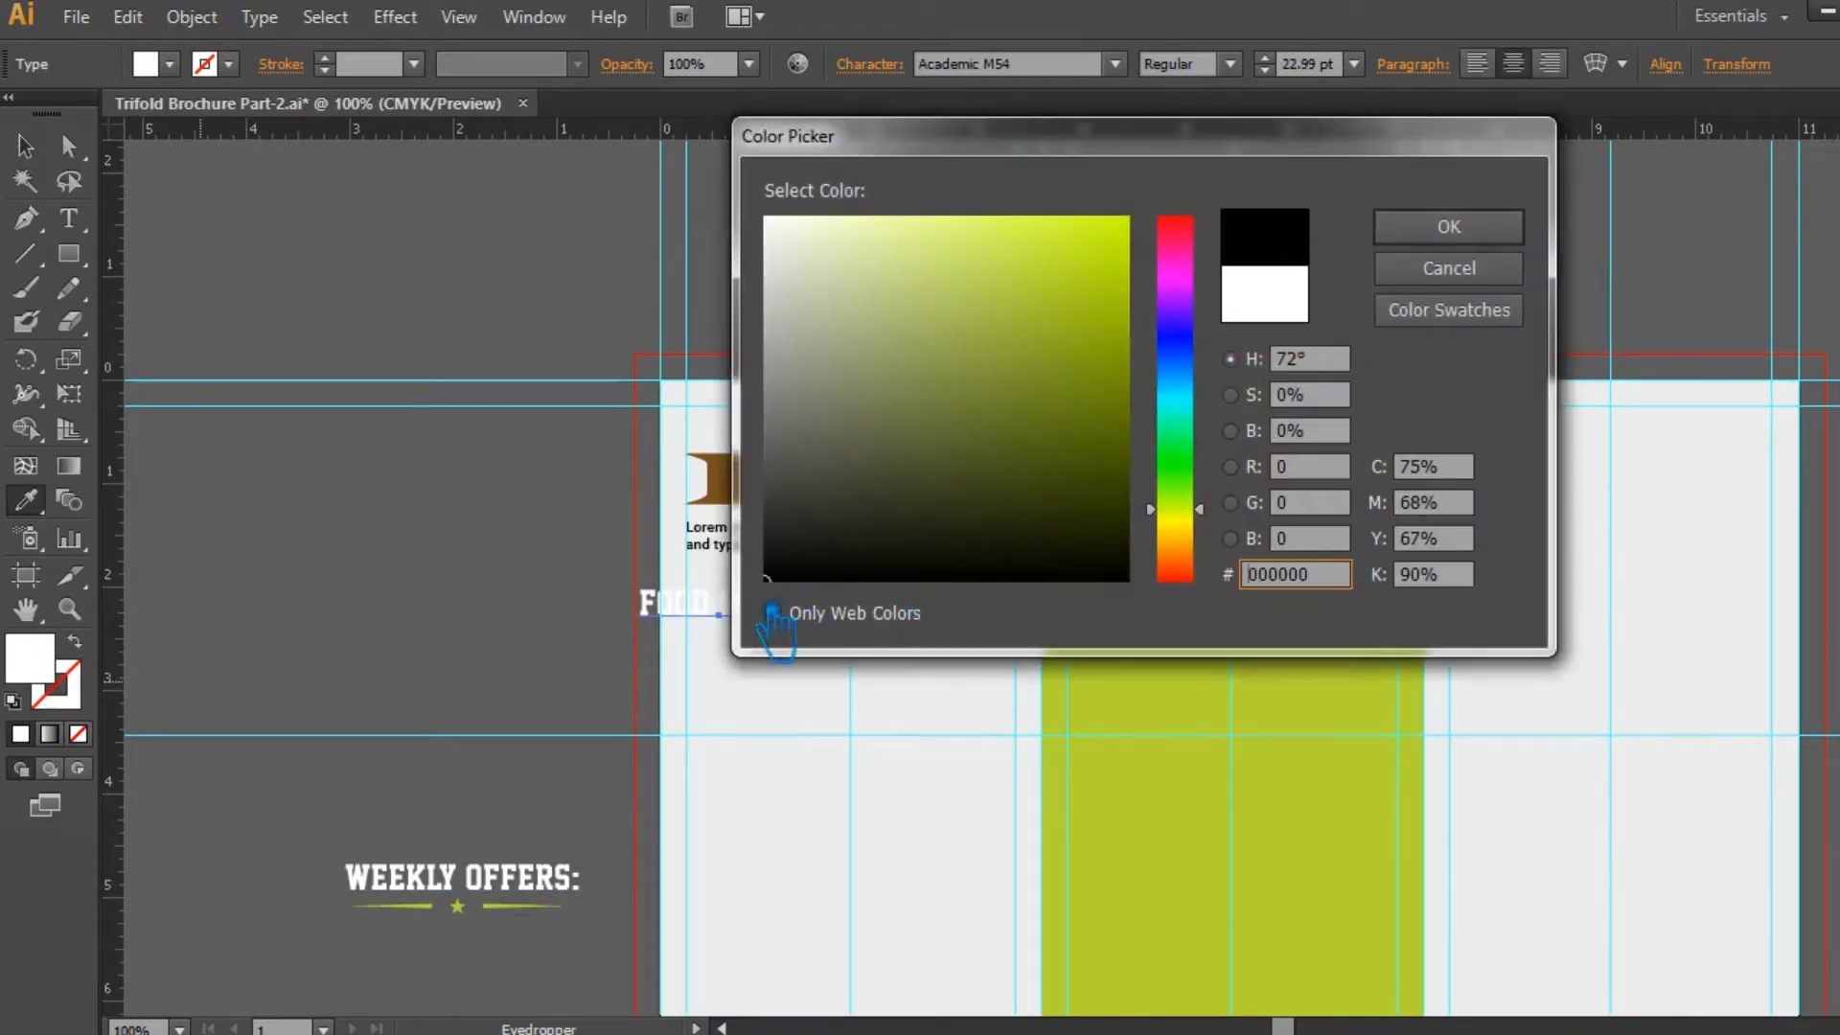
left_click(1481, 232)
- Left-align the FOOD NAME text and reduce its font size to 14 pt
key("ctrl+plus")
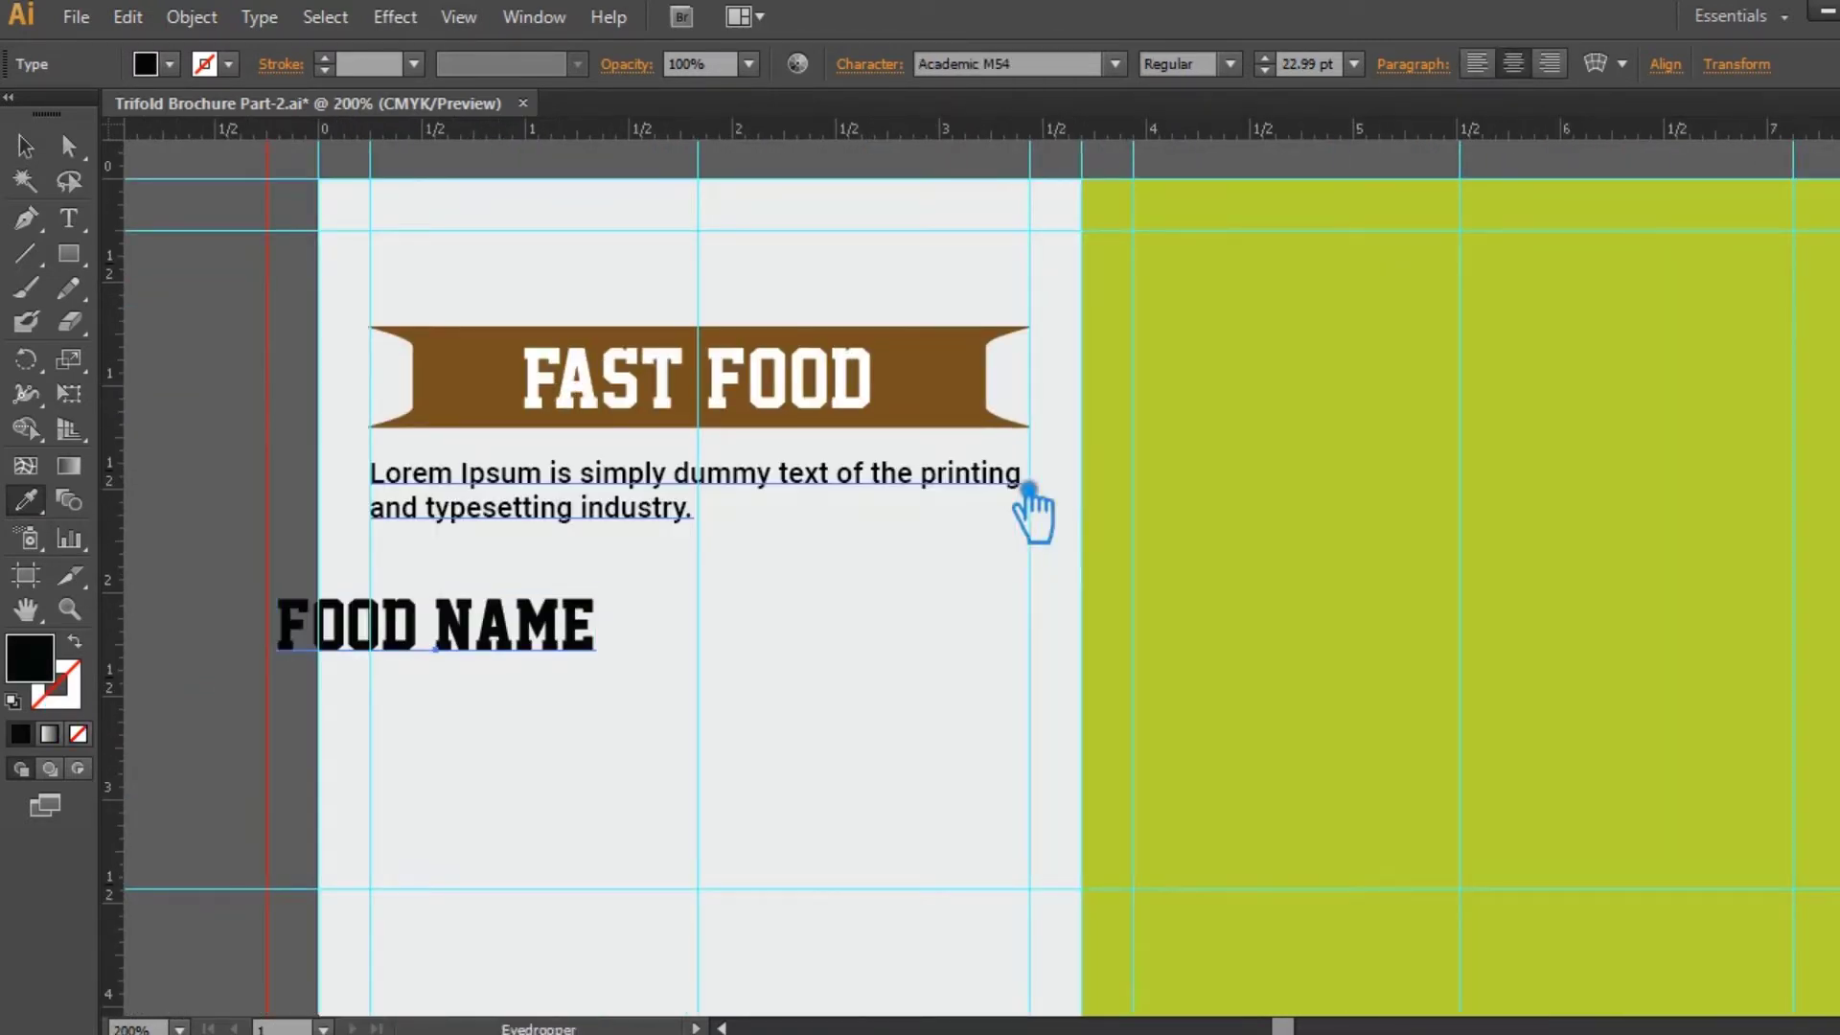
left_click(32, 148)
left_click(1476, 64)
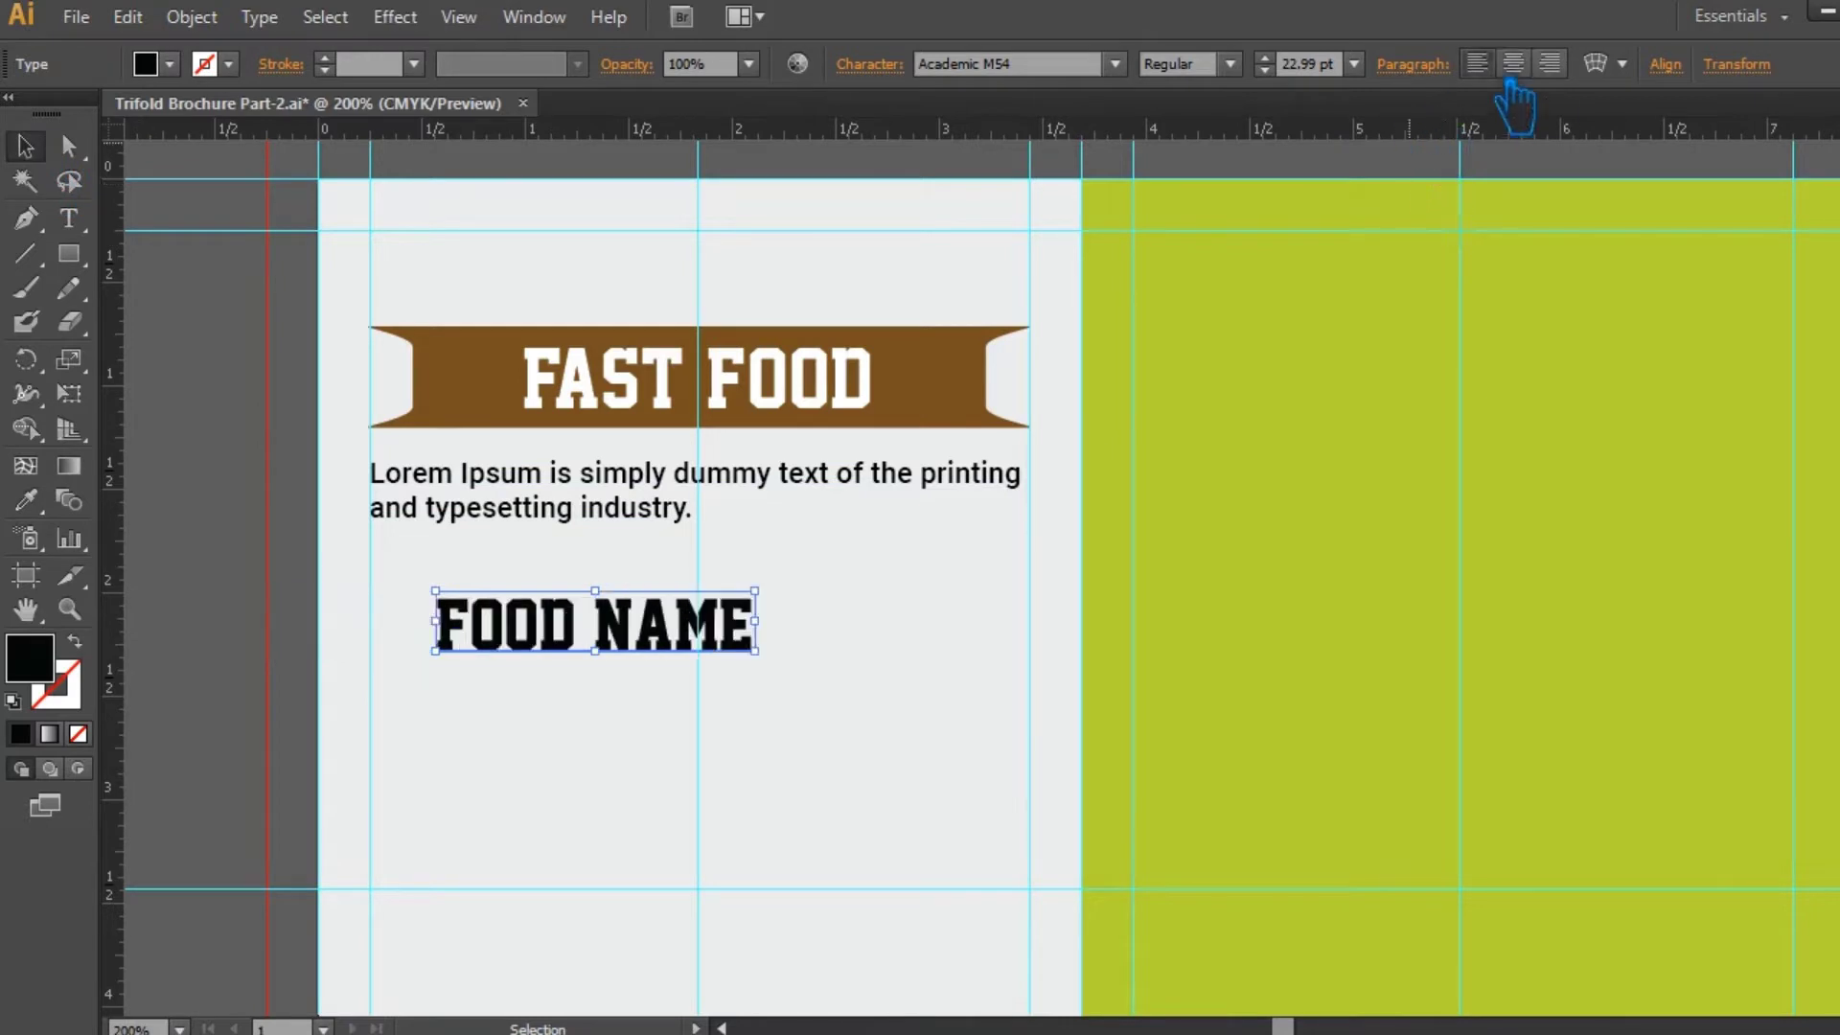
left_click(1265, 71)
left_click(1265, 71)
left_click(1264, 71)
left_click(1265, 71)
left_click(1265, 71)
left_click(1264, 71)
scroll(1295, 80, "down", 3)
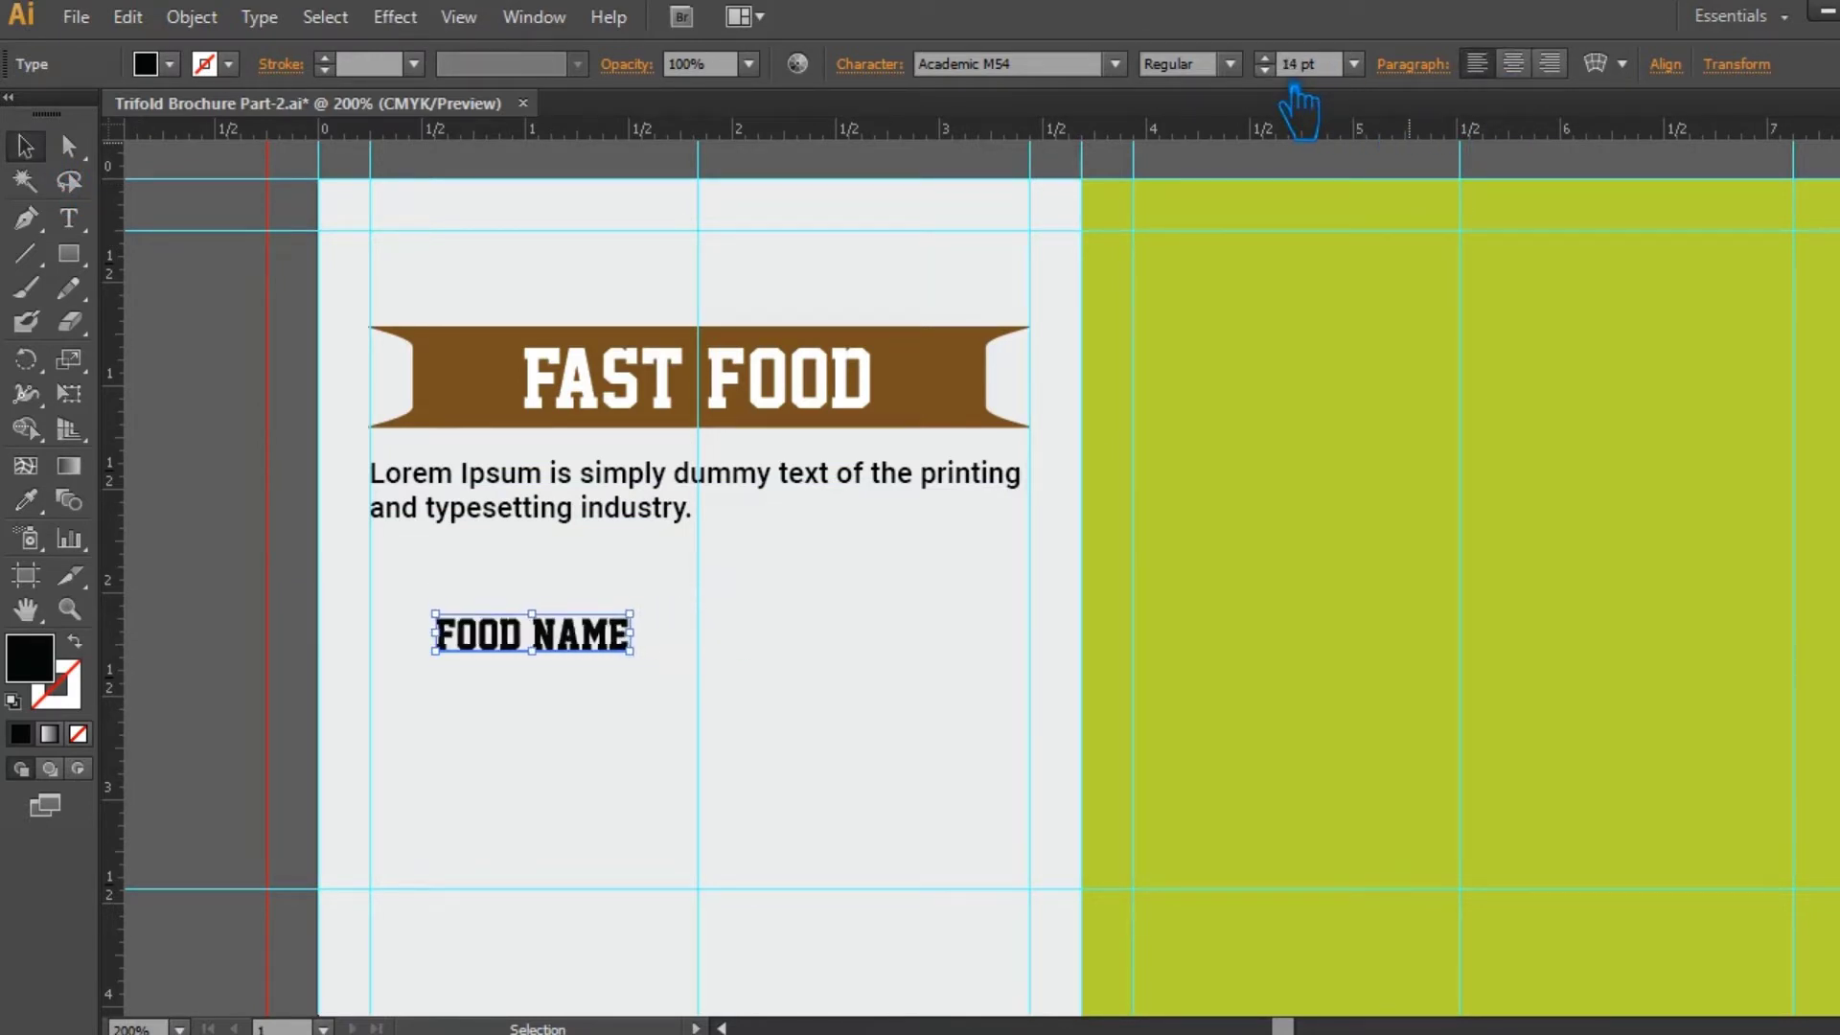
- Reduce the FOOD NAME text to 12 pt and position it below the intro paragraph in the first column
left_click(775, 701)
left_click_drag(599, 633, 610, 668)
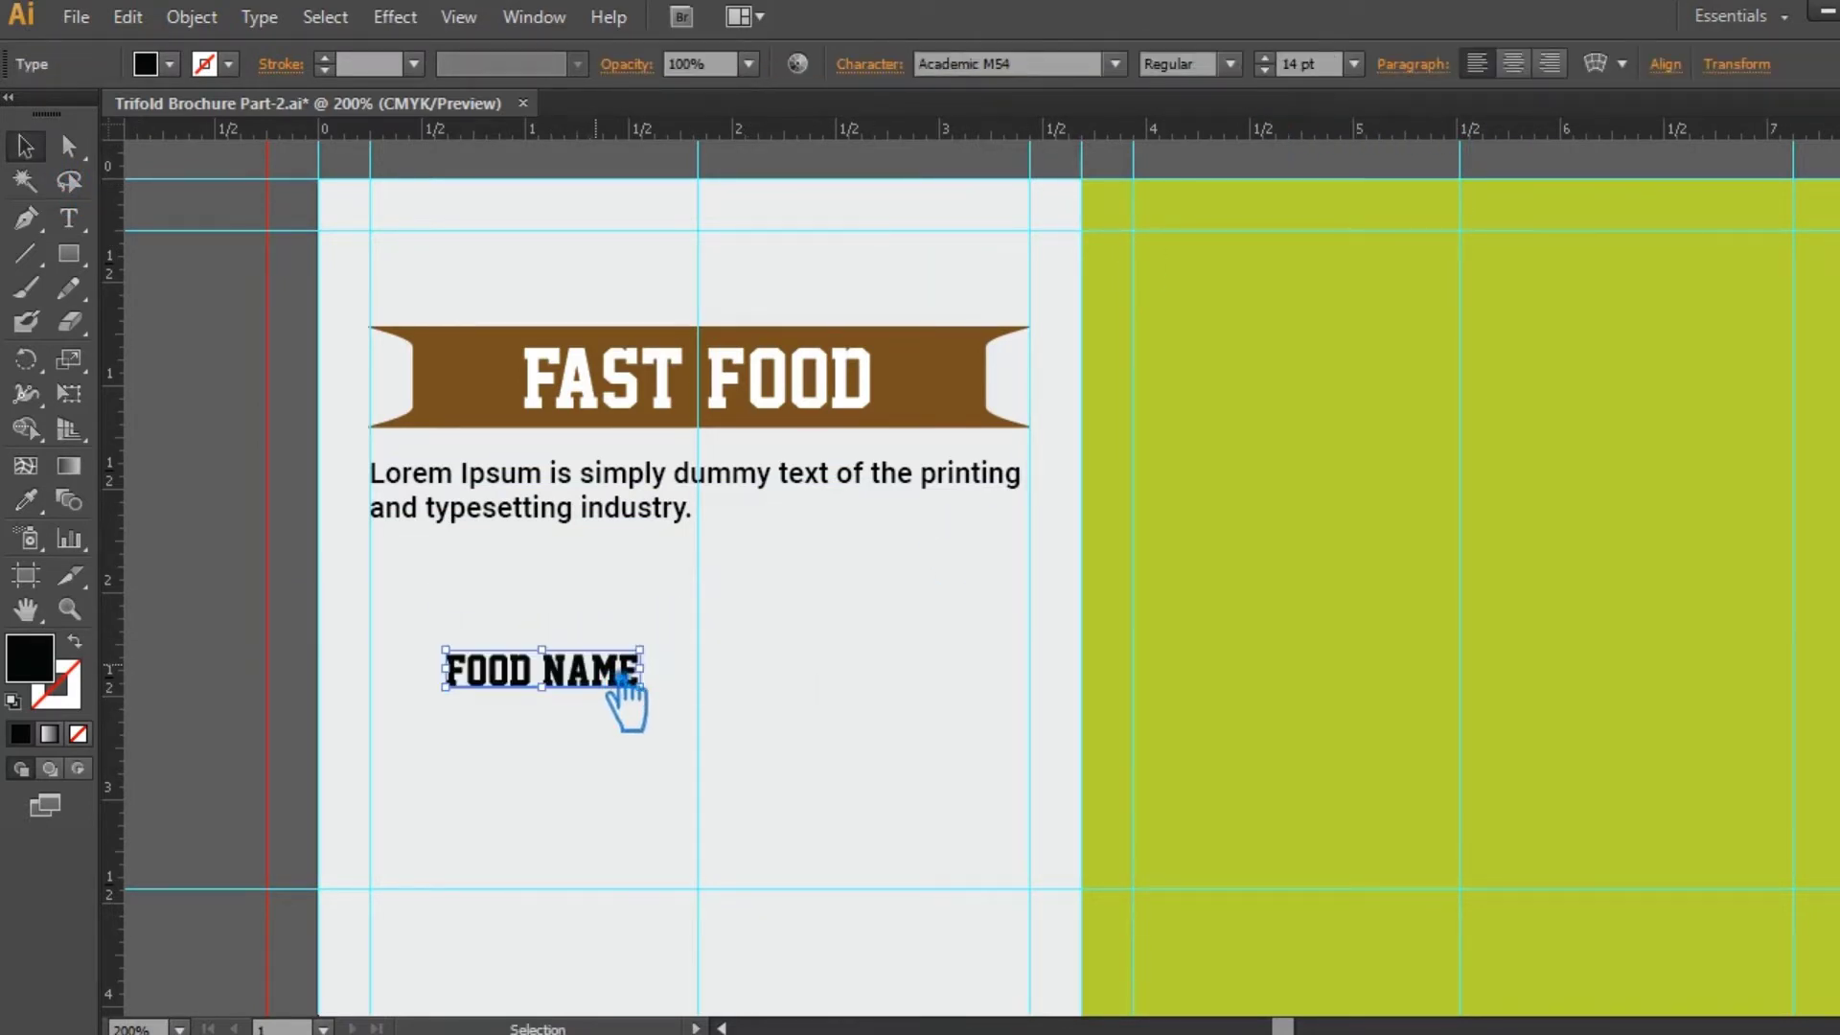
scroll(1292, 81, "down", 1)
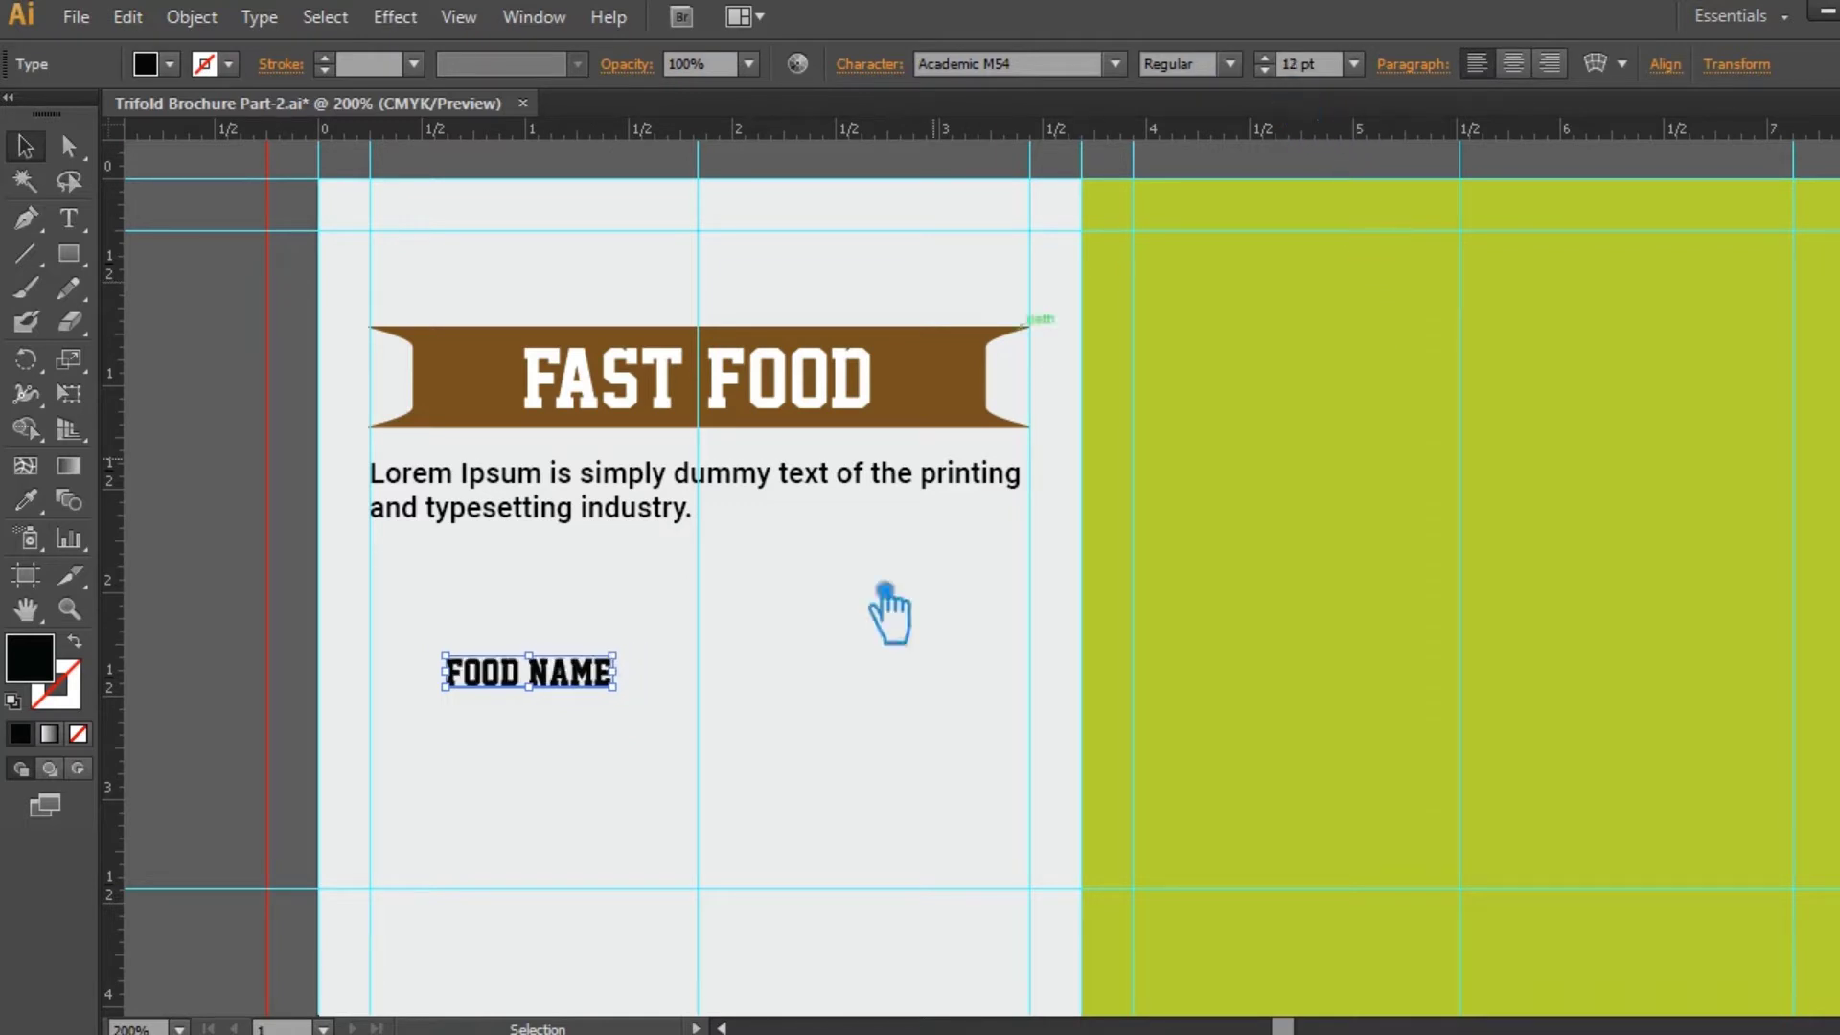
left_click(804, 728)
mouse_move(572, 695)
left_mouse_down()
mouse_move(511, 631)
mouse_move(566, 664)
left_mouse_up()
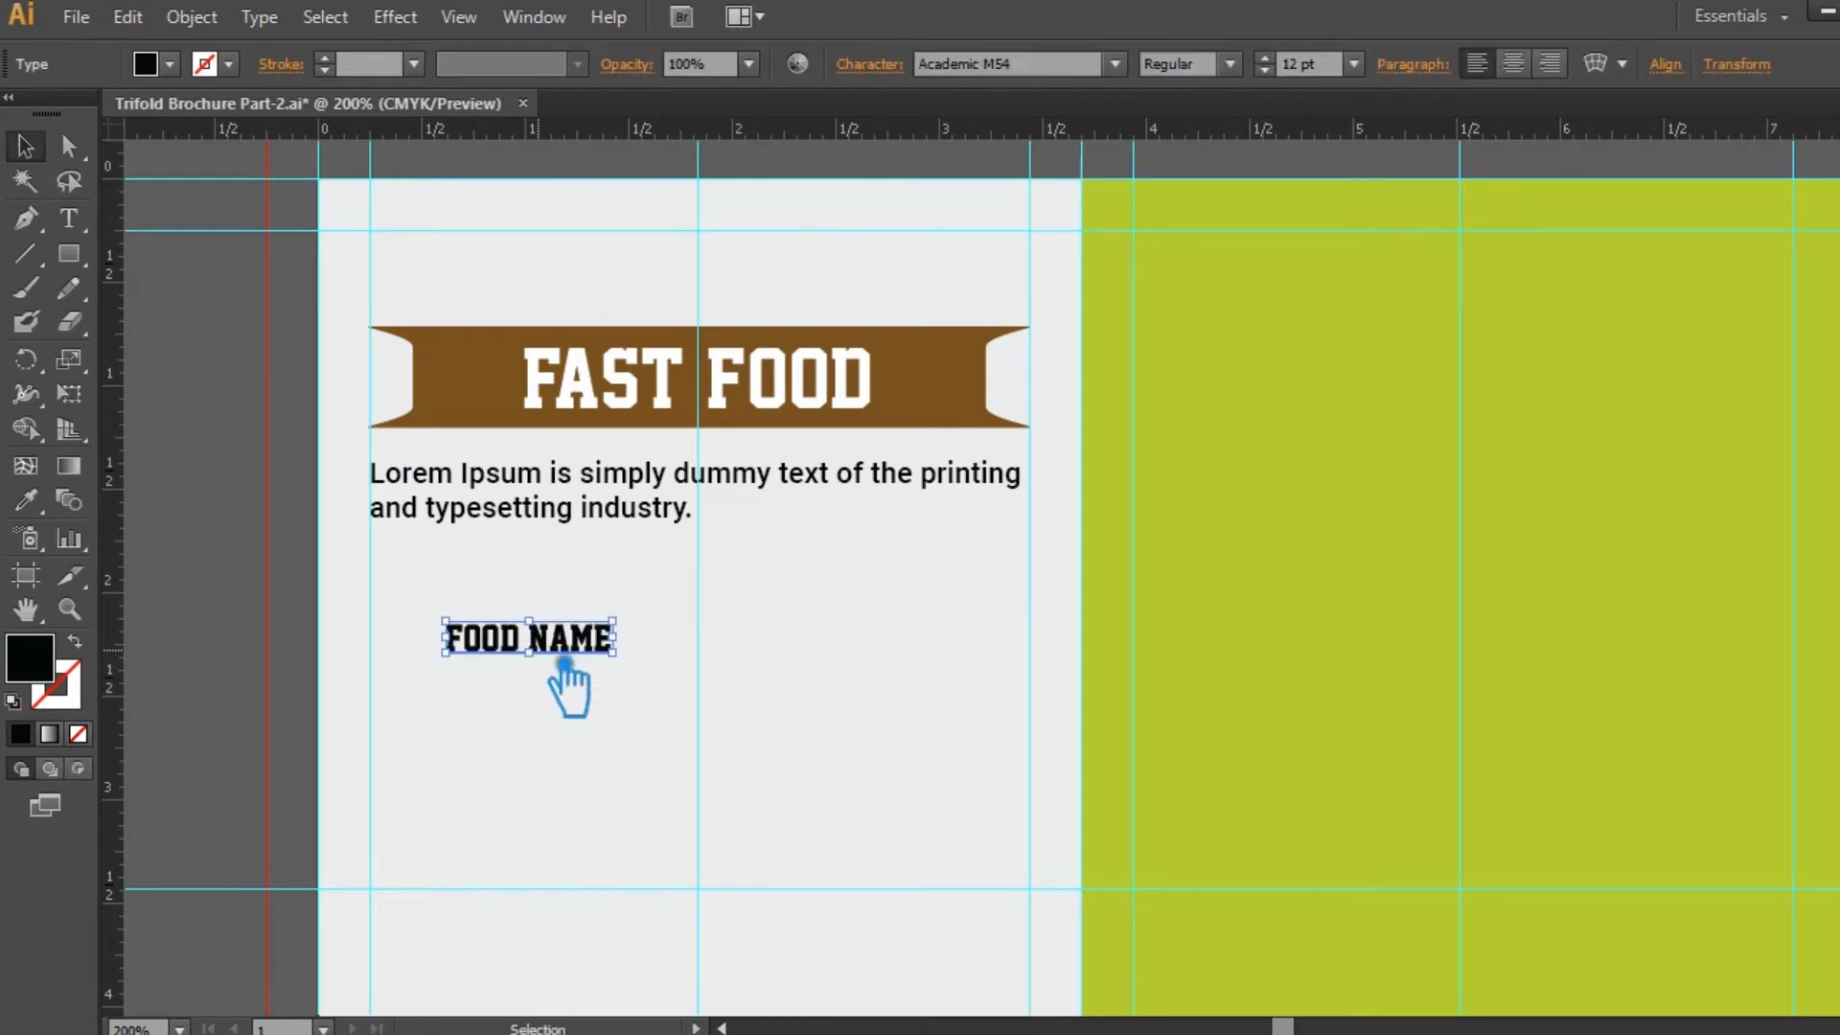
left_click(575, 751)
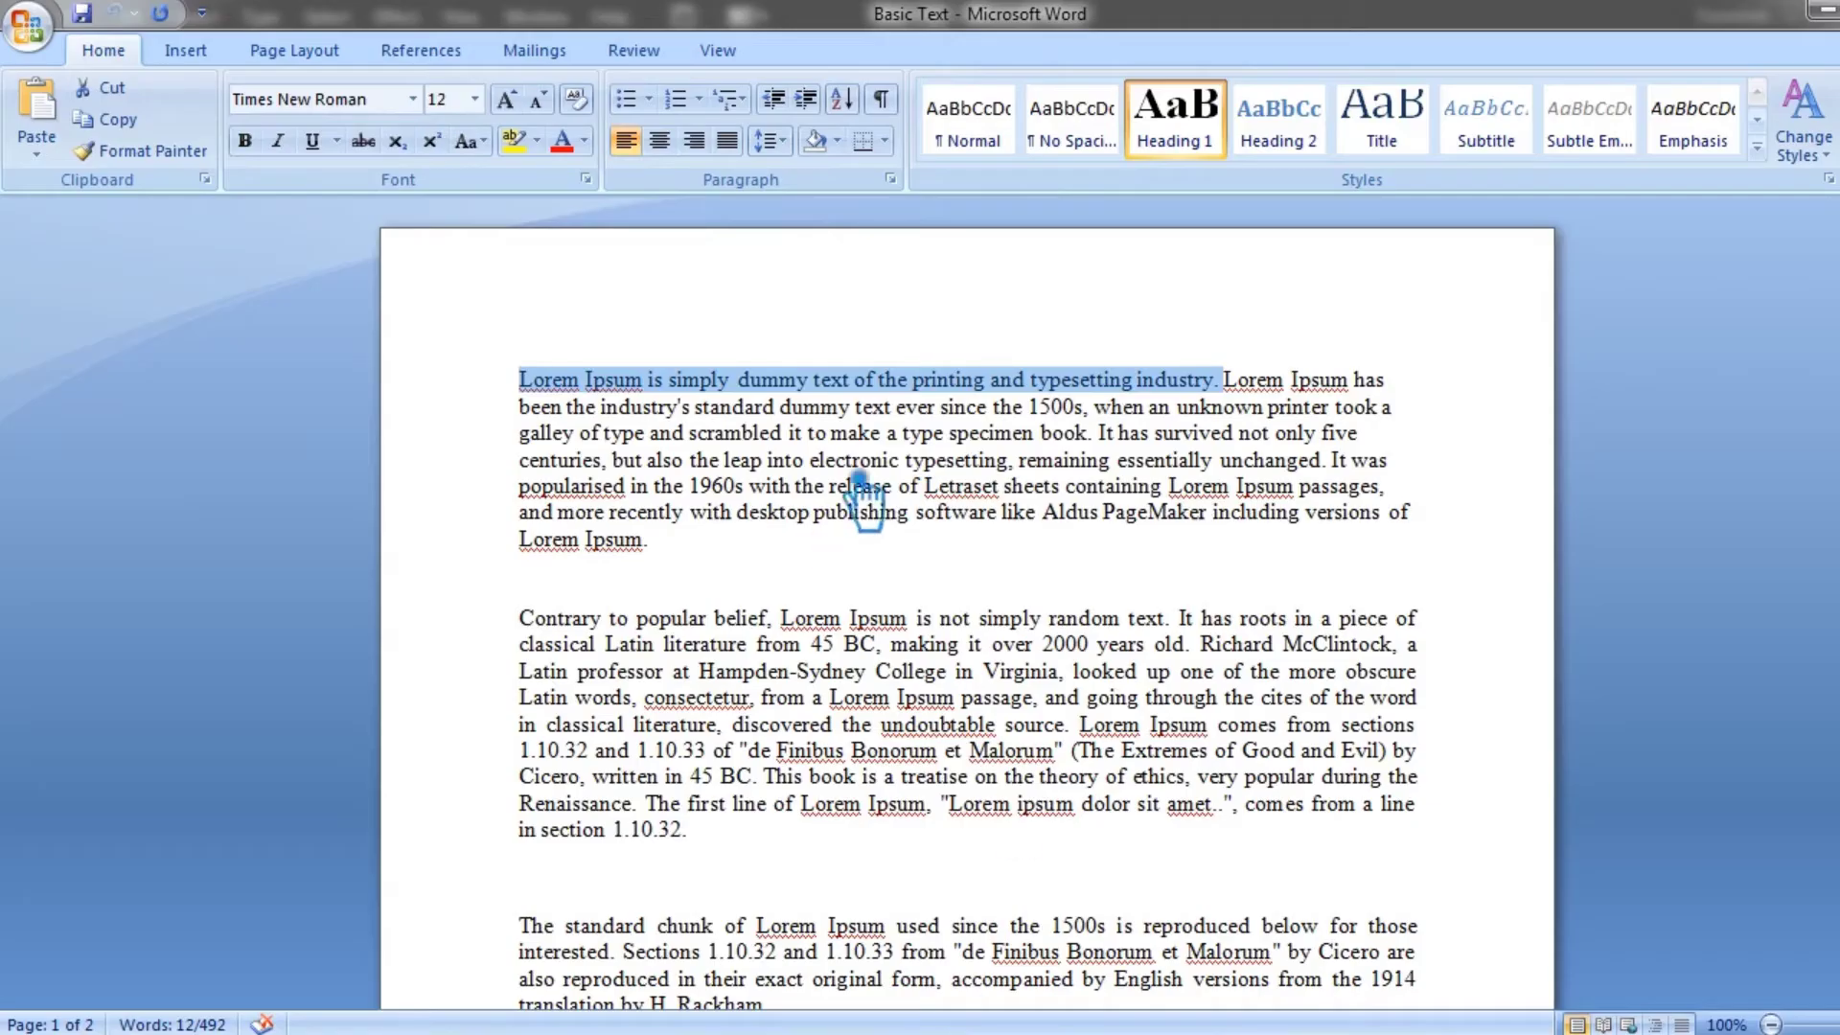
- Copy the Word passage "Lorem Ipsum has been the industry's standard dummy text ever since the 1500s" and paste it into a new text frame below FOOD NAME
left_click_drag(1222, 381, 1090, 410)
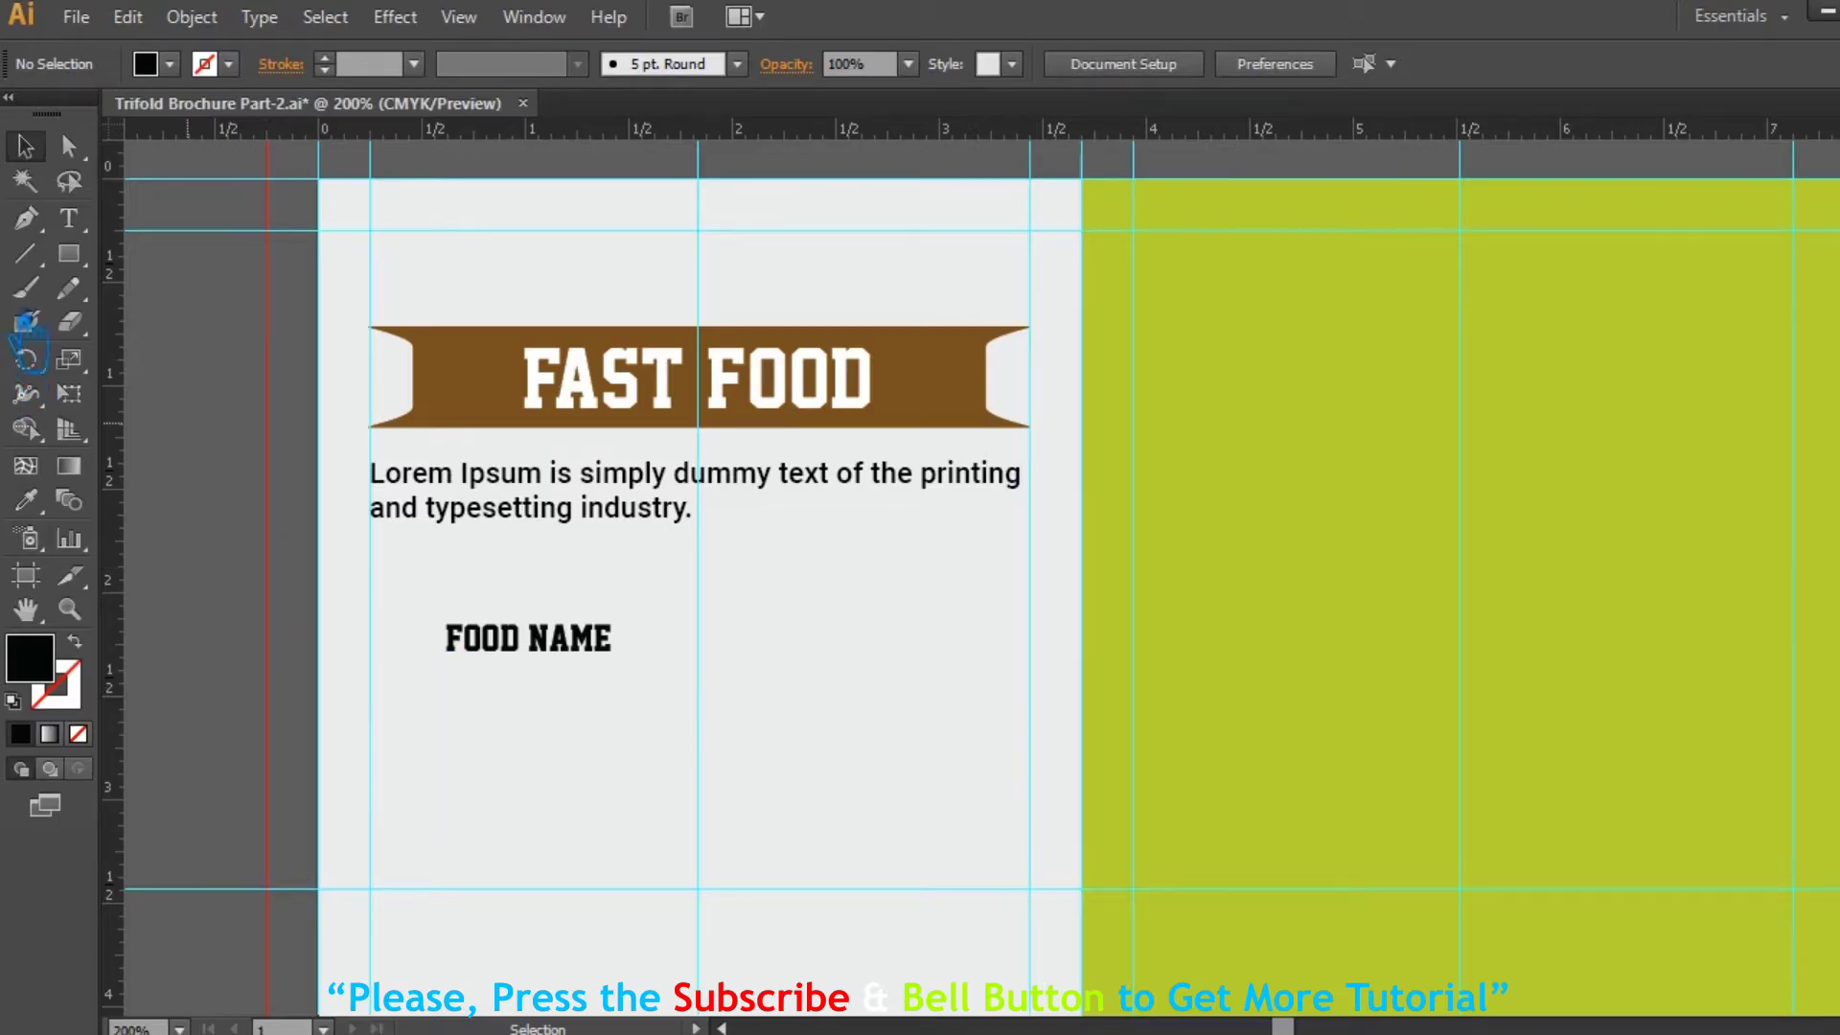
left_click(68, 224)
left_click_drag(372, 676, 726, 898)
key("ctrl+v")
- Apply the intro paragraph's character style to the pasted description and shorten its frame to fit four lines
key("ctrl+a")
left_click(29, 501)
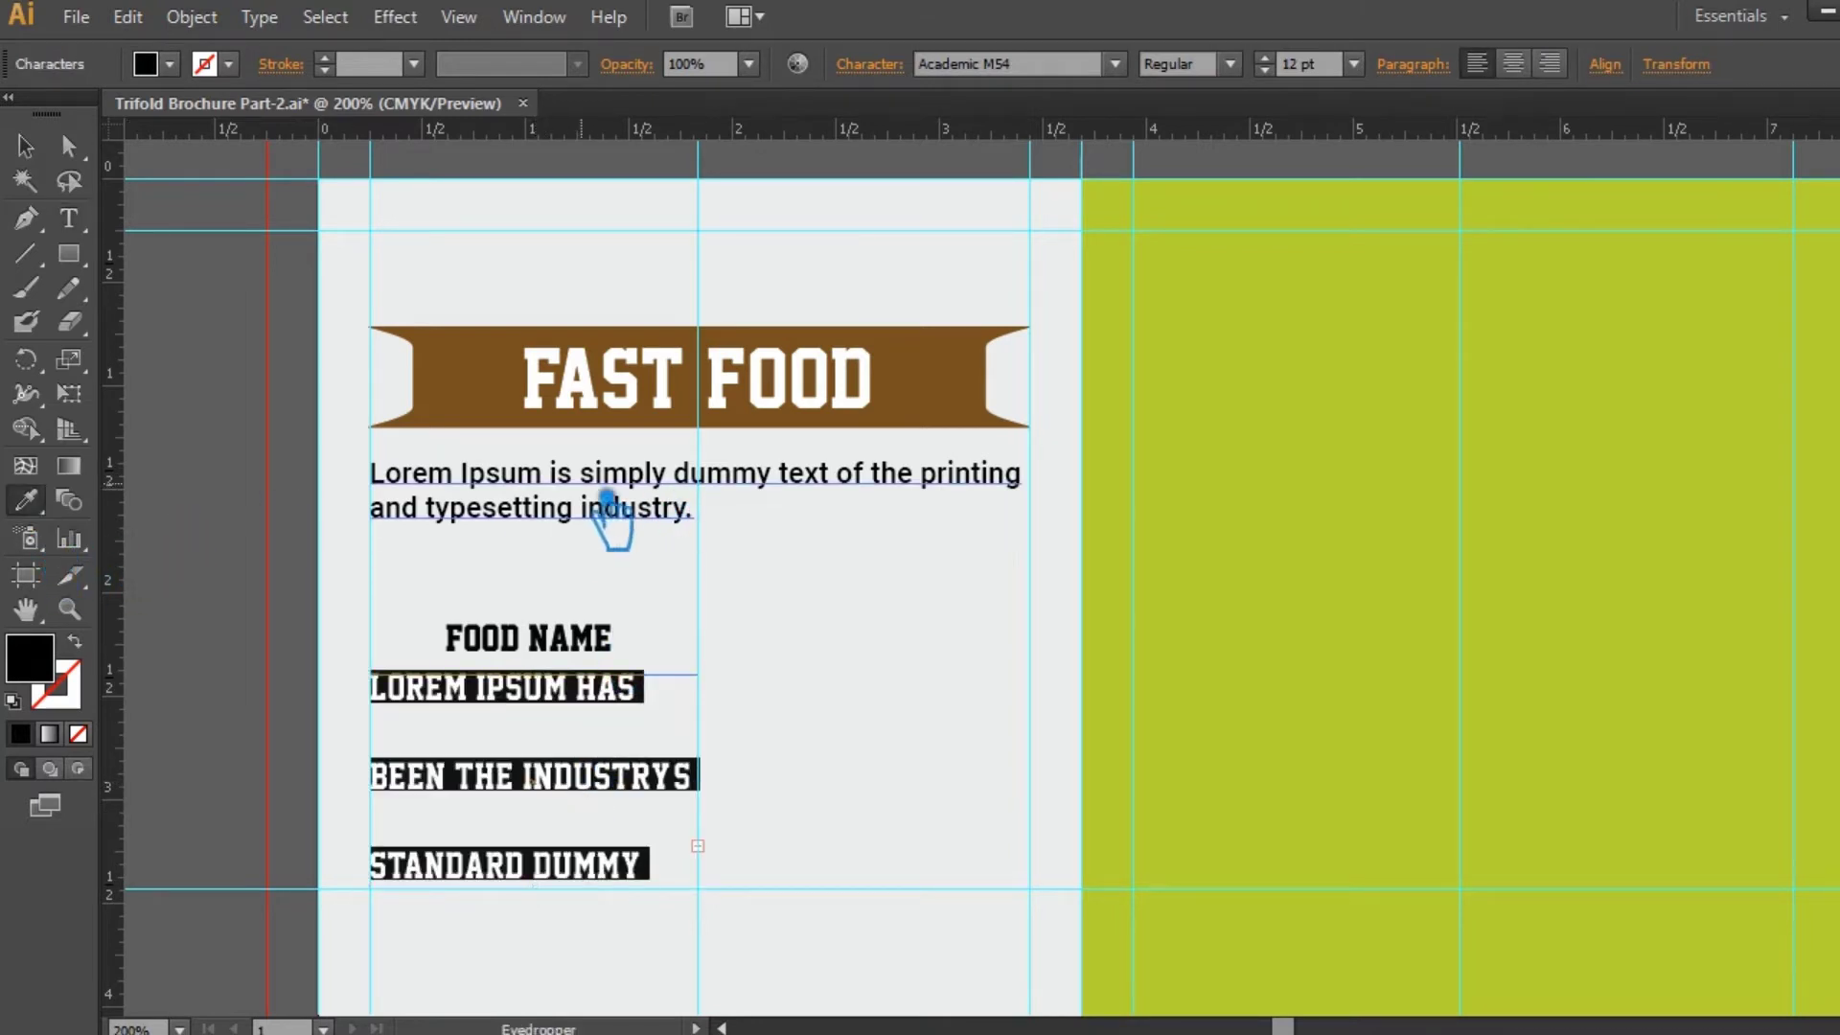
left_click(614, 498)
left_click(26, 147)
left_click_drag(565, 902, 574, 814)
- Replace the ending "the 1500s" with a period after "ever since" and shorten the description frame to three lines
left_click(68, 218)
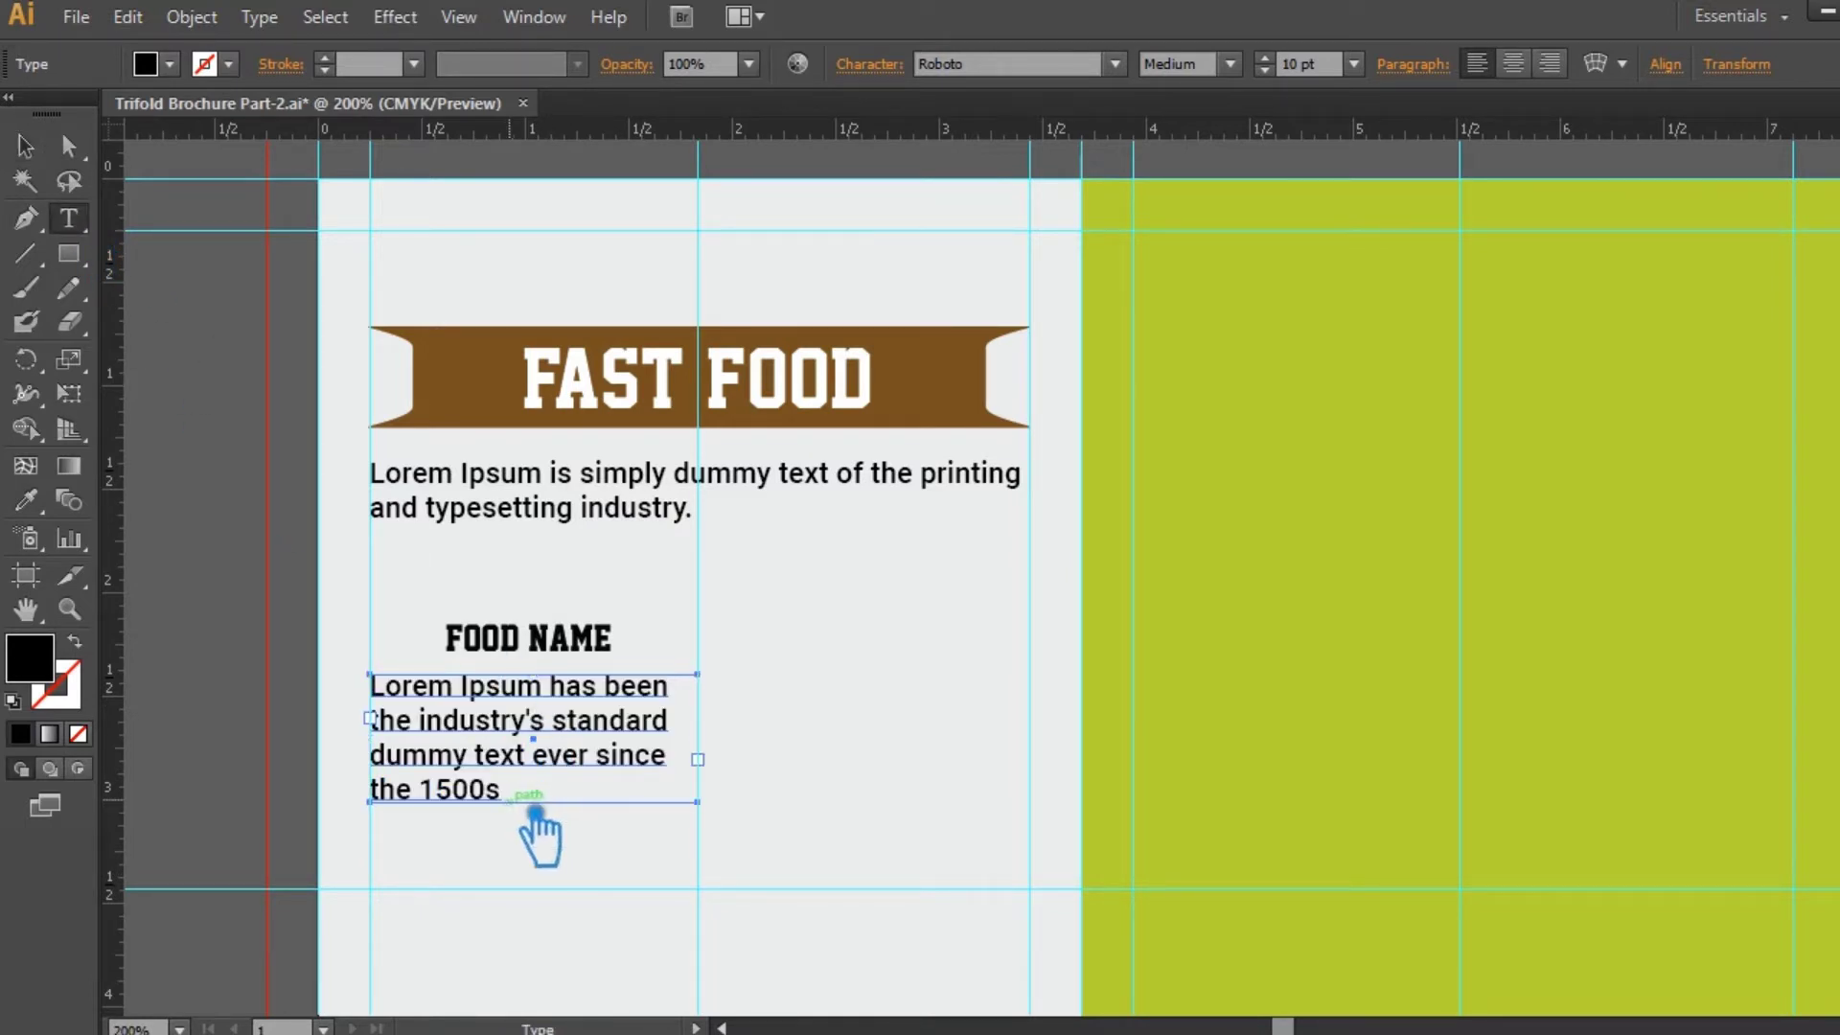
left_click_drag(530, 810, 699, 801)
type(".")
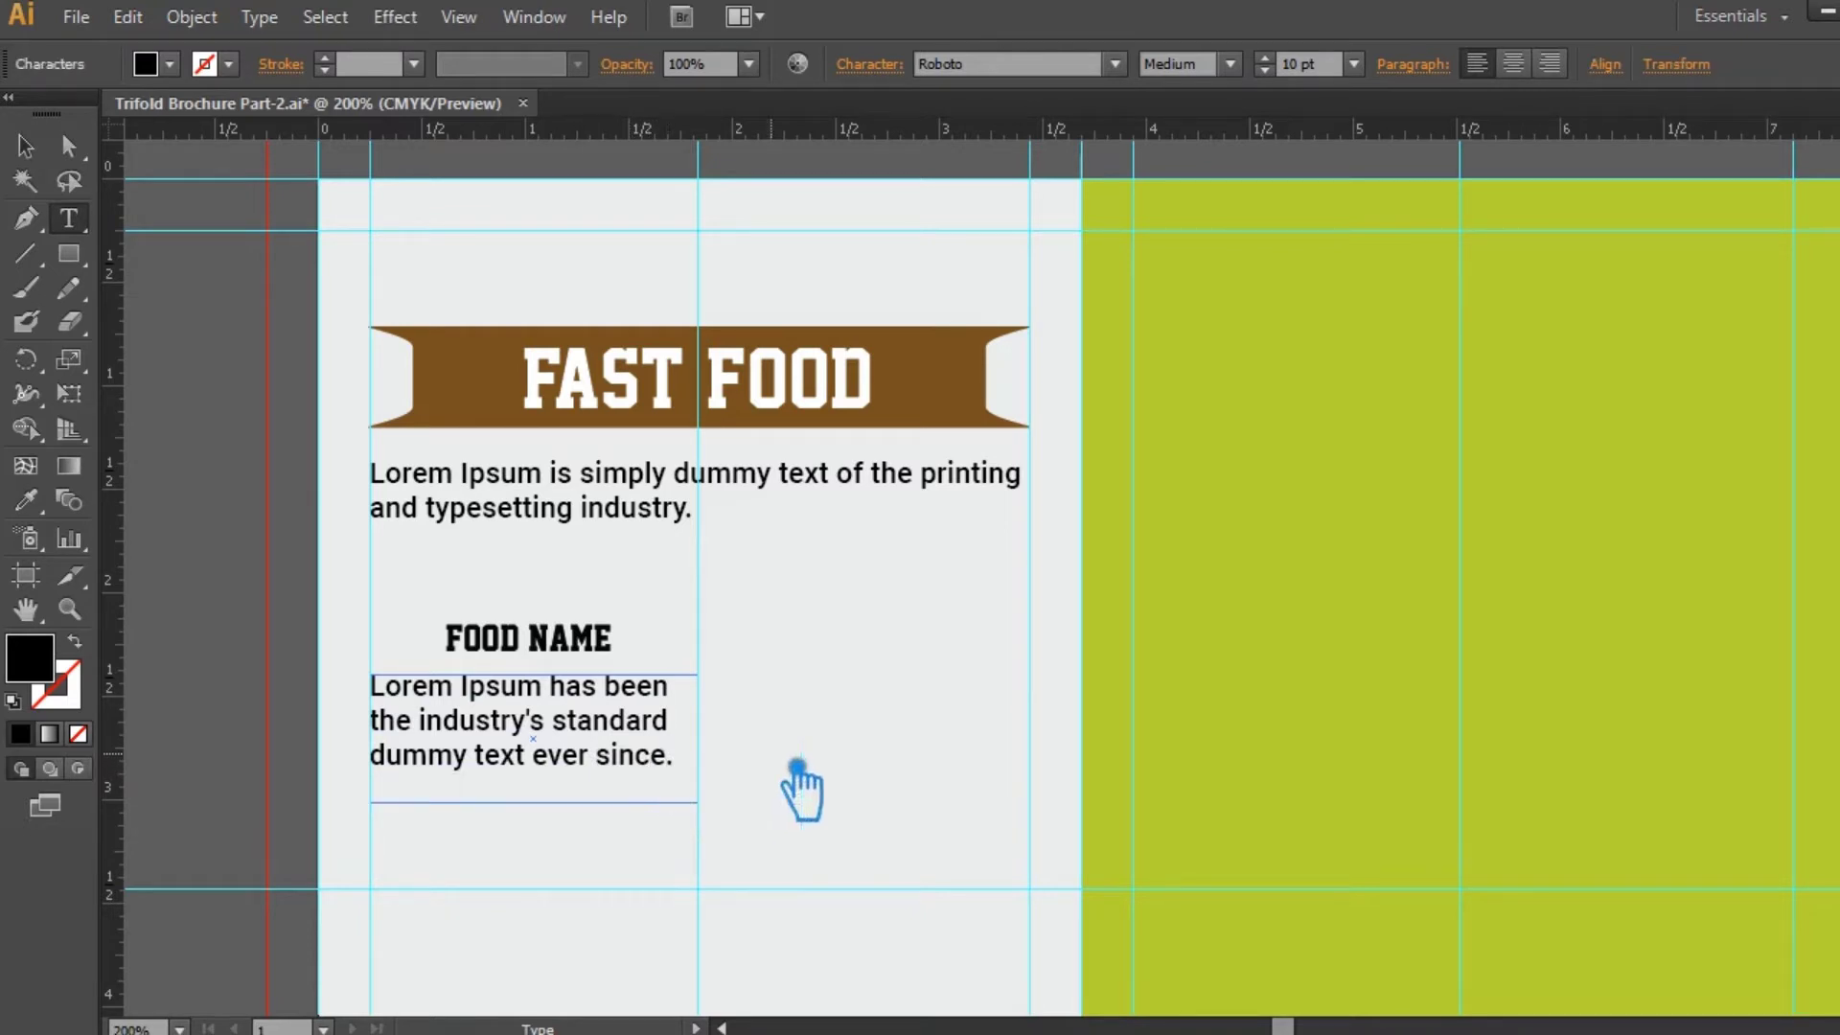
left_click(26, 148)
left_click_drag(534, 803, 536, 771)
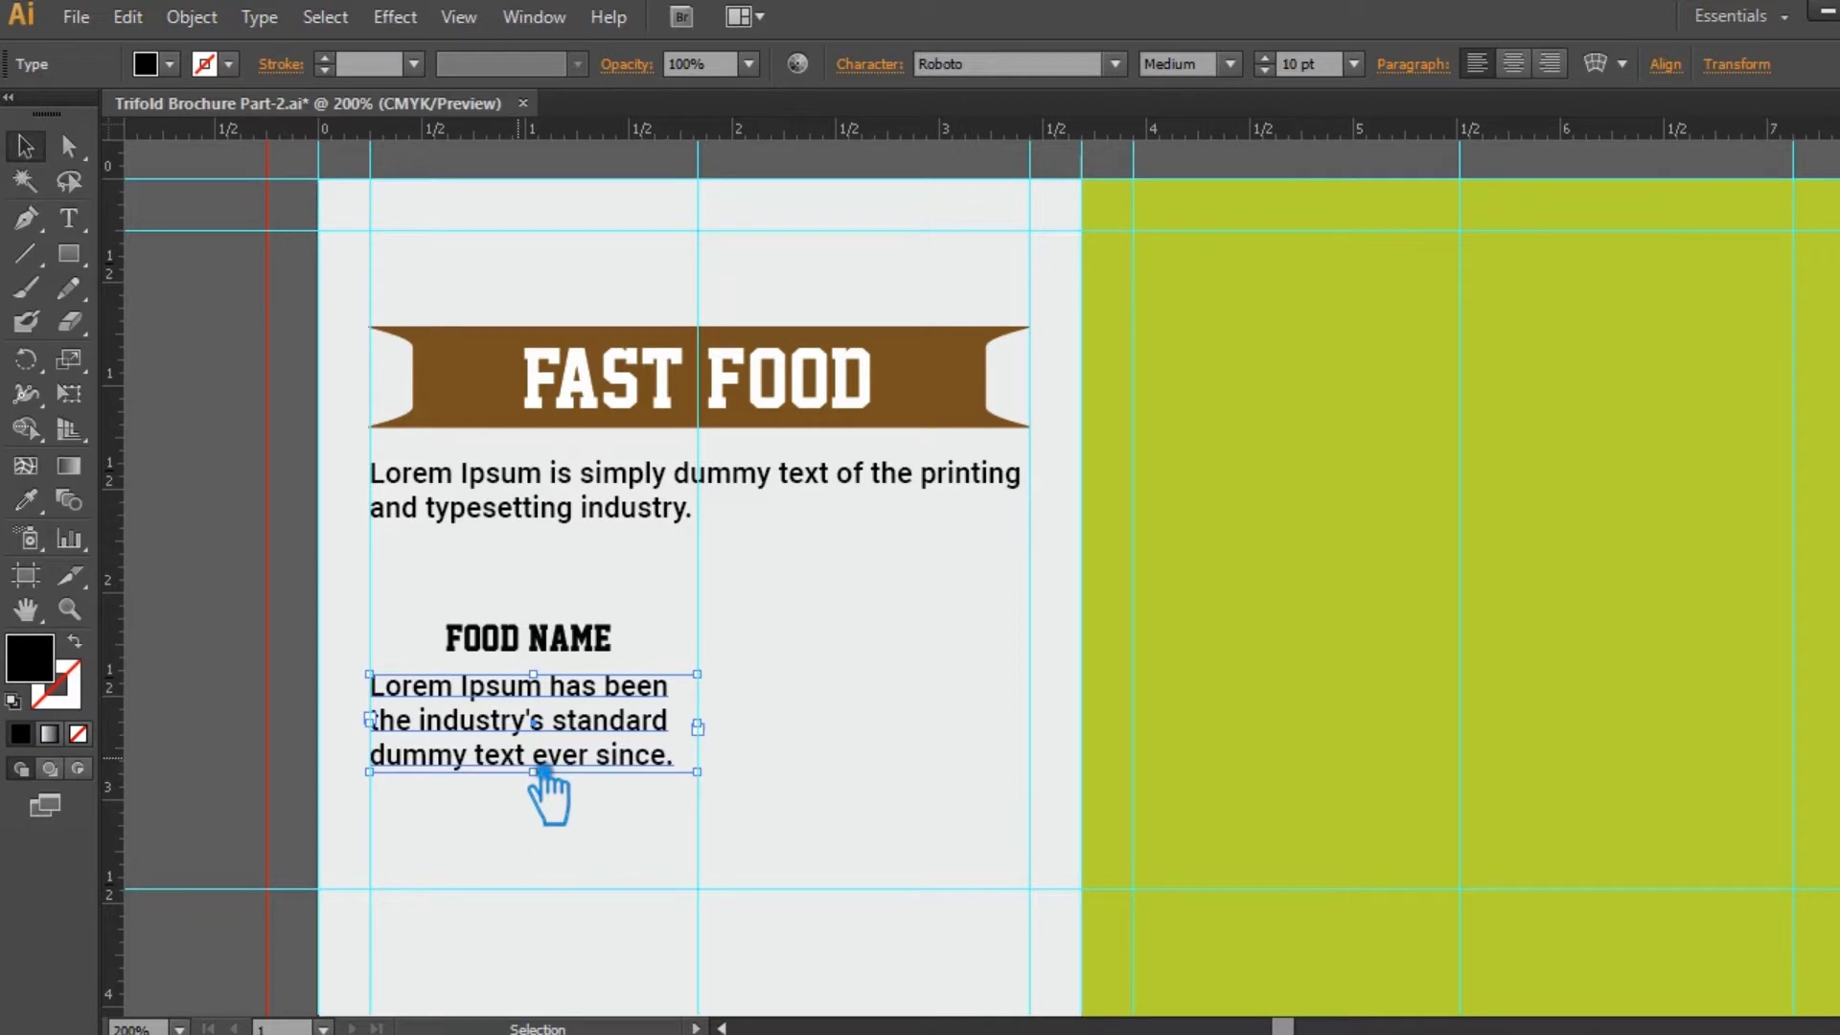
- Justify the food description with its last line aligned left
left_click(1417, 69)
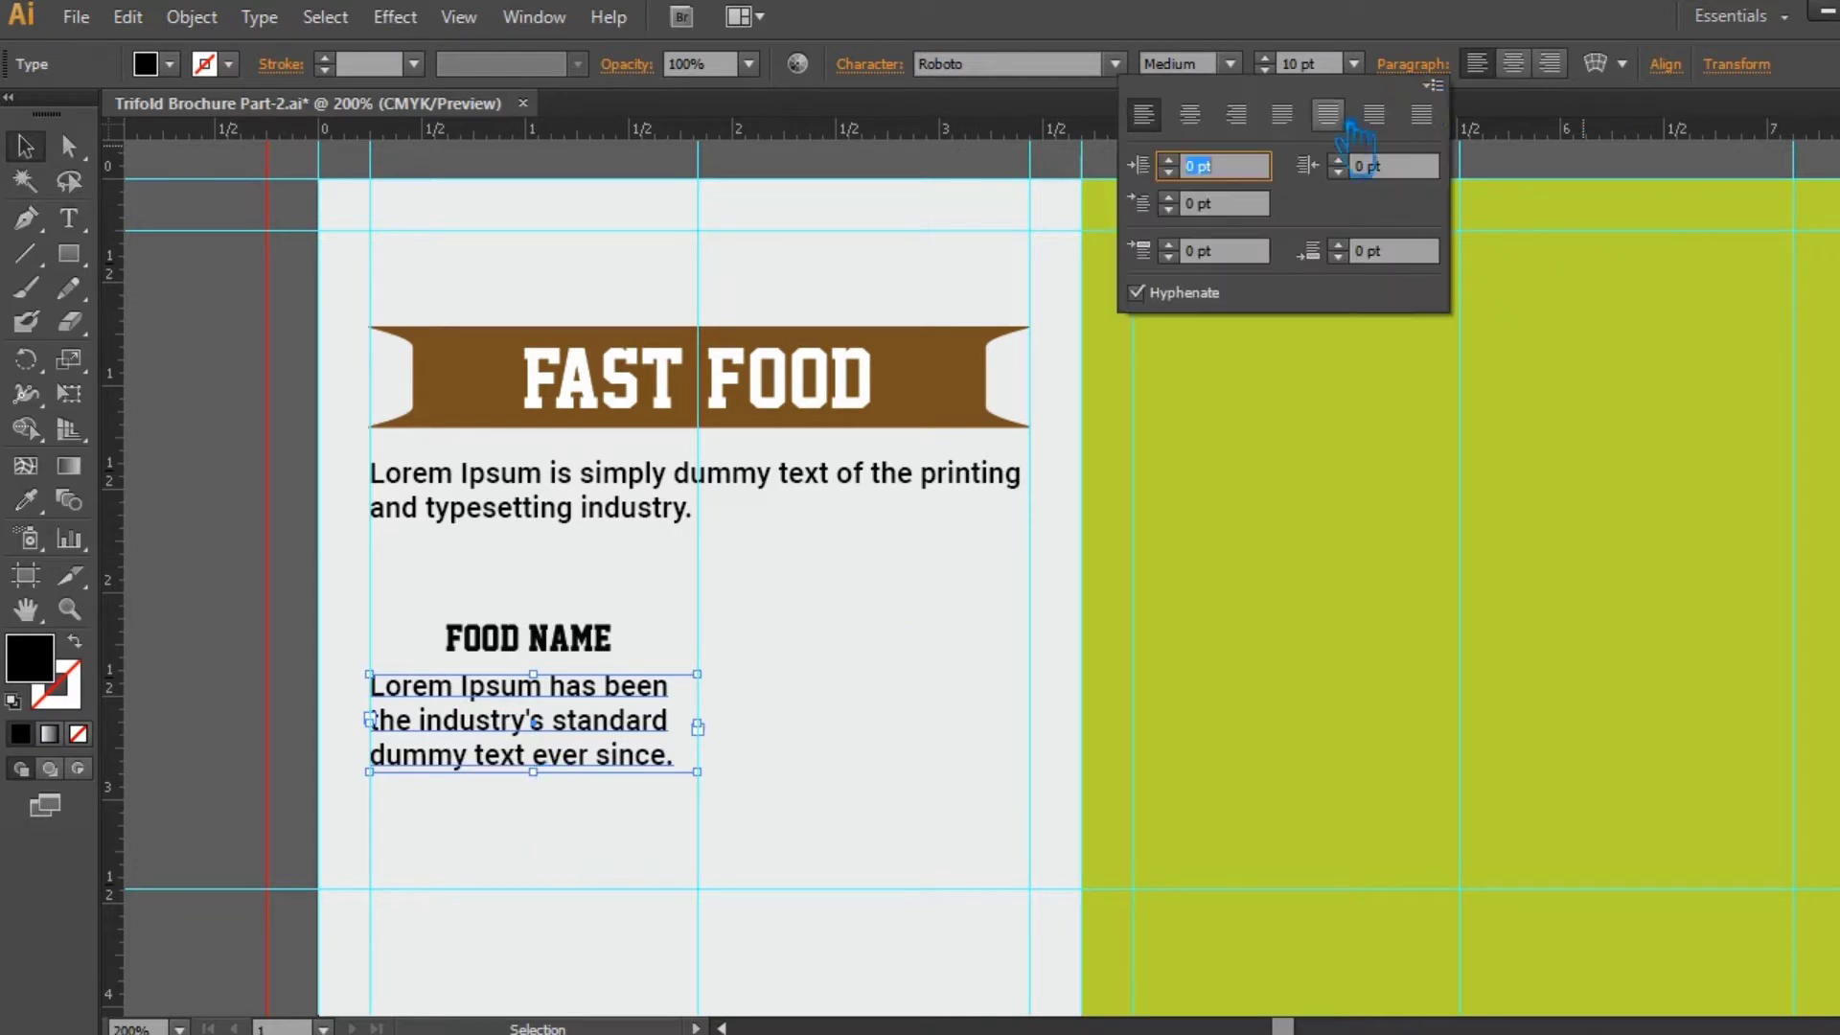
left_click(1282, 115)
left_click(870, 702)
left_click(870, 704)
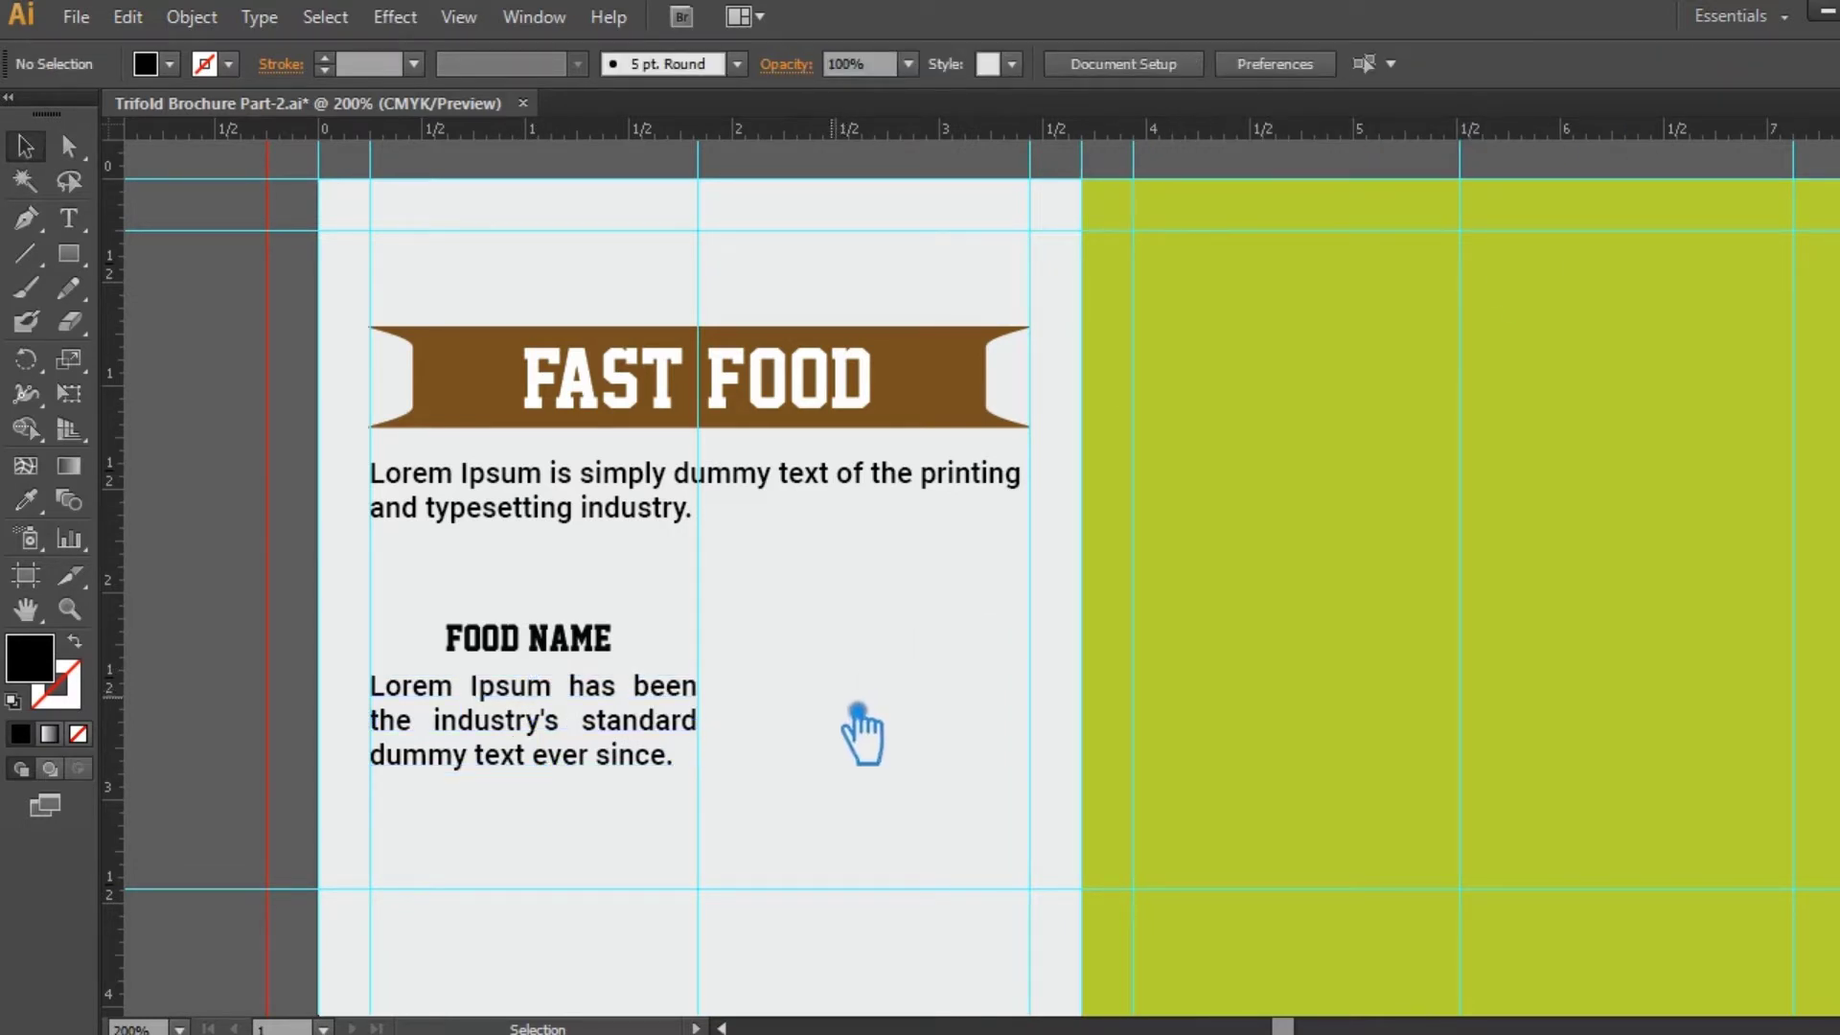
- Justify the intro paragraph under the FAST FOOD ribbon with its last line aligned left, and save the document
left_click(584, 714)
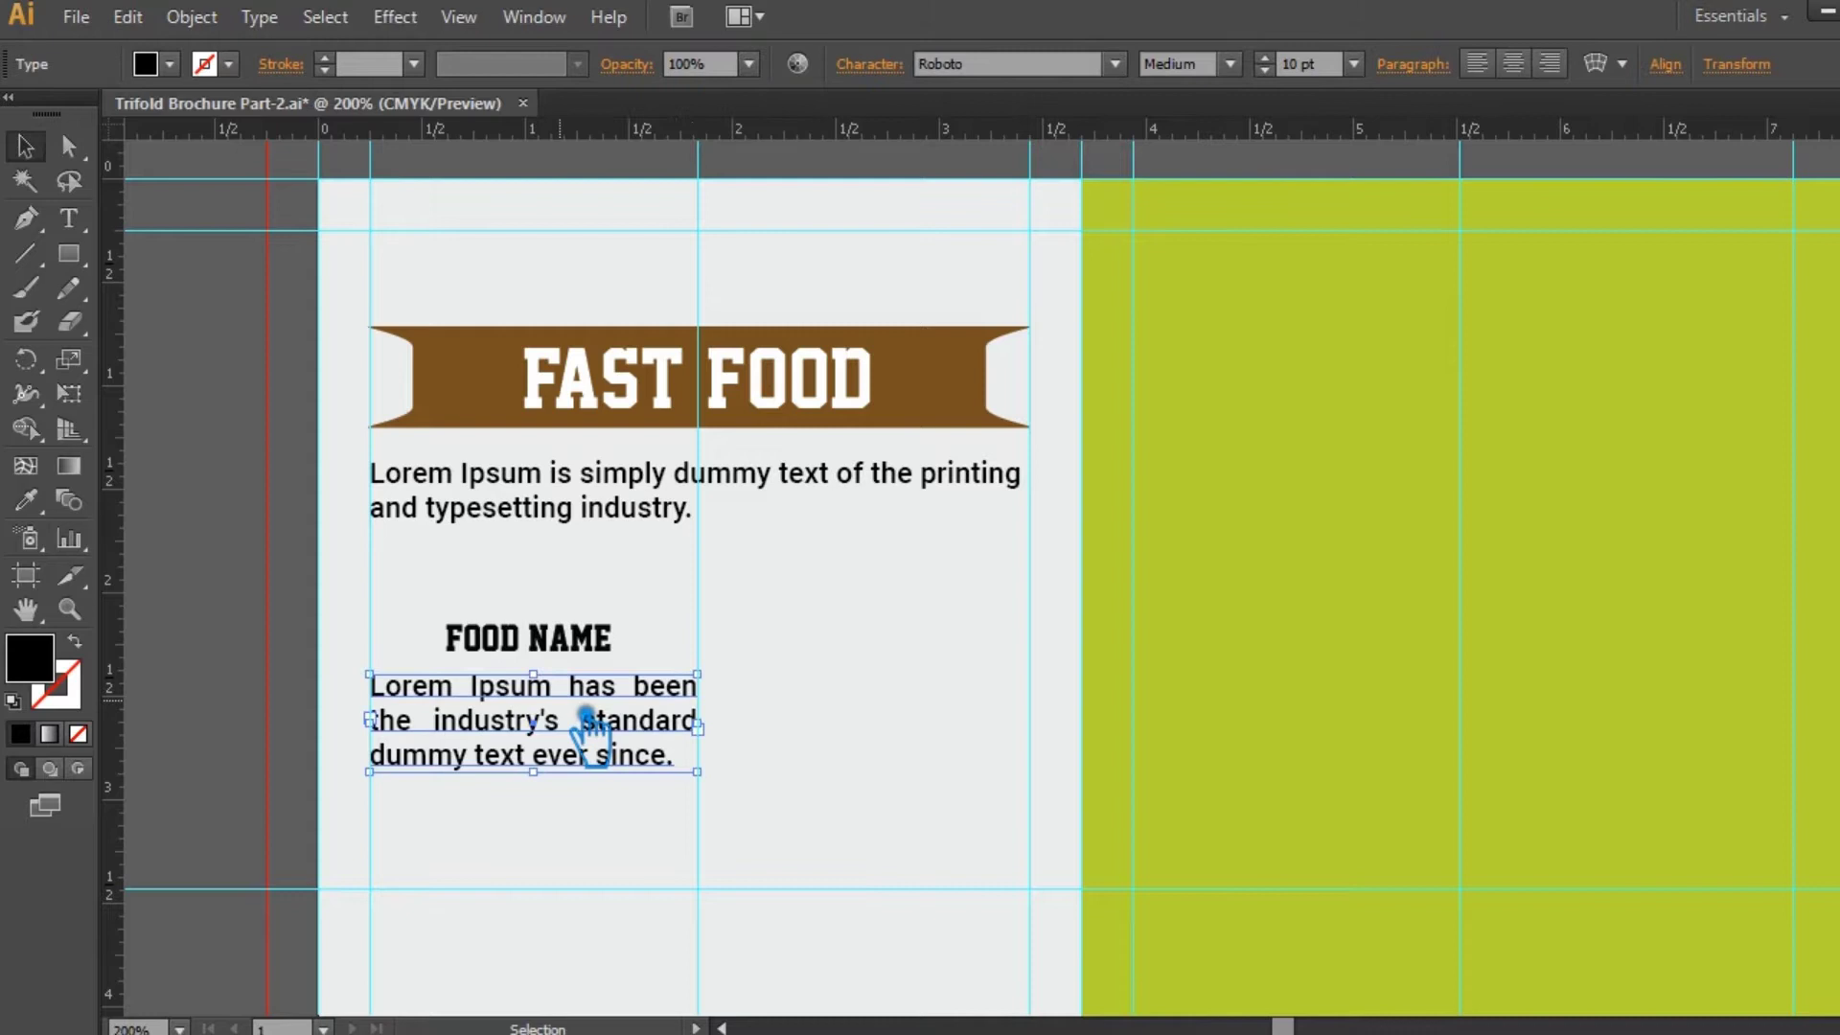
left_click(655, 479)
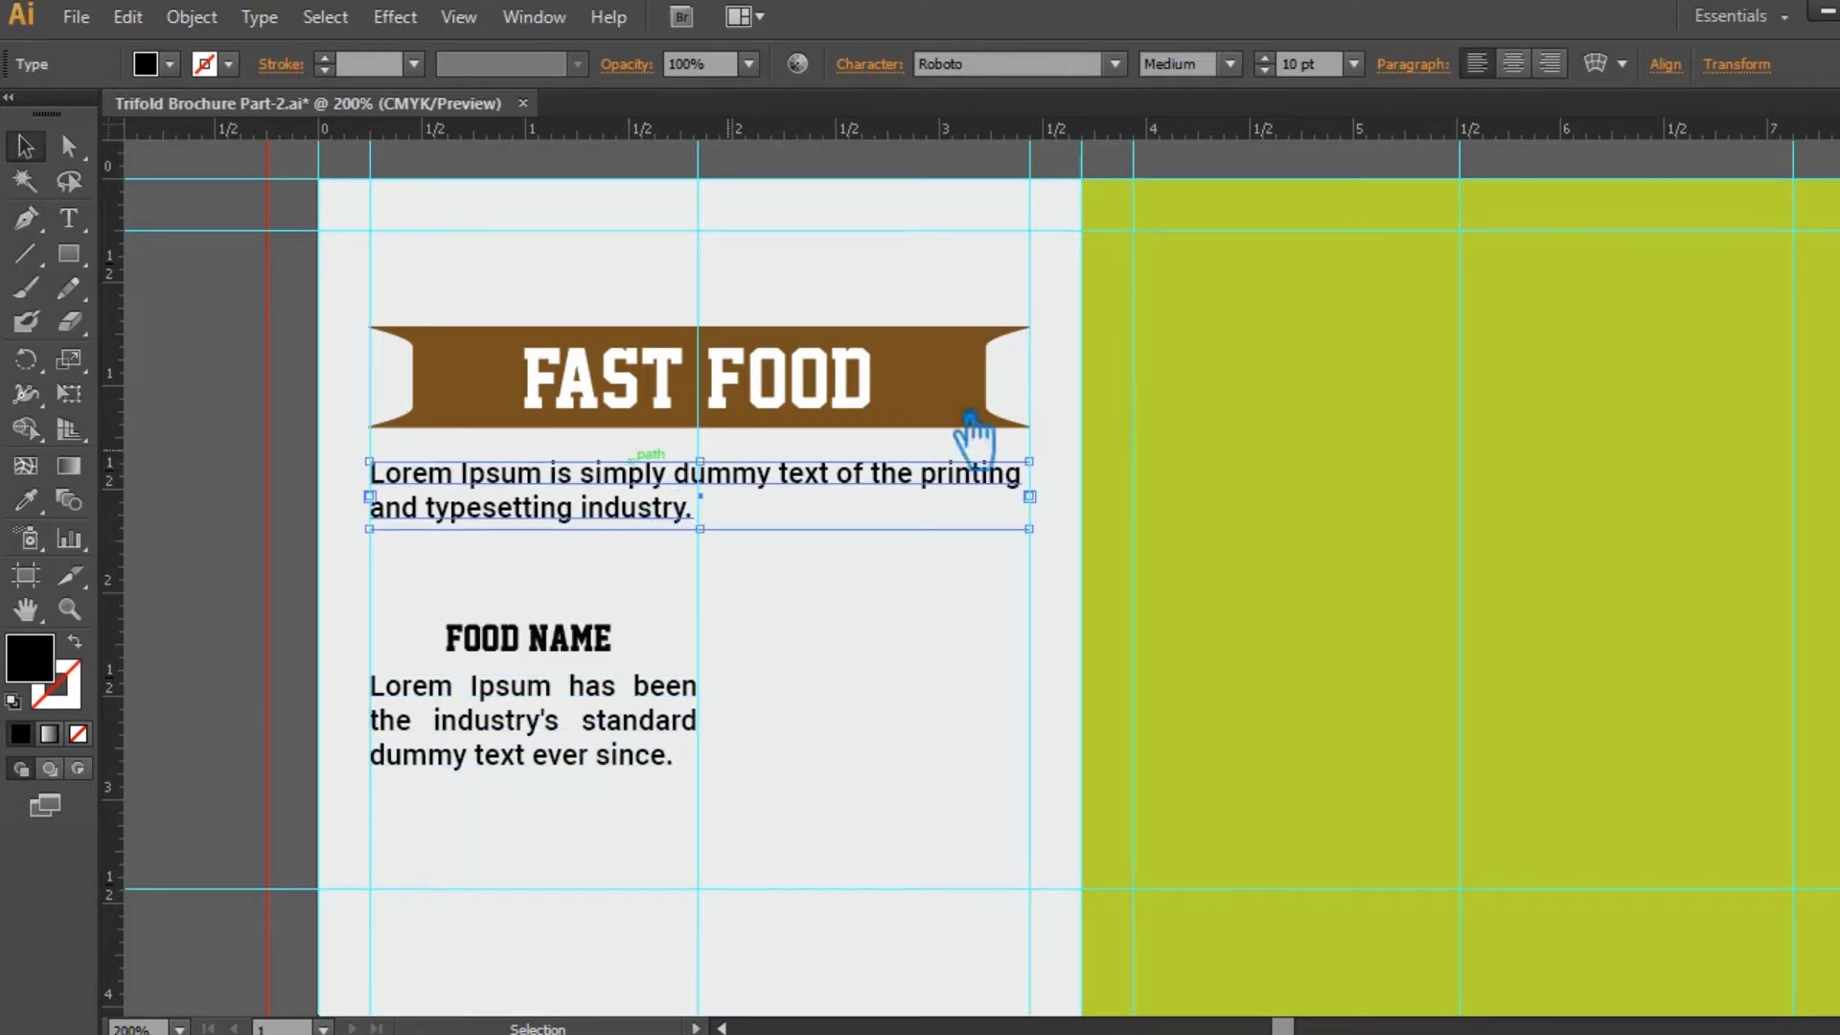
left_click(868, 63)
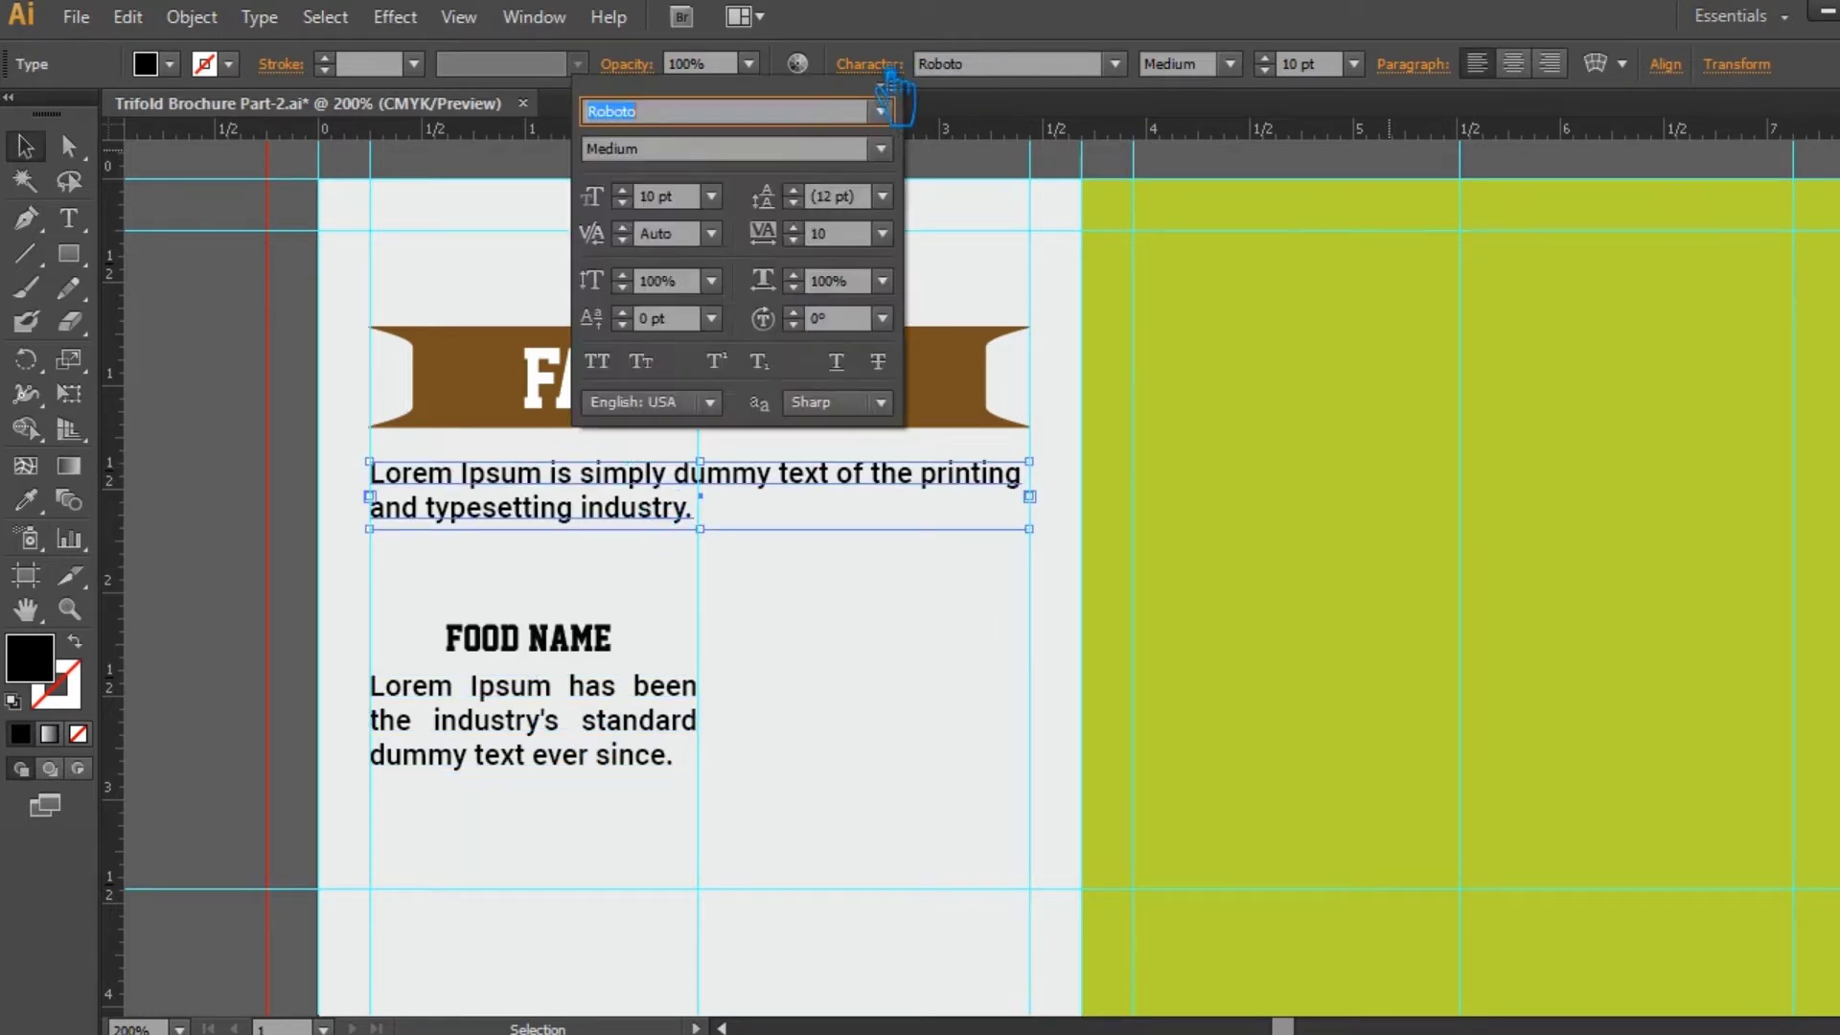
left_click(1411, 63)
left_click(1289, 117)
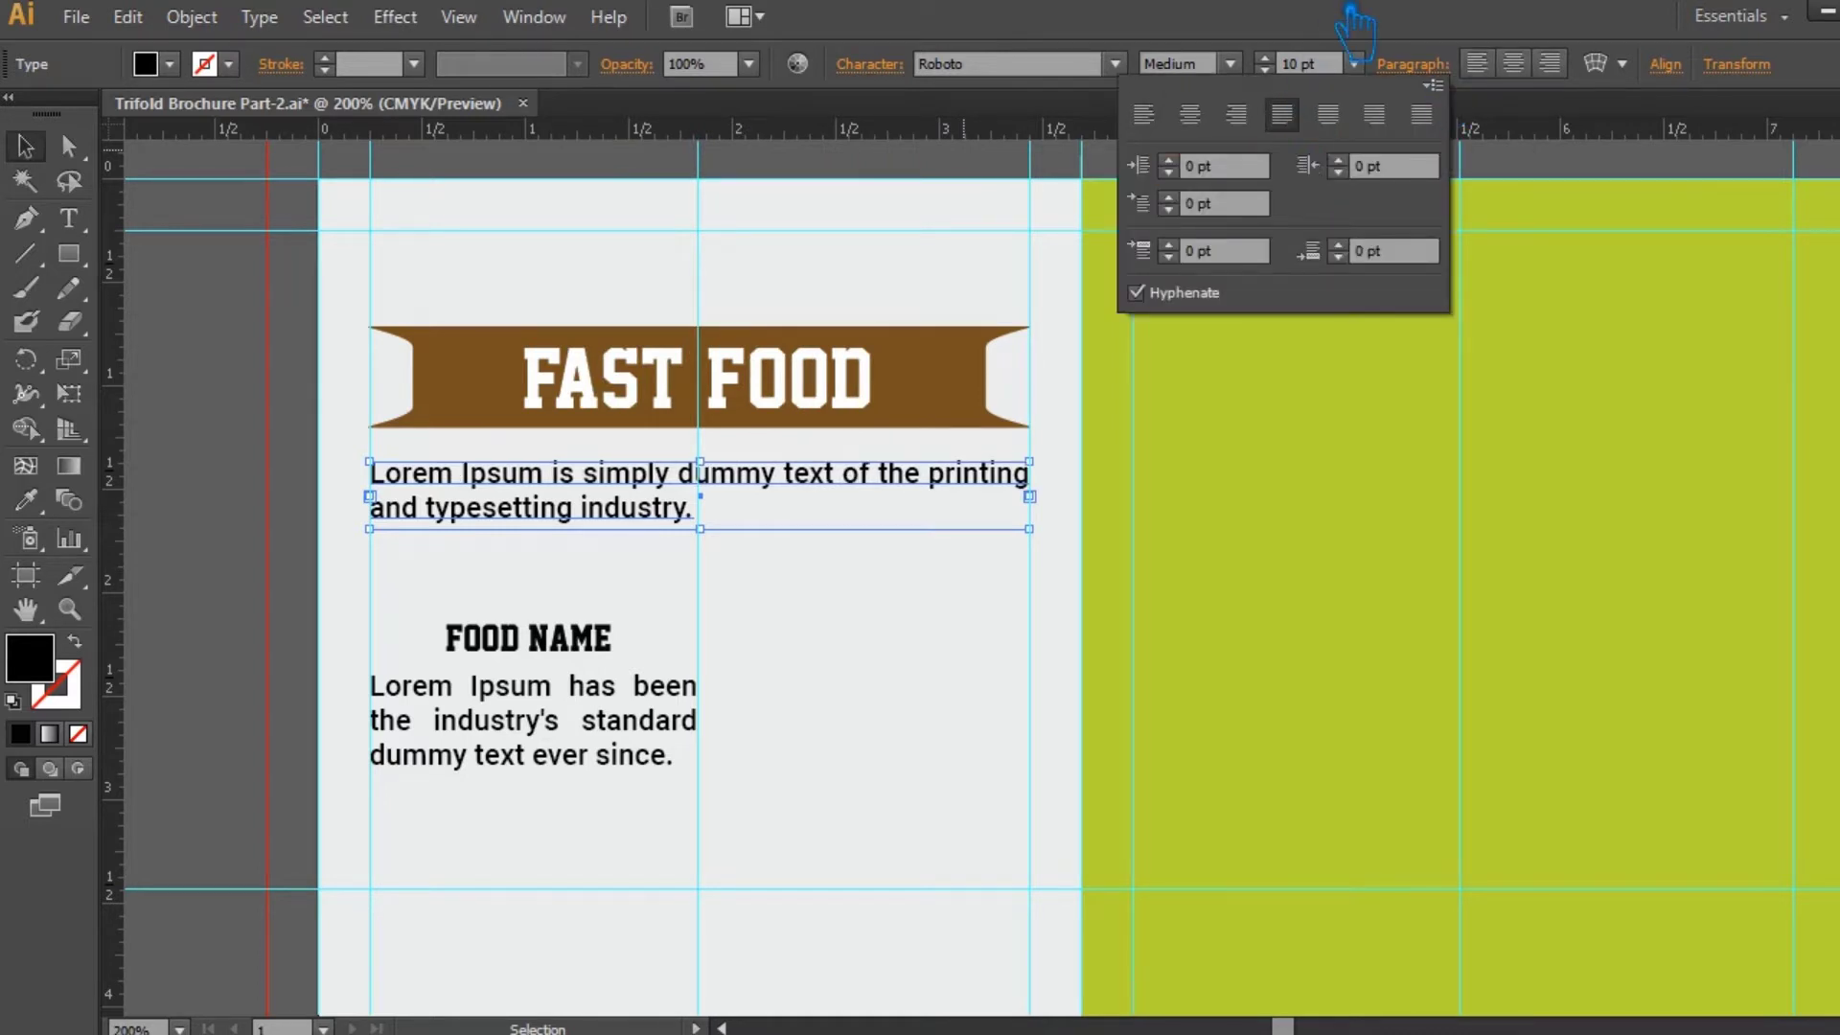
left_click(1349, 9)
left_click(256, 391)
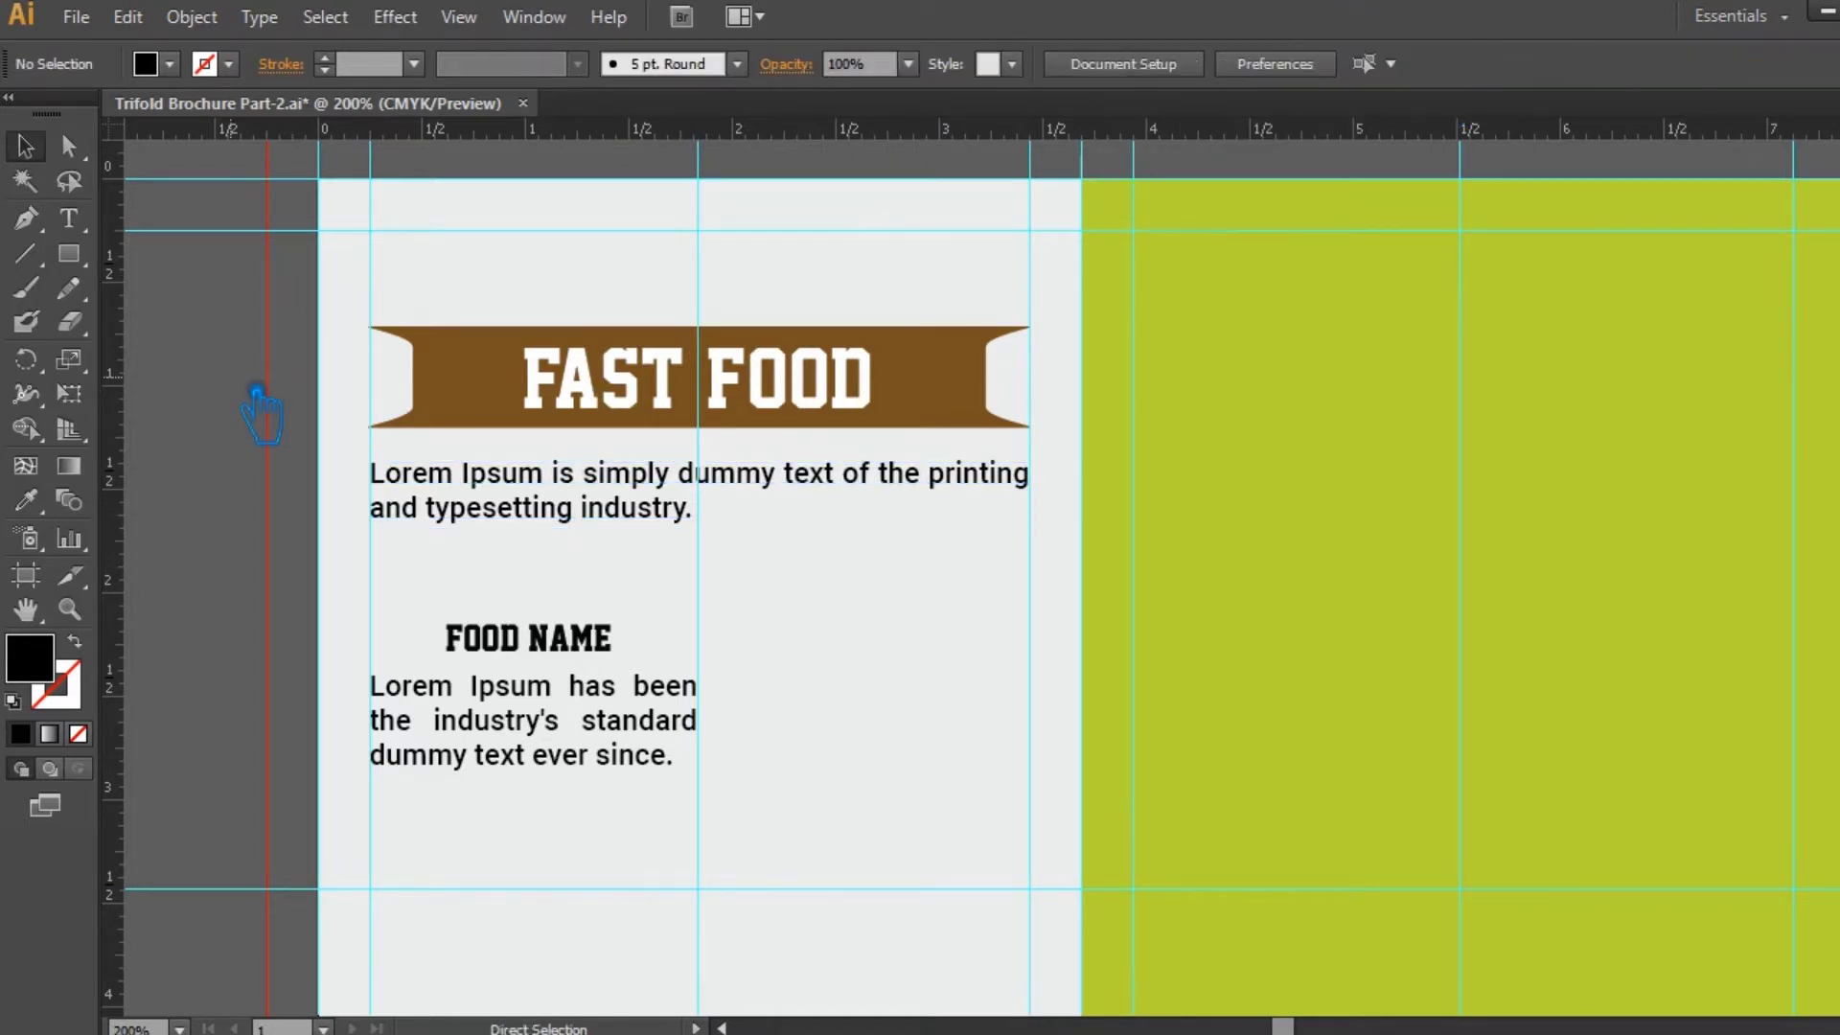
key("ctrl+s")
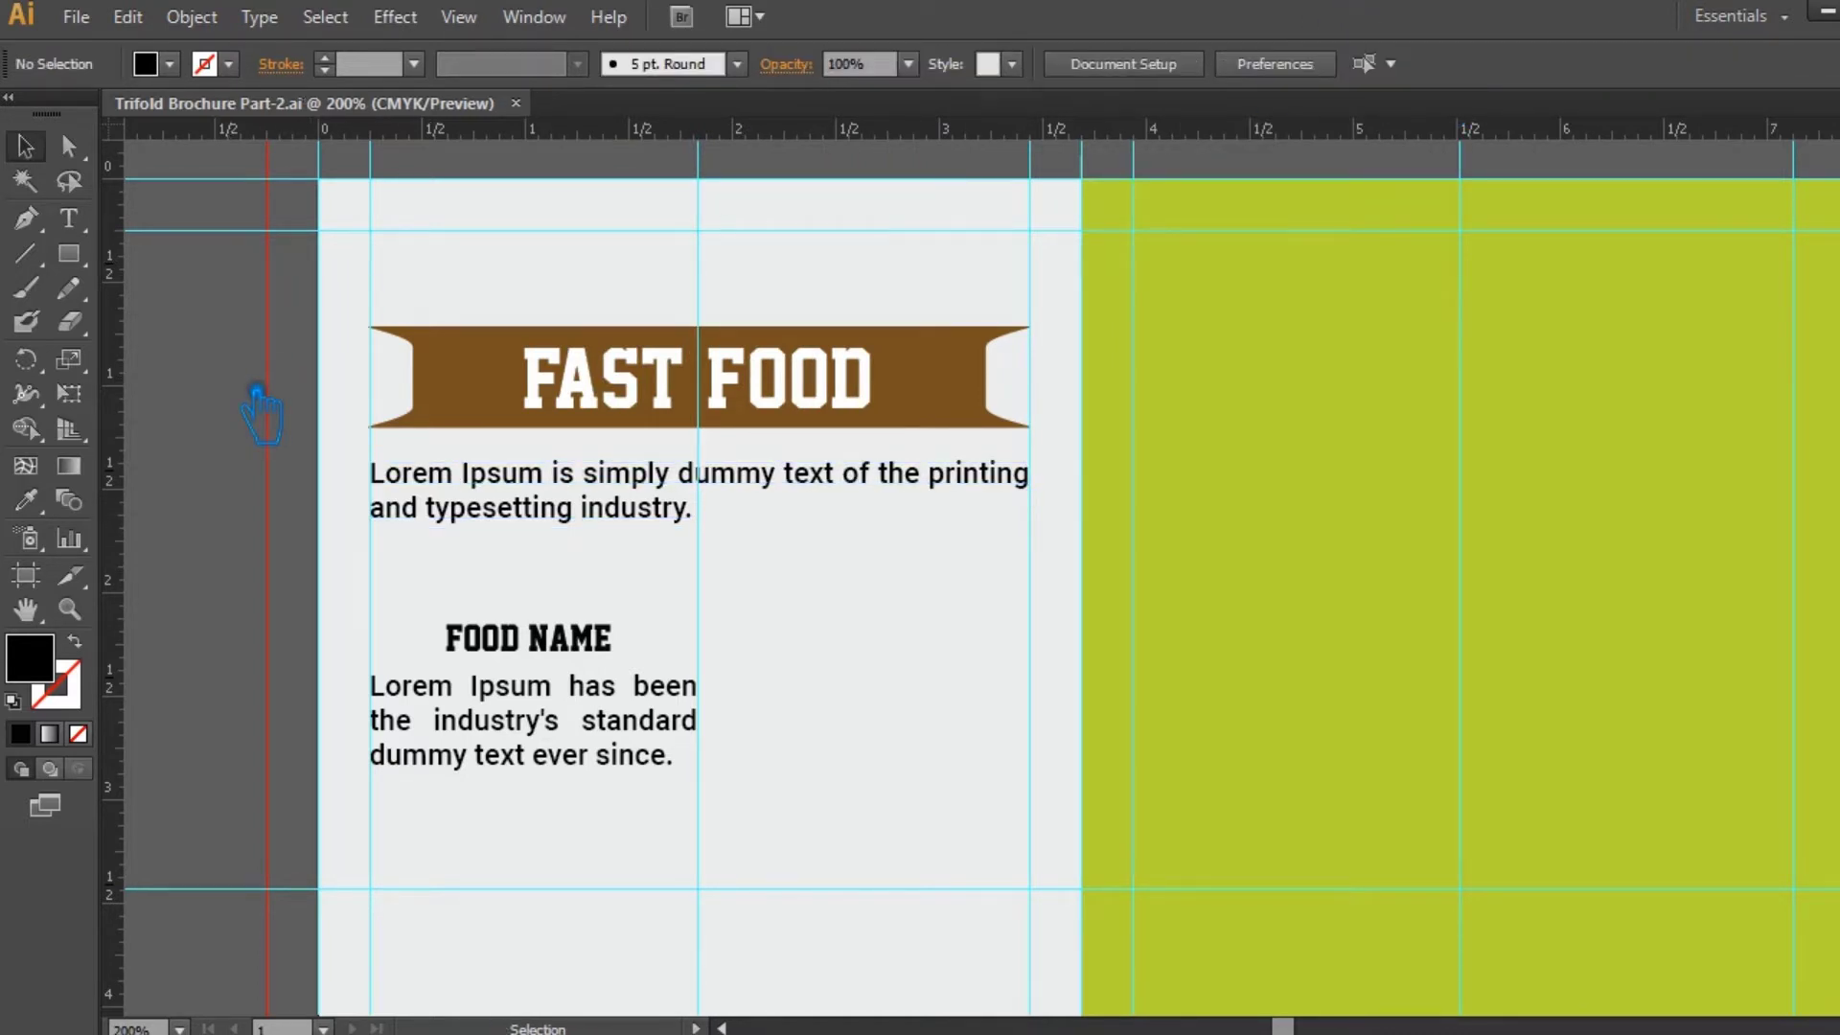
- Give the FOOD NAME text the ribbon's brown fill and increase its font size to 14 pt
left_click(522, 652)
key("i")
left_click(483, 378)
left_click(25, 146)
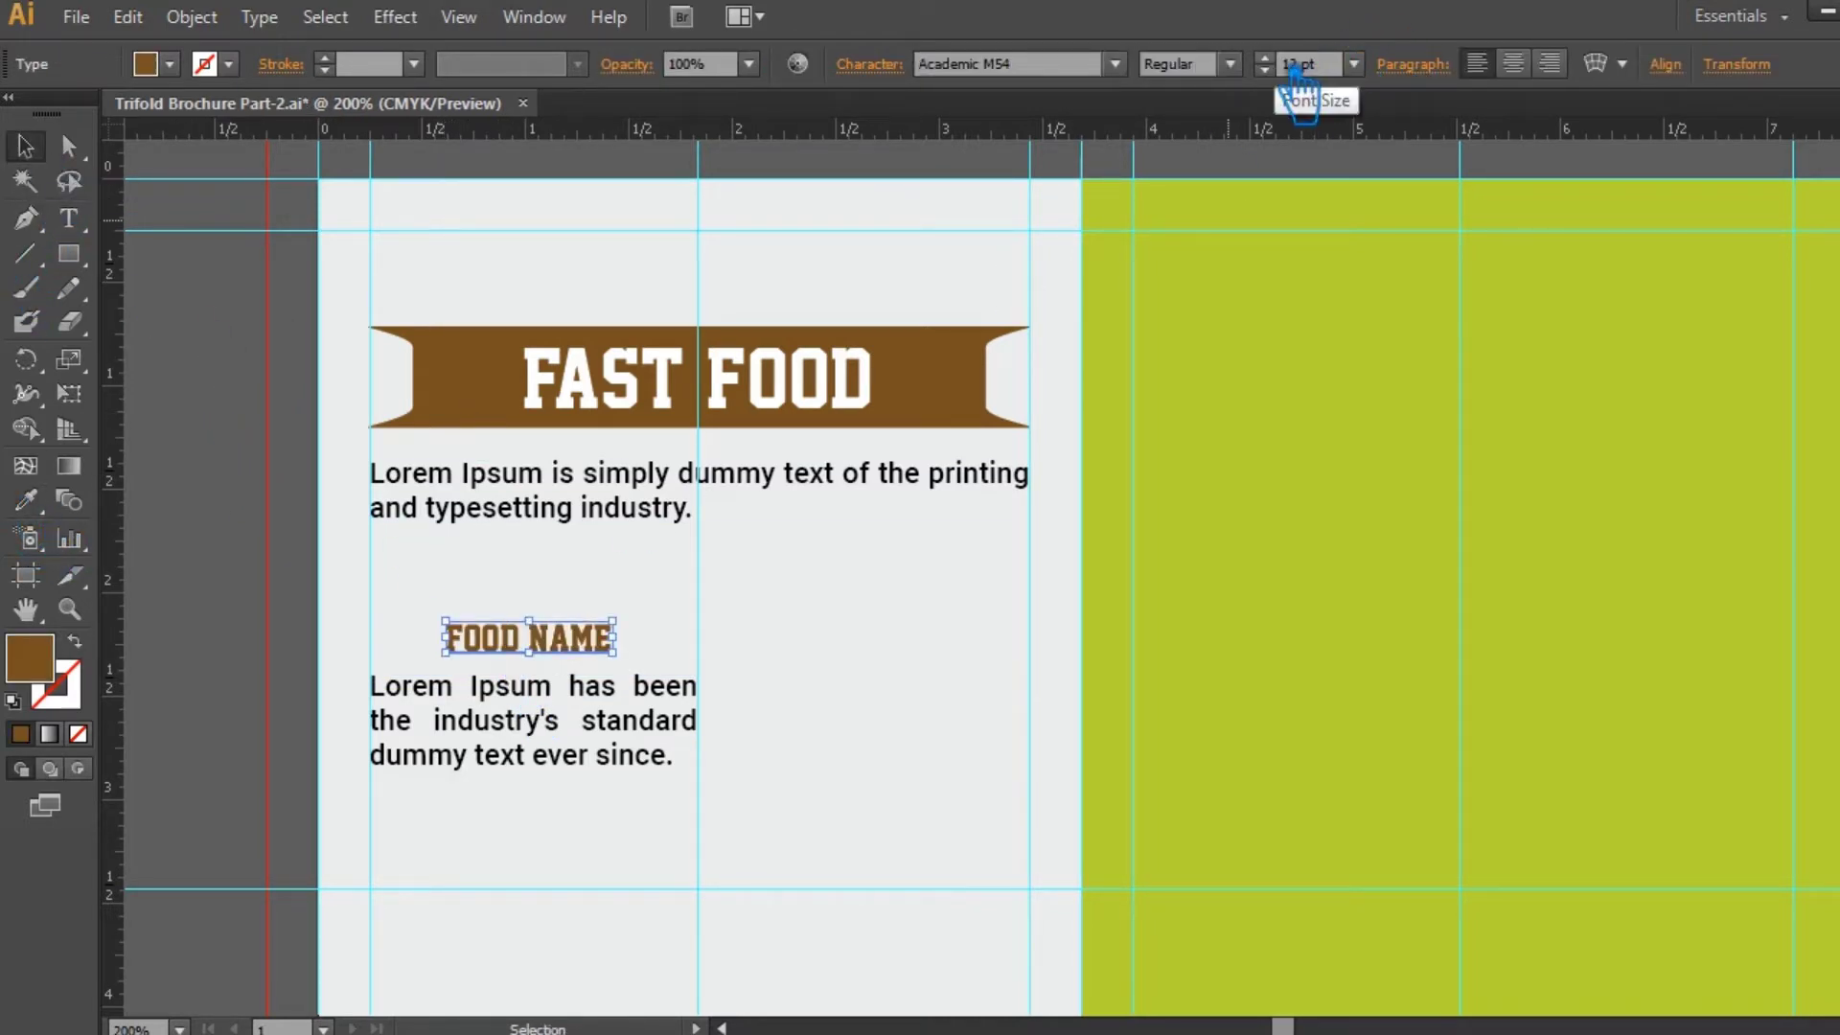
left_click(1265, 59)
left_click_drag(785, 799, 803, 694)
left_click(537, 648)
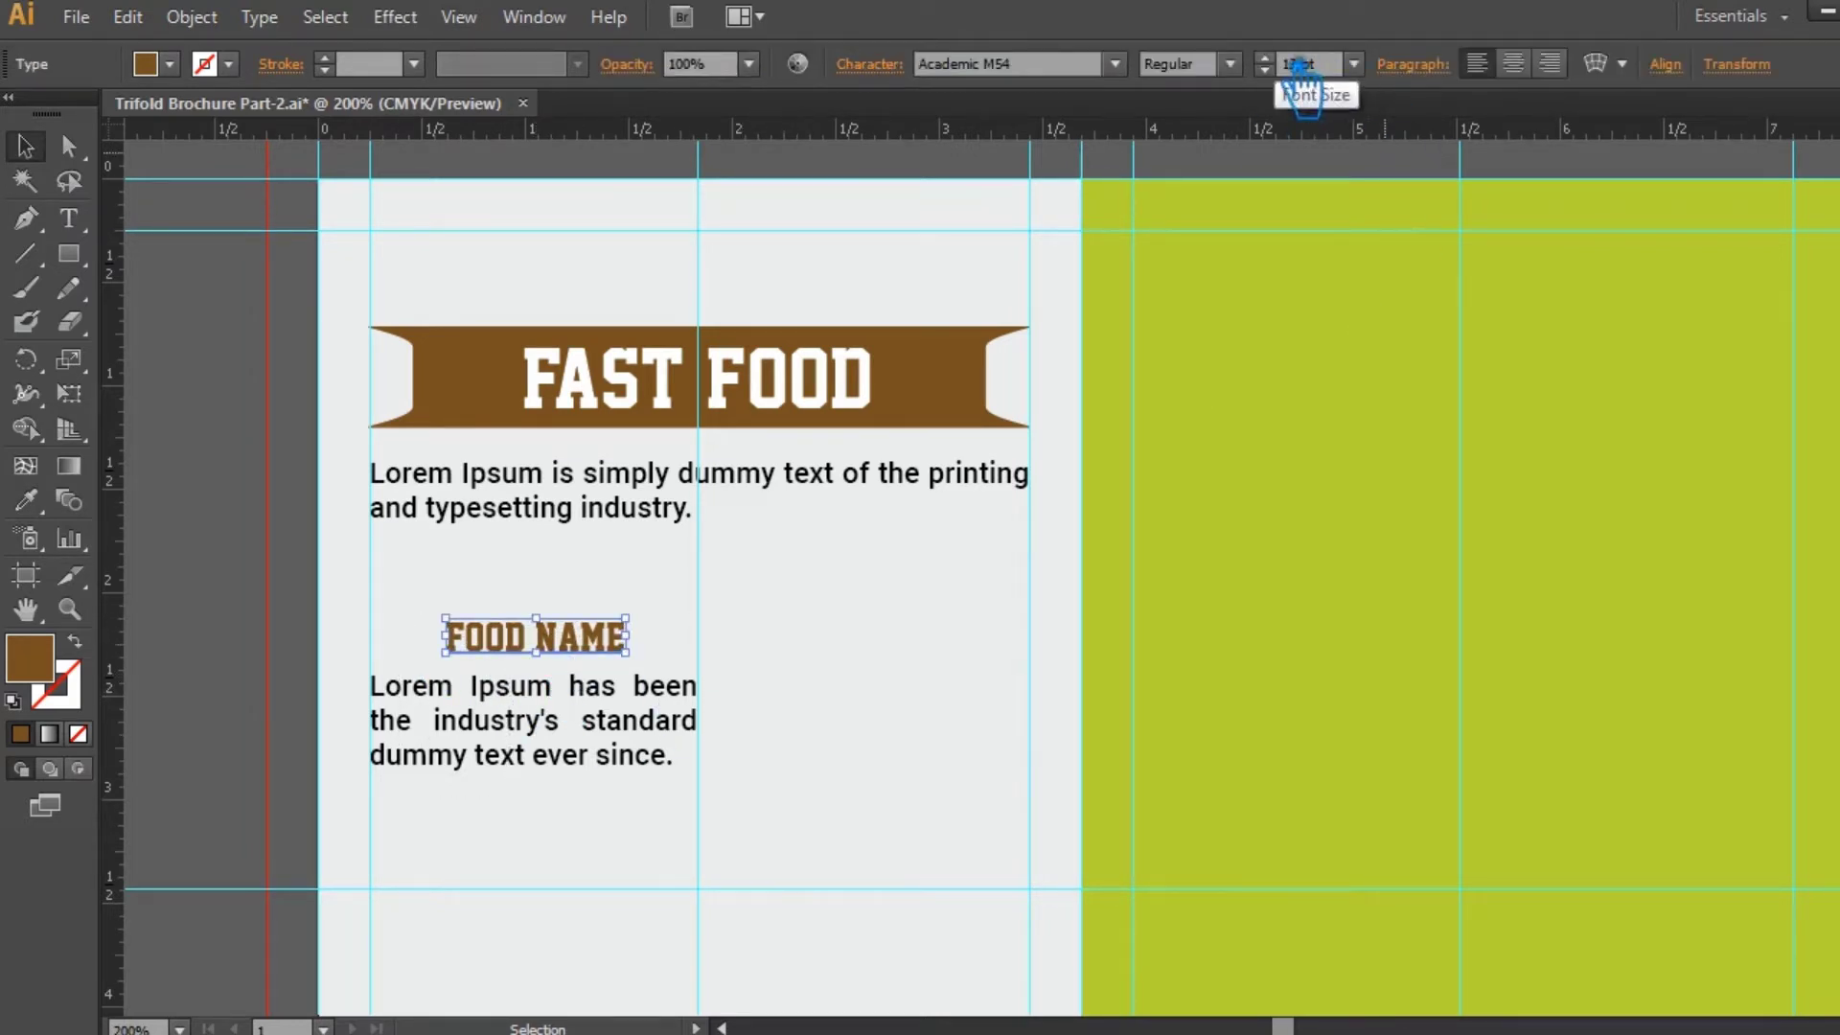
left_click(1264, 59)
- Align FOOD NAME and its description by their horizontal centers and save the document
left_click_drag(801, 821, 425, 635)
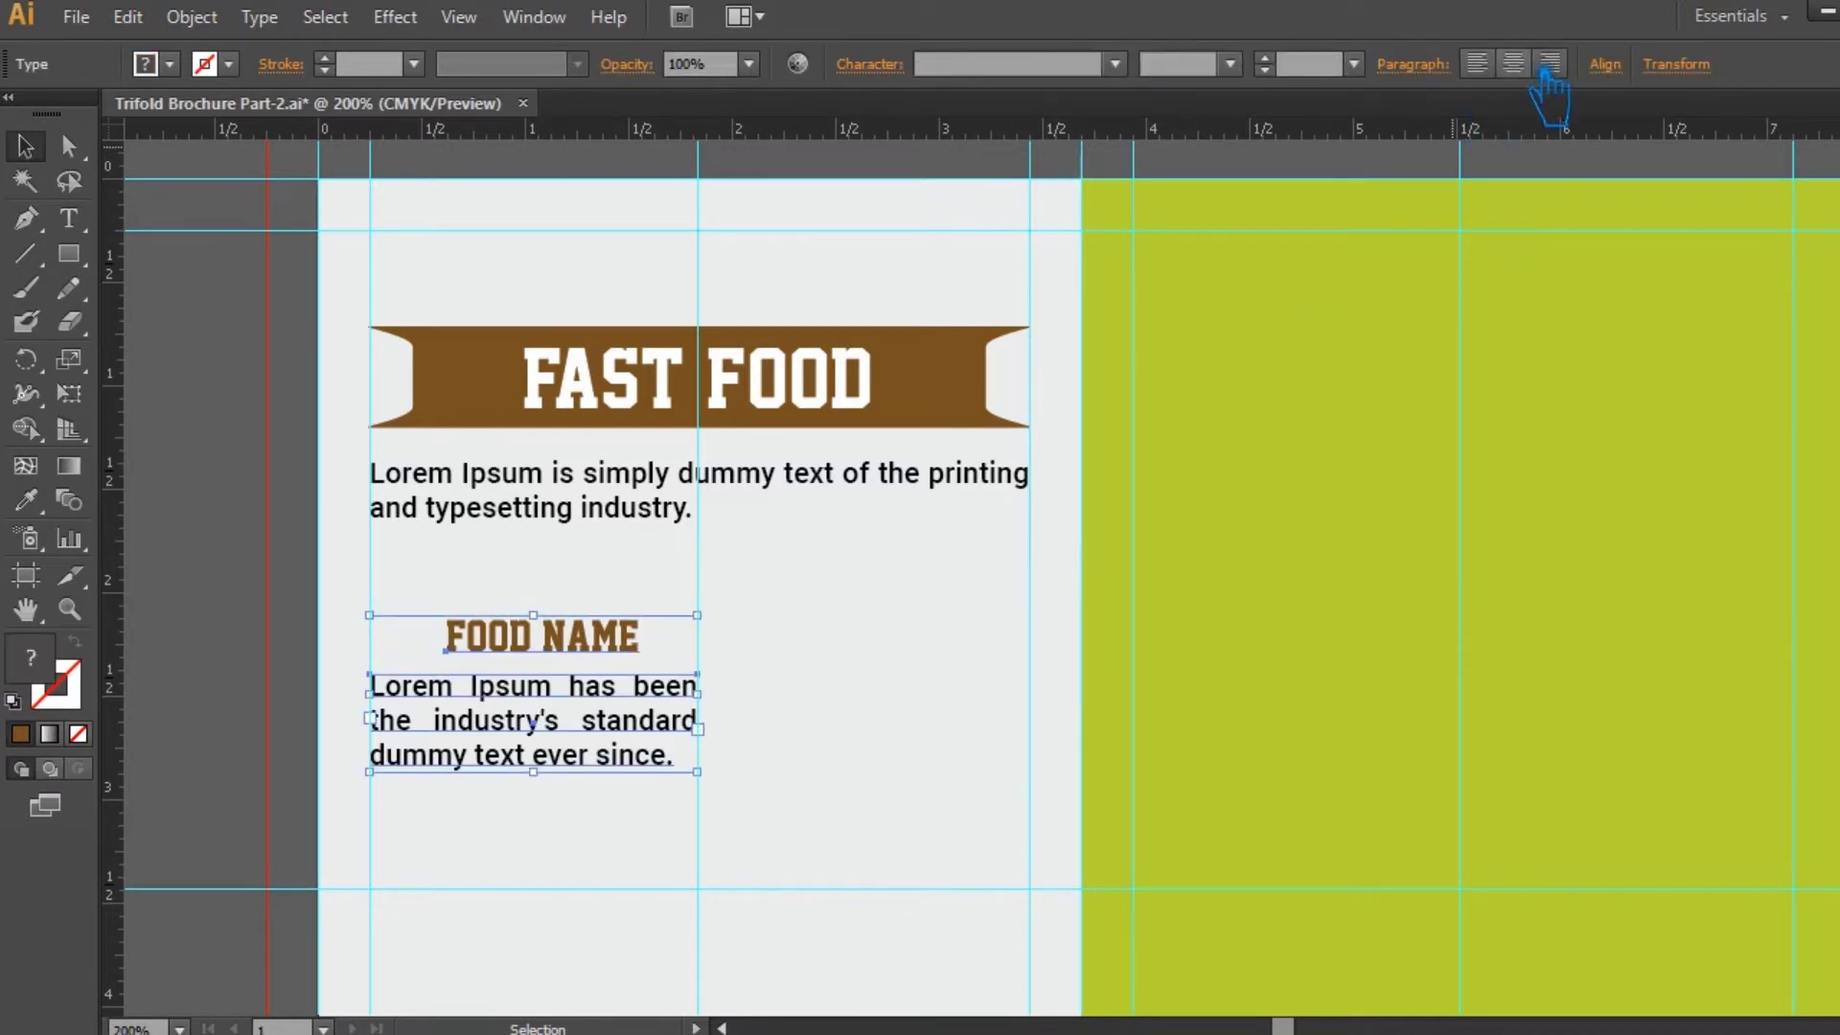
left_click(969, 688)
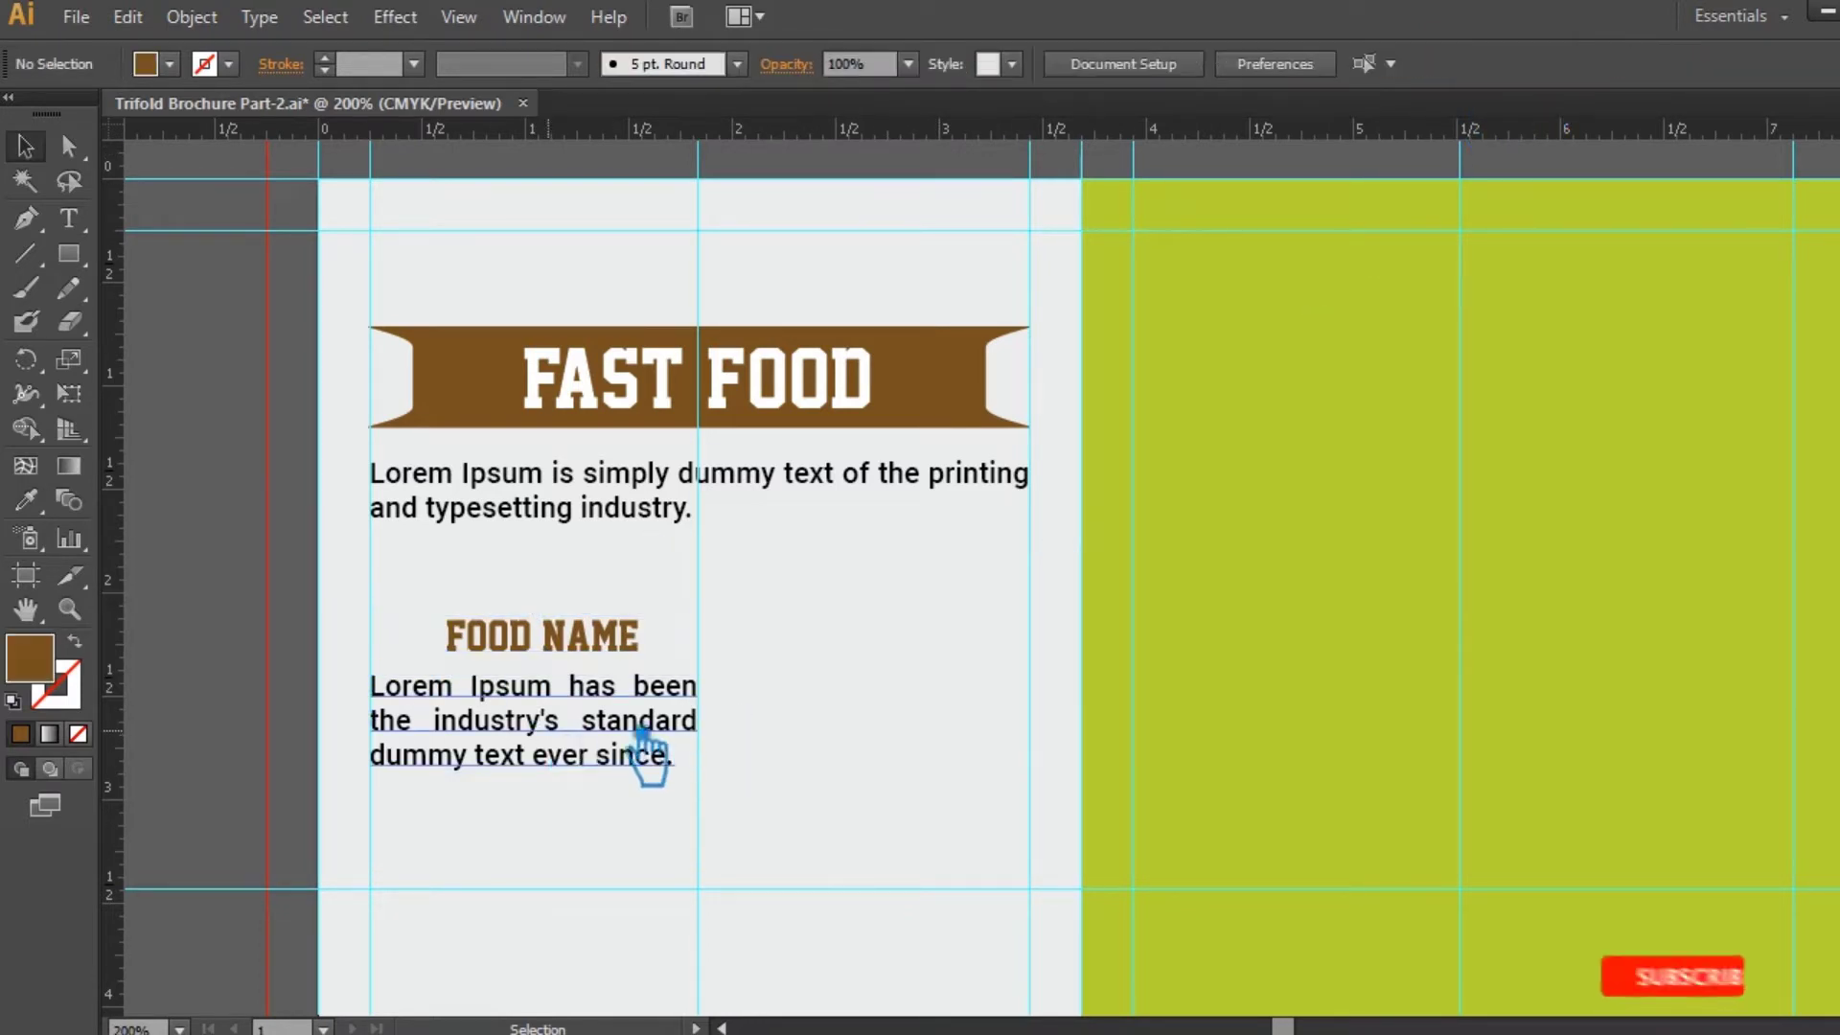
left_click(606, 644)
left_click_drag(800, 772, 399, 596)
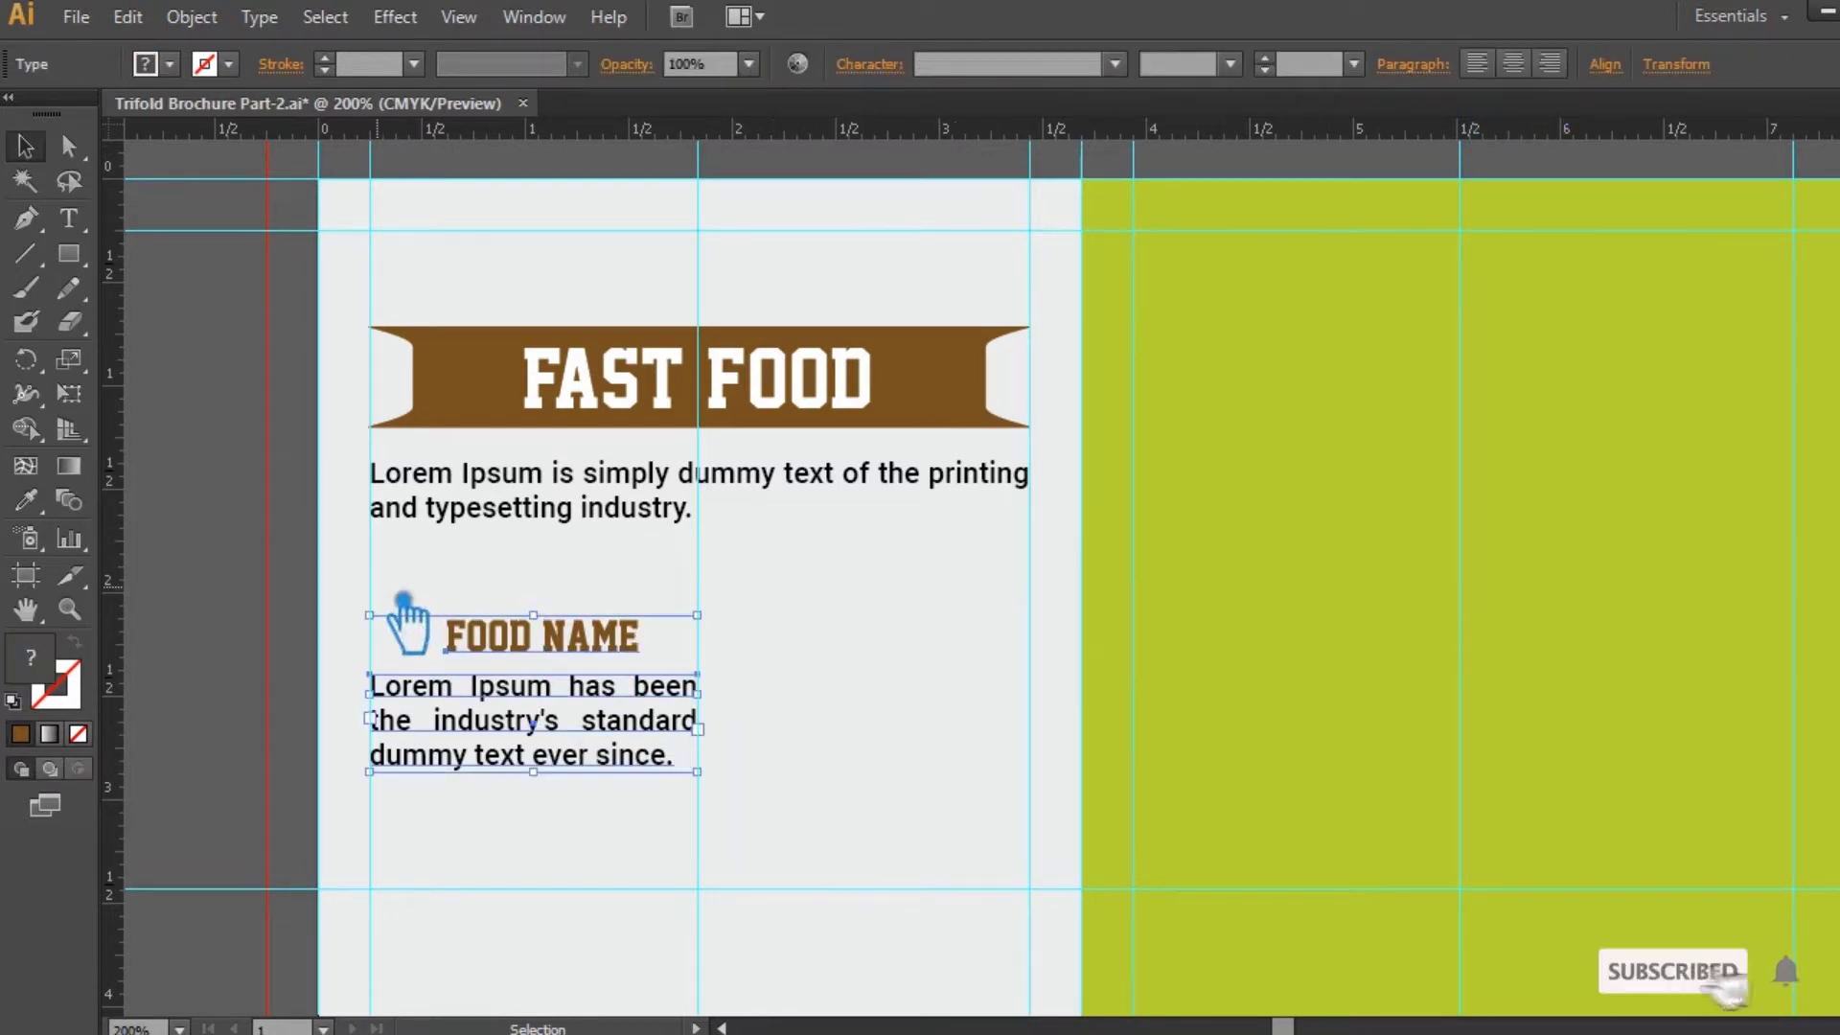
left_click(1606, 65)
left_click(1371, 143)
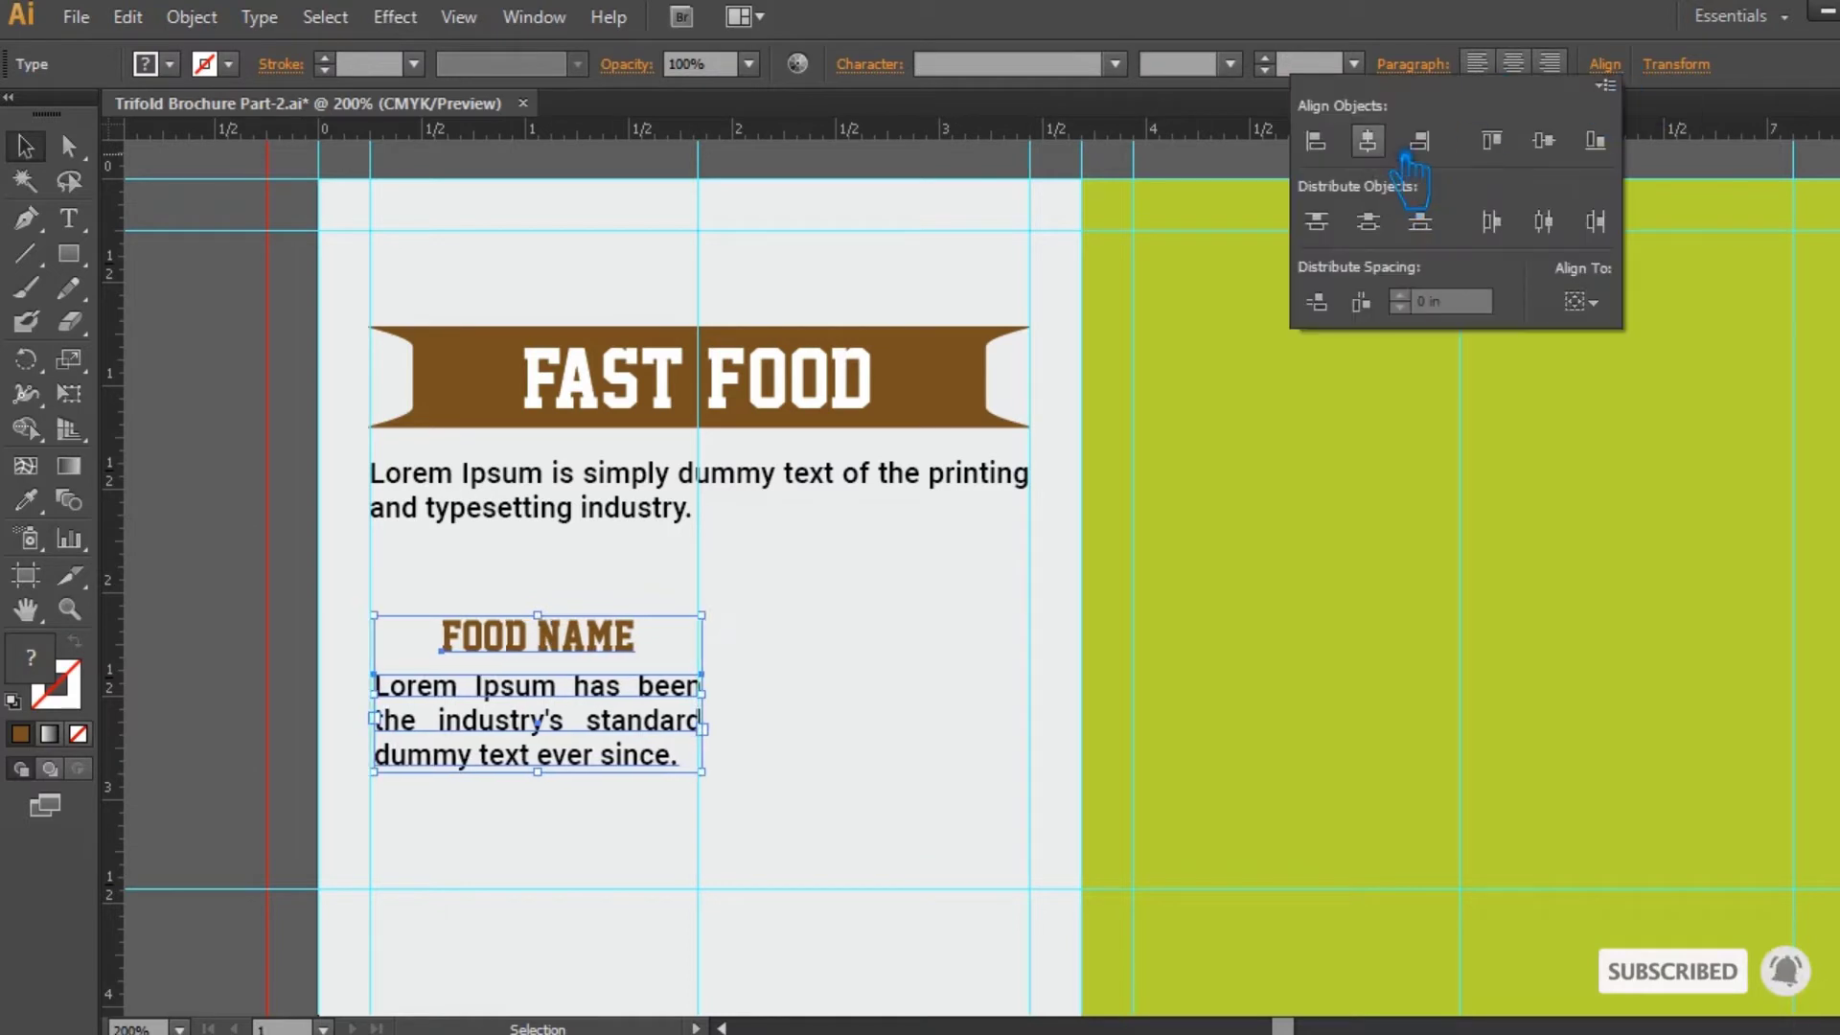
left_click(968, 670)
key("ctrl+s")
- Narrow the description's text frame slightly so its right edge sits inside the panel's center guide
left_click(637, 721)
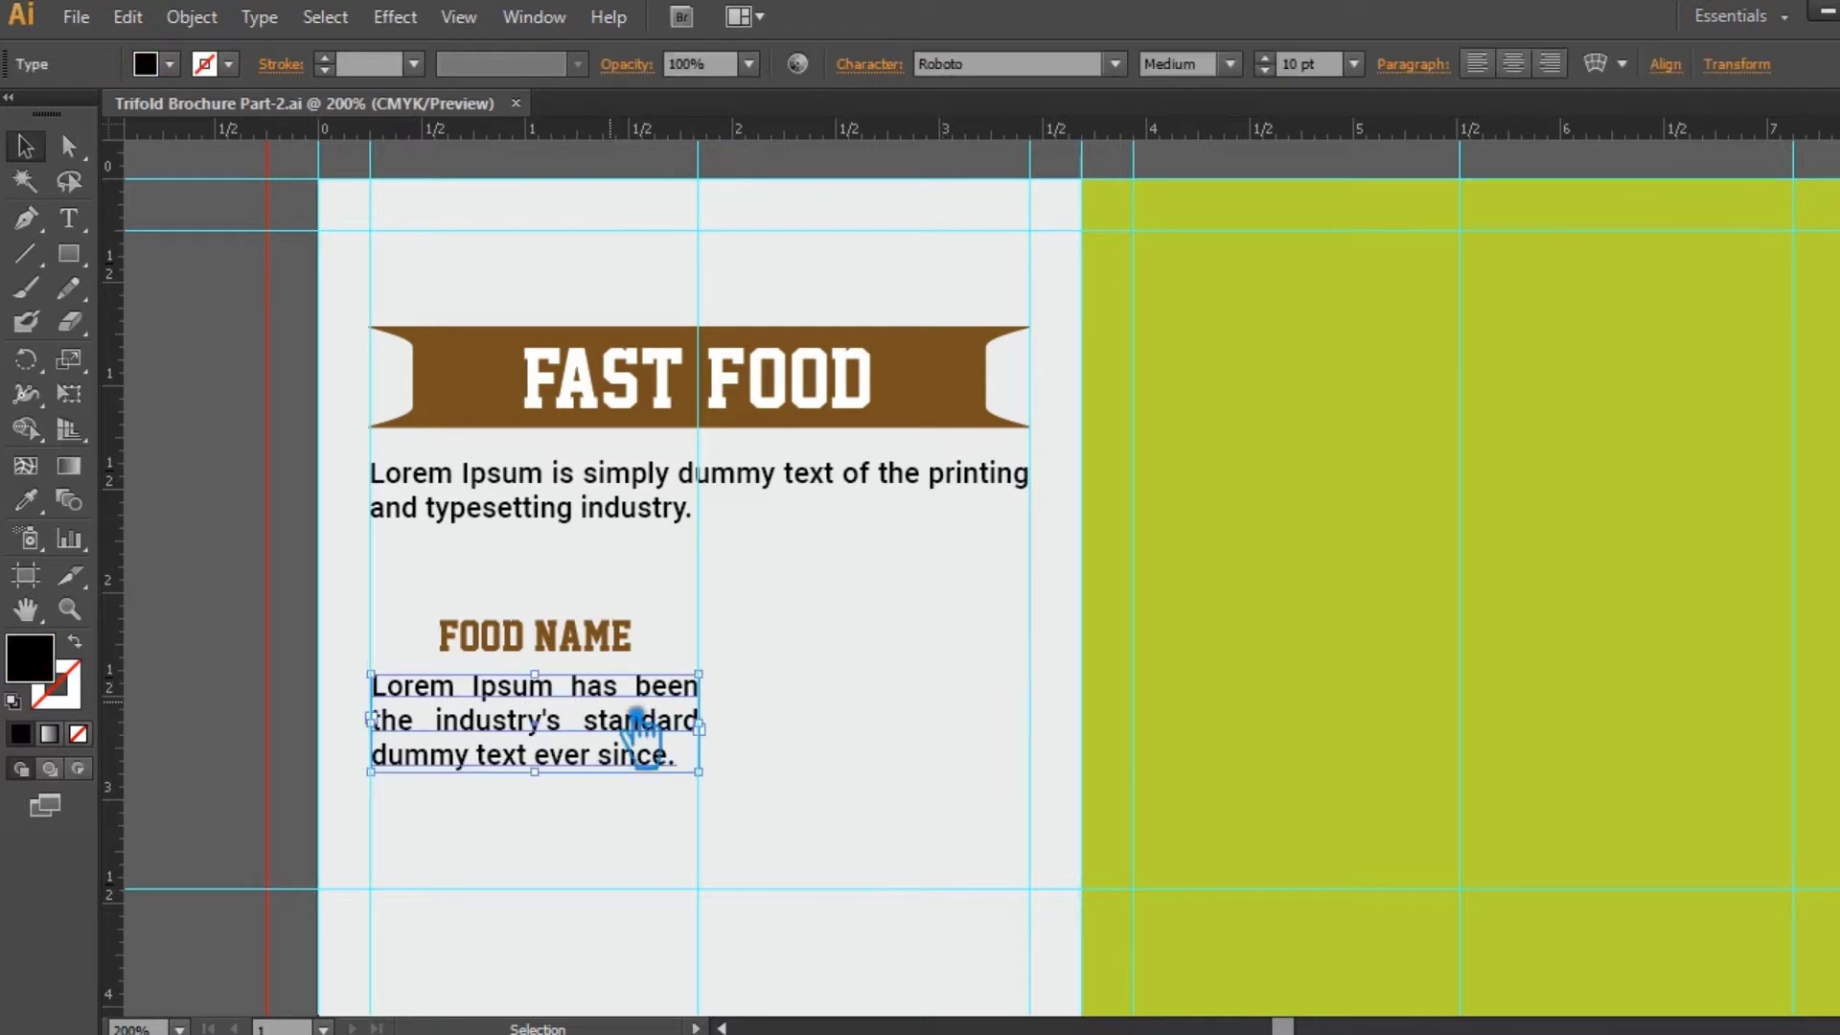
left_click(68, 218)
left_click_drag(700, 773, 353, 654)
left_click(26, 146)
left_click_drag(698, 723, 687, 723)
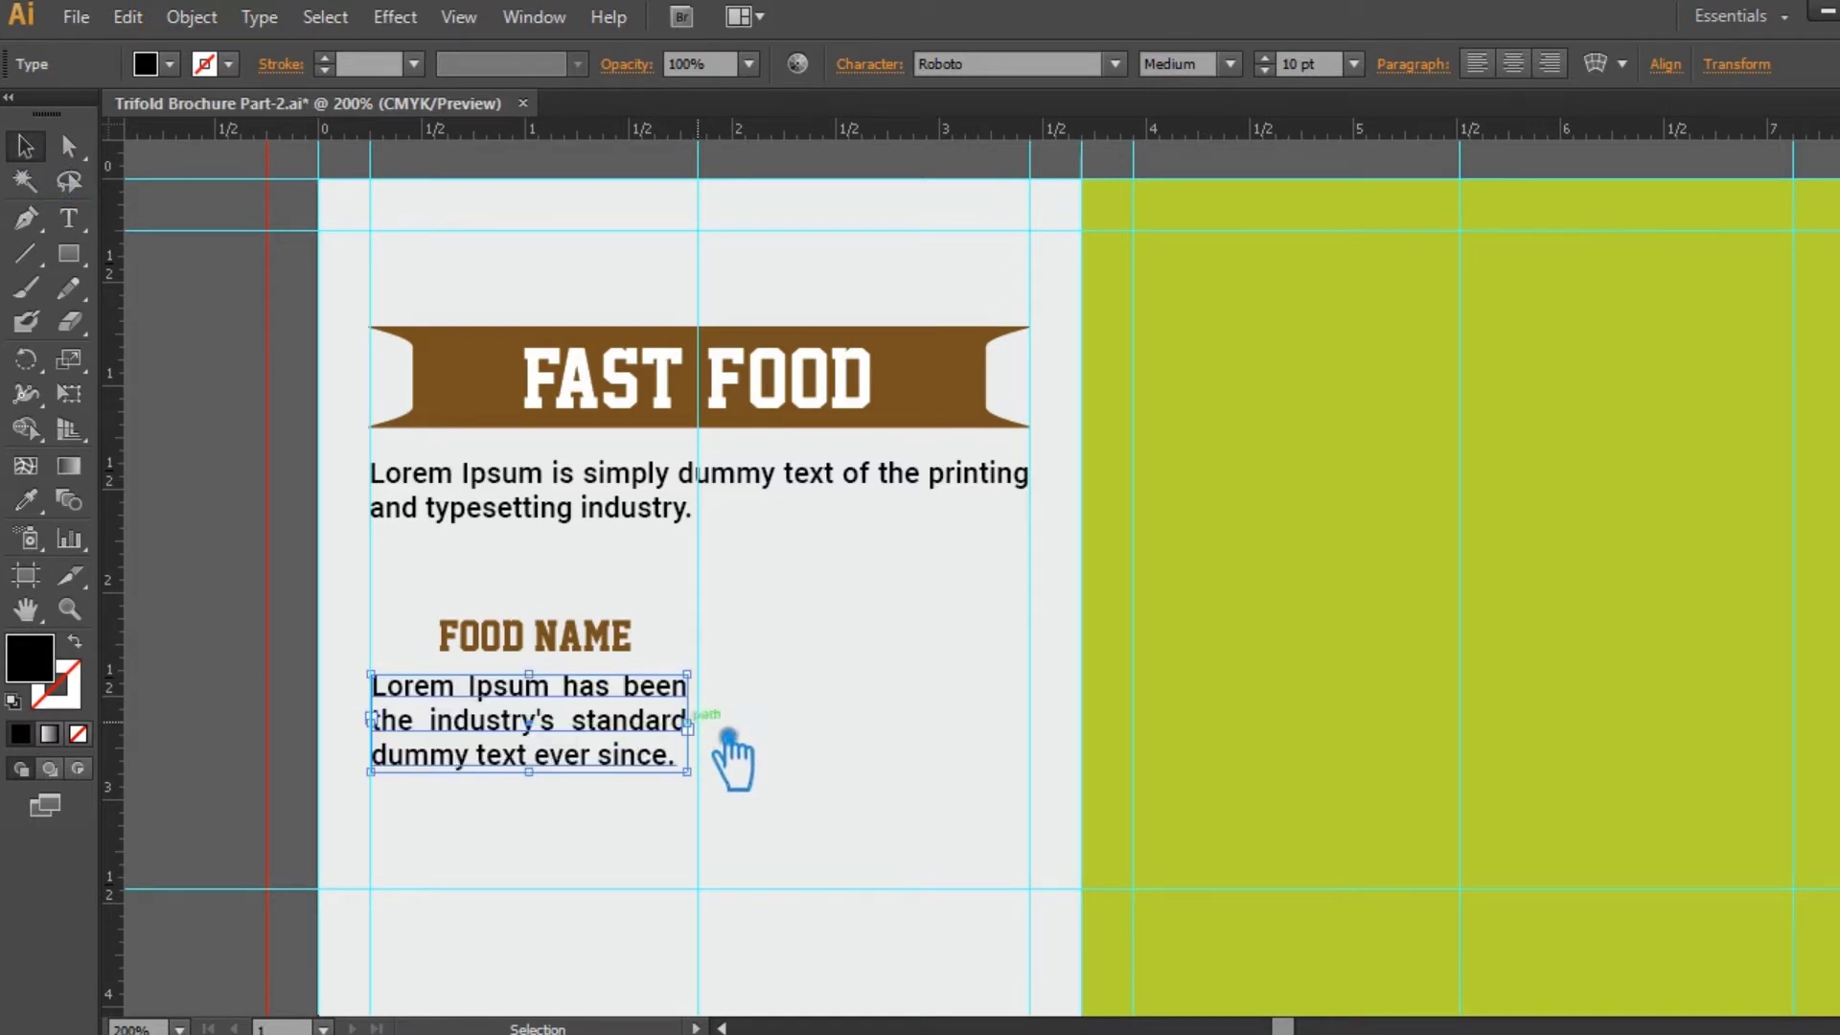
- Re-center FOOD NAME horizontally over the narrowed description frame
left_click_drag(766, 784, 436, 636)
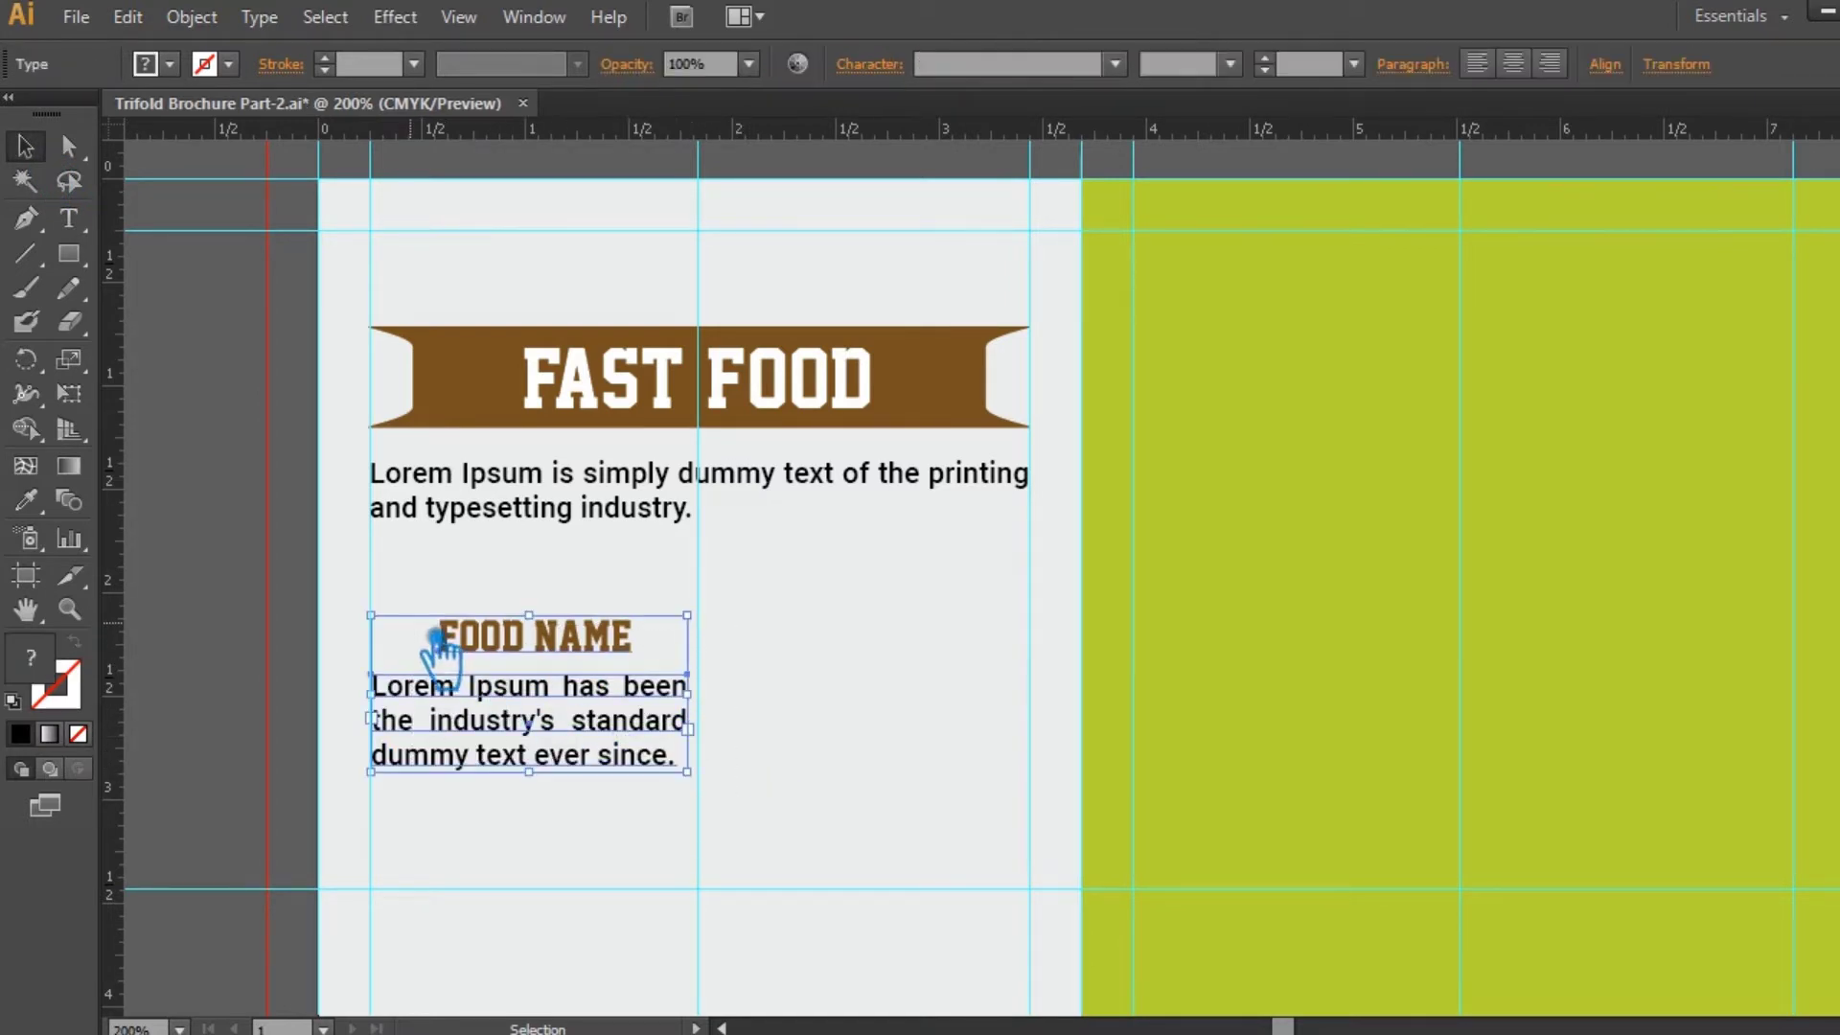
left_click(1633, 83)
left_click(1369, 137)
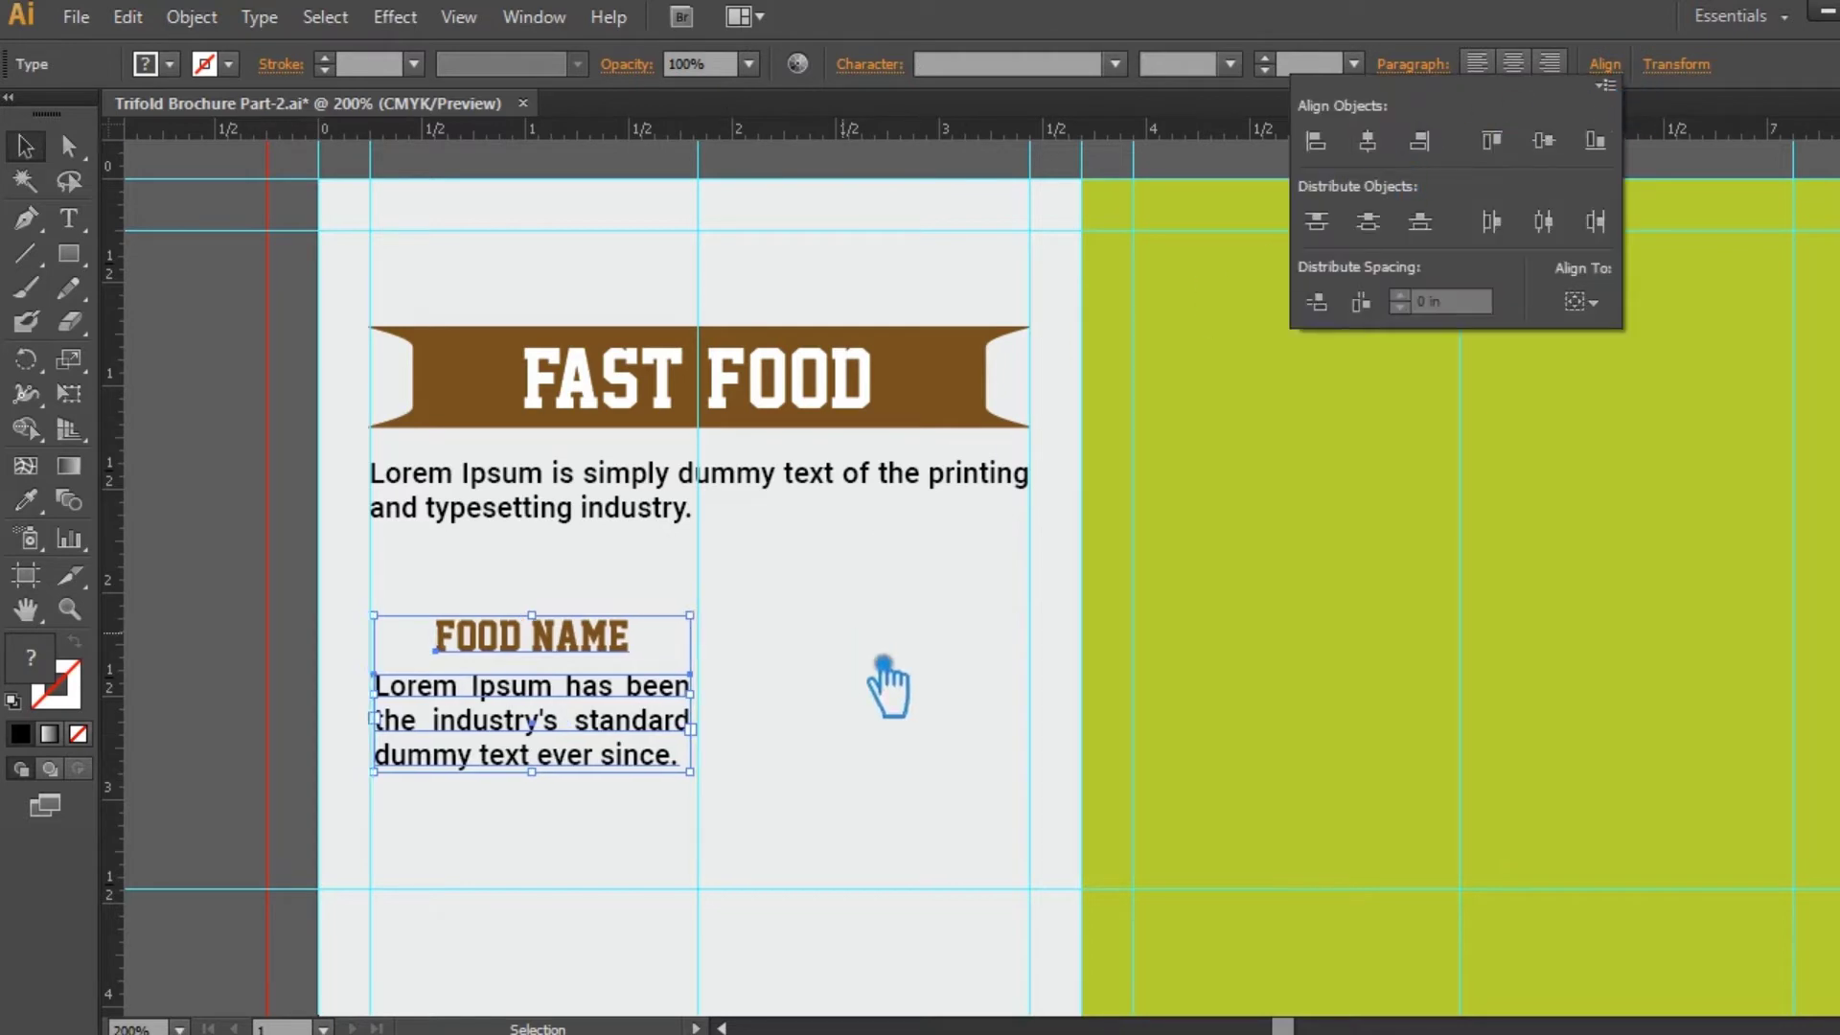
left_click(909, 708)
- Move FOOD NAME and its description down together to leave room for a picture circle below the intro paragraph
left_click_drag(726, 820, 394, 637)
key("Down")
key("Down")
key("Down")
key("Down")
key("Down")
key("Down")
key("Down")
key("Down")
key("Down")
key("Down")
key("Down")
key("Down")
key("Down")
key("Down")
key("Down")
key("Down")
key("Down")
key("Down")
key("Down")
key("Down")
key("Down")
key("Down")
key("Down")
key("Down")
key("Down")
key("Down")
key("Down")
key("Down")
key("Down")
key("Down")
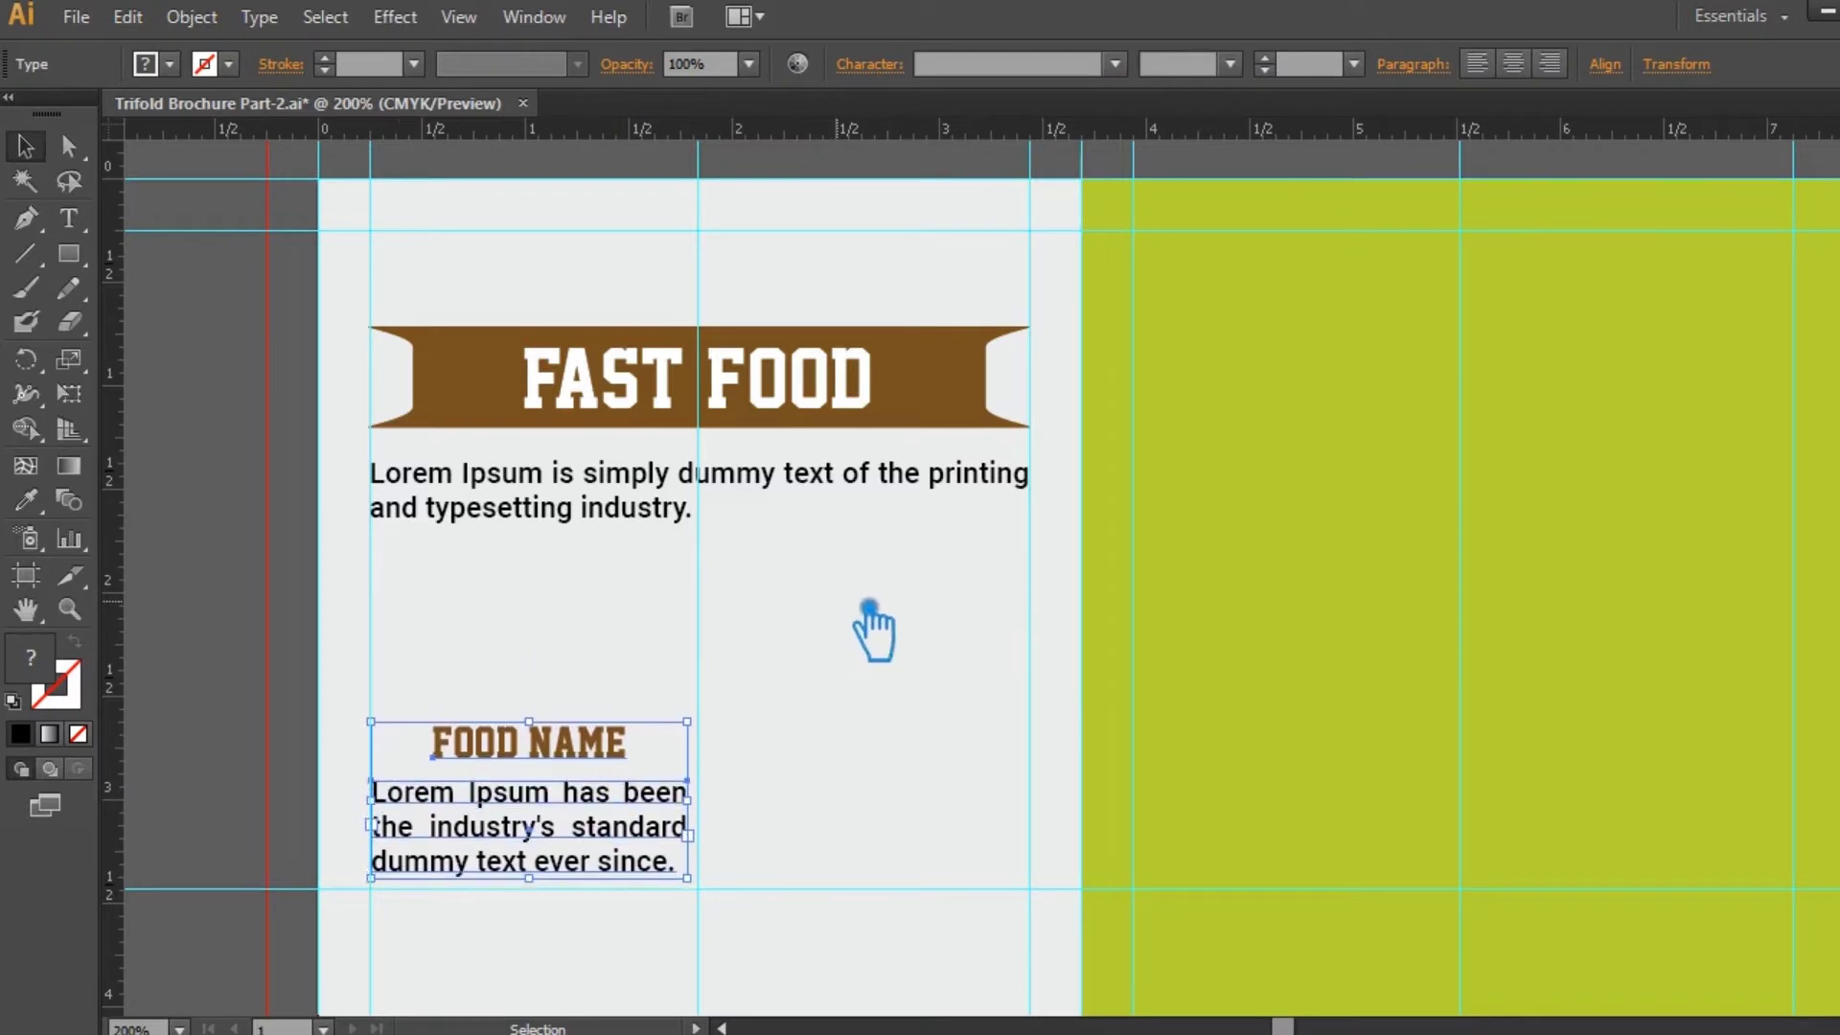
key("Down")
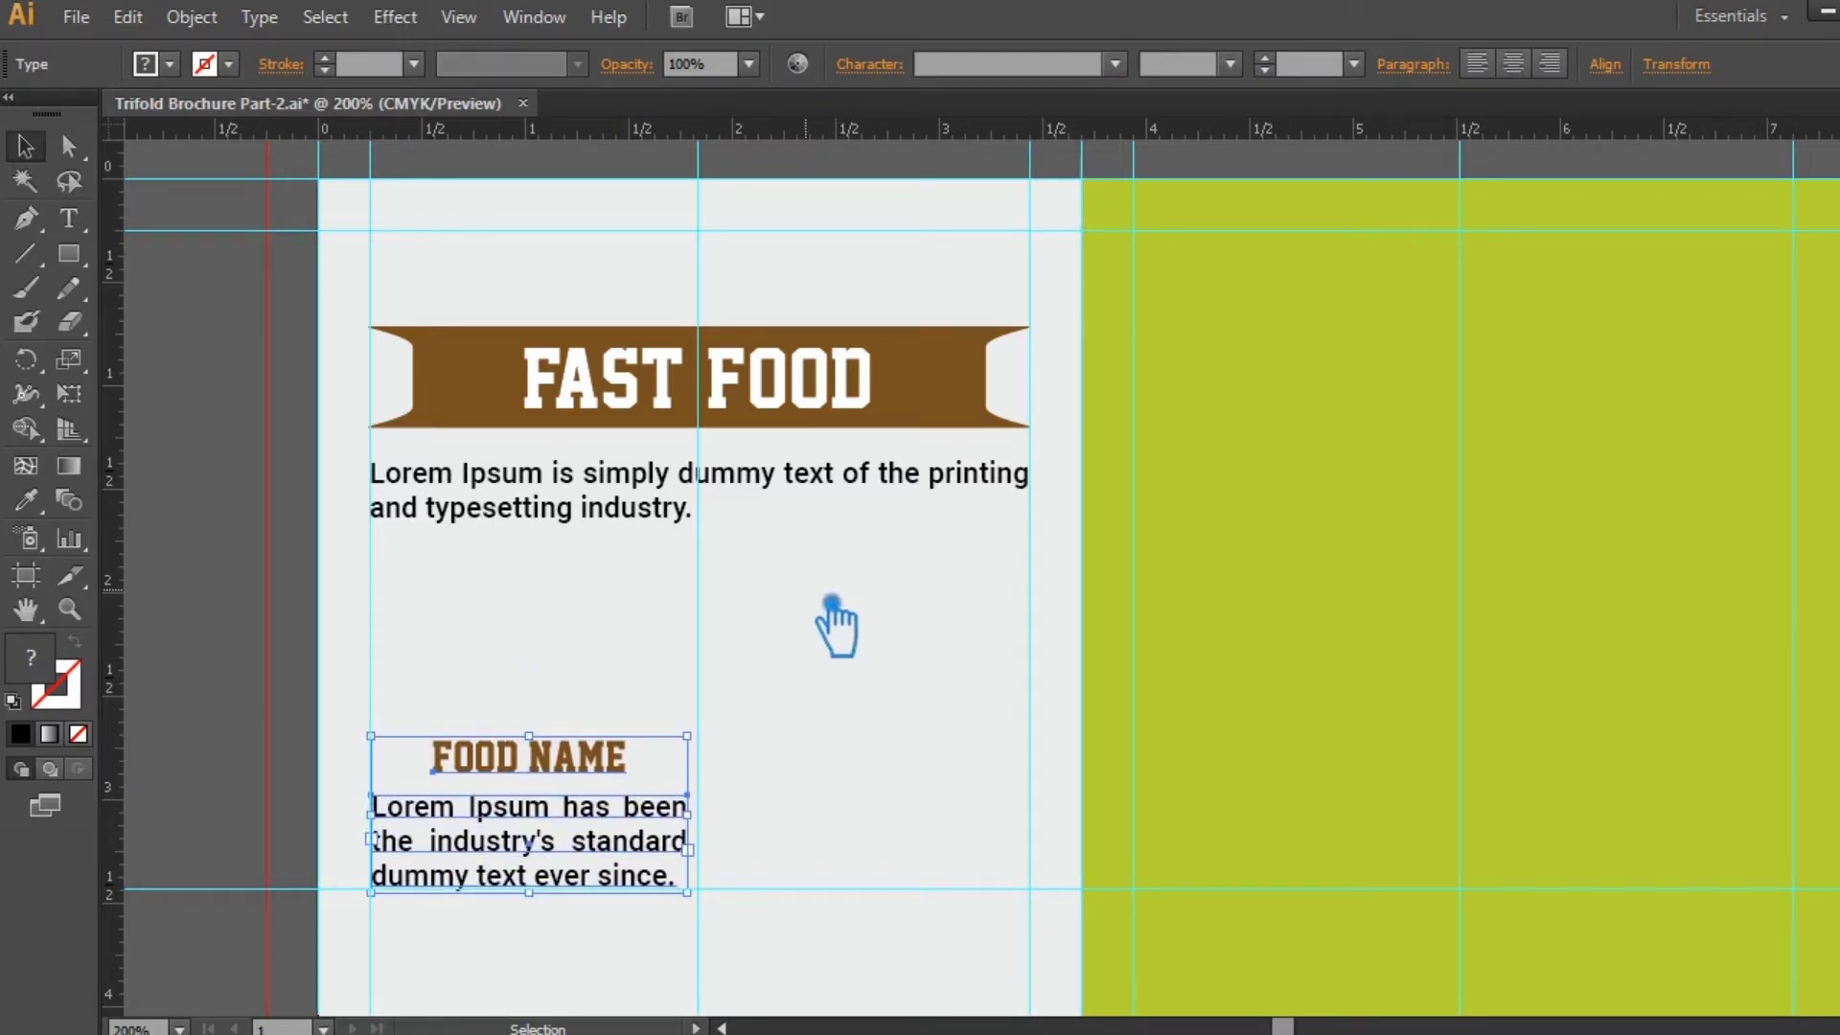
key("Down")
key("Down")
key("Down")
key("Down")
key("Down")
key("Down")
left_click(781, 611)
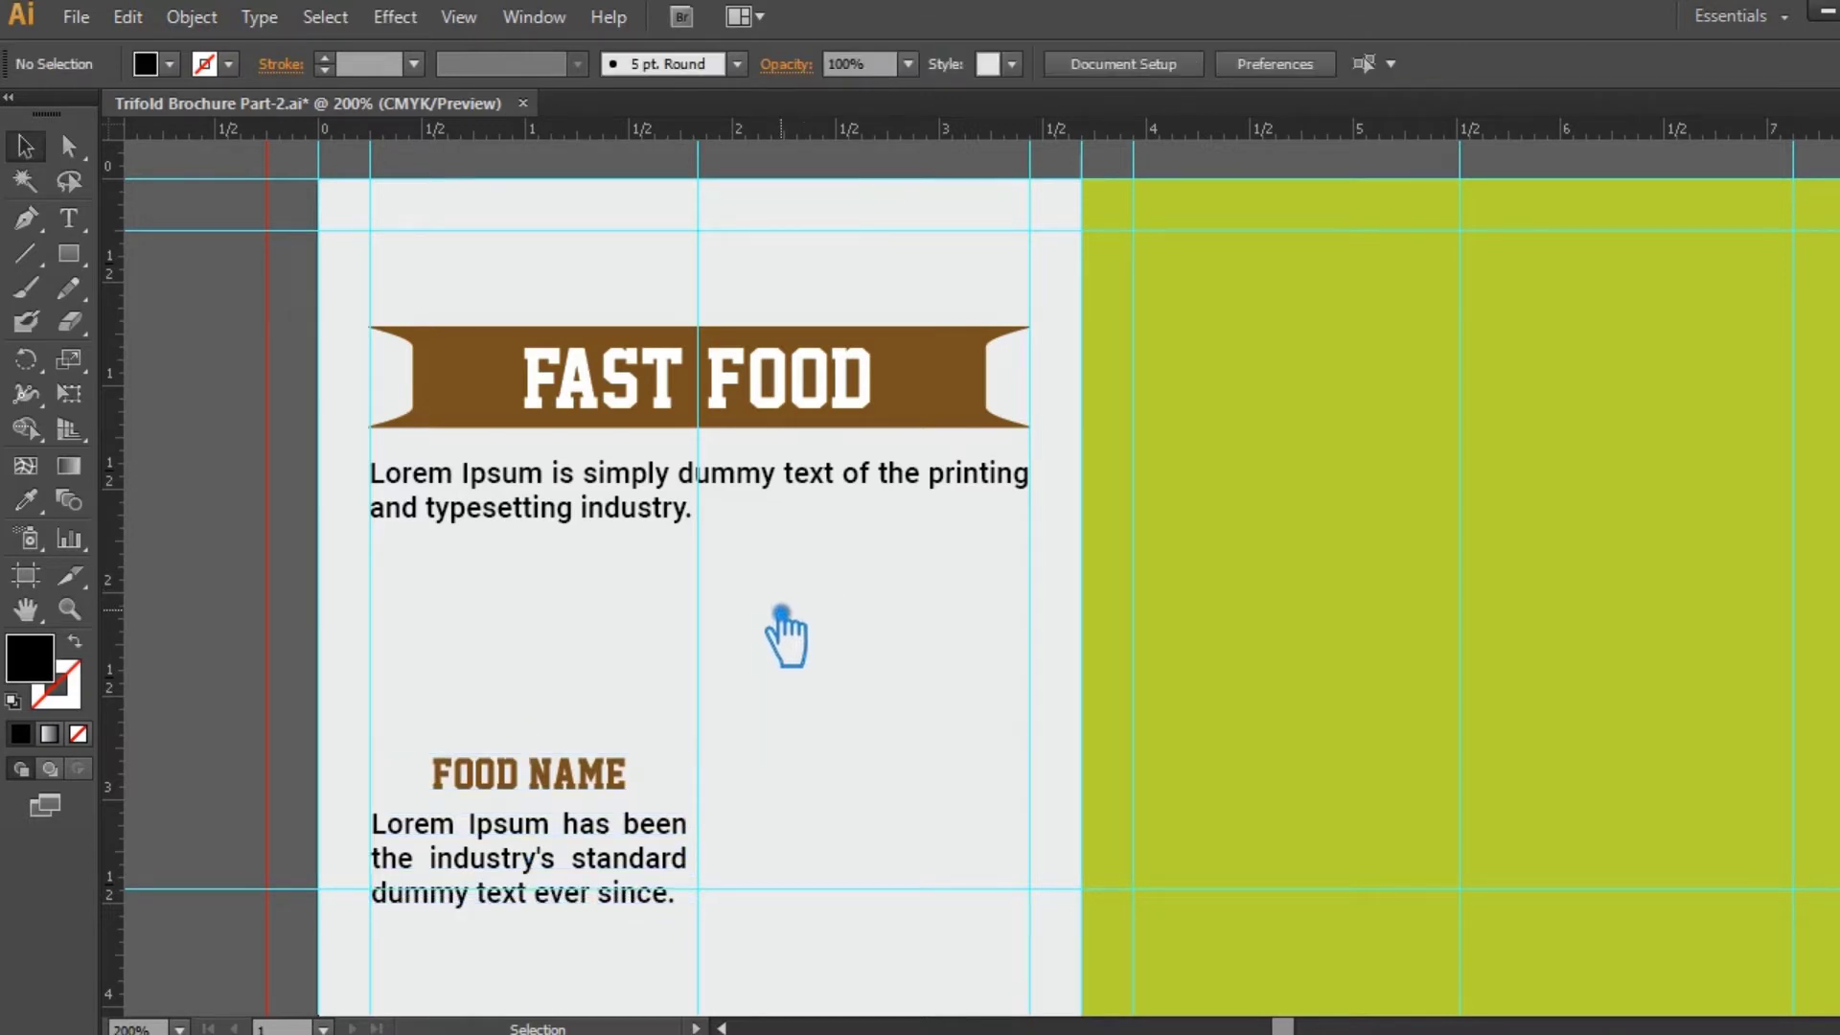
- Draw a black-filled circle about 0.9 in wide between the intro paragraph and FOOD NAME
left_click_drag(72, 255, 190, 320)
left_click_drag(498, 640, 638, 728)
key("Up")
key("Up")
key("Up")
key("Up")
key("Up")
- Enlarge a duplicate of the circle about its center to about 1 in and swap its fill and stroke to form an outline ring
left_click(61, 143)
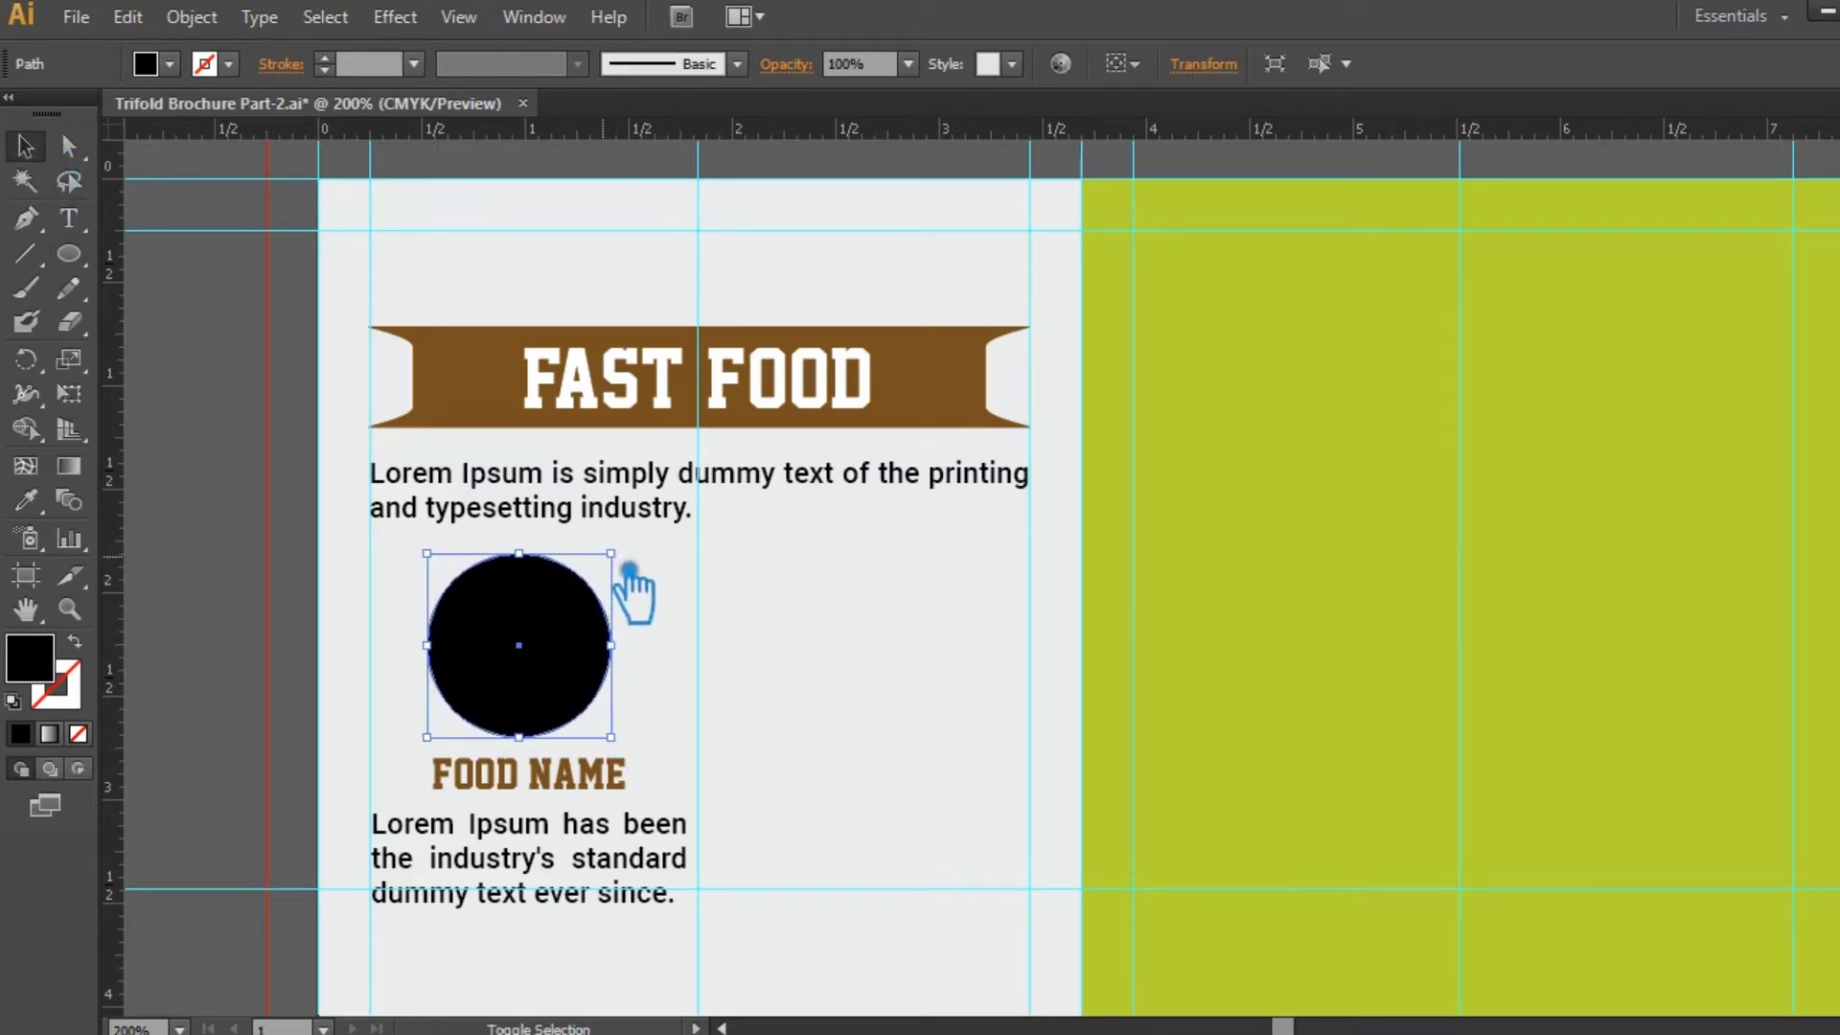
left_click_drag(637, 568, 647, 548)
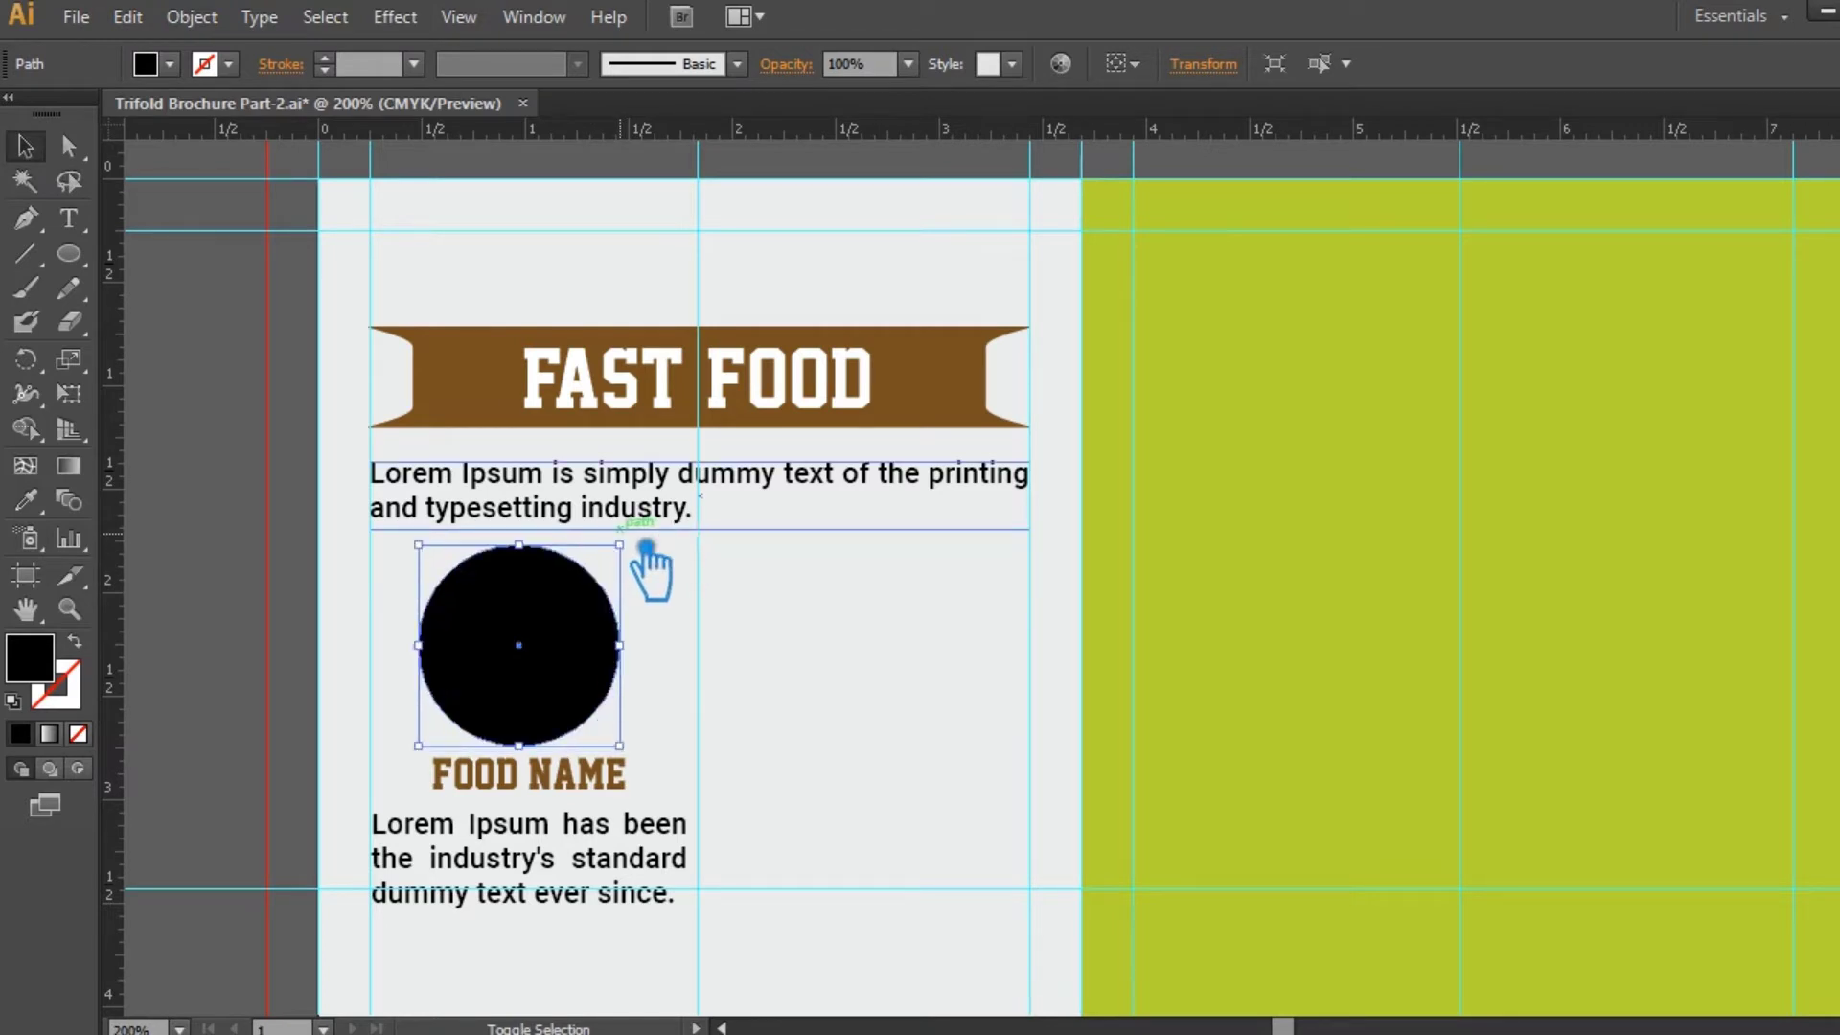
left_click(76, 642)
left_click(688, 598)
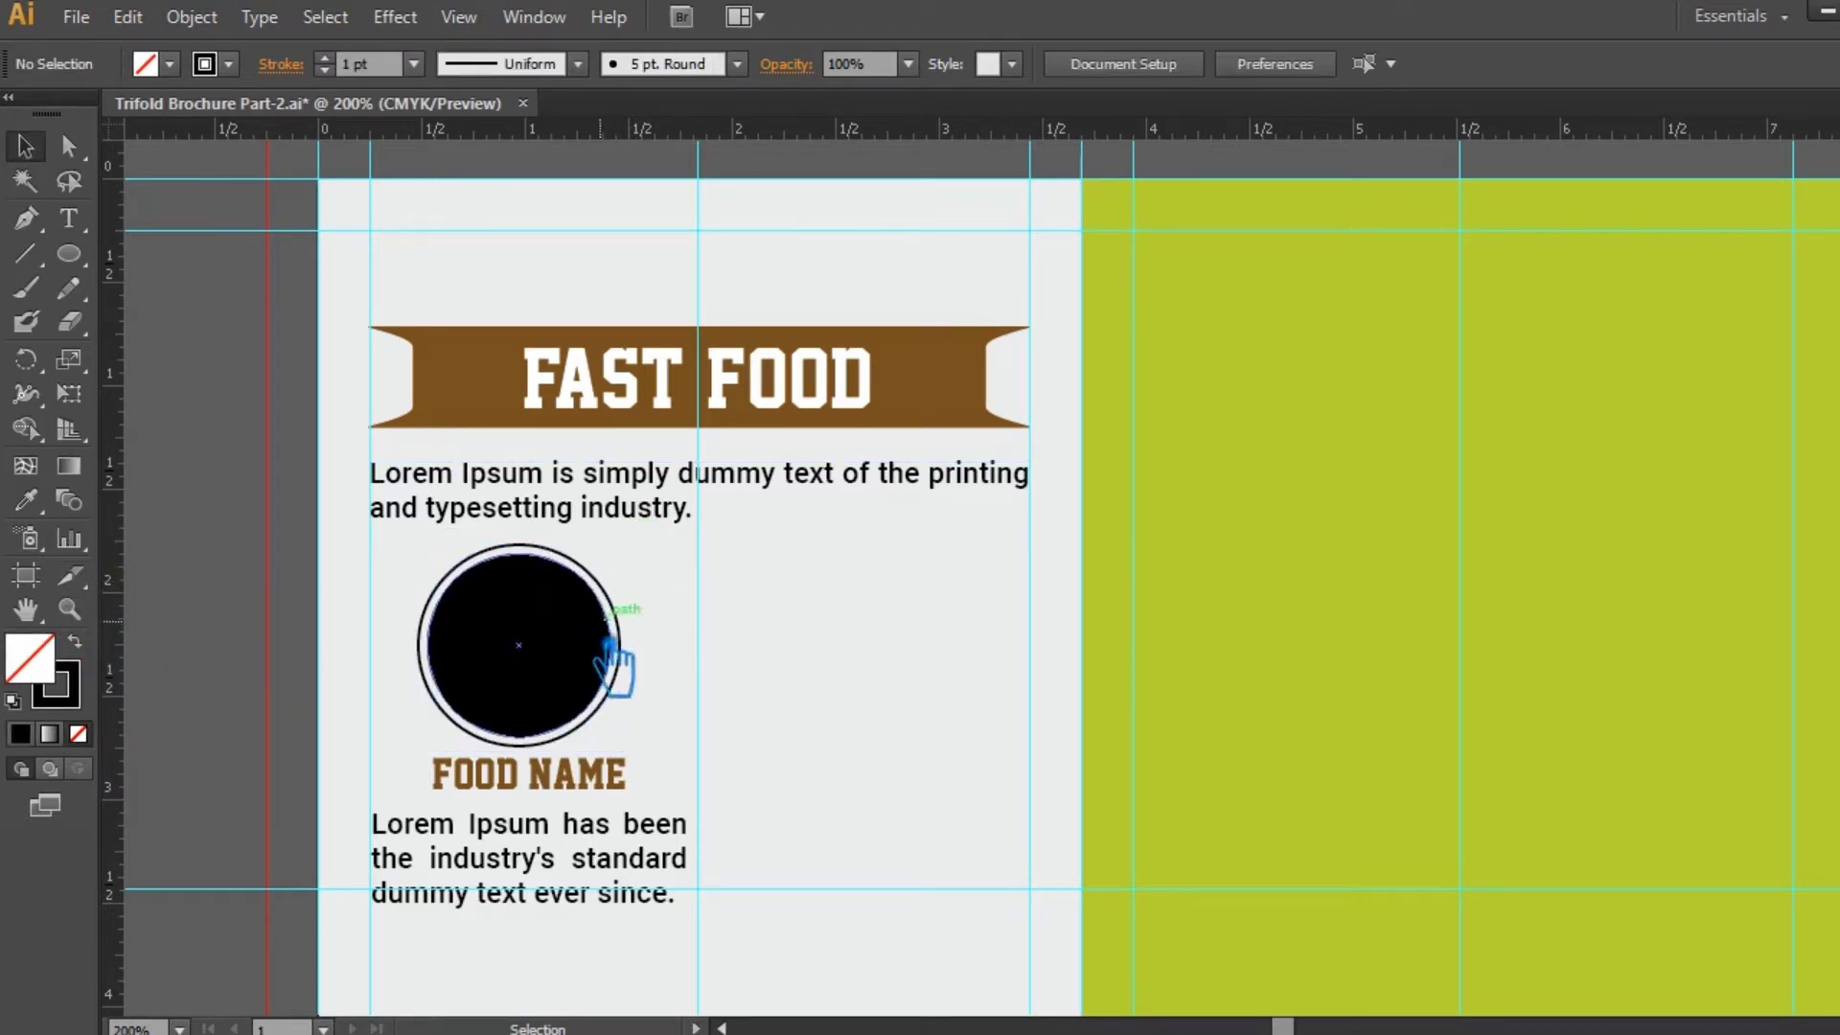
left_click(518, 663)
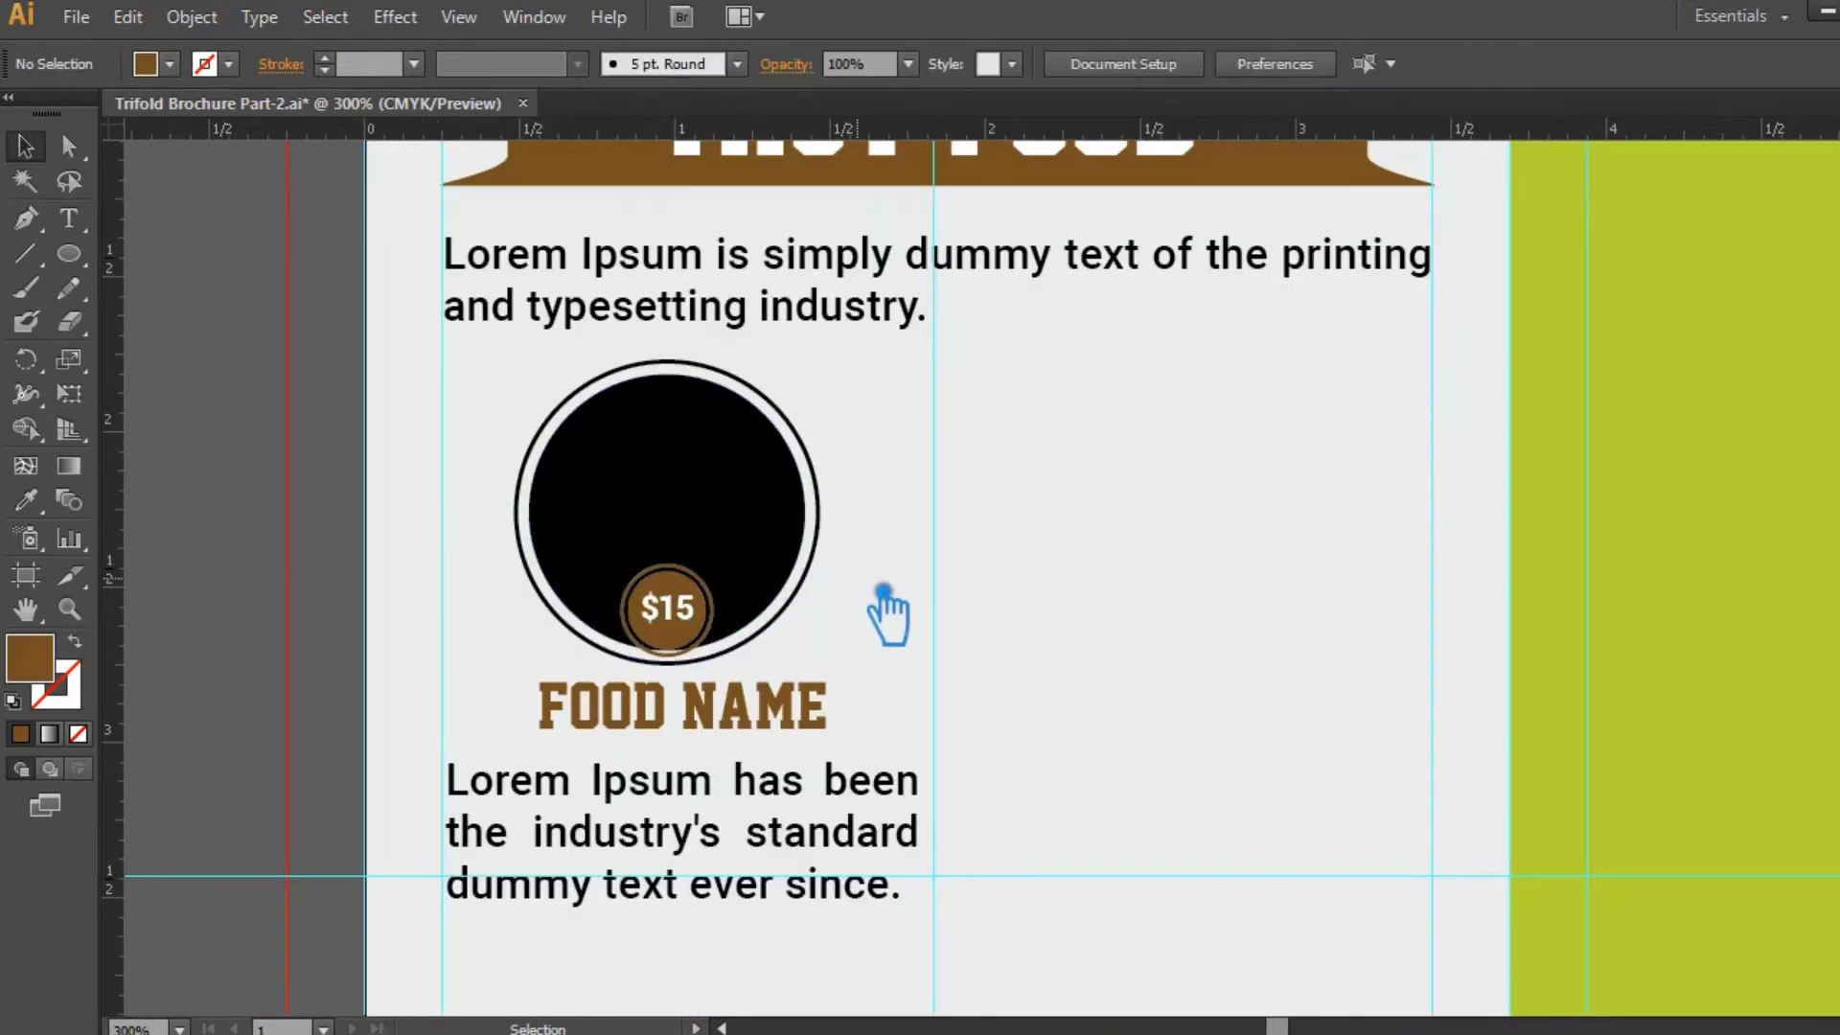
- Enlarge the brown $15 price badge slightly about its center at the lower edge of the black circle
left_click(691, 605)
left_click_drag(714, 563, 723, 554)
left_click(947, 529)
- Ungroup the black circle and its outline ring, and set the ring's stroke weight to 2 pt
left_click(712, 489)
right_click(712, 484)
left_click(798, 653)
left_click(883, 585)
left_click(755, 517)
left_click(807, 443)
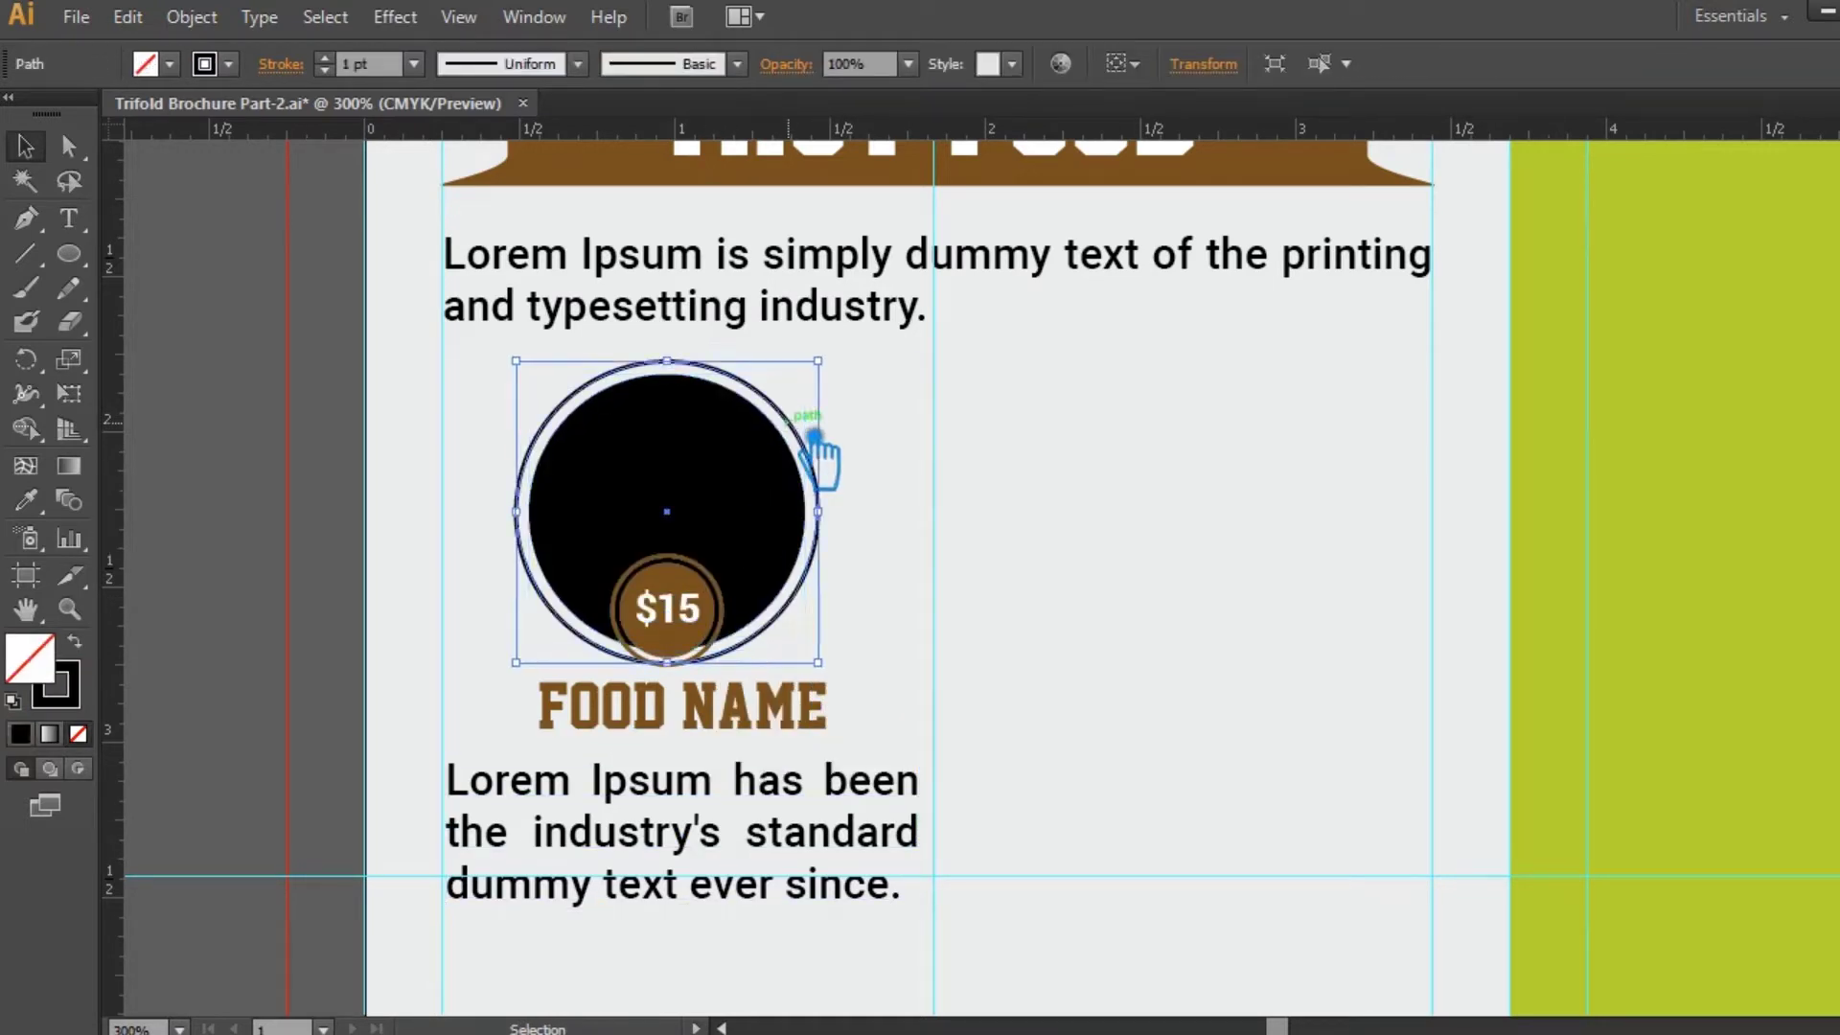
left_click(325, 58)
left_click(1035, 498)
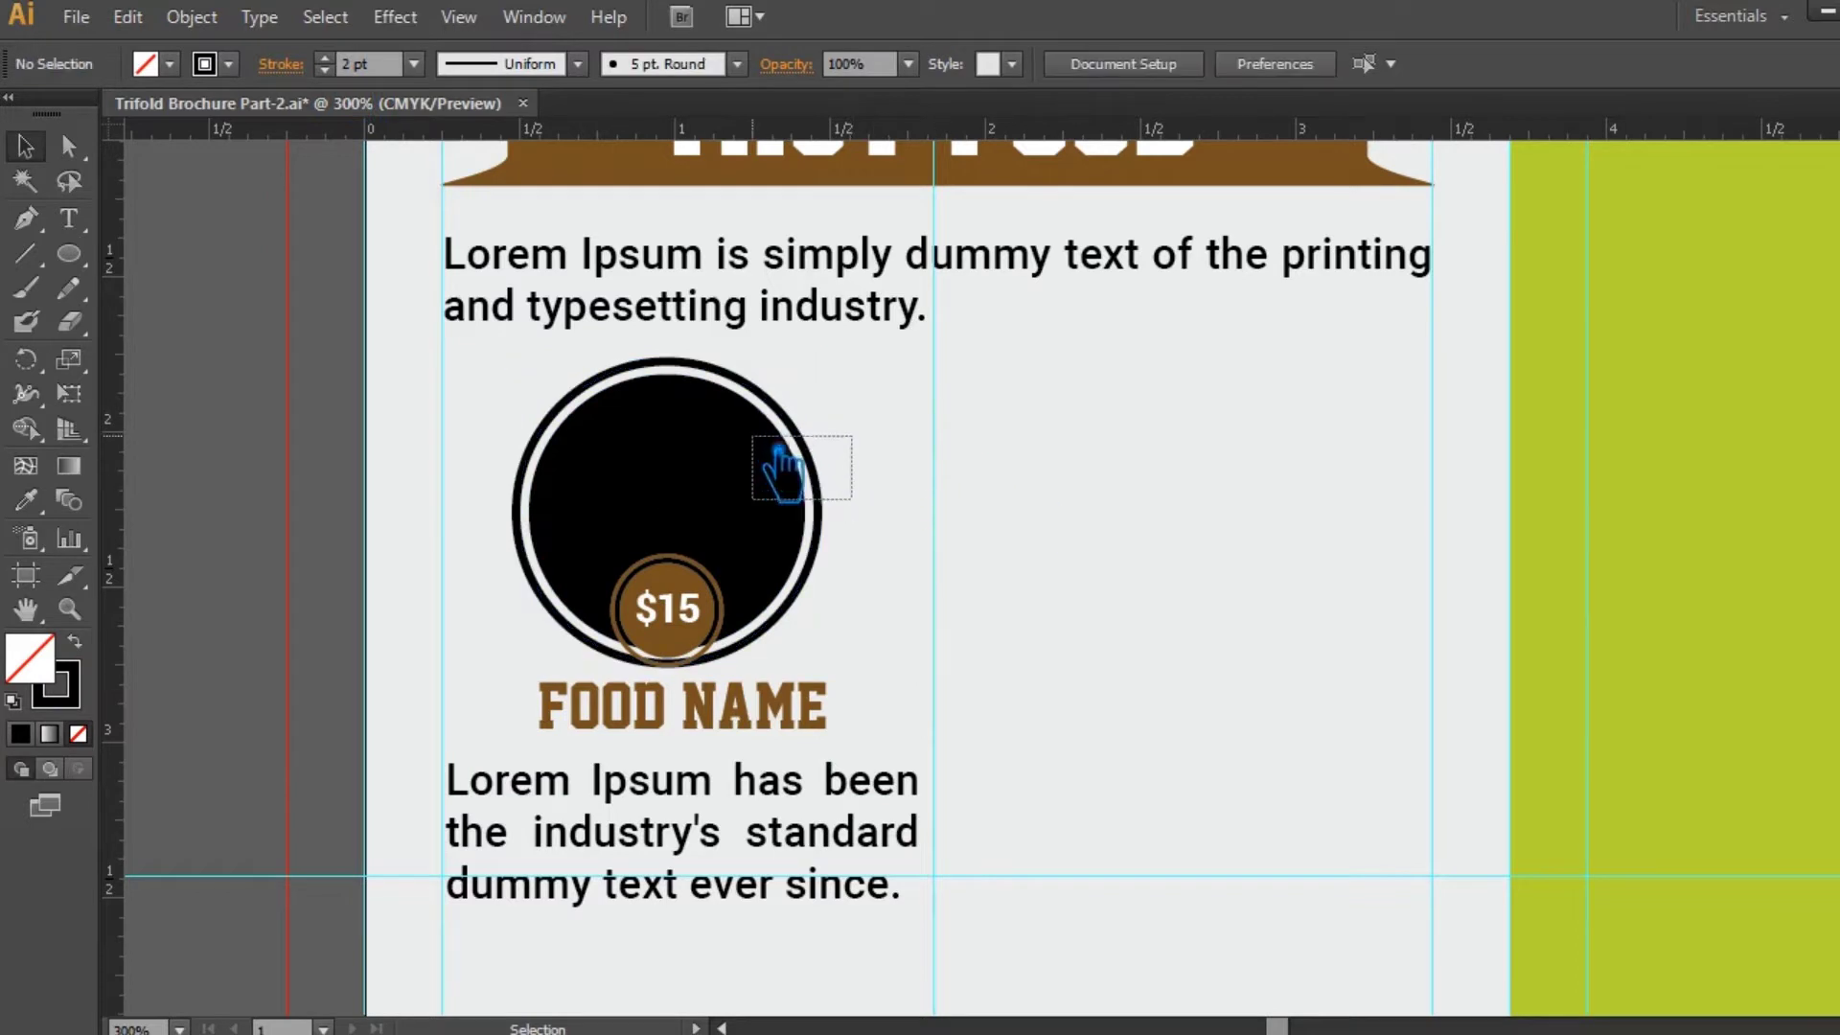
- Group the black circle with its ring and enlarge both slightly about their center
left_click_drag(778, 447, 738, 428)
key("ctrl+g")
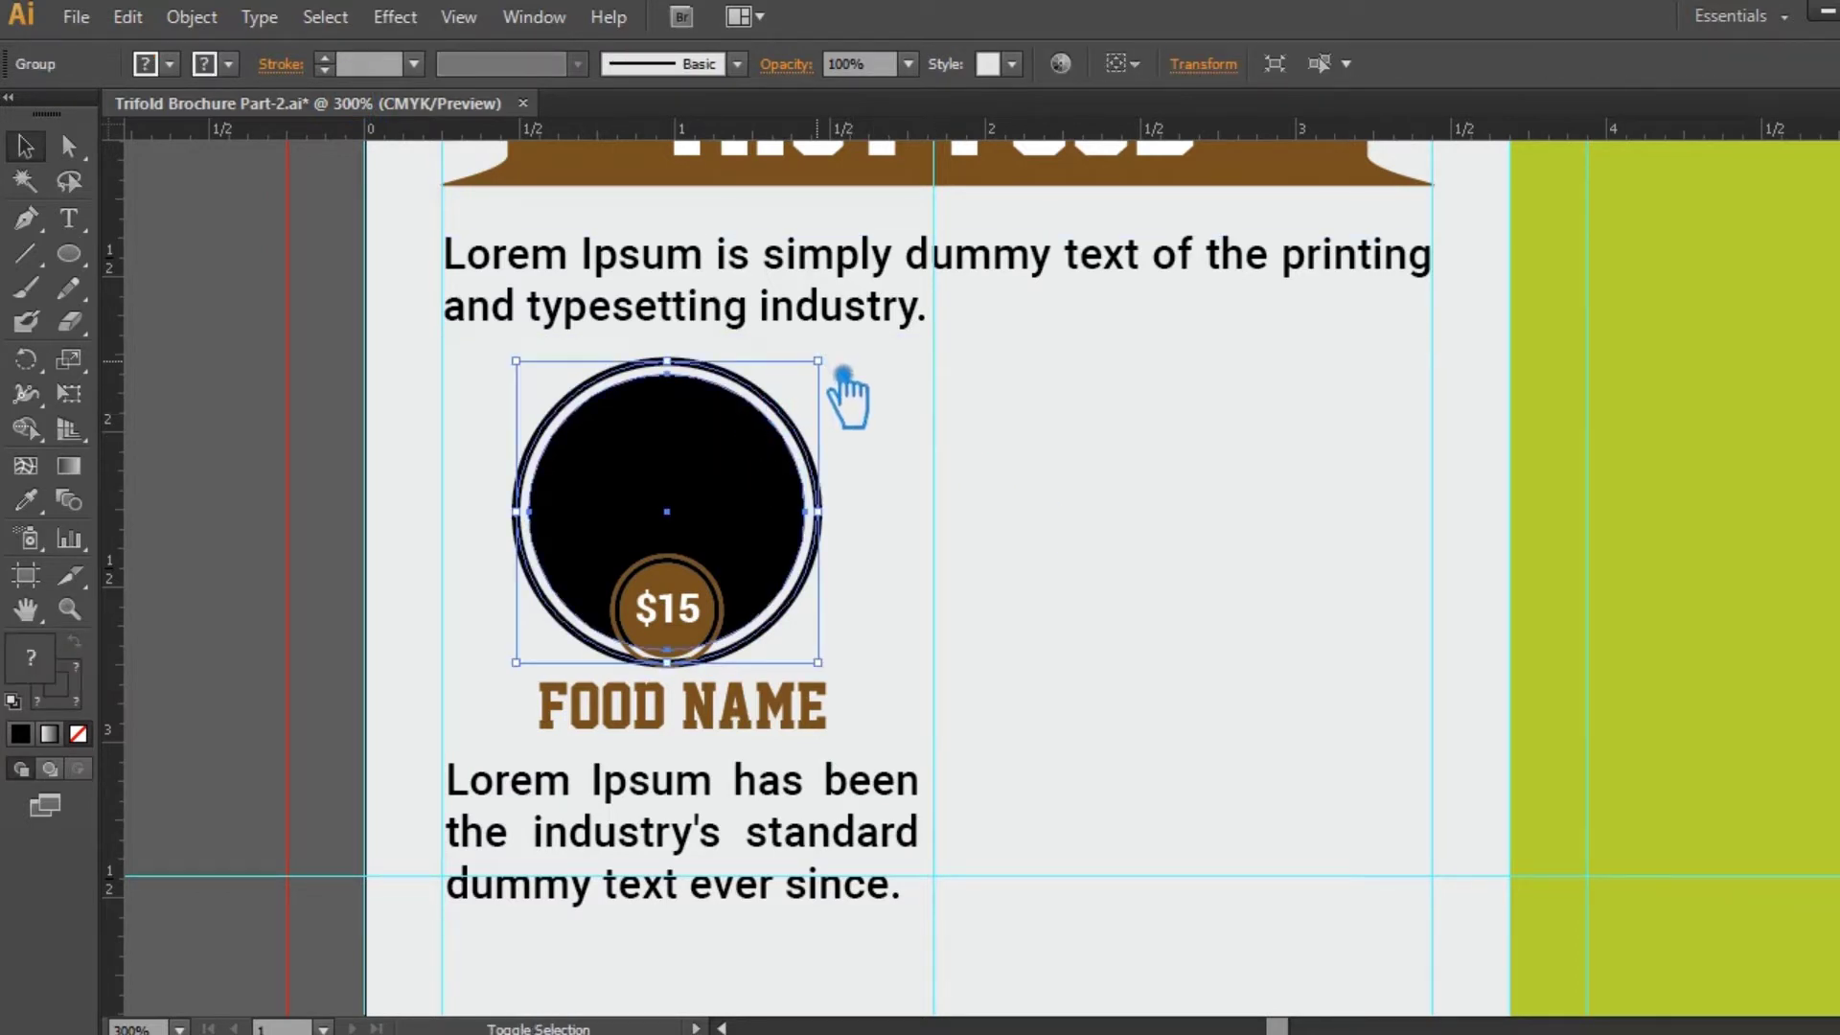
left_click_drag(819, 361, 835, 343)
left_click(851, 412)
- Ungroup the circle and ring, and shrink only the ring slightly about its center to about 1.03 in, narrowing the gap
left_click(830, 485)
right_click(817, 427)
left_click(870, 598)
left_click(847, 473)
left_click(830, 472)
left_click_drag(834, 346, 828, 351)
left_click(889, 456)
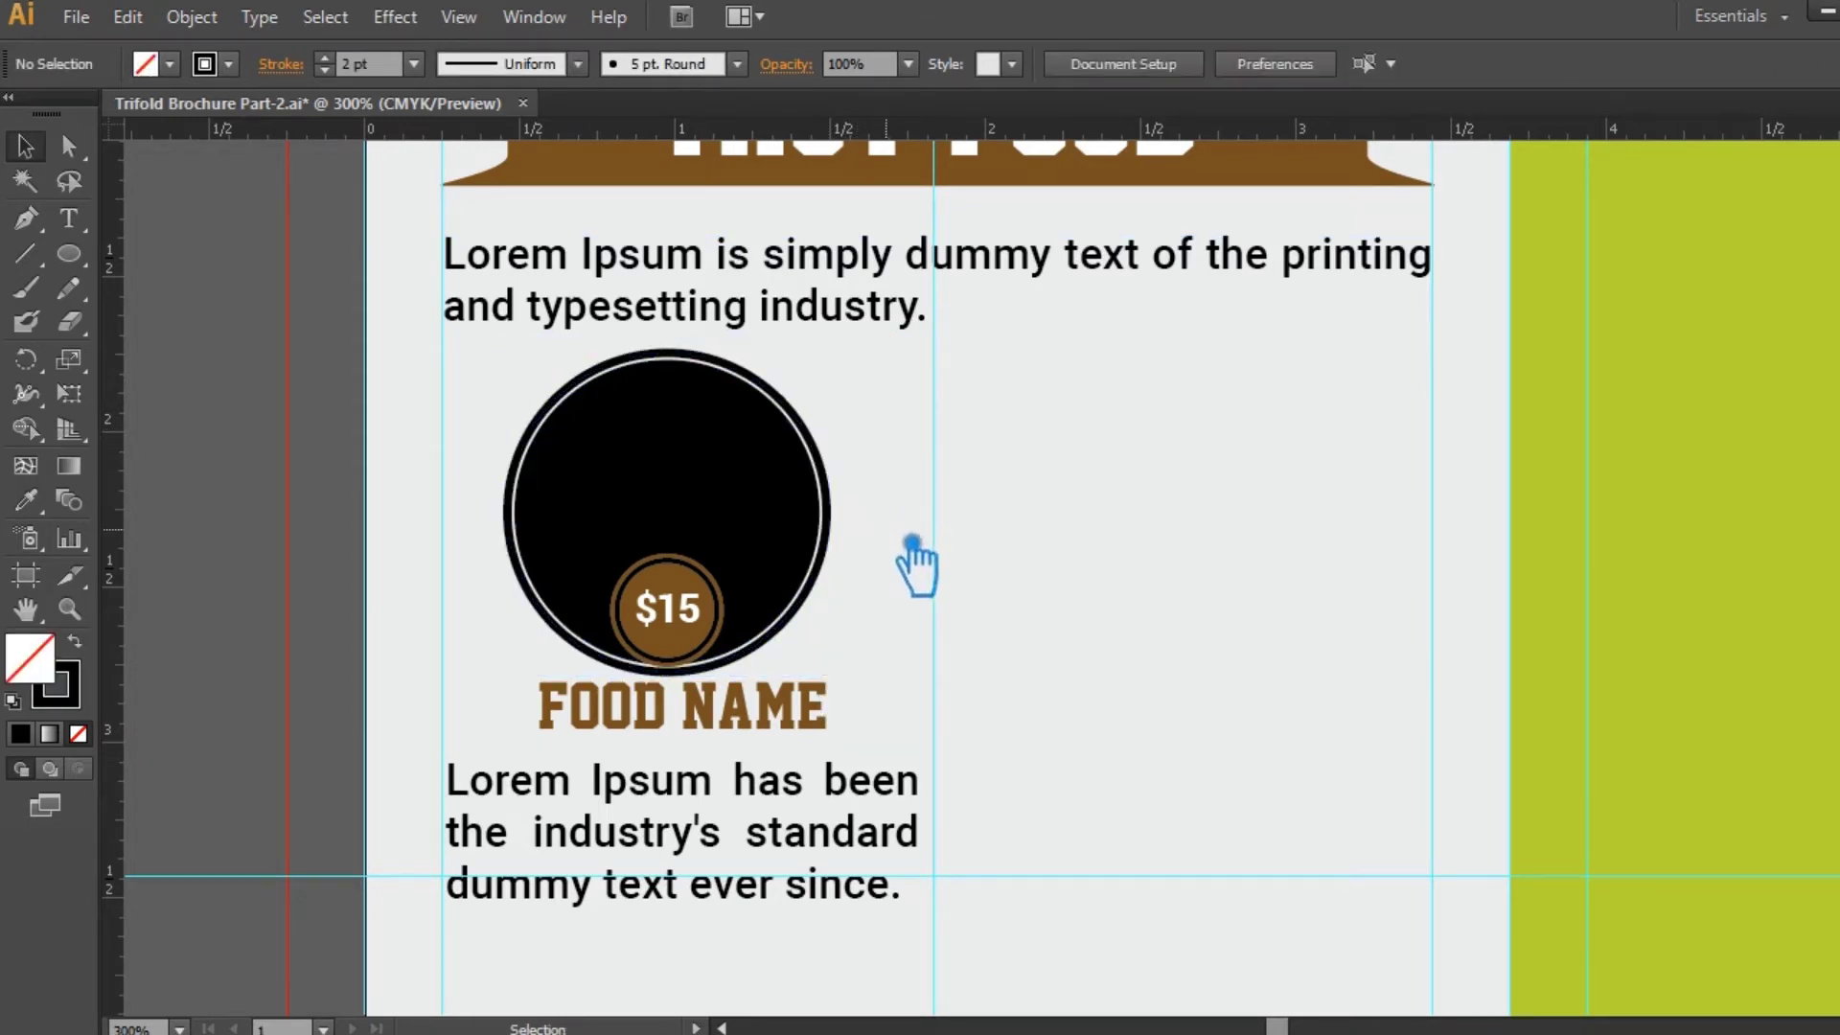
- Expand the outer ring's stroke into a filled shape
left_click(771, 484)
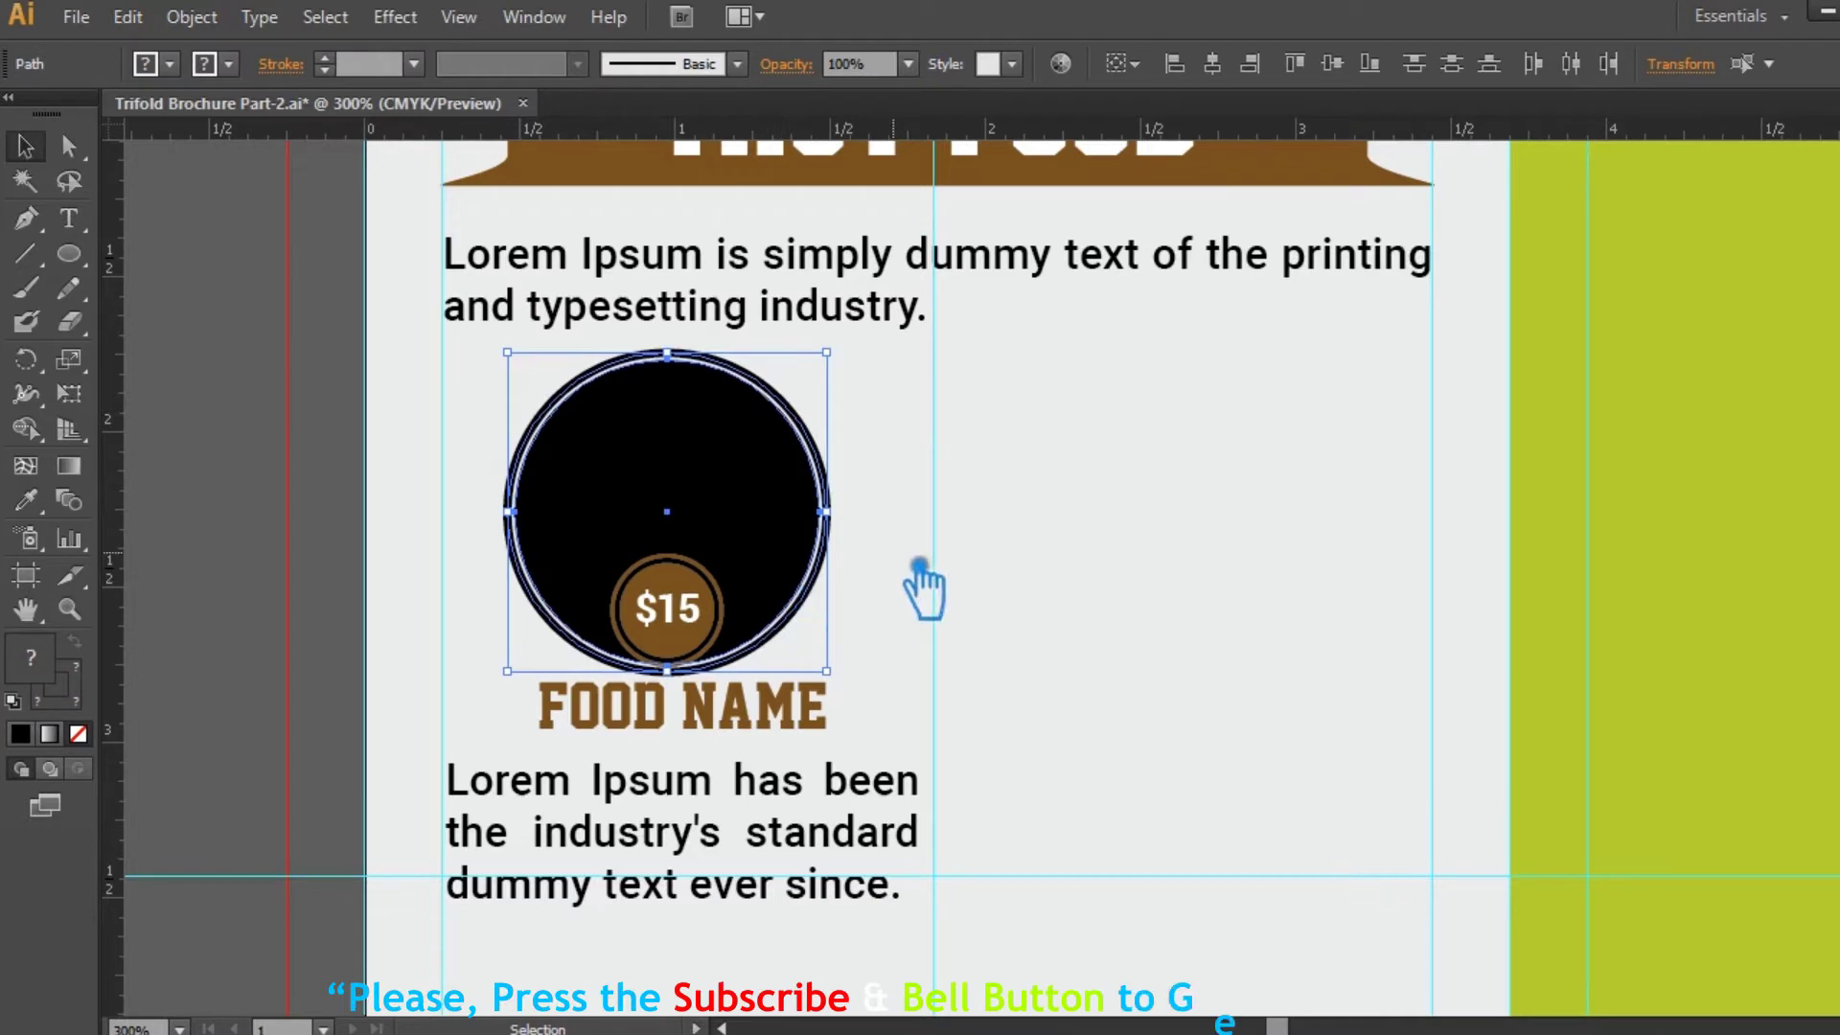
left_click(910, 513)
left_click(830, 470)
left_click(213, 17)
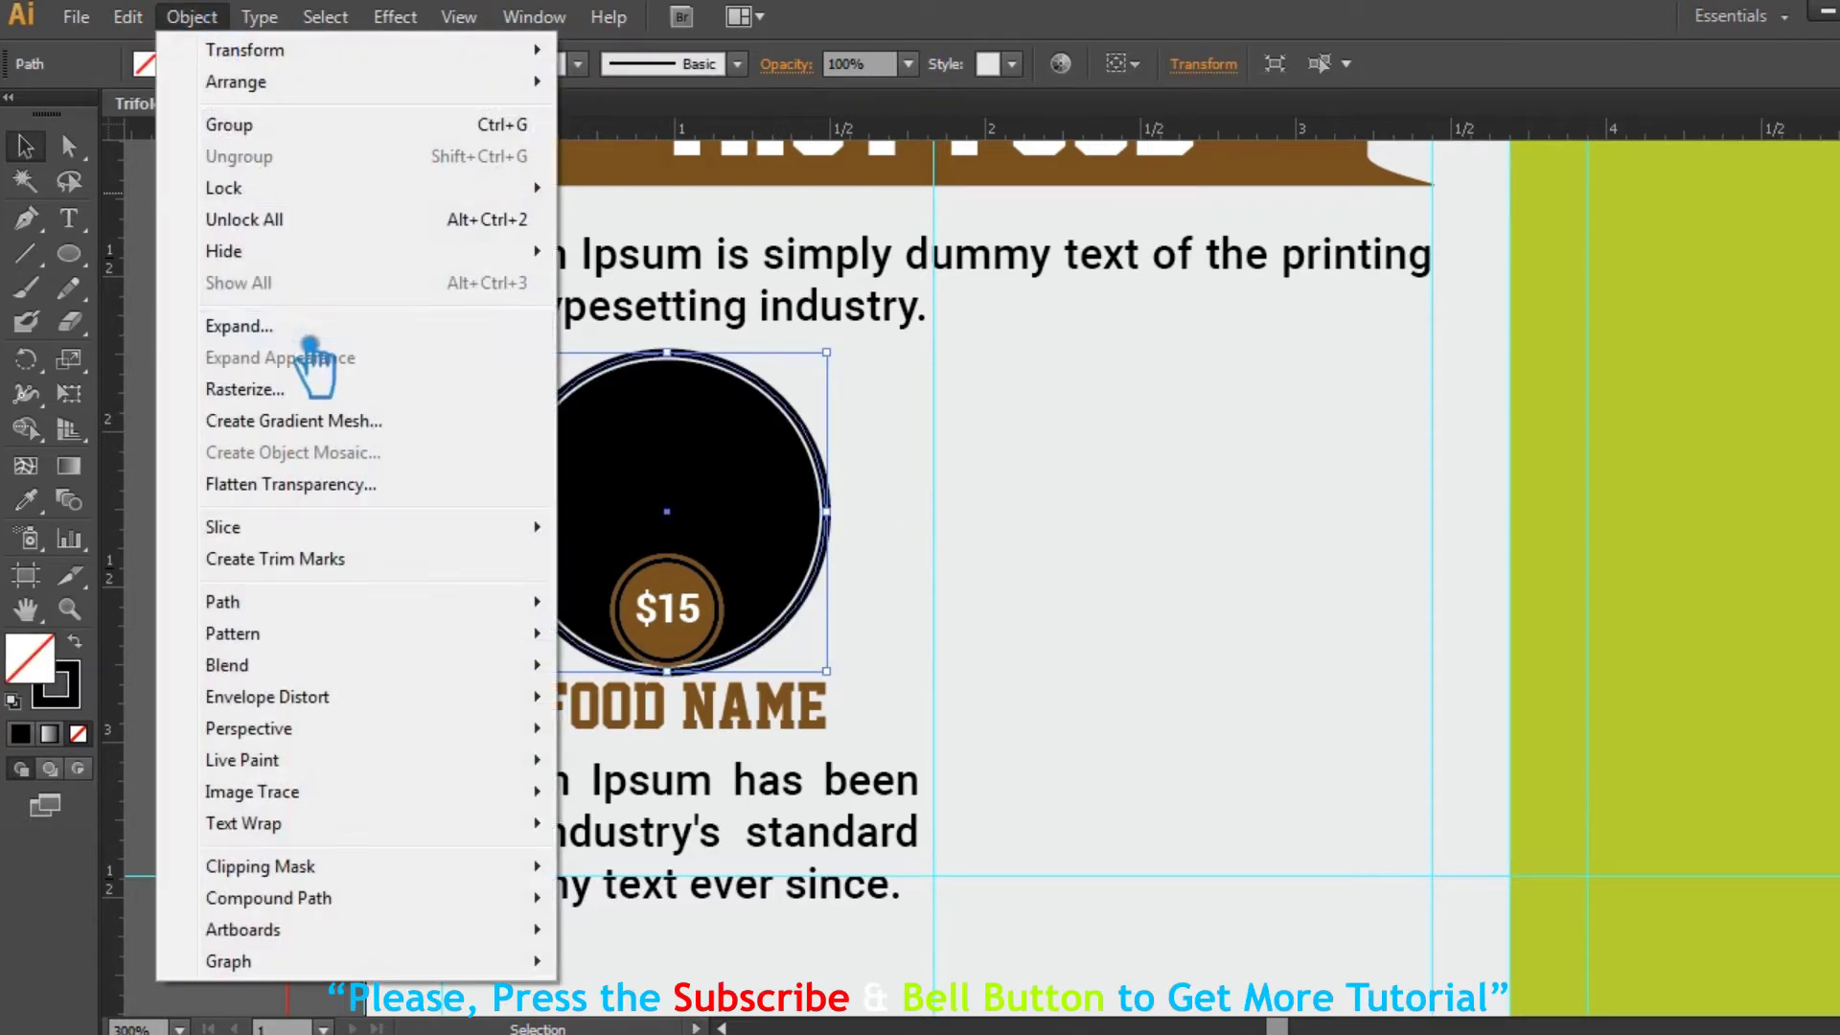
left_click(303, 329)
left_click(953, 694)
left_click(907, 532)
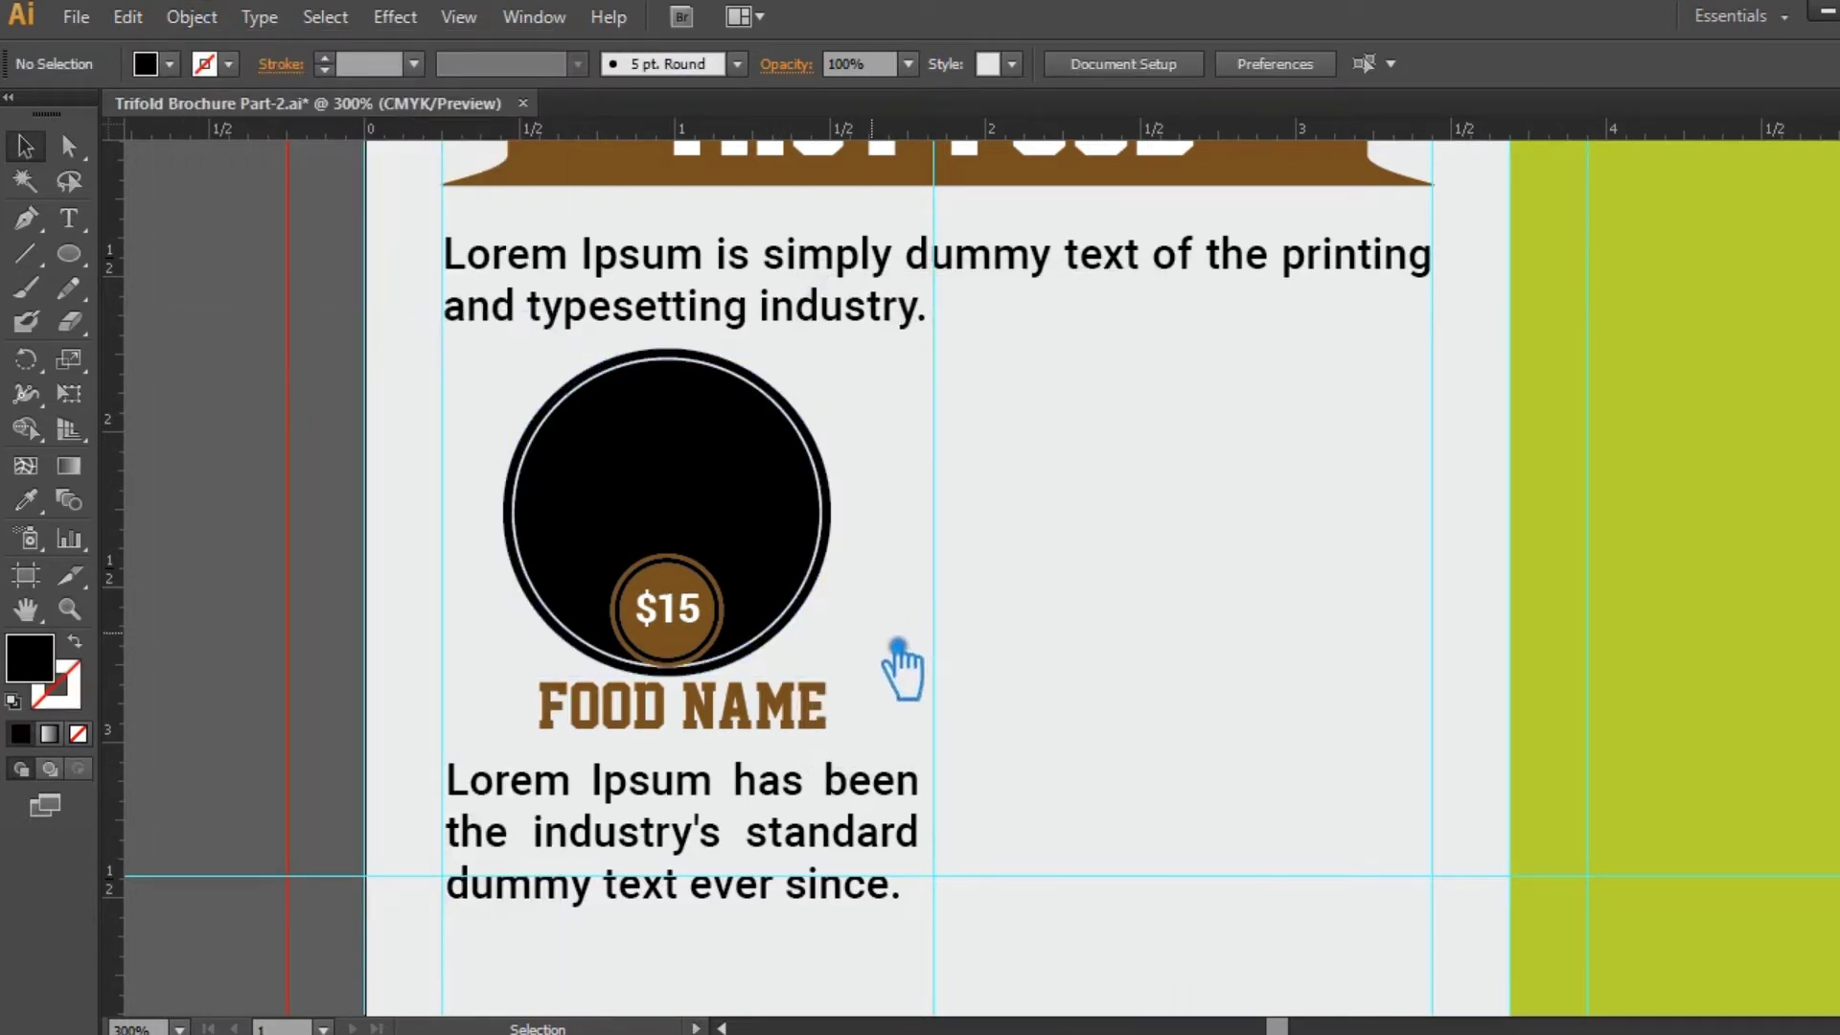
- Nudge the description paragraph down slightly to widen its gap below FOOD NAME
left_click(802, 714)
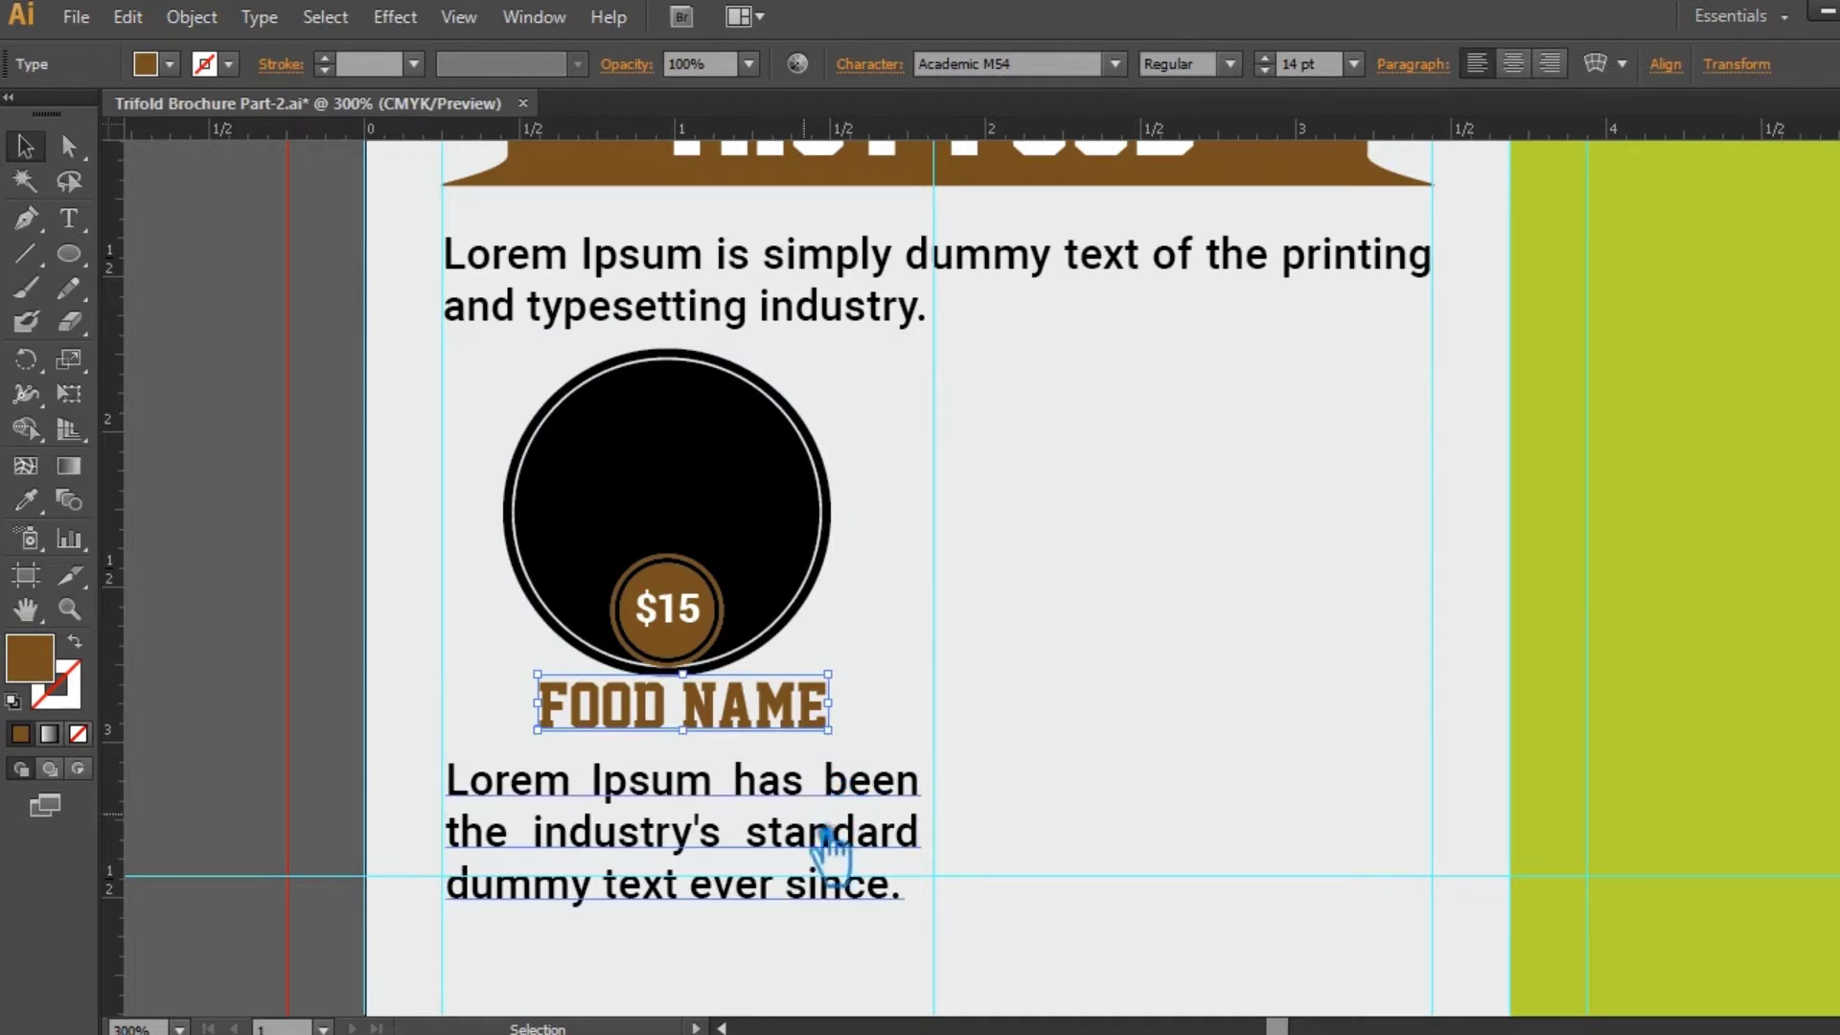
left_click(732, 830)
key("Down")
key("Down")
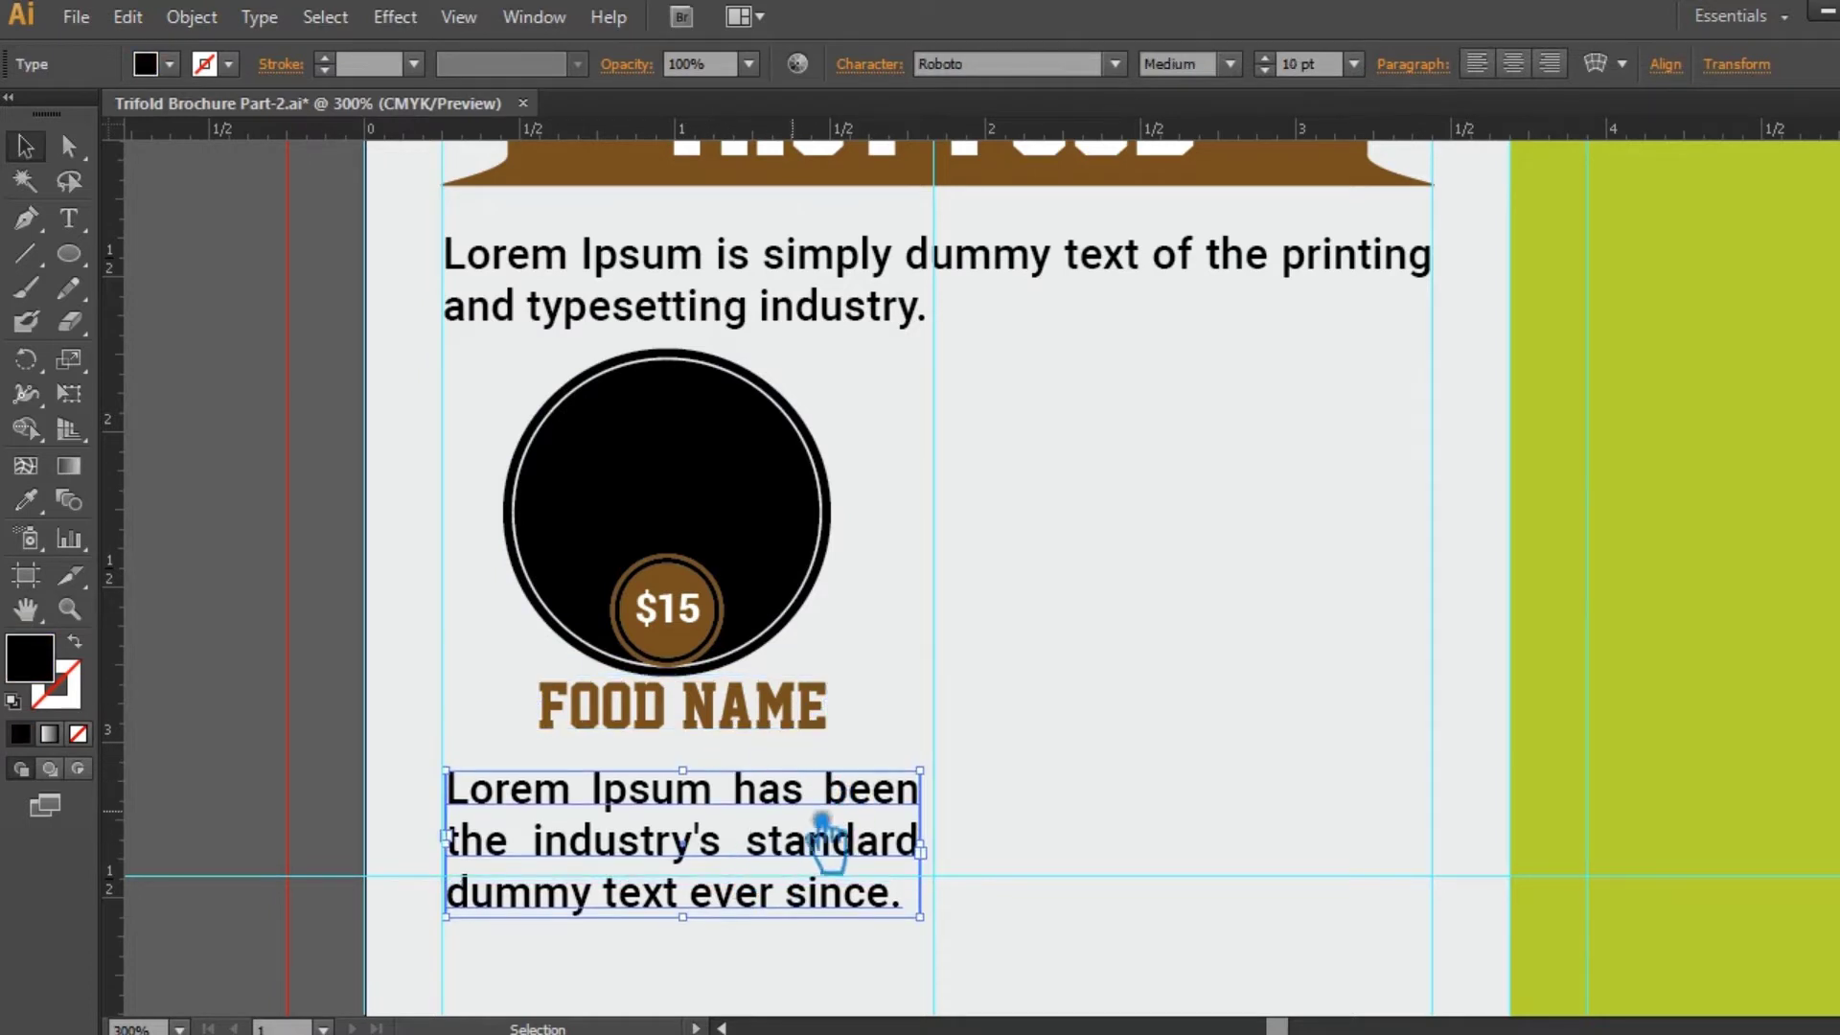
- Try the description paragraph at 9 pt, and set it back to 10 pt
left_click(1265, 70)
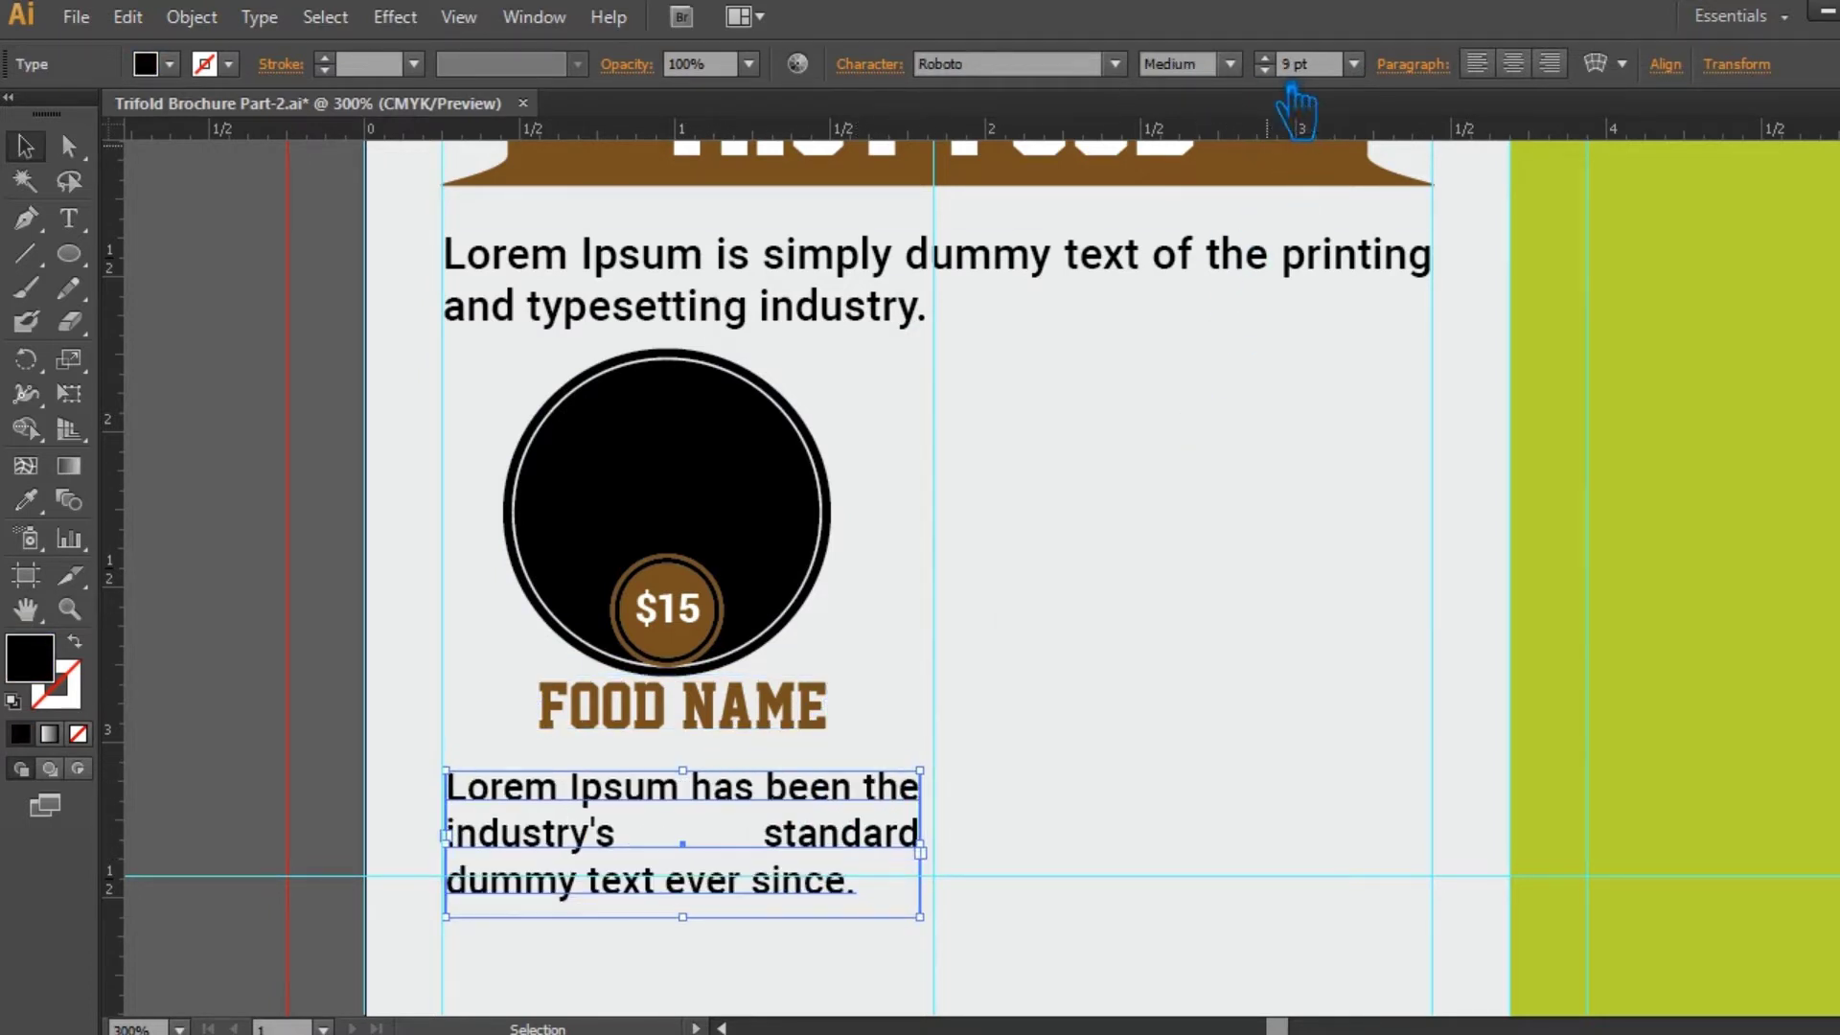
left_click(1265, 58)
left_click(1203, 414)
- Lower the description paragraph a little further beneath FOOD NAME
left_click(799, 814)
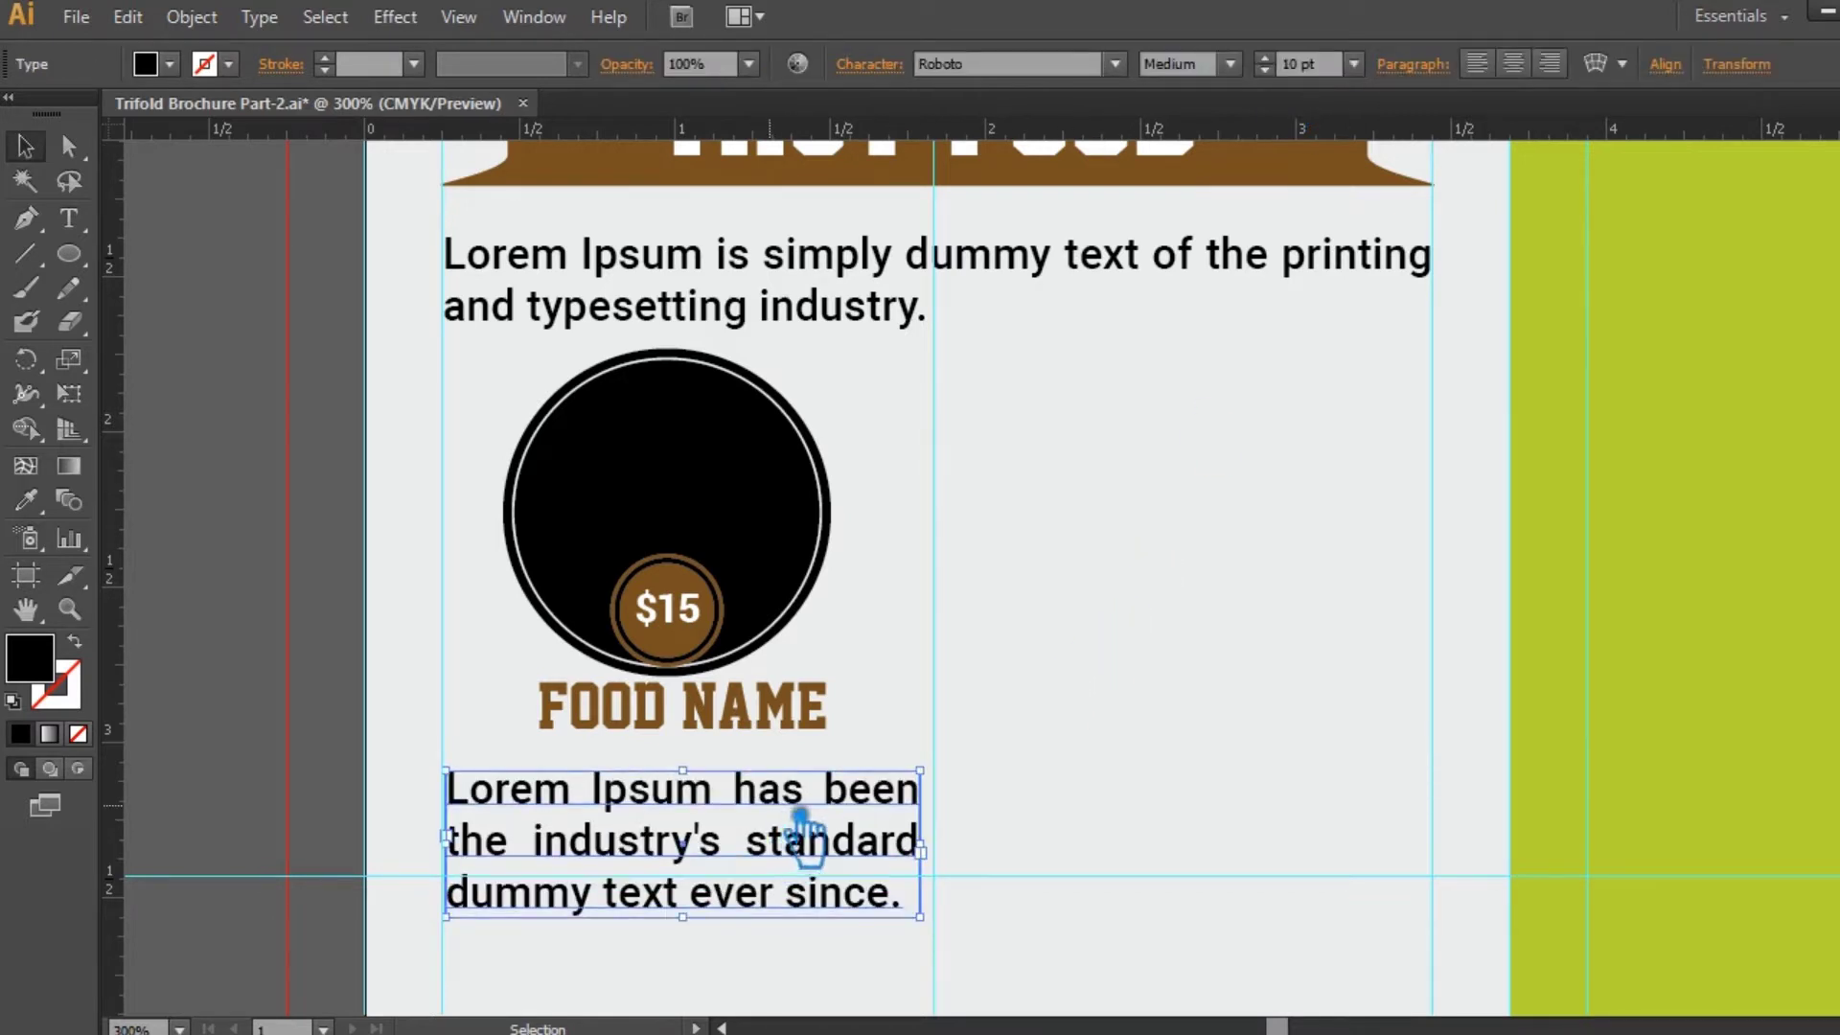
key("Down")
key("Down")
left_click(1028, 707)
- Group the picture circle, price badge, FOOD NAME and description into one food entry, and save the file
key("ctrl+minus")
key("ctrl+minus")
left_click_drag(1028, 708, 788, 641)
left_click_drag(757, 738, 472, 493)
key("ctrl+g")
left_click(834, 550)
key("ctrl+s")
- Duplicate the grouped food entry into the panel's second column, level with the original
left_click_drag(662, 525, 898, 491)
left_click(880, 767)
- Copy the row of two food entries 2 in below, and repeat the copy for a third row
left_click(556, 511, "shift")
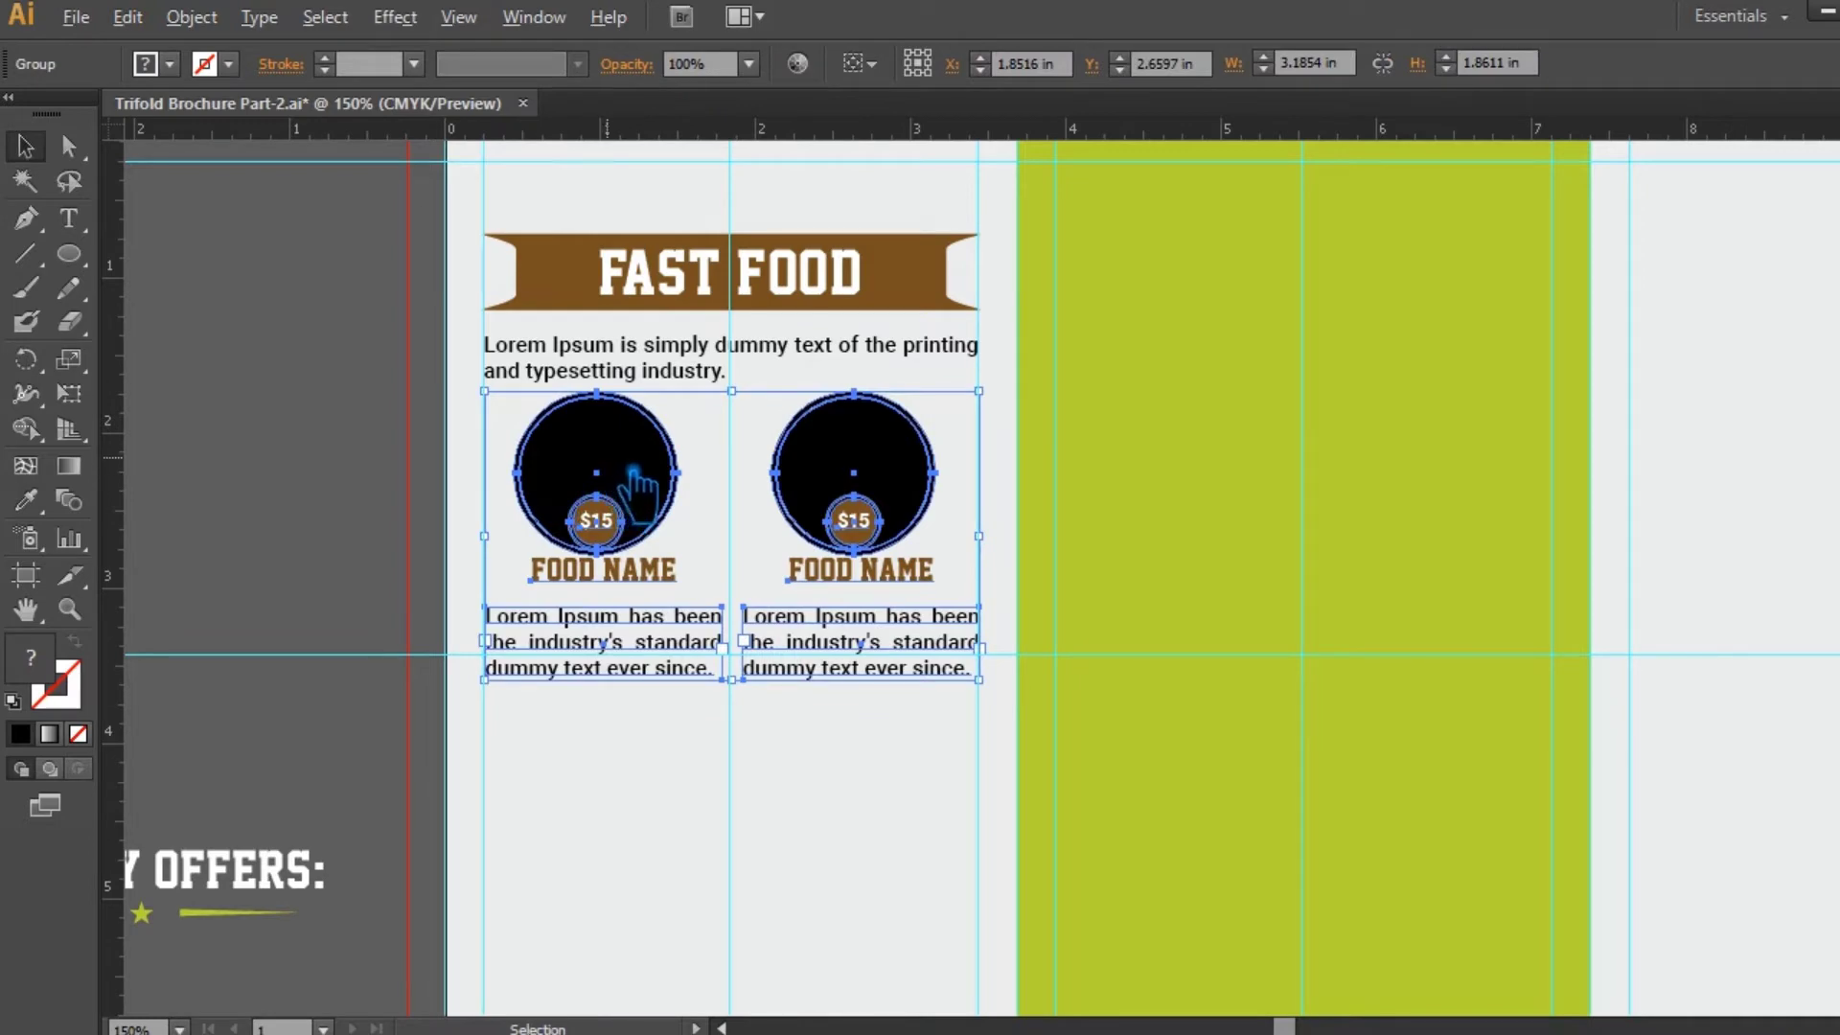
left_click_drag(642, 494, 648, 781)
scroll(1001, 638, "down", 5)
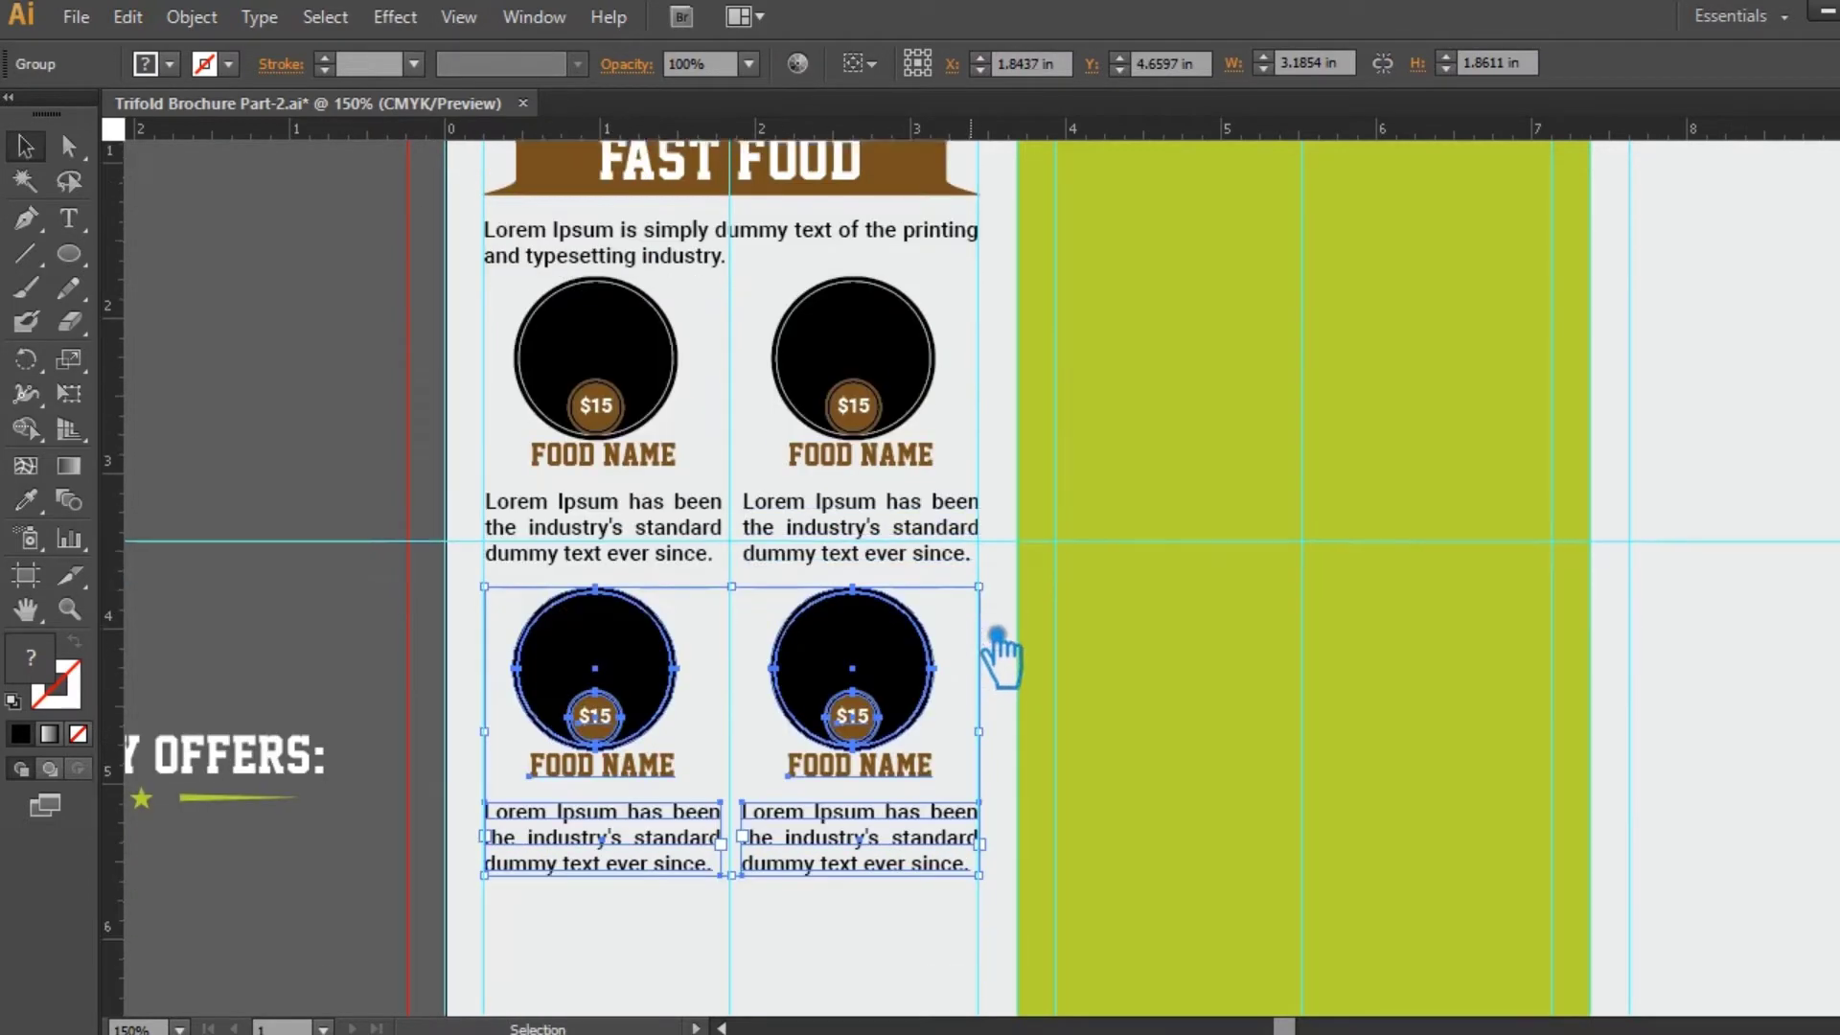
key("ctrl+d")
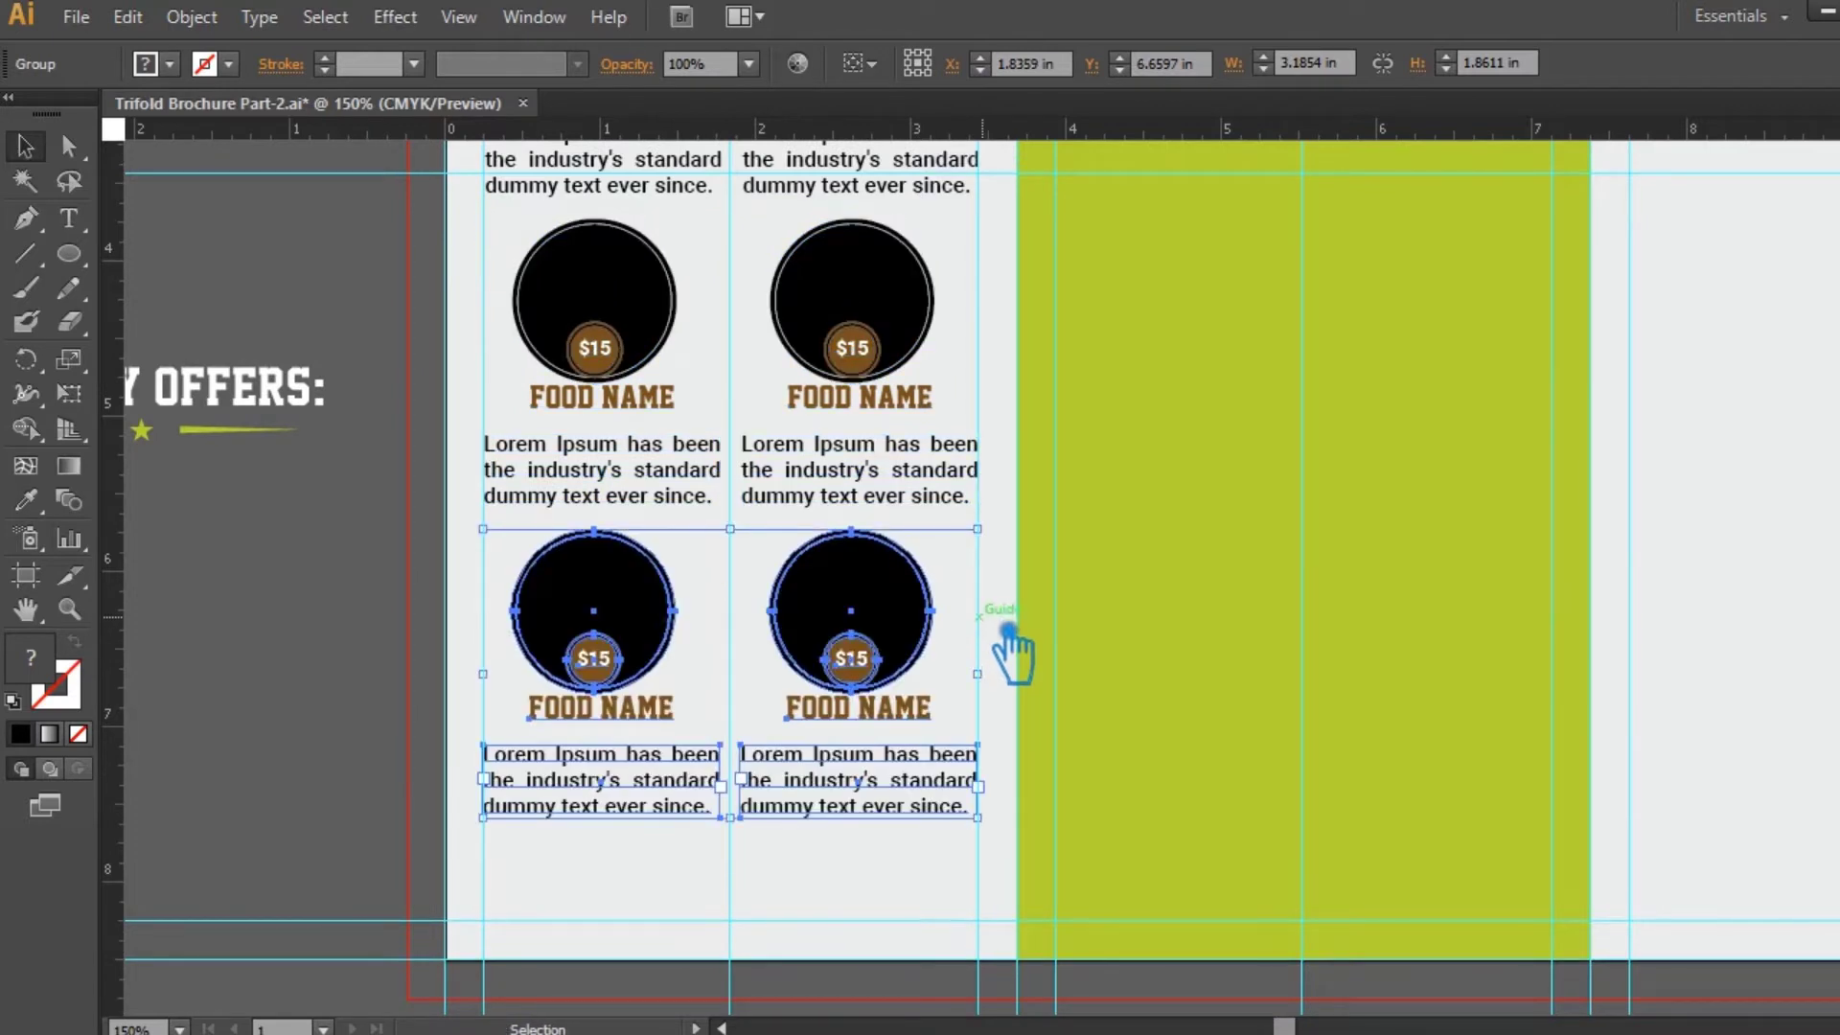
key("ctrl+minus")
left_click_drag(1123, 519, 990, 711)
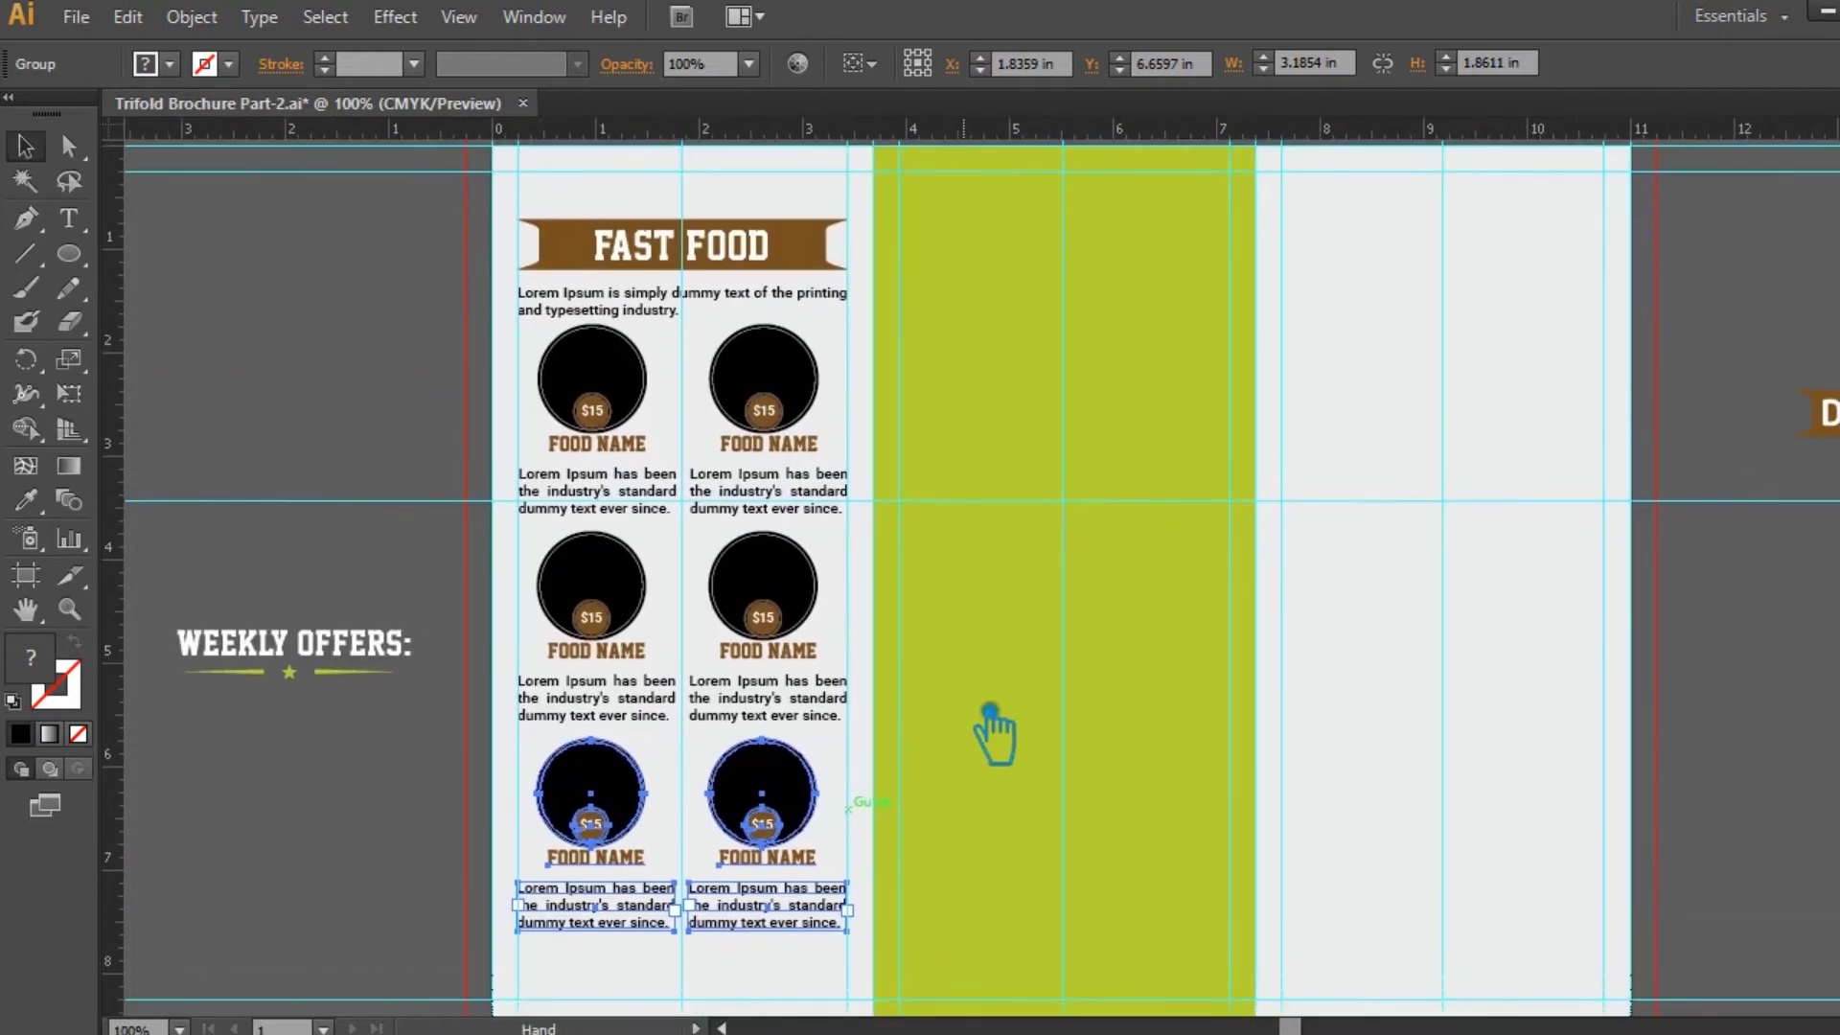
scroll(987, 691, "up", 1)
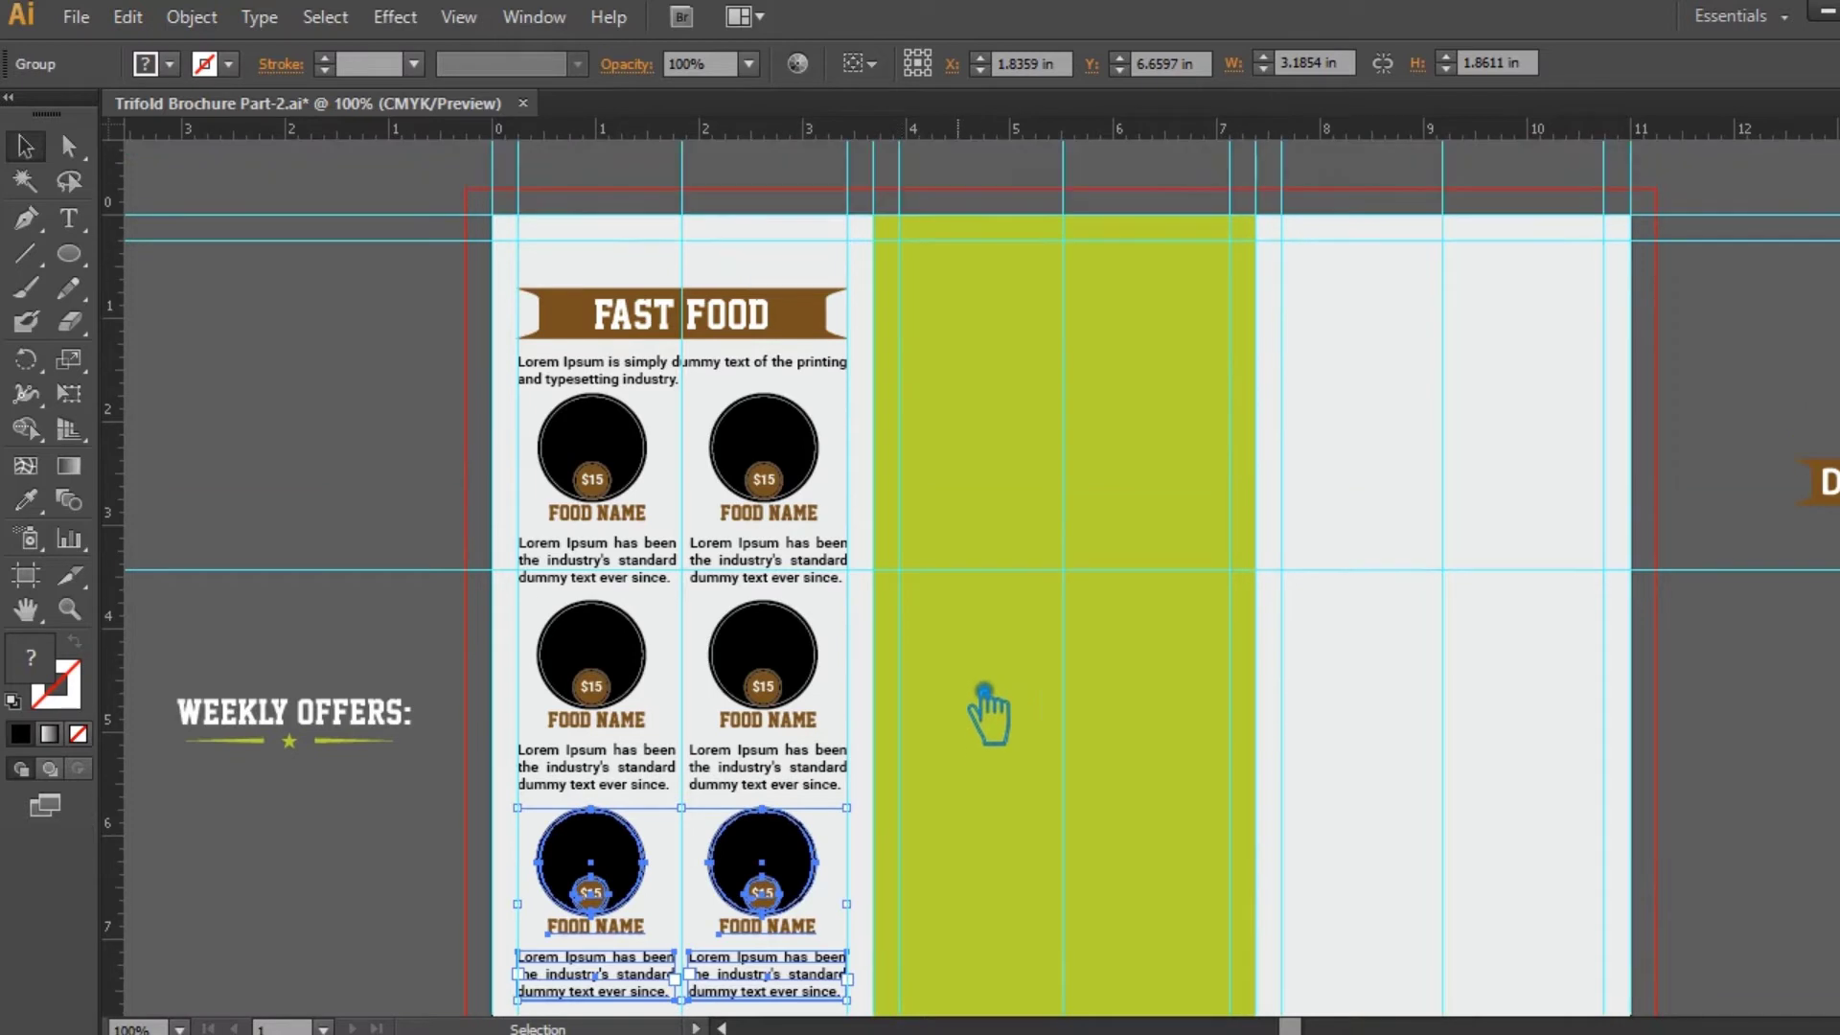
- Group the three panel background rectangles and lock them
left_click(638, 377)
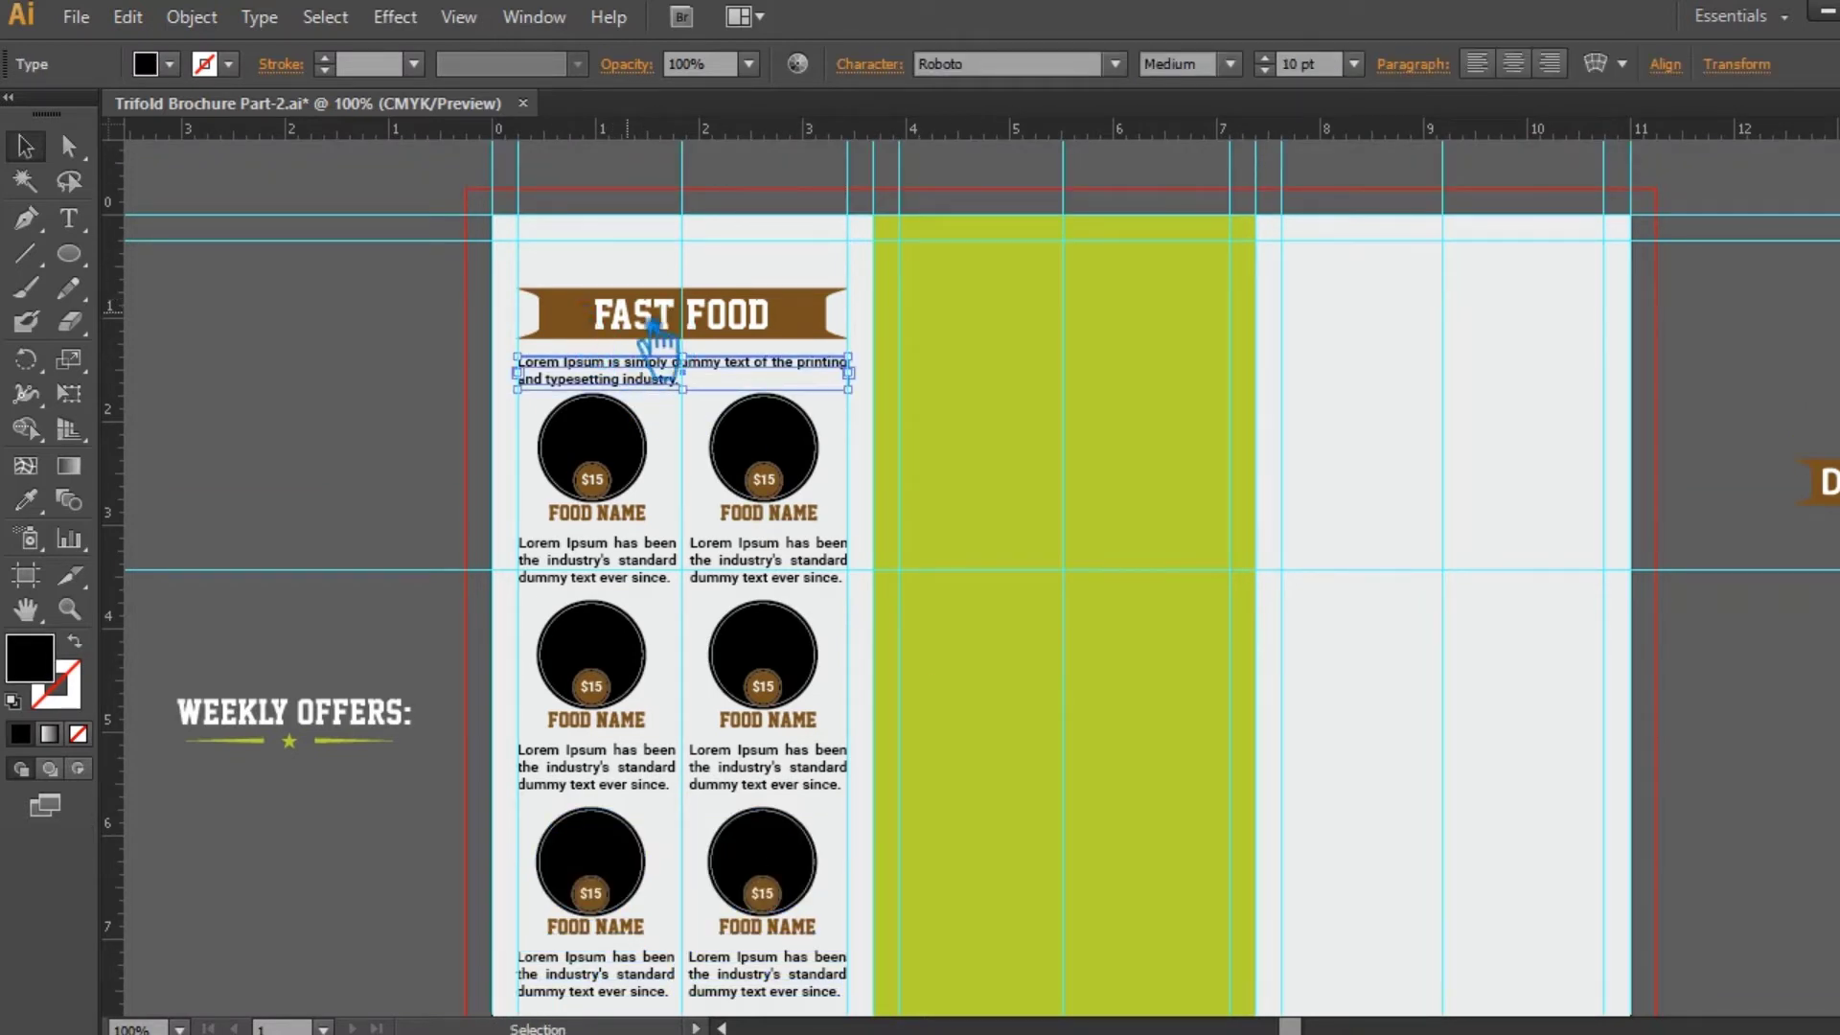
left_click(390, 342)
left_click(683, 275)
left_click(1013, 278, "shift")
left_click(1433, 337, "shift")
key("ctrl+g")
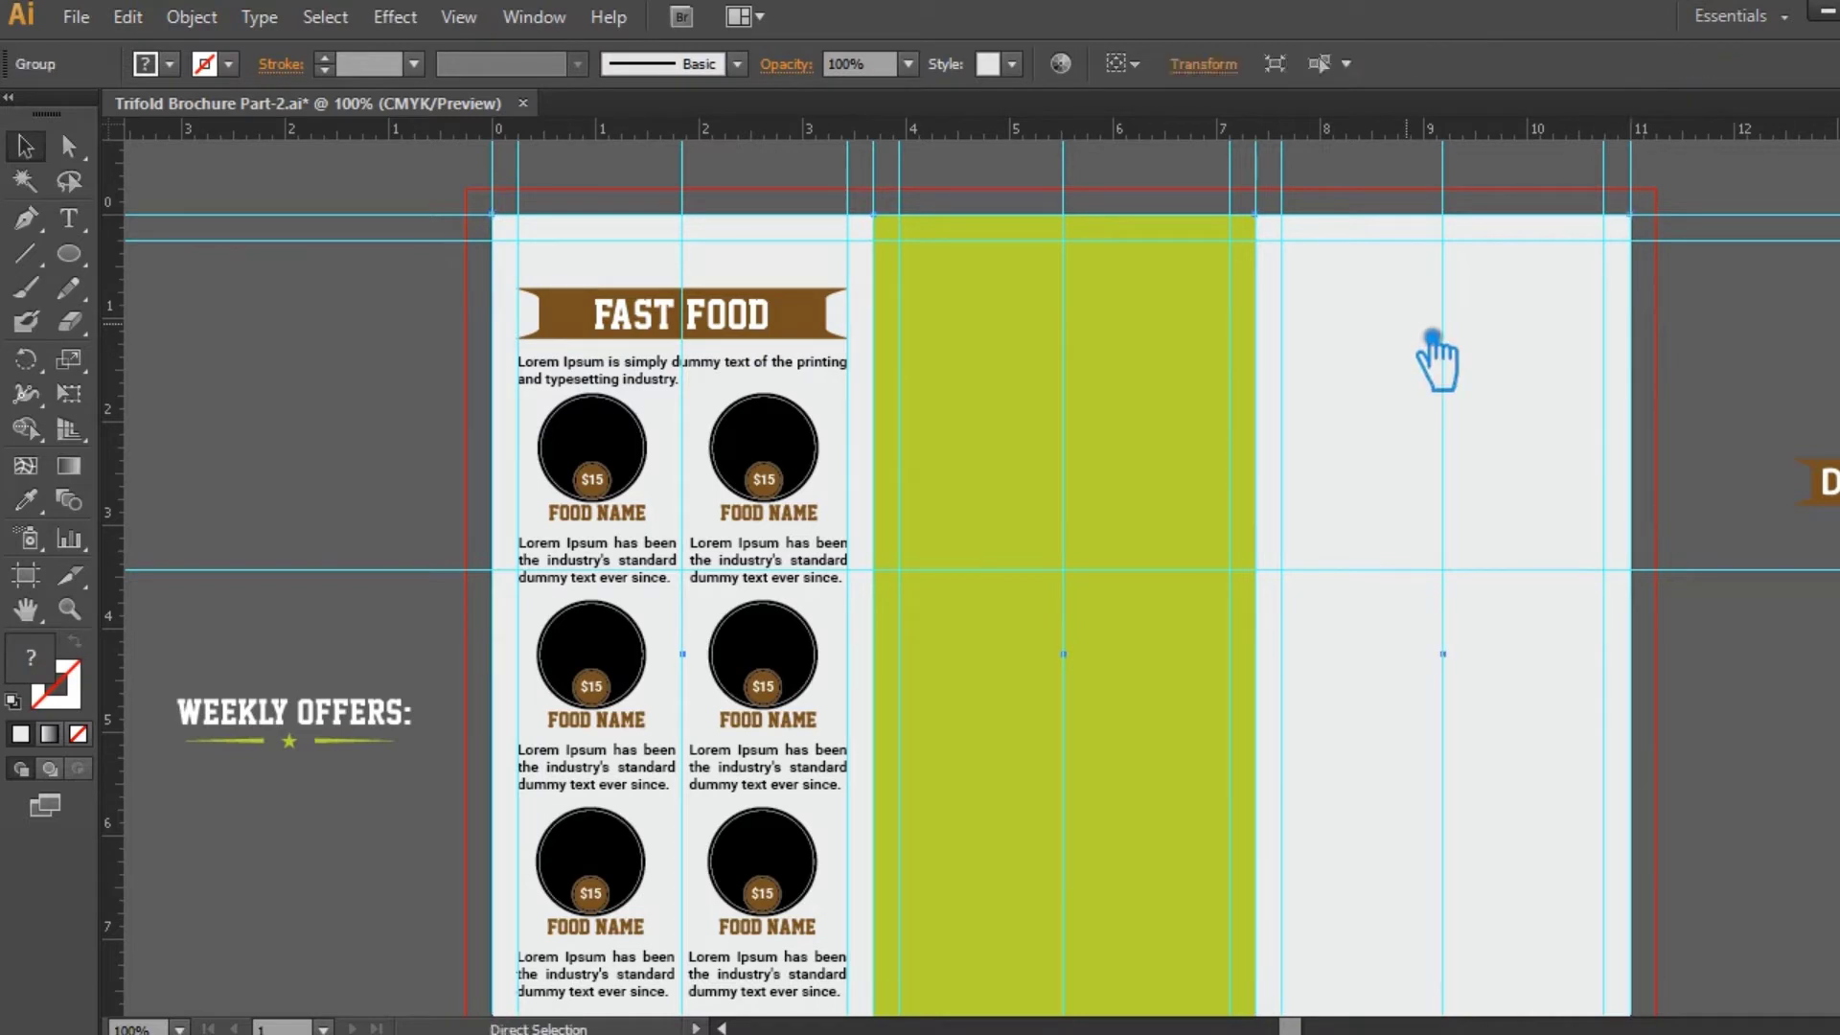
key("ctrl+2")
- Move the FAST FOOD ribbon heading up until its upper edge meets the panel's top margin guide
left_click(784, 314)
key("Up")
key("Up")
key("Up")
key("Up")
key("Up")
key("Up")
key("Up")
key("Up")
key("Up")
key("Up")
key("Up")
key("Up")
key("Up")
key("Up")
key("Up")
key("Up")
key("Up")
key("Up")
key("Up")
key("Up")
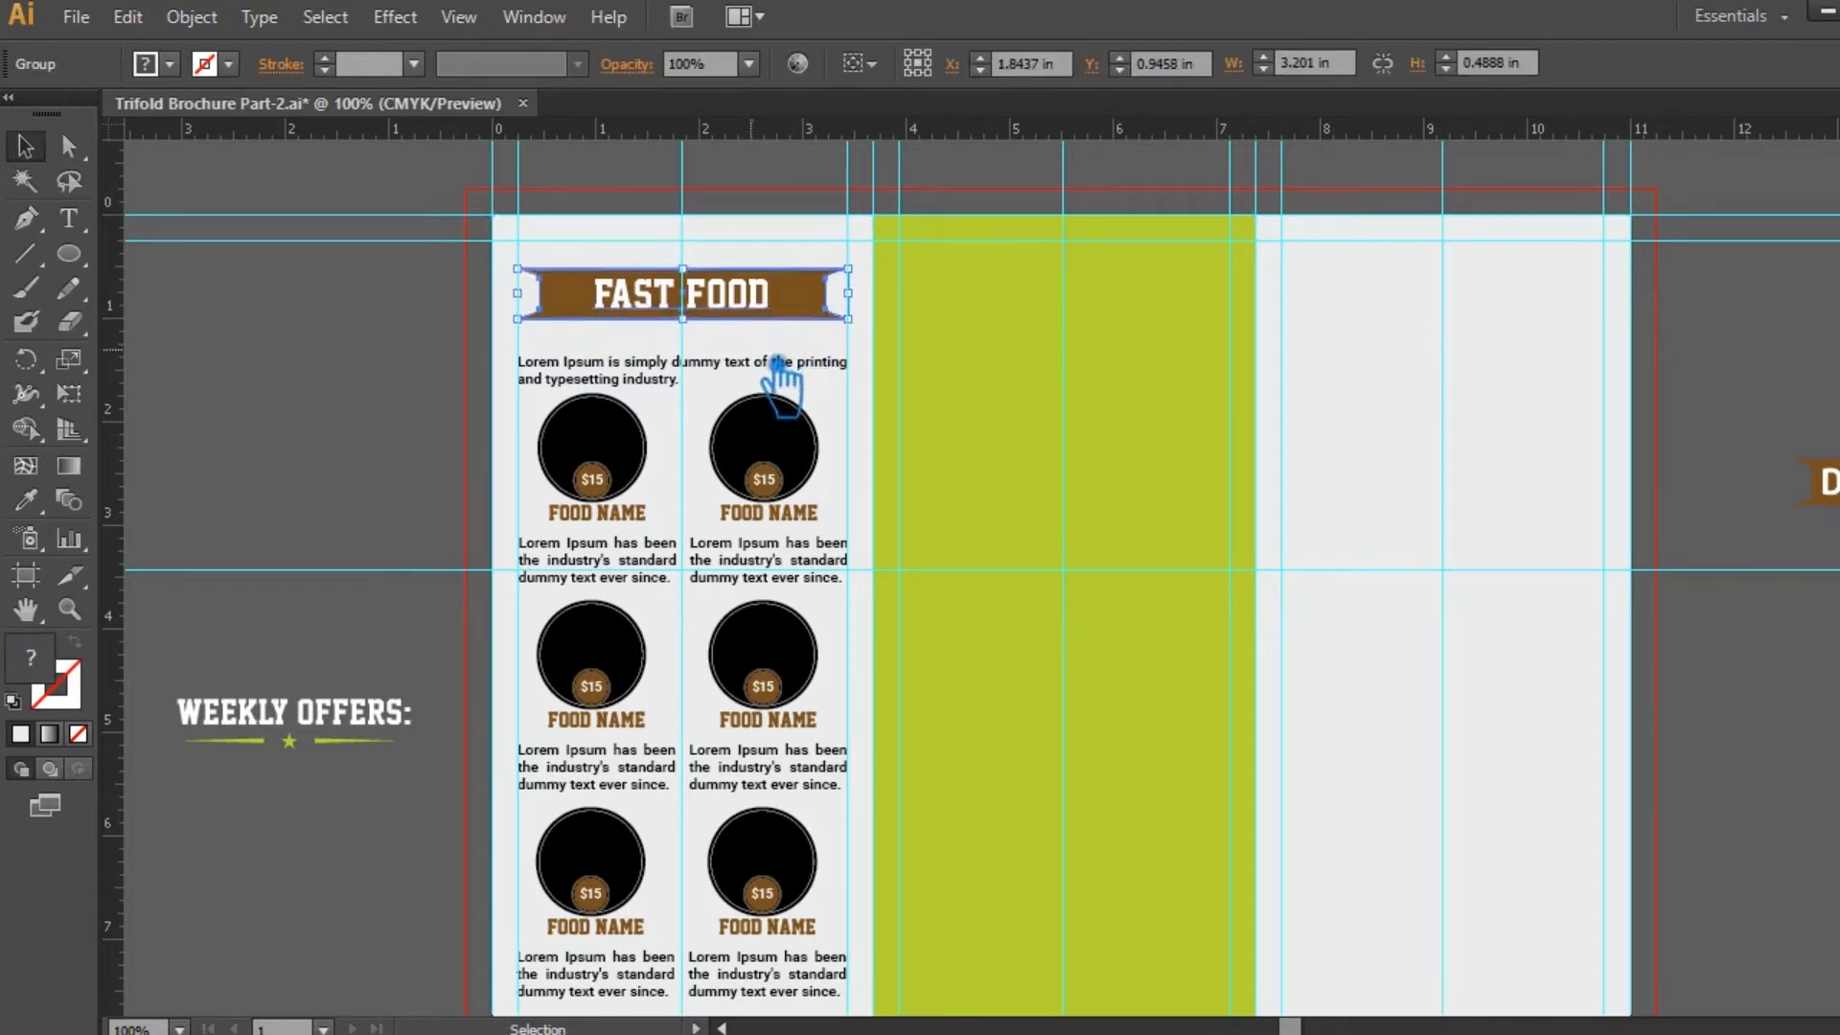
key("Up")
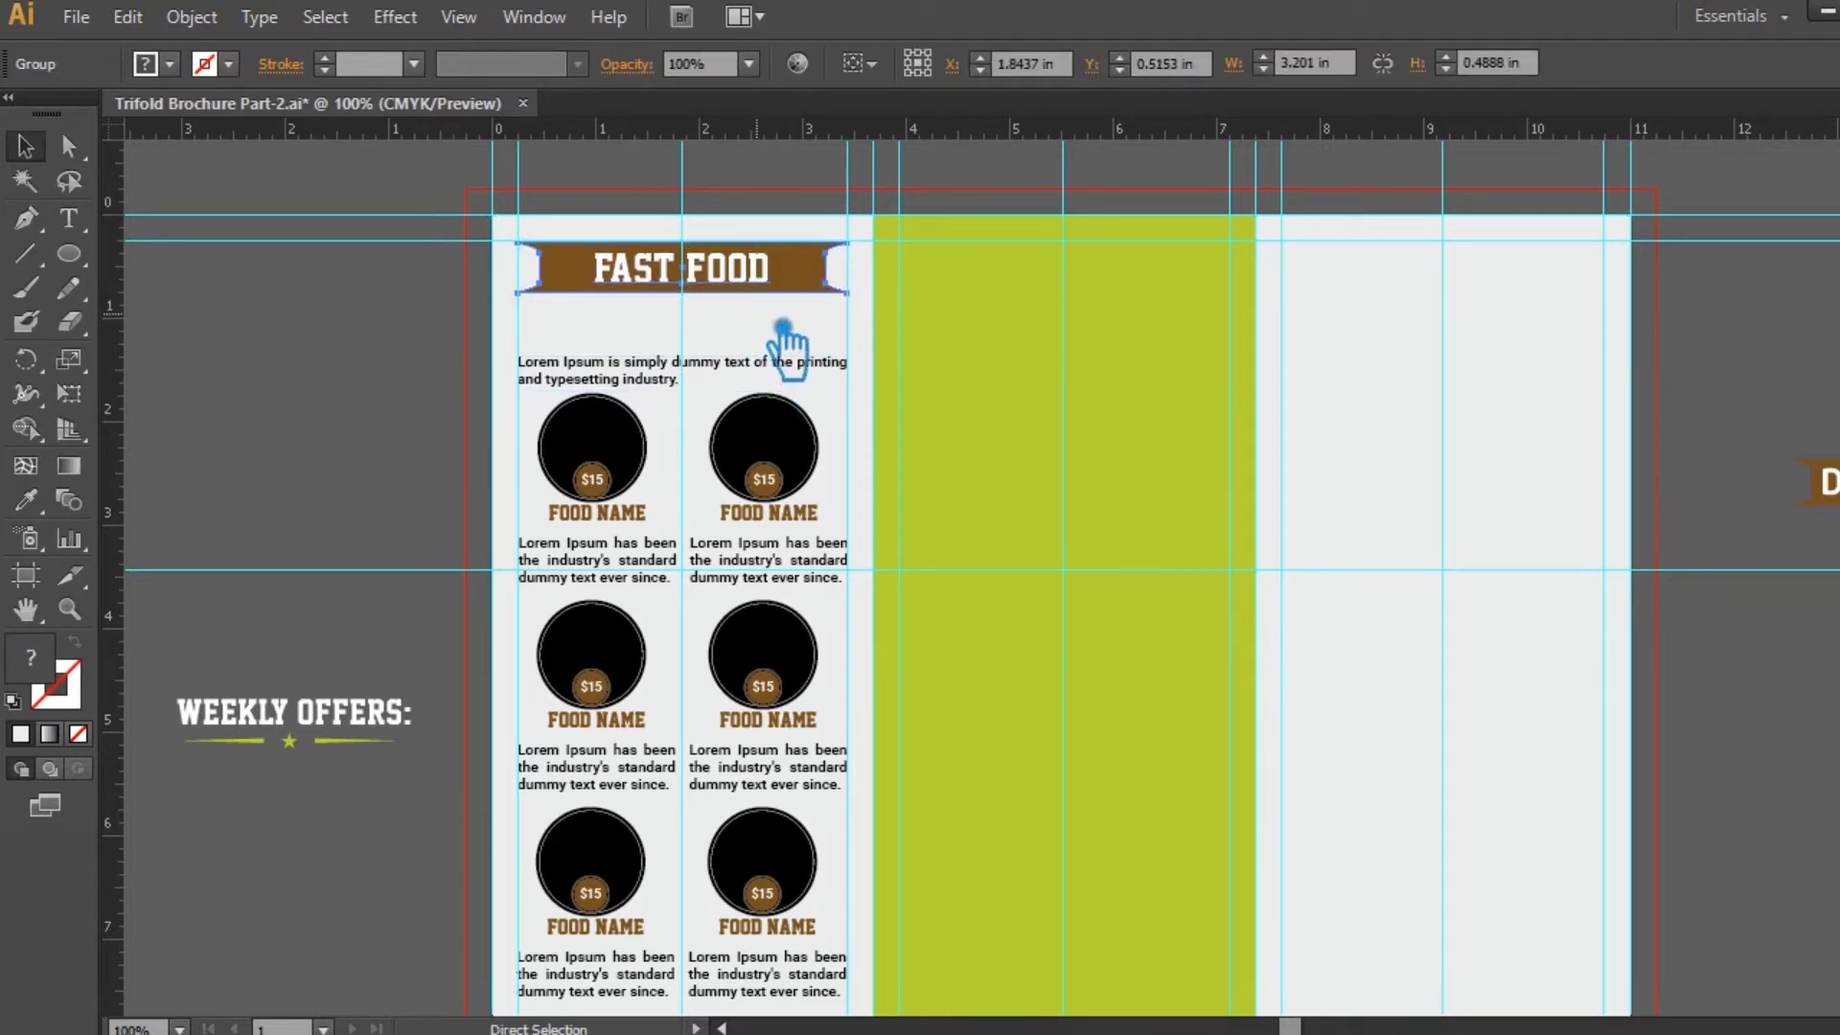
key("ctrl+plus")
key("ctrl+plus")
left_click_drag(944, 363, 1219, 828)
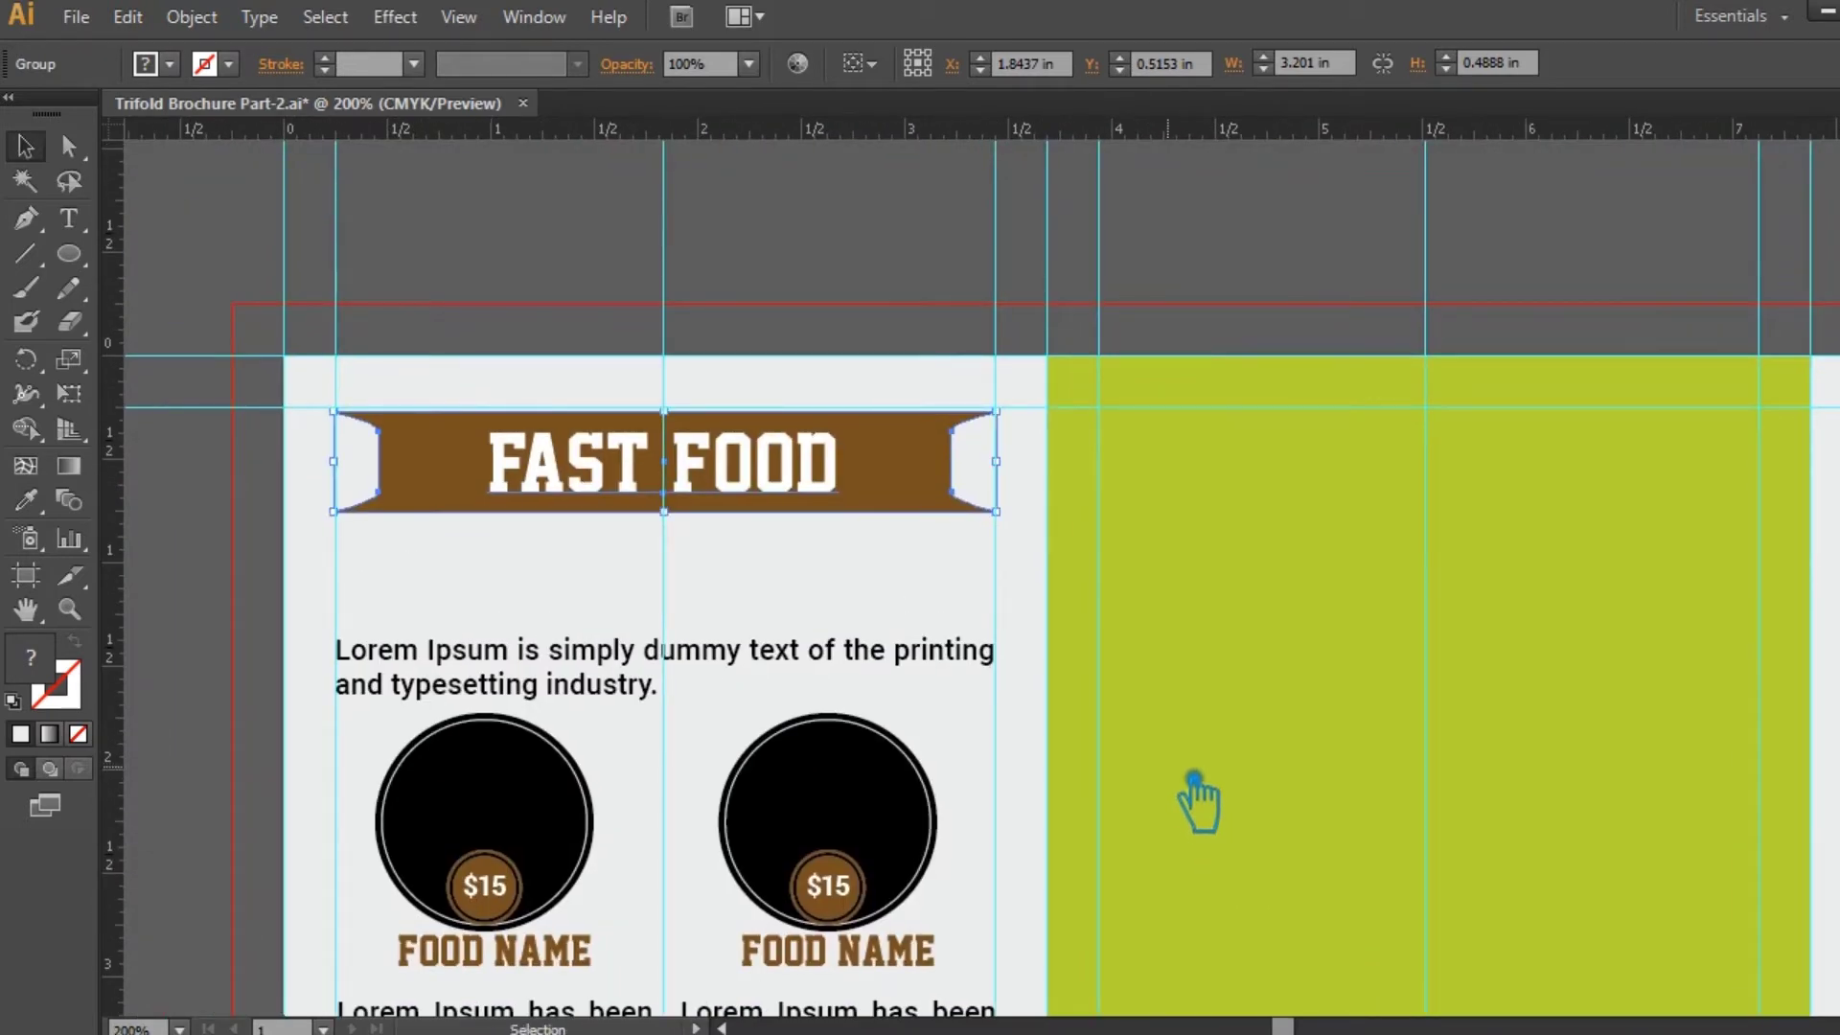
key("Up")
- Move the intro paragraph up to sit just beneath the FAST FOOD ribbon
left_click(684, 673)
key("Up")
key("Up")
key("Up")
key("Up")
key("Up")
key("Up")
key("Up")
key("Up")
key("Up")
key("Up")
key("Up")
key("Up")
key("Up")
key("Up")
key("Up")
key("Up")
key("Up")
key("Up")
key("Up")
key("Up")
key("Up")
key("Up")
key("Up")
key("Up")
key("Up")
key("Up")
key("Up")
key("Up")
key("Up")
key("Up")
key("Up")
- Extend the intro text frame downward to about 0.8 in tall, ending just above the picture circles
key("t")
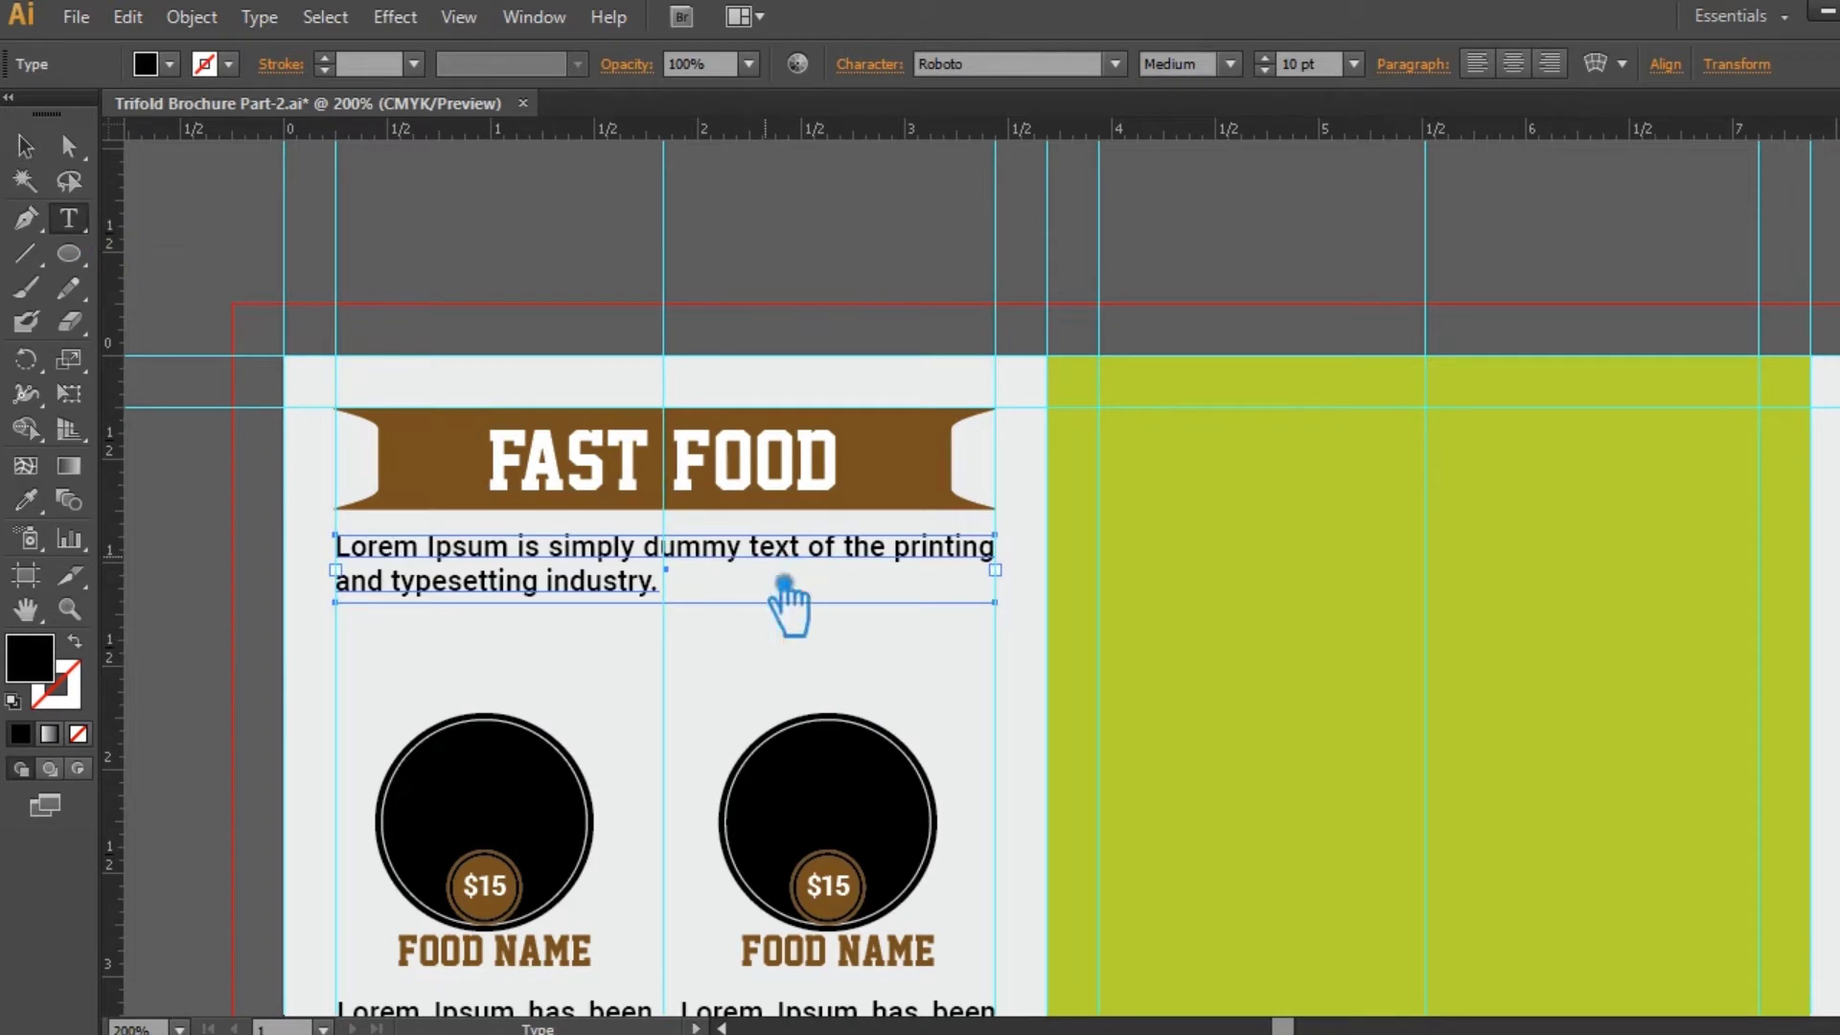
key("v")
left_click_drag(697, 616, 667, 714)
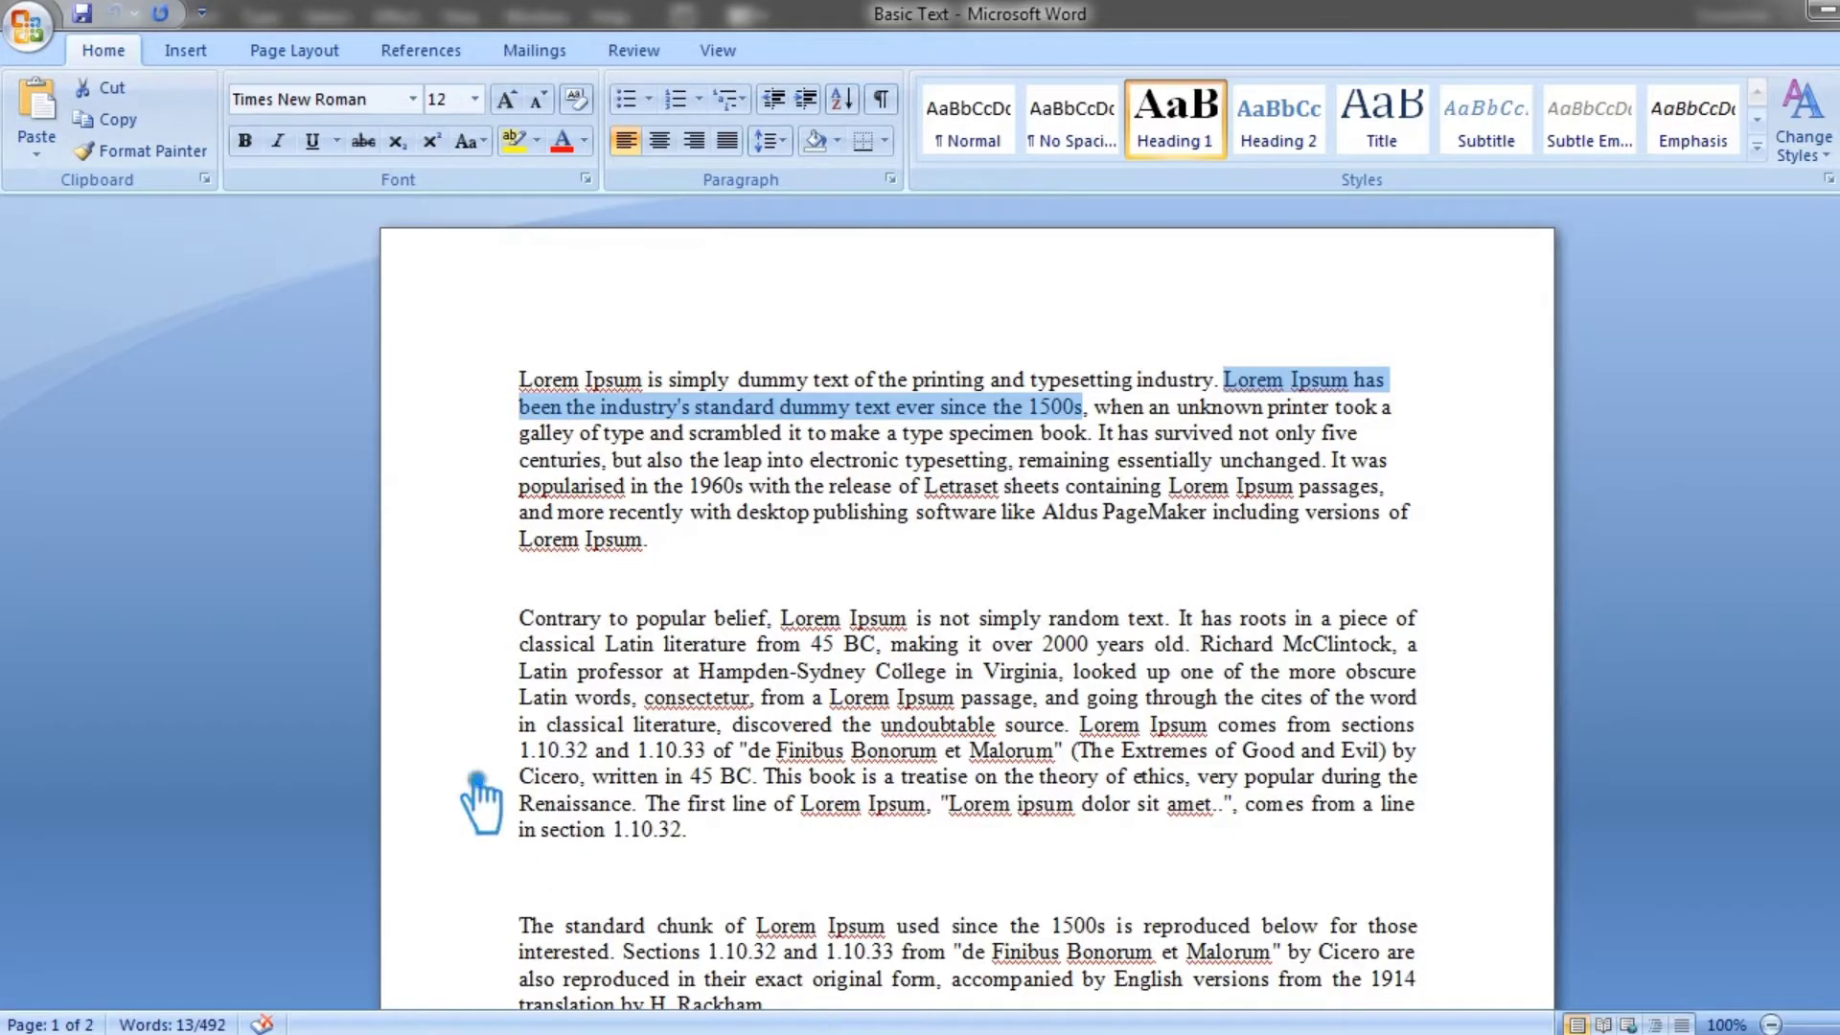
- In the Basic Text document in Word, copy the passage from "Contrary to popular belief" through "2000 years old."
mouse_move(546, 623)
left_mouse_down()
mouse_move(806, 690)
mouse_move(1080, 678)
mouse_move(519, 625)
left_mouse_up()
key("ctrl+c")
left_click(1091, 676)
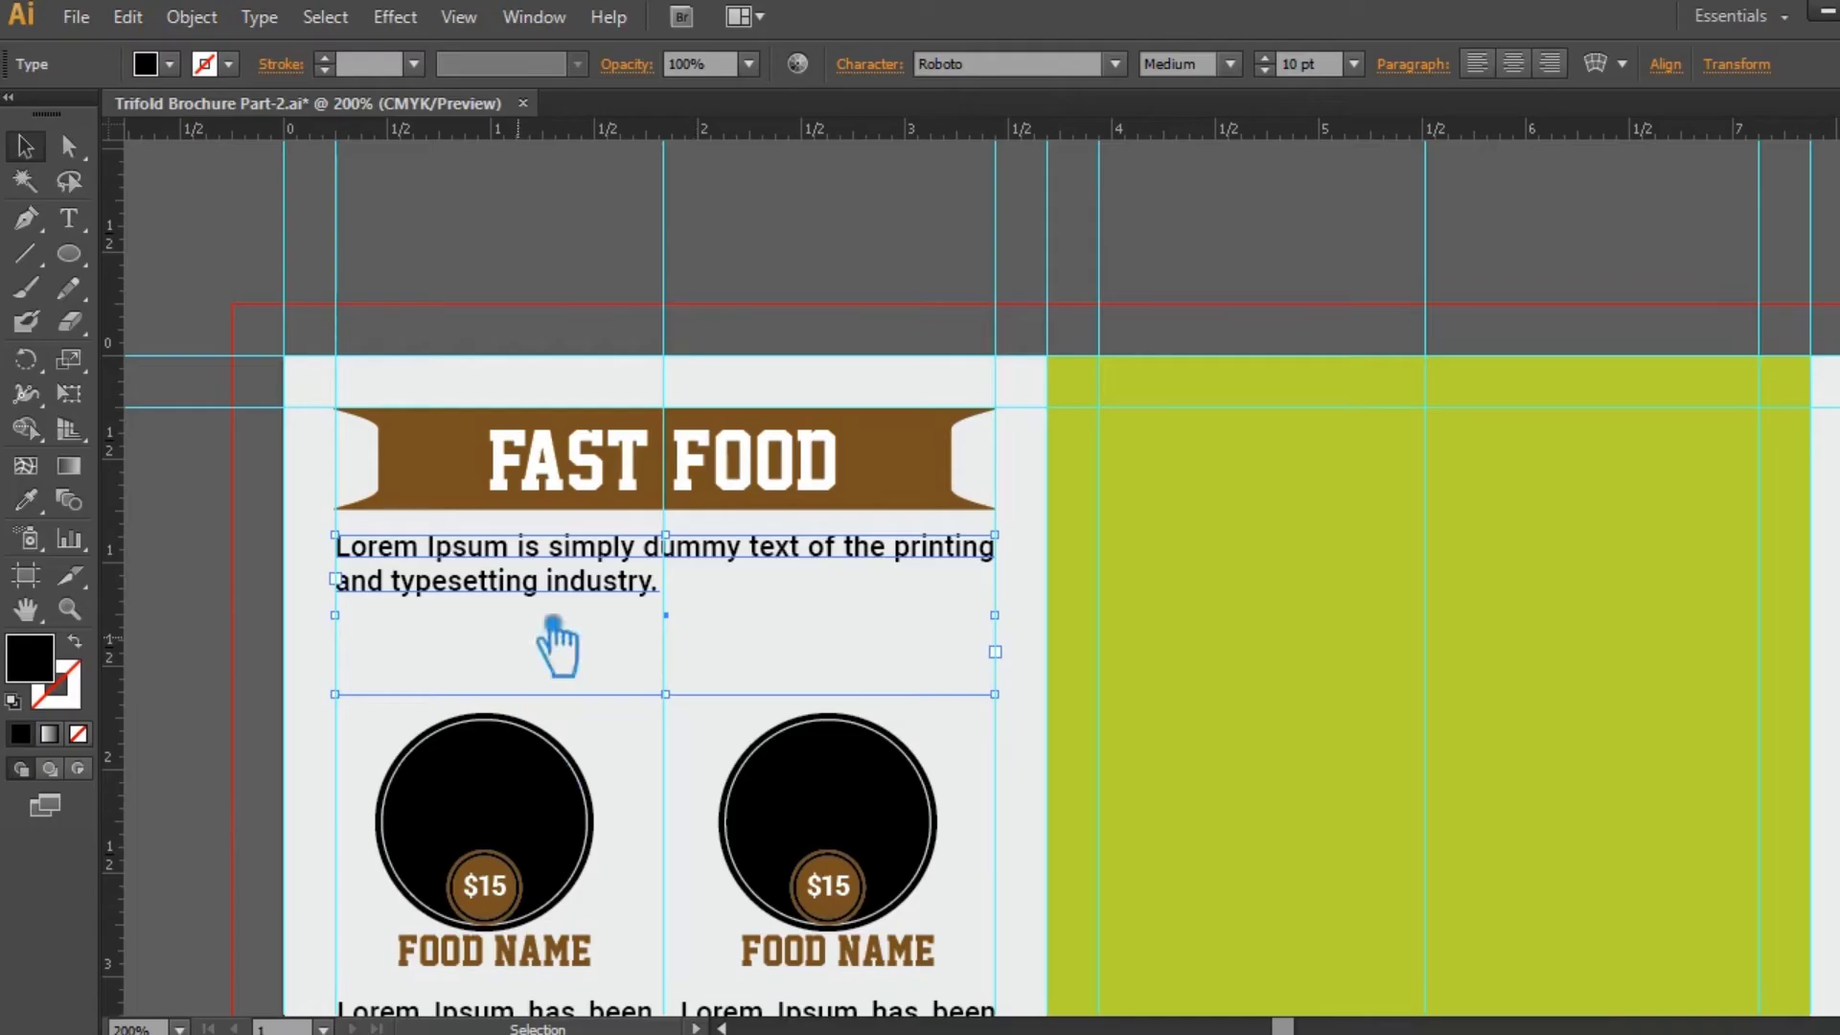
- Back in Illustrator, replace the intro paragraph's text with the copied "Contrary to popular belief" passage
key("t")
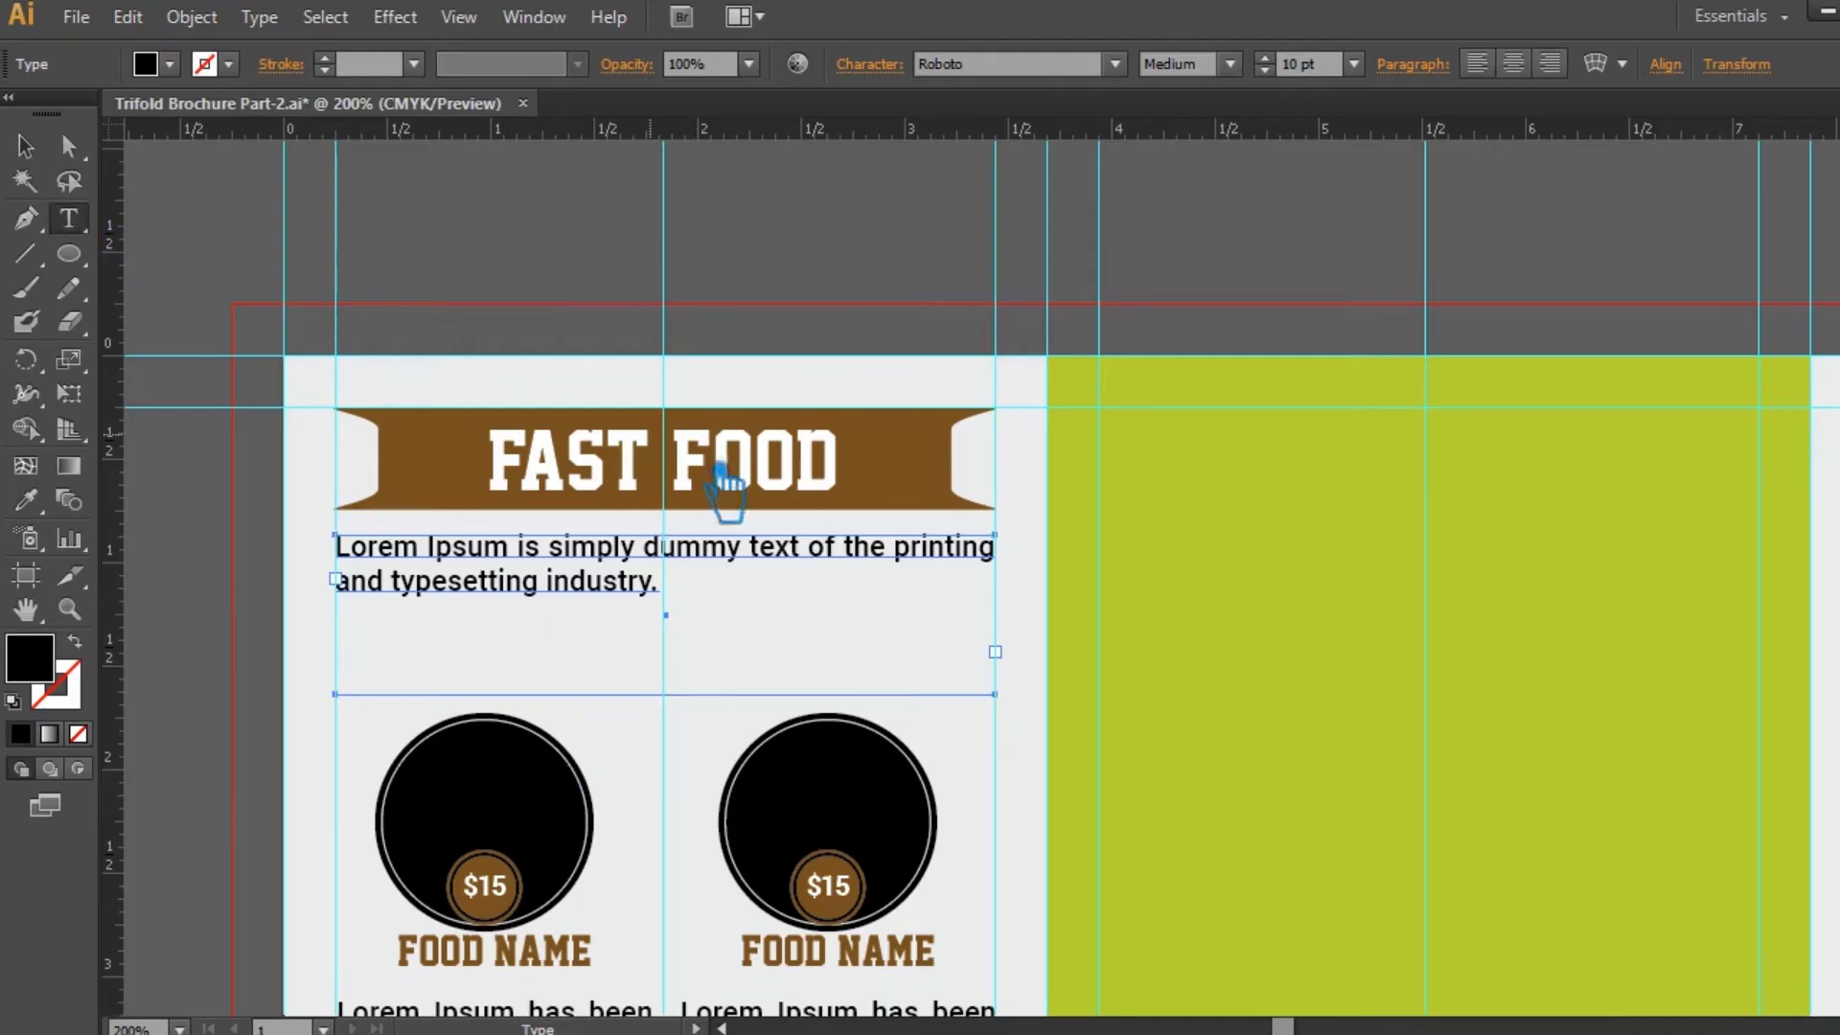
left_click_drag(687, 599, 287, 580)
key("ctrl+v")
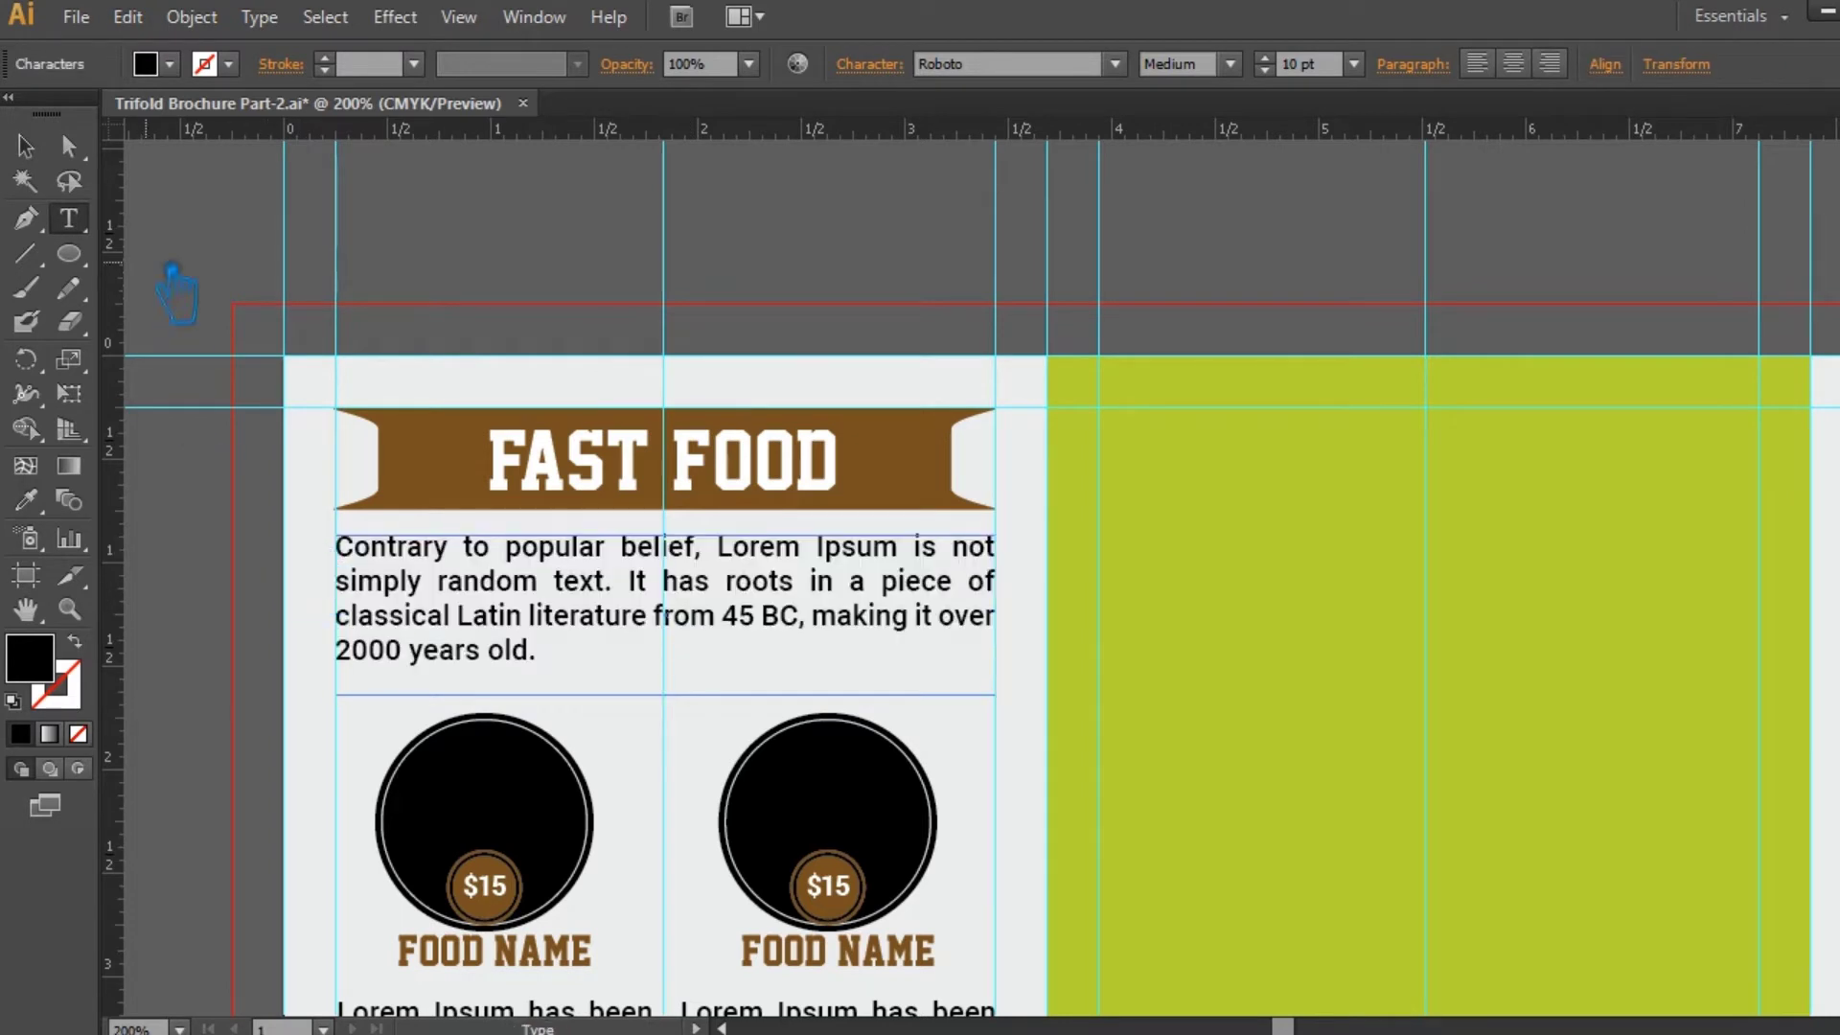
- Shorten the intro text frame to fit its text and nudge it down slightly below the ribbon, saving the file
left_click(26, 181)
left_click_drag(666, 693, 675, 668)
key("Down")
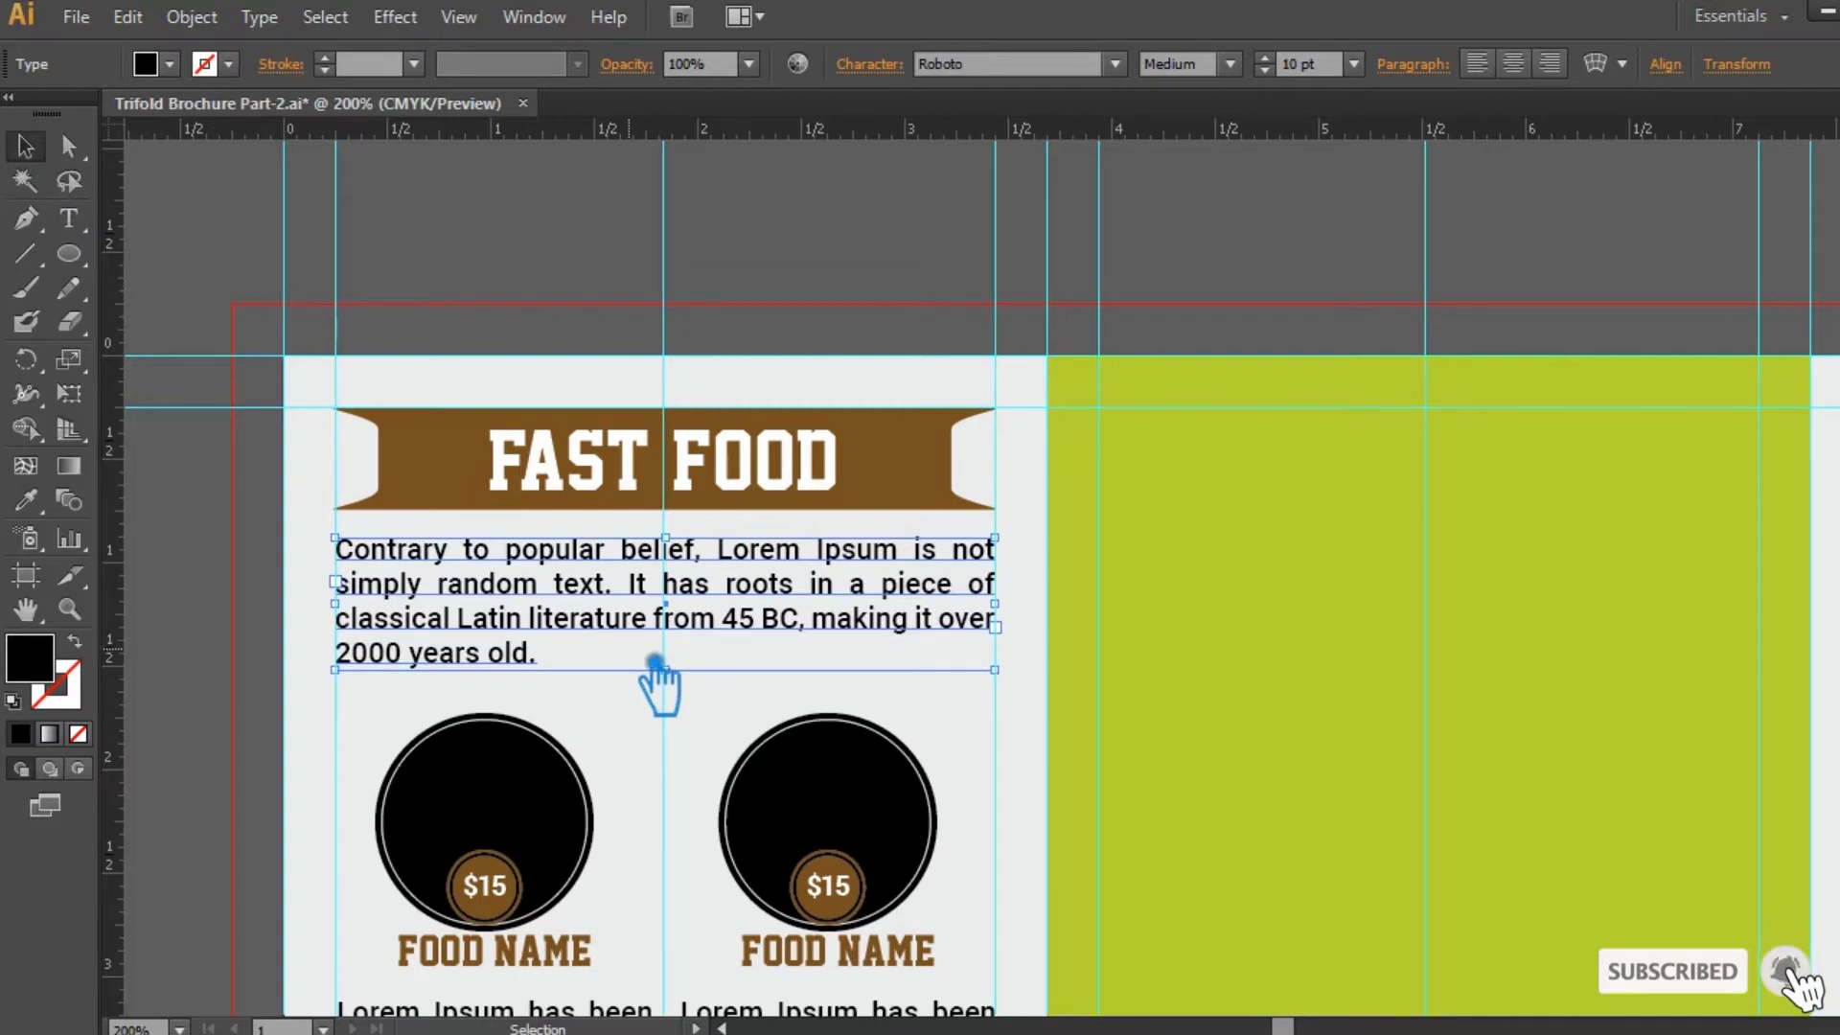
key("Down")
left_click(680, 722)
key("ctrl")
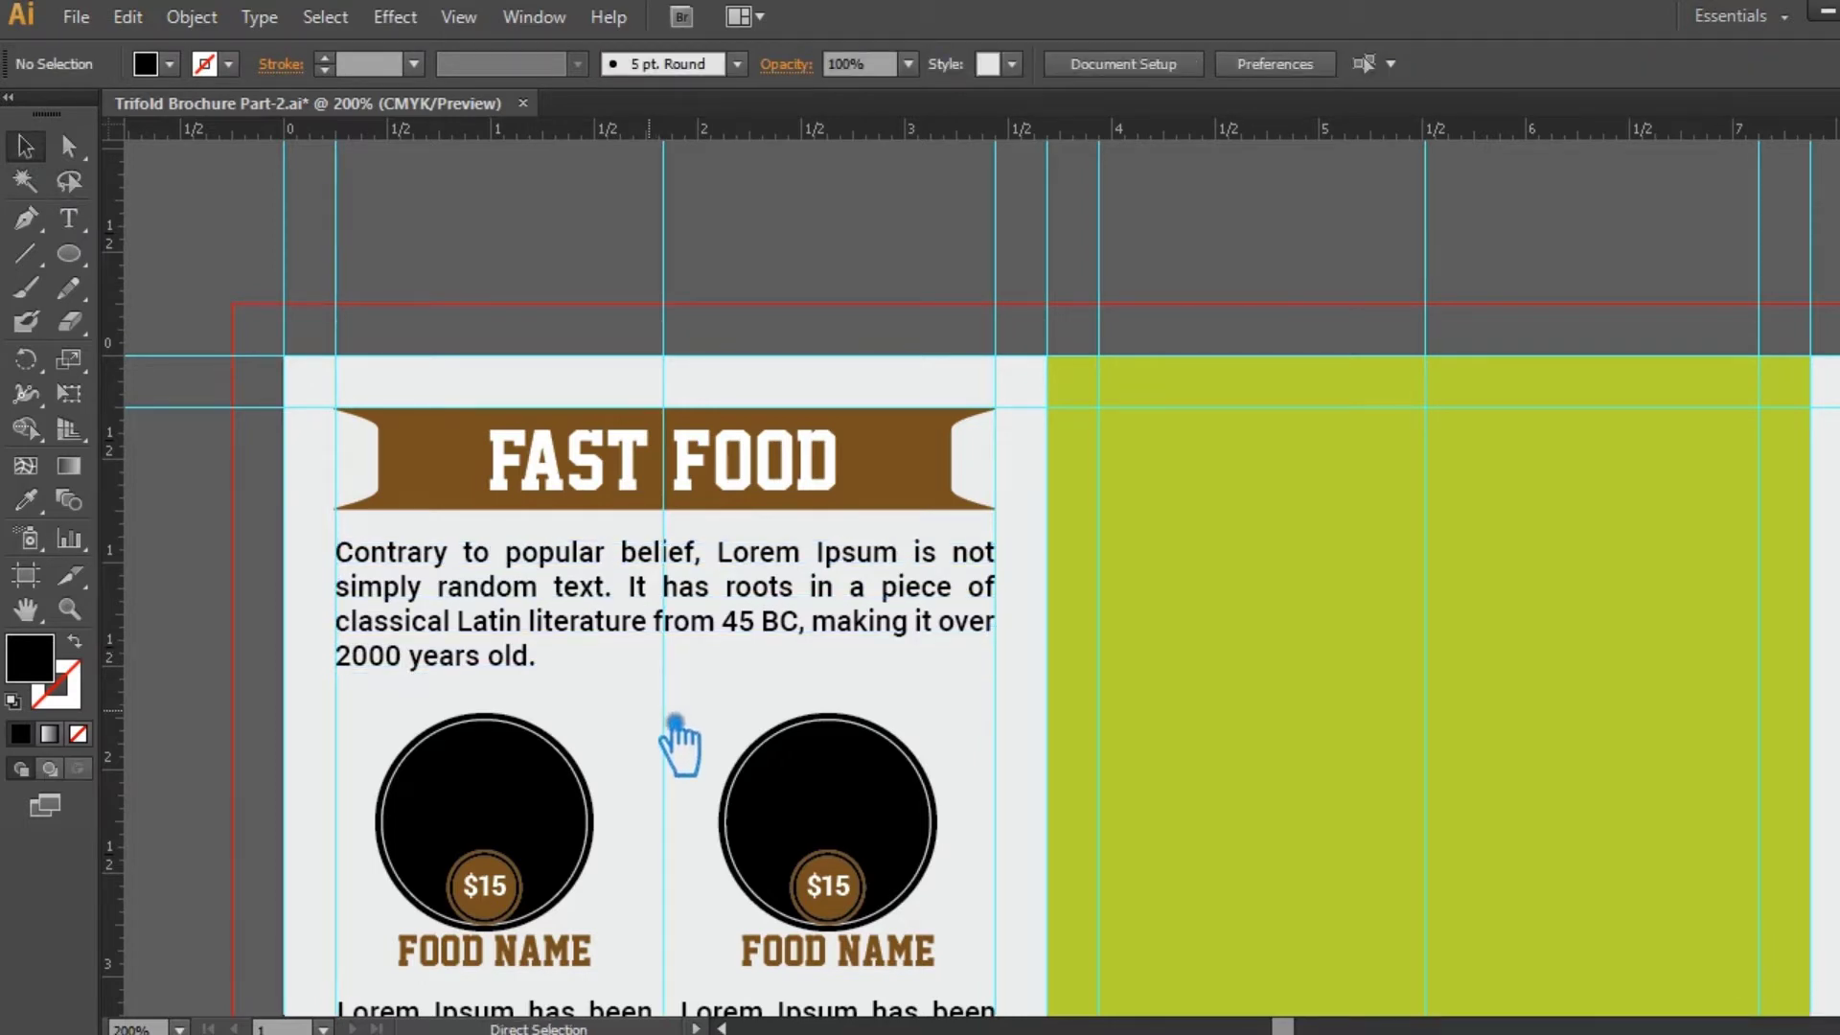
- Ungroup the food entry in the first row's second column
key("ctrl+1")
left_click_drag(1044, 815, 1099, 688)
key("ctrl+plus")
key("ctrl+plus")
key("ctrl+plus")
key("ctrl+plus")
left_click_drag(1052, 628, 1215, 626)
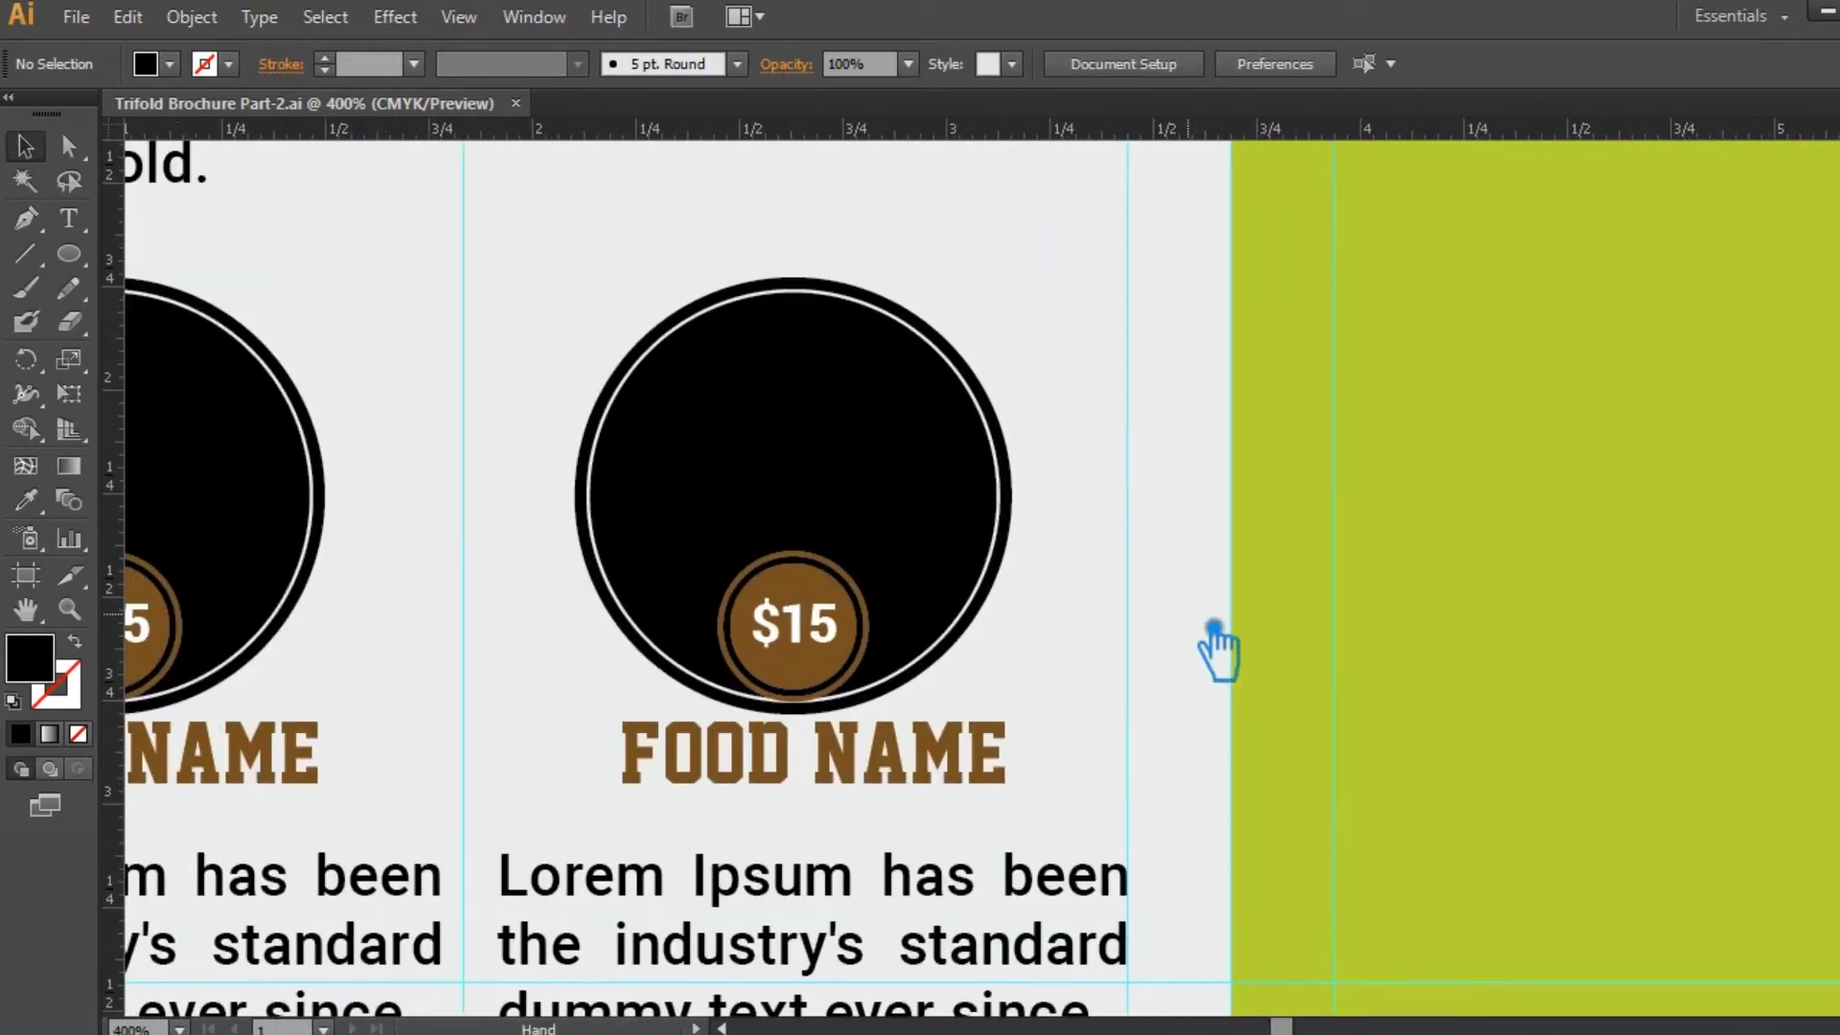
left_click(1013, 490)
right_click(1013, 491)
left_click(1102, 658)
left_click(1138, 446)
- Ungroup the food entry in the first row's first column
left_click_drag(879, 414, 1406, 460)
left_click(778, 441)
right_click(778, 440)
left_click(866, 603)
left_click(896, 394)
- Copy the first entry's white-lined outer ring in place and enlarge the copy to form a second ring around it
left_click(815, 410)
key("a")
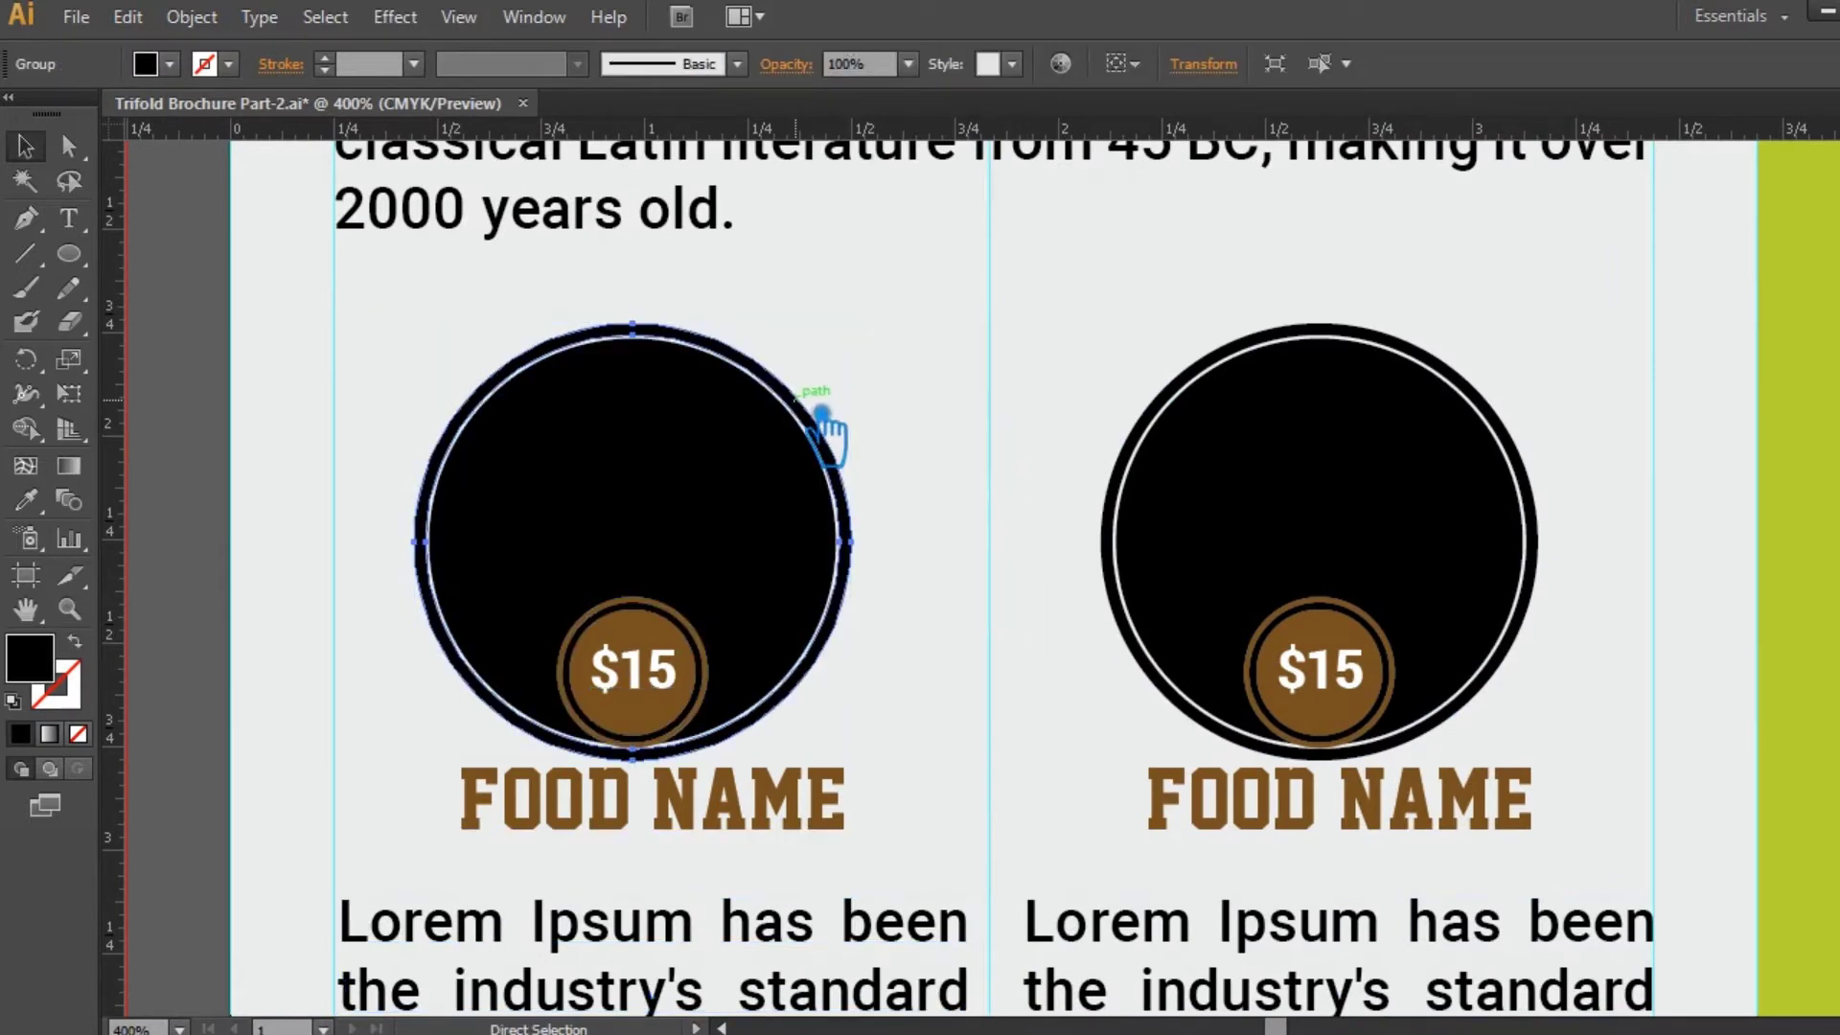
key("ctrl+c")
key("ctrl+f")
left_click_drag(851, 324, 874, 300)
left_click(917, 378)
- Shift the first entry's rings, black circle and price badge slightly up, clear of the FOOD NAME heading
left_click_drag(906, 674, 370, 556)
key("Up")
key("Up")
key("Up")
key("Up")
key("Up")
key("Up")
key("Up")
key("Up")
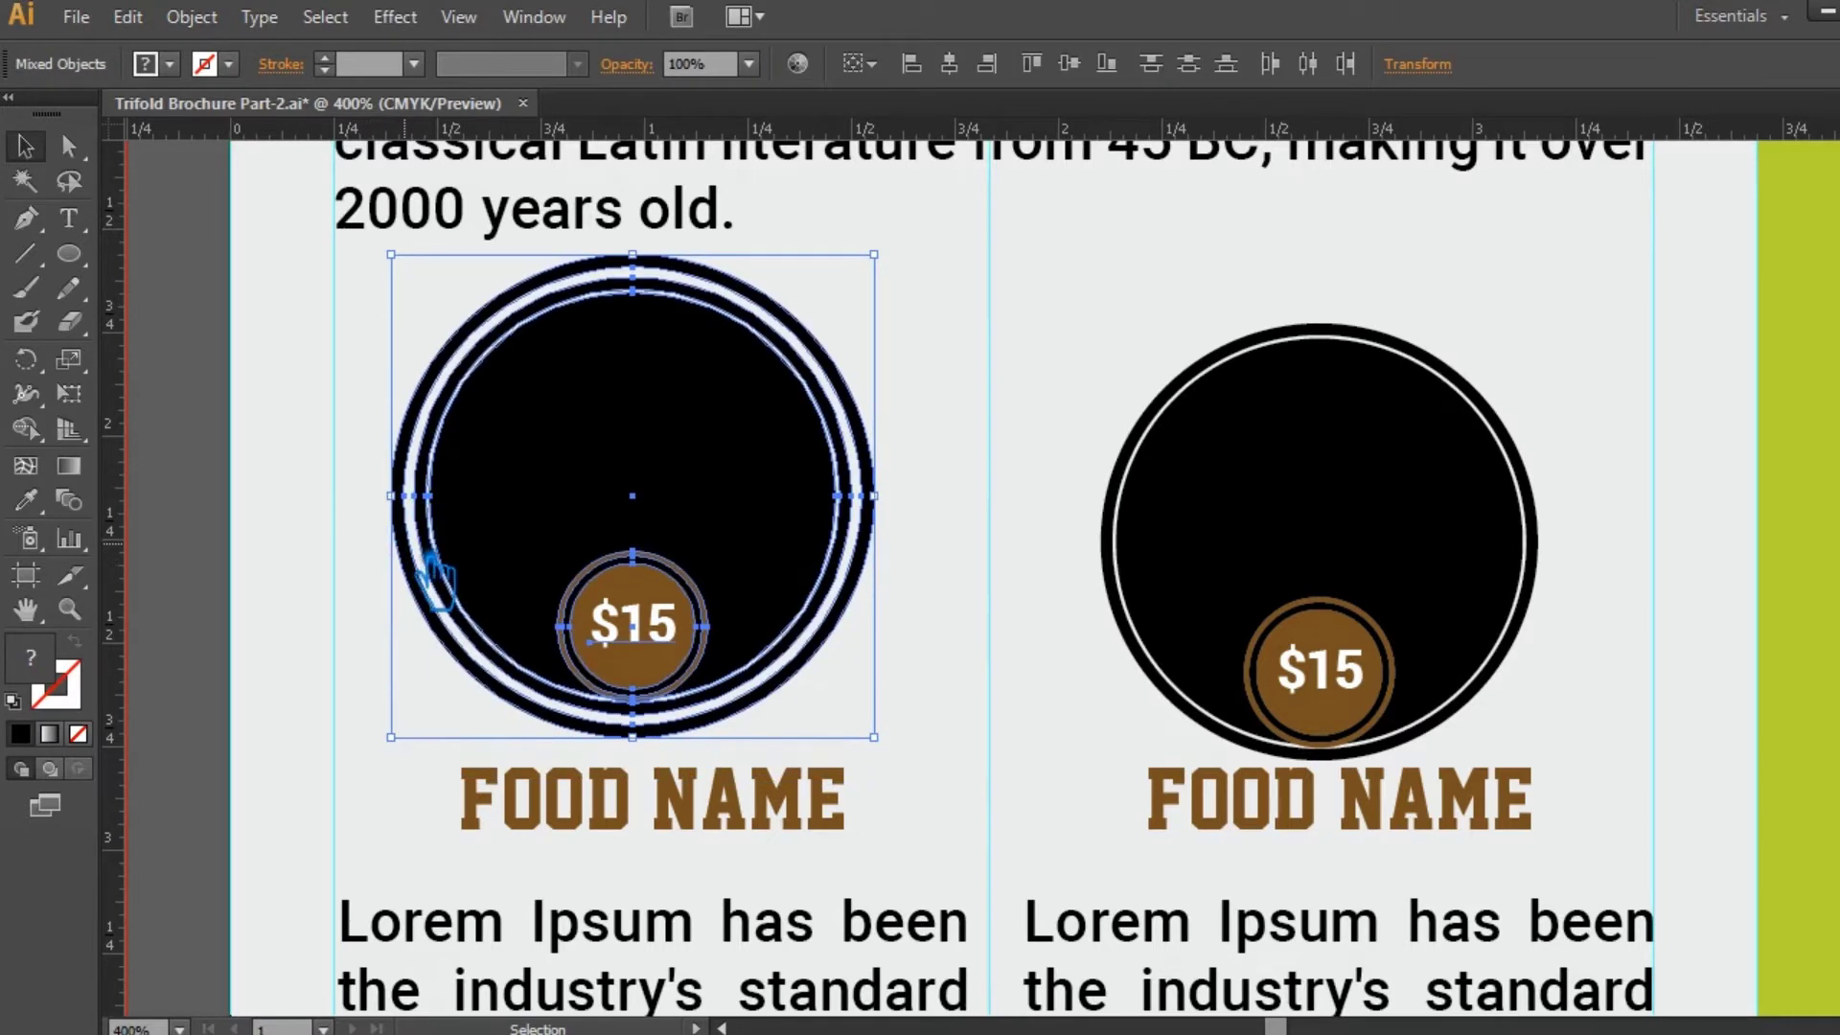
key("Down")
key("Down")
key("Down")
key("Down")
key("Down")
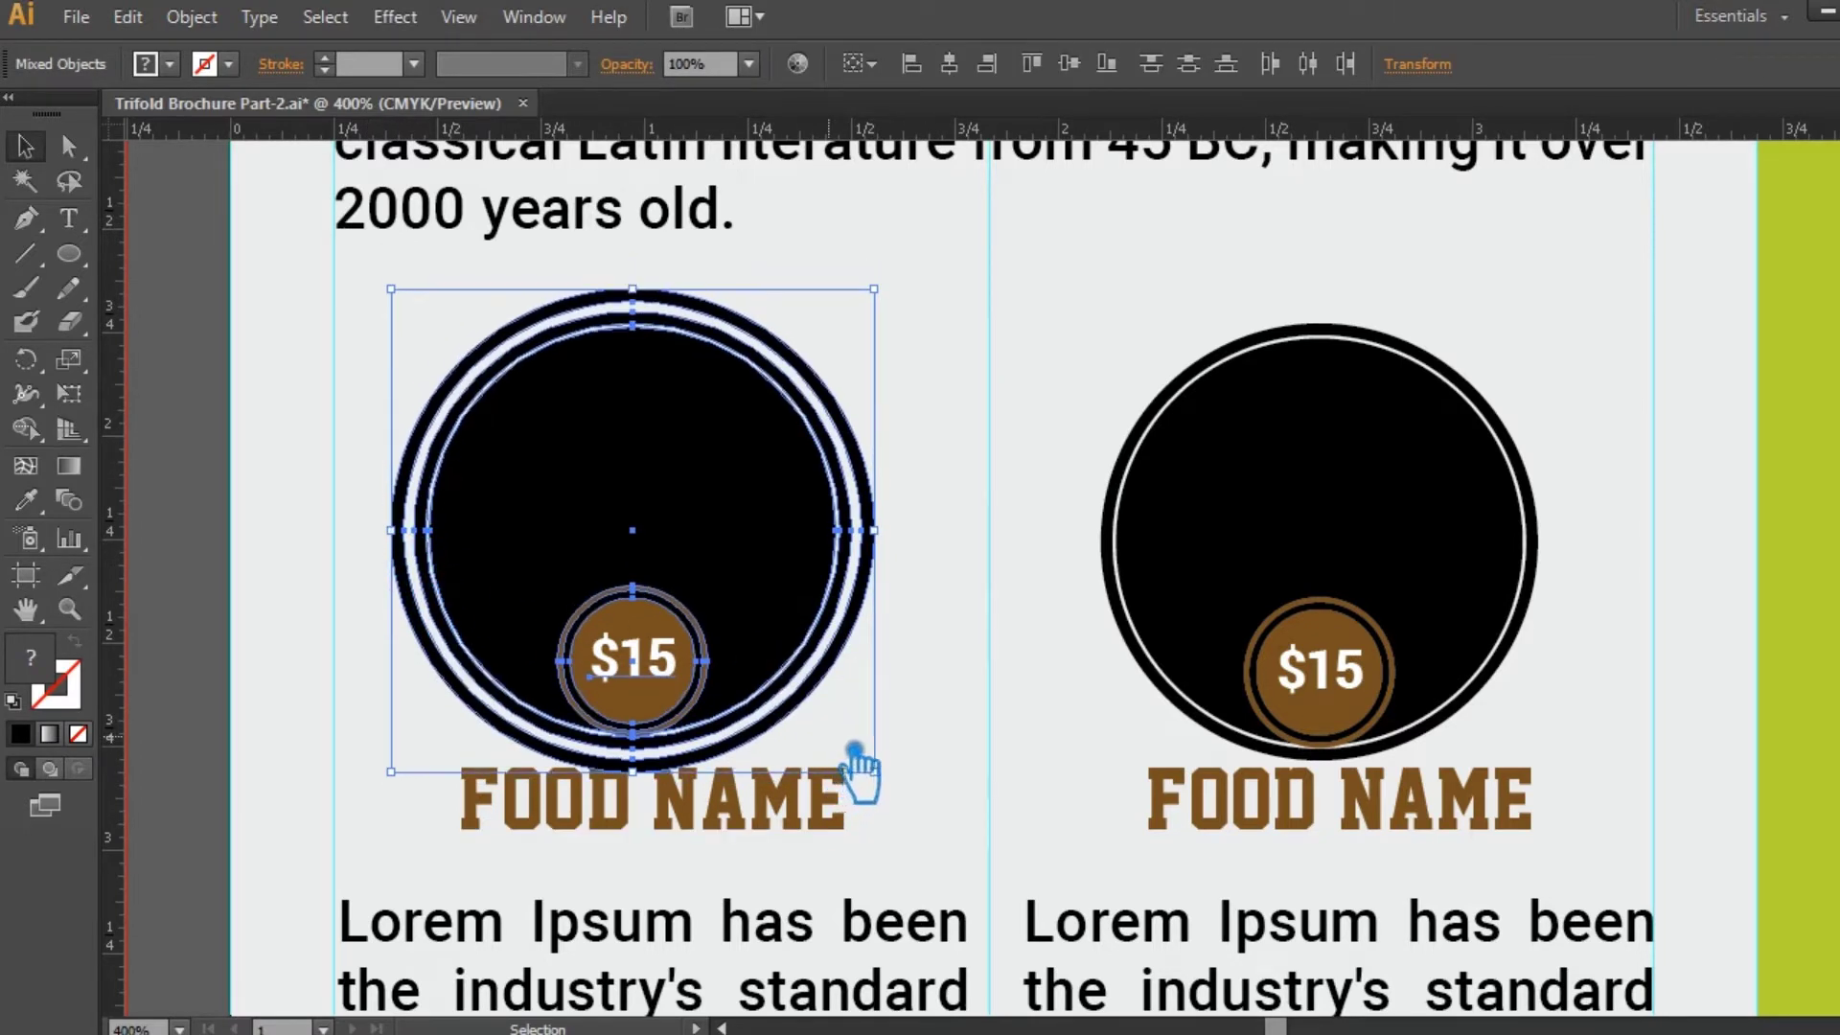
left_click(936, 723)
- Delete the old entry in the first row's second column and all entries in the two rows below
left_click(1281, 699)
key("Delete")
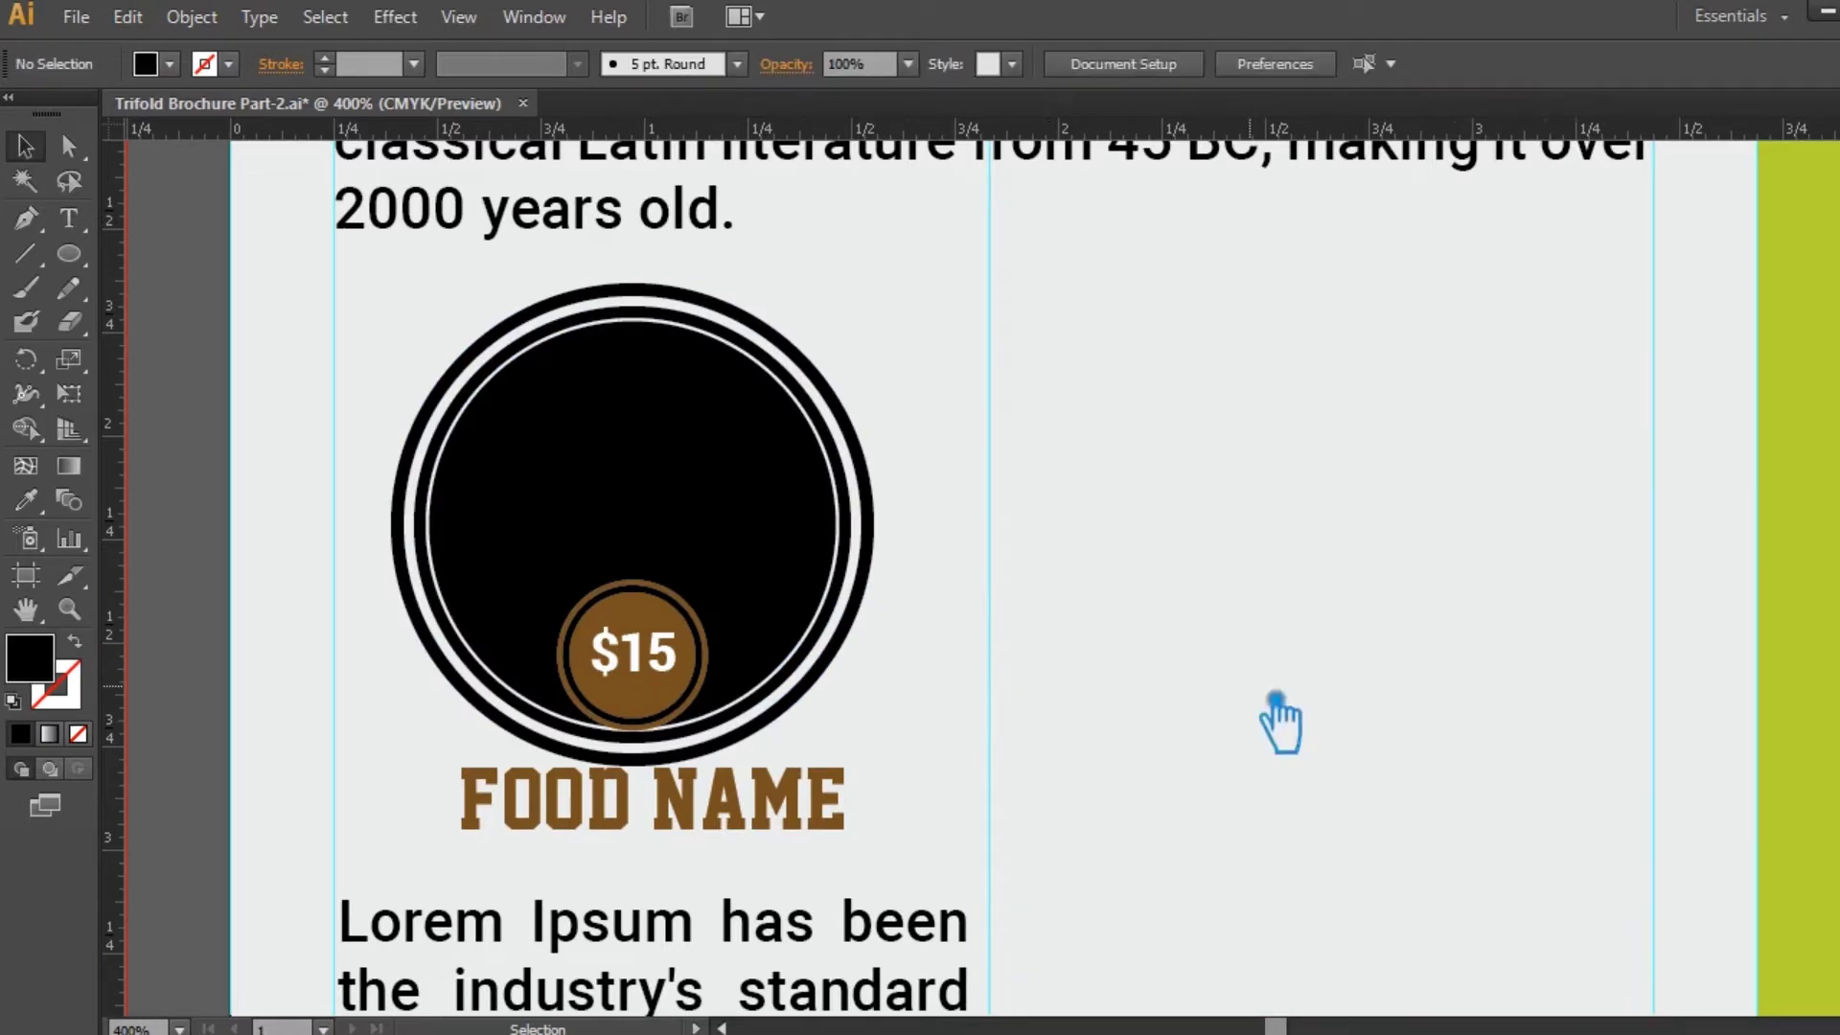
scroll(1071, 757, "down", 1)
key("ctrl+minus")
key("ctrl+minus")
left_click_drag(1018, 851, 686, 468)
left_click(1092, 675)
key("ctrl+minus")
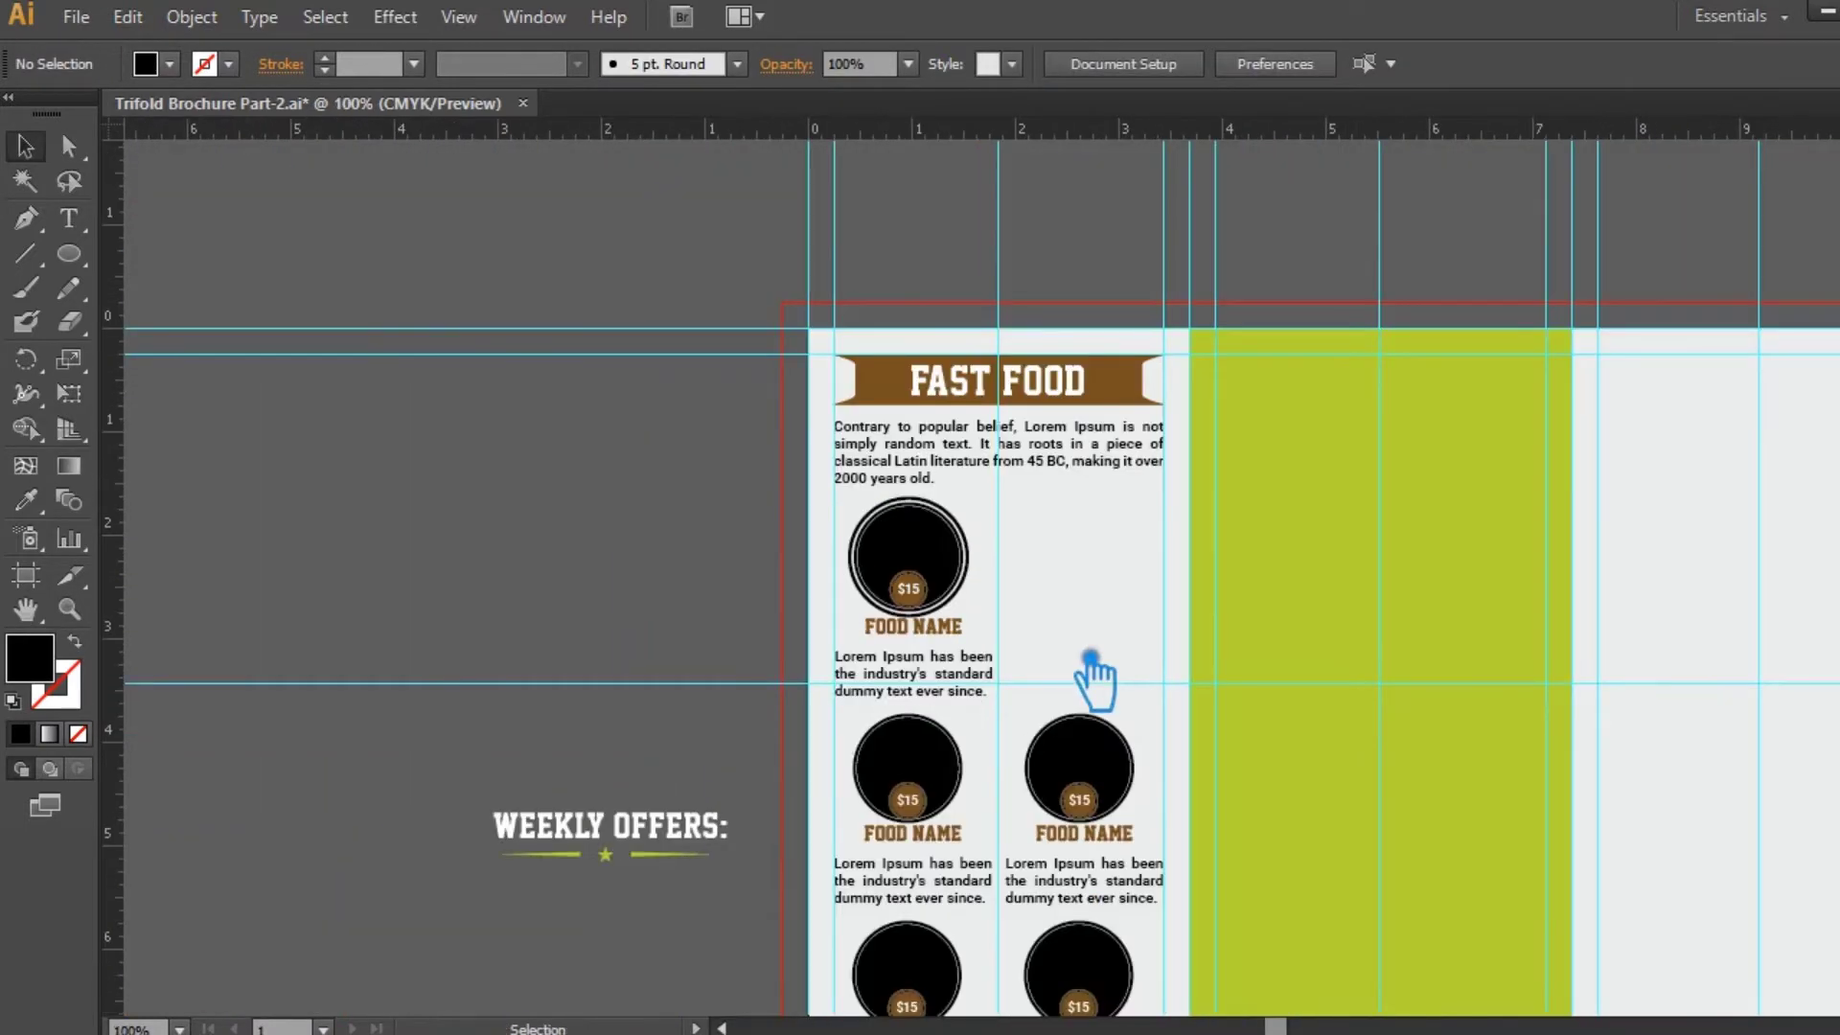
left_click_drag(1091, 659, 938, 435)
left_click_drag(998, 926, 770, 524)
key("Delete")
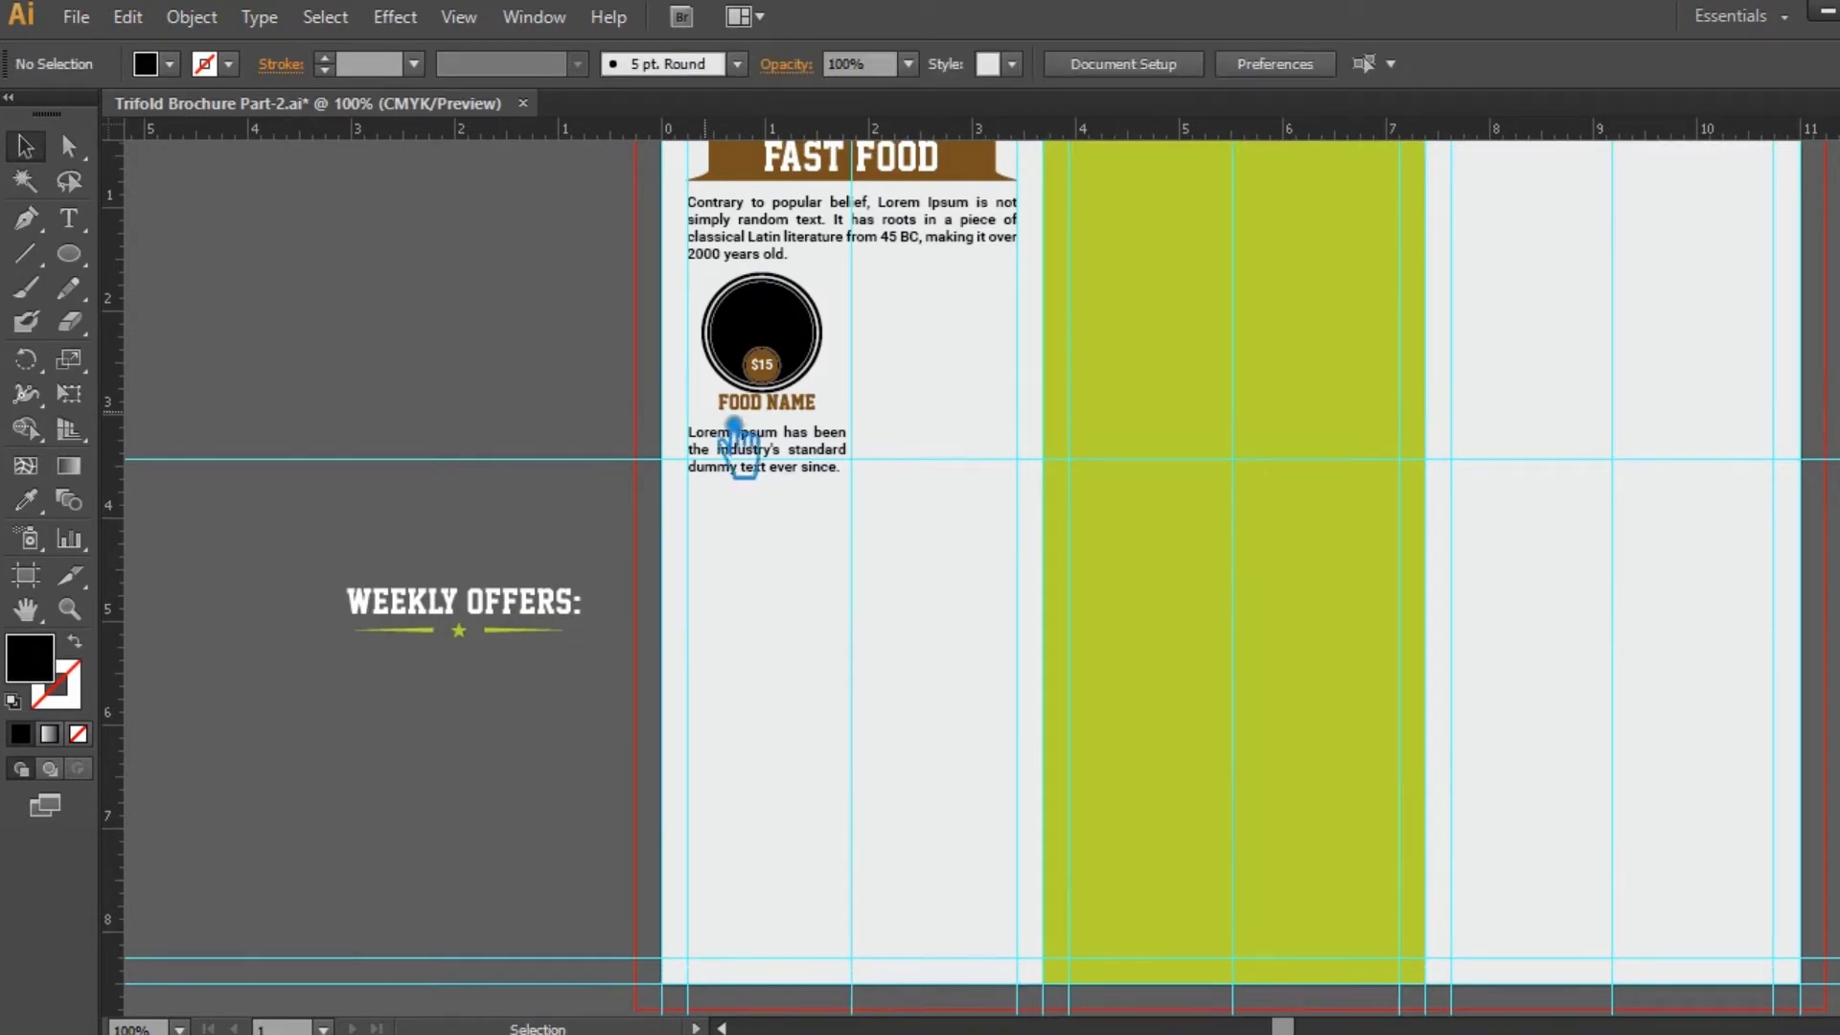
- Group the remaining food entry and duplicate it into the second column, aligned with the panel's inner margin guide
left_click(740, 429)
left_click_drag(1012, 472, 916, 710)
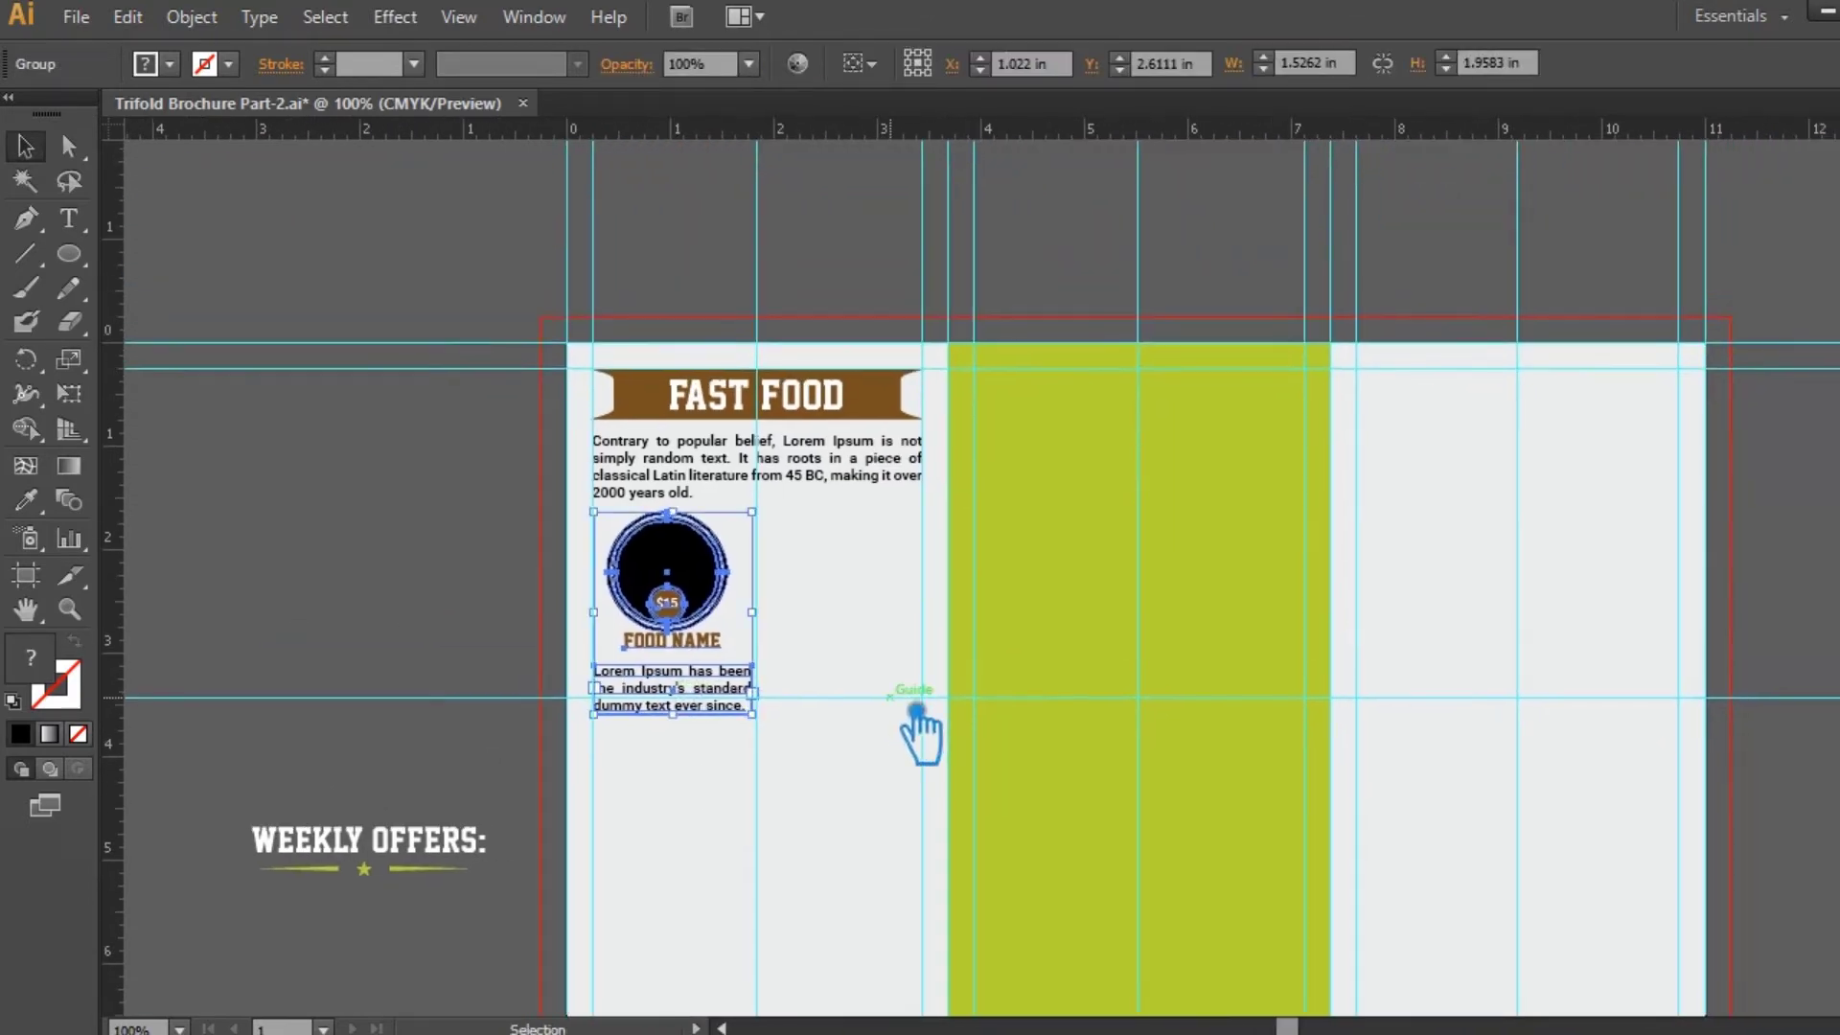
key("ctrl+plus")
key("ctrl+plus")
key("ctrl+plus")
left_click_drag(657, 785, 1092, 712)
left_click_drag(585, 803, 1094, 813)
left_click_drag(275, 414, 1057, 656)
- Nudge both food entries down below the intro paragraph and group them as one row
key("Down")
key("Down")
key("Down")
key("Down")
key("Down")
key("Down")
key("Down")
key("Down")
key("Down")
key("Down")
key("Up")
key("Up")
key("Up")
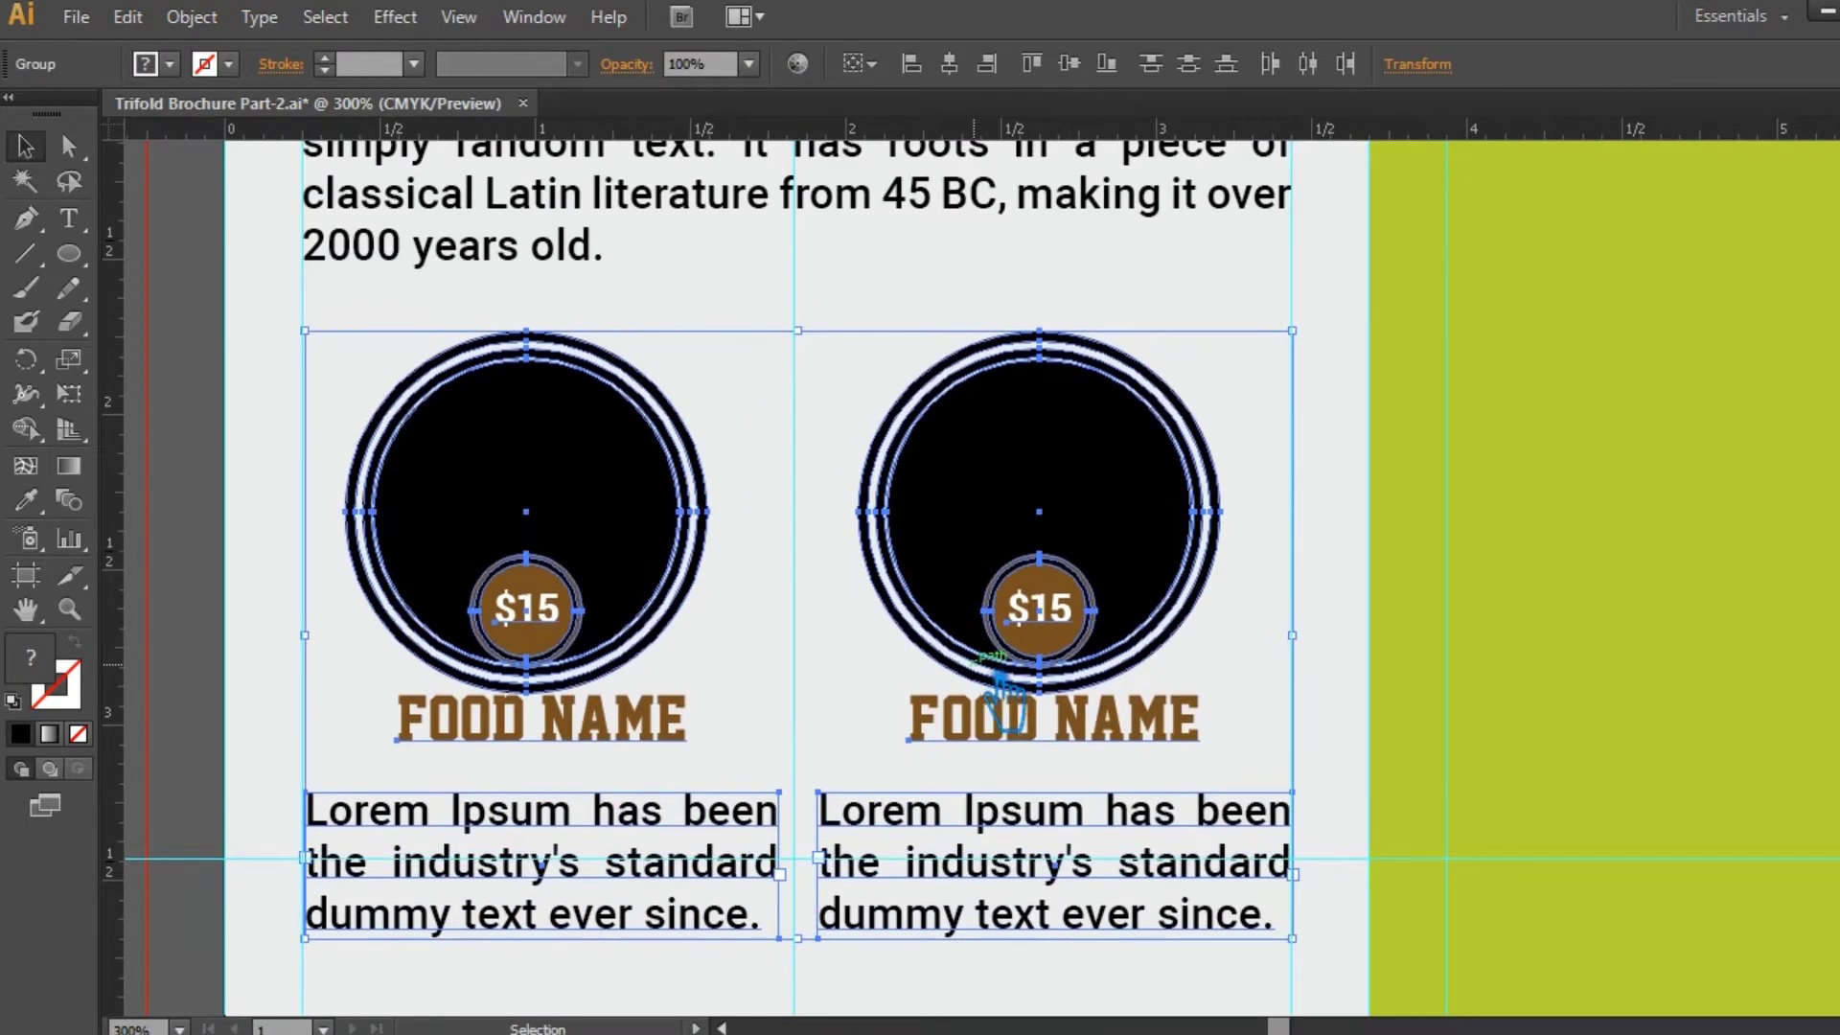
key("ctrl+g")
- Nudge the grouped row slightly left to meet the panel's left margin guide
left_click(302, 594)
left_click_drag(312, 603, 312, 569)
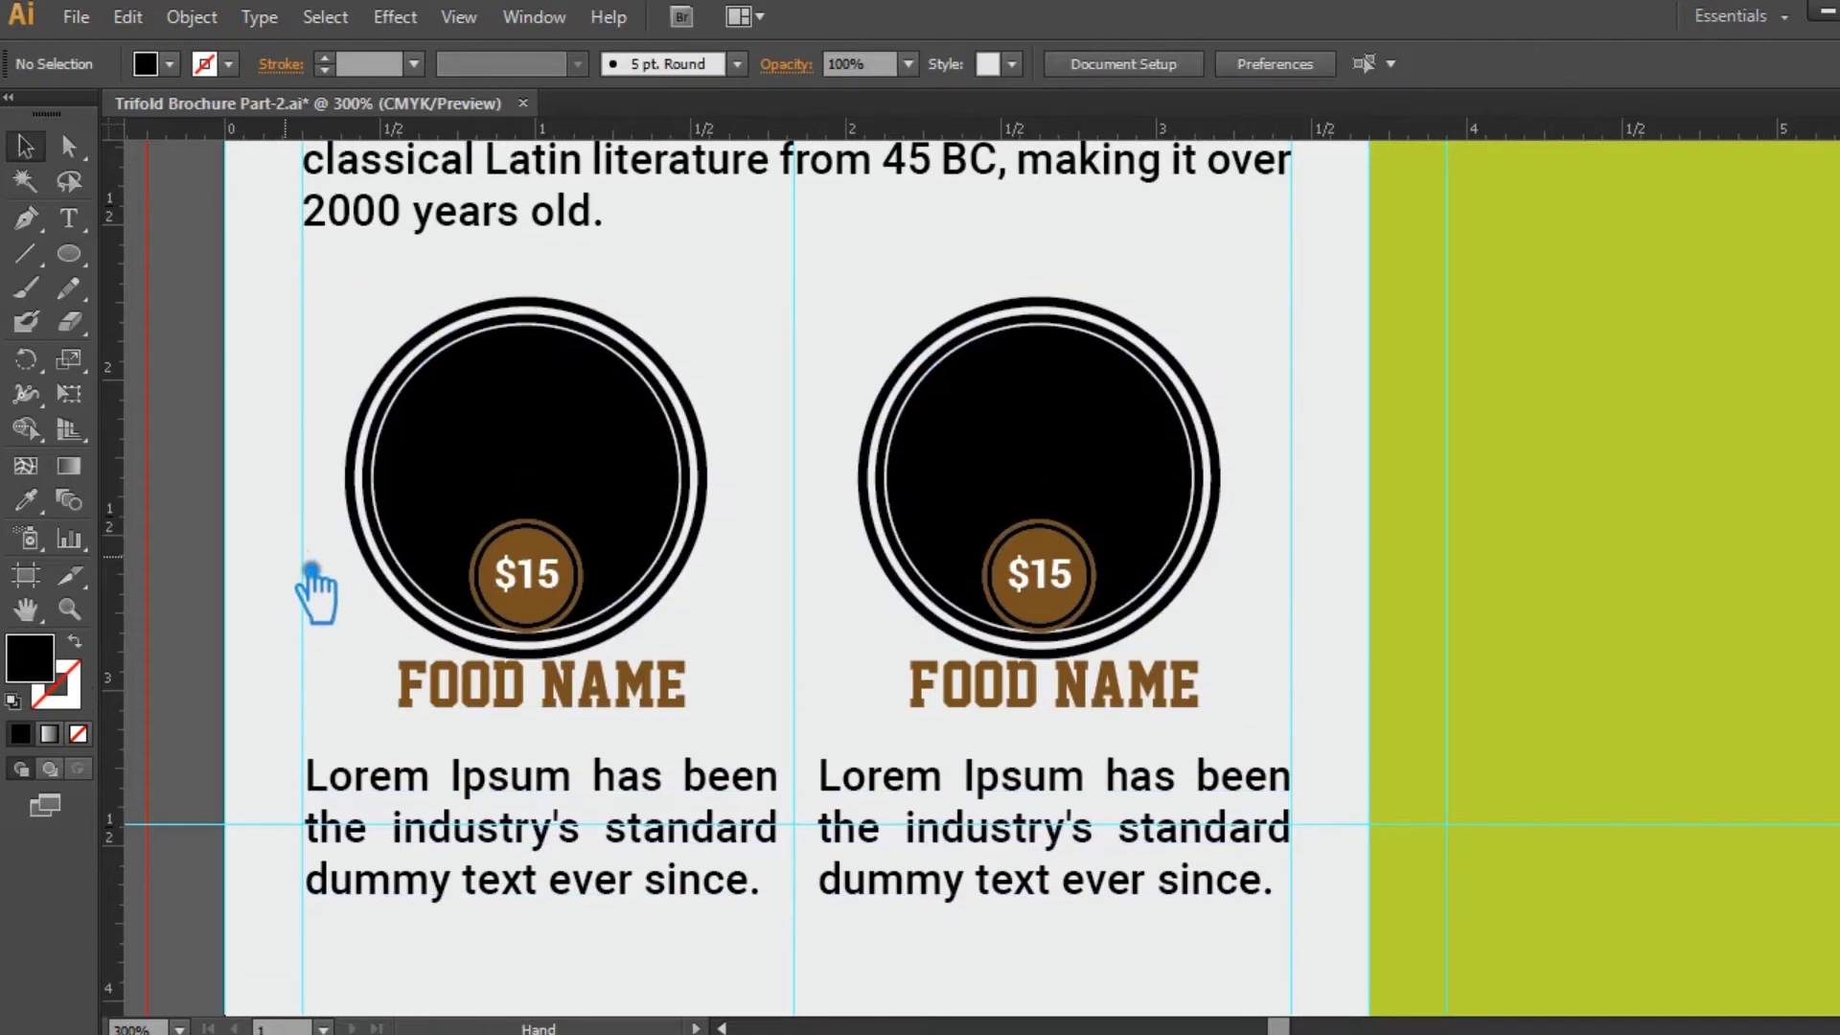
left_click(436, 813)
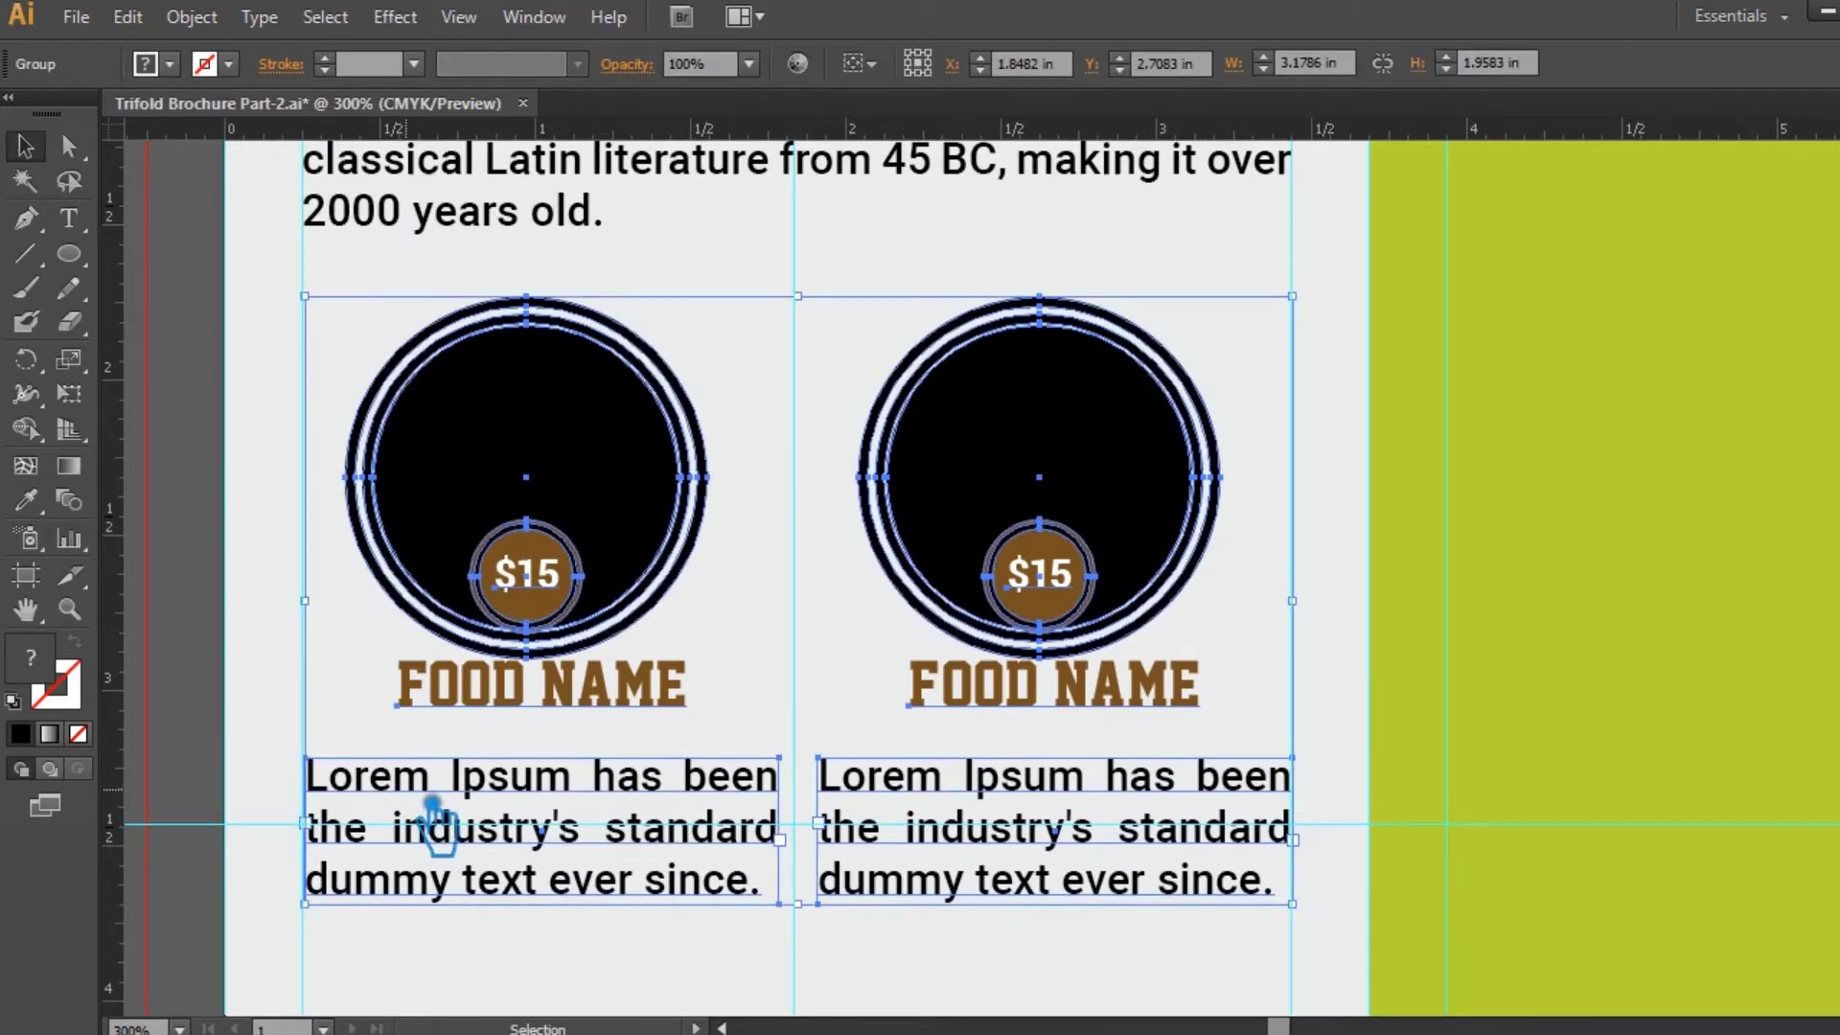
key("Left")
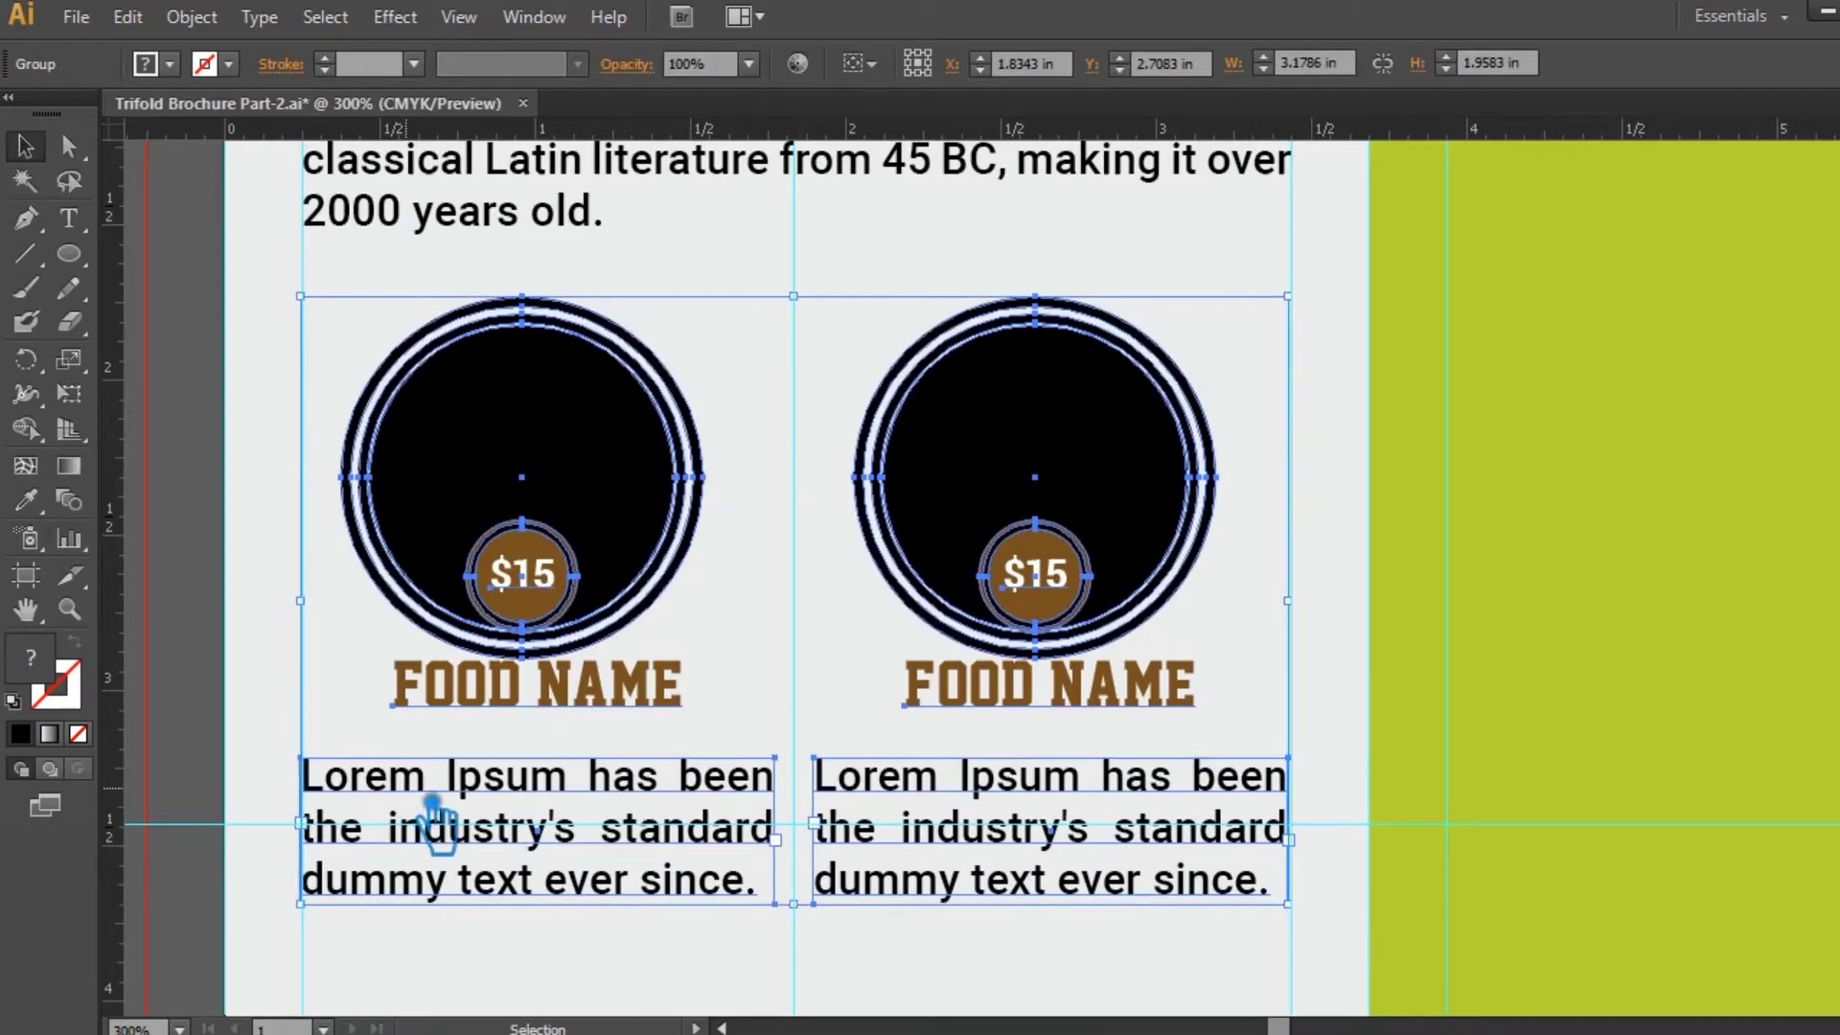
- Ungroup the row of two food entries, and ungroup the second column's entry as well
left_click(1354, 606)
left_click(1244, 785)
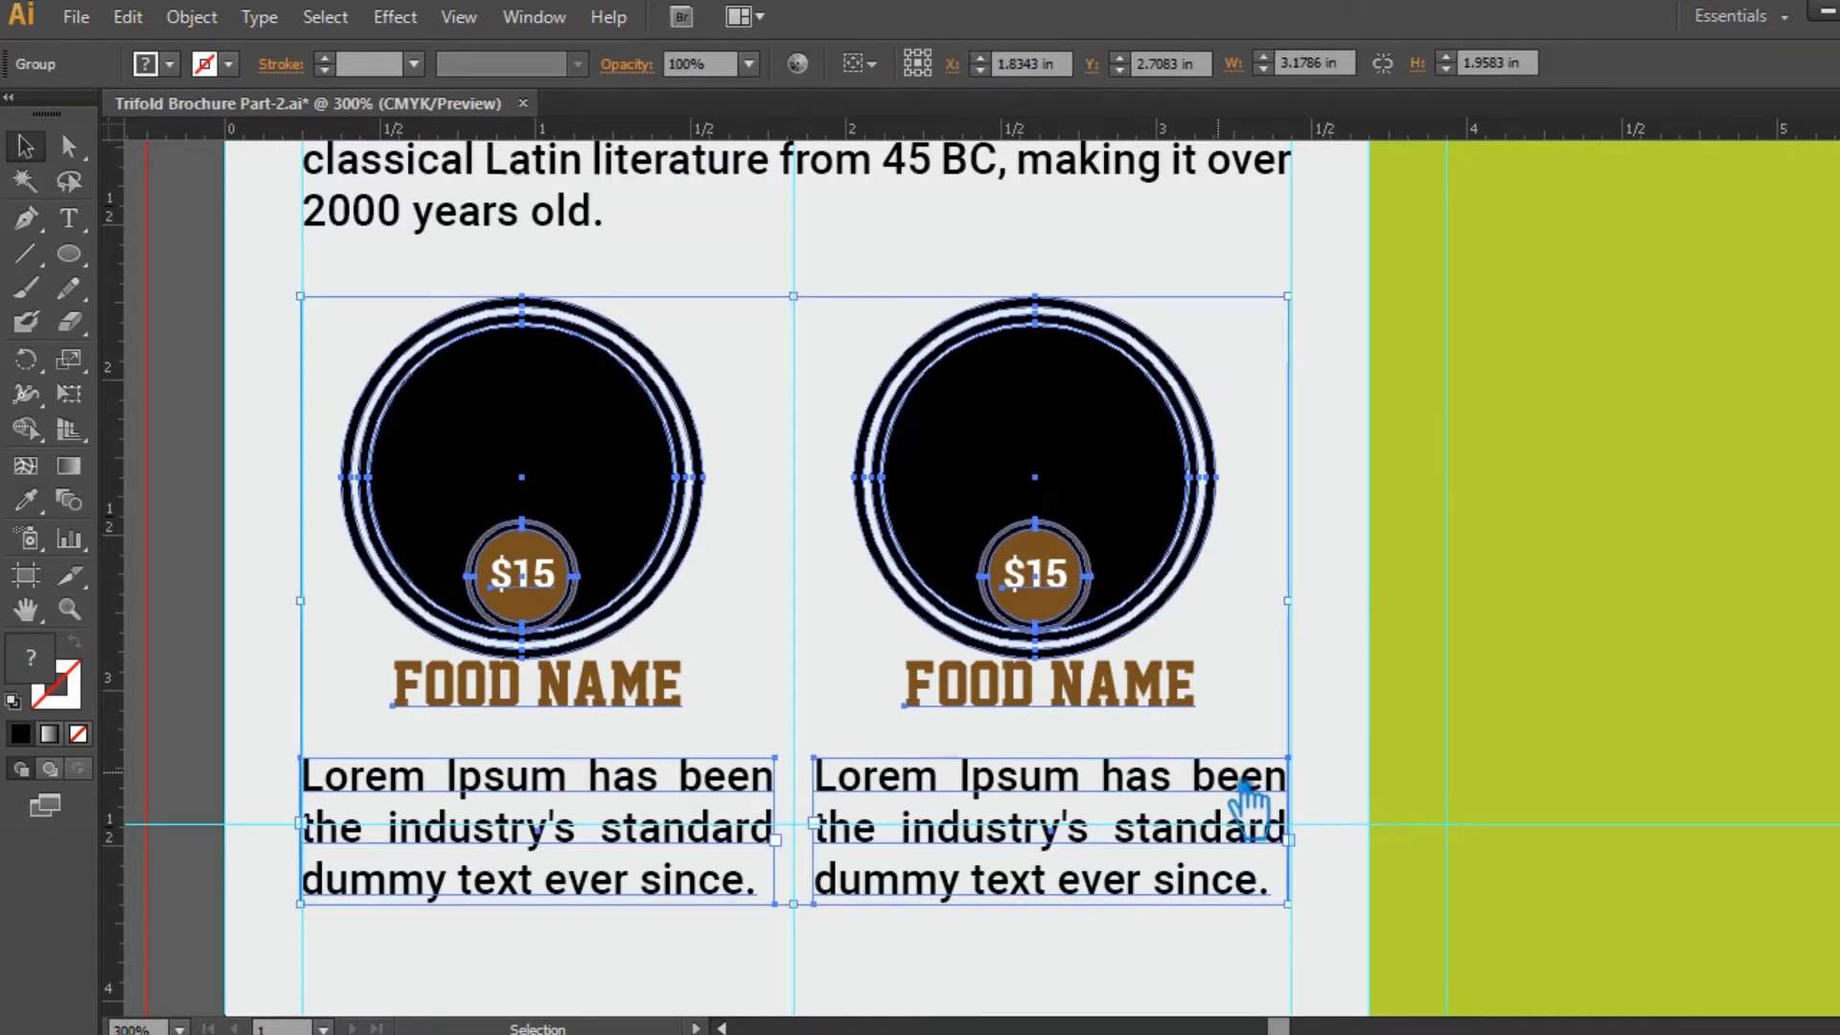
right_click(1246, 780)
left_click(1389, 657)
left_click(1236, 810)
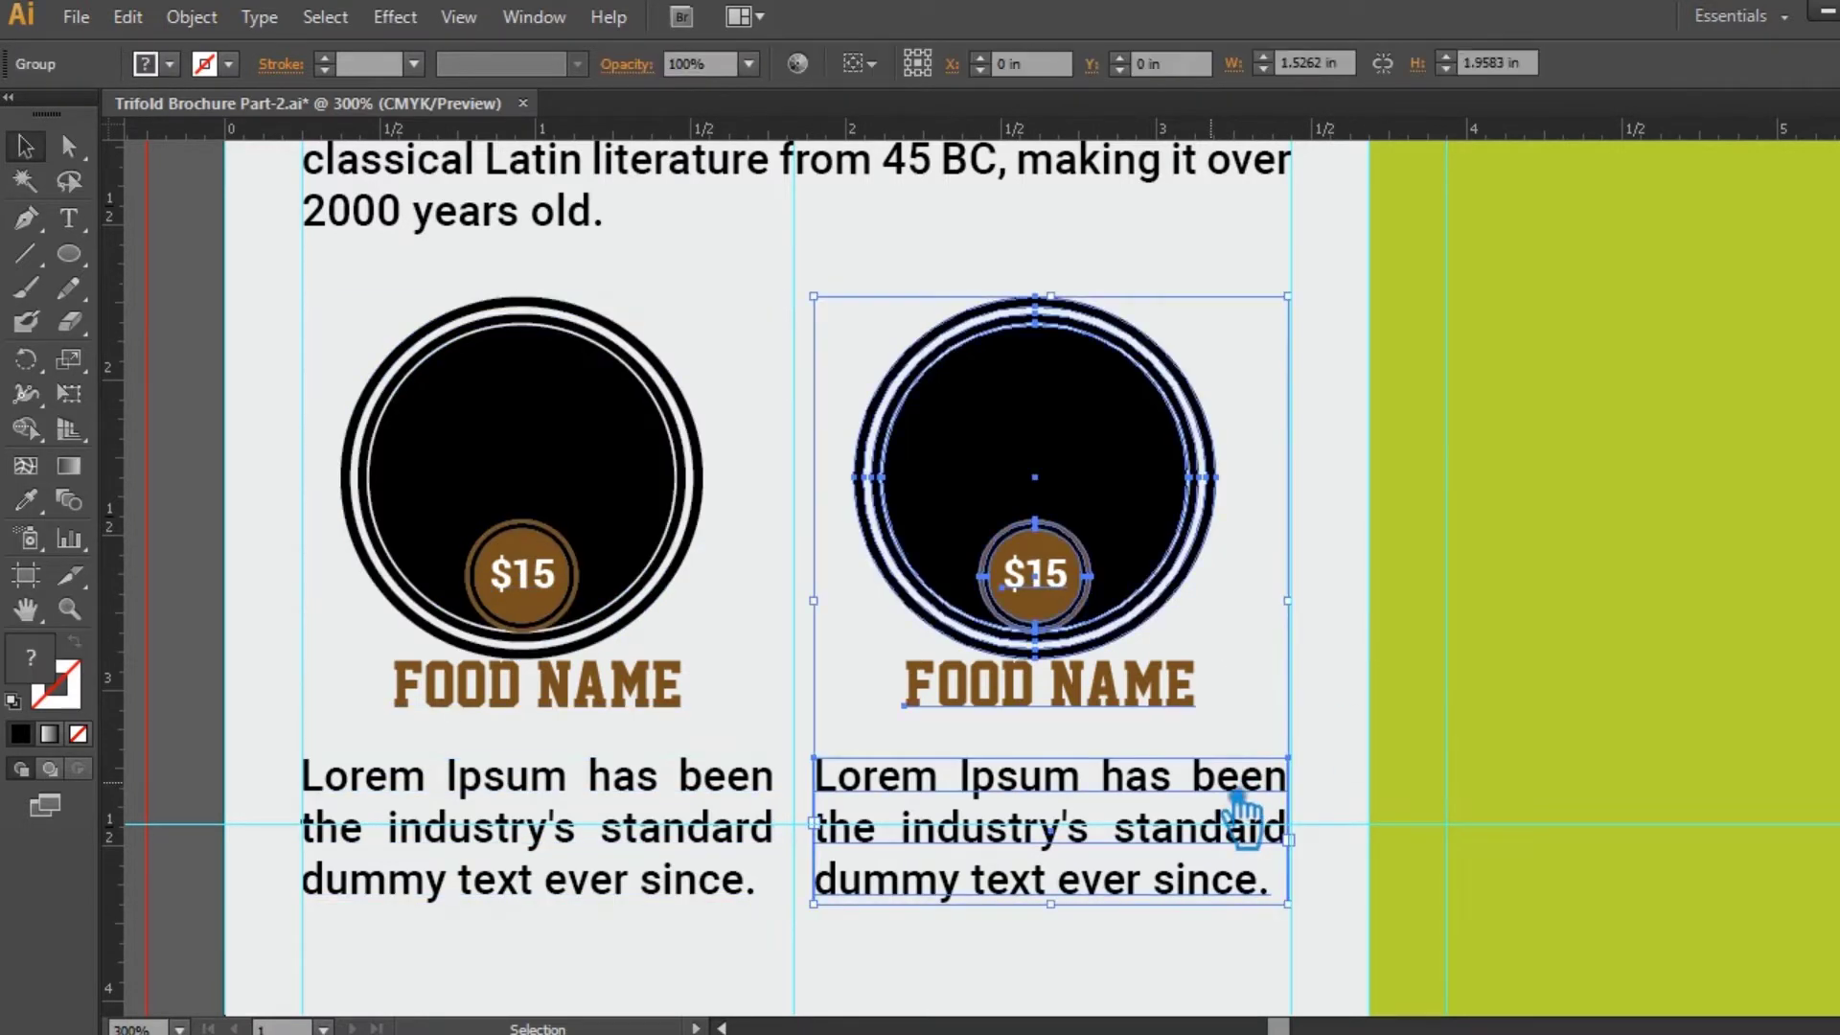
right_click(1240, 795)
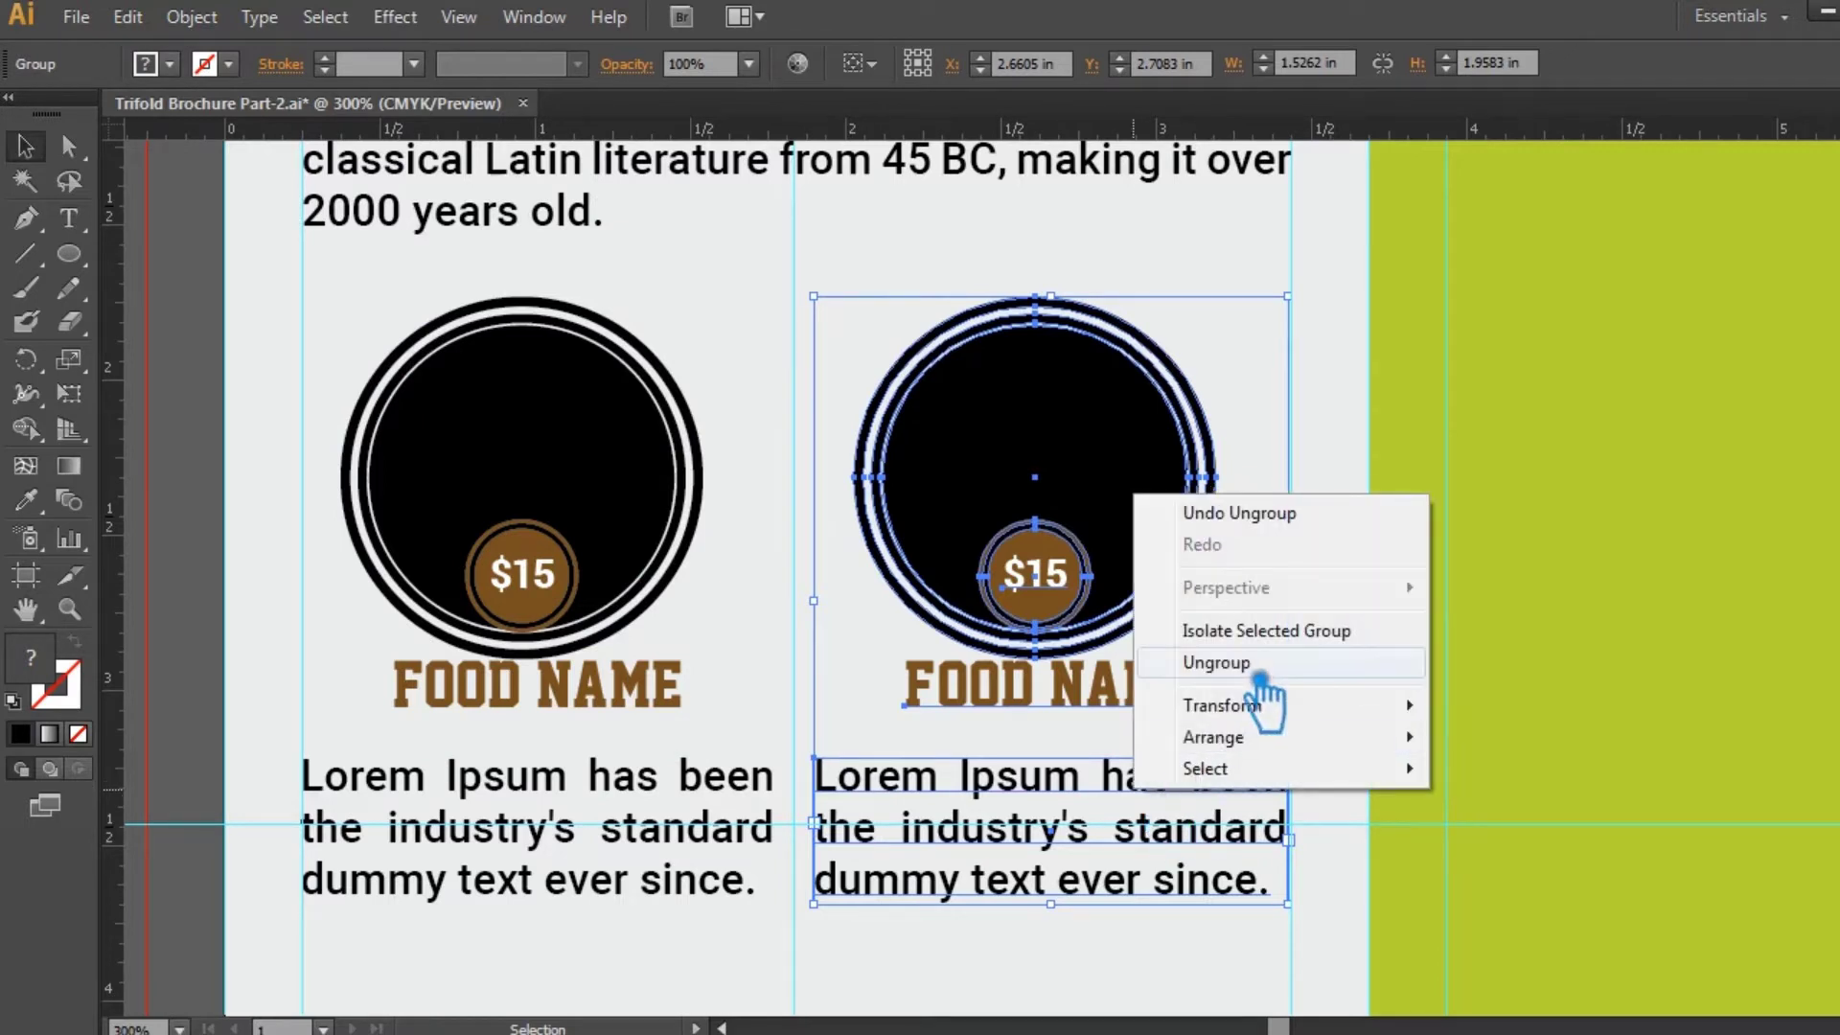
left_click(1274, 656)
- Nudge the second entry's description right to the margin guide, and group its circle, price and name, nudging them right too
left_click(1230, 788)
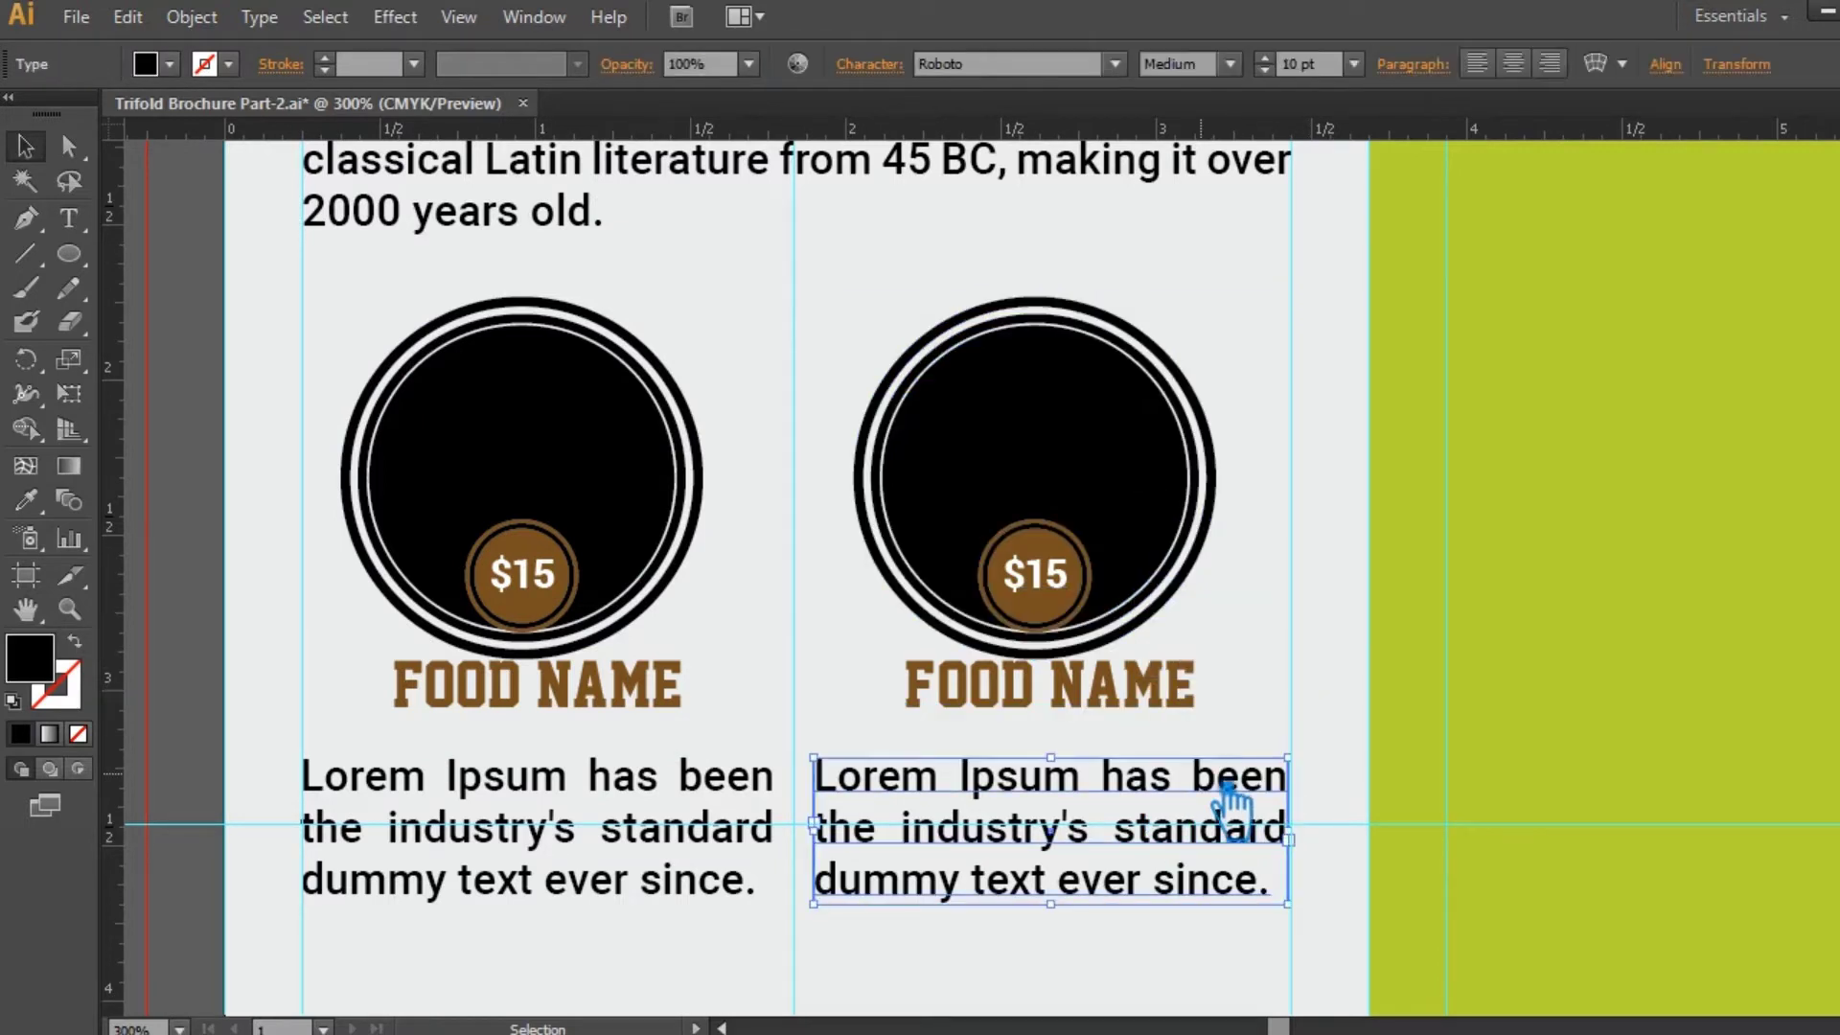
left_click(1353, 766)
left_click_drag(1332, 910, 850, 372)
key("a")
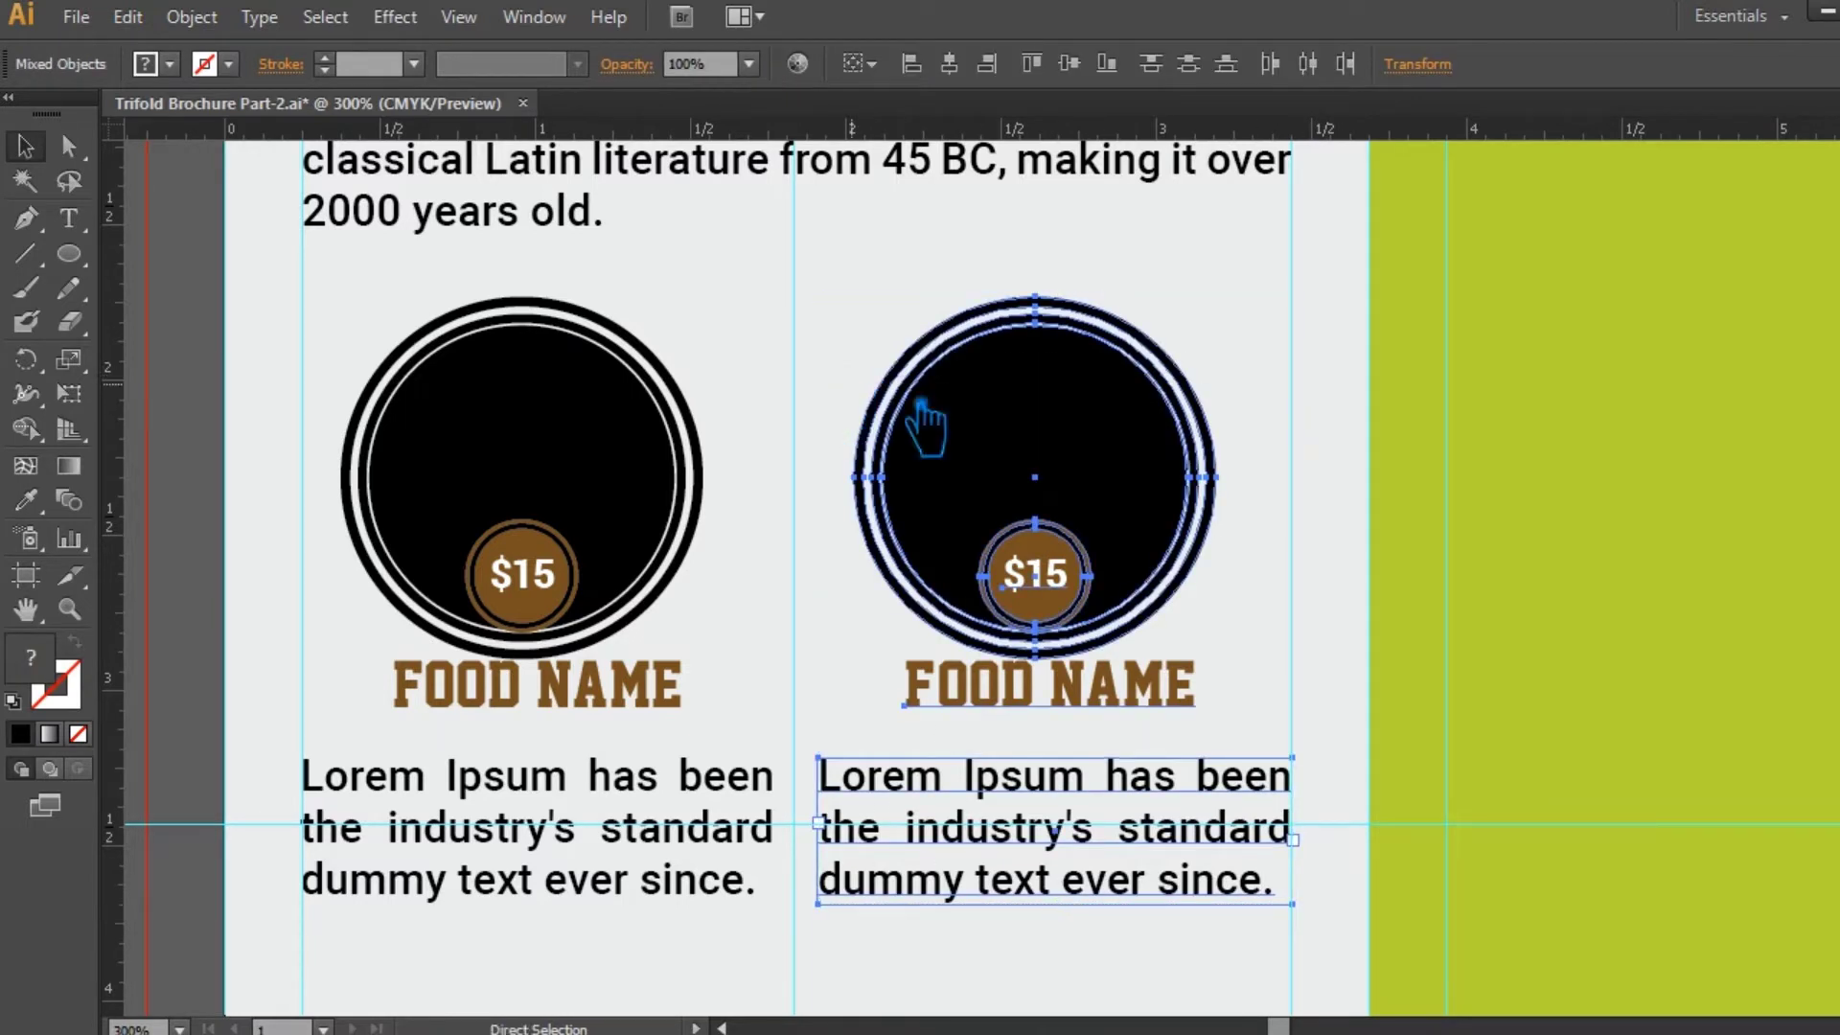
left_click(1350, 438)
left_click(1089, 466)
left_click(1319, 648)
left_click_drag(1237, 714, 947, 409)
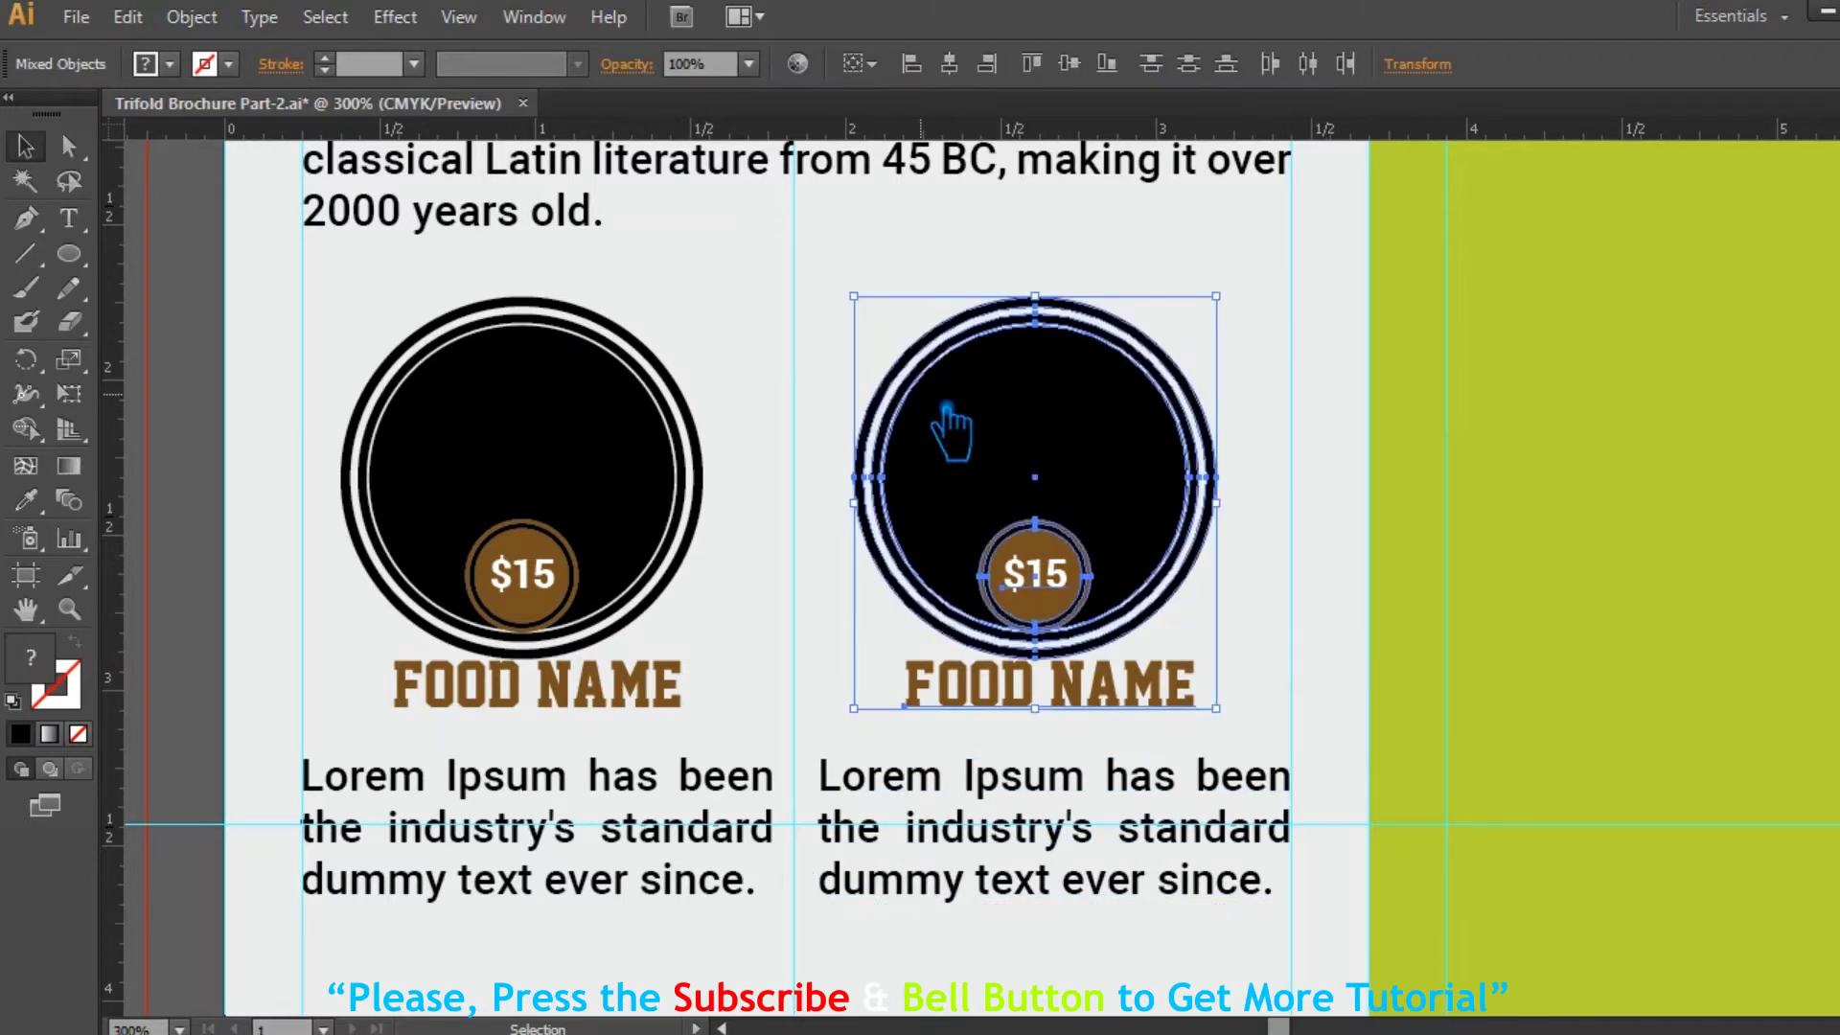
key("ctrl+g")
key("Right")
- Group the second entry with its description, and group both food entries into one row
left_click(847, 284)
left_click_drag(1161, 909, 941, 447)
key("ctrl+g")
left_click(788, 377)
left_click_drag(1251, 513, 410, 397)
key("ctrl+g")
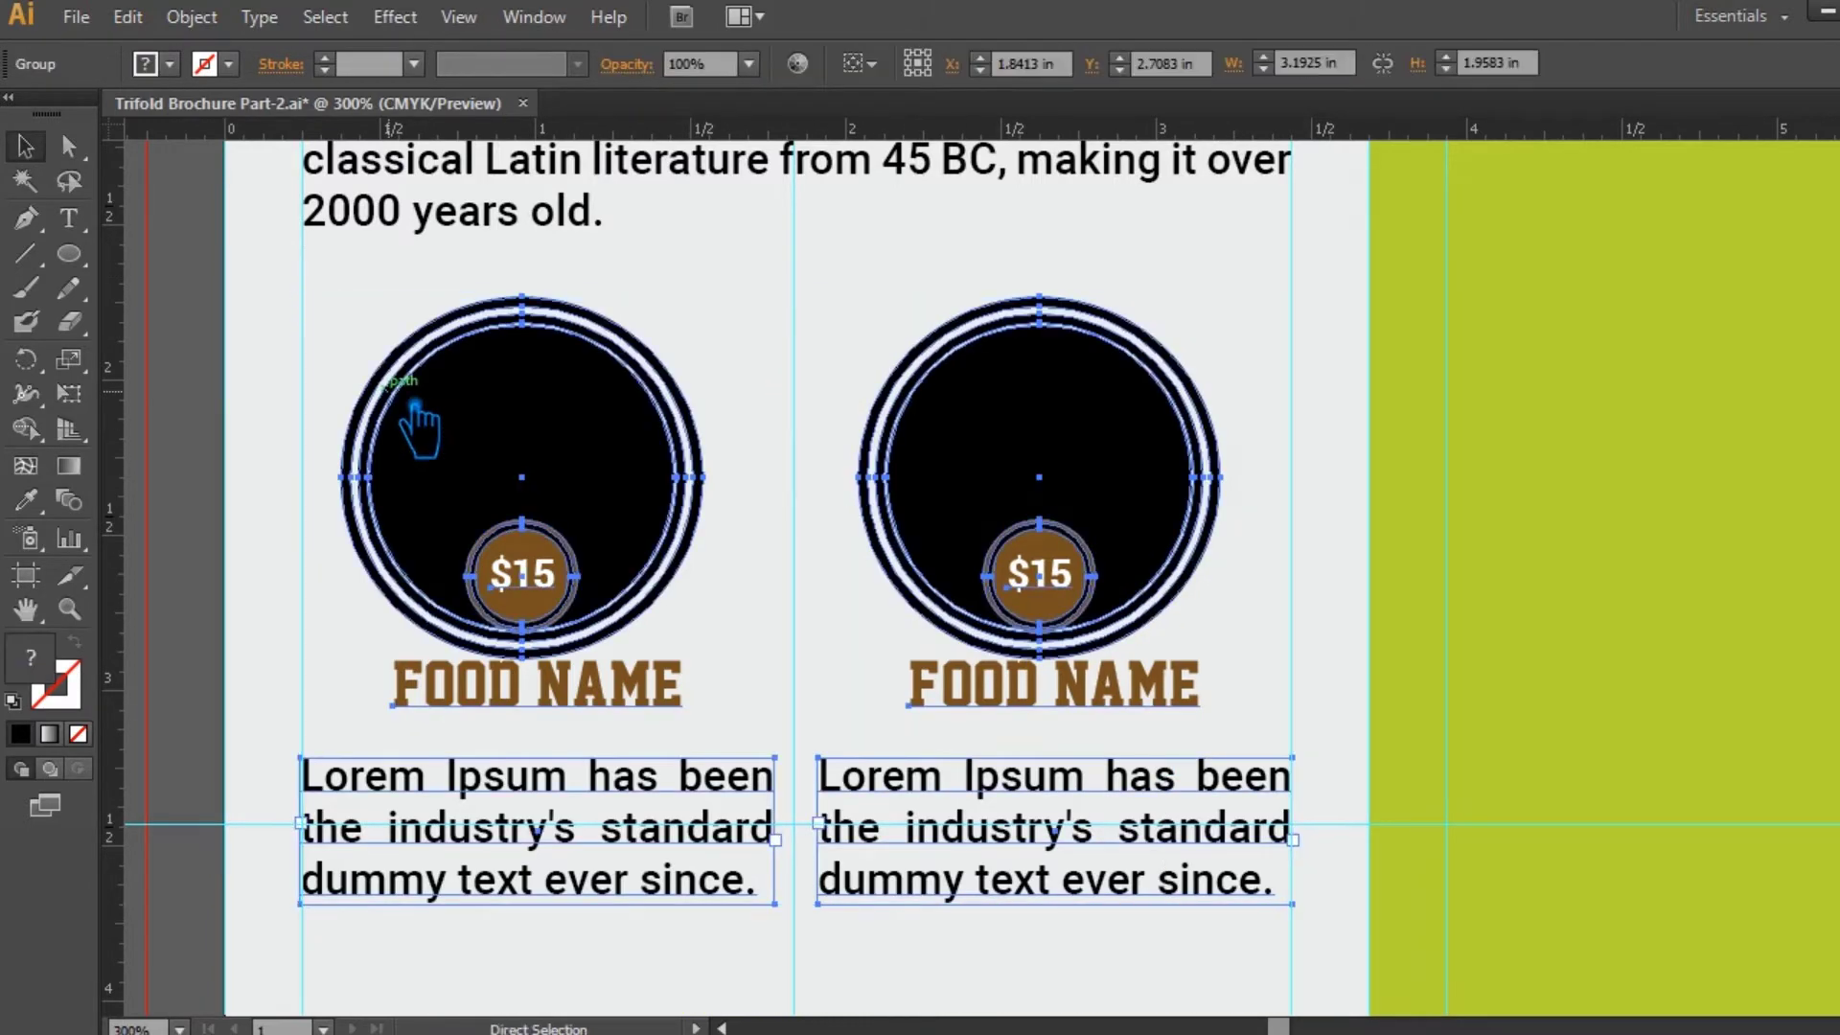
- Duplicate the food row below, repeat the copy for a third row, and delete the extra row beyond the page's edge
key("ctrl+minus")
left_click_drag(517, 460, 451, 229)
left_click(372, 402)
left_click_drag(678, 331, 693, 757)
left_click_drag(1162, 814, 1080, 253)
key("ctrl+d")
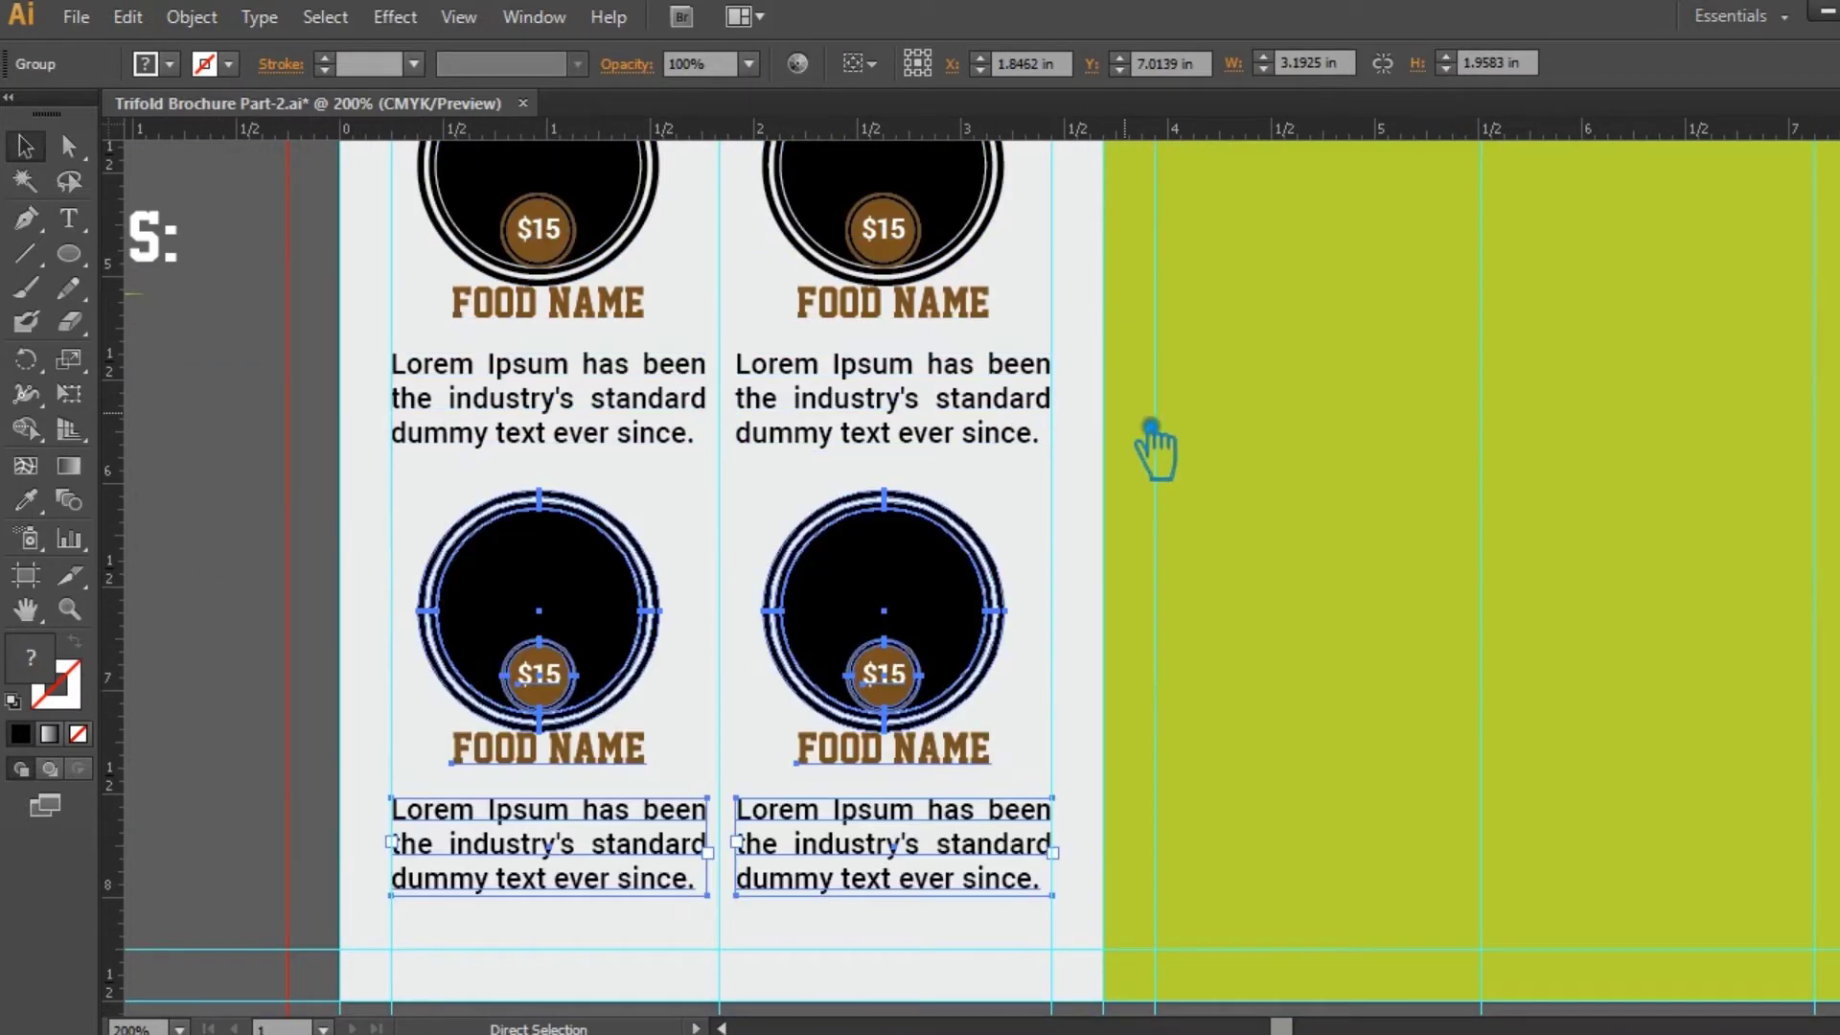
key("ctrl+d")
key("ctrl+minus")
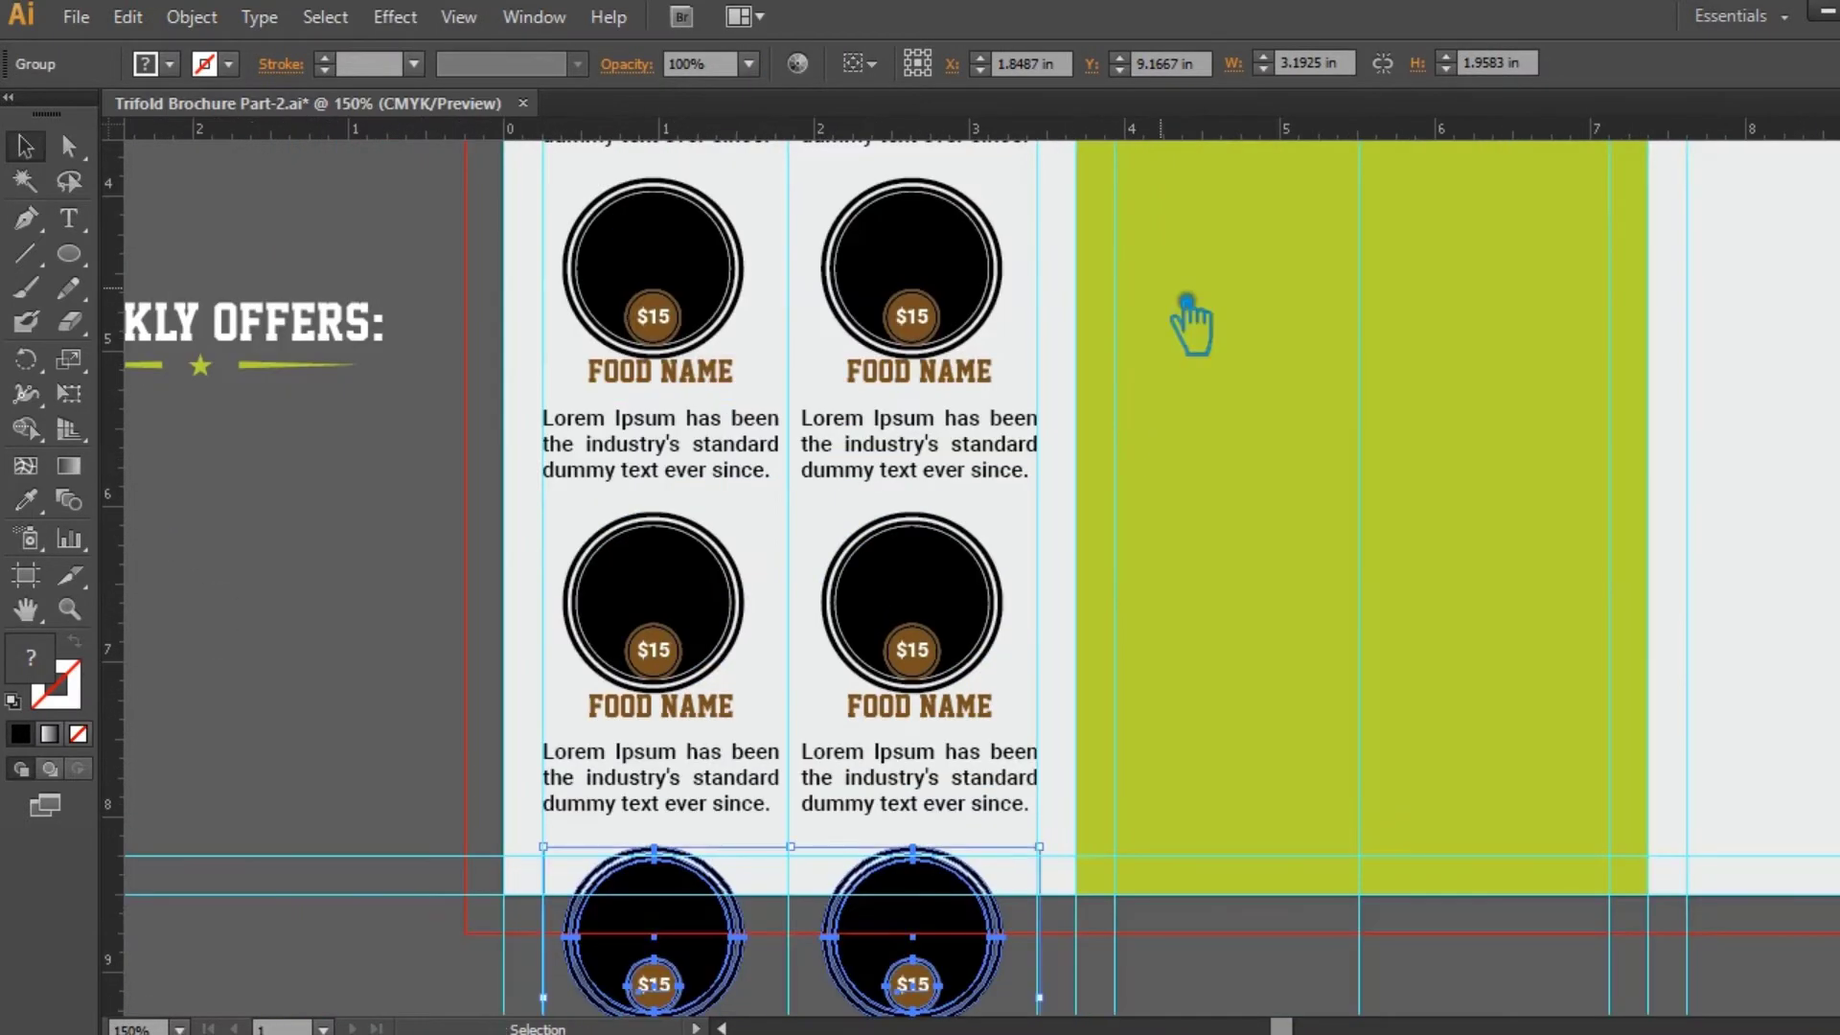
key("Delete")
- Fully ungroup the first row's first food entry and select its inner black circle
left_click_drag(986, 756, 954, 706)
left_click_drag(968, 600, 924, 796)
left_click_drag(910, 328, 942, 287)
left_click_drag(938, 326, 906, 711)
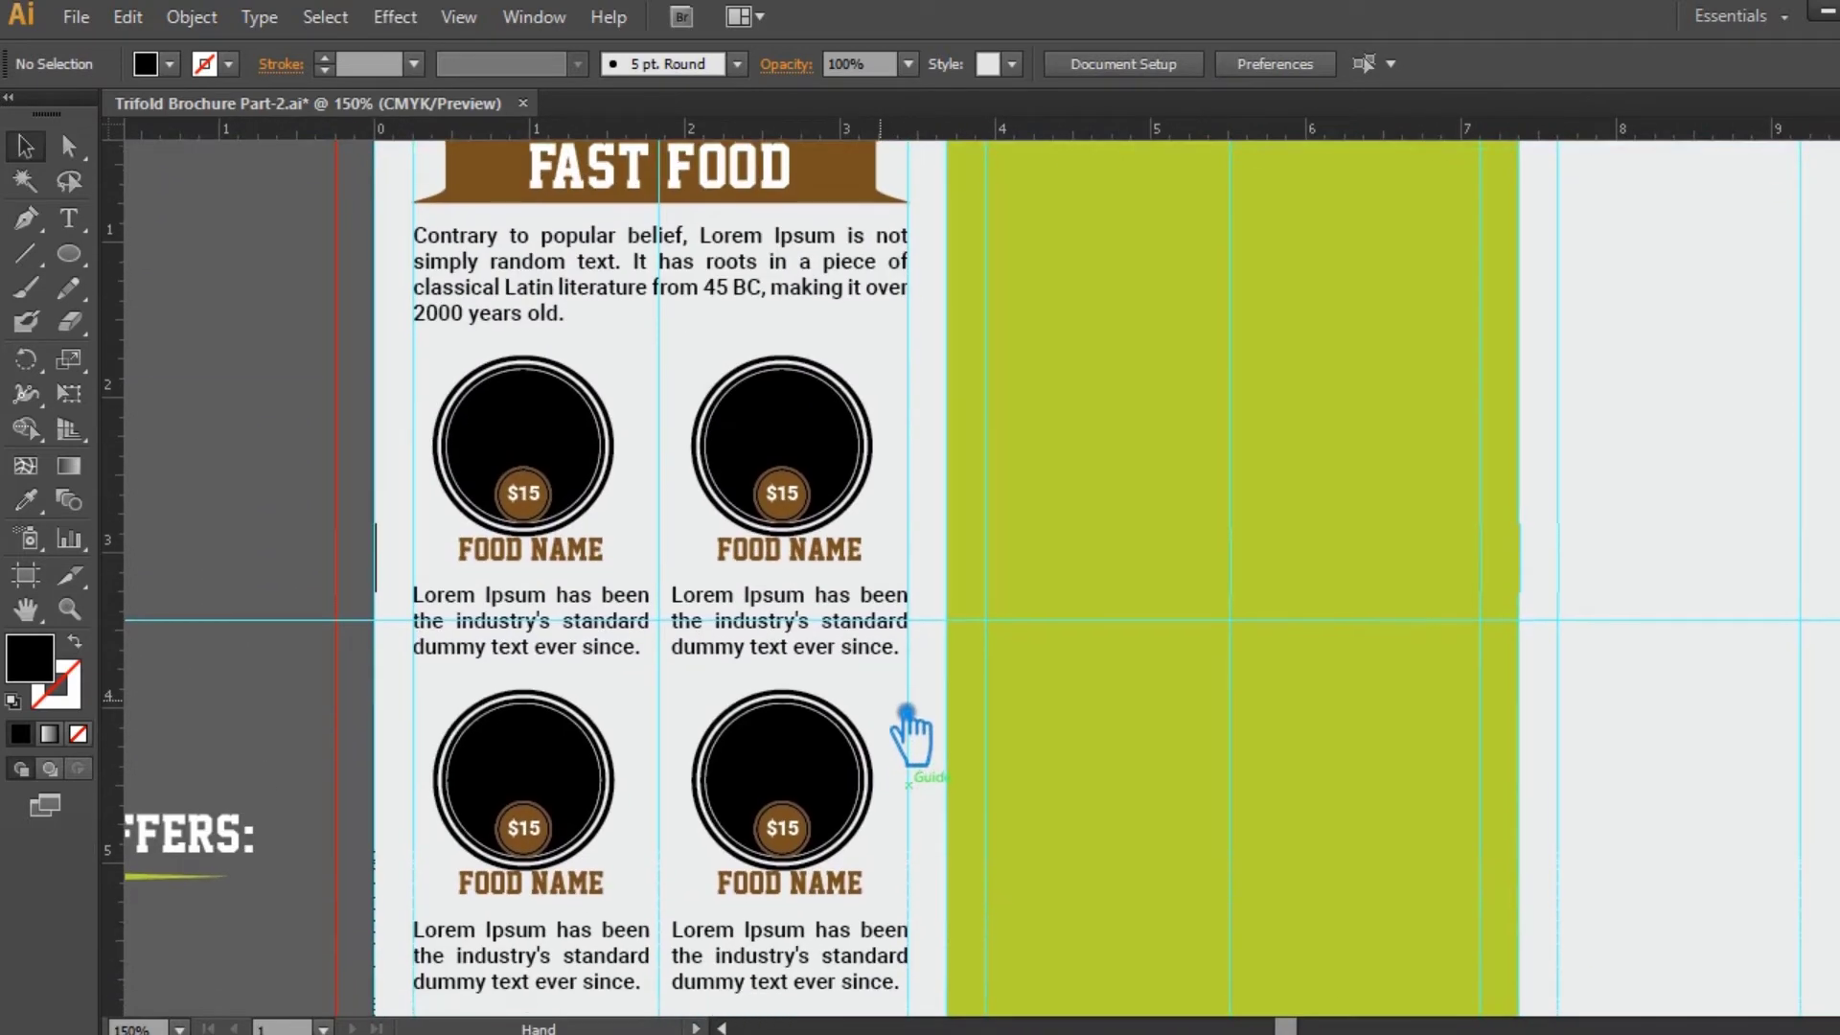
right_click(555, 425)
left_click(613, 592)
left_click(632, 517)
right_click(566, 407)
left_click(622, 579)
left_click(336, 393)
left_click(548, 410)
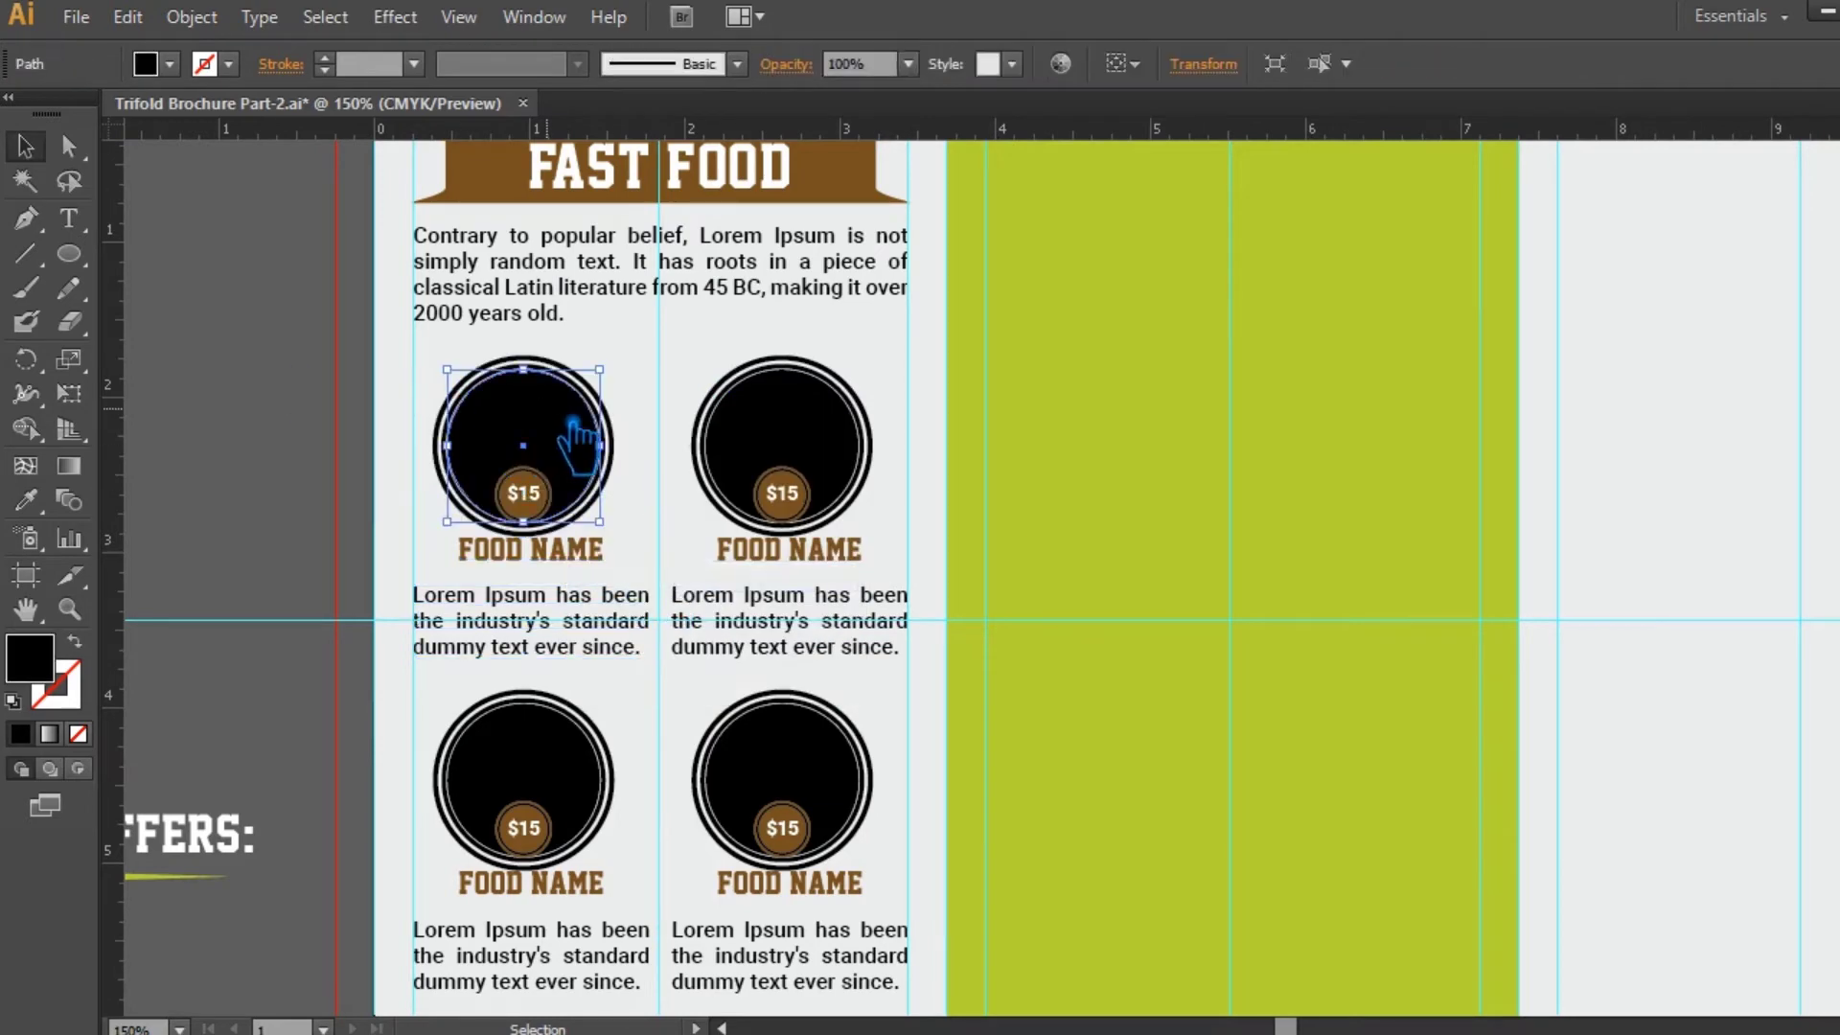
- Switch to the file explorer, open the Fast Food folder and place image 5 onto the brochure in Illustrator
left_click(256, 1031)
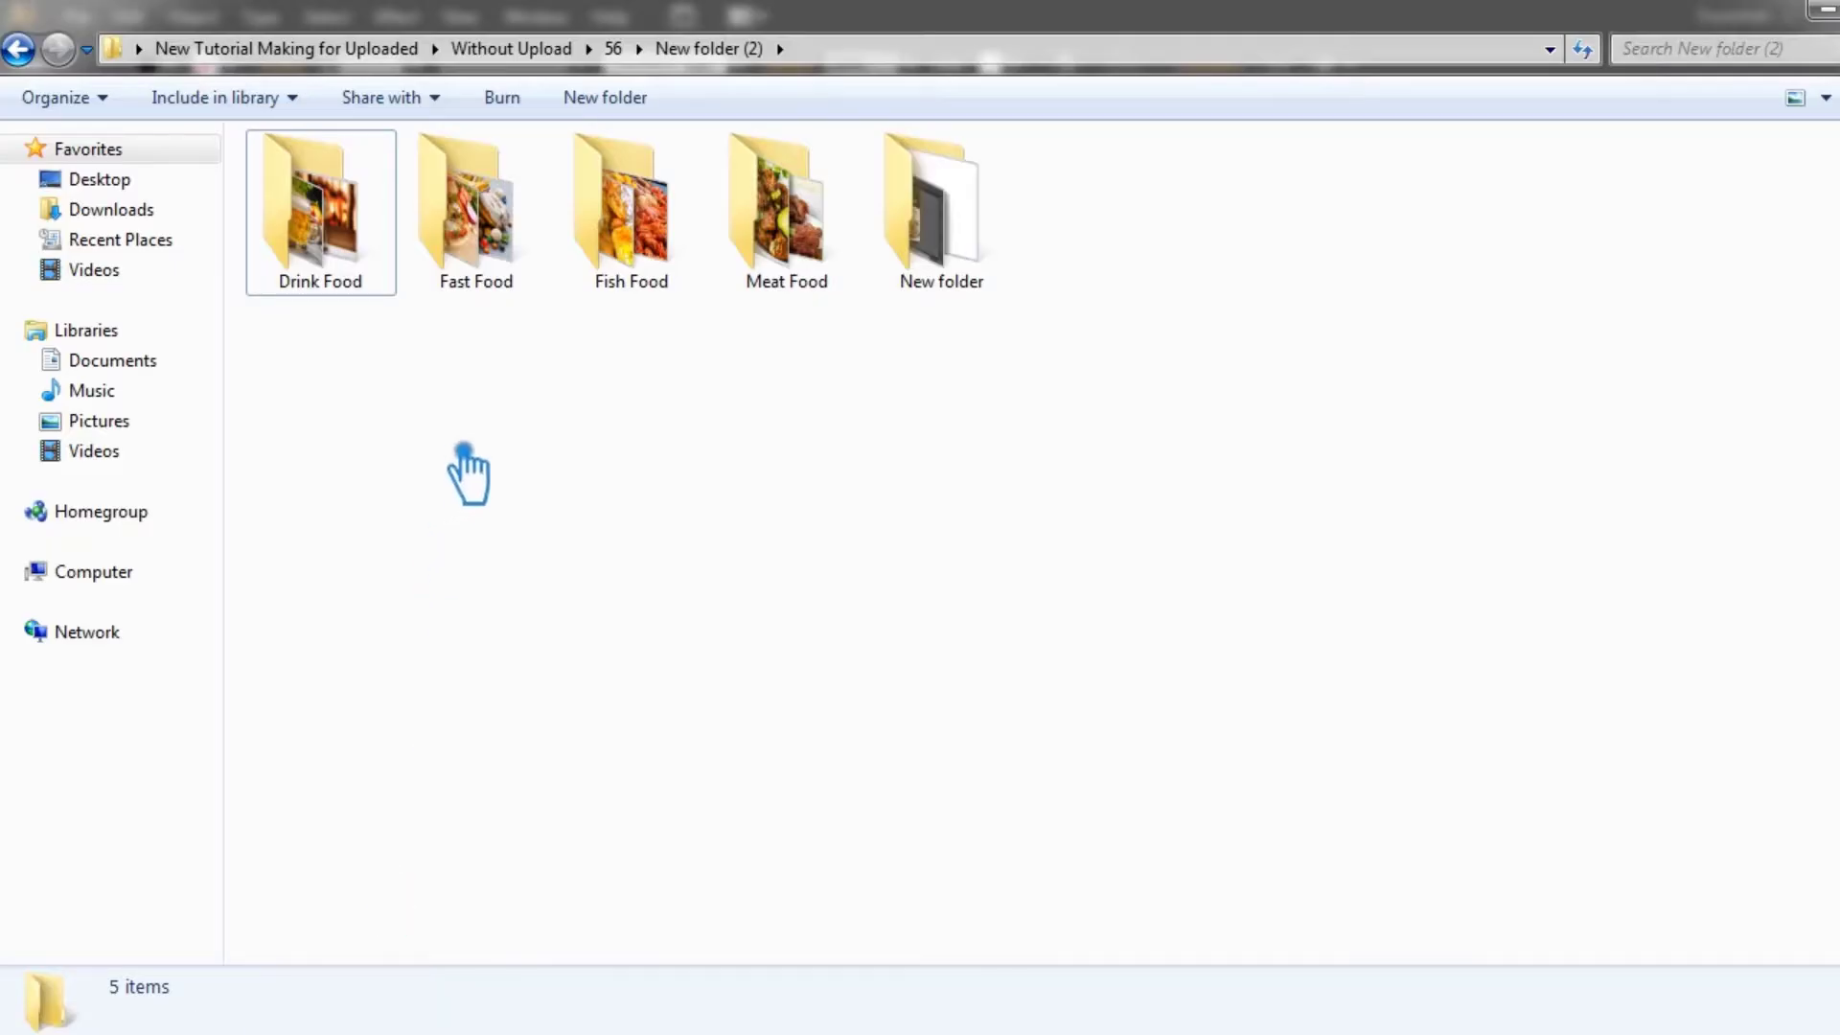
double_click(522, 250)
double_click(378, 259)
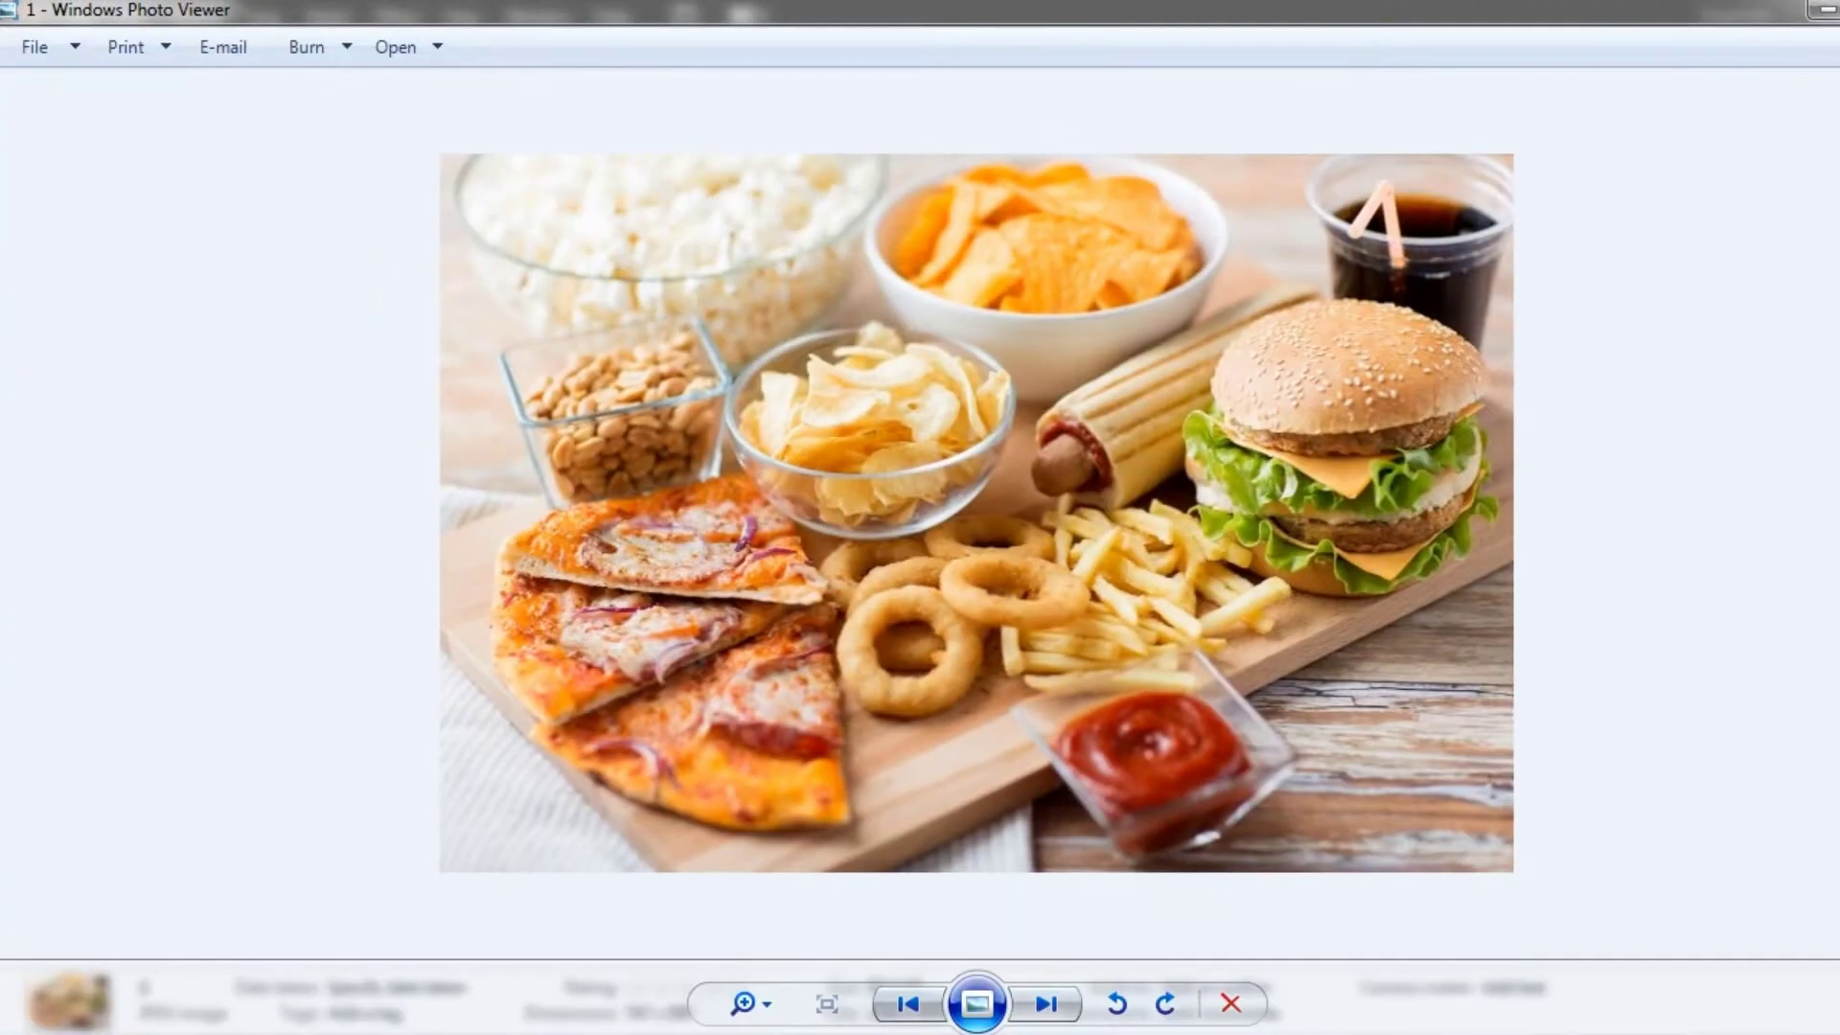
key("Escape")
left_click(584, 389)
left_click_drag(948, 230, 730, 832)
left_click_drag(1303, 345, 690, 837)
left_click_drag(535, 920, 608, 352)
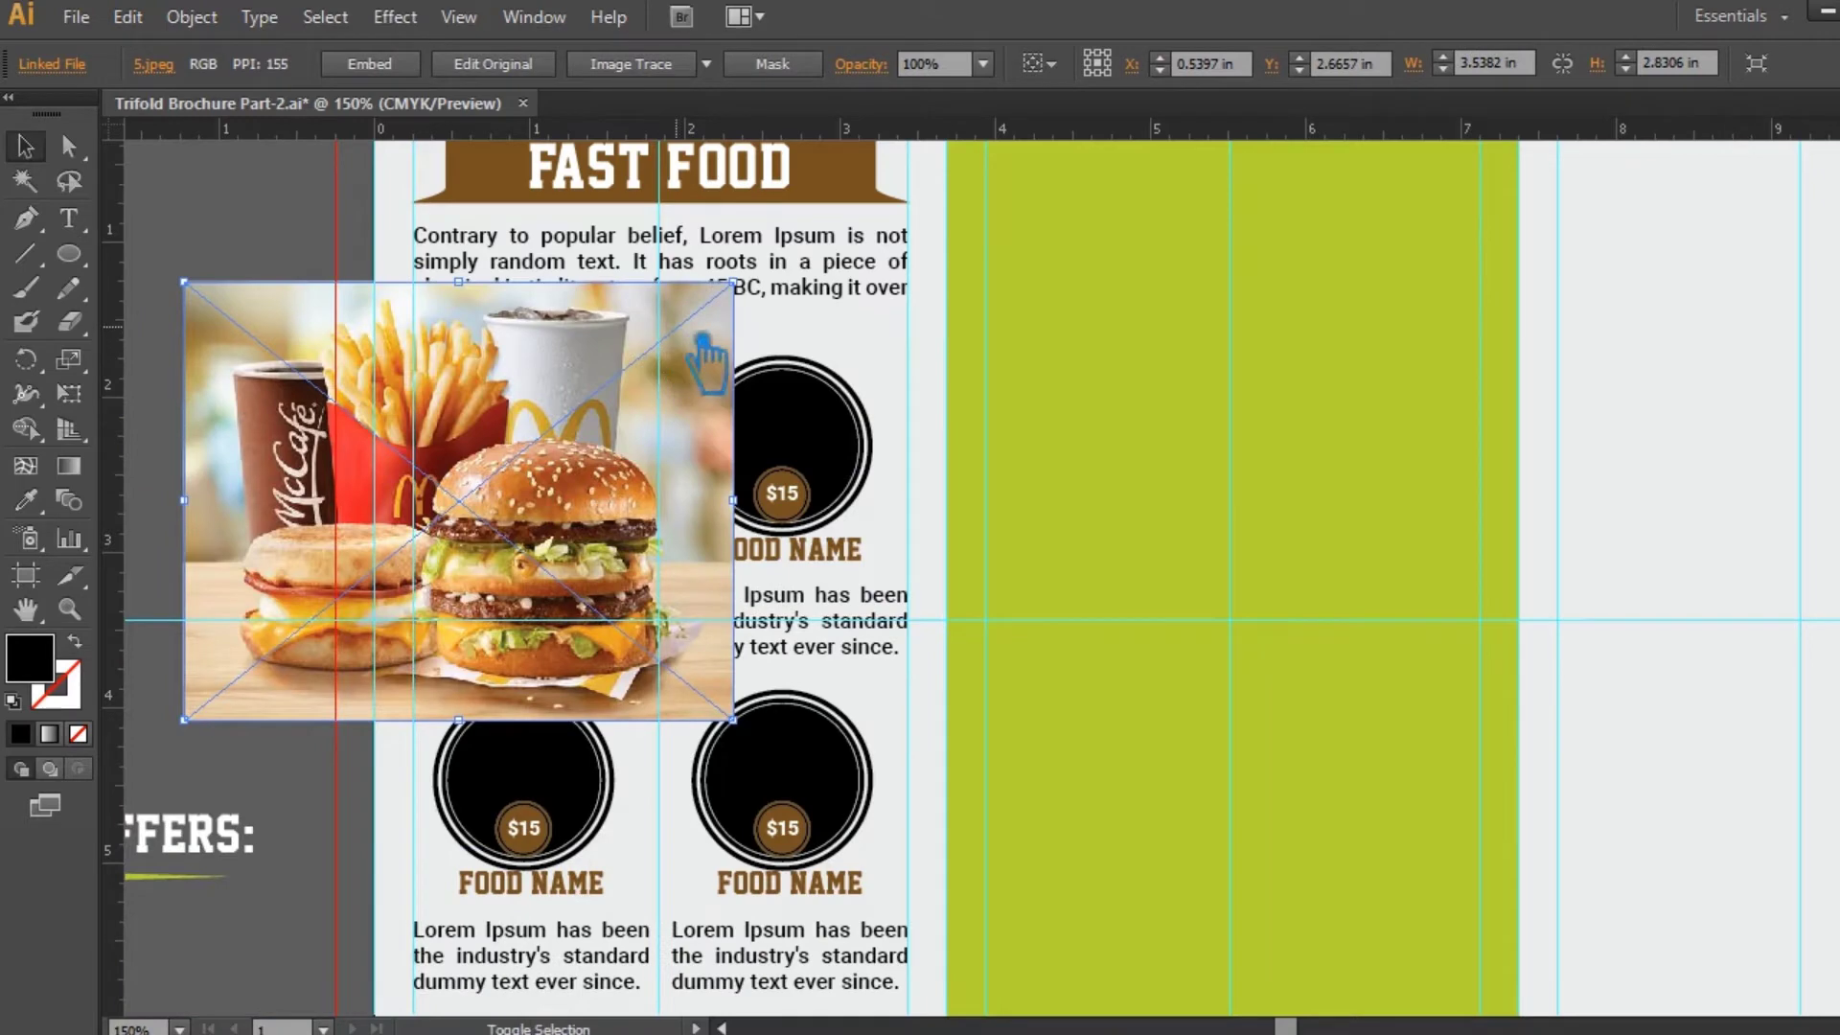
- Scale the placed burger photo down to about 1.14 in wide beside the first entry's circle
left_click_drag(733, 282, 547, 429)
left_click_drag(524, 512, 1140, 651)
key("ctrl+equal")
key("ctrl+equal")
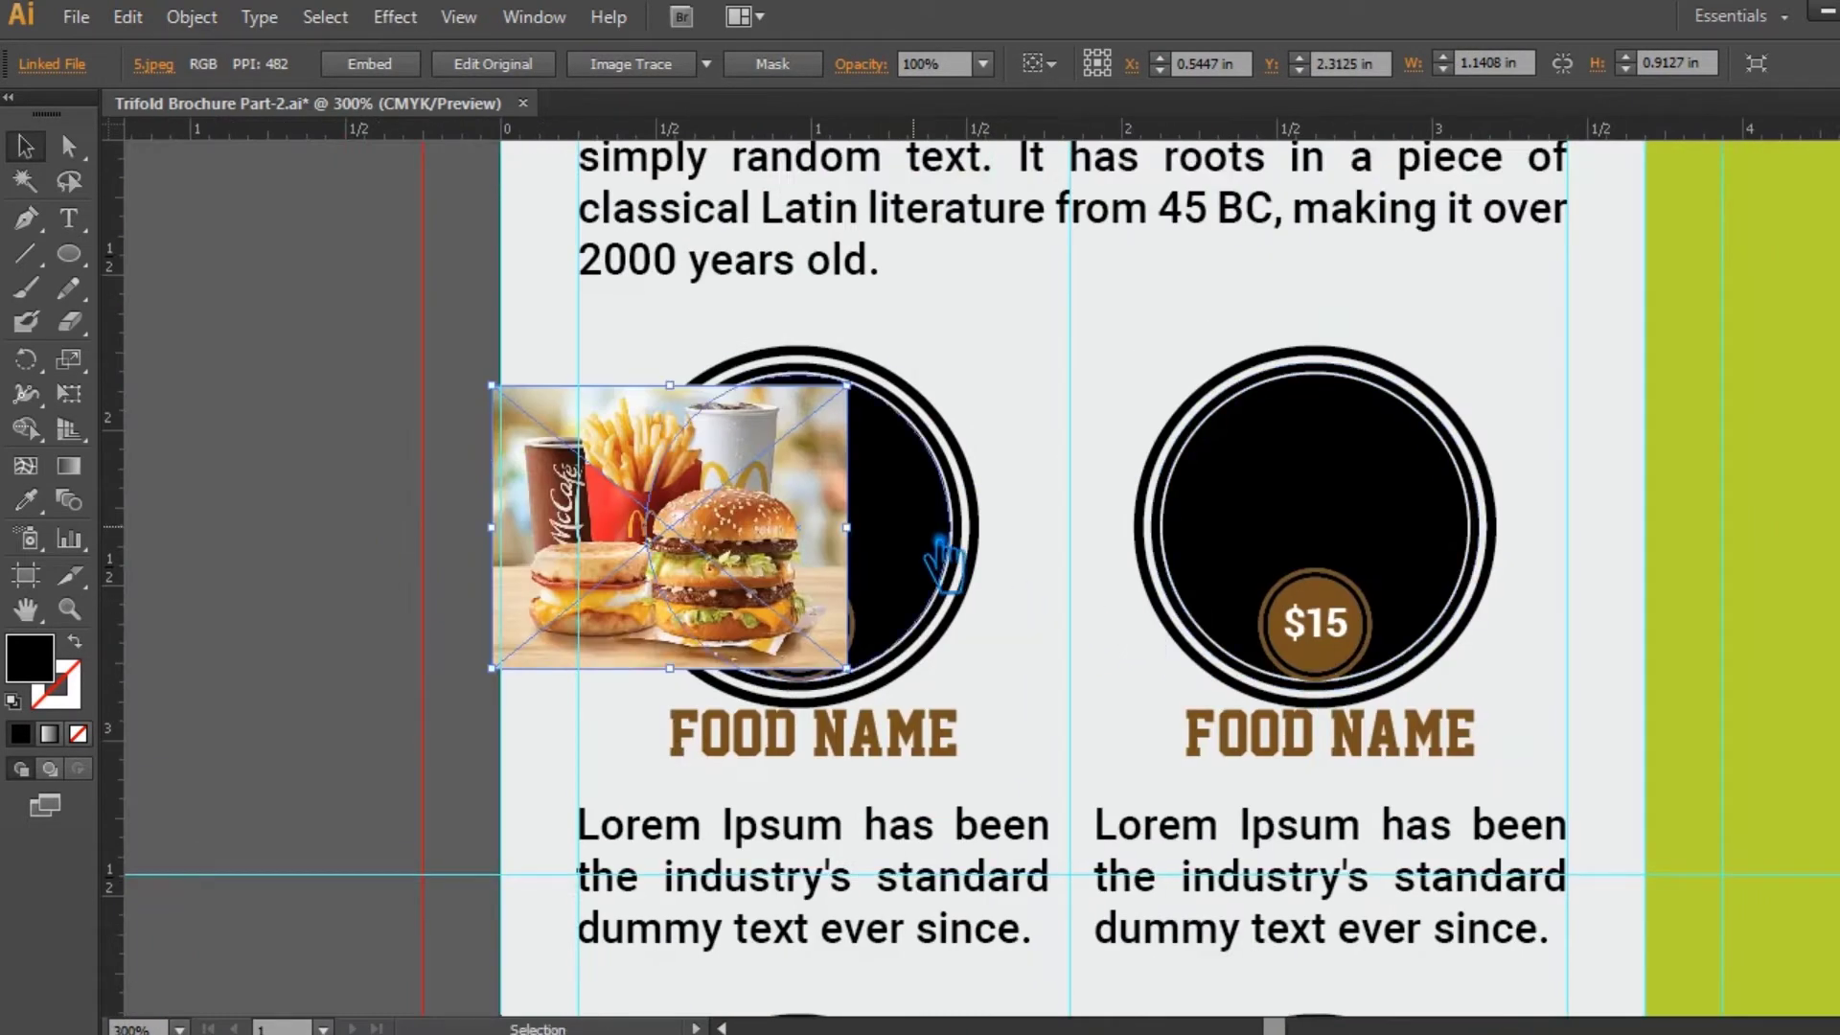
- Bring the inner black circle to the front, and centre the photo behind it, enlarged to about 1.27 in wide
left_click(939, 541)
key("ctrl+shift+bracketright")
left_click(573, 513)
left_click(358, 467)
left_click_drag(576, 492, 705, 491)
left_click_drag(975, 384, 1023, 367)
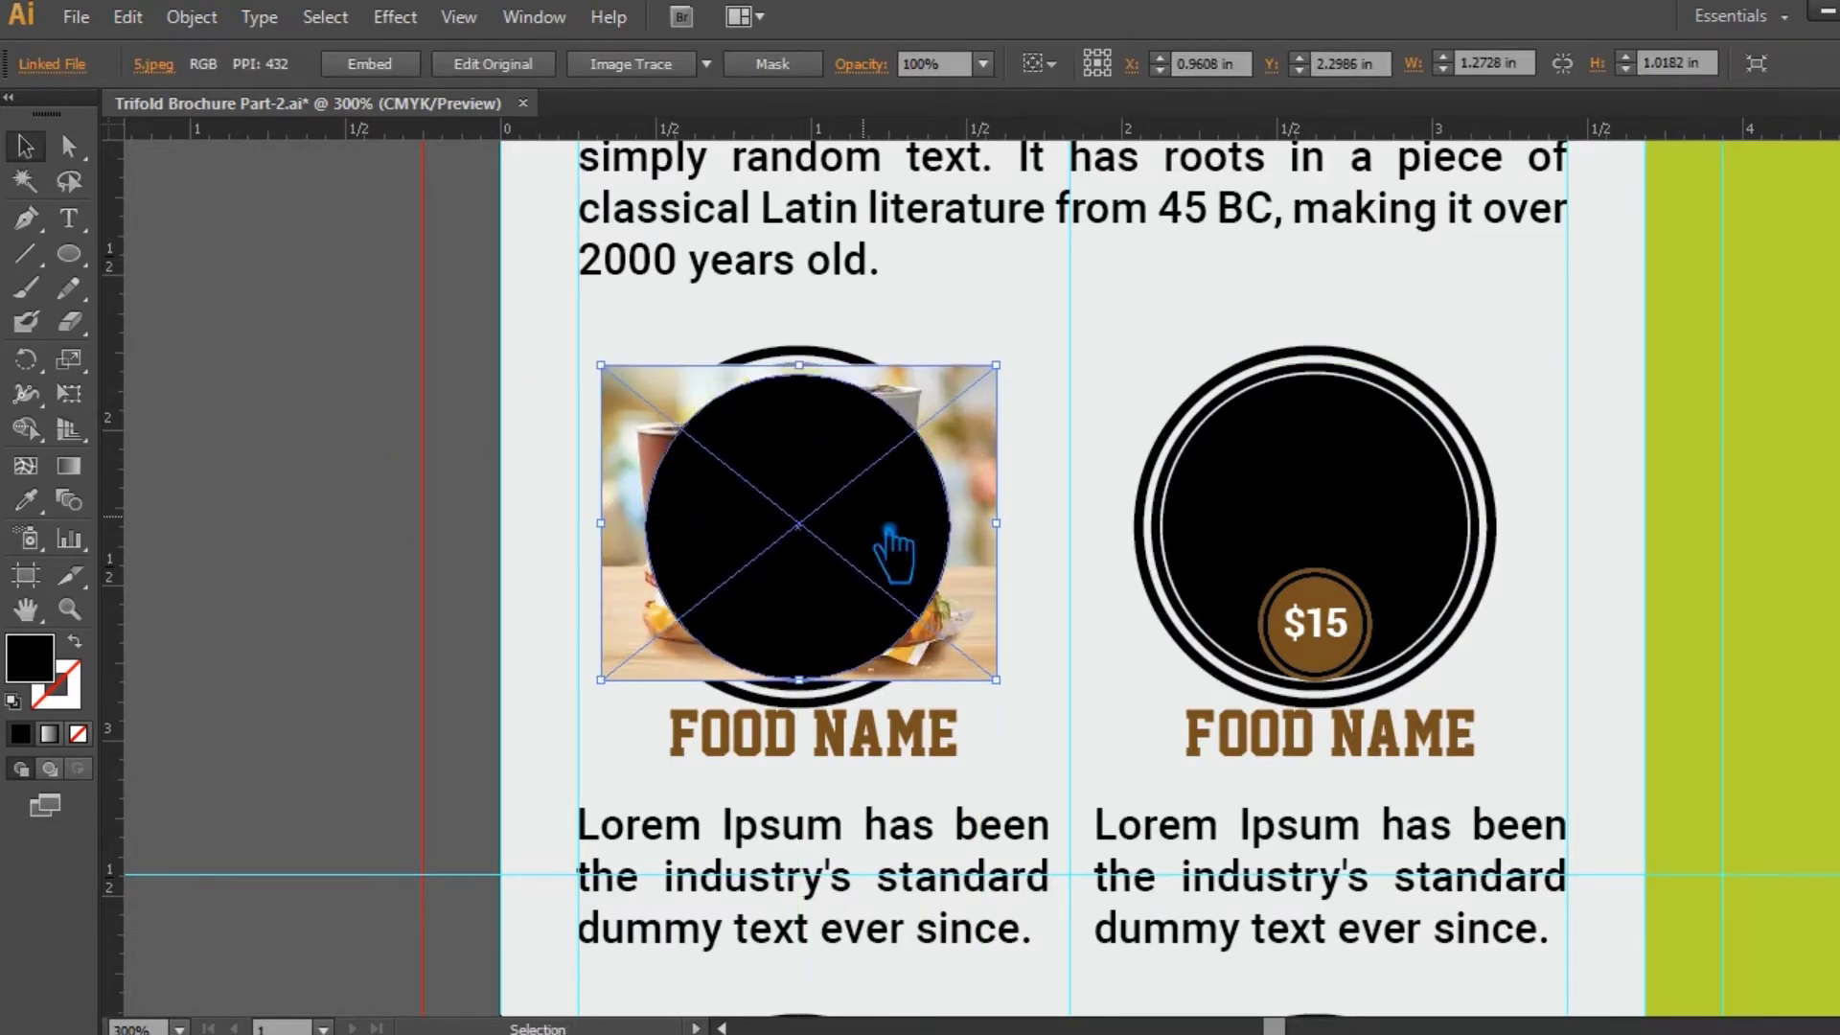
- Make a clipping mask from the black circle and the burger photo
left_click(892, 545, "shift")
right_click(868, 518)
left_click(1001, 690)
left_click(308, 565)
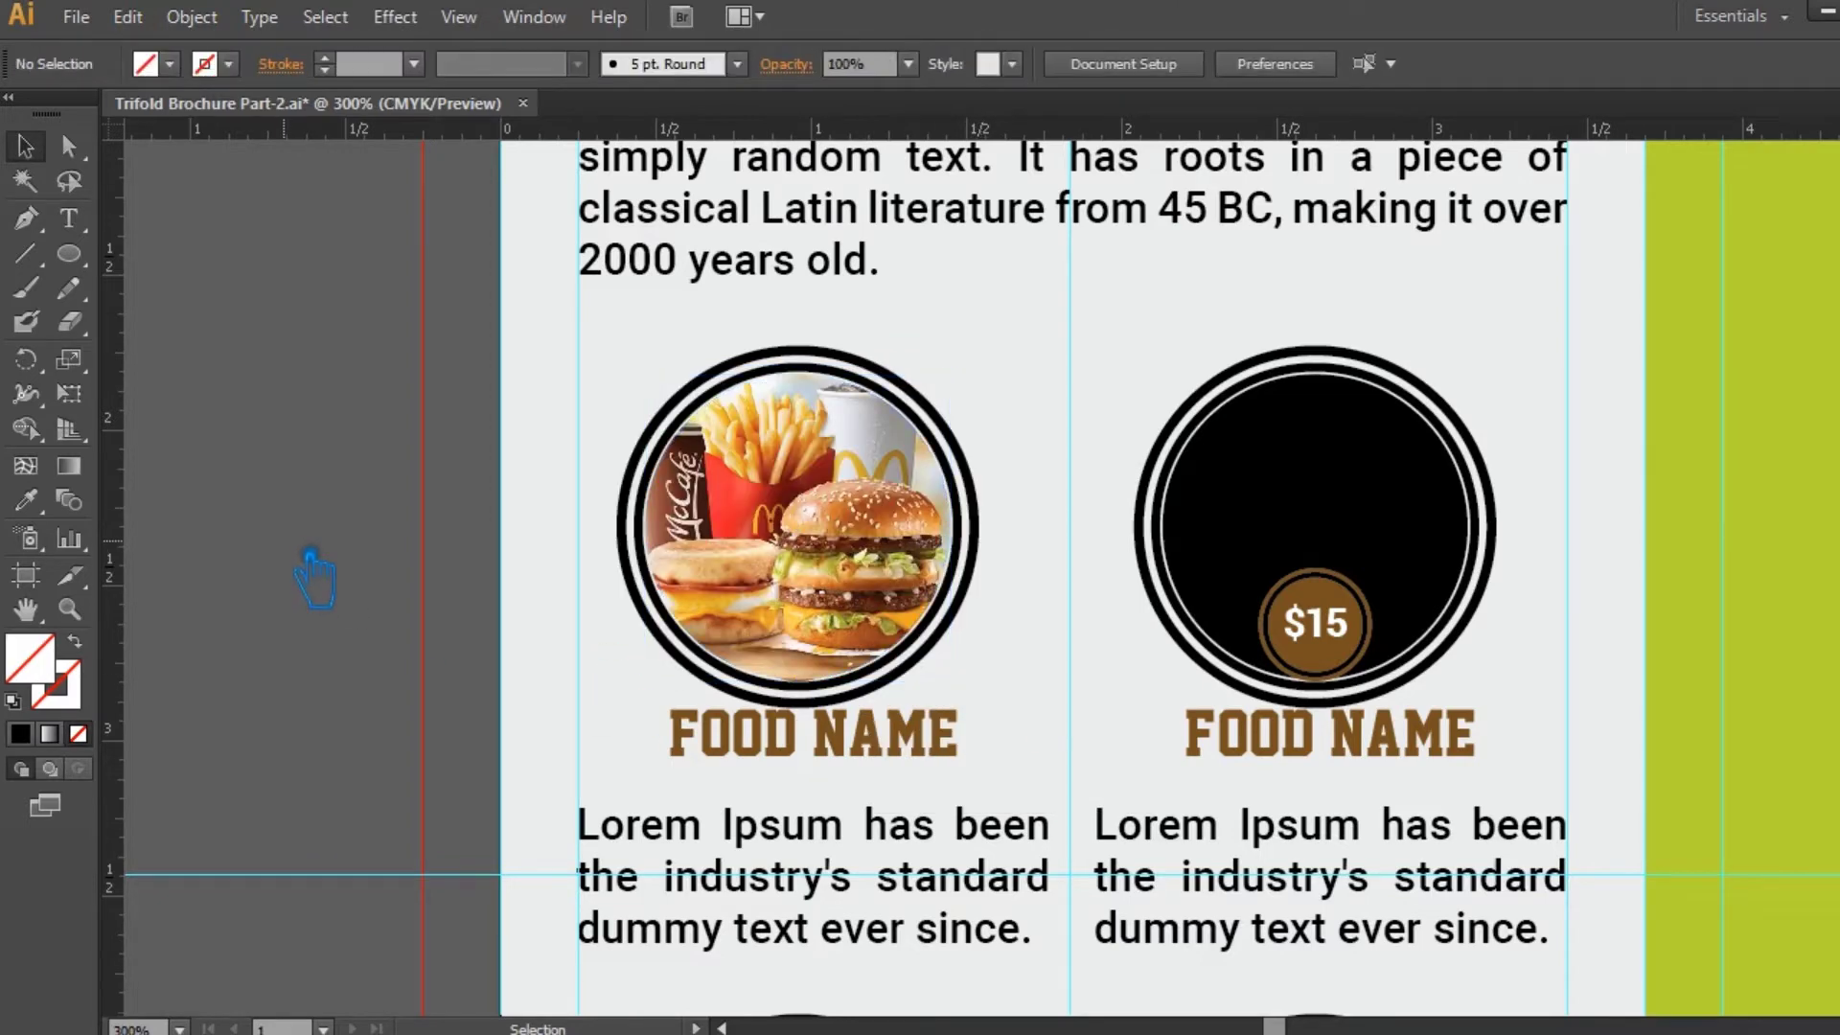
- Recolour the inner ring around the burger photo with the brown sampled from the Delicious Food logo
left_click(974, 492)
key("i")
left_click(1720, 364)
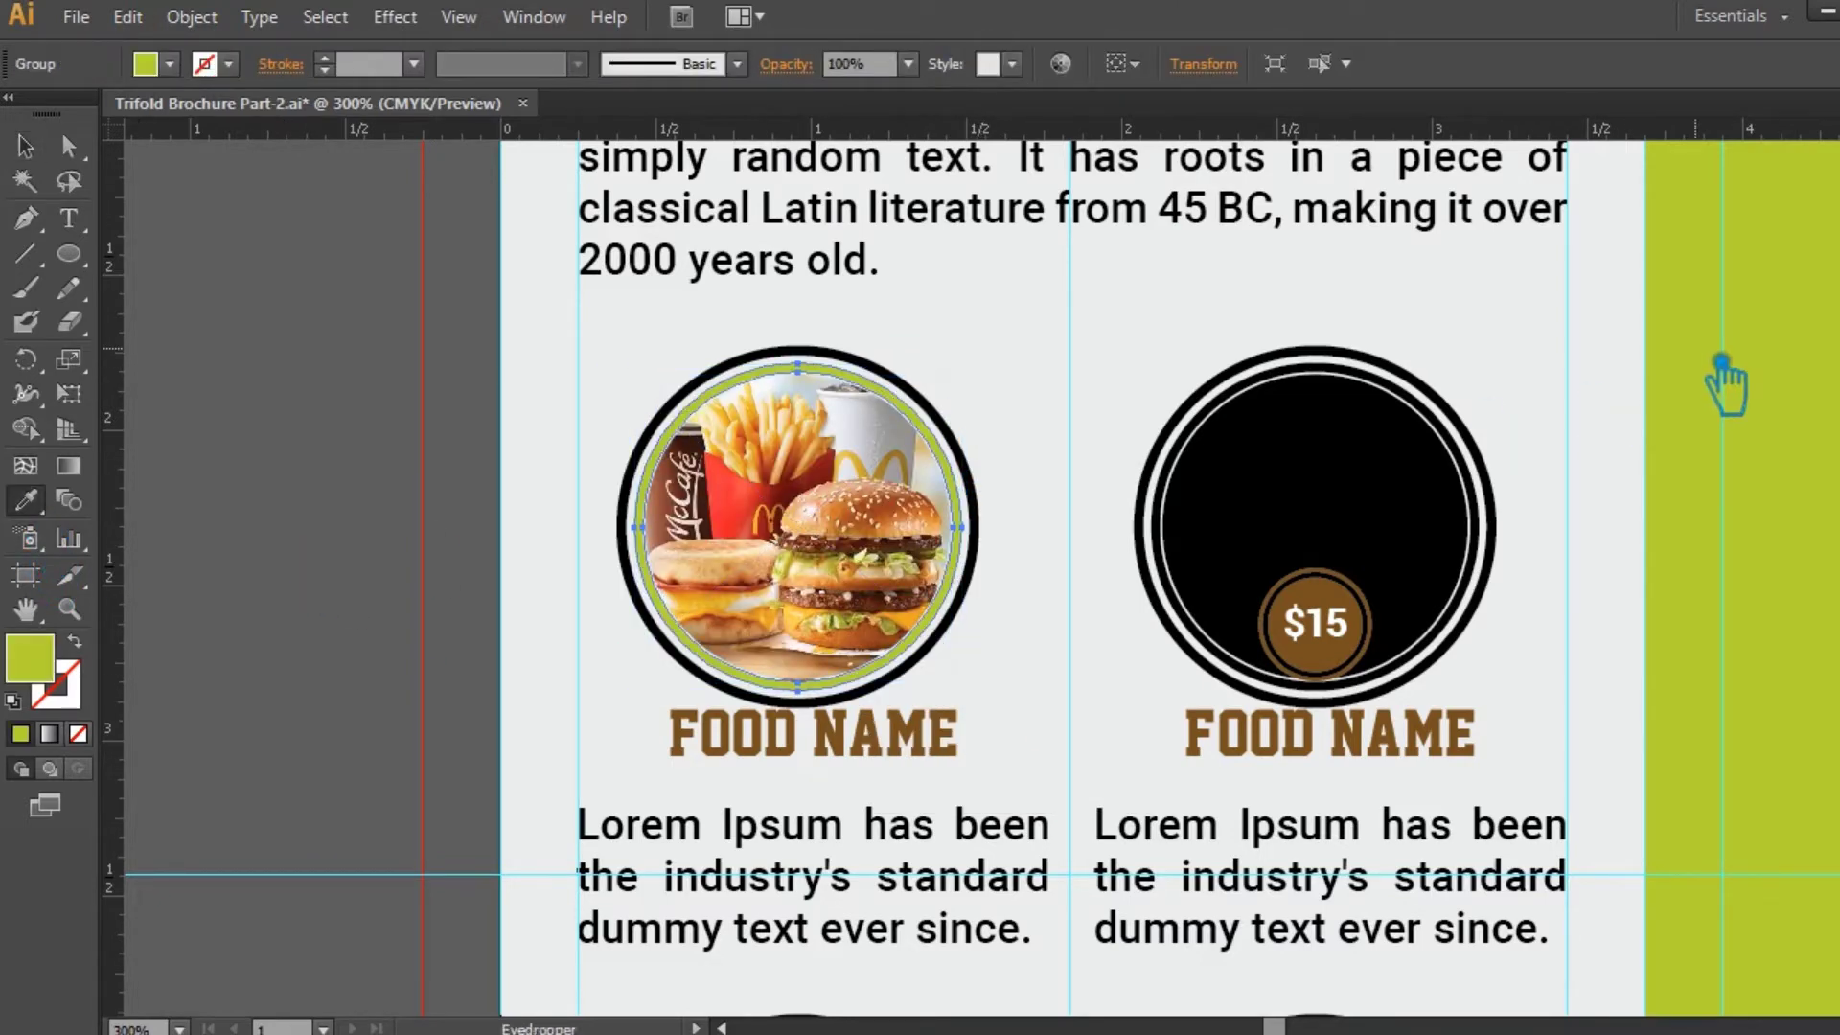
key("ctrl+minus")
key("ctrl+minus")
key("ctrl+minus")
left_click_drag(1646, 642, 1055, 547)
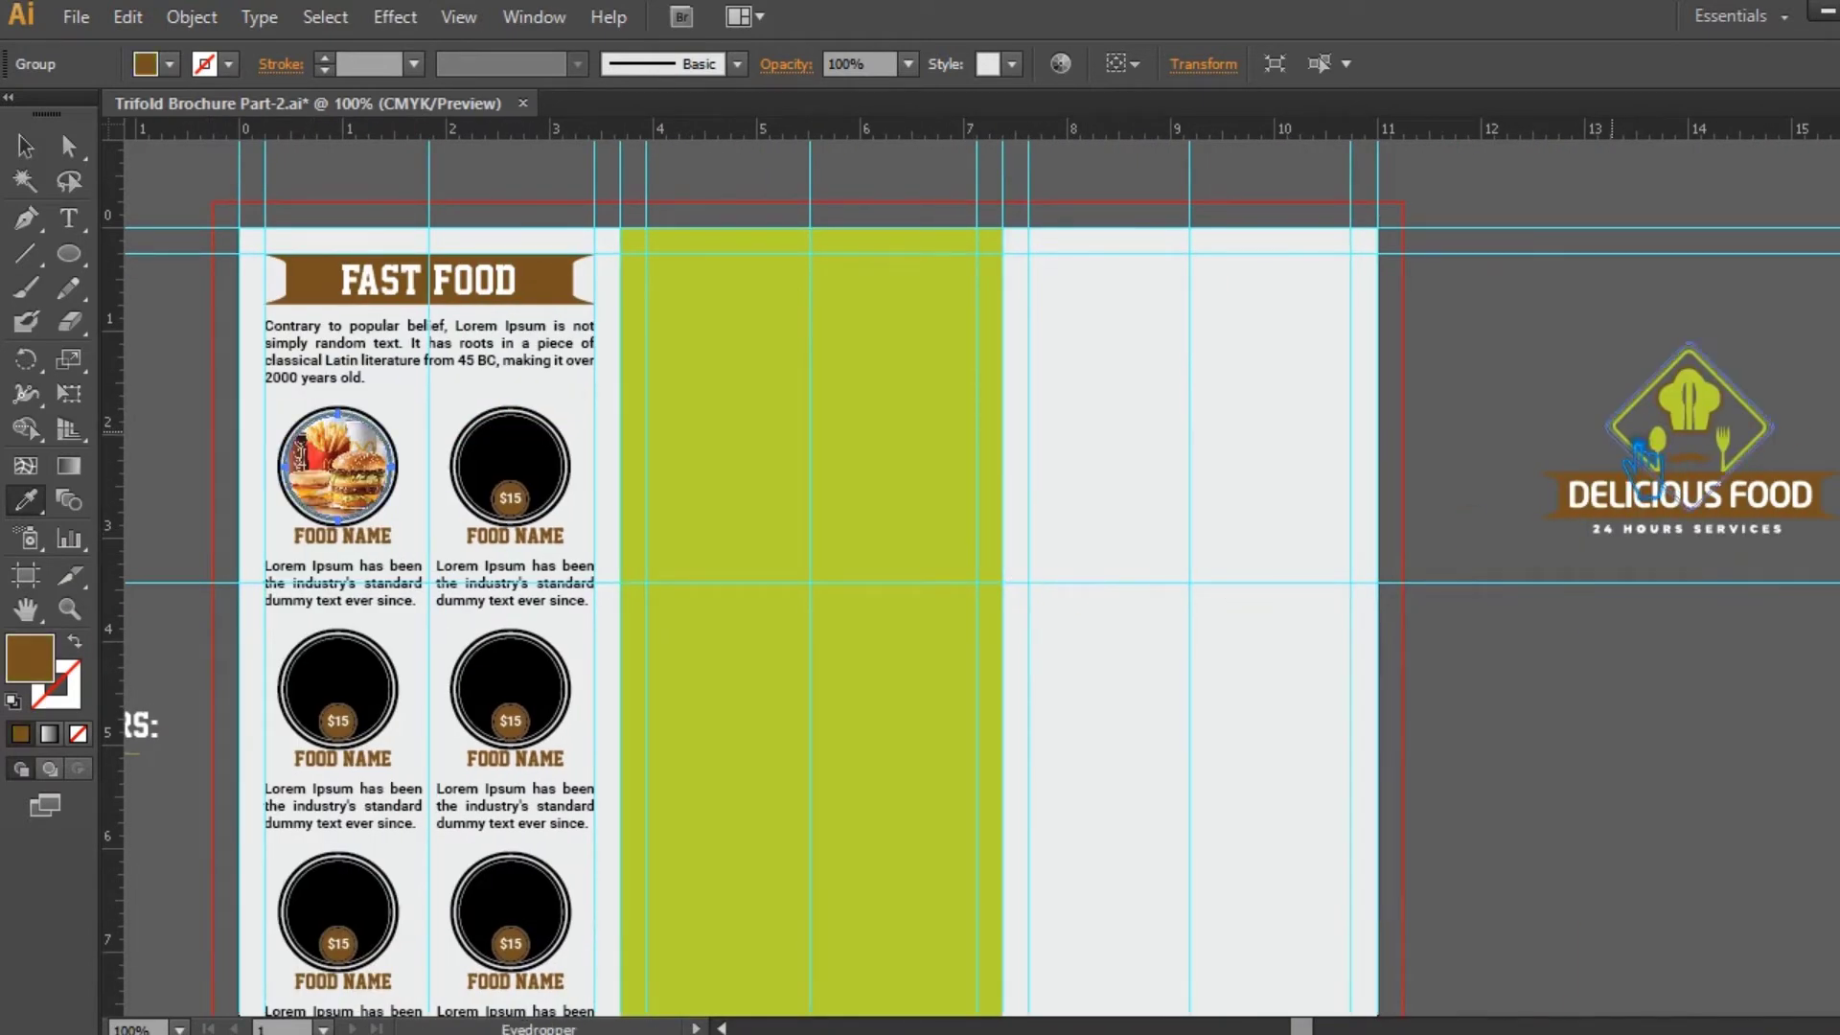
left_click(29, 153)
left_click(1108, 439)
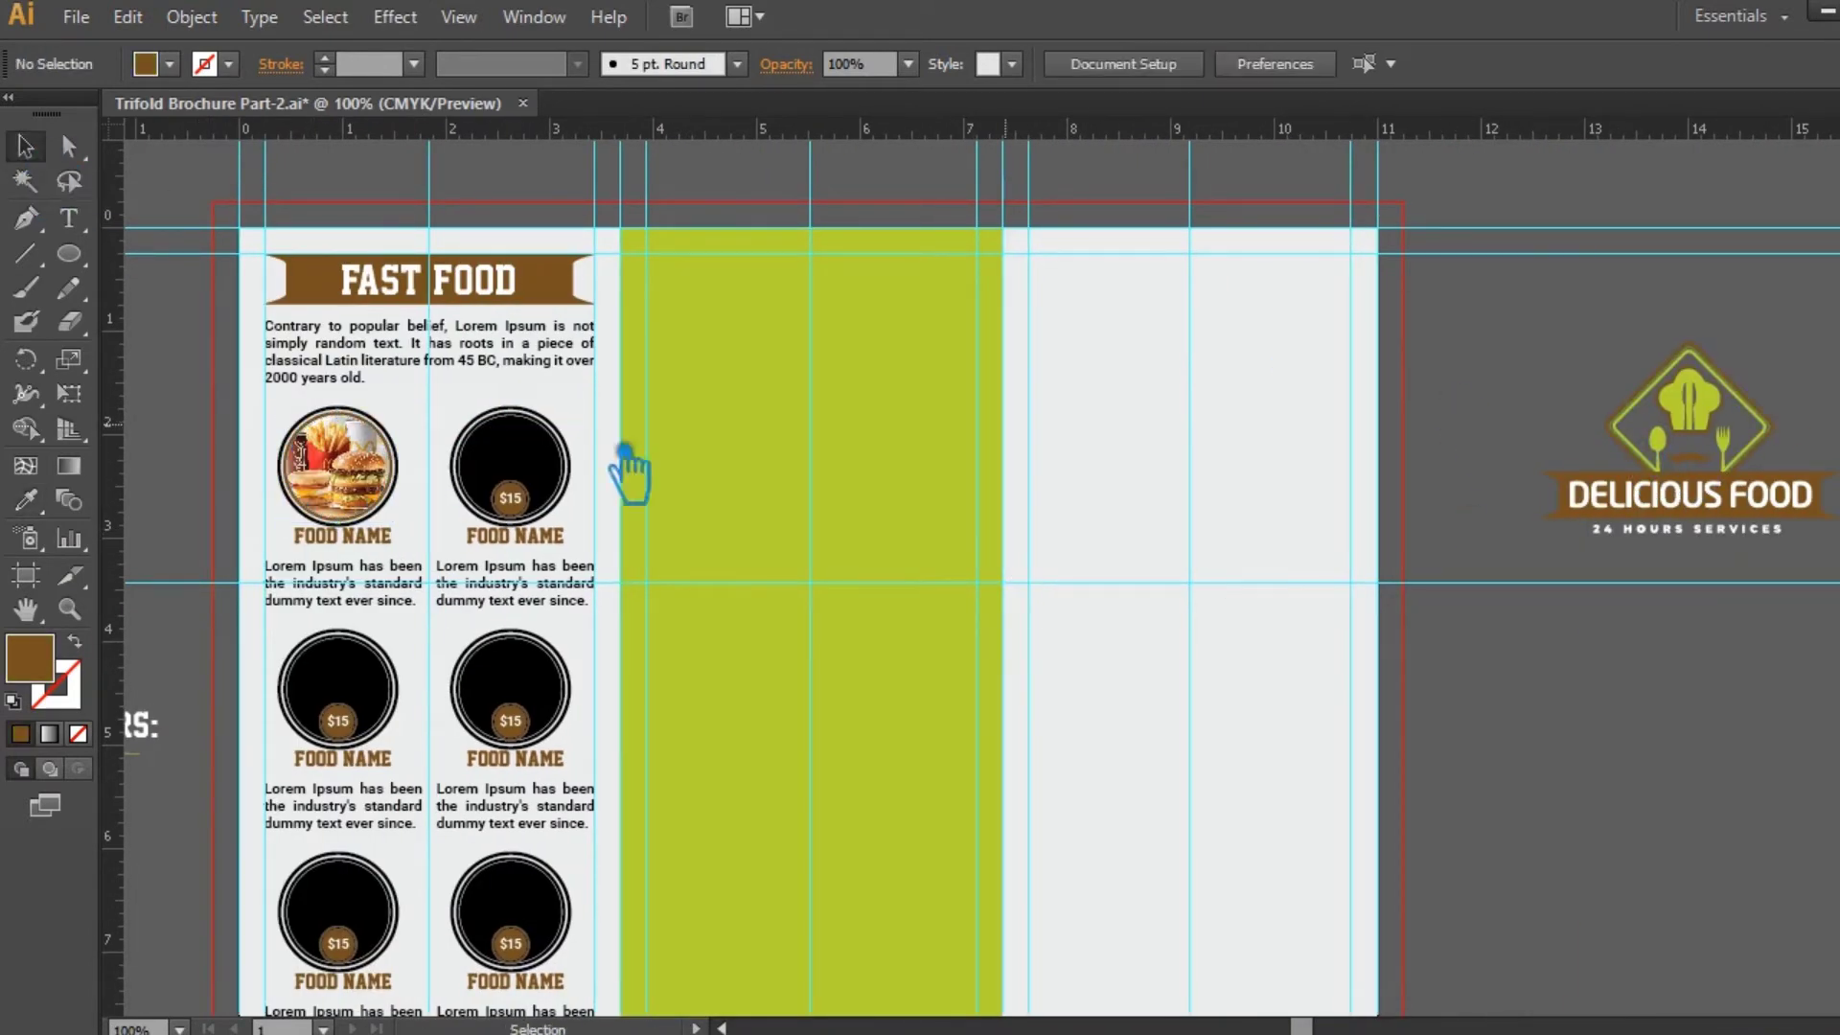
- Recolour the outer ring around the burger photo with a colour sampled from the Delicious Food logo's diamond frame
left_click(422, 462)
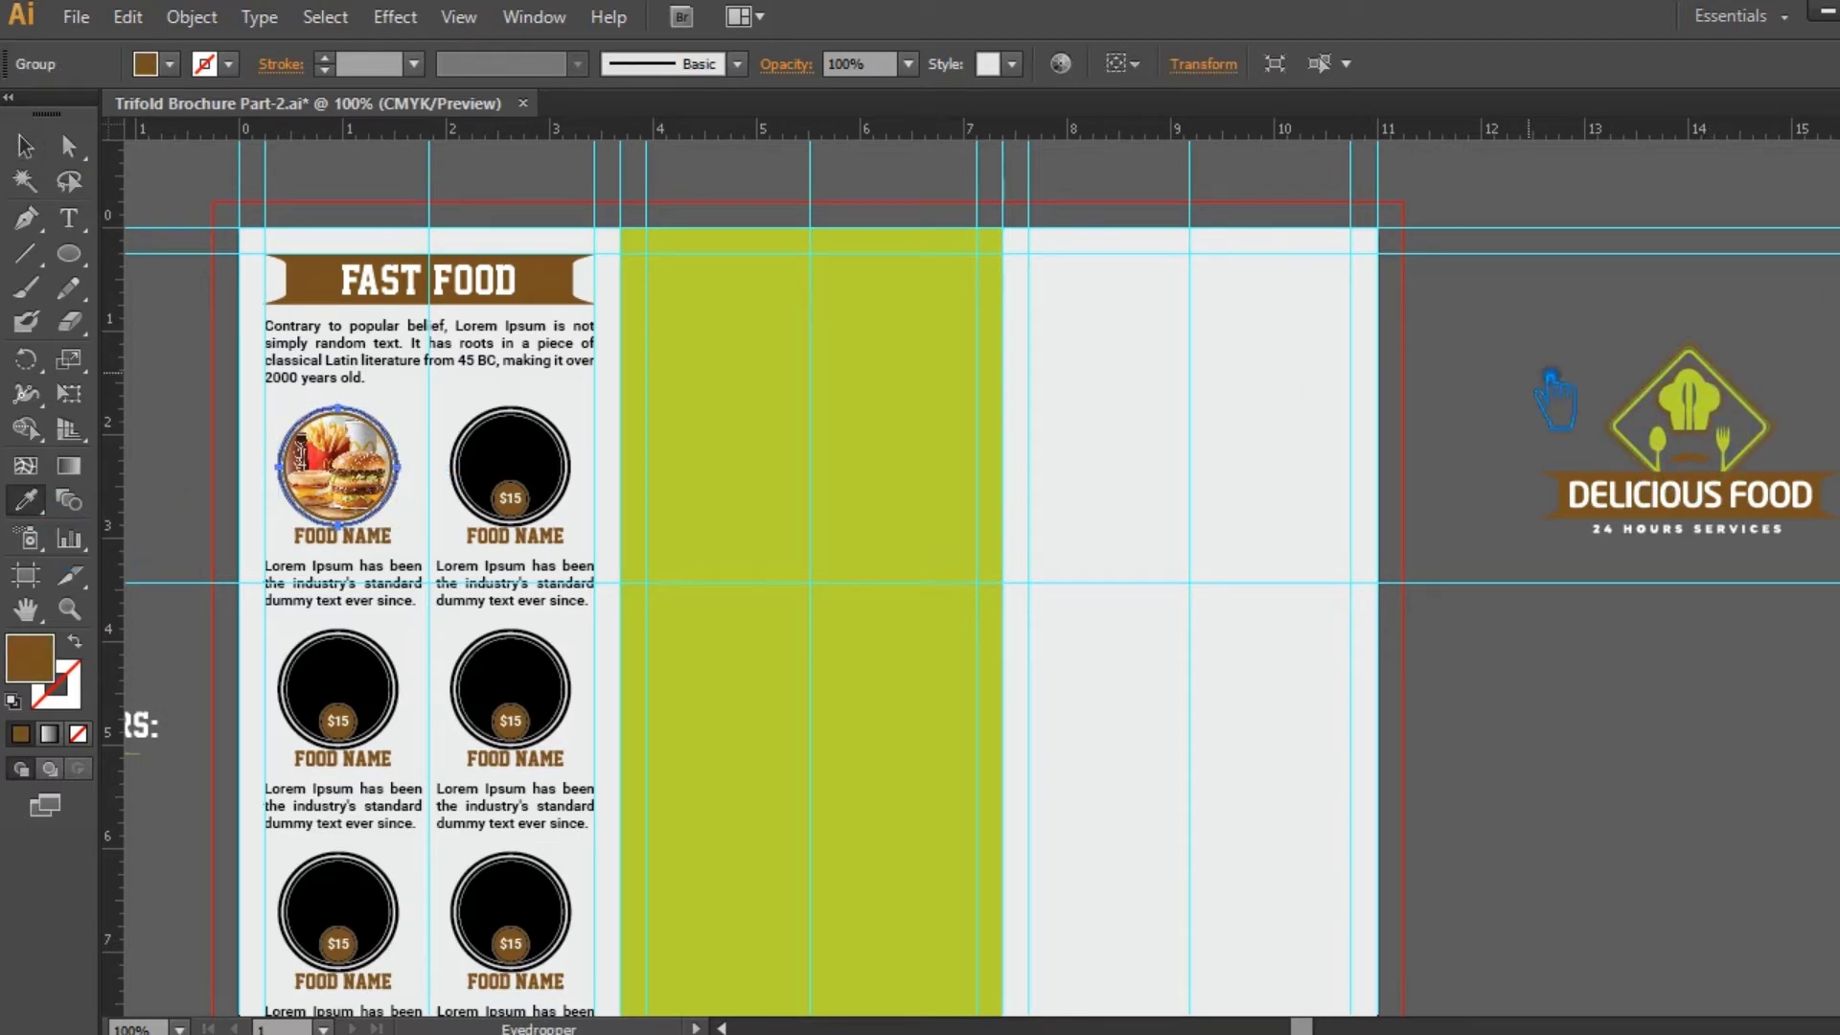
key("ctrl+plus")
key("ctrl+plus")
left_click_drag(1538, 359, 222, 393)
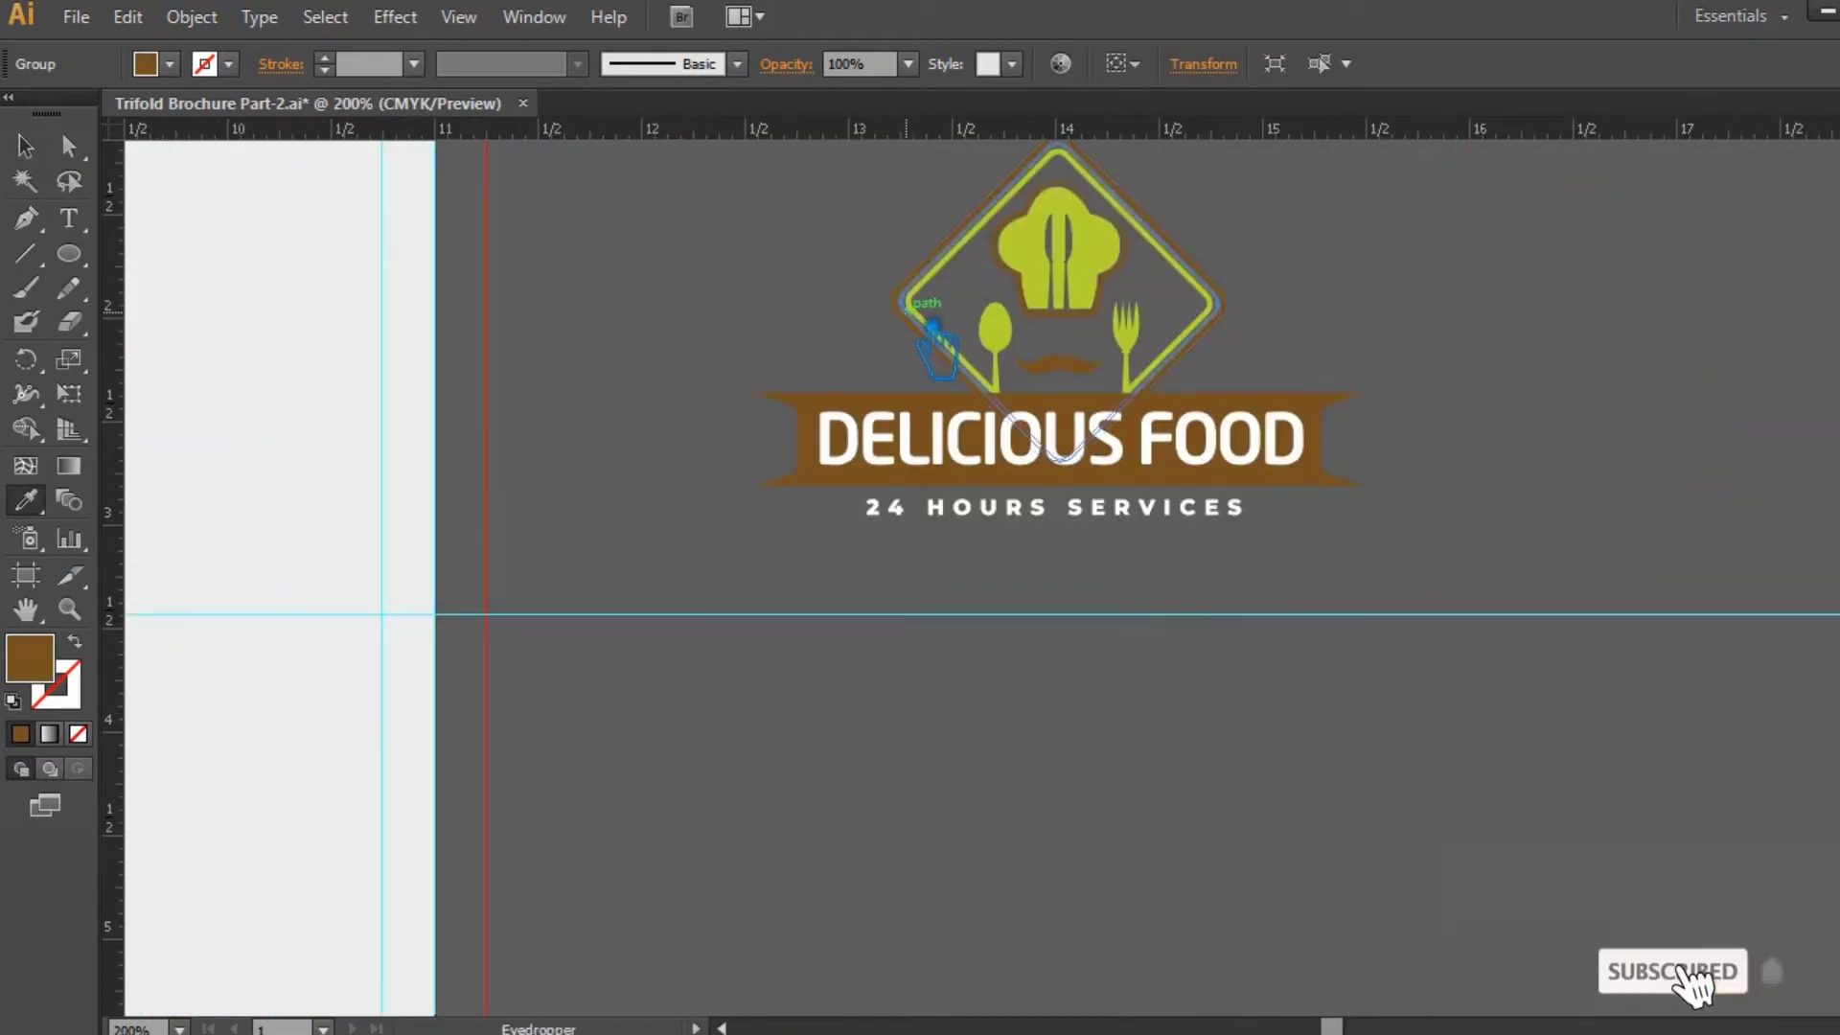
left_click(932, 326)
left_click(26, 153)
left_click(722, 328)
- Switch to the Fast Food folder and place image 2 onto the brochure in Illustrator
left_click_drag(722, 328, 1773, 575)
left_click_drag(192, 575, 1591, 496)
key("alt+Tab")
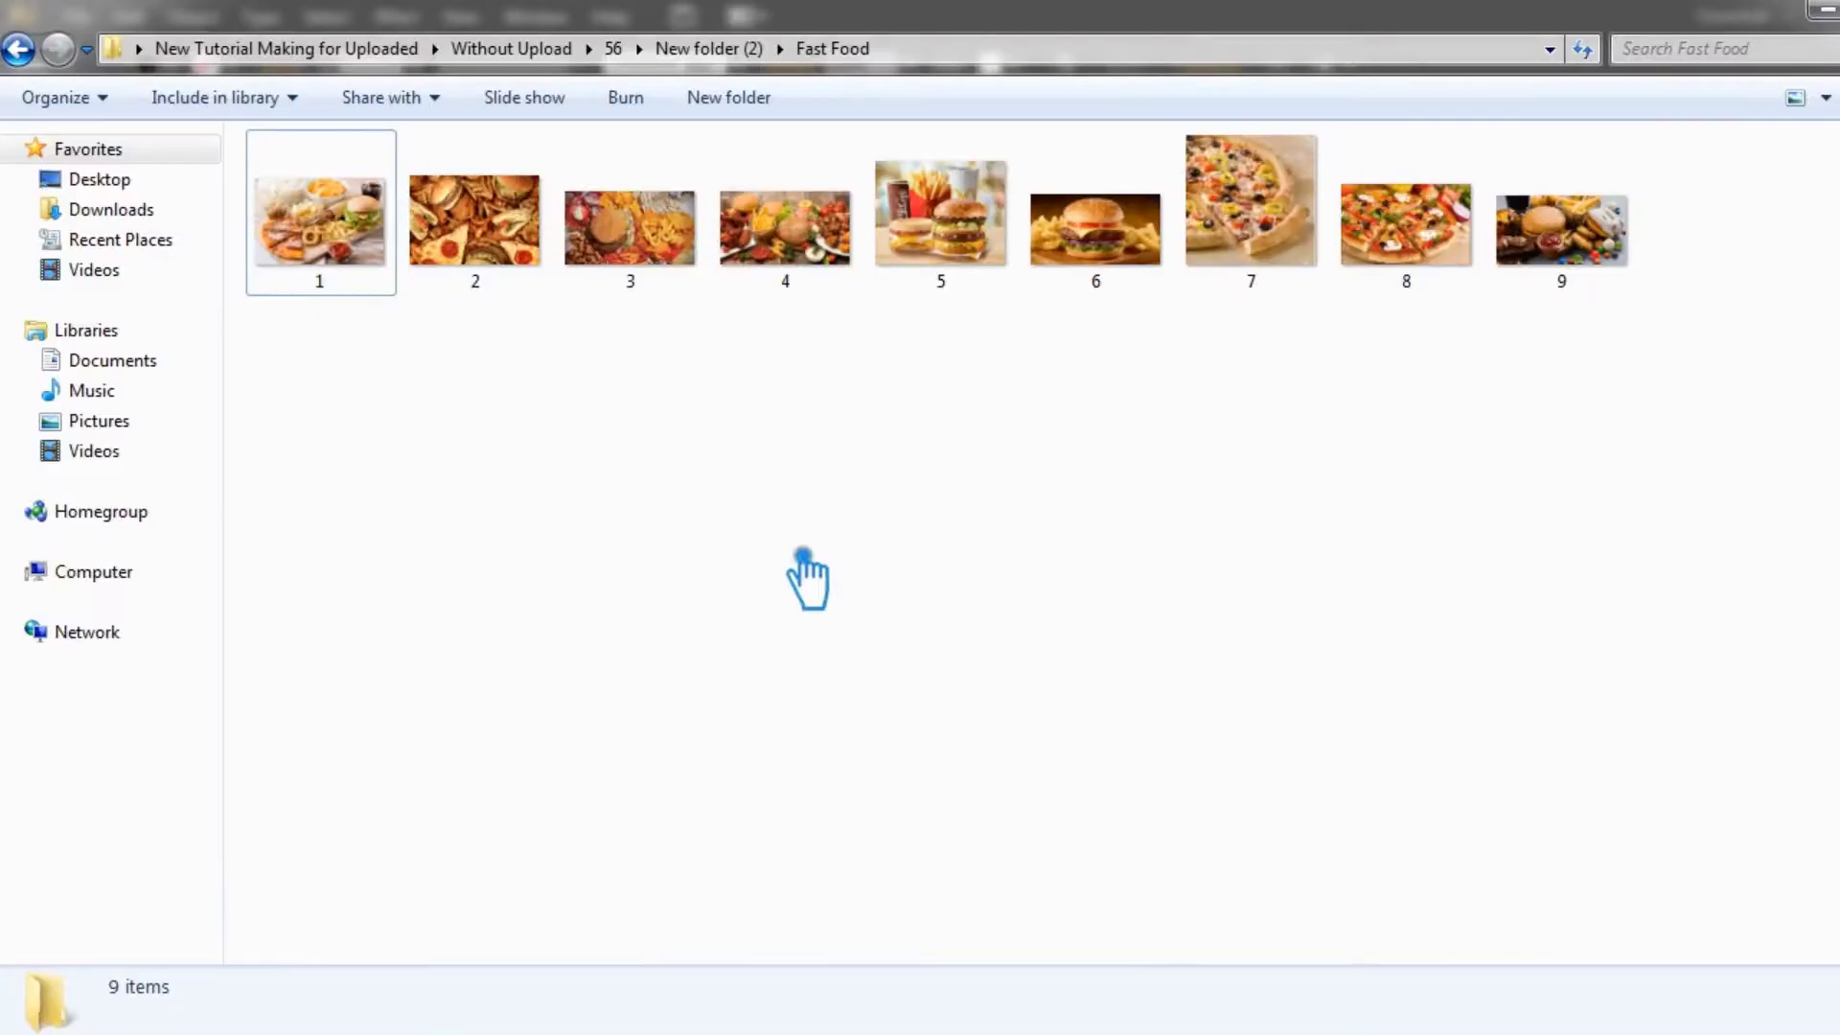
left_click(505, 255)
left_click_drag(506, 242, 1169, 548)
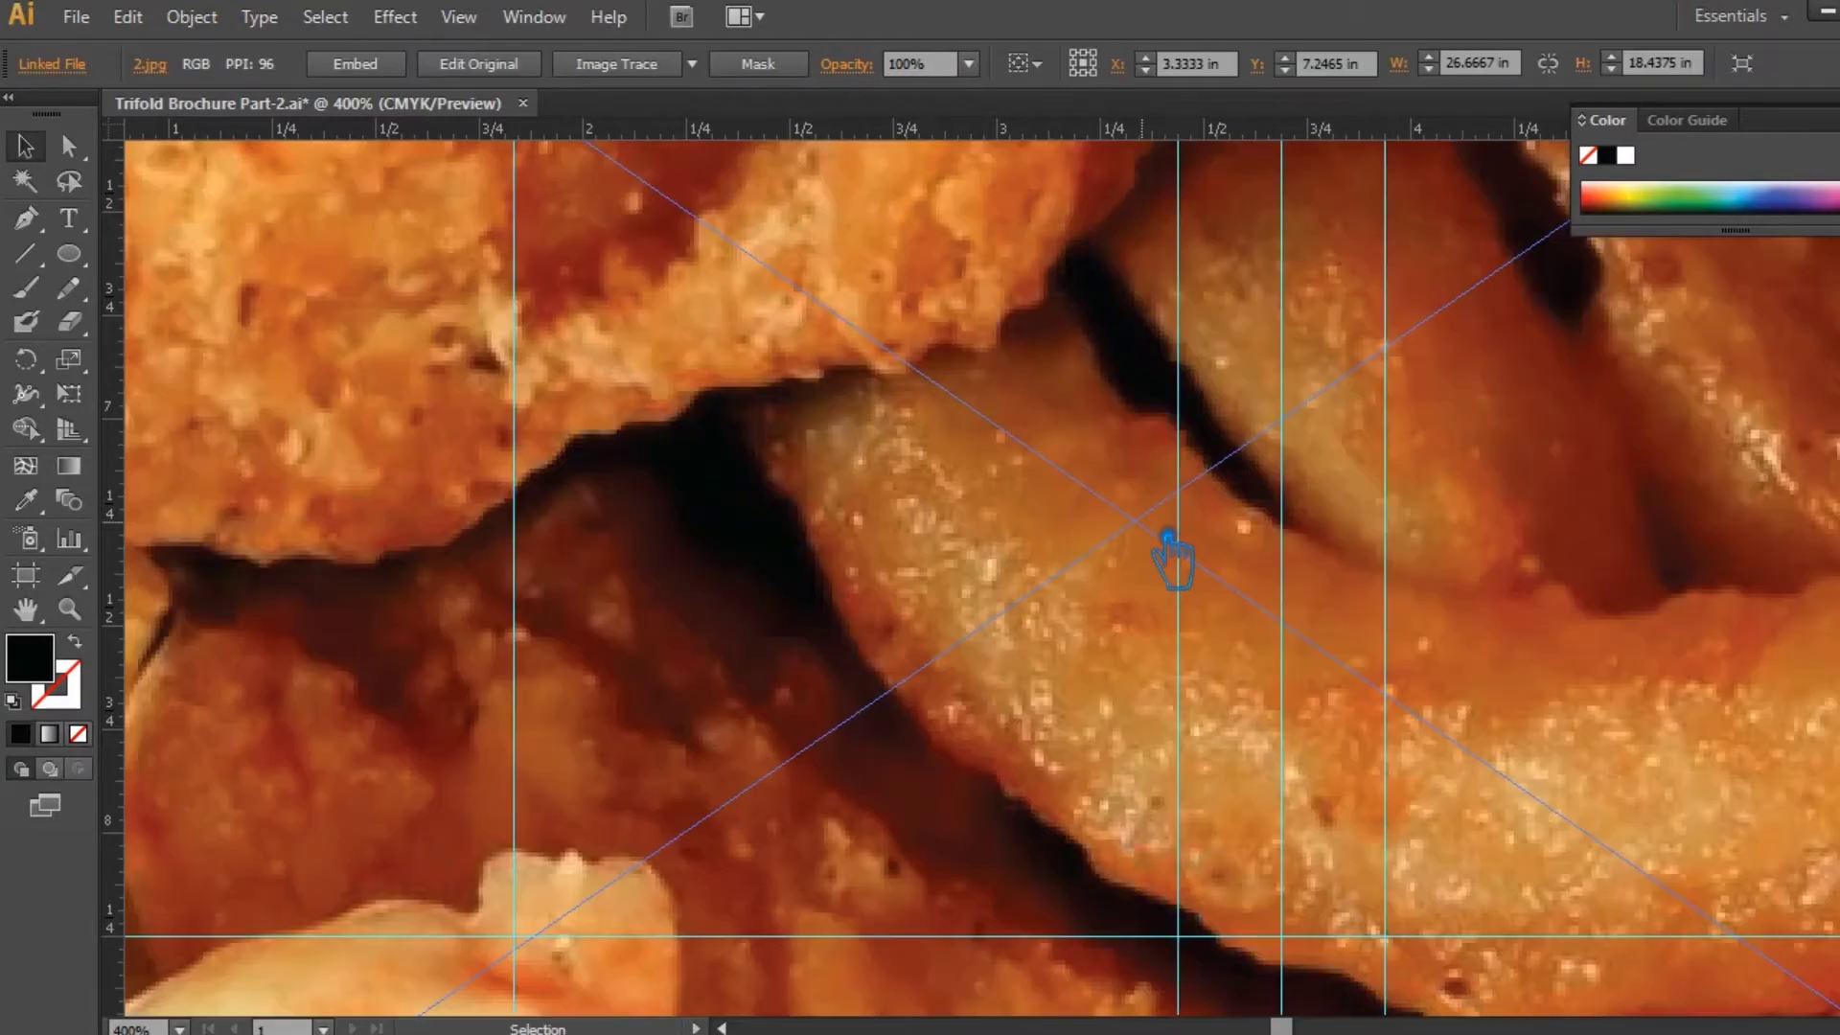
- Scale the placed photo of burgers, fries and pizza down to about 2.25 in wide over the last food entry
key("ctrl+minus")
key("ctrl+minus")
key("ctrl+minus")
key("ctrl+minus")
key("ctrl+minus")
key("ctrl+minus")
key("ctrl+minus")
key("ctrl+minus")
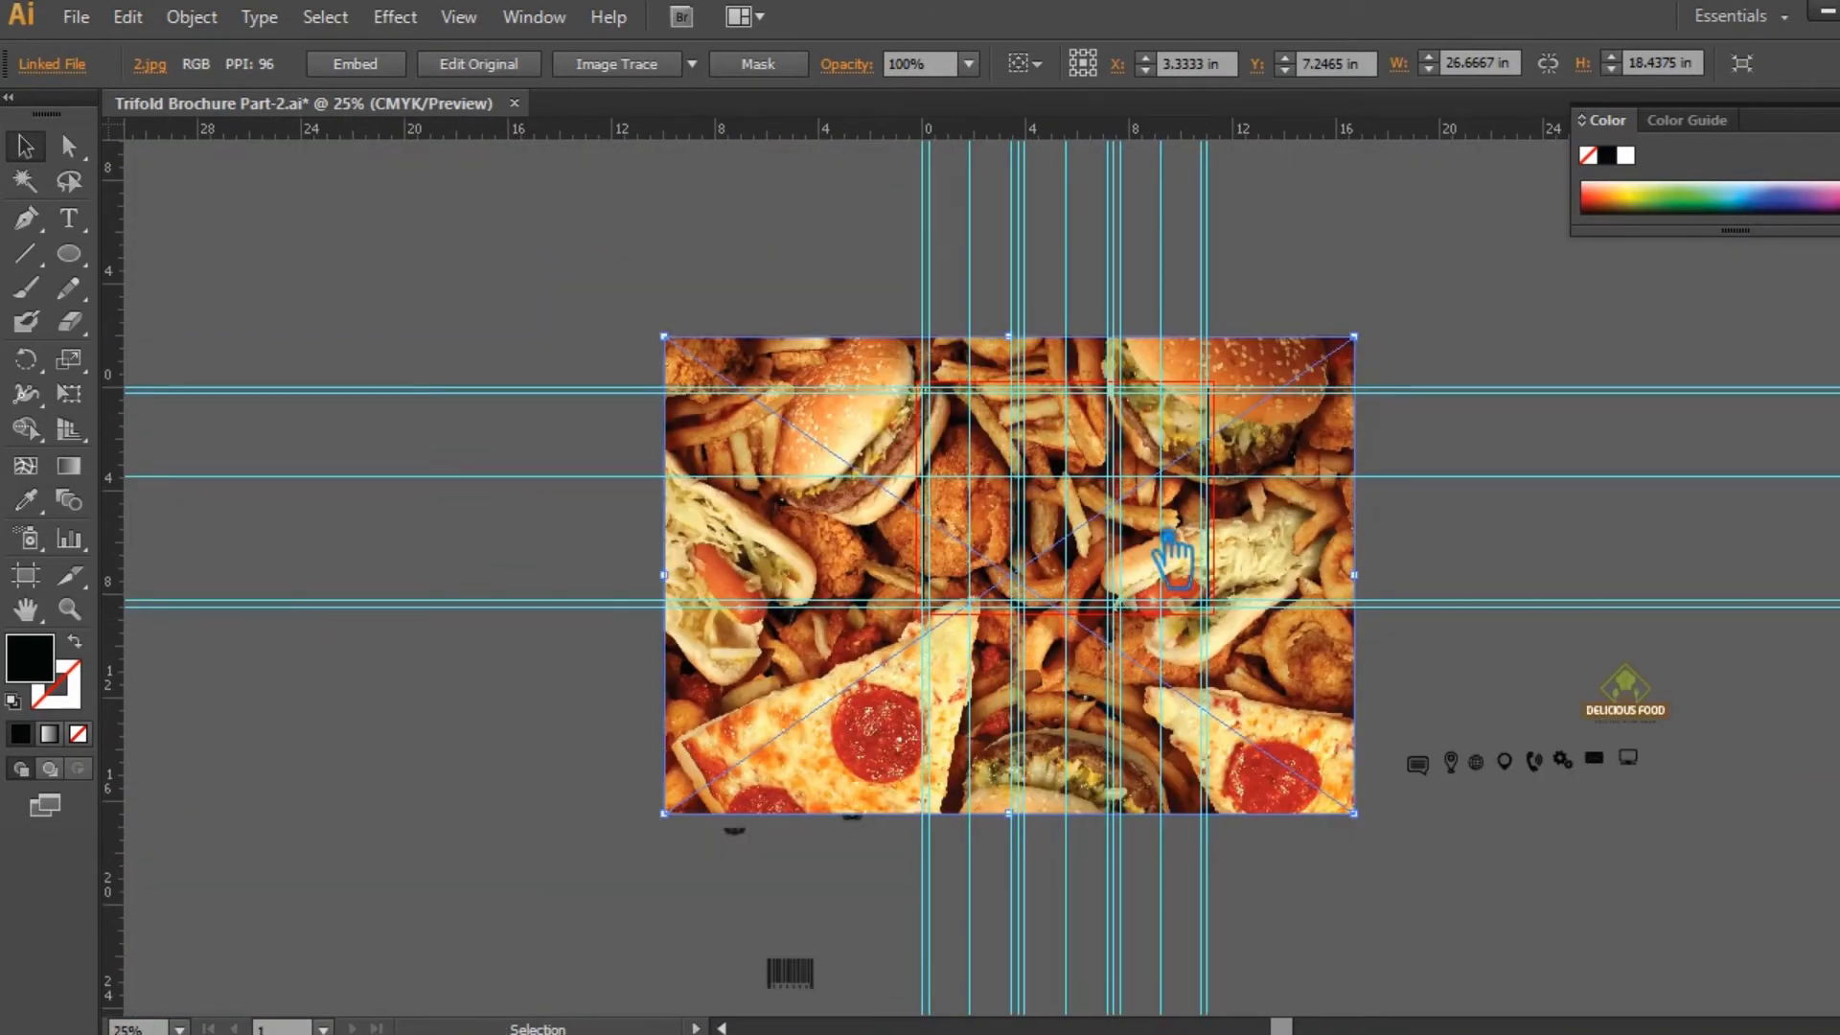
left_click_drag(1379, 352, 1040, 552)
key("ctrl+plus")
key("ctrl+plus")
key("ctrl+plus")
key("ctrl+plus")
key("ctrl+plus")
key("ctrl+plus")
key("ctrl+plus")
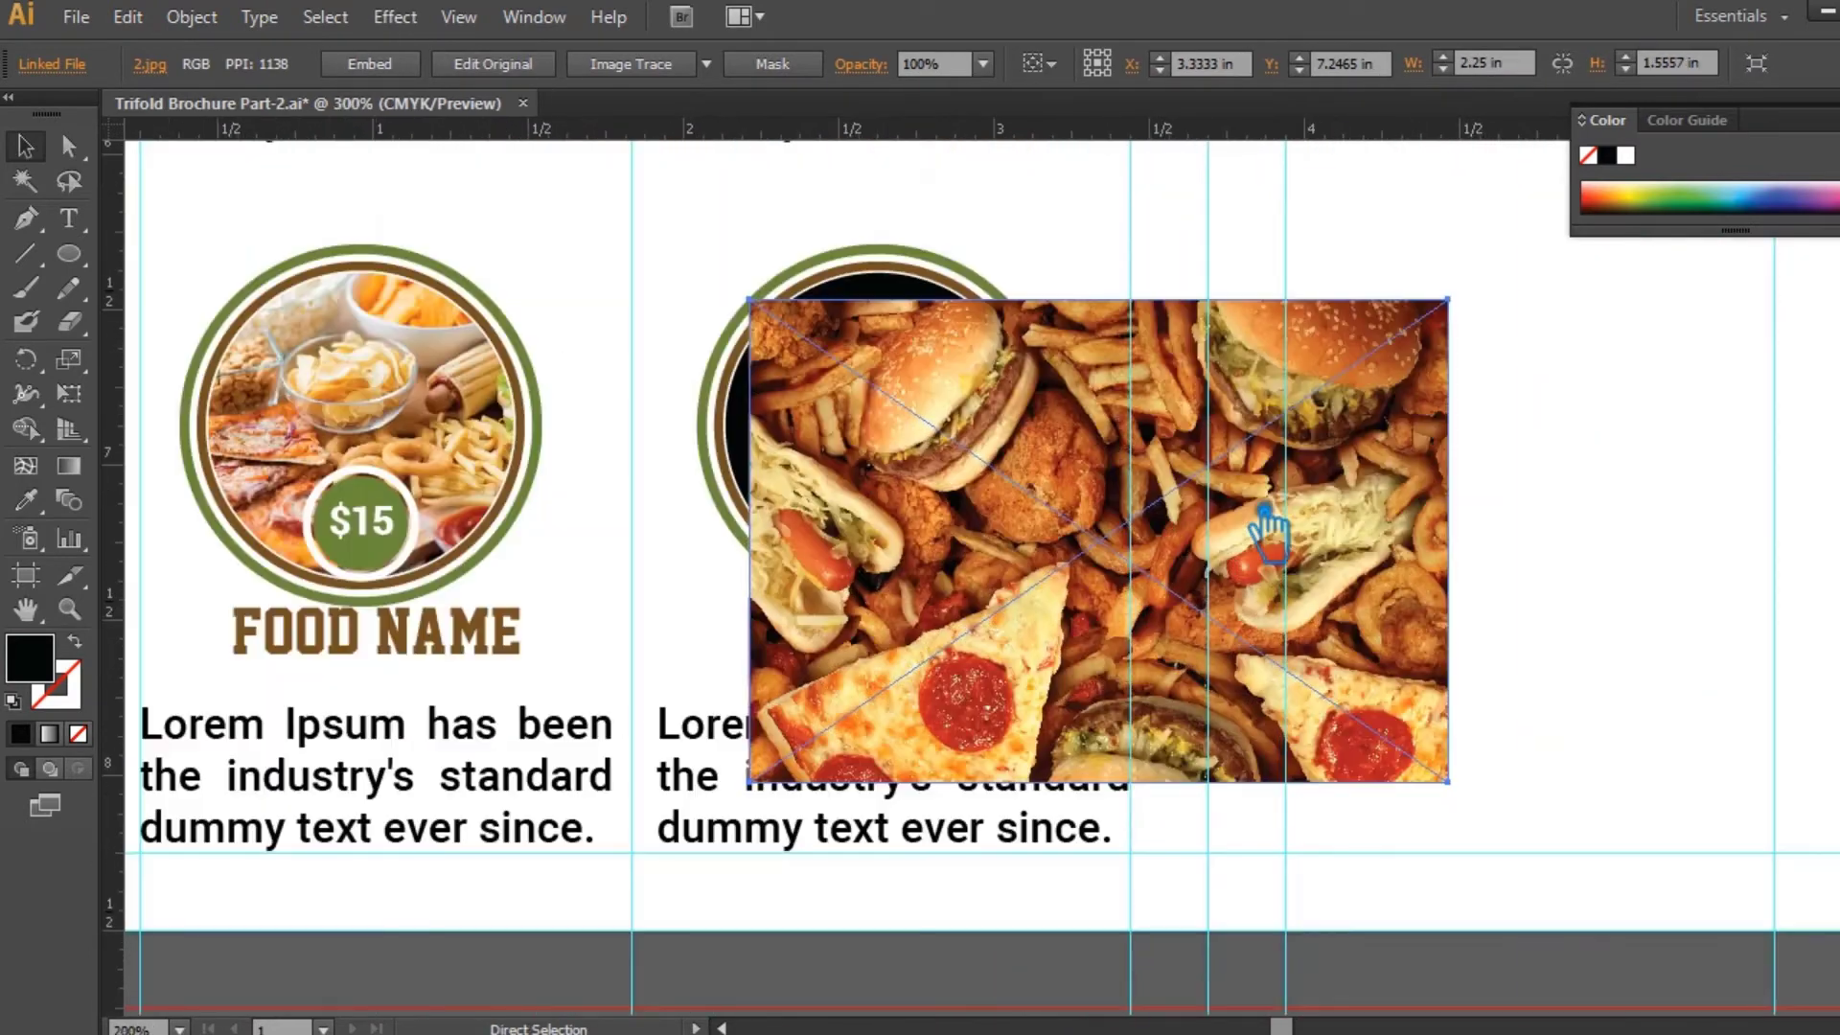
- Reduce the photo to about 1.83 in wide and move it so the black circle of the last food entry is partly uncovered
left_click_drag(1448, 299, 1383, 343)
left_click(1456, 434)
left_click_drag(1067, 574, 1119, 516)
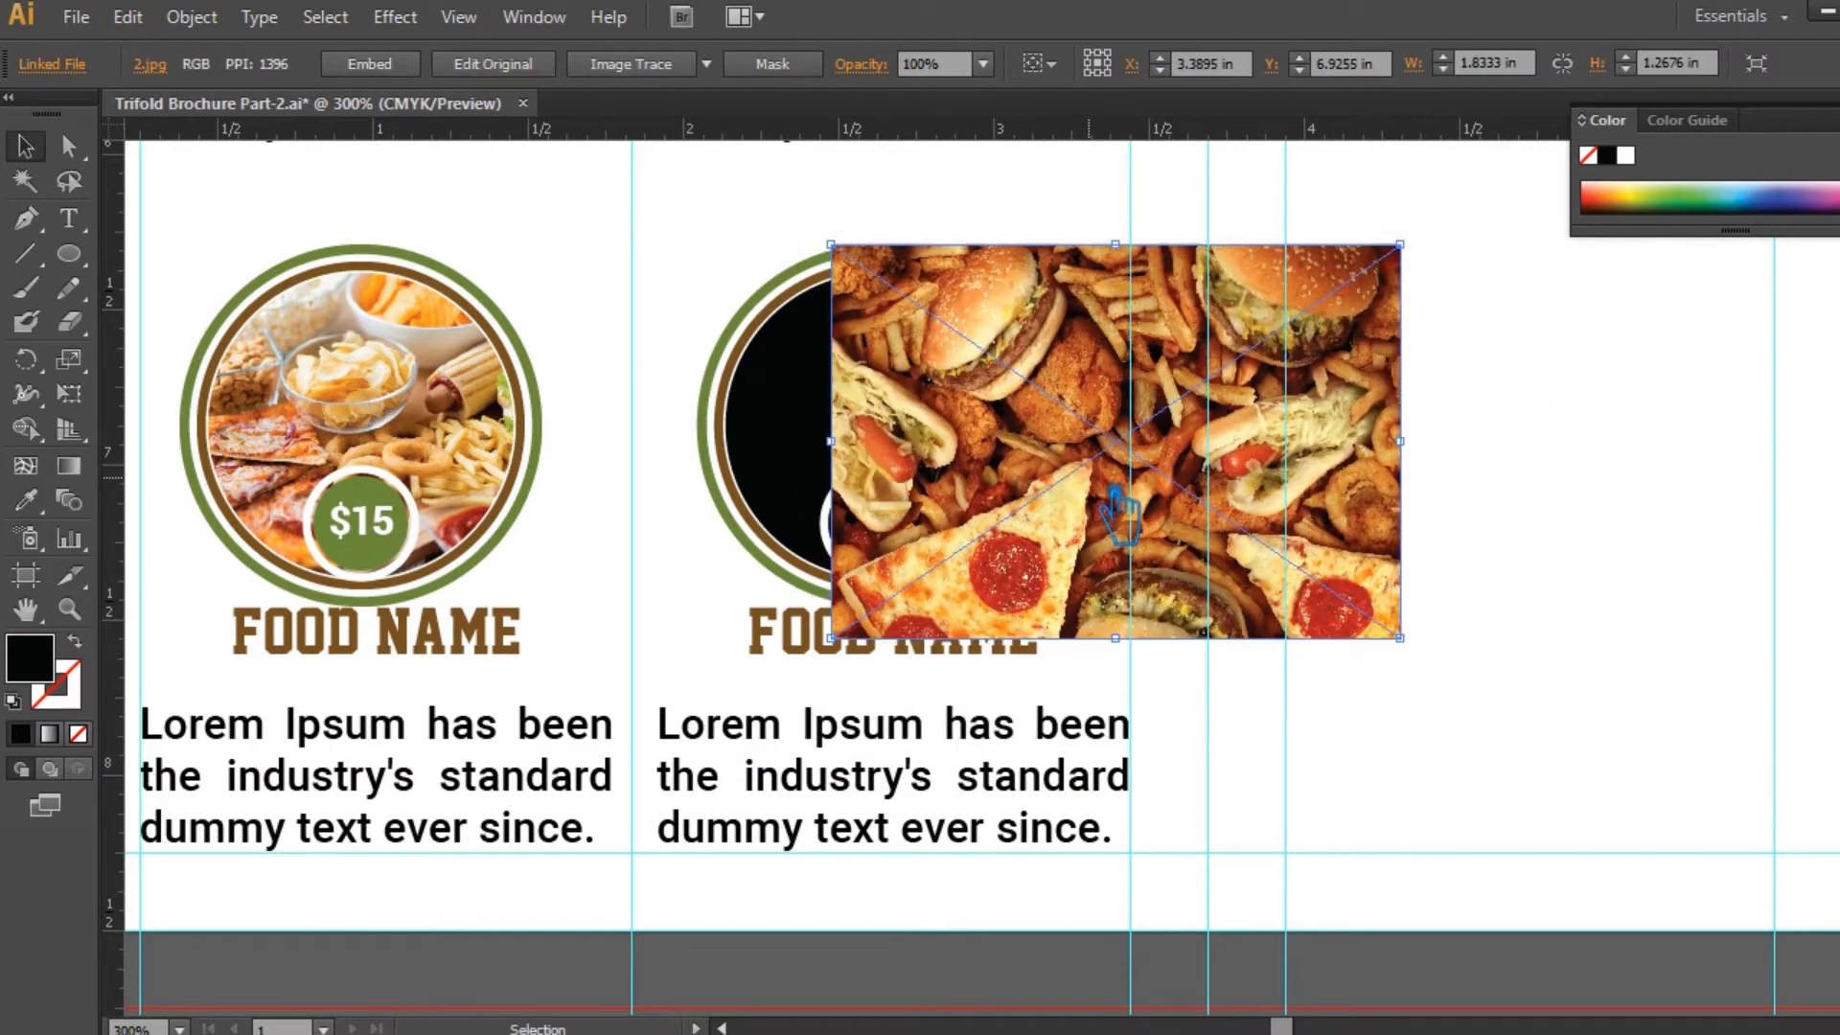
- Bring the black circle to the front, centre the photo behind it, scale the photo down slightly and nudge it upward
left_click(815, 454)
key("ctrl+shift+bracketright")
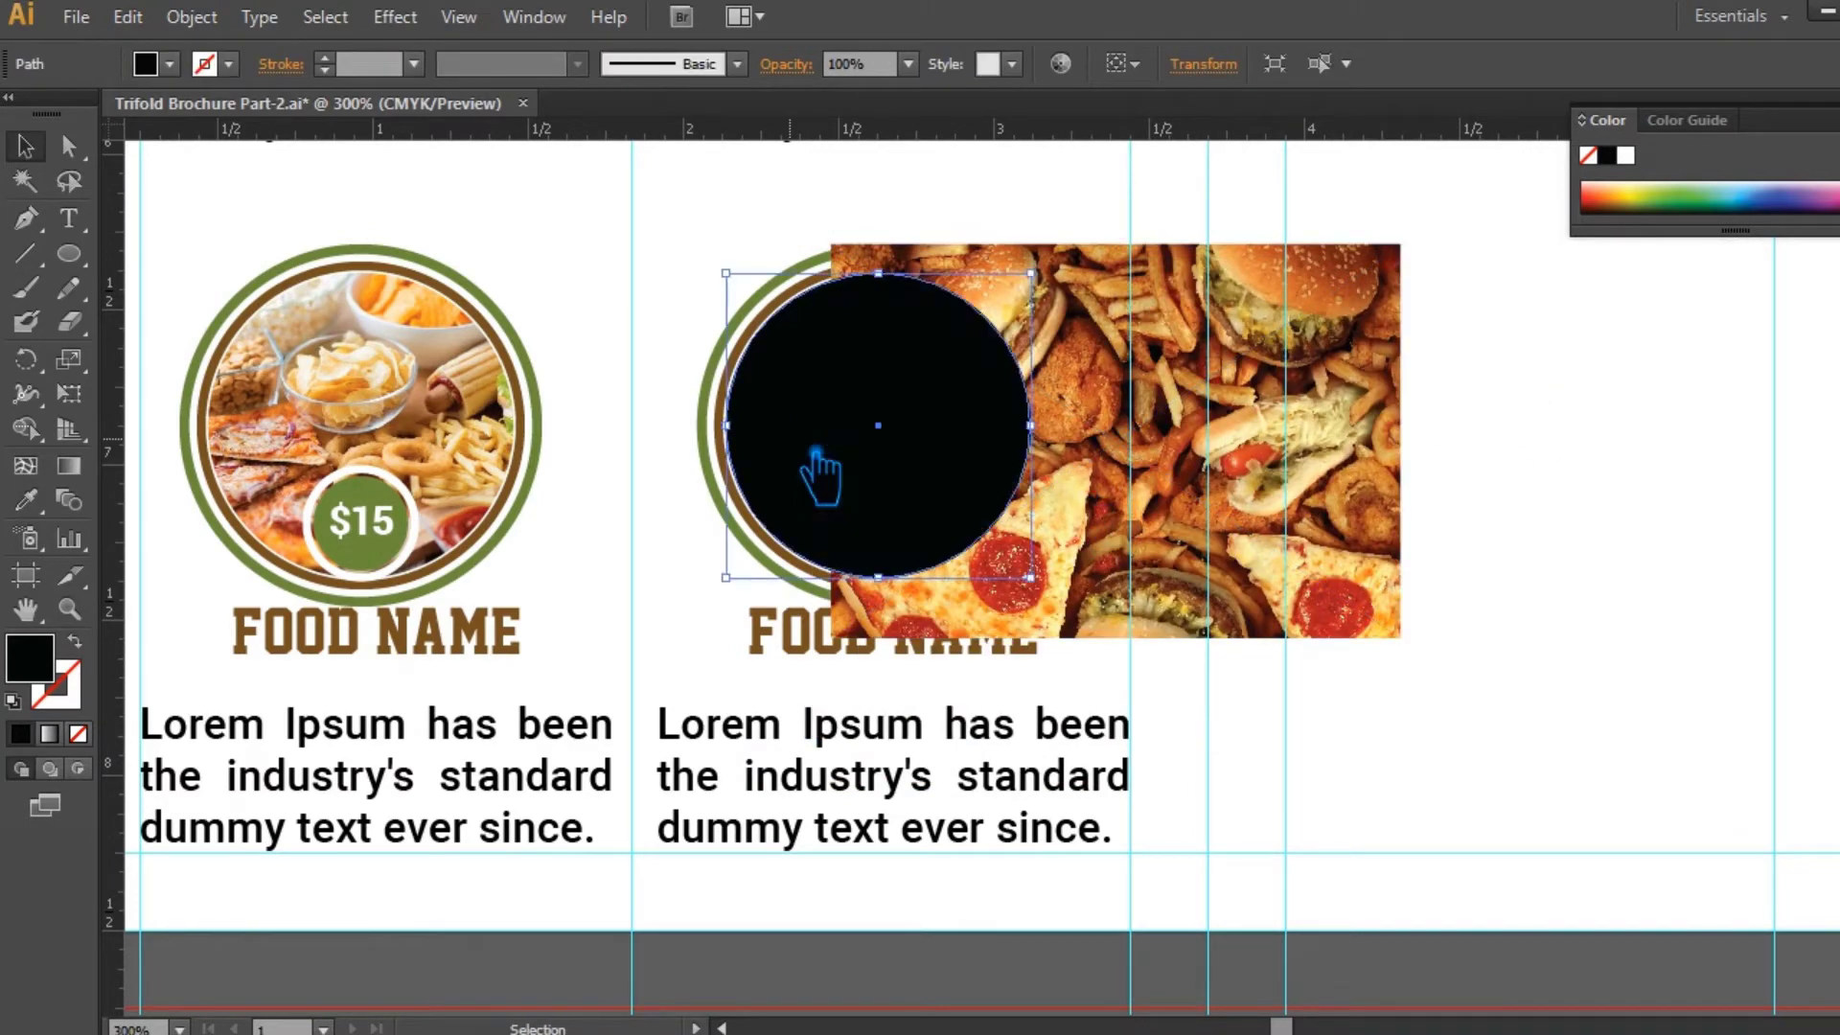
left_click(1576, 502)
left_click_drag(1346, 469, 1108, 470)
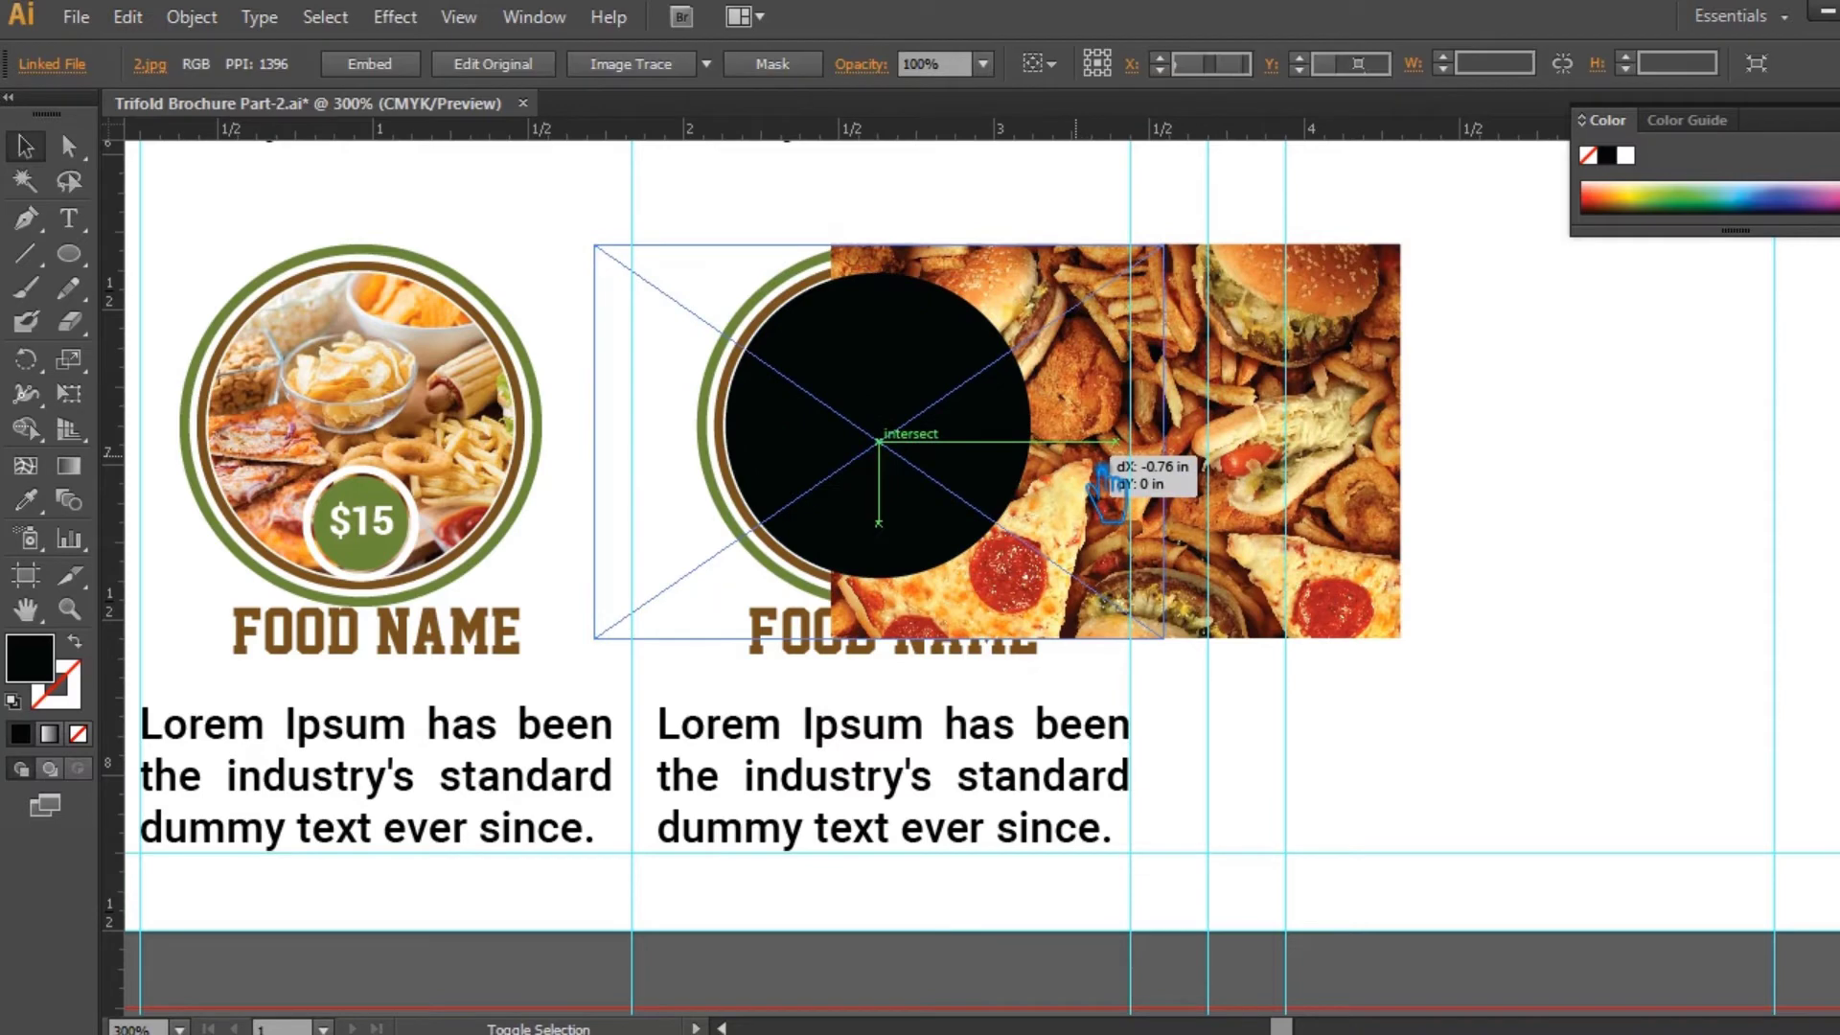
mouse_move(1162, 637)
left_mouse_down()
mouse_move(1191, 657)
mouse_move(1133, 636)
mouse_move(1139, 621)
left_mouse_up()
key("Up")
key("Up")
key("Up")
key("Up")
key("Up")
key("Up")
- Shift the photo slightly downward and make a clipping mask from it and the black circle
left_click(925, 511, "shift")
left_click(1169, 499)
left_click_drag(1075, 367, 1075, 377)
left_click(923, 400, "shift")
right_click(924, 400)
left_click(1032, 558)
- Send the clipped photo backward, behind the $15 badge of the last food entry
left_click(1301, 494)
left_click(975, 472)
key("ctrl+[")
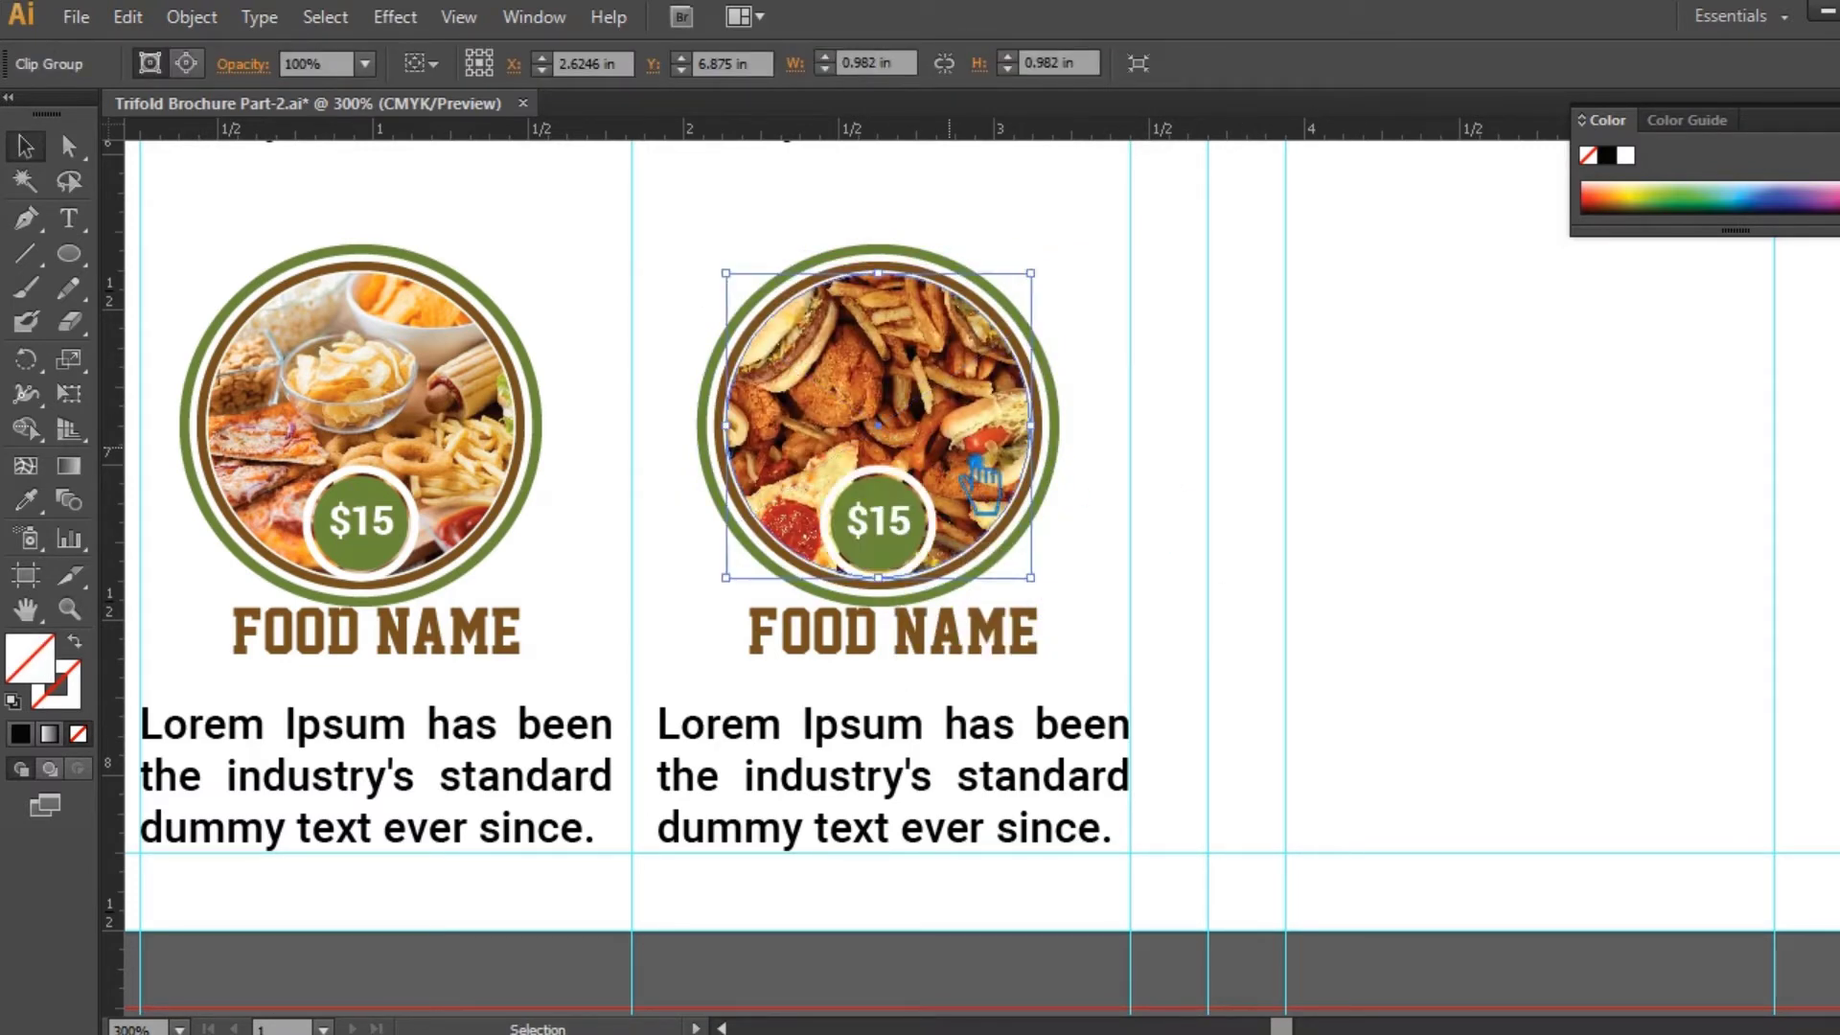
left_click(1162, 495)
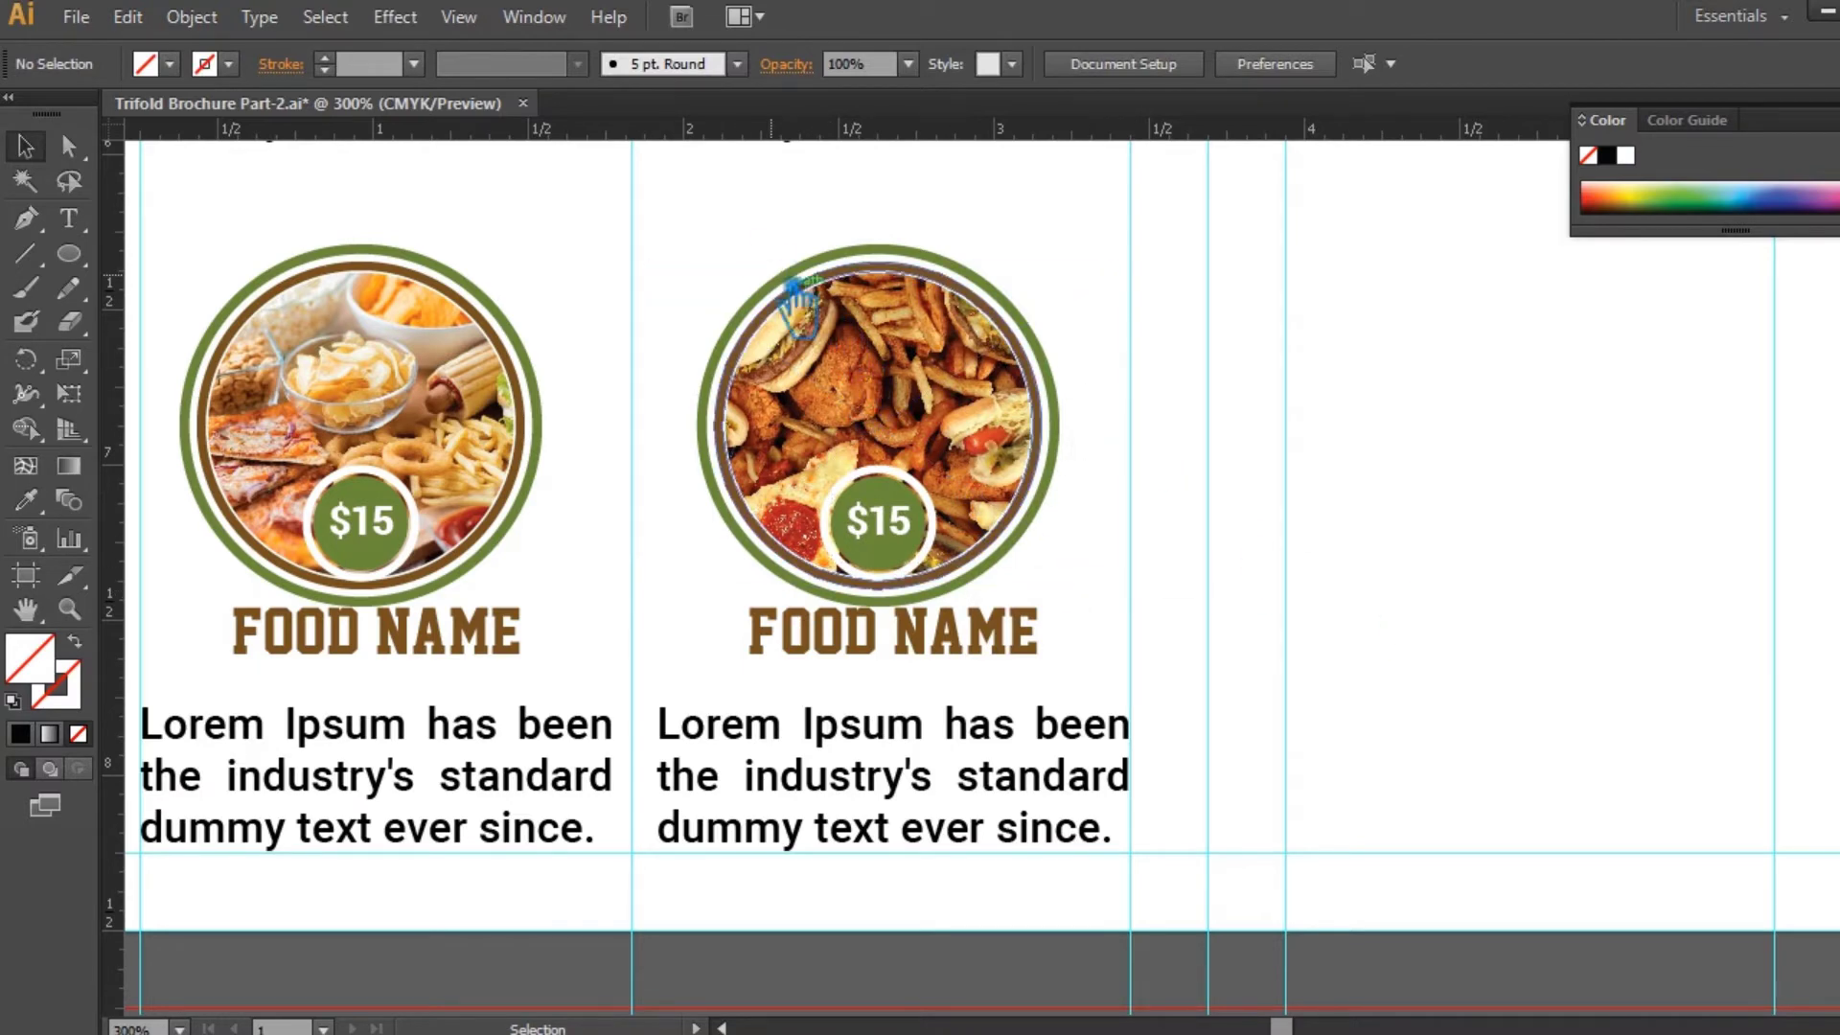
- Group the last food entry's photo, rings, price badge, food name and description
left_click_drag(731, 267, 1268, 862)
key("ctrl+g")
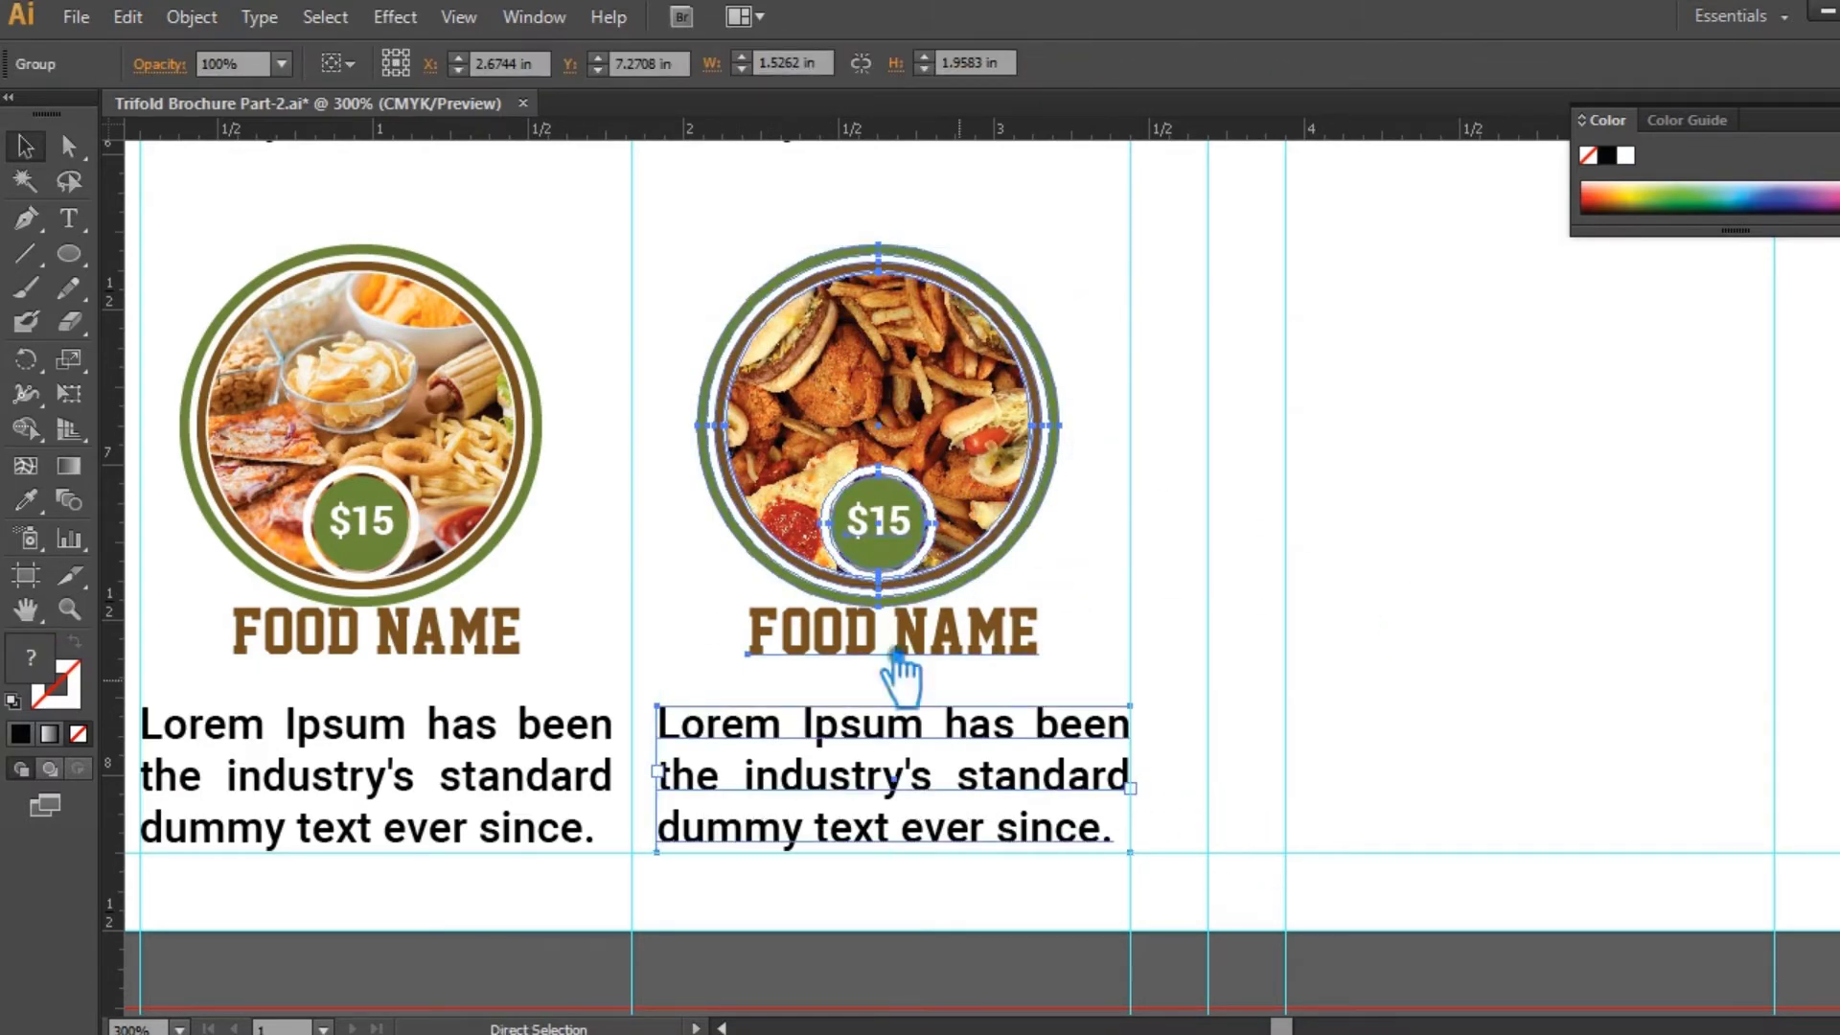
left_click(441, 456)
left_click(1243, 448)
- Try to recolour the FAST FOOD banner with the sampled ring green, and undo the change
key("ctrl+minus")
key("ctrl+minus")
key("ctrl+minus")
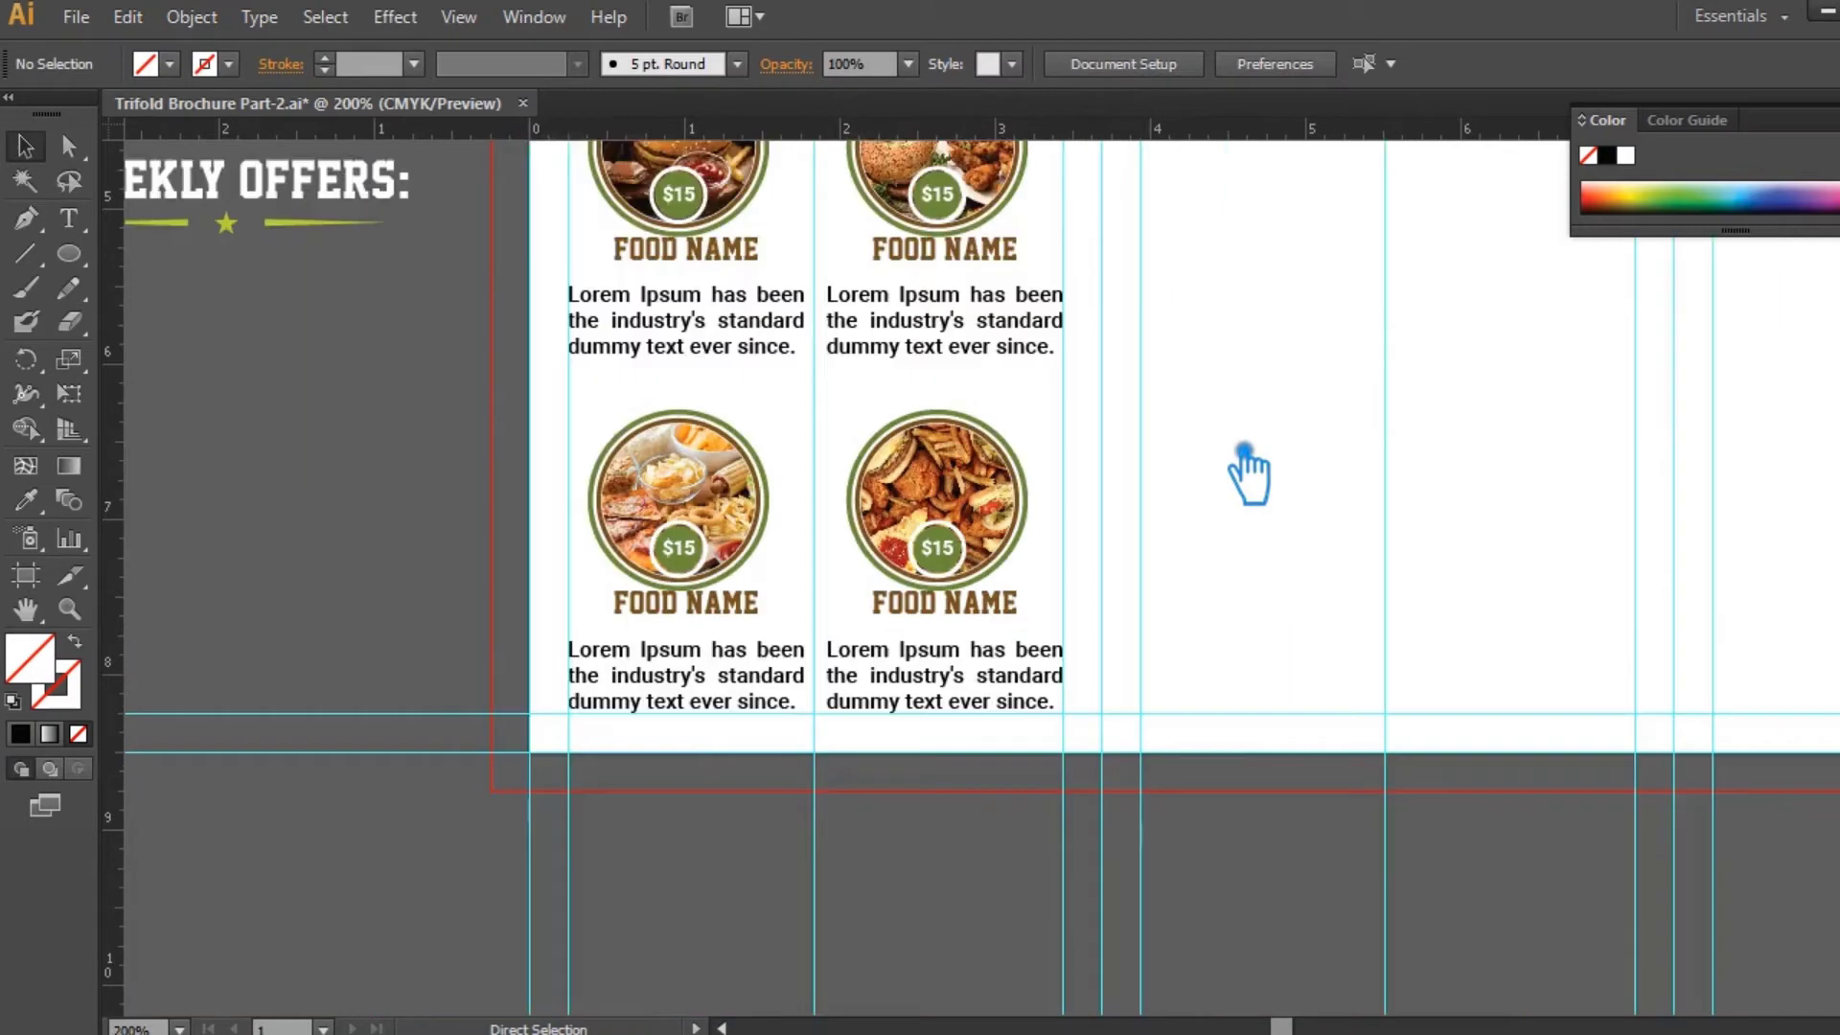
left_click_drag(1240, 452, 917, 779)
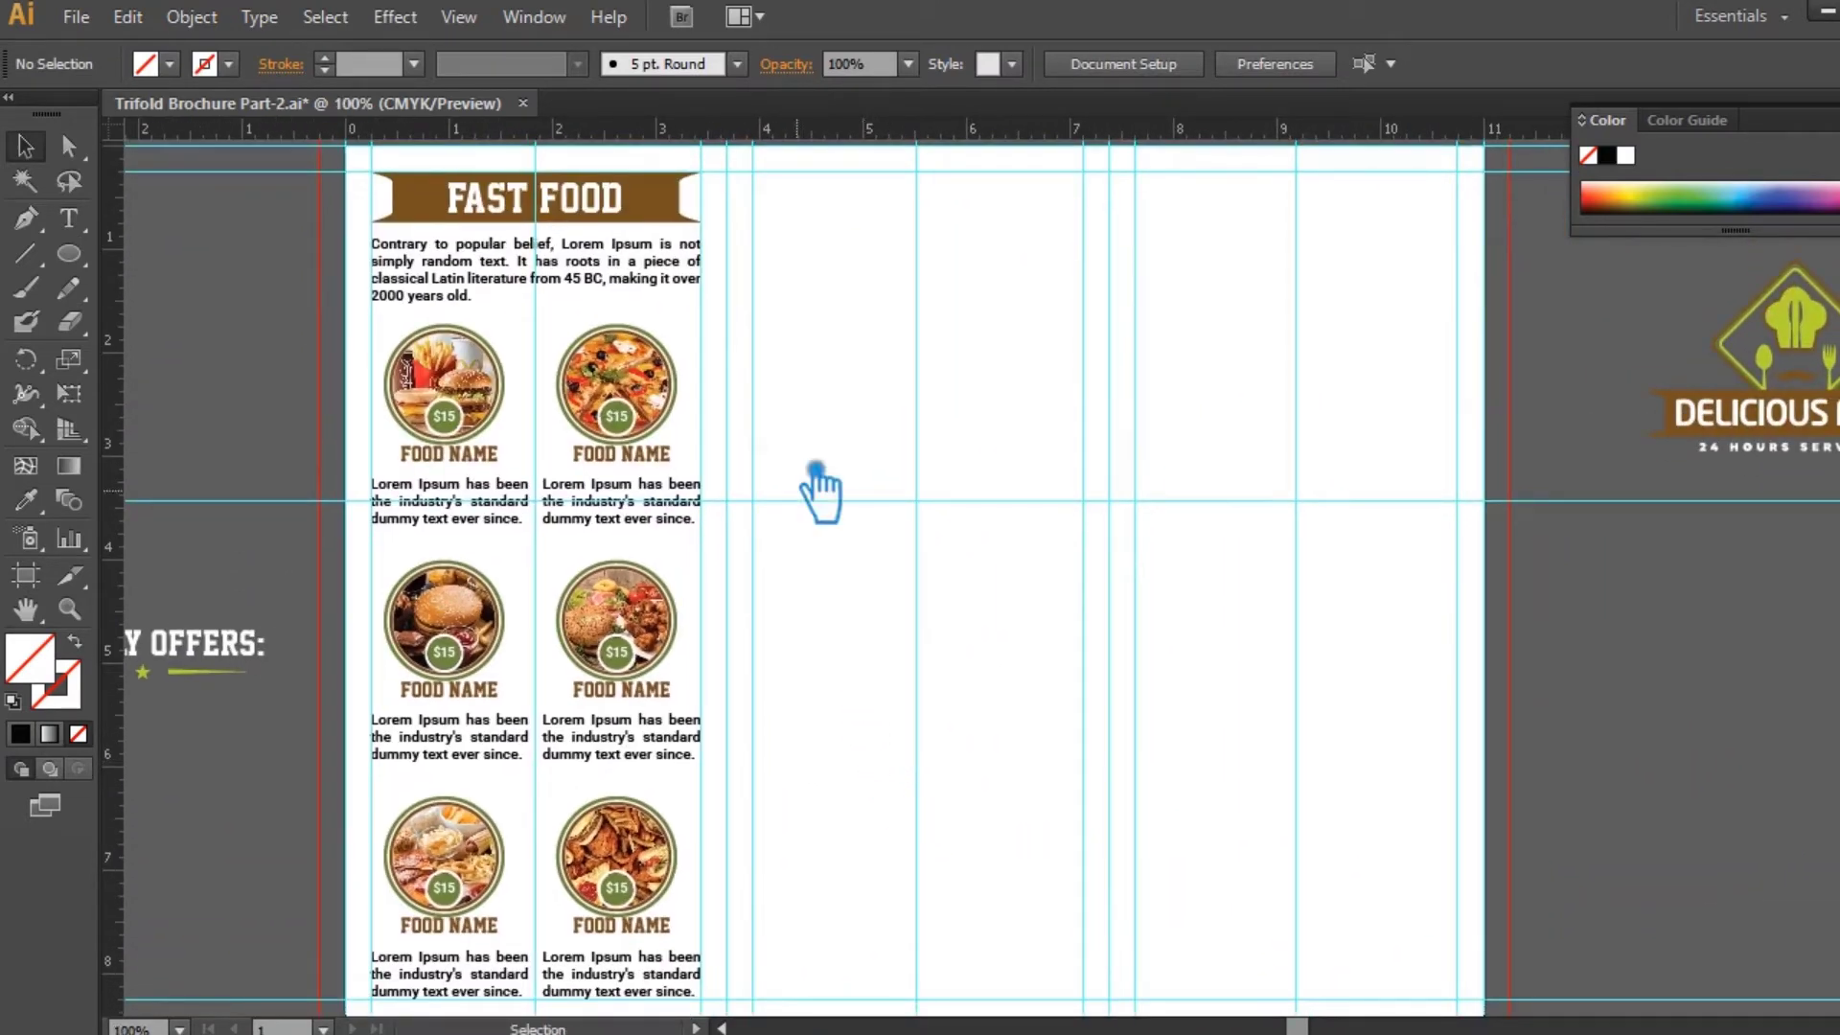
left_click(675, 206)
left_click(25, 499)
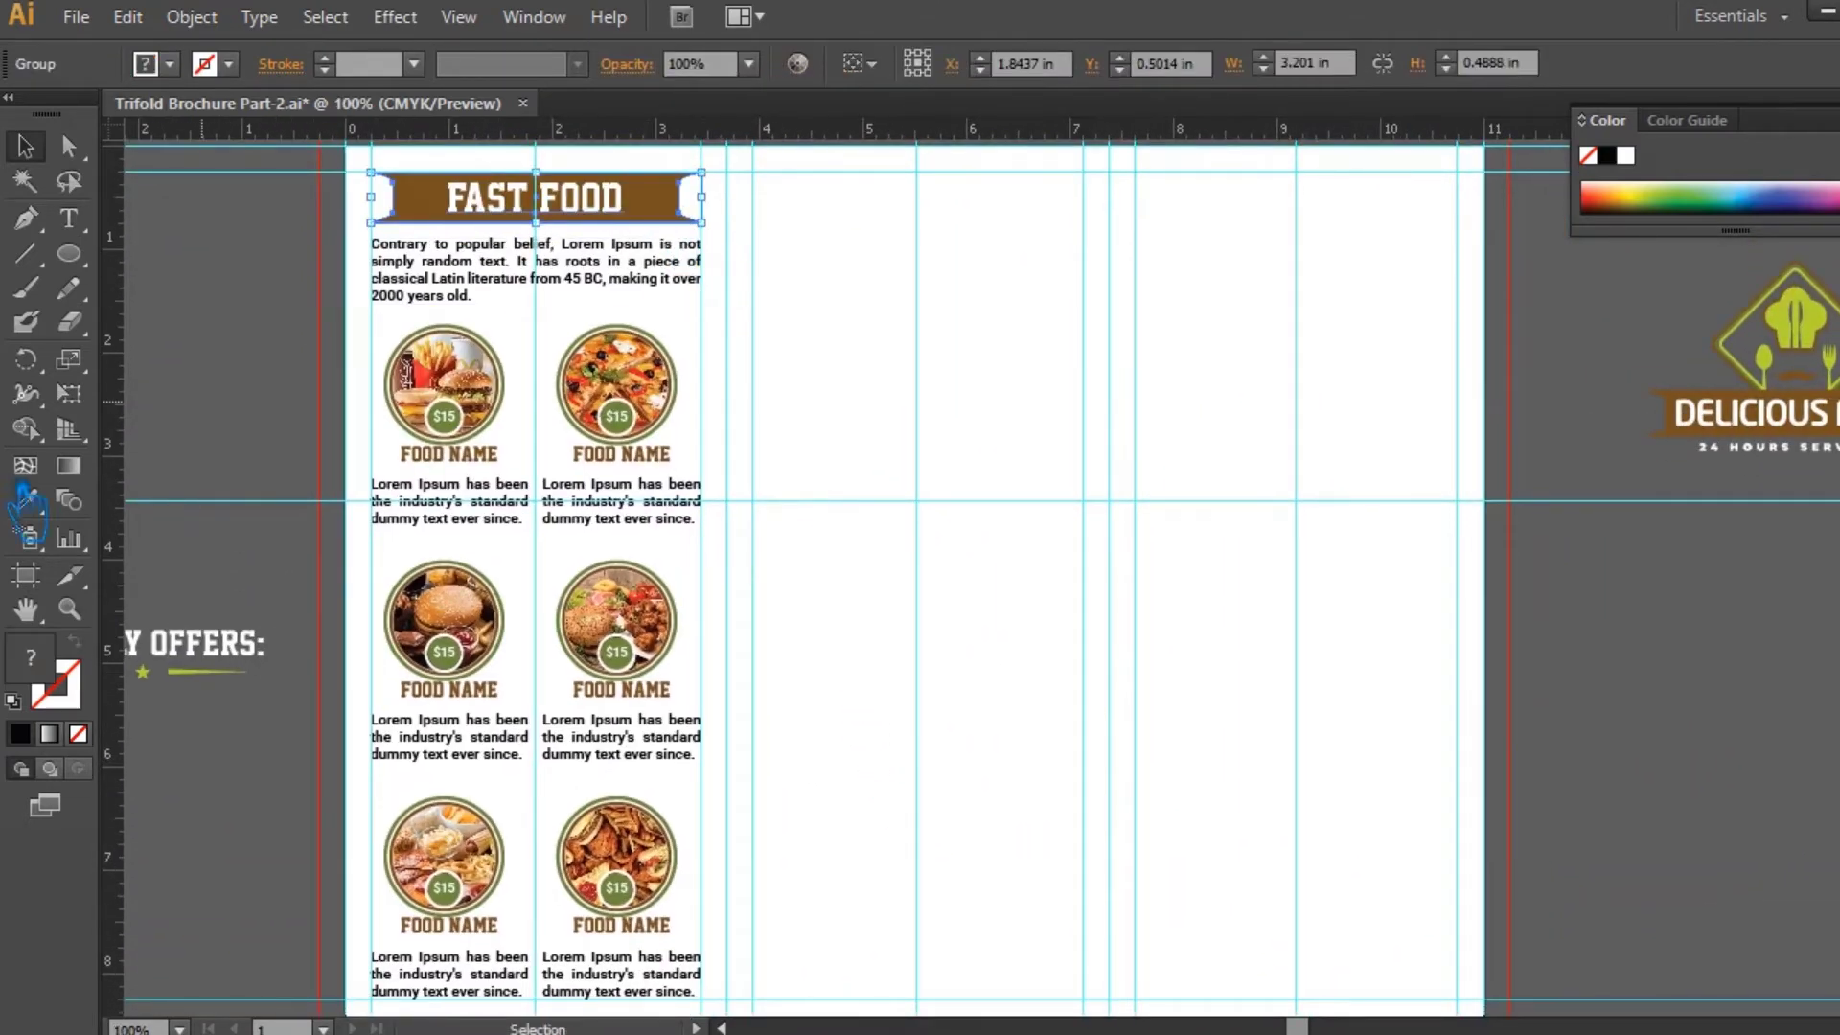
left_click(506, 585)
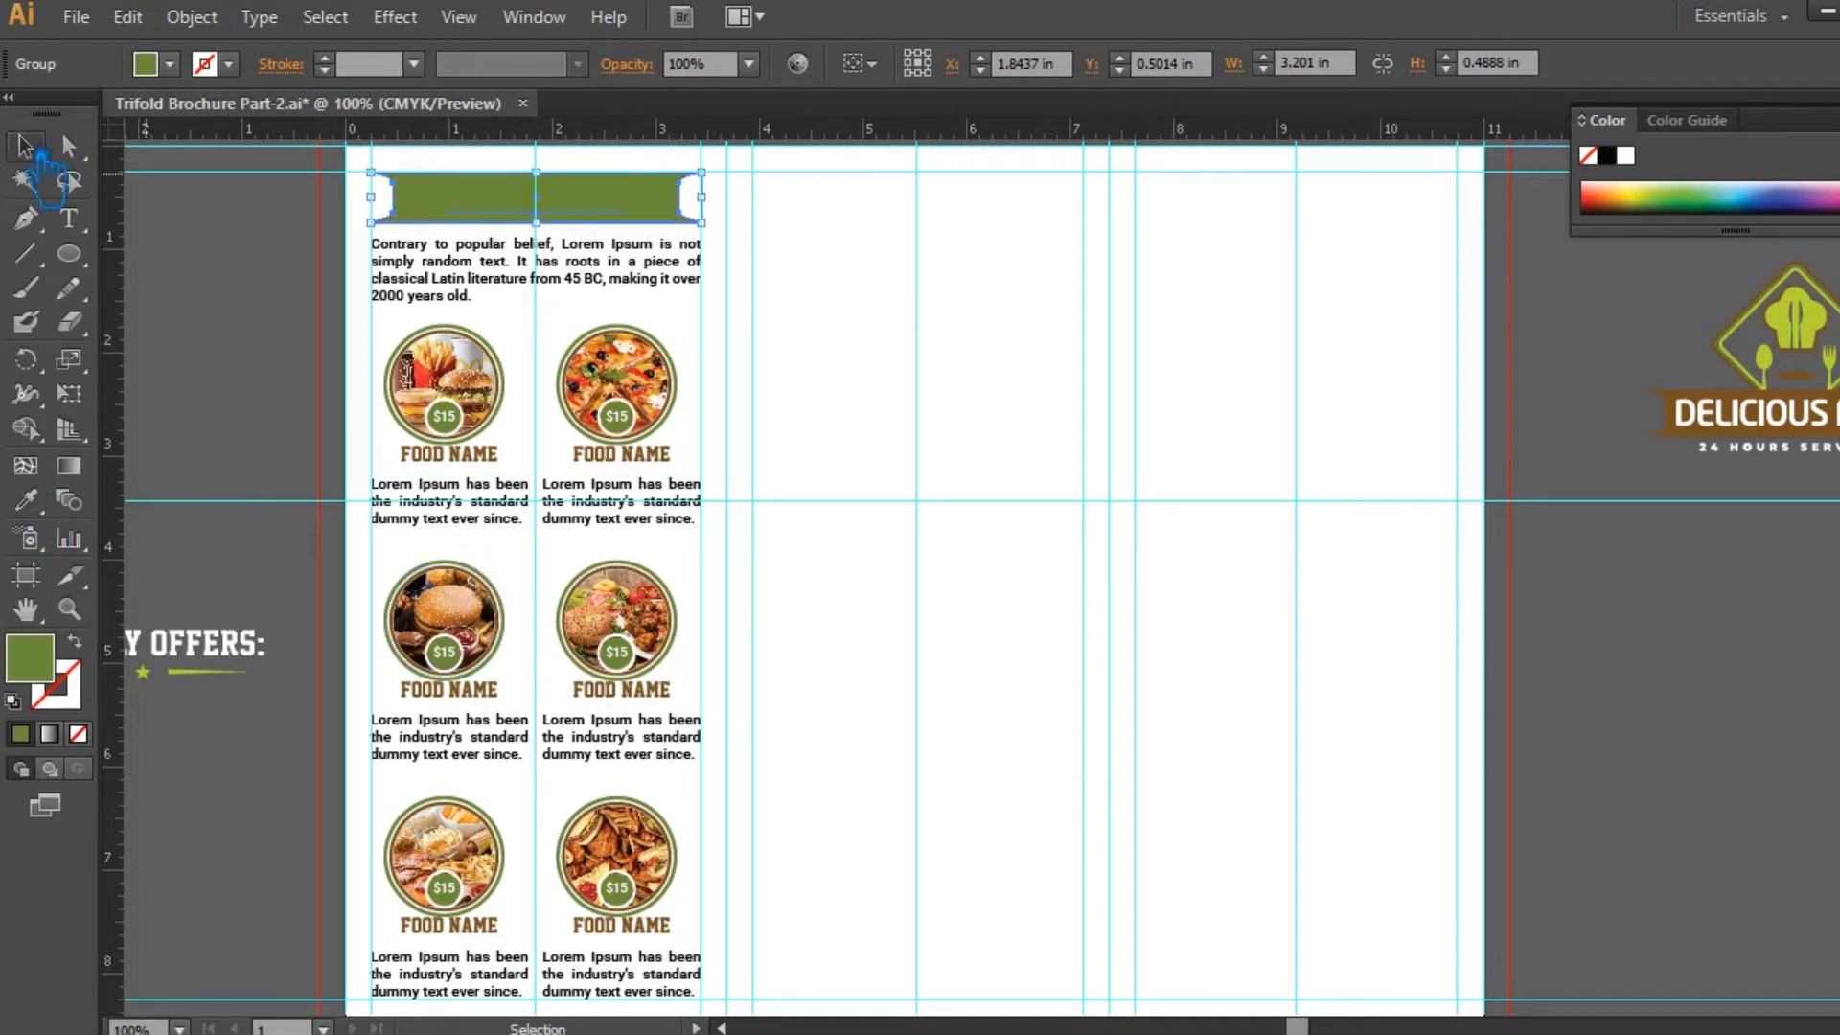
key("ctrl+z")
- Create a brown rounded rectangle of 1.4236 by 1.1325 in with 0.2 in corner radius, and scale it down above the second panel's food name
left_click(945, 431)
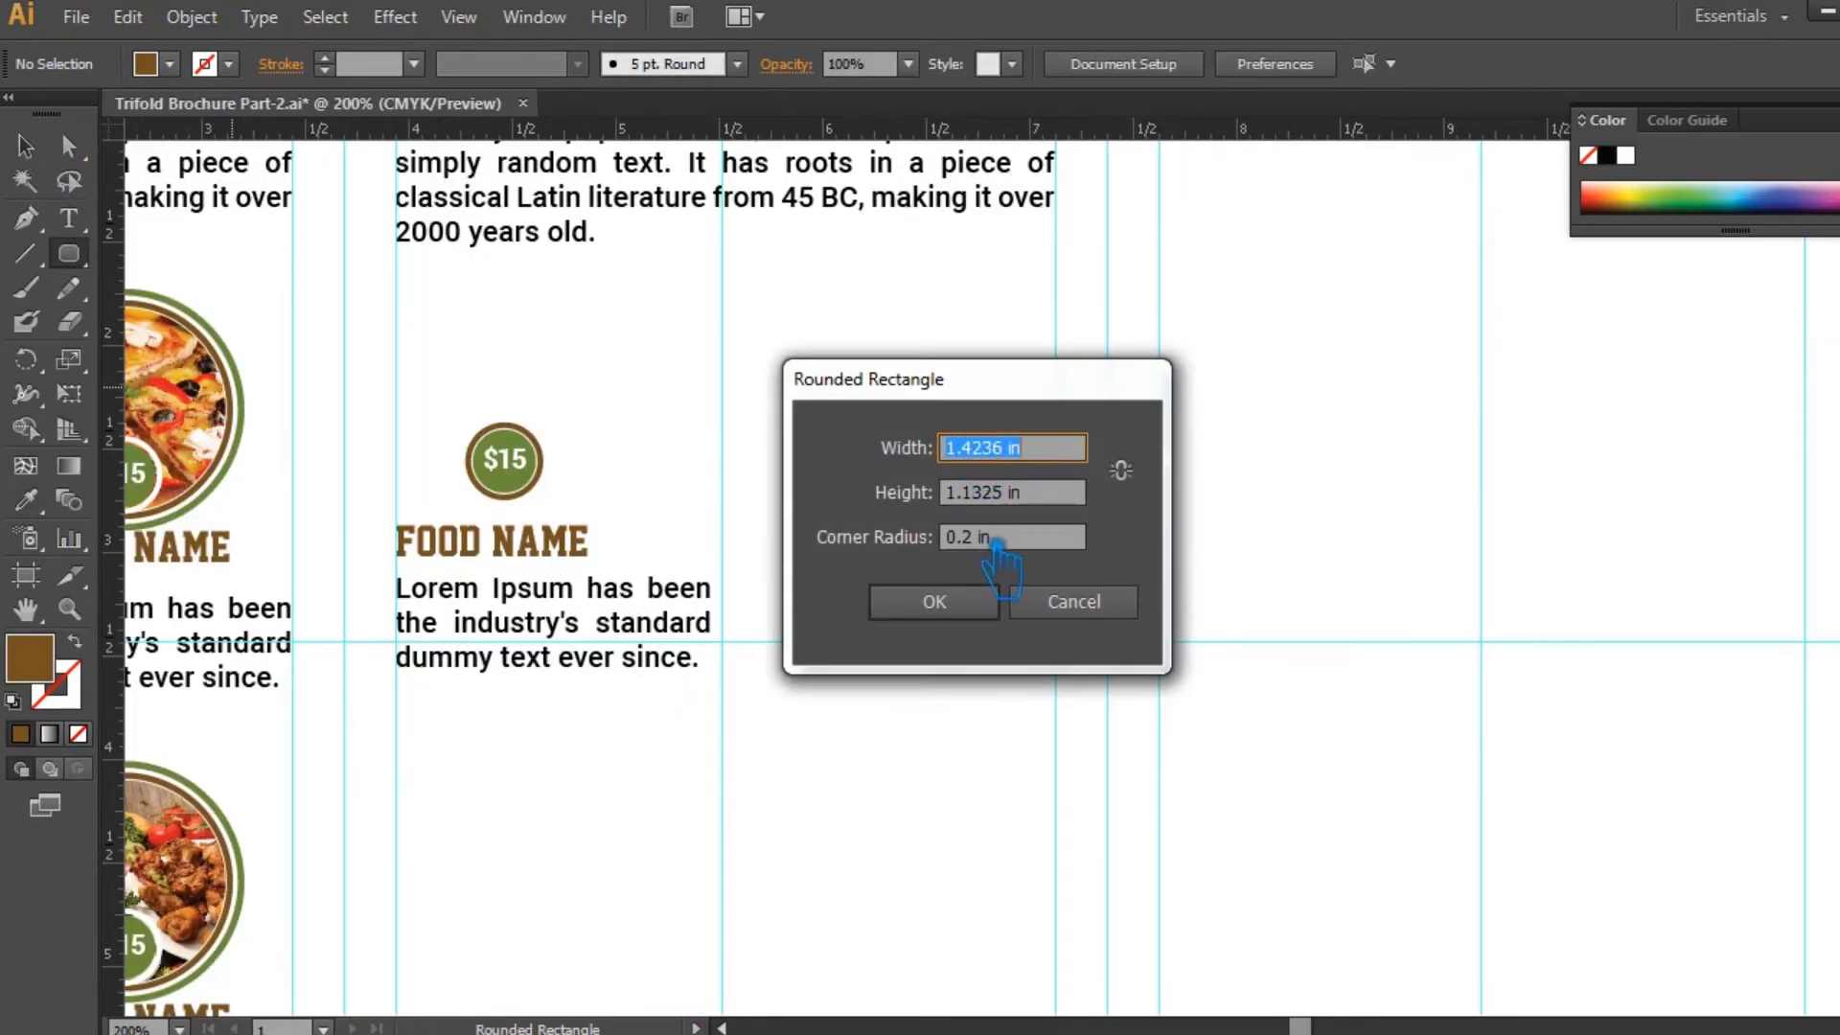
left_click(993, 615)
key("v")
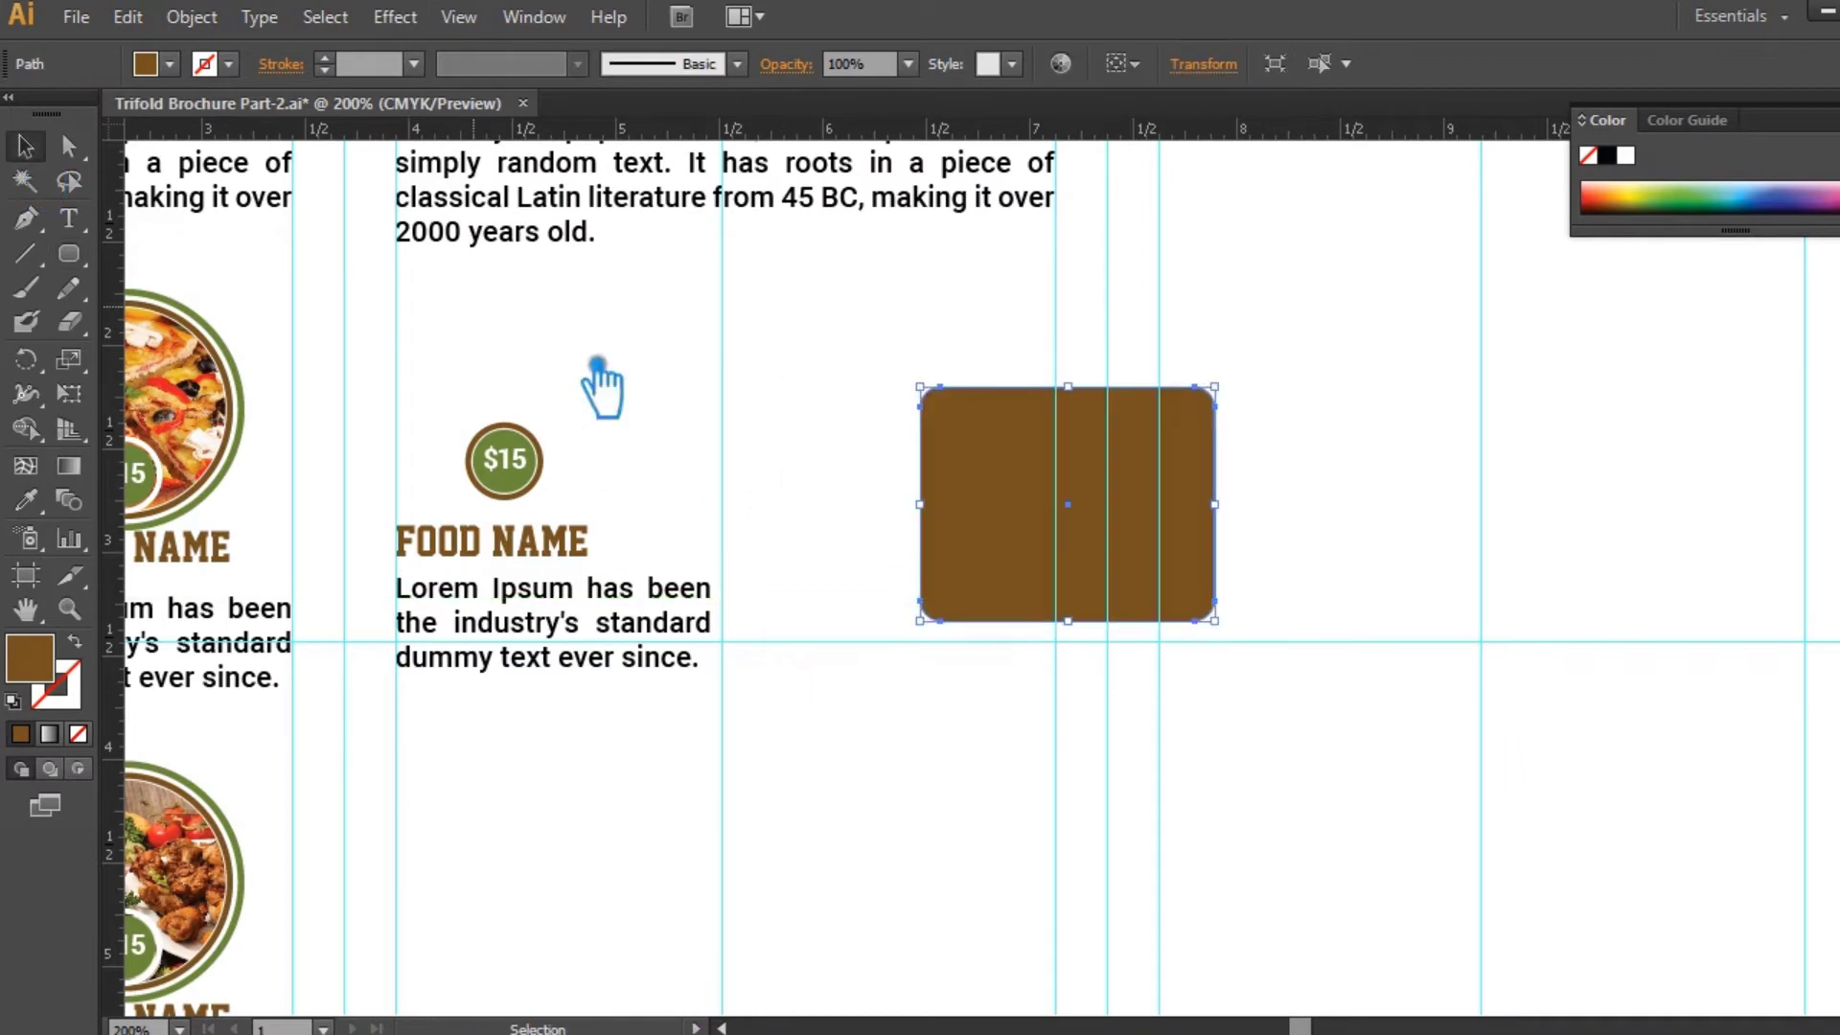
left_click_drag(1215, 621, 1086, 529)
left_click_drag(1025, 486, 1322, 714)
key("ctrl+plus")
key("ctrl+plus")
- Move the round $15 badge aside and enlarge the brown rectangle to fill the space above the food name
left_click_drag(843, 691, 645, 568)
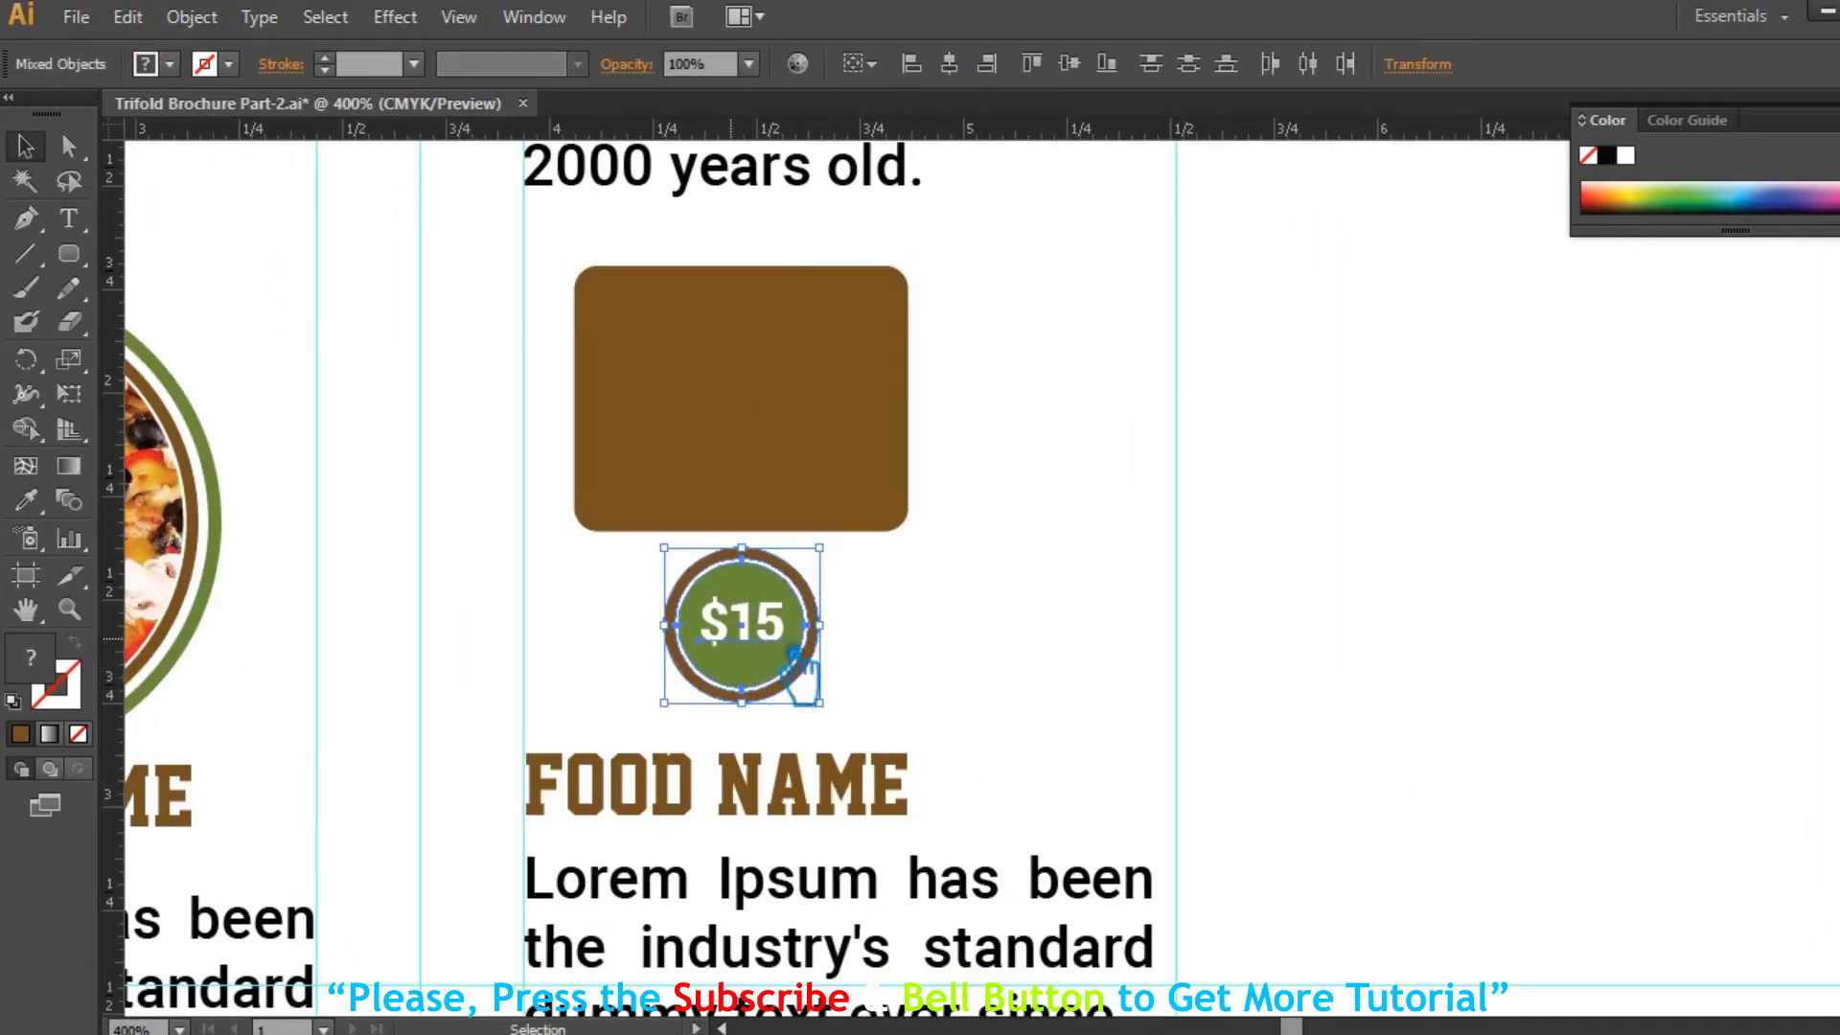
left_click_drag(769, 642, 1602, 593)
left_click(1322, 565)
left_click(750, 447)
left_click_drag(910, 535, 1148, 719)
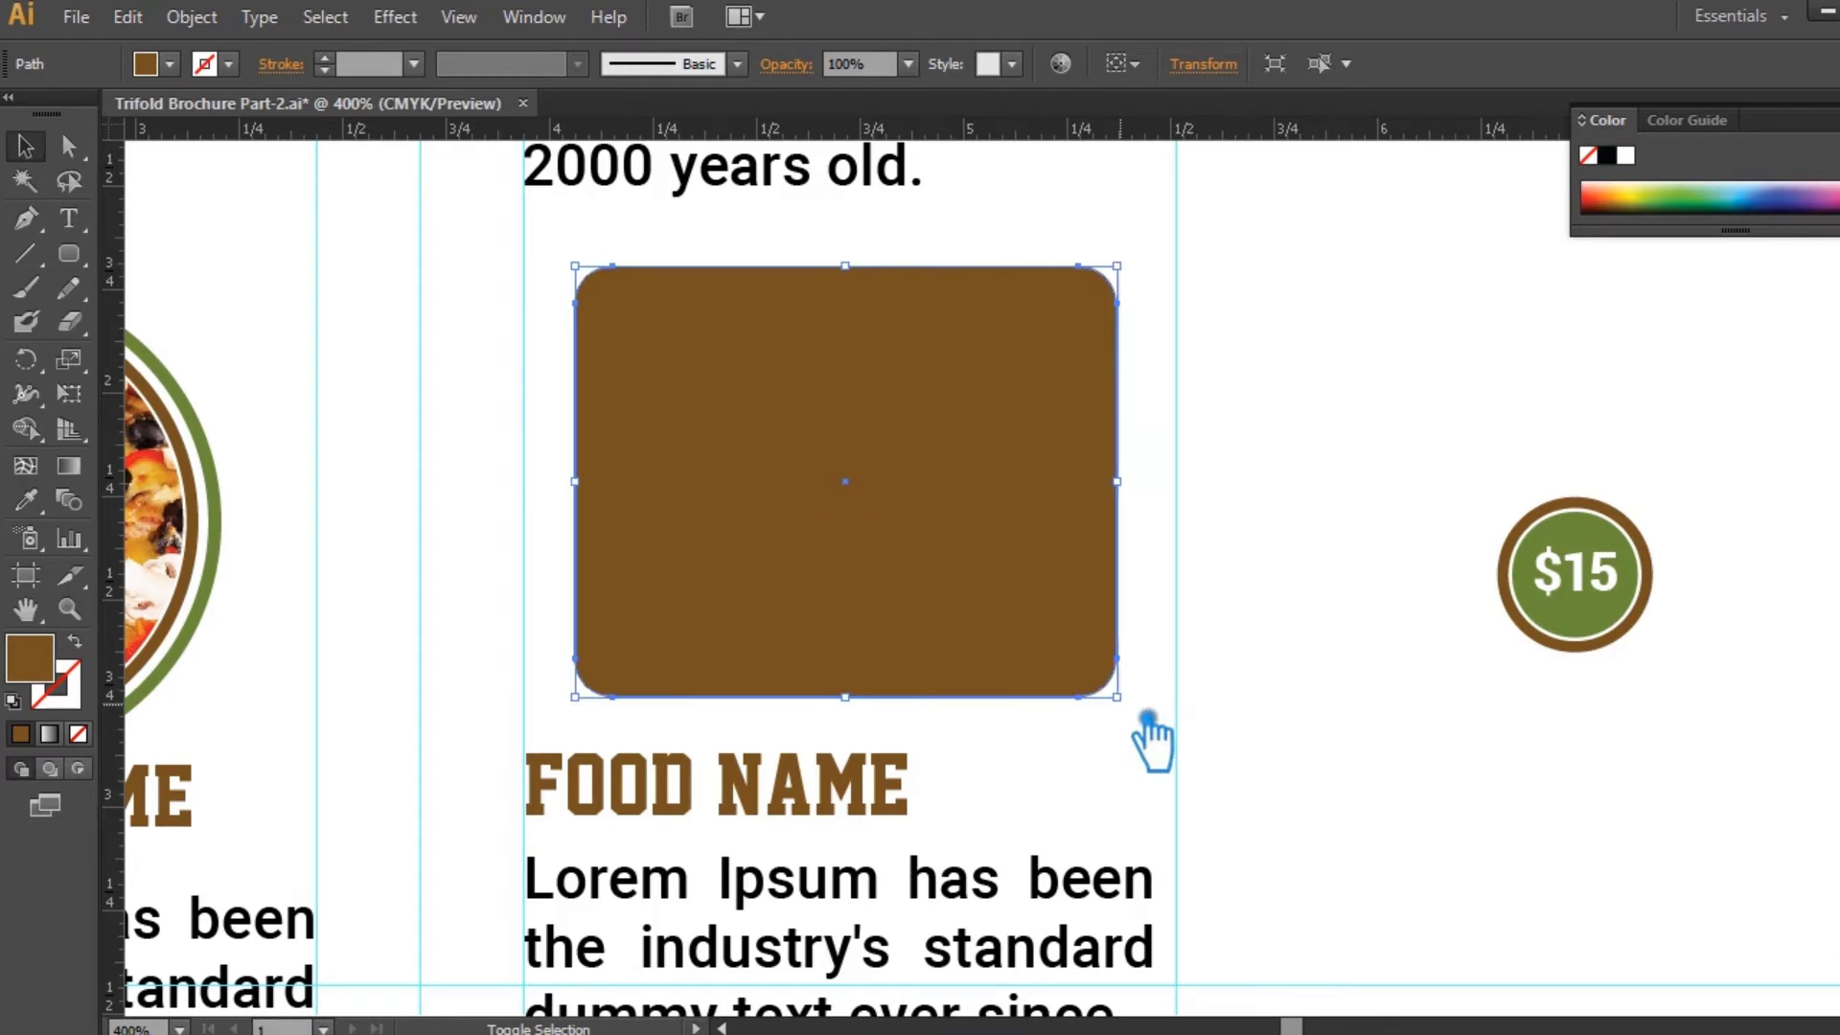
- Duplicate the brown rectangle in place, enlarge the copy slightly, and swap its fill for a 2 pt brown stroke
left_click(1227, 690)
left_click(858, 563)
left_click_drag(1142, 276, 1156, 260)
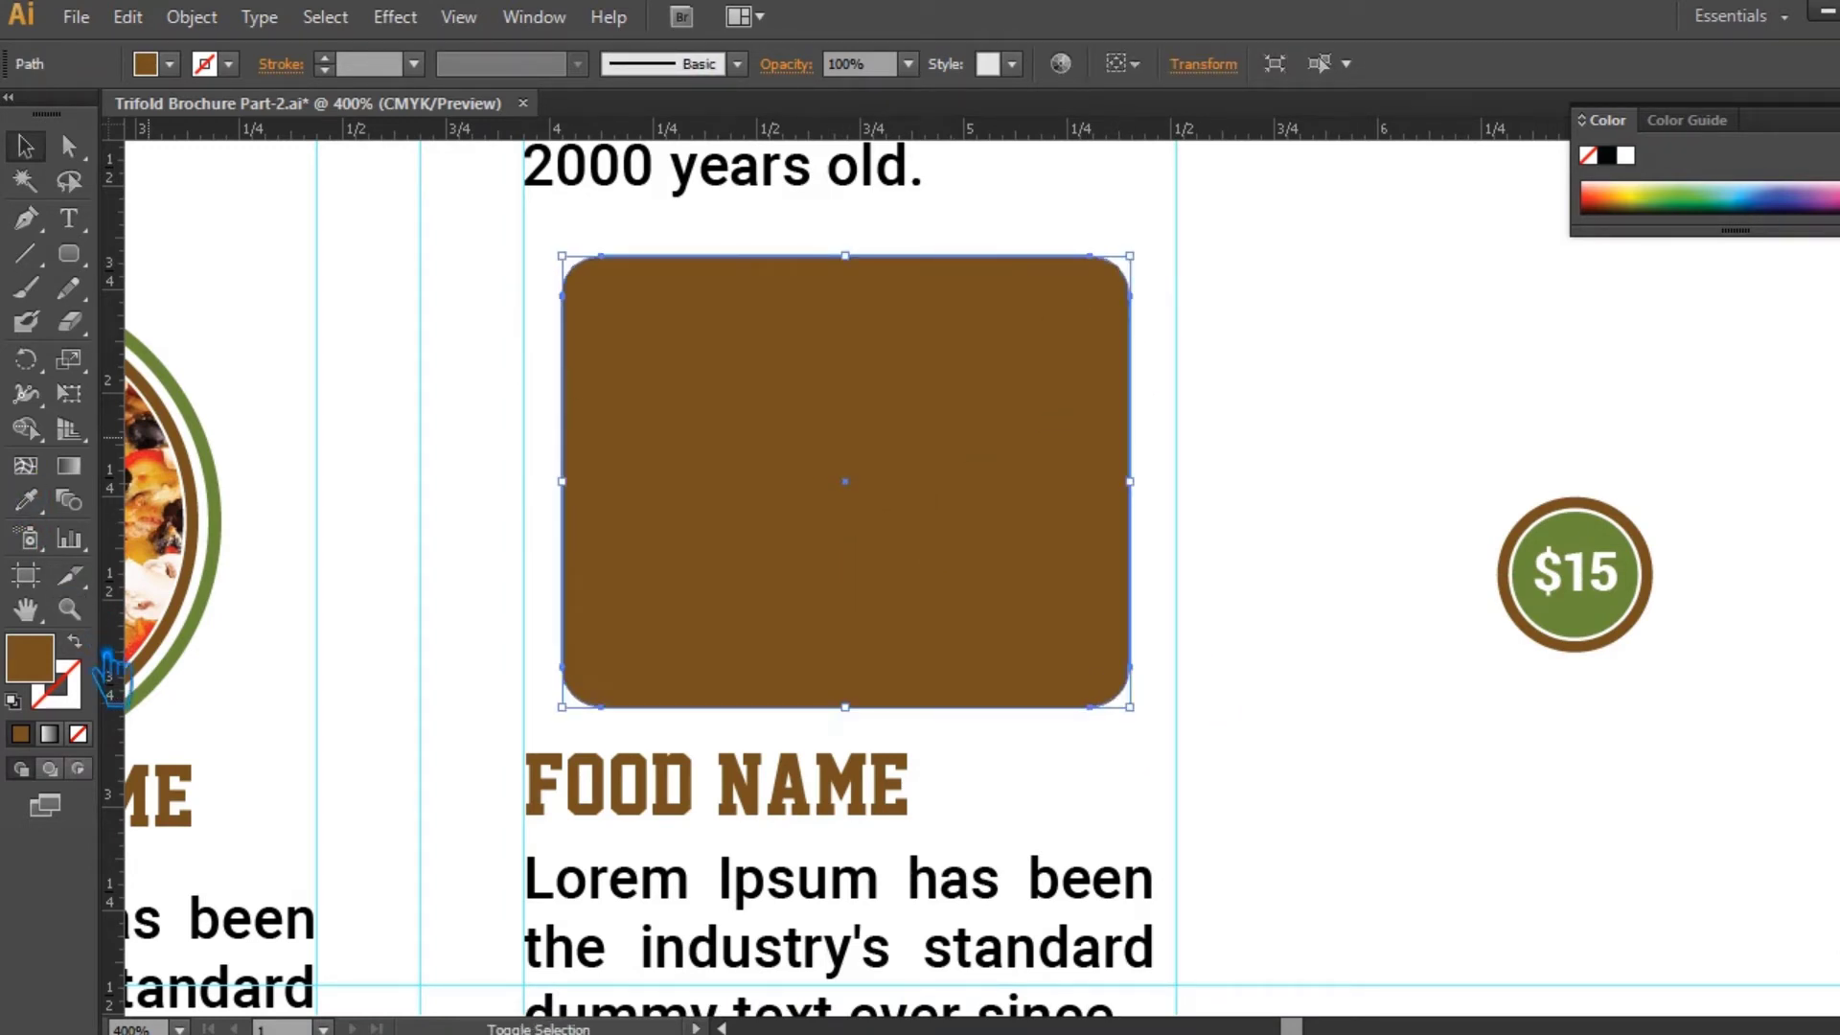
left_click(75, 640)
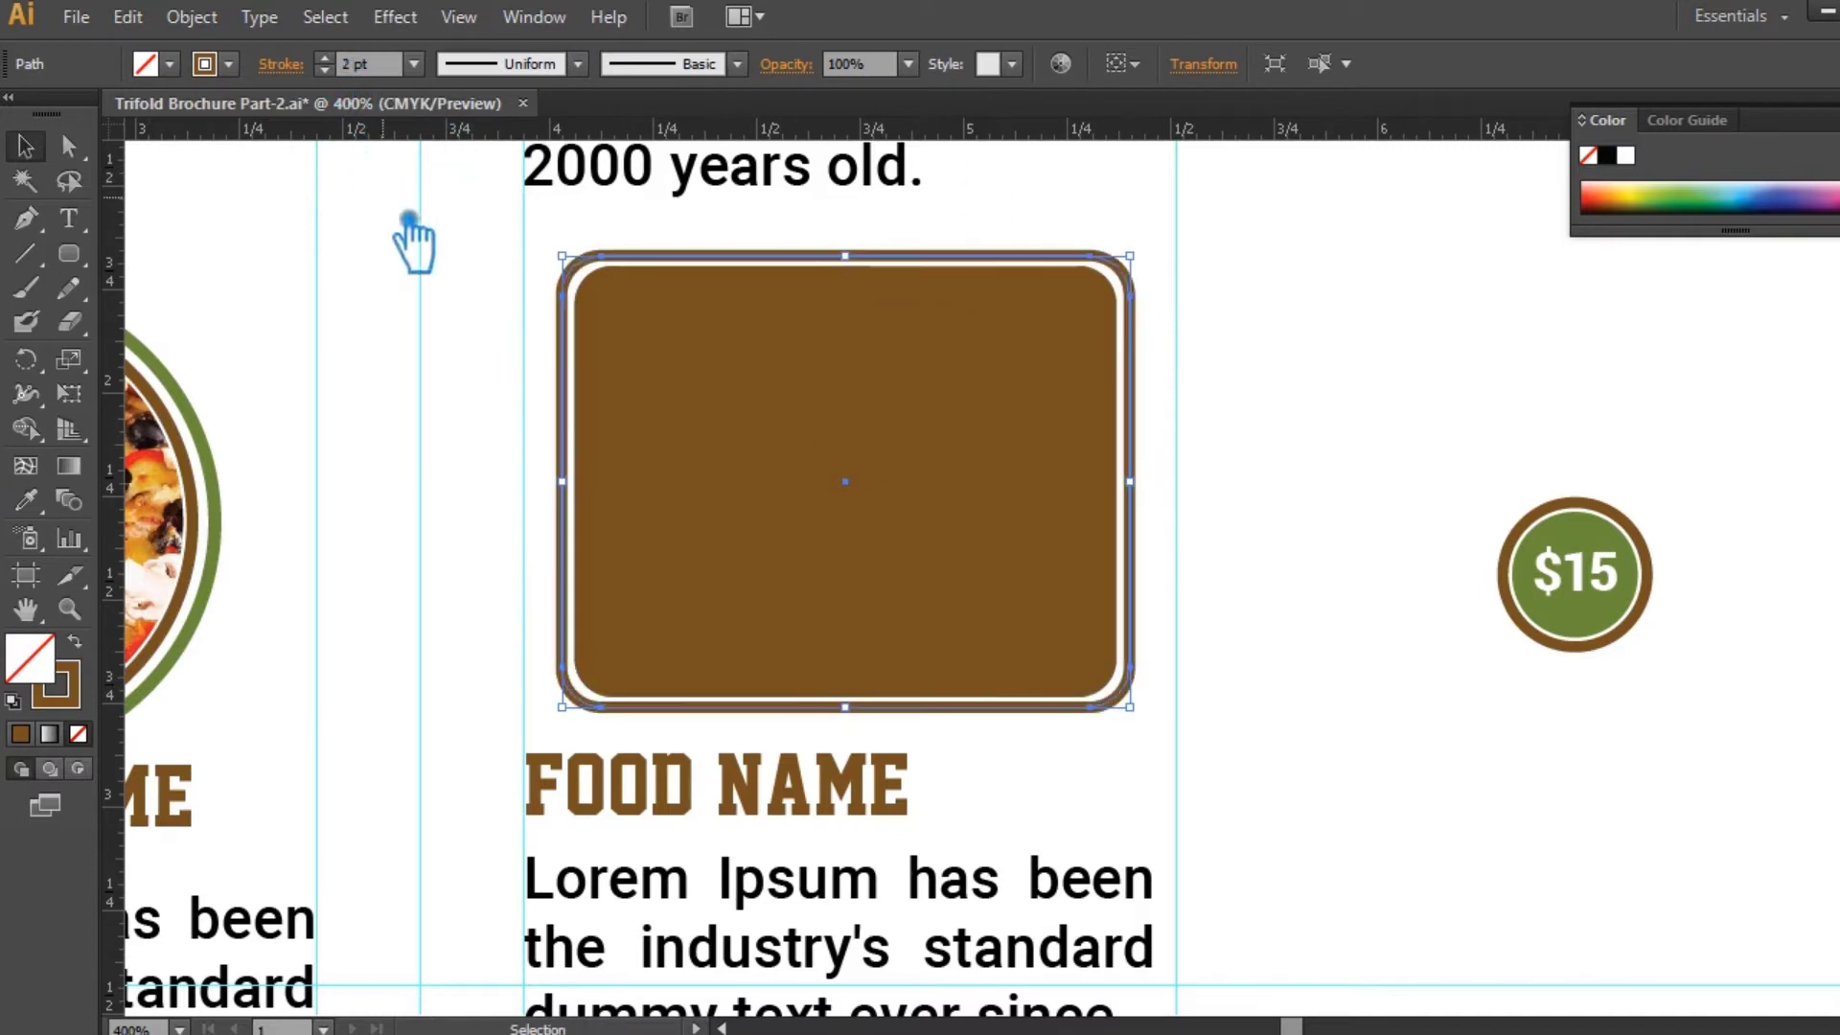
- Expand the fill and stroke of the rounded outline around the brown rectangle
left_click(191, 16)
left_click(234, 325)
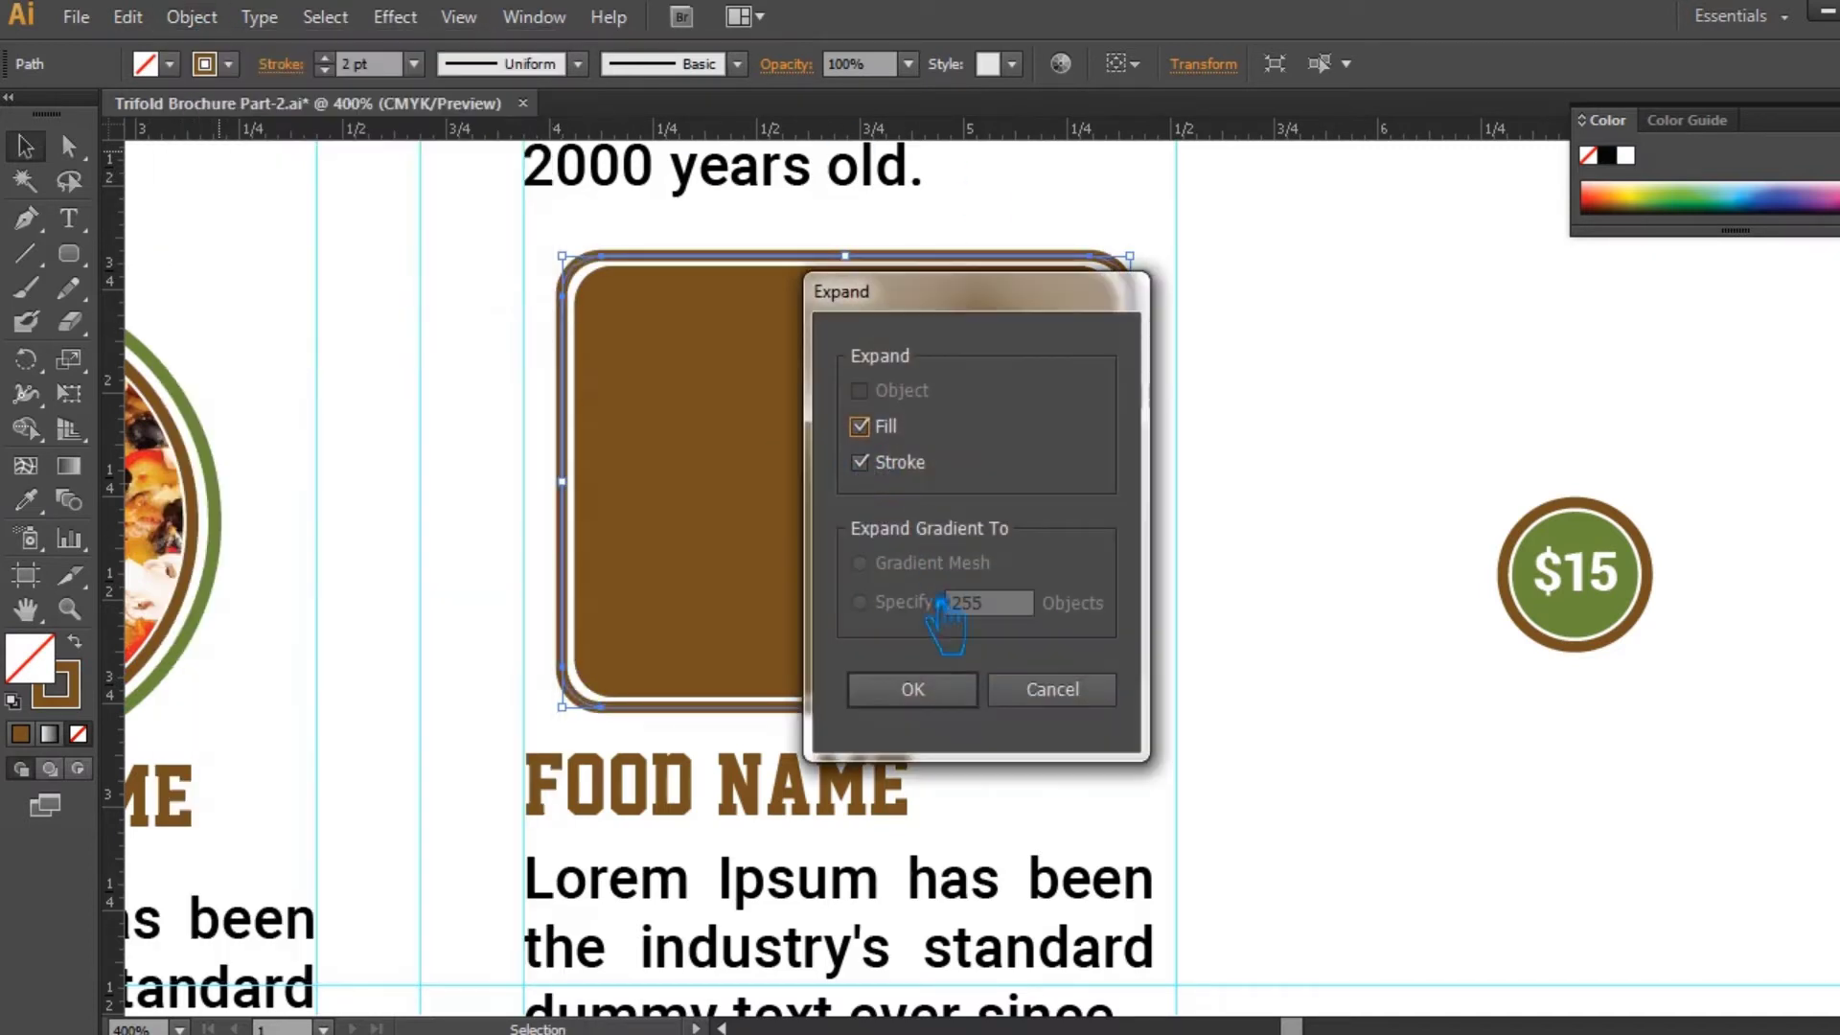
left_click(912, 686)
left_click(1194, 496)
- Recolour the expanded rounded frame with the green sampled from the ring around the neighbouring pizza photo
left_click(1100, 269)
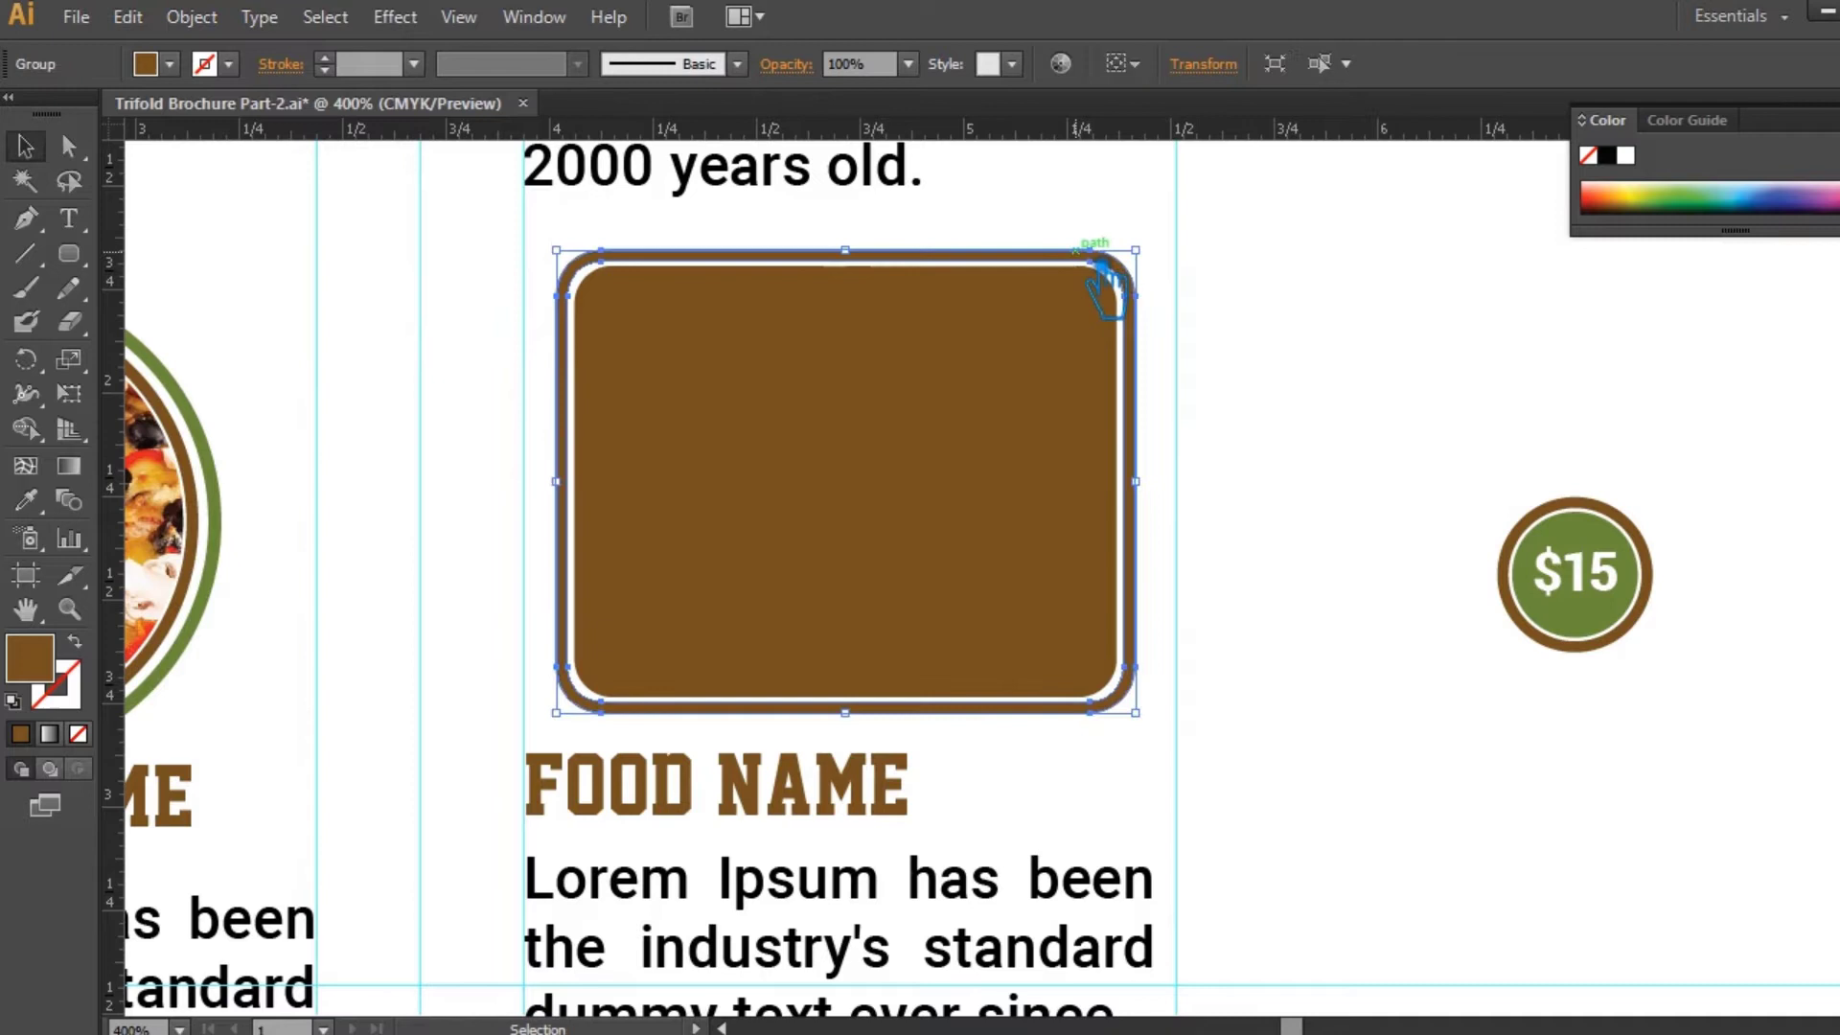
left_click(26, 500)
left_click(216, 460)
left_click(26, 147)
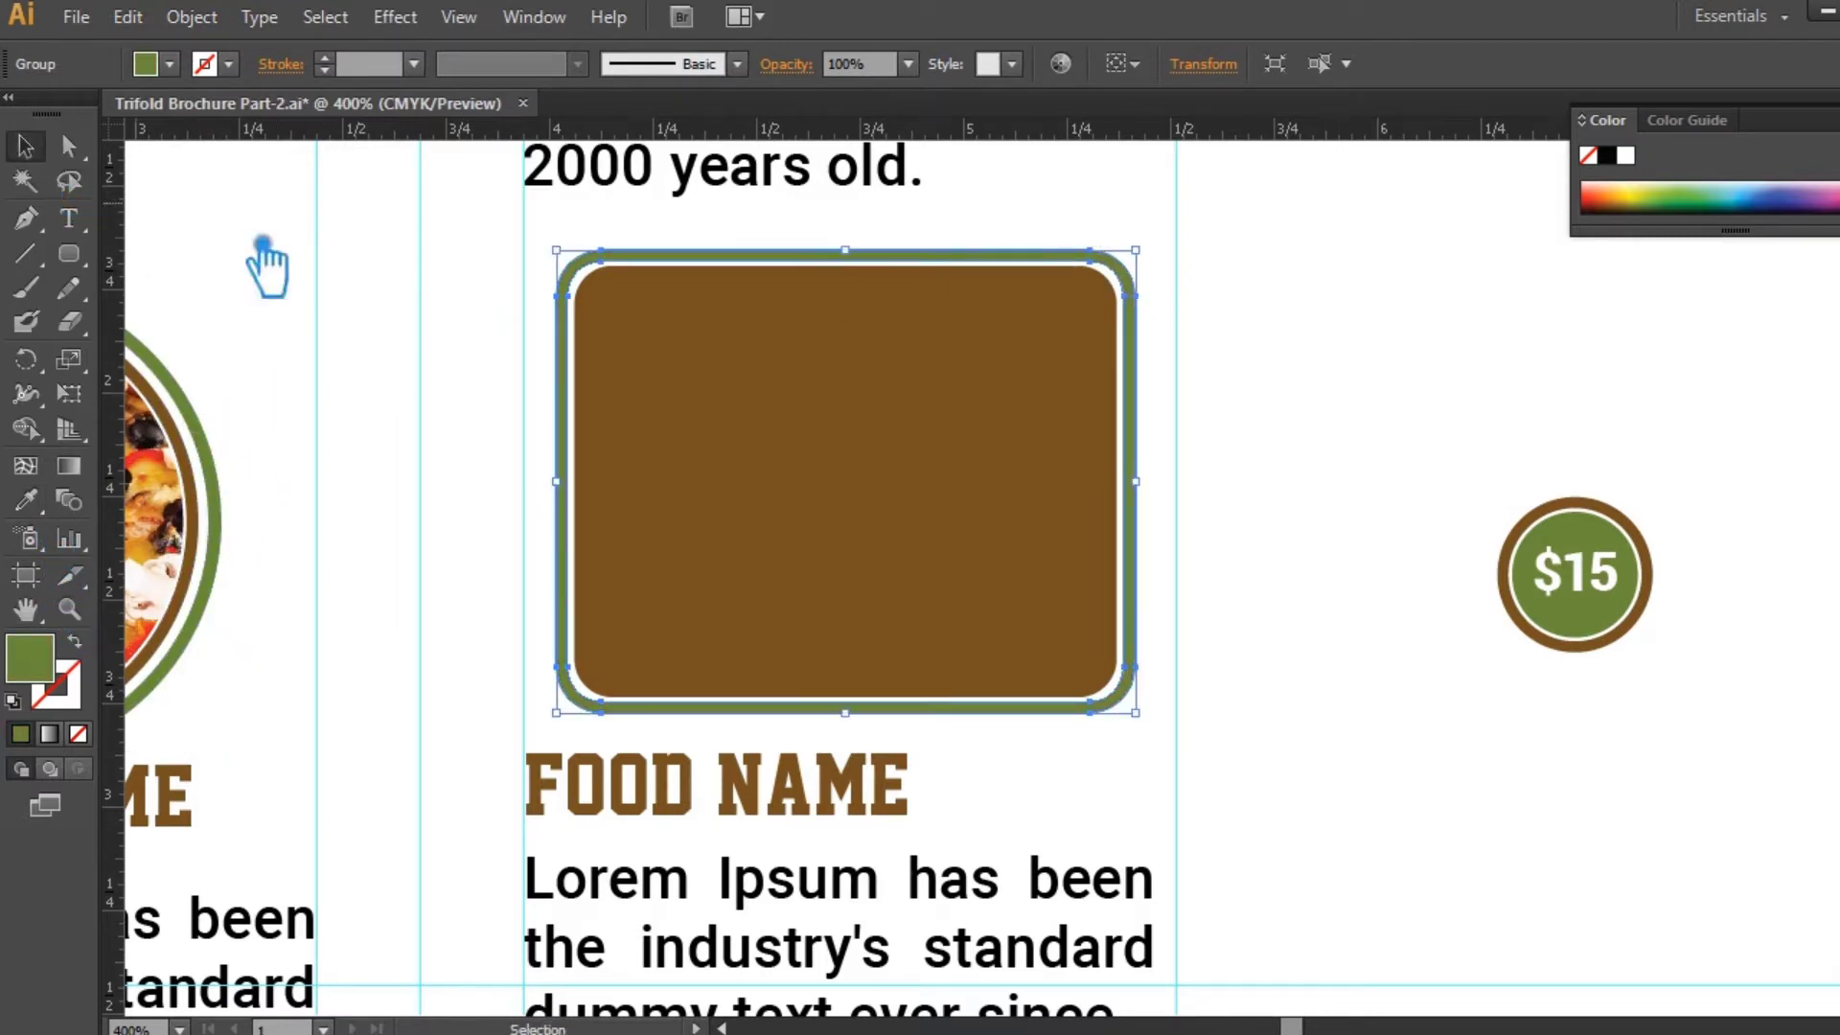
left_click(1229, 414)
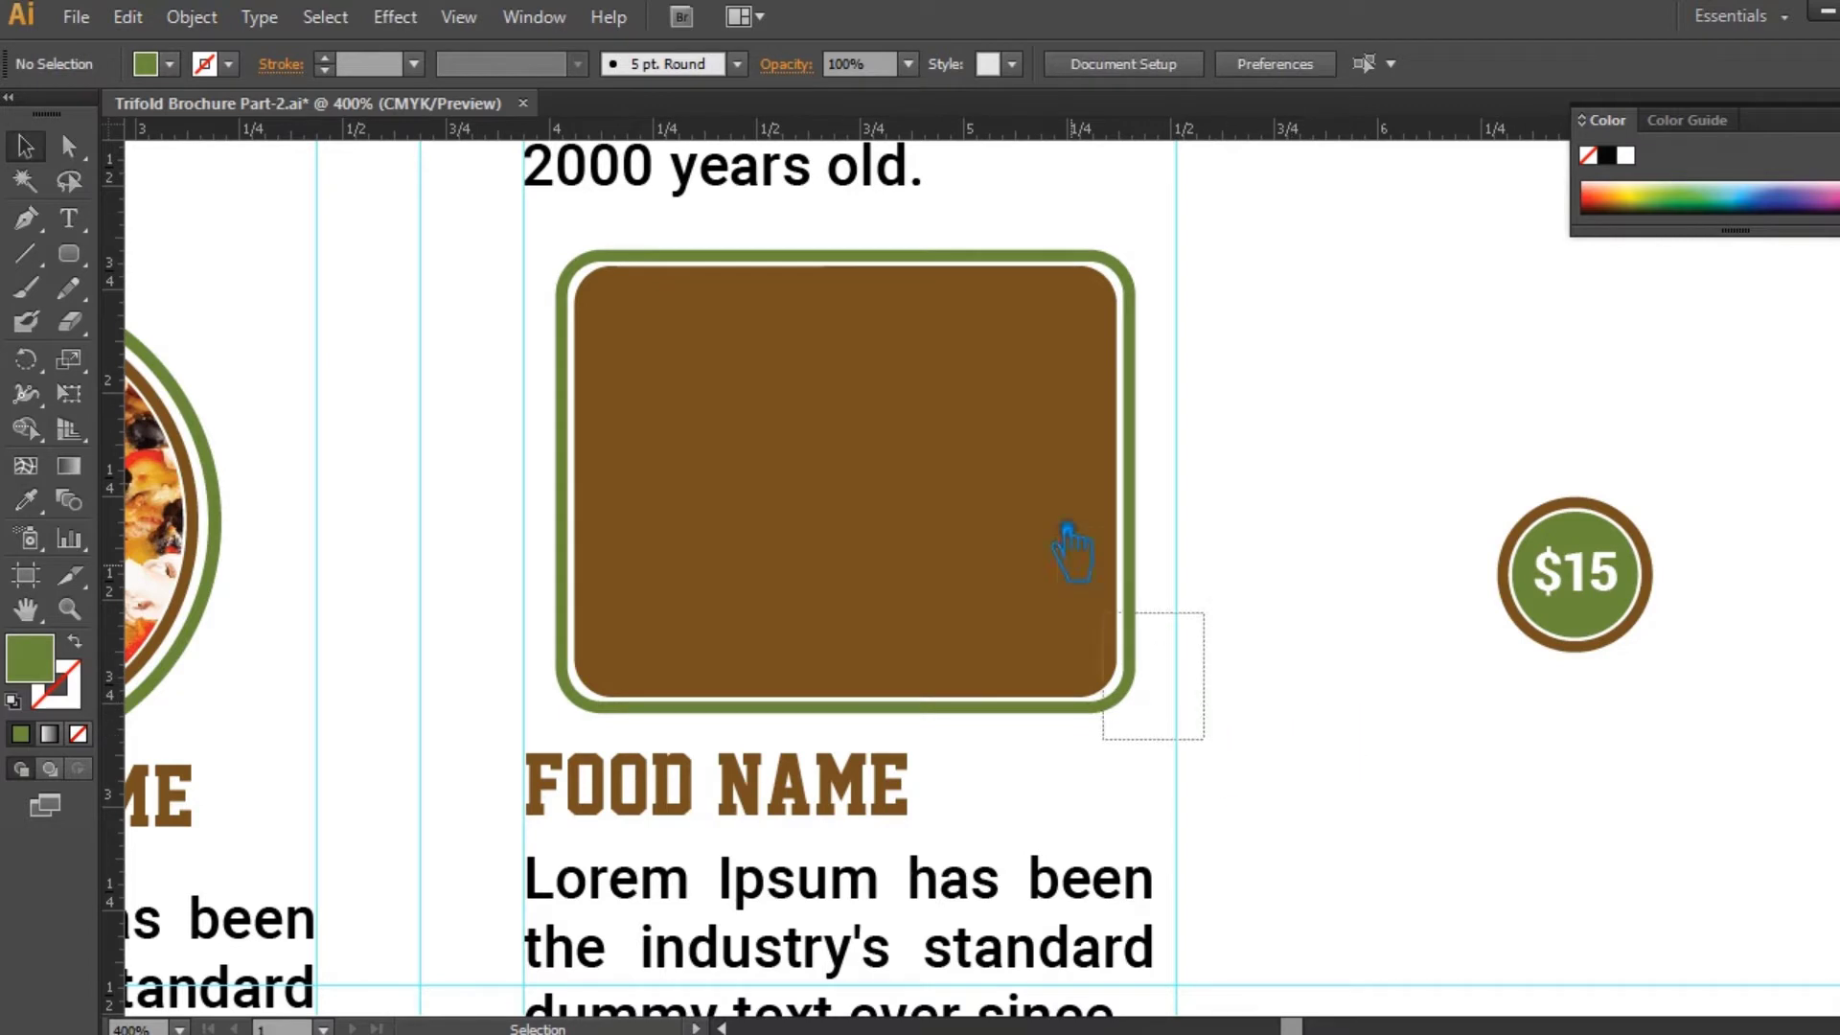
- Group the brown rectangle with its green frame and make a much smaller copy of the group beside it
left_click_drag(1066, 529, 874, 326)
key("ctrl+g")
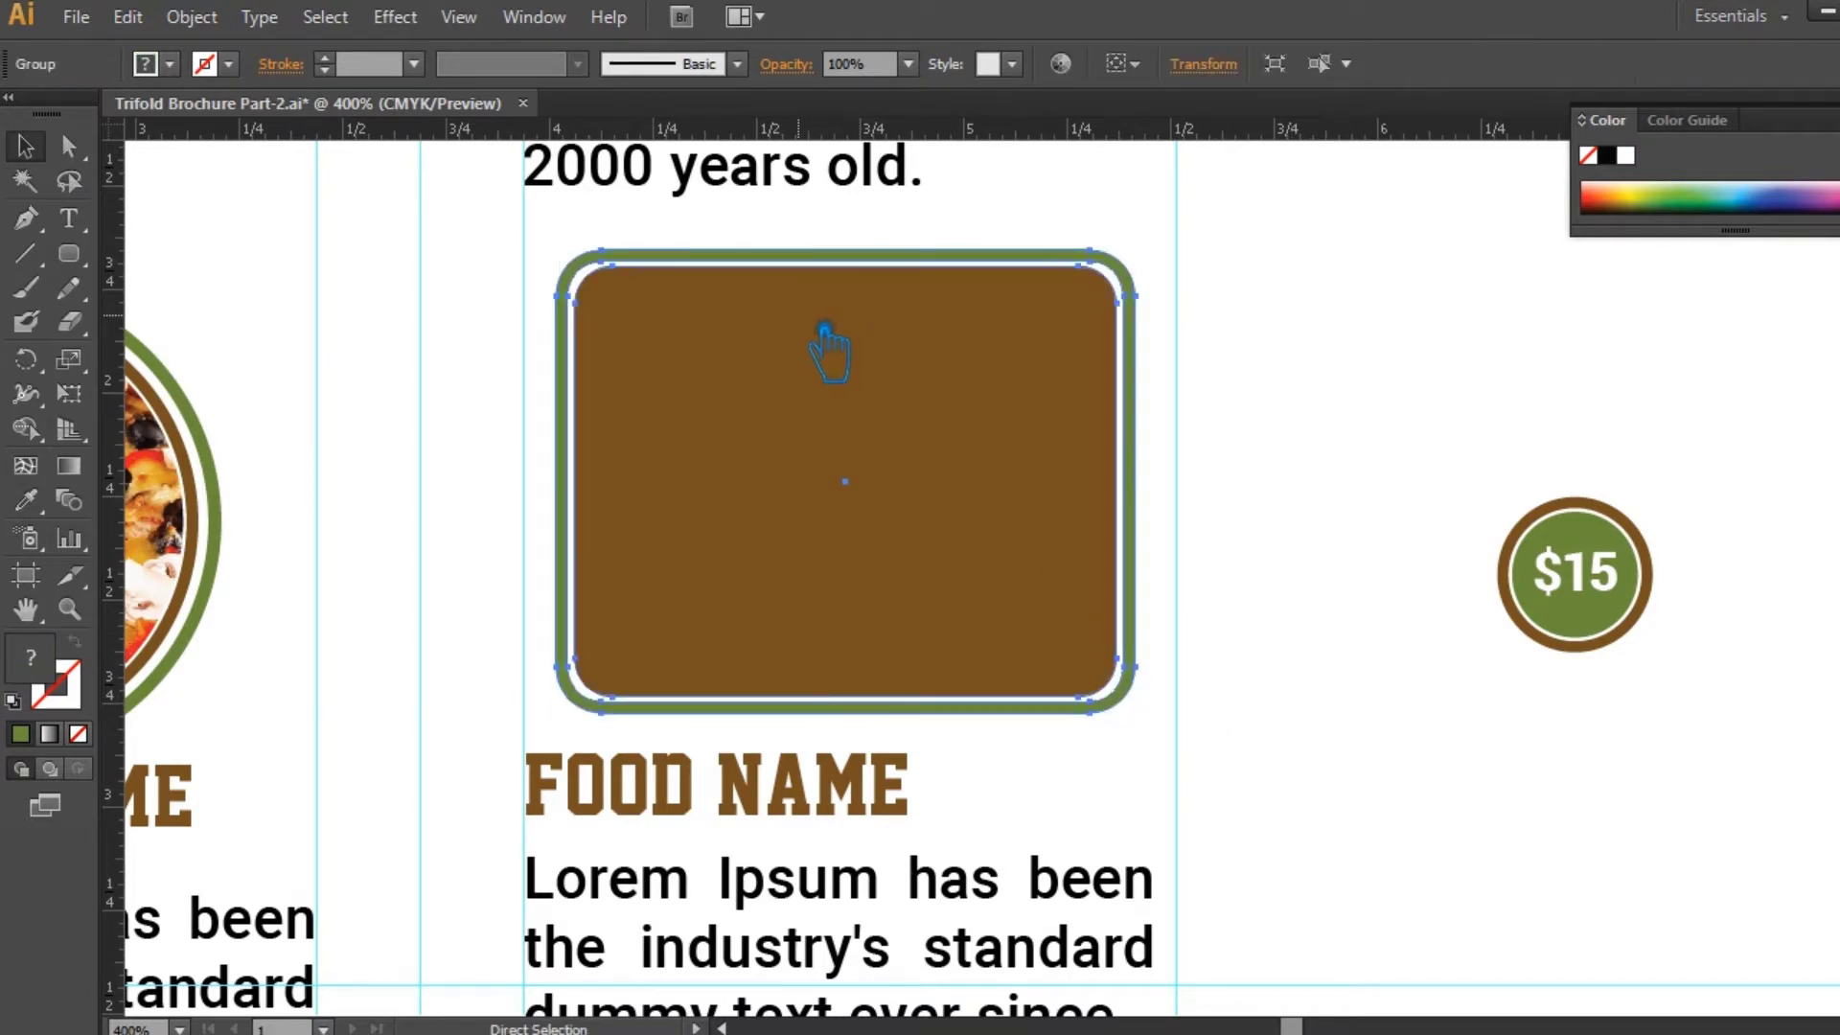
left_click_drag(1136, 250, 1274, 585)
left_click(860, 581)
- Ungroup the small copy and recolour its inner rectangle with the green sampled from the $15 badge
right_click(1270, 585)
left_click(1366, 746)
left_click(1341, 718)
left_click(1261, 601)
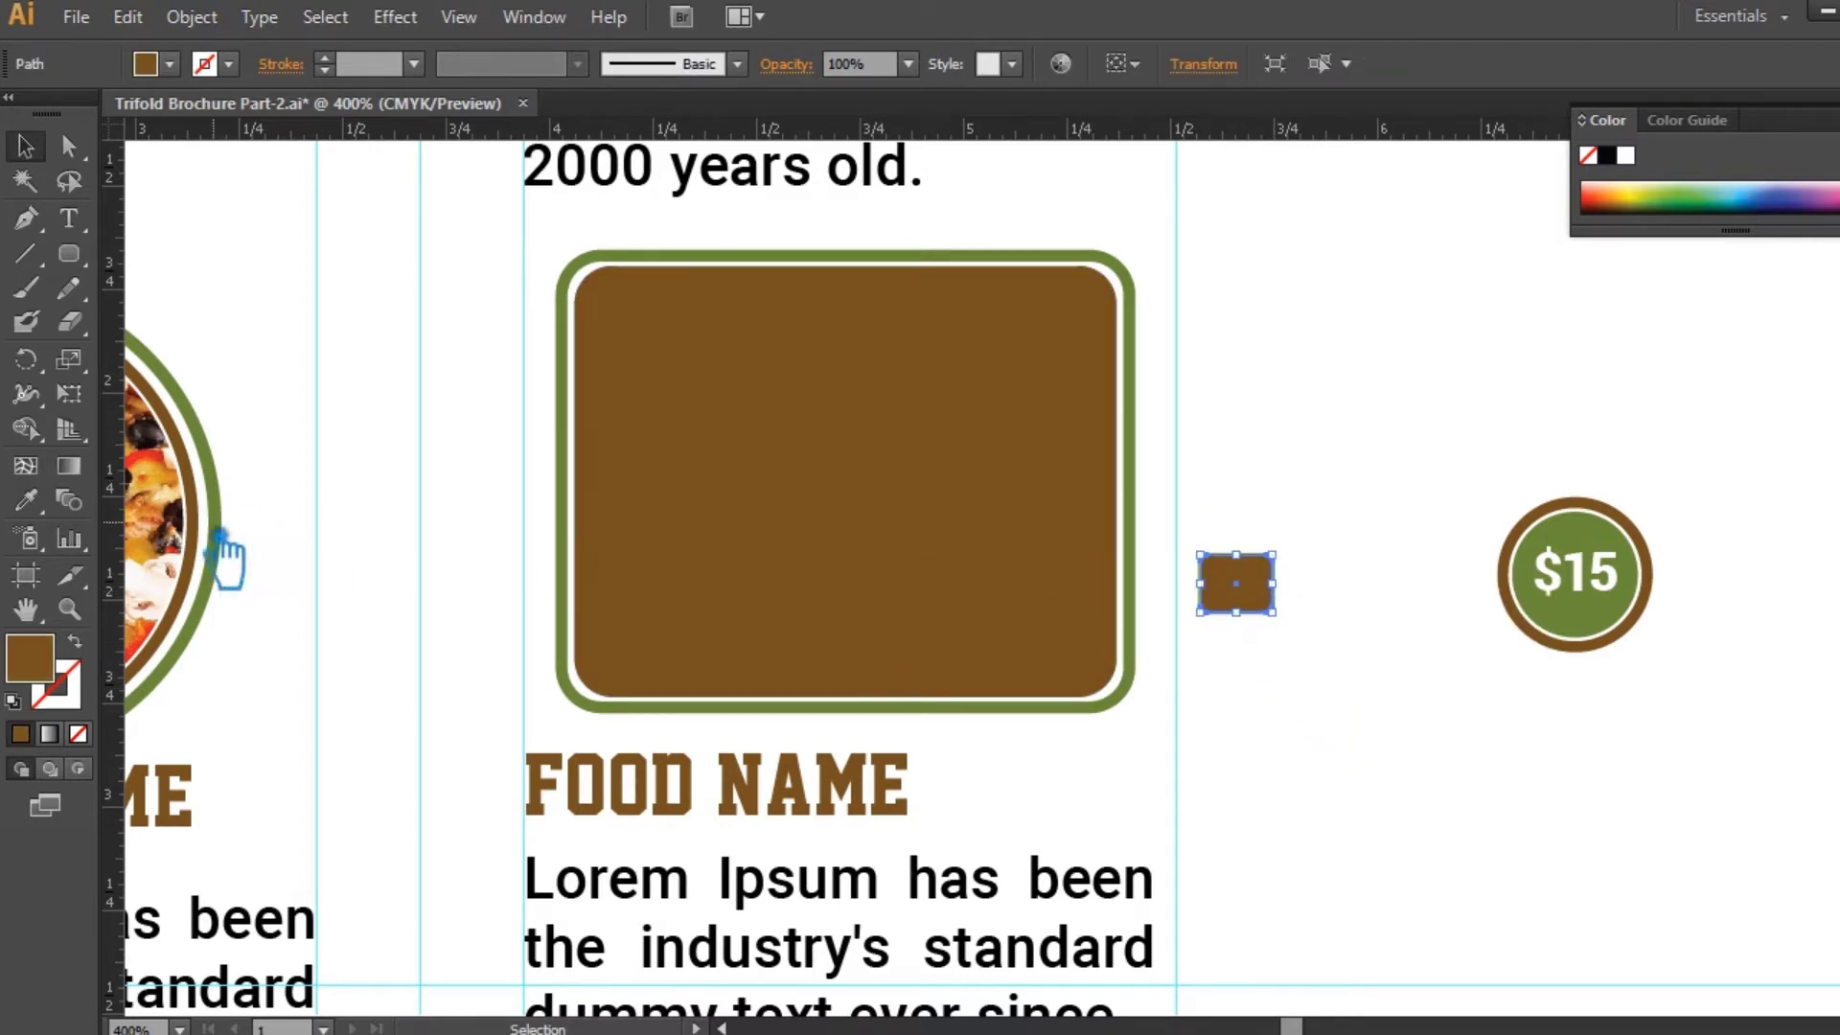
left_click(26, 501)
left_click(1589, 627)
left_click(1481, 712)
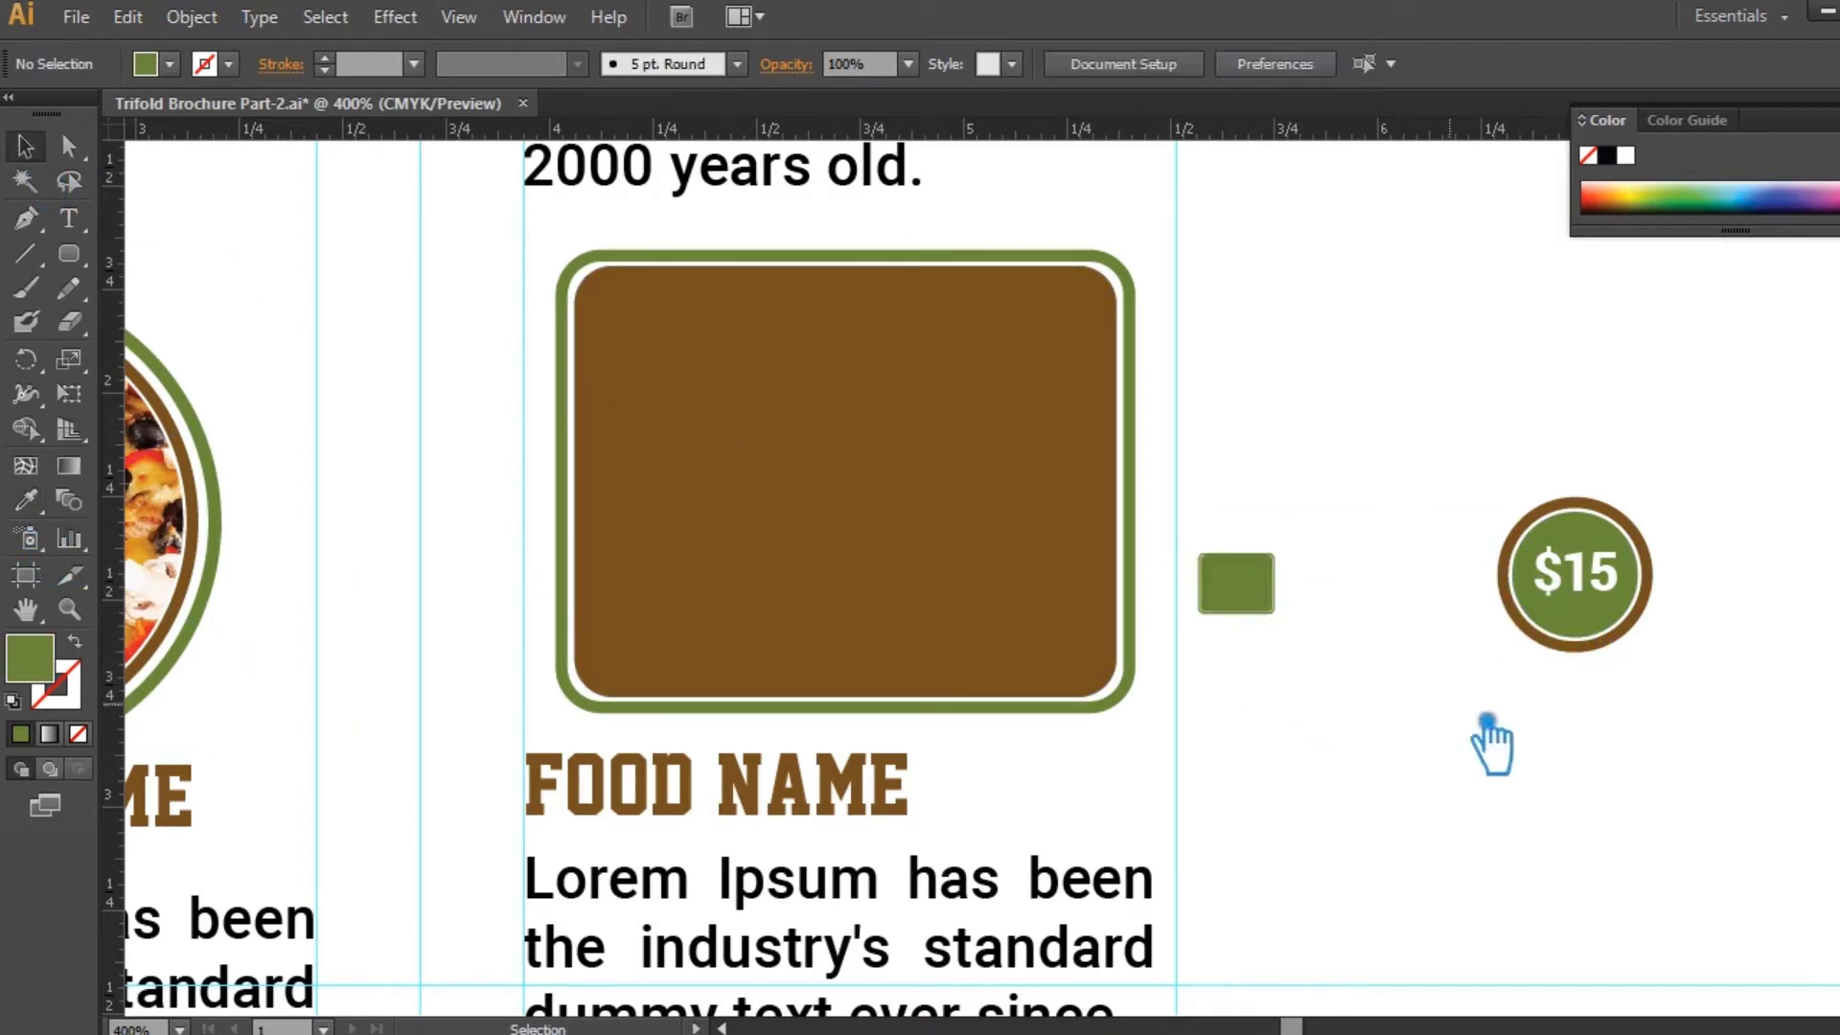
- Enlarge the small copy's outer frame slightly and give it a 0.5 pt green stroke
left_click_drag(1457, 729, 1181, 687)
key("ctrl+plus")
key("ctrl+plus")
key("ctrl+plus")
left_click(1006, 539)
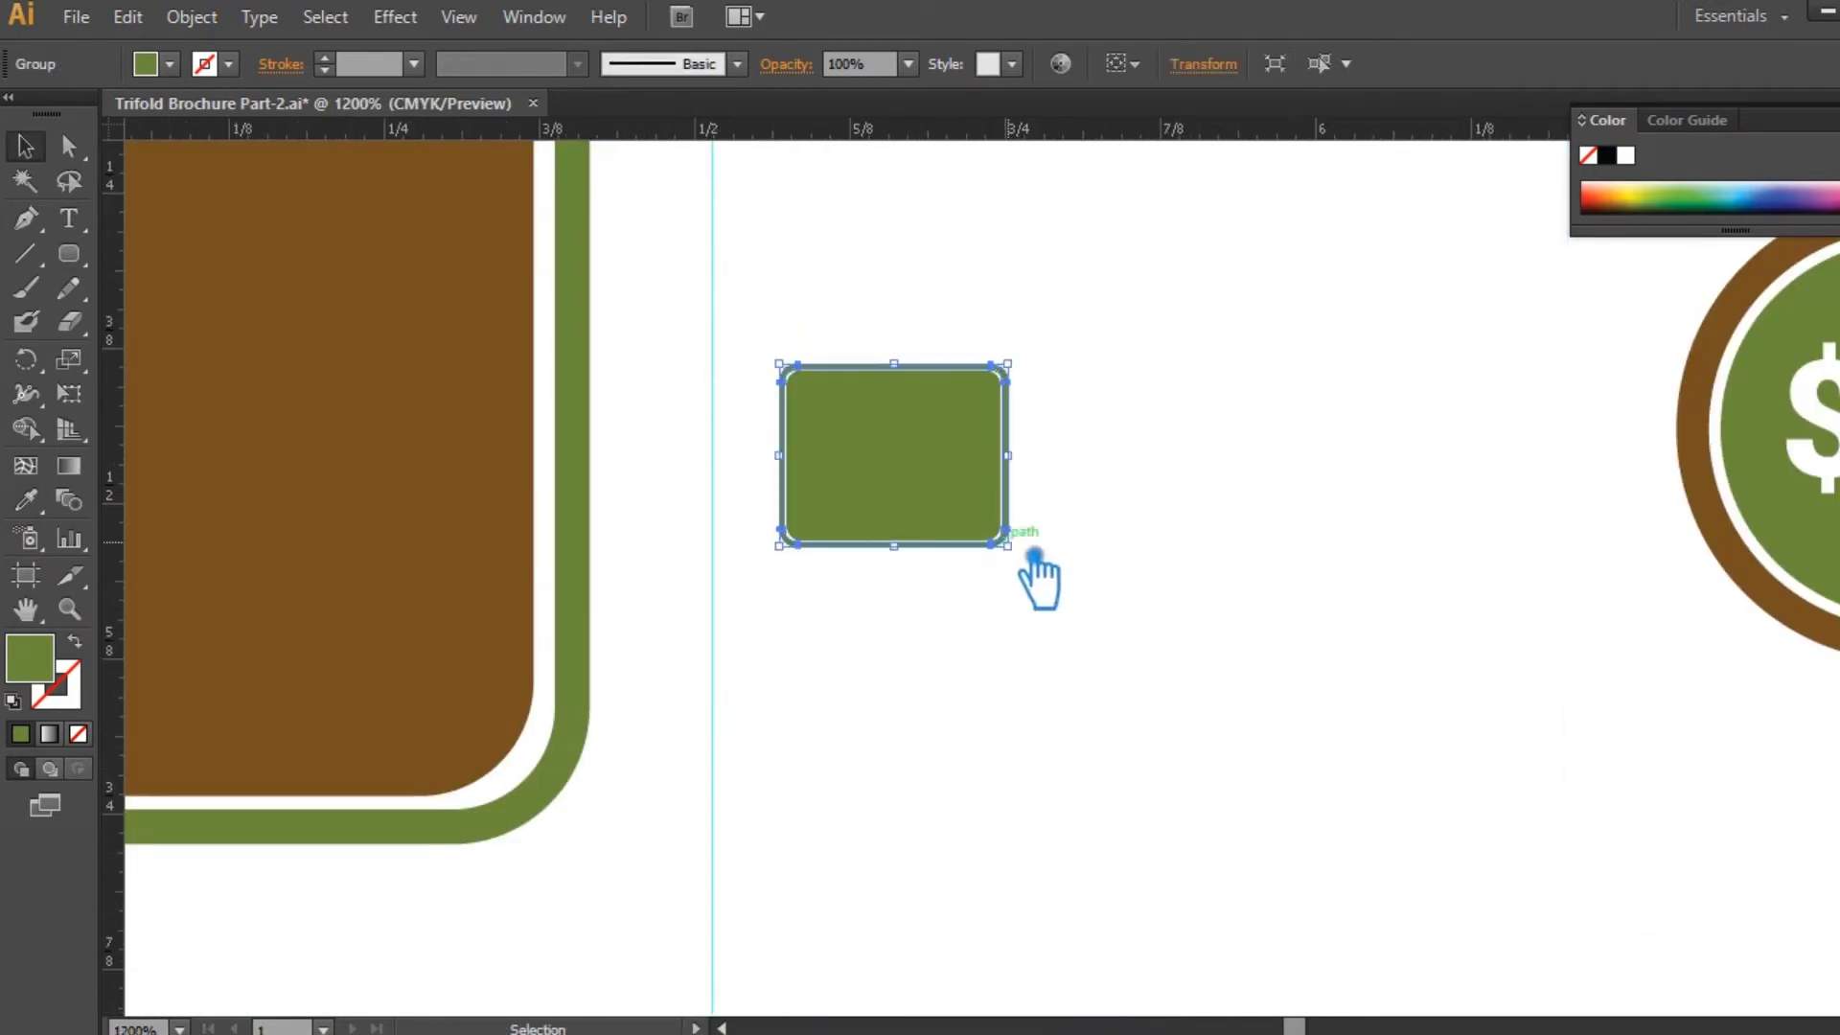
key("ctrl+plus")
left_click_drag(1016, 554, 1035, 570)
left_click(61, 698)
left_click(21, 734)
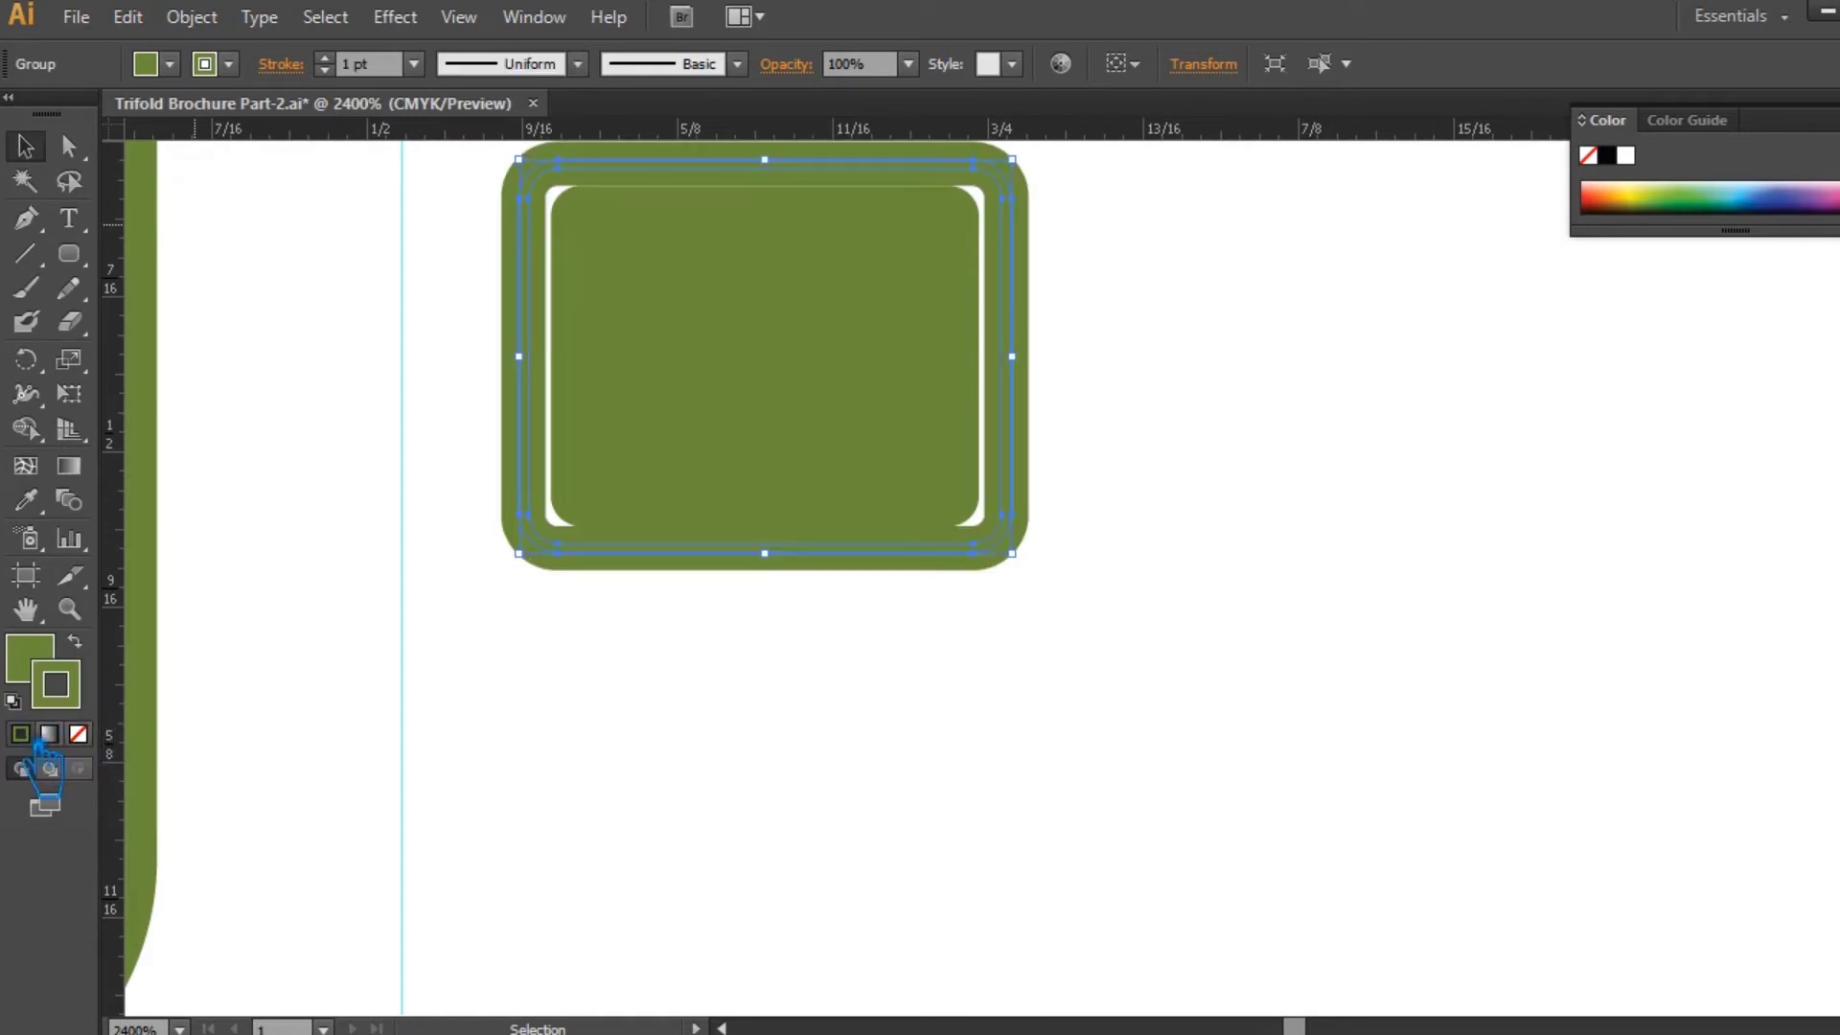
left_click(413, 64)
left_click(463, 137)
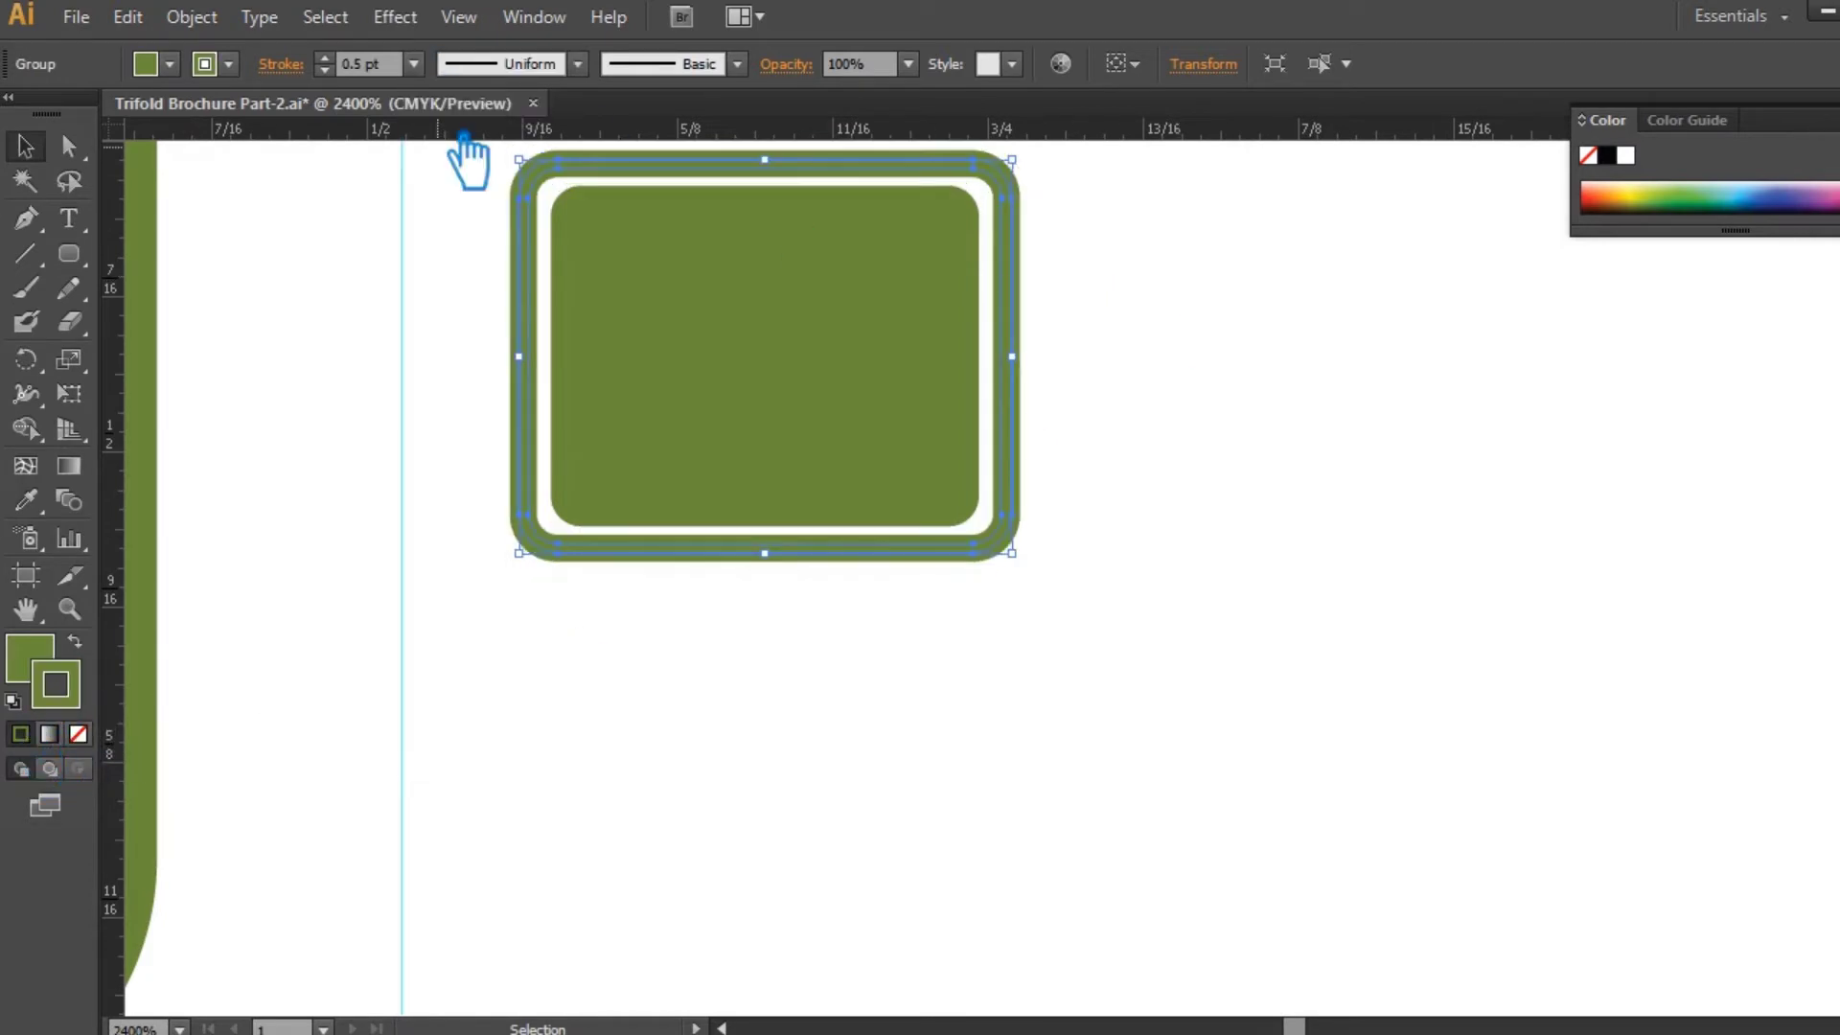
- Expand the small frame's fill and stroke, enlarge it slightly, and merge its pieces with Pathfinder
left_click(189, 19)
left_click(273, 321)
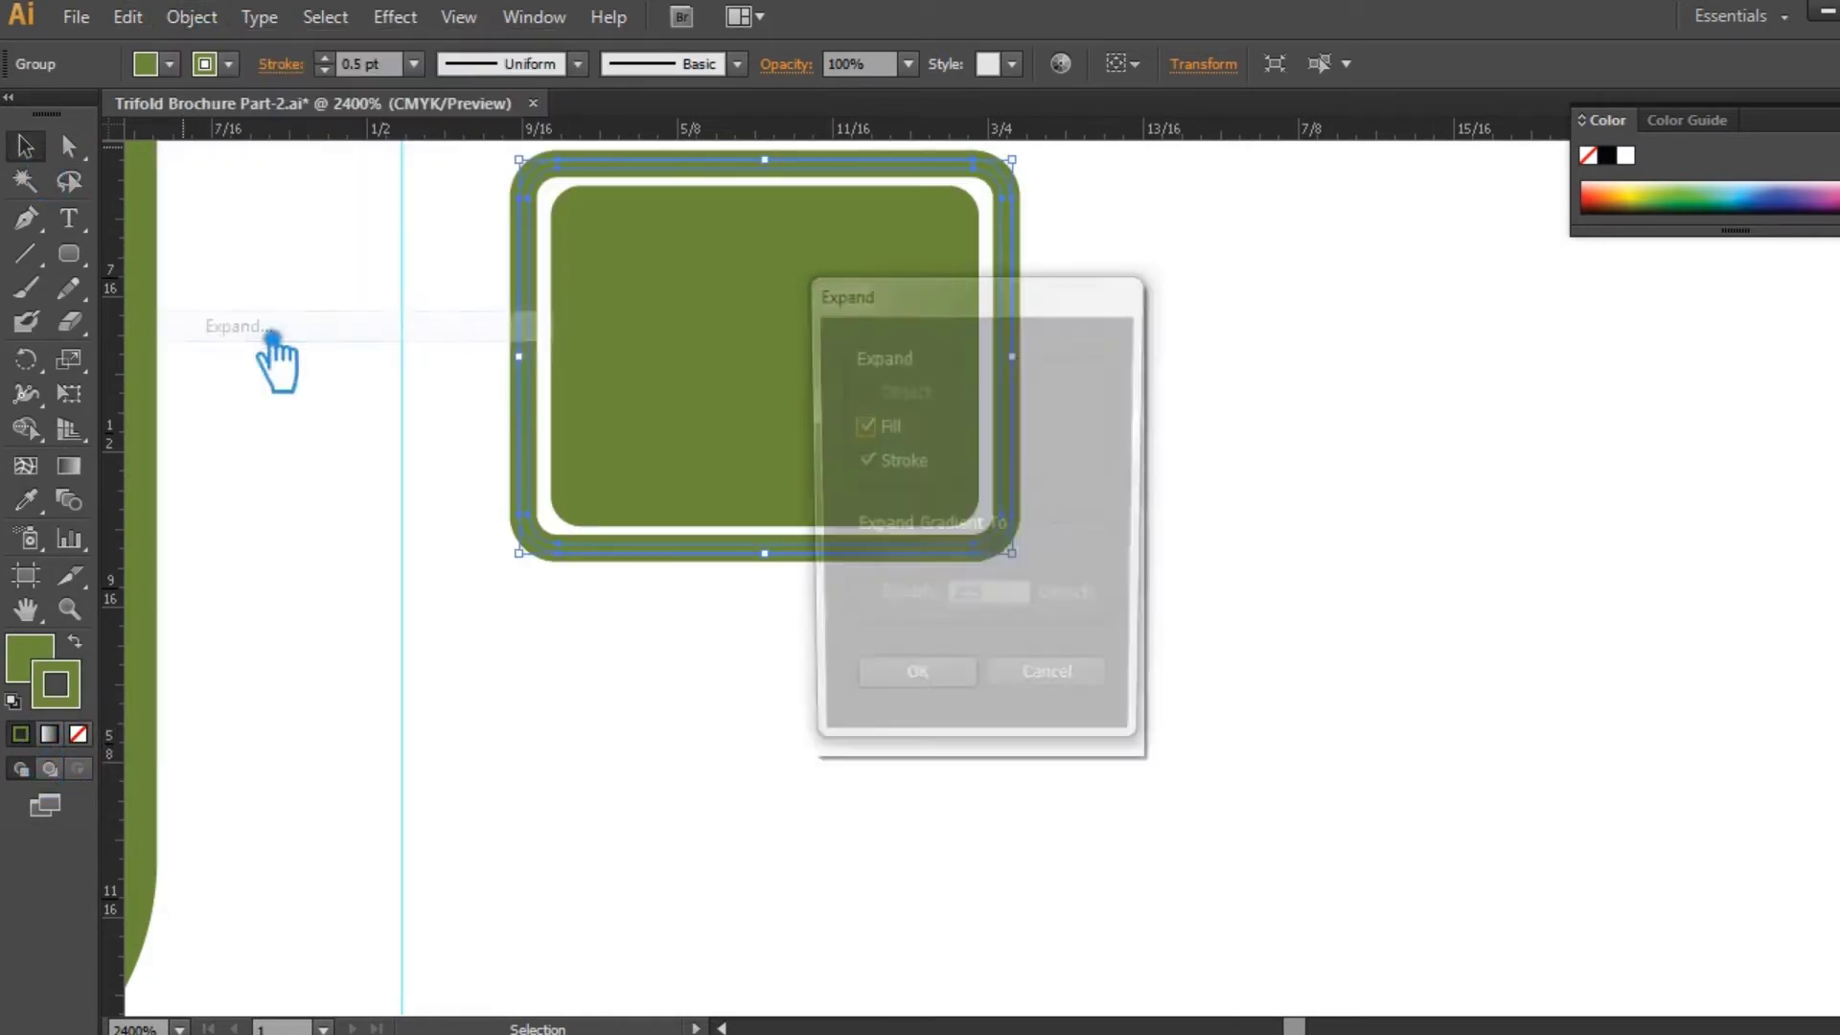
left_click(963, 696)
mouse_move(579, 595)
left_mouse_down()
mouse_move(1069, 778)
mouse_move(1140, 786)
left_mouse_up()
left_click_drag(513, 550, 491, 538)
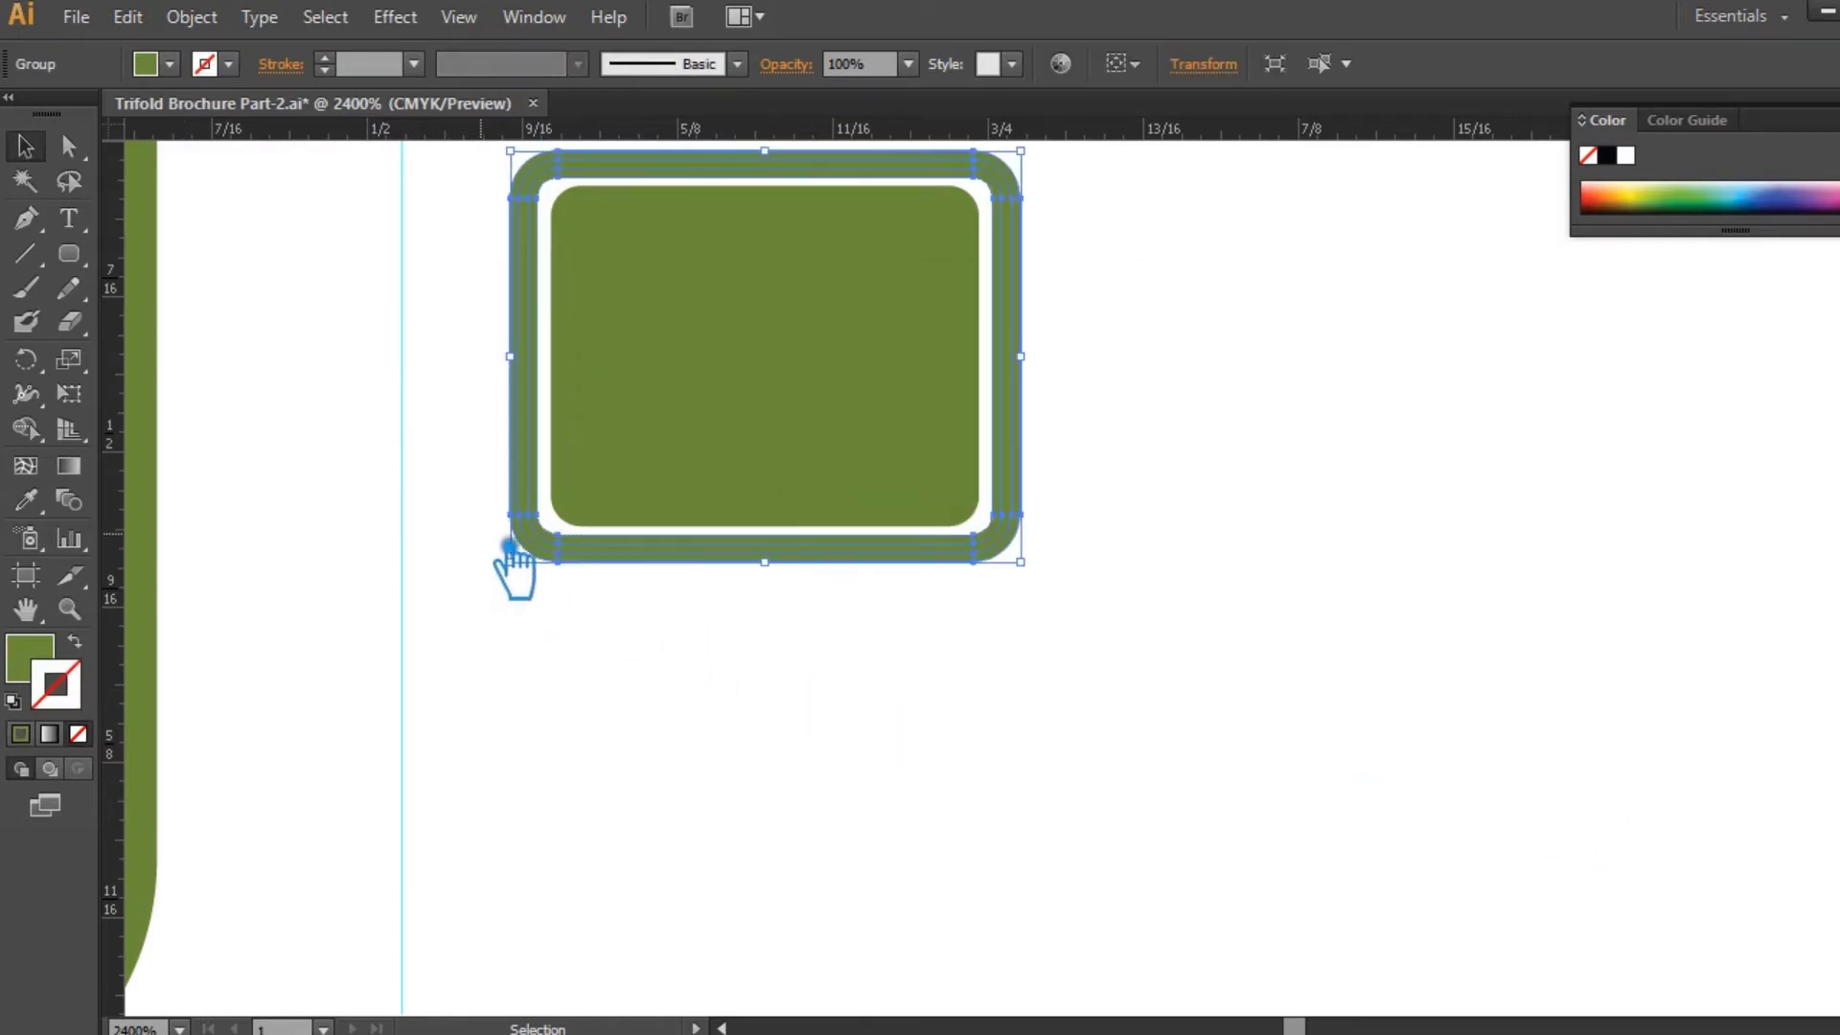
key("ctrl+shift+F9")
left_click(1409, 524)
- Try to recolour the small frame with the Eyedropper
key("ctrl+minus")
key("ctrl+minus")
key("ctrl+minus")
key("space")
mouse_move(1412, 525)
left_mouse_down()
mouse_move(1687, 538)
mouse_move(1394, 500)
left_mouse_up()
left_click(910, 488)
left_click(1060, 449)
left_click(979, 453)
left_click(28, 501)
left_click(24, 145)
left_click(1090, 665)
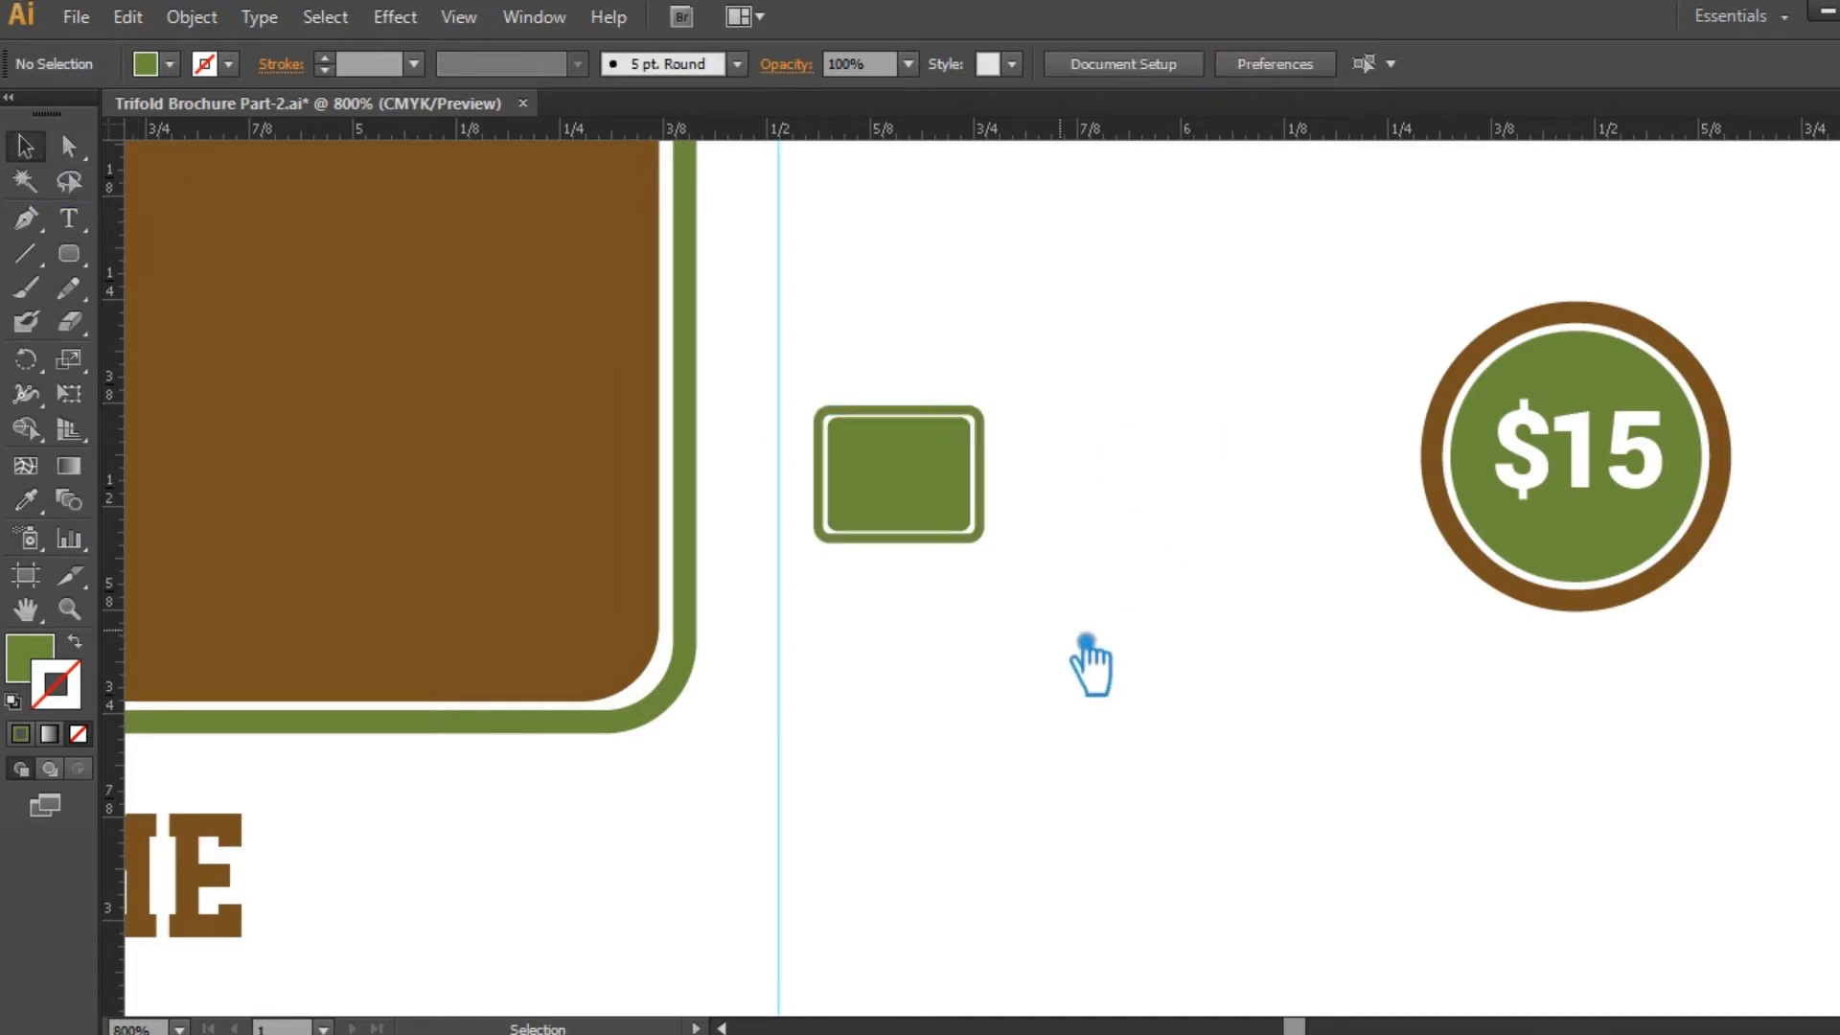
- Enlarge the small framed rectangle proportionally and move the $15 text from the round badge onto it
left_click_drag(1136, 642, 870, 403)
left_click_drag(993, 552, 1094, 640)
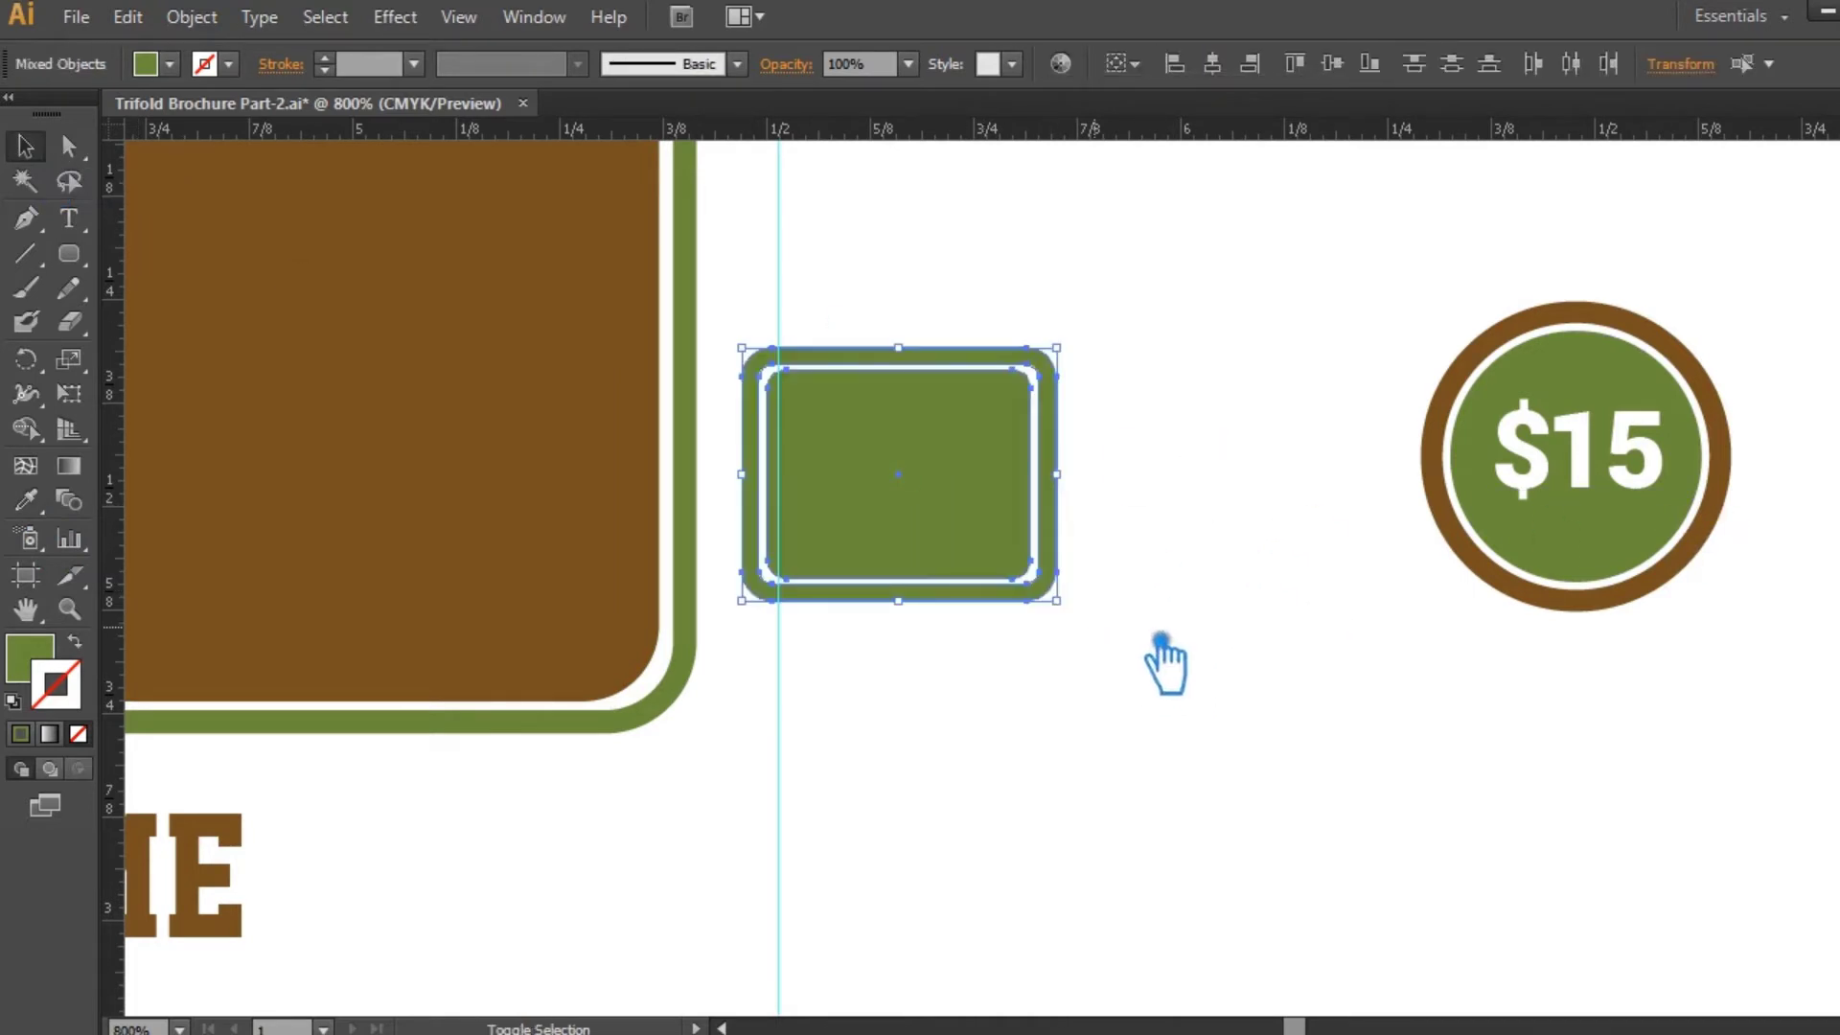
left_click(1162, 639)
left_click(1632, 485)
left_click_drag(1631, 485, 946, 519)
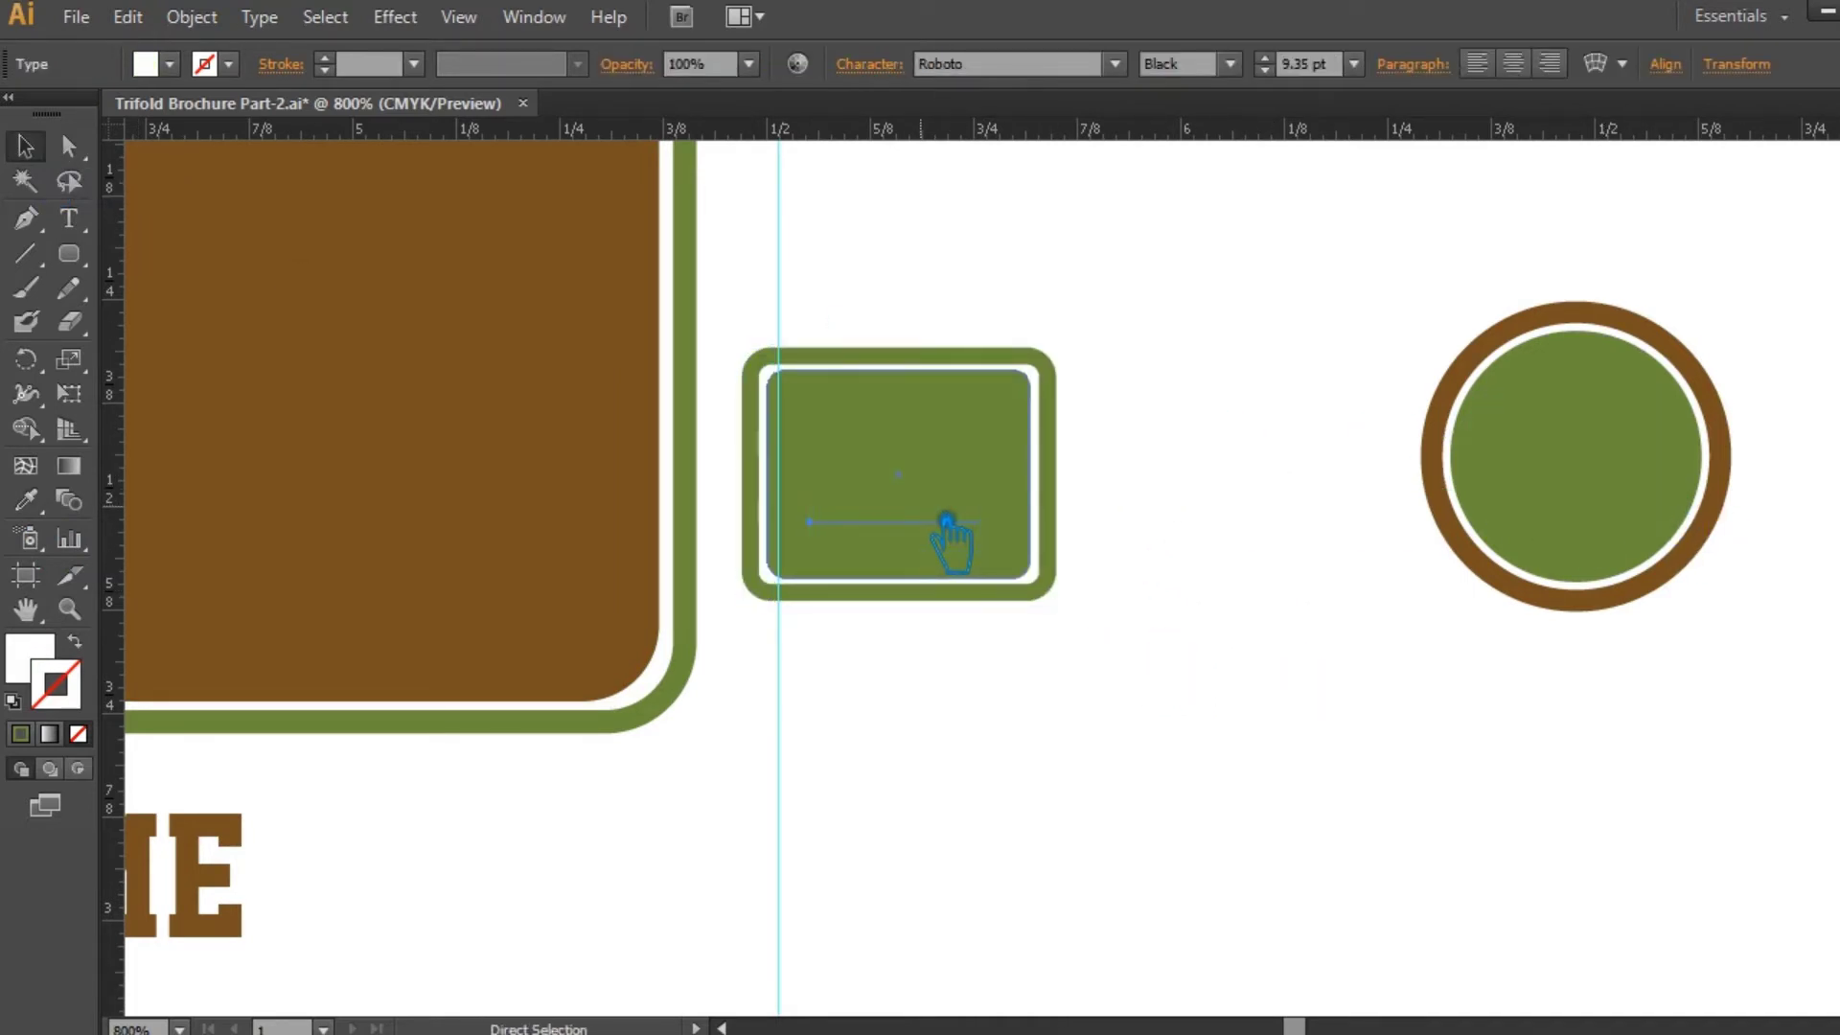
left_click(1142, 368)
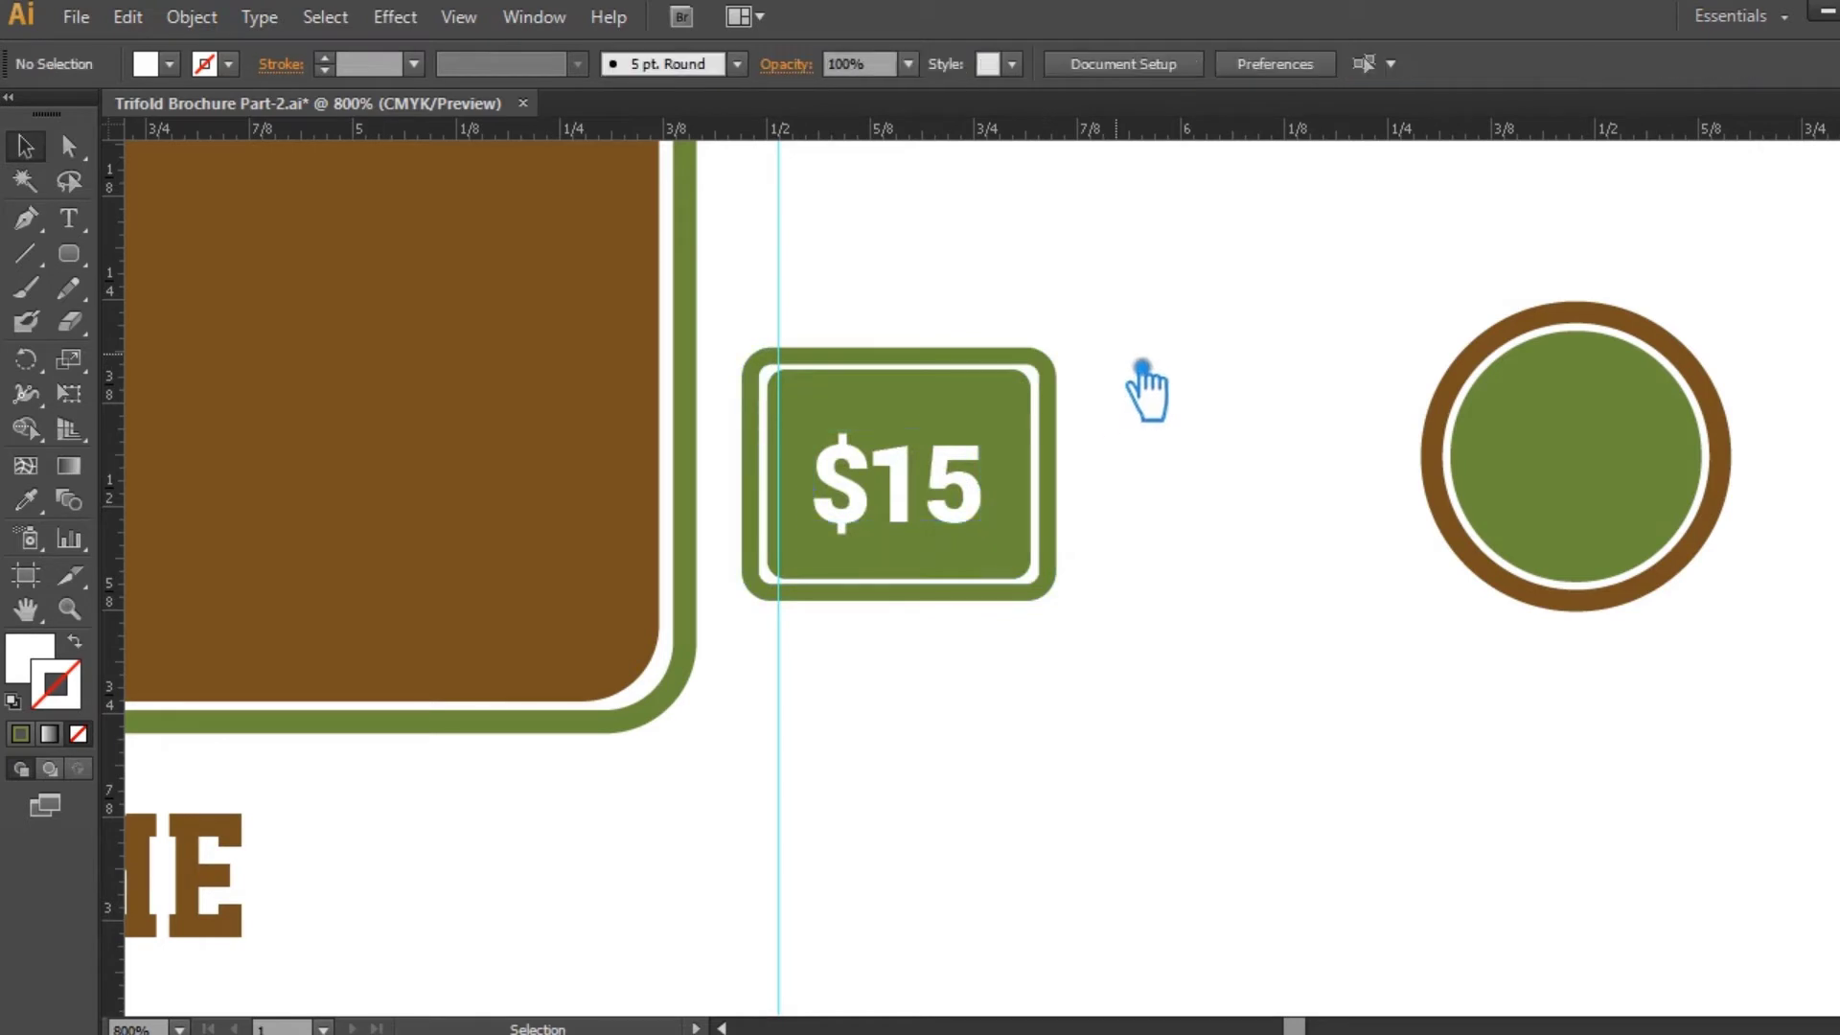
- Centre the $15 text, the green rectangle and its frame horizontally on each other
left_click(949, 356)
left_click(1150, 337)
left_click_drag(1132, 681, 812, 312)
left_click(950, 64)
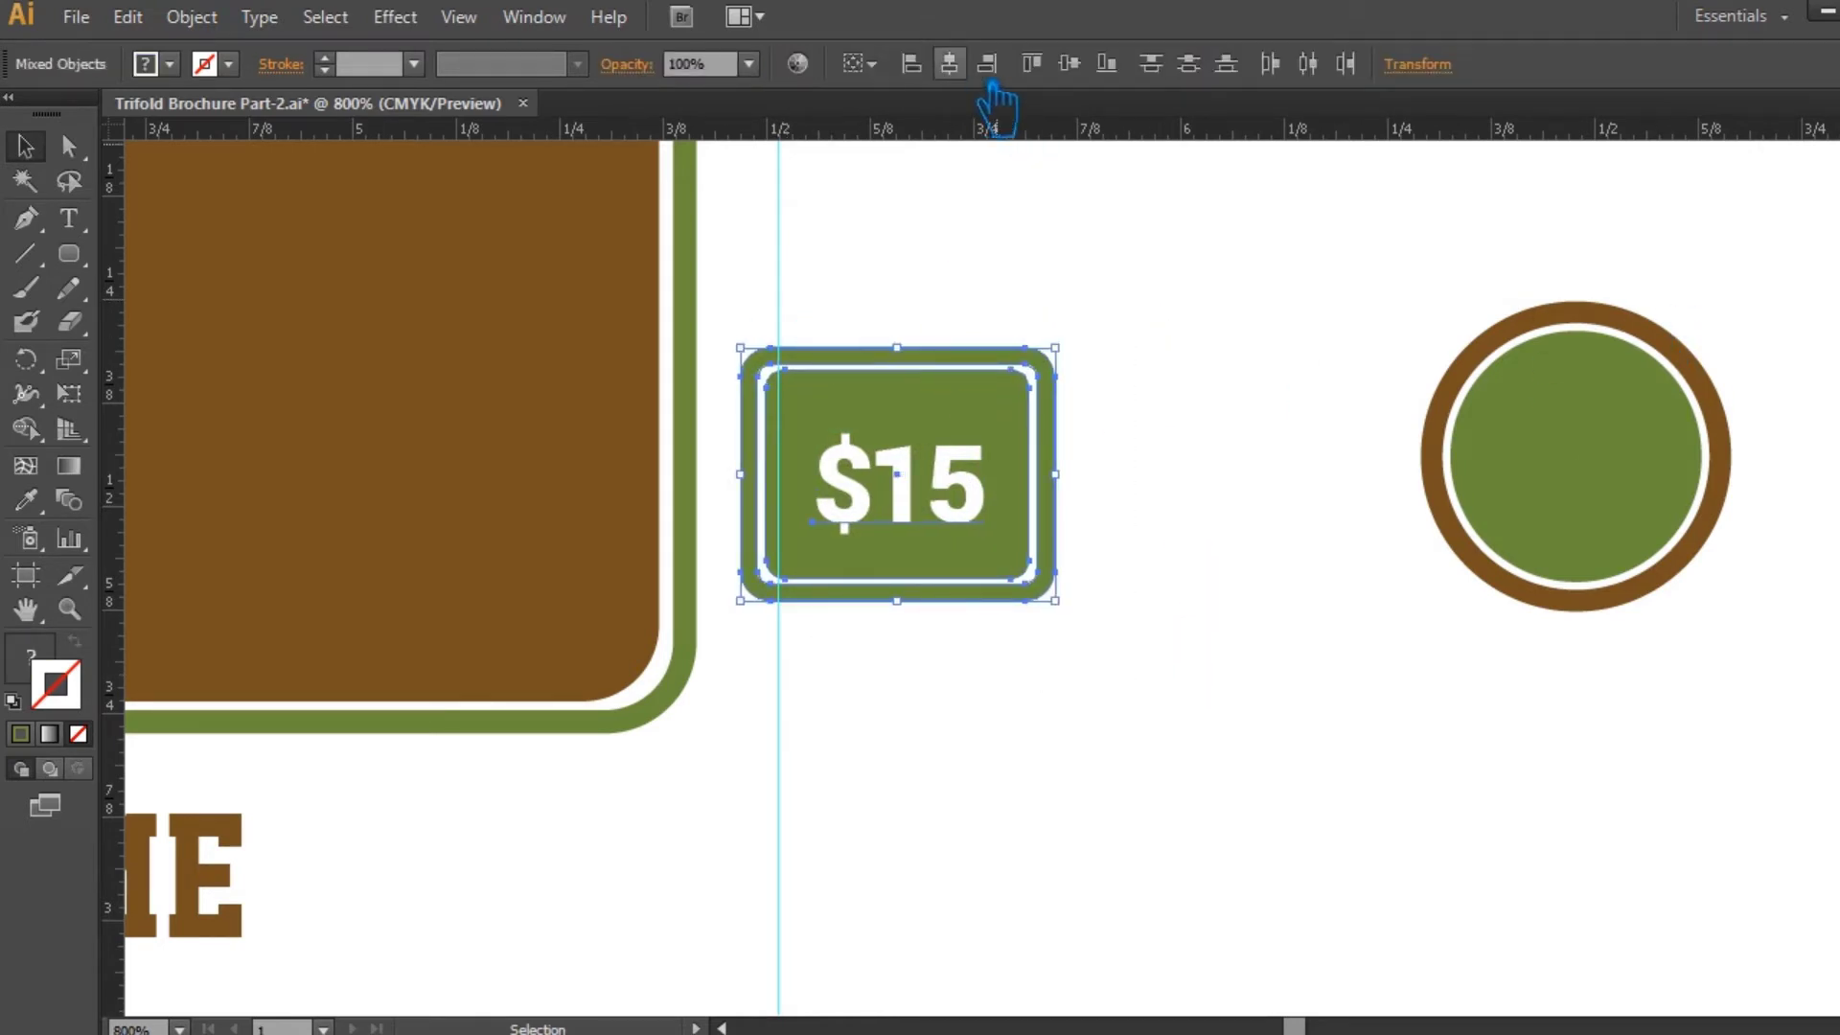
- Centre the $15 text, green rectangle and frame vertically on each other and group them as one badge
left_click(1069, 64)
key("ctrl+g")
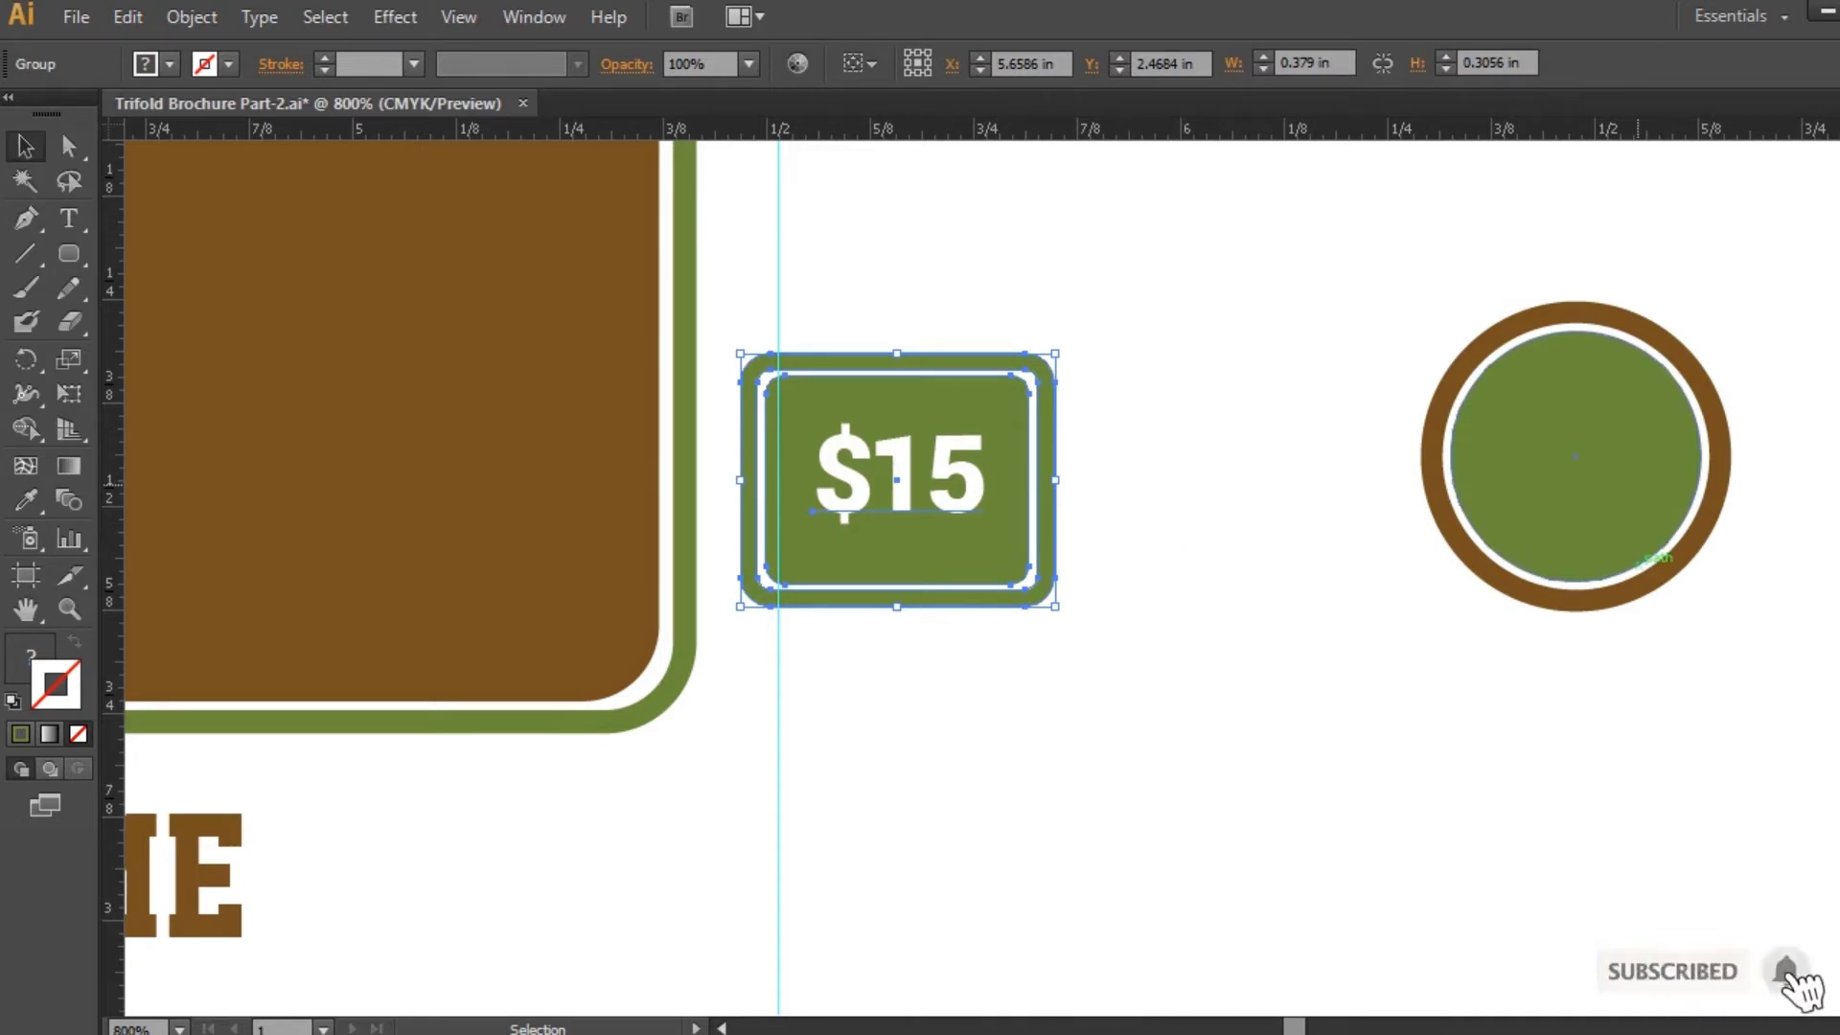
key("ctrl+minus")
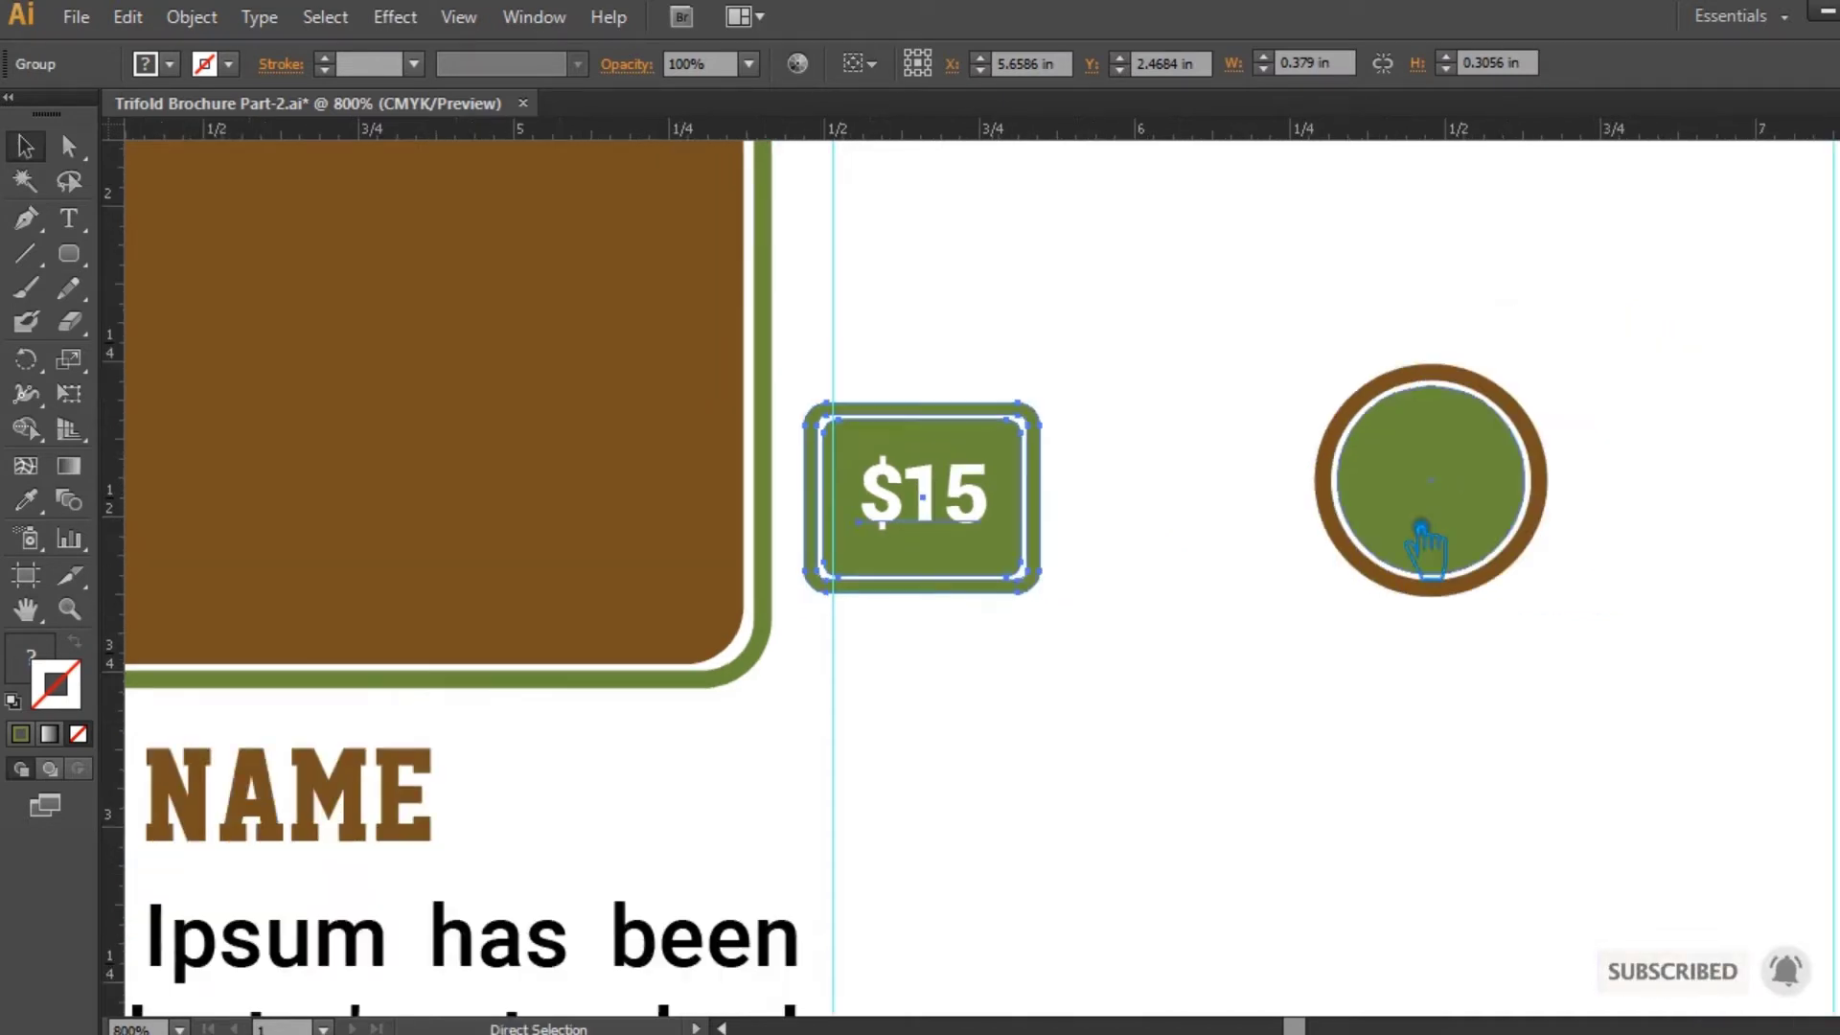
key("ctrl+minus")
left_click(1297, 402)
- Move the rectangular $15 badge onto the lower edge of the large brown photo frame and centre the two horizontally
left_click(964, 516)
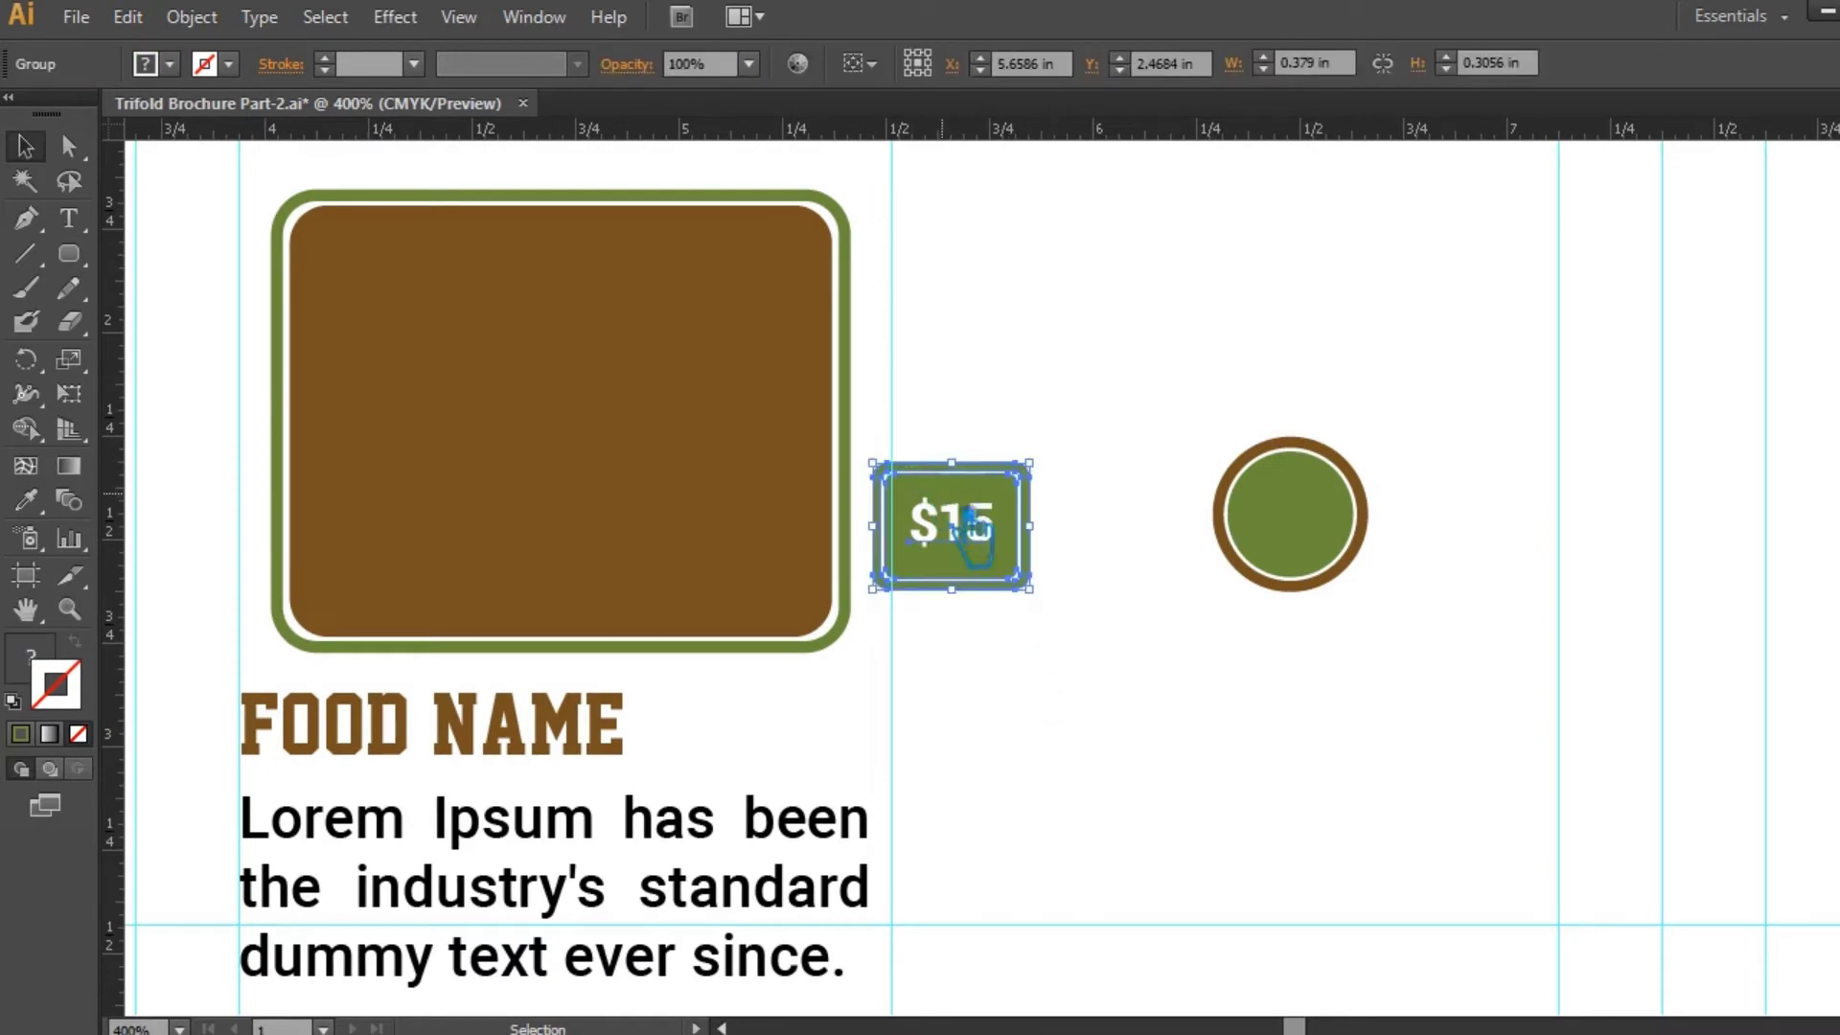
left_click_drag(950, 537, 522, 619)
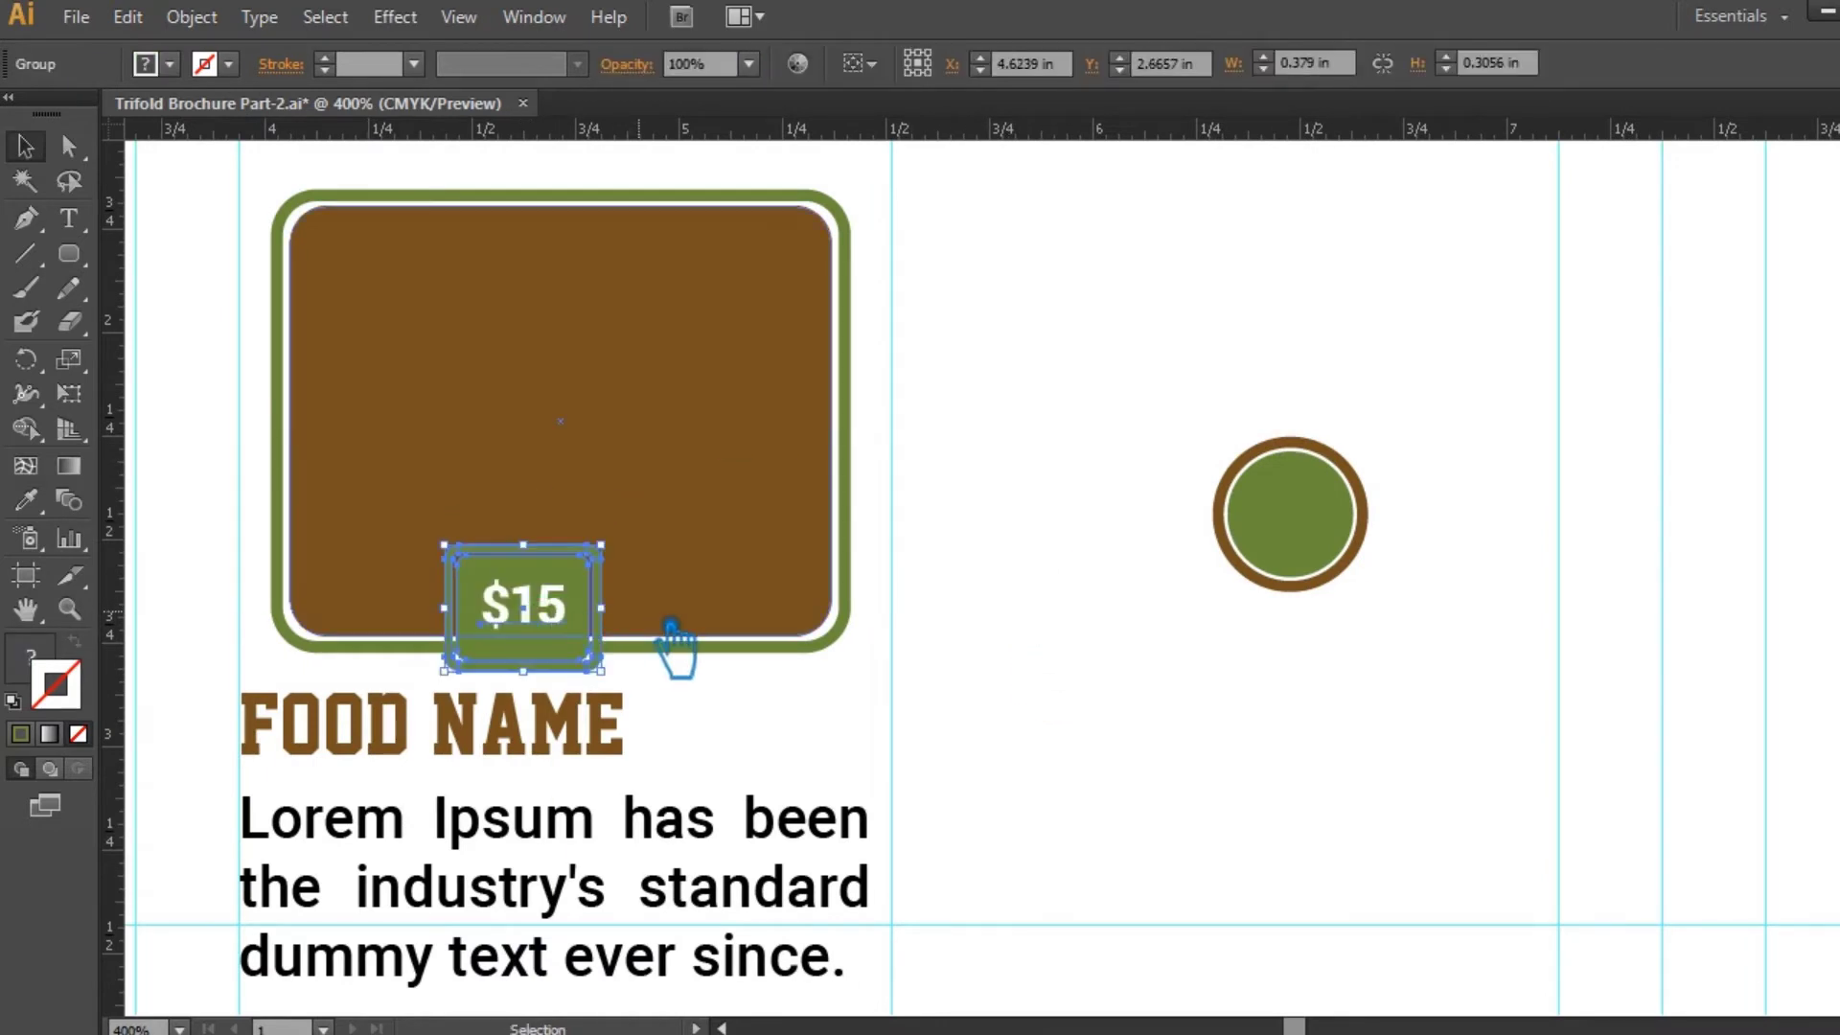
left_click(912, 609)
left_click_drag(310, 257, 305, 254)
left_click(950, 65)
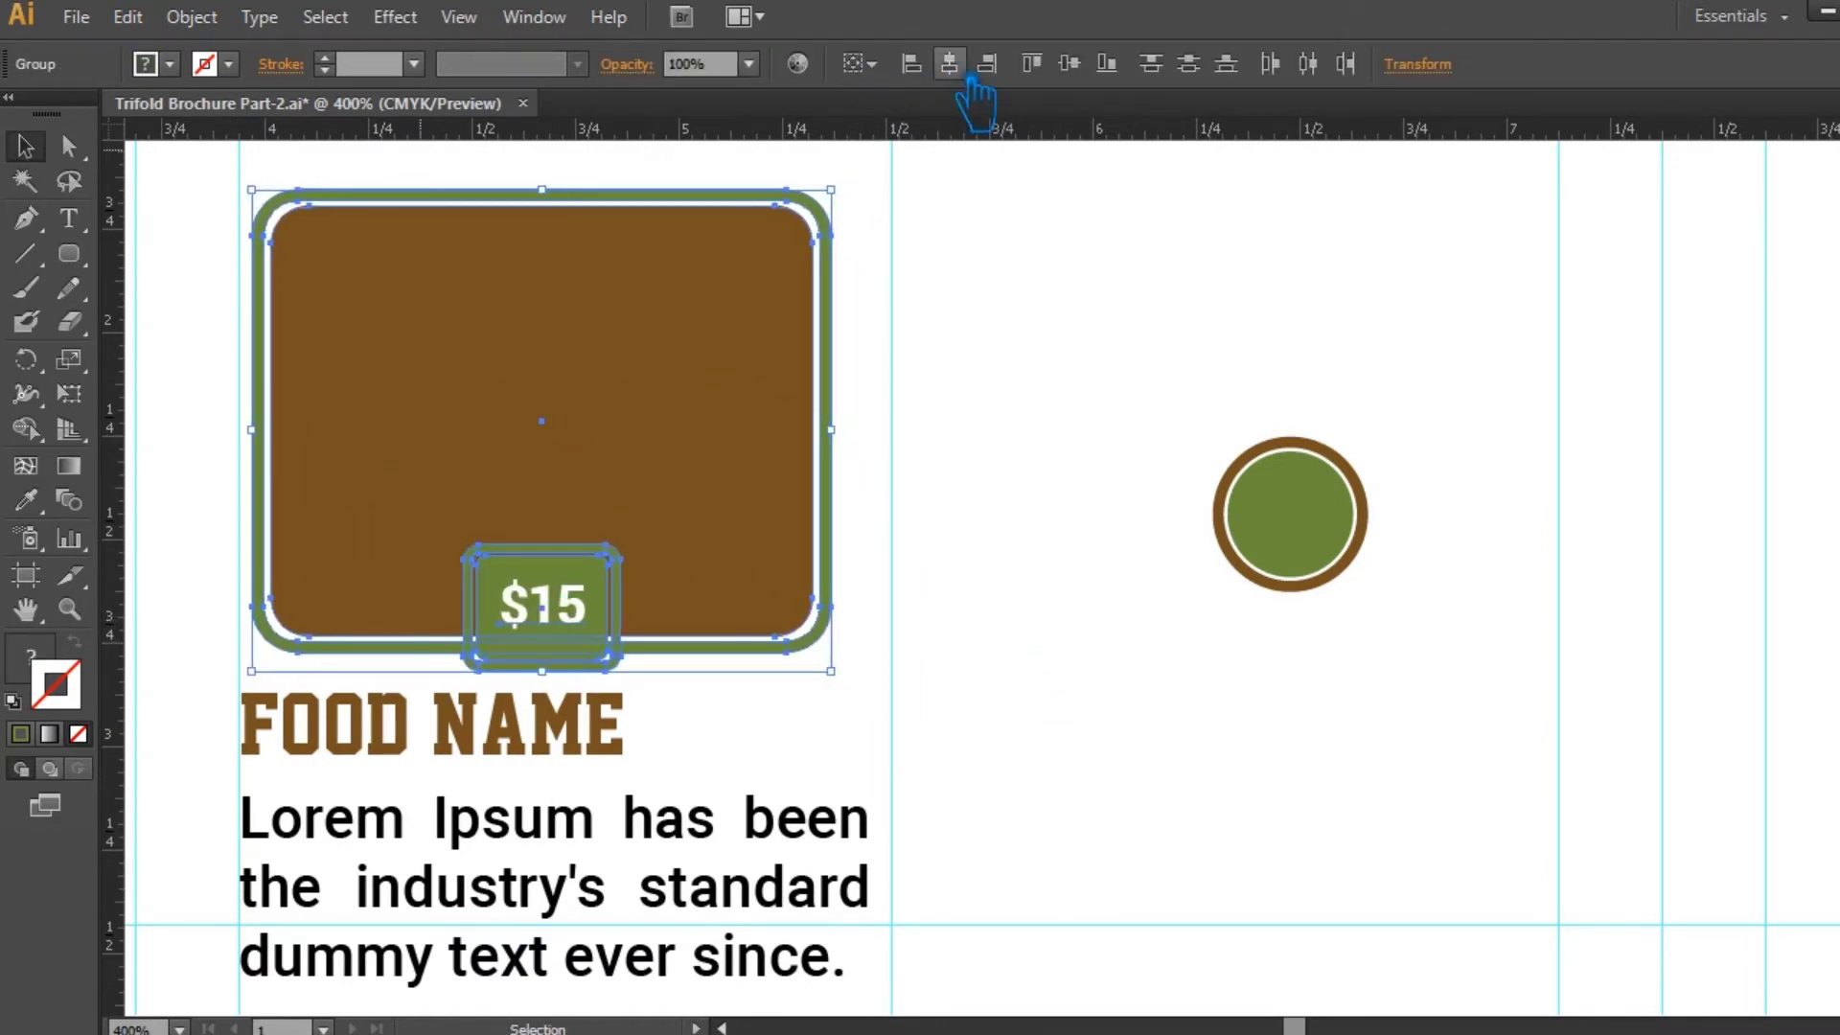
- Nudge the $15 badge up until it sits just inside the bottom of the brown photo frame
left_click(1041, 447)
left_click(613, 567)
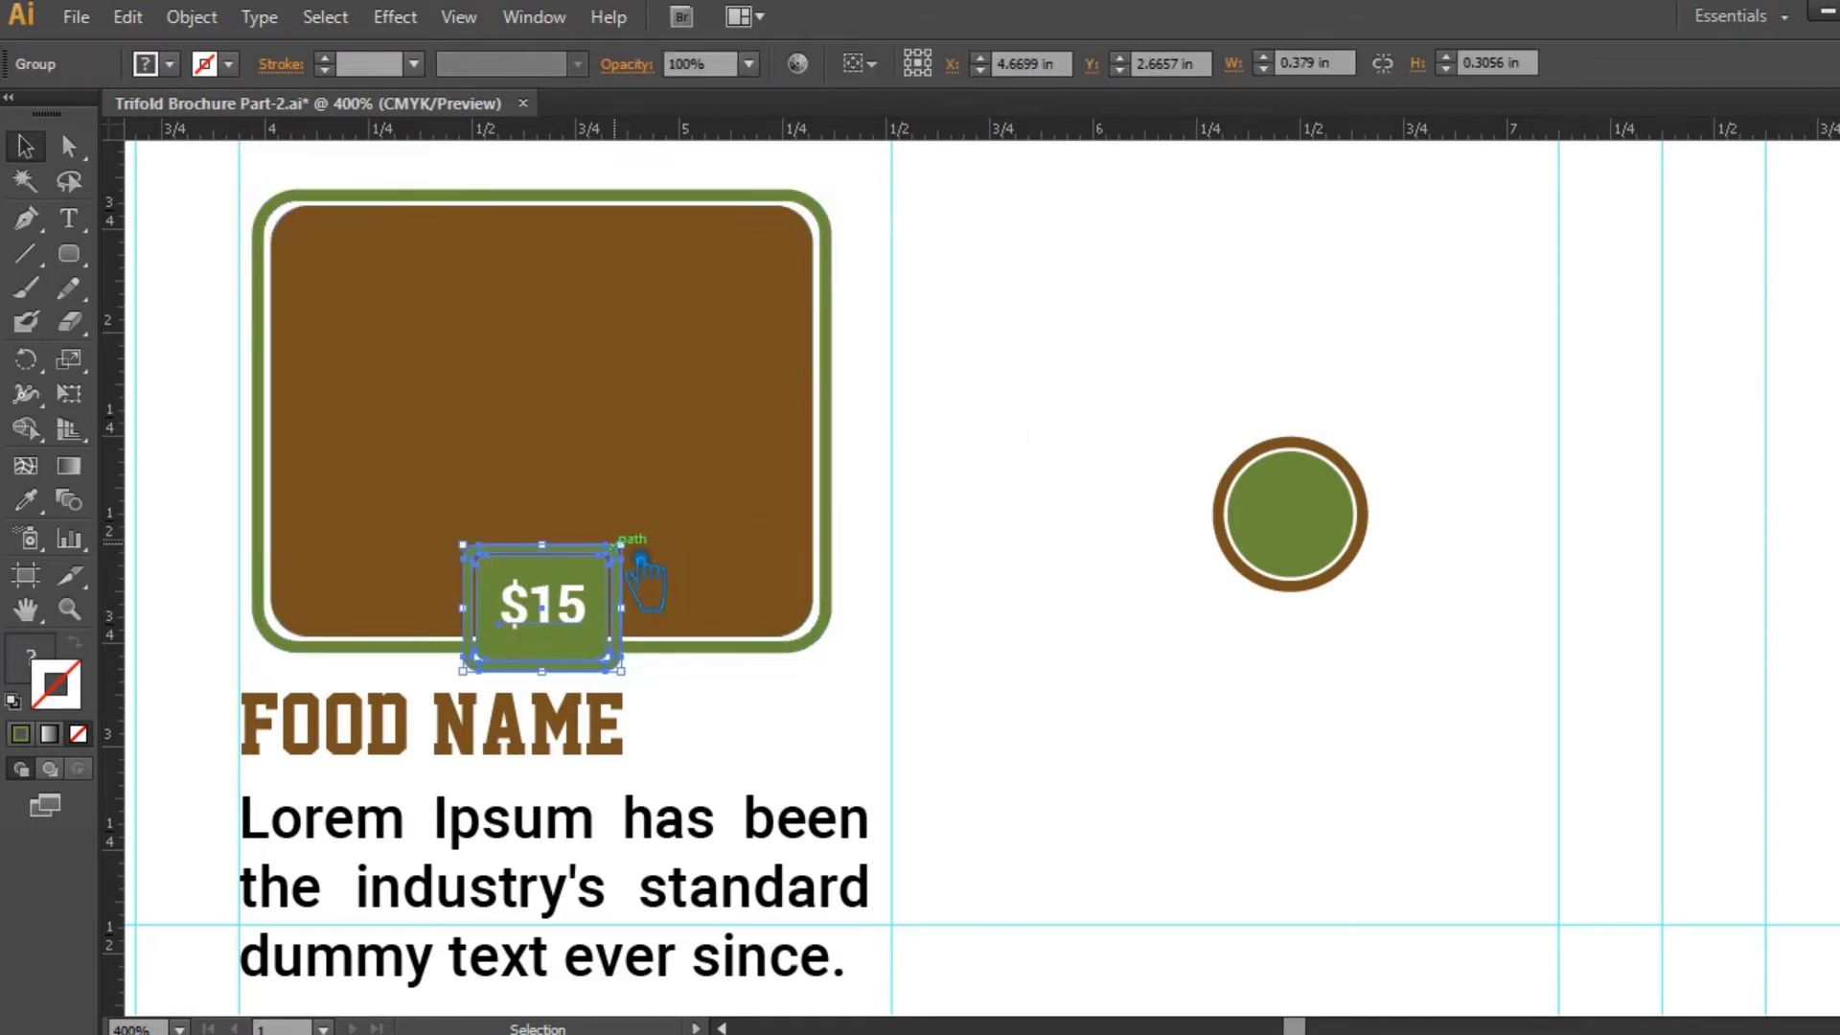
key("Up")
key("Up")
key("Up")
key("Up")
key("Up")
key("Up")
key("Up")
key("Up")
- Fill the outer frame of the rectangular $15 badge with white
left_click(1012, 508)
left_click(618, 524)
left_click(1109, 540)
key("a")
left_click(617, 515)
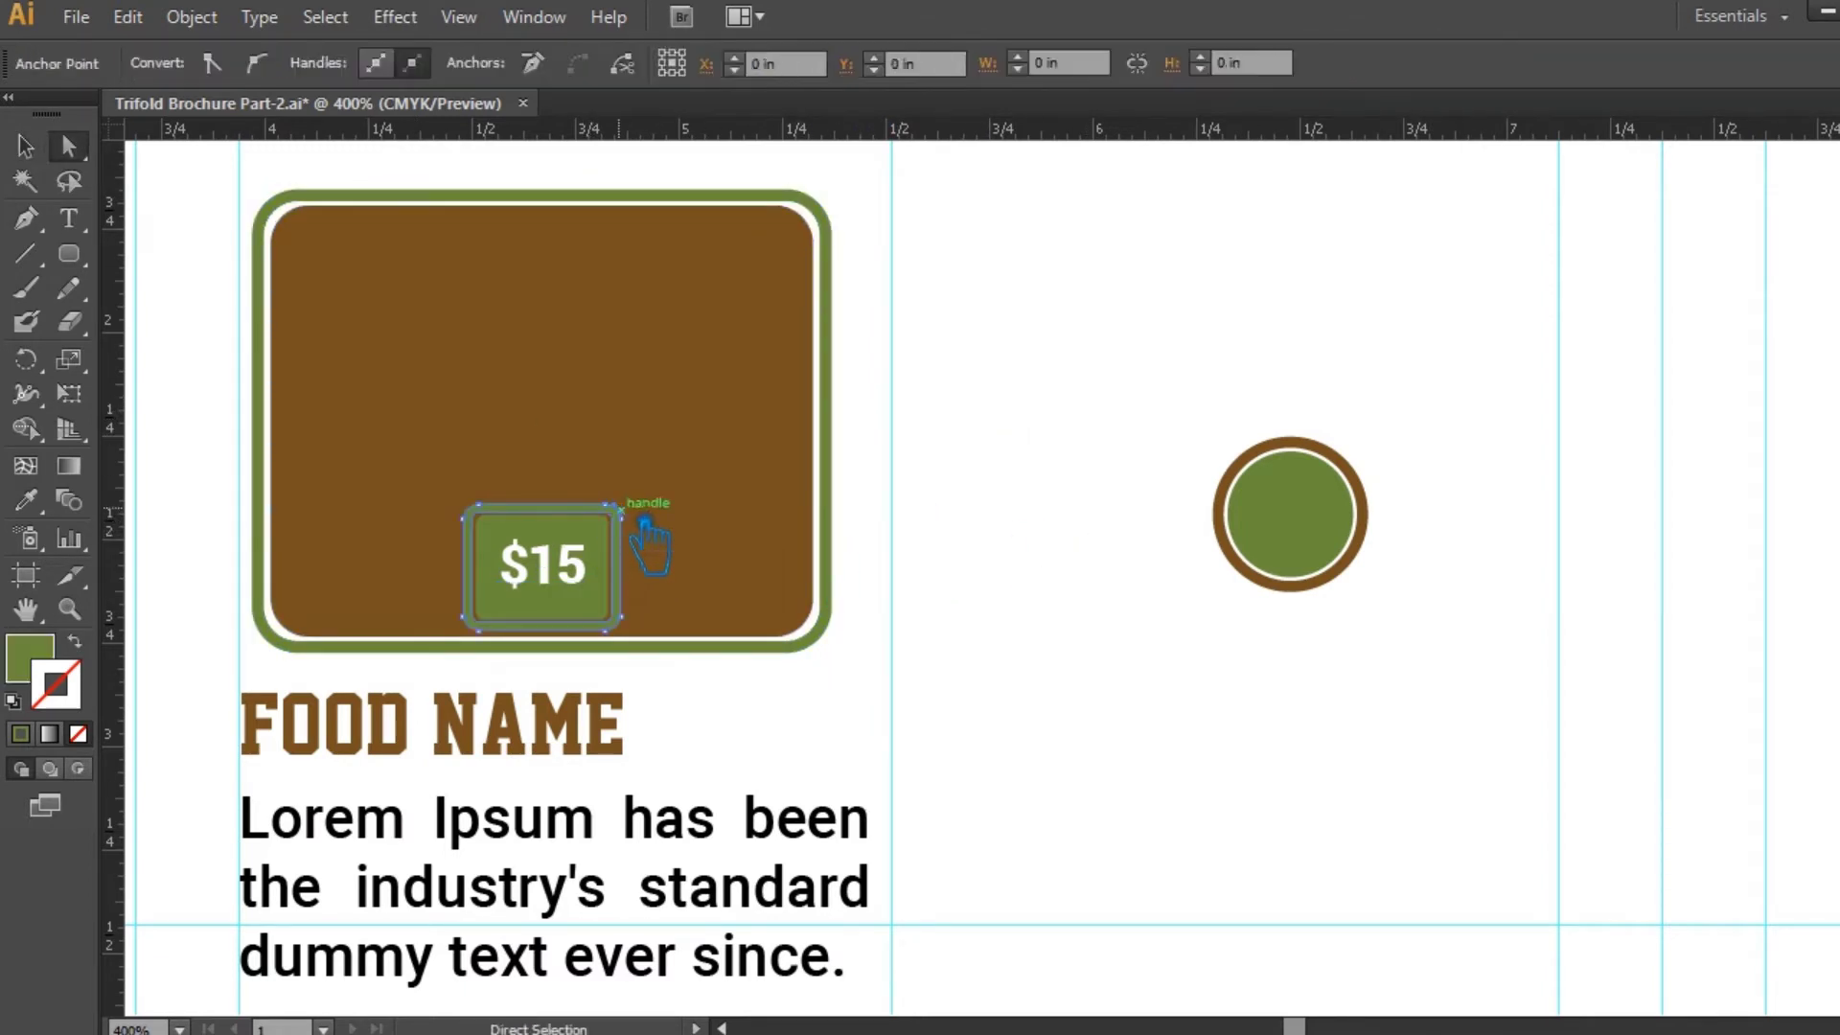
left_click(30, 657)
left_click(1165, 610)
left_click(26, 146)
left_click(1013, 449)
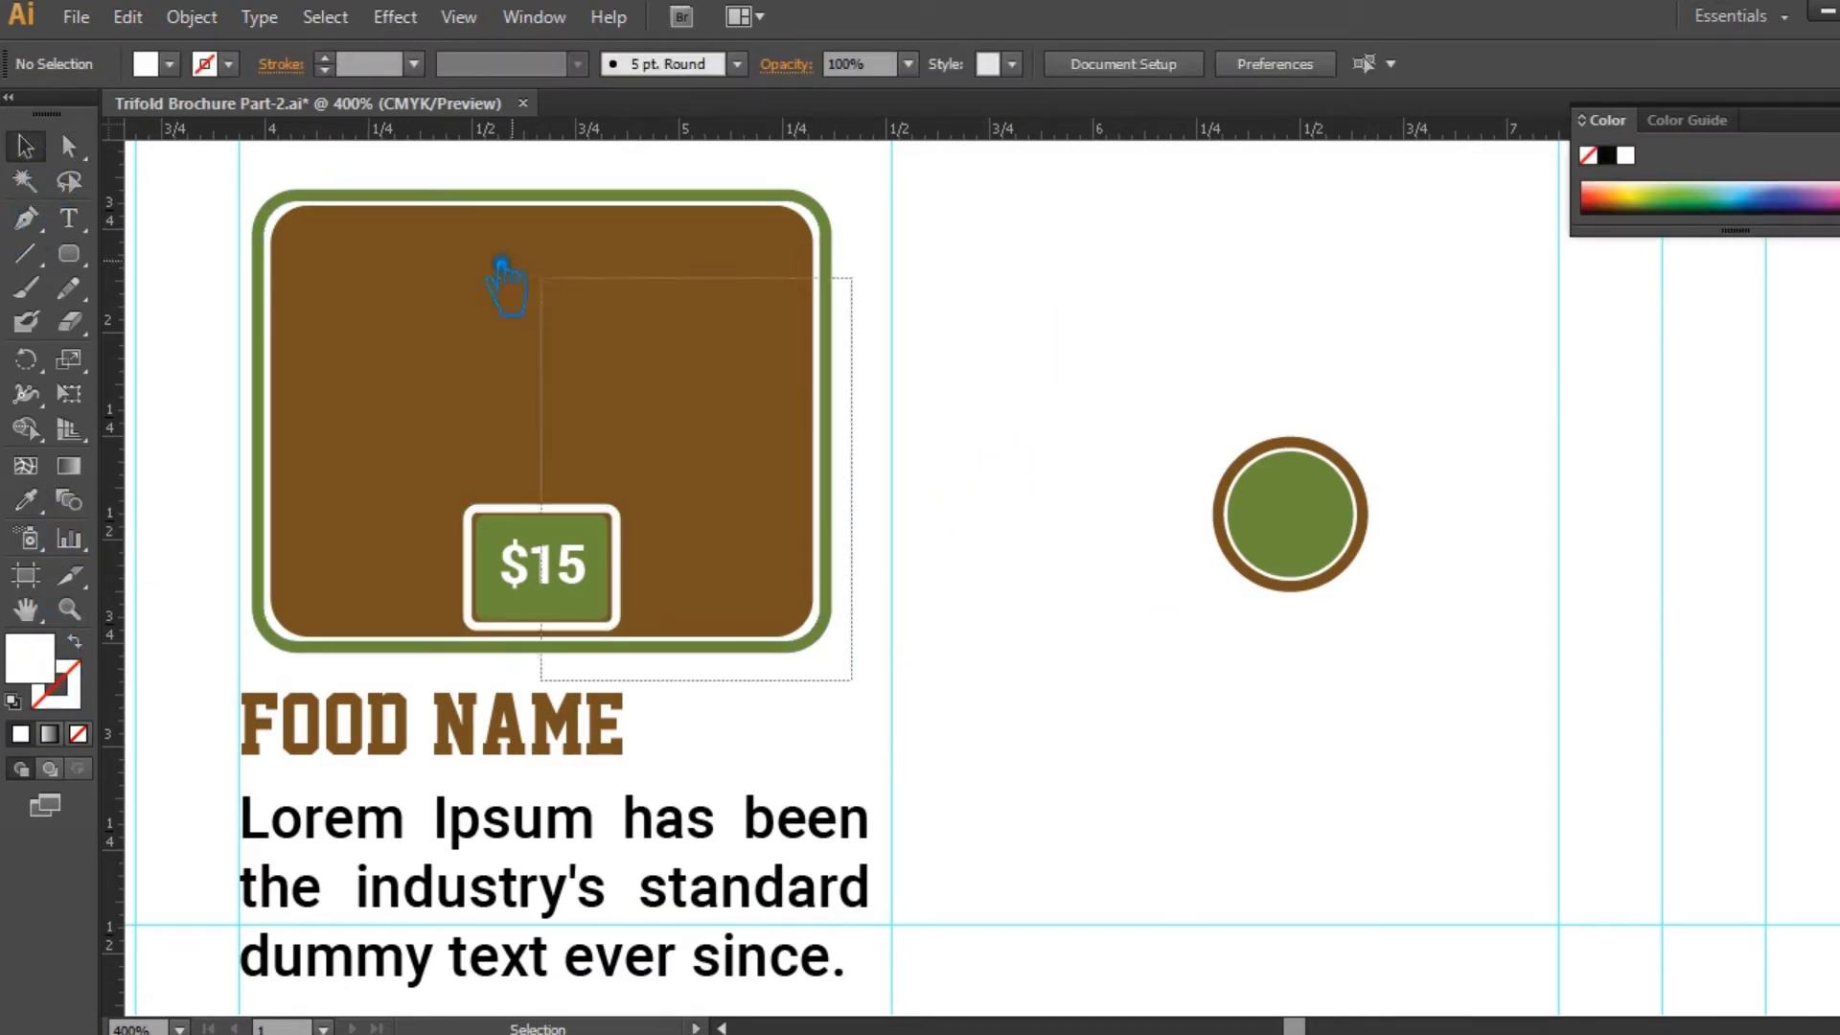
- Shift the photo frame together with its $15 badge left to line up with the panel's left margin guide
left_click_drag(566, 290, 182, 154)
left_click(975, 548)
left_click_drag(899, 715, 490, 527)
key("Left")
key("Left")
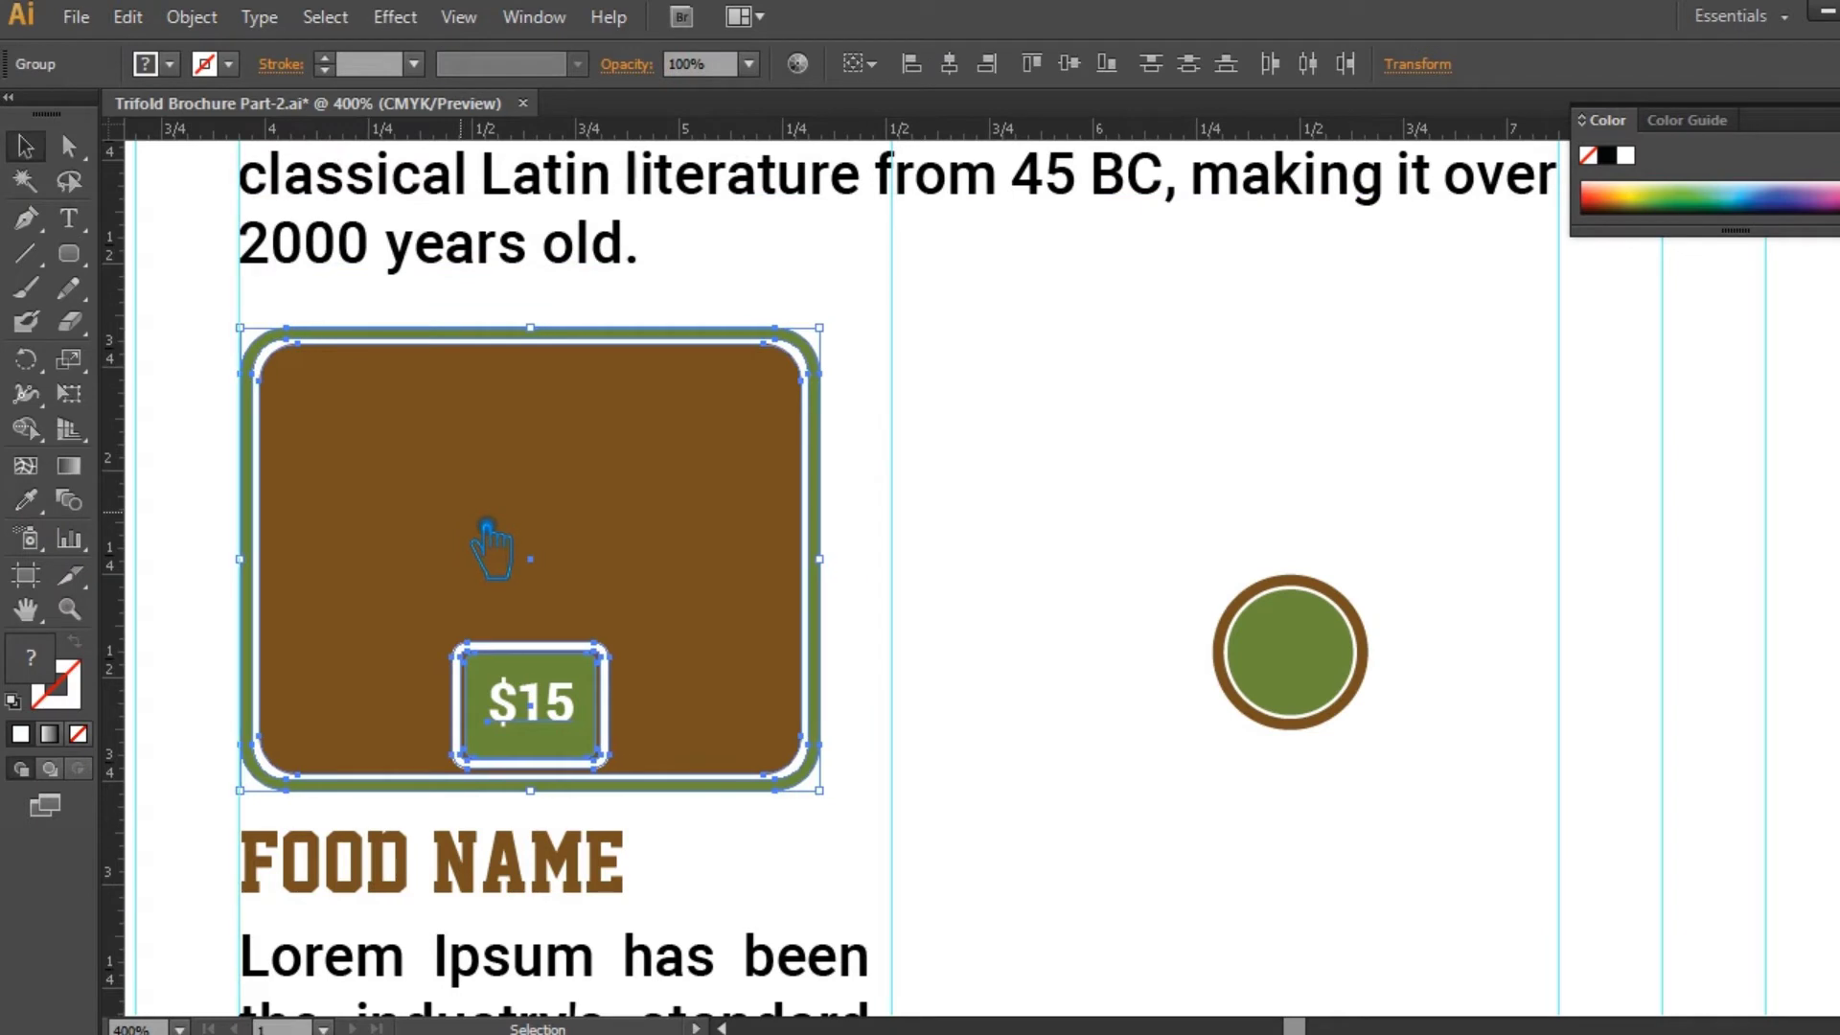
left_click(922, 585)
left_click_drag(956, 747, 836, 549)
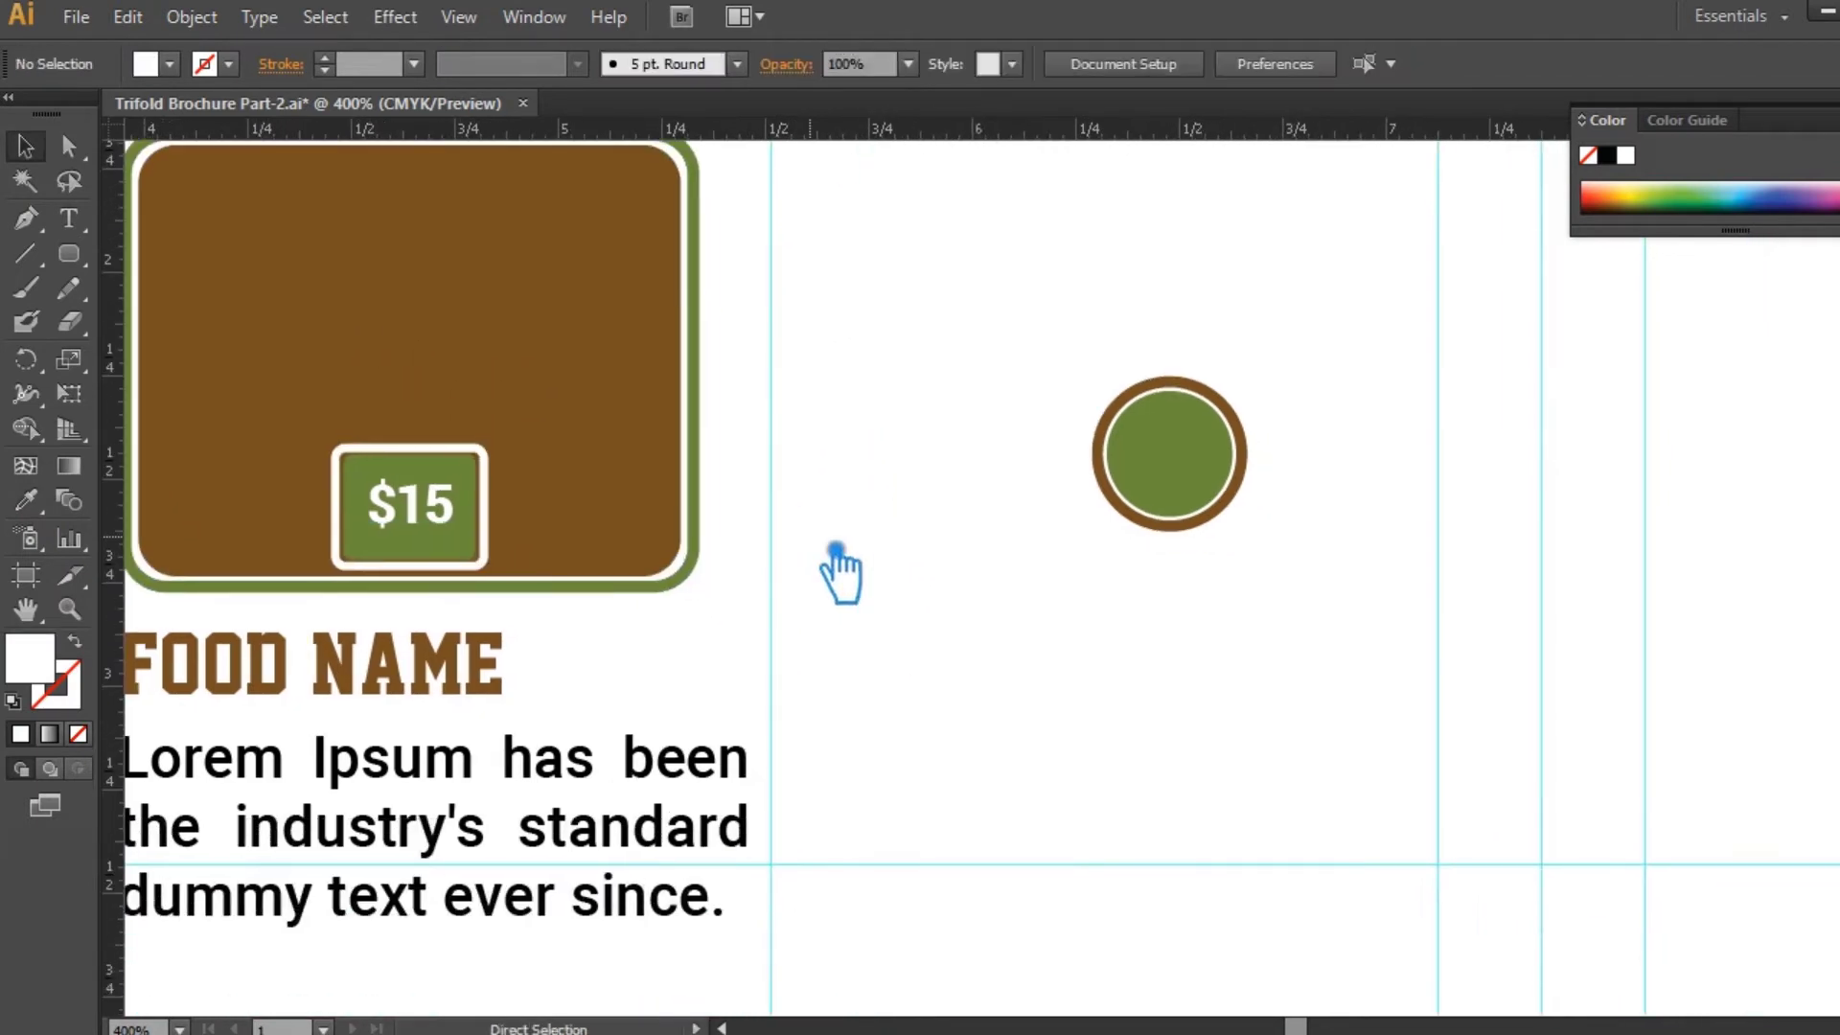
- Nudge the food name and its description down slightly below the photo frame
key("ctrl+minus")
left_click(645, 552)
key("ctrl+shift+g")
left_click(999, 554)
left_click(586, 546)
left_click(826, 544)
left_click(501, 646)
key("Down")
key("Down")
key("Down")
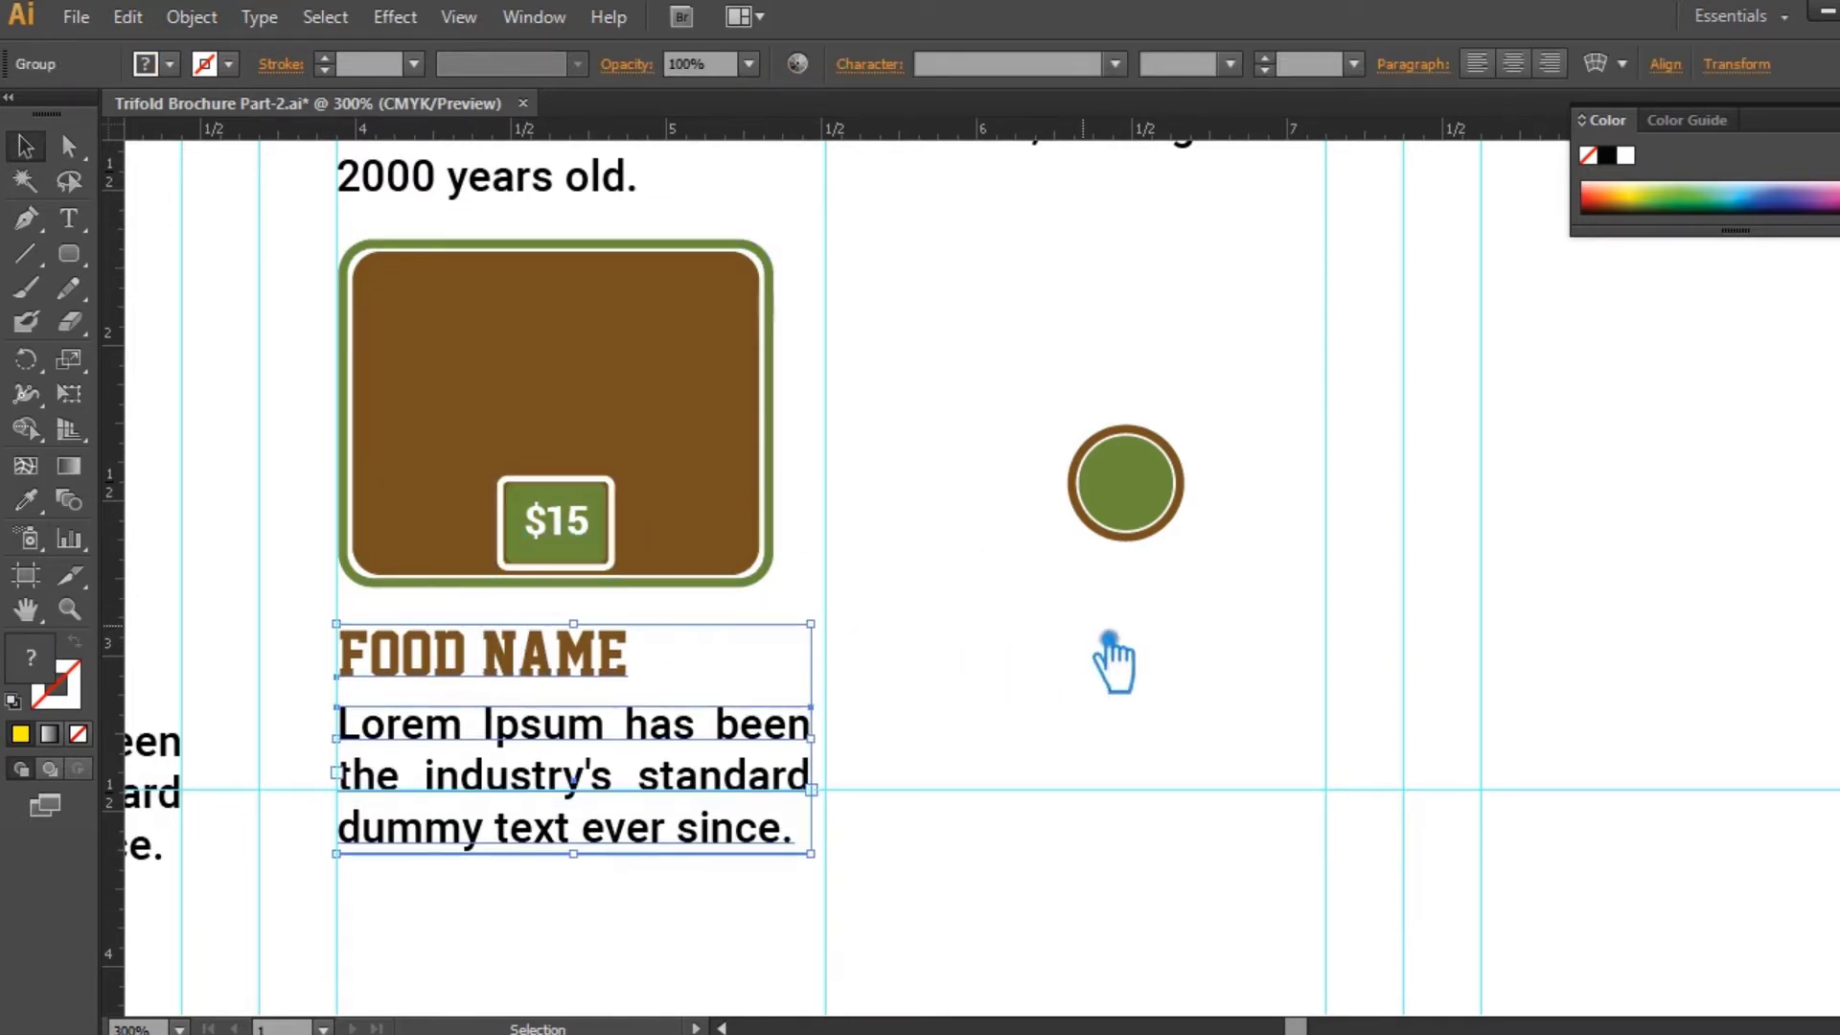
- Delete the leftover round badge, and group the photo frame, $15 badge, food name and description into one entry
left_click_drag(1108, 639, 918, 336)
key("Delete")
left_click(664, 364)
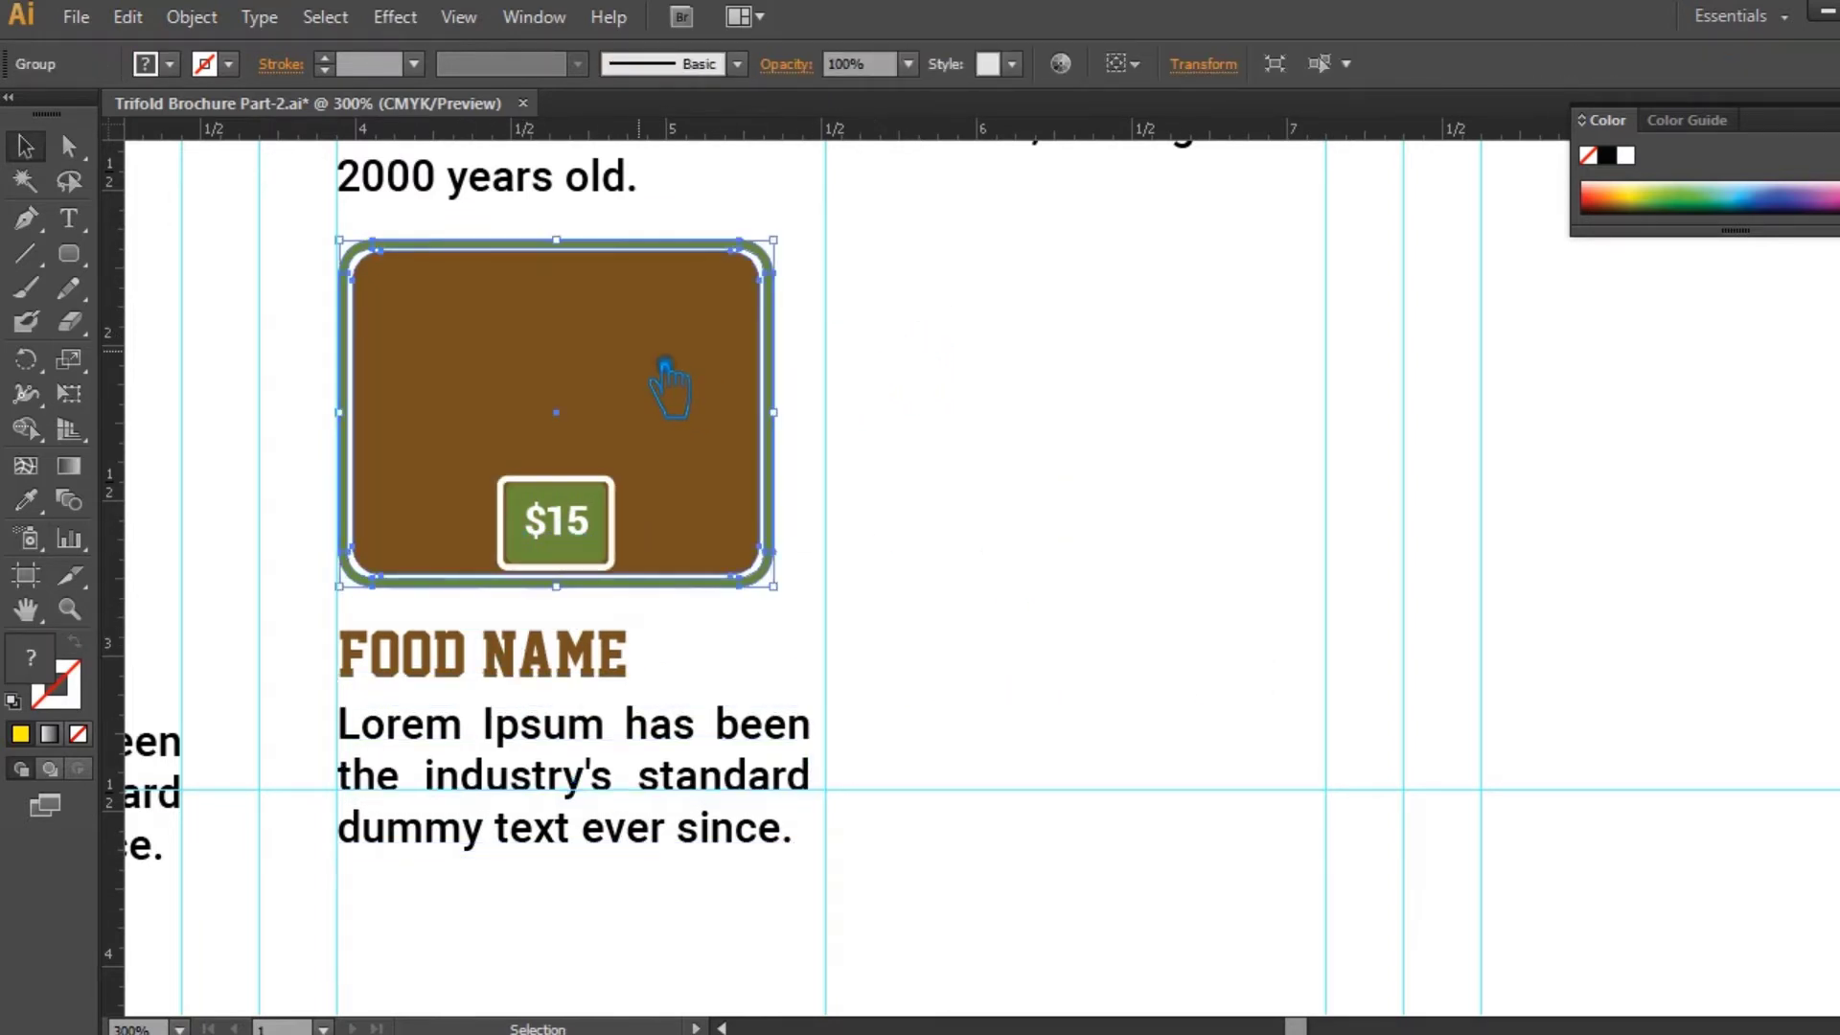
left_click_drag(830, 922, 370, 456)
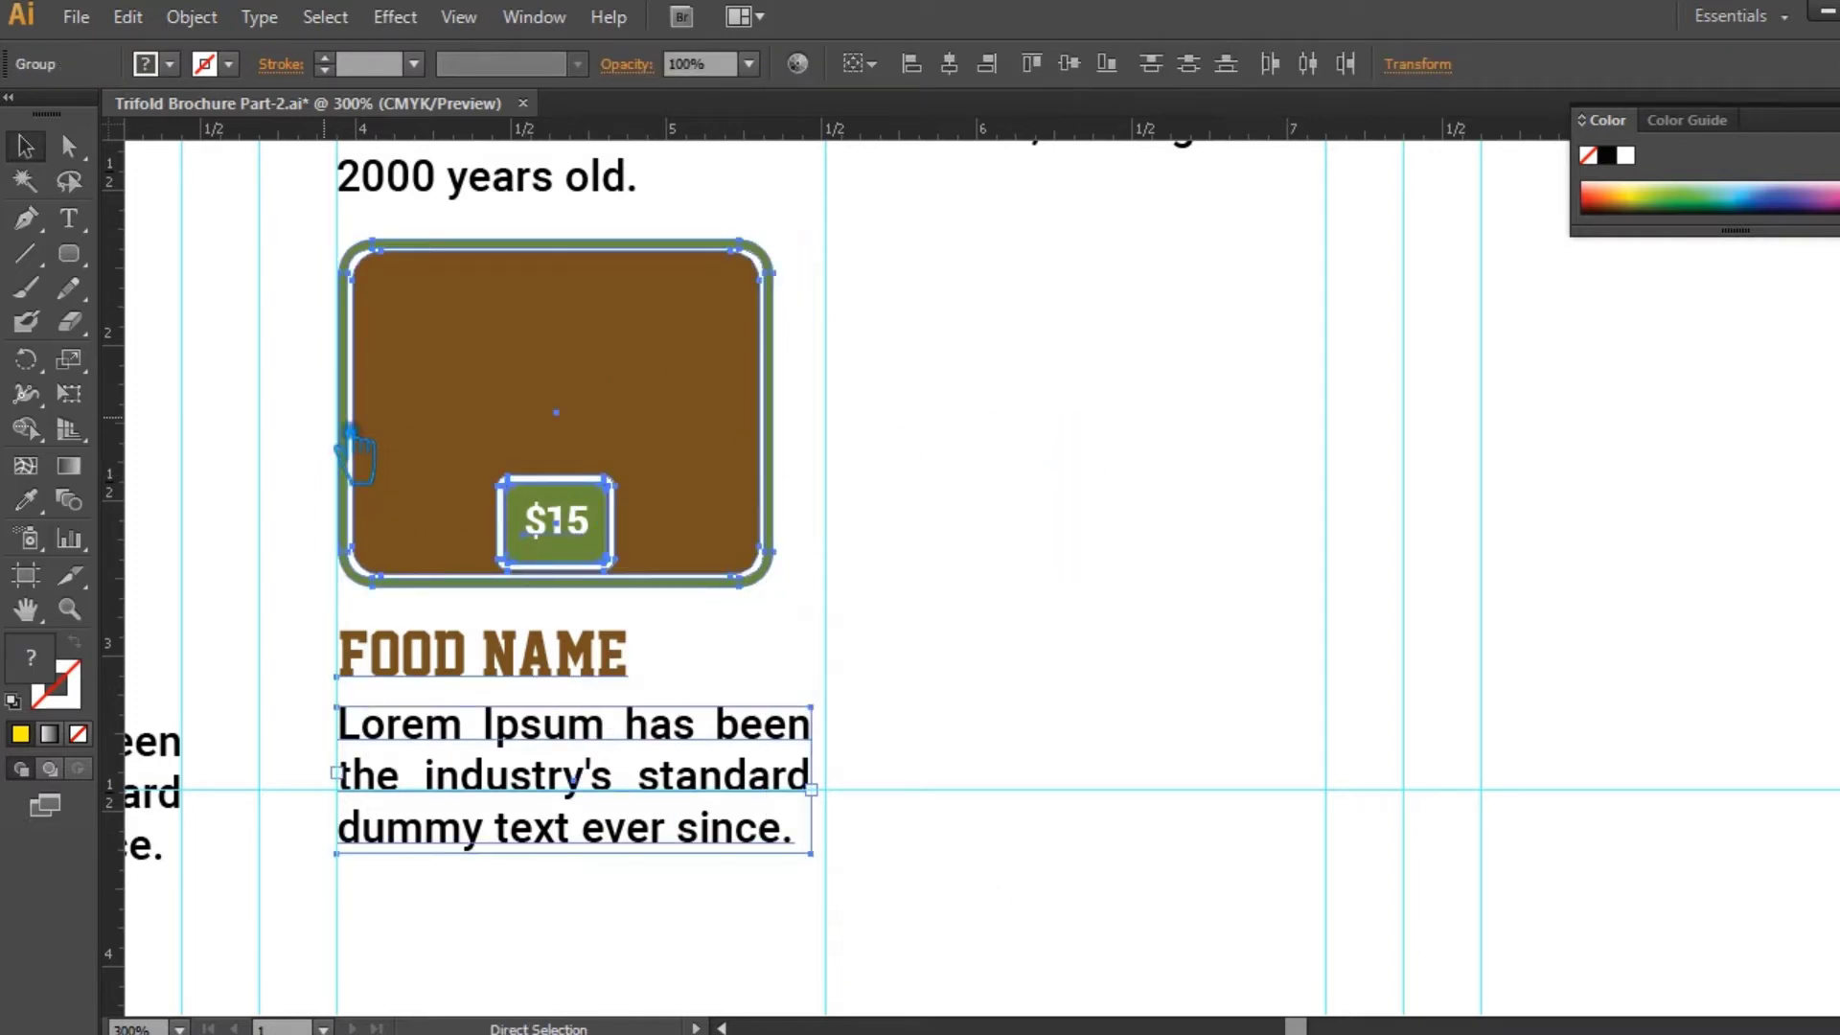
key("ctrl+g")
left_click(893, 514)
- Duplicate the food entry into the panel's second column and ungroup the copy
left_click_drag(690, 494, 1188, 454)
left_click(1487, 527)
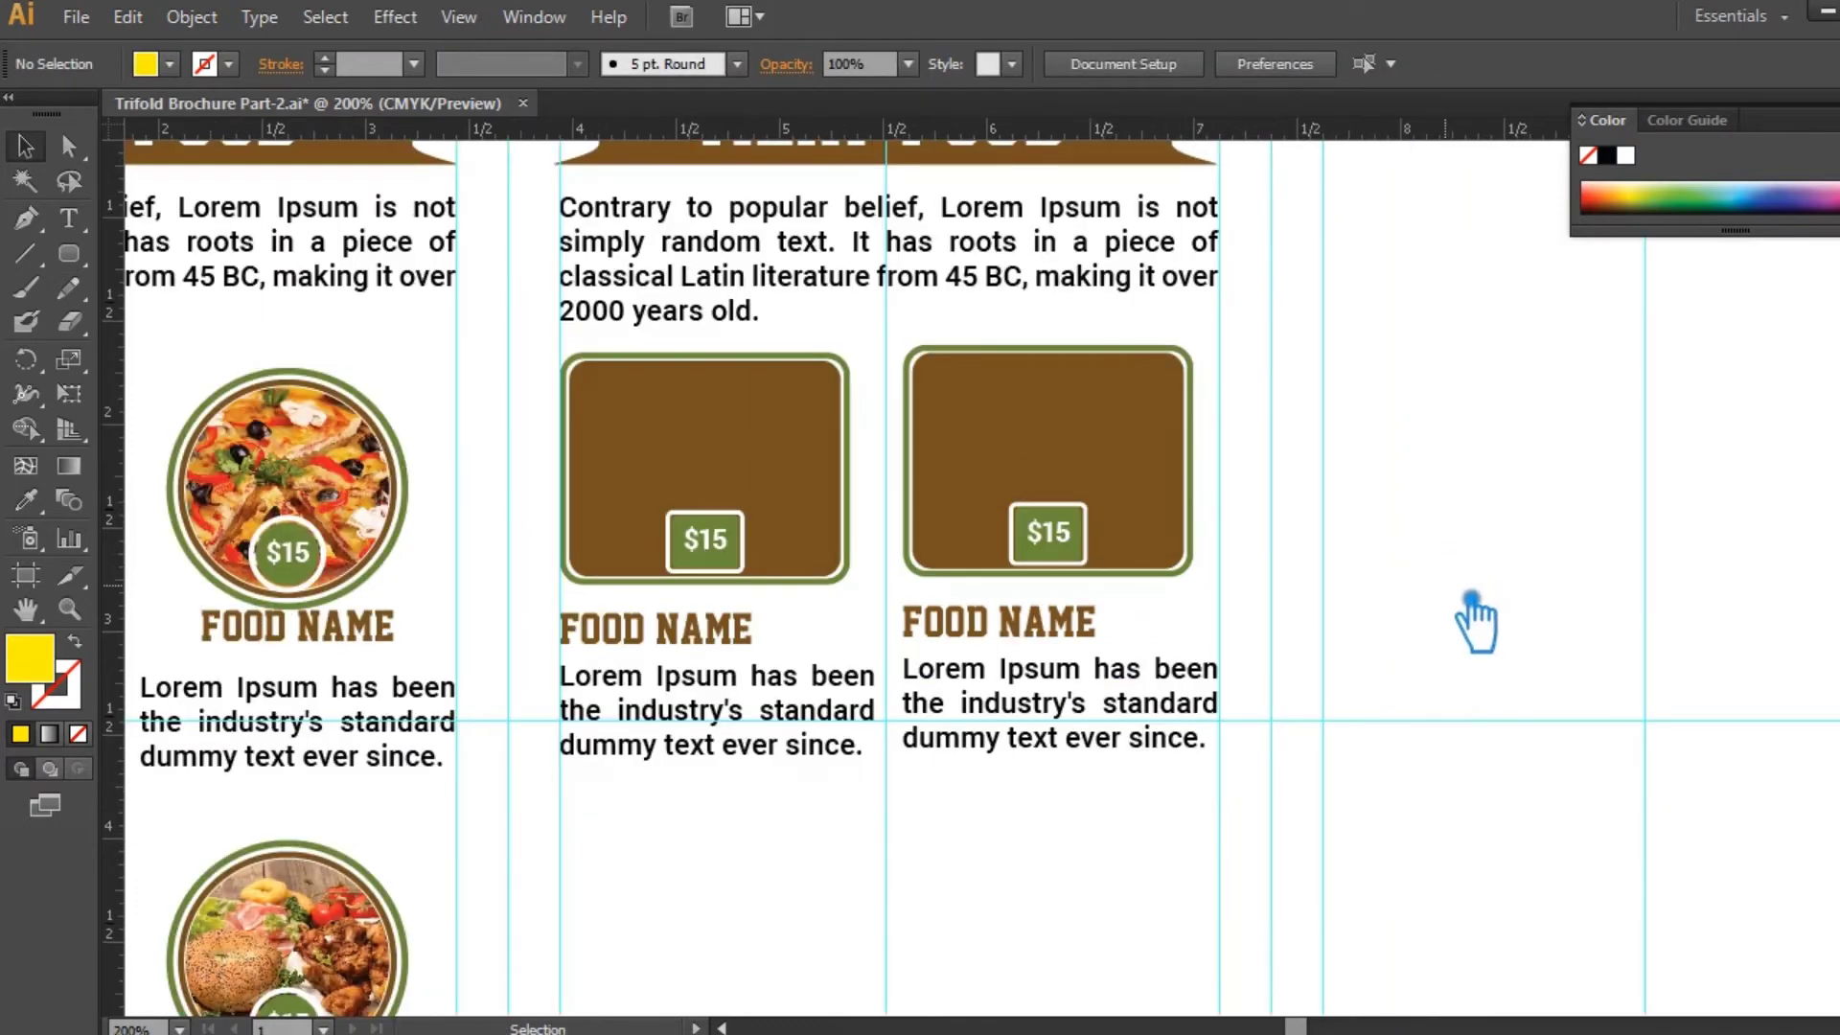
right_click(1083, 457)
left_click(1162, 621)
- Group the second entry's photo frame with its $15 badge
left_click(1246, 551)
left_click(1145, 527)
left_click(1069, 533, "shift")
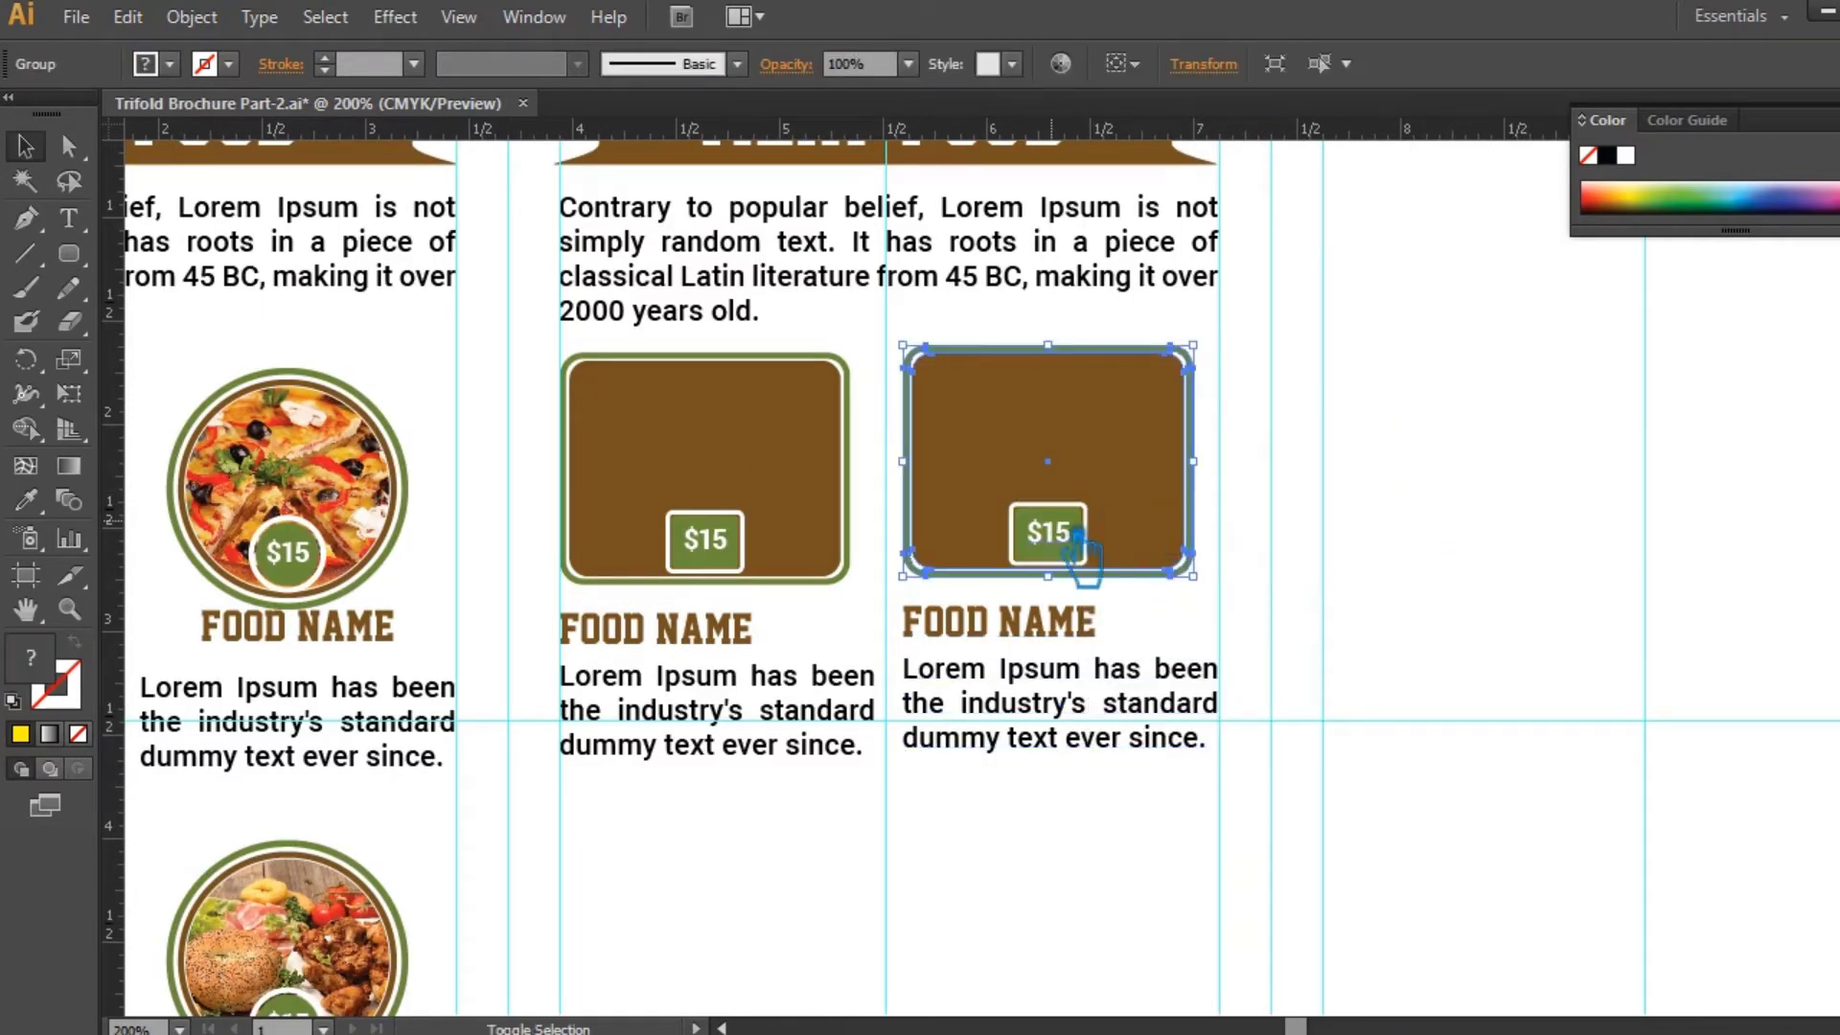
left_click_drag(1218, 550, 924, 370)
key("ctrl+g")
- Nudge the second entry's frame and badge right until they meet the panel's right margin guide
key("Right")
key("Right")
key("Right")
key("Right")
key("Right")
key("Right")
key("Right")
key("Right")
left_click(1324, 464)
left_click(1167, 503)
key("Right")
left_click(1351, 512)
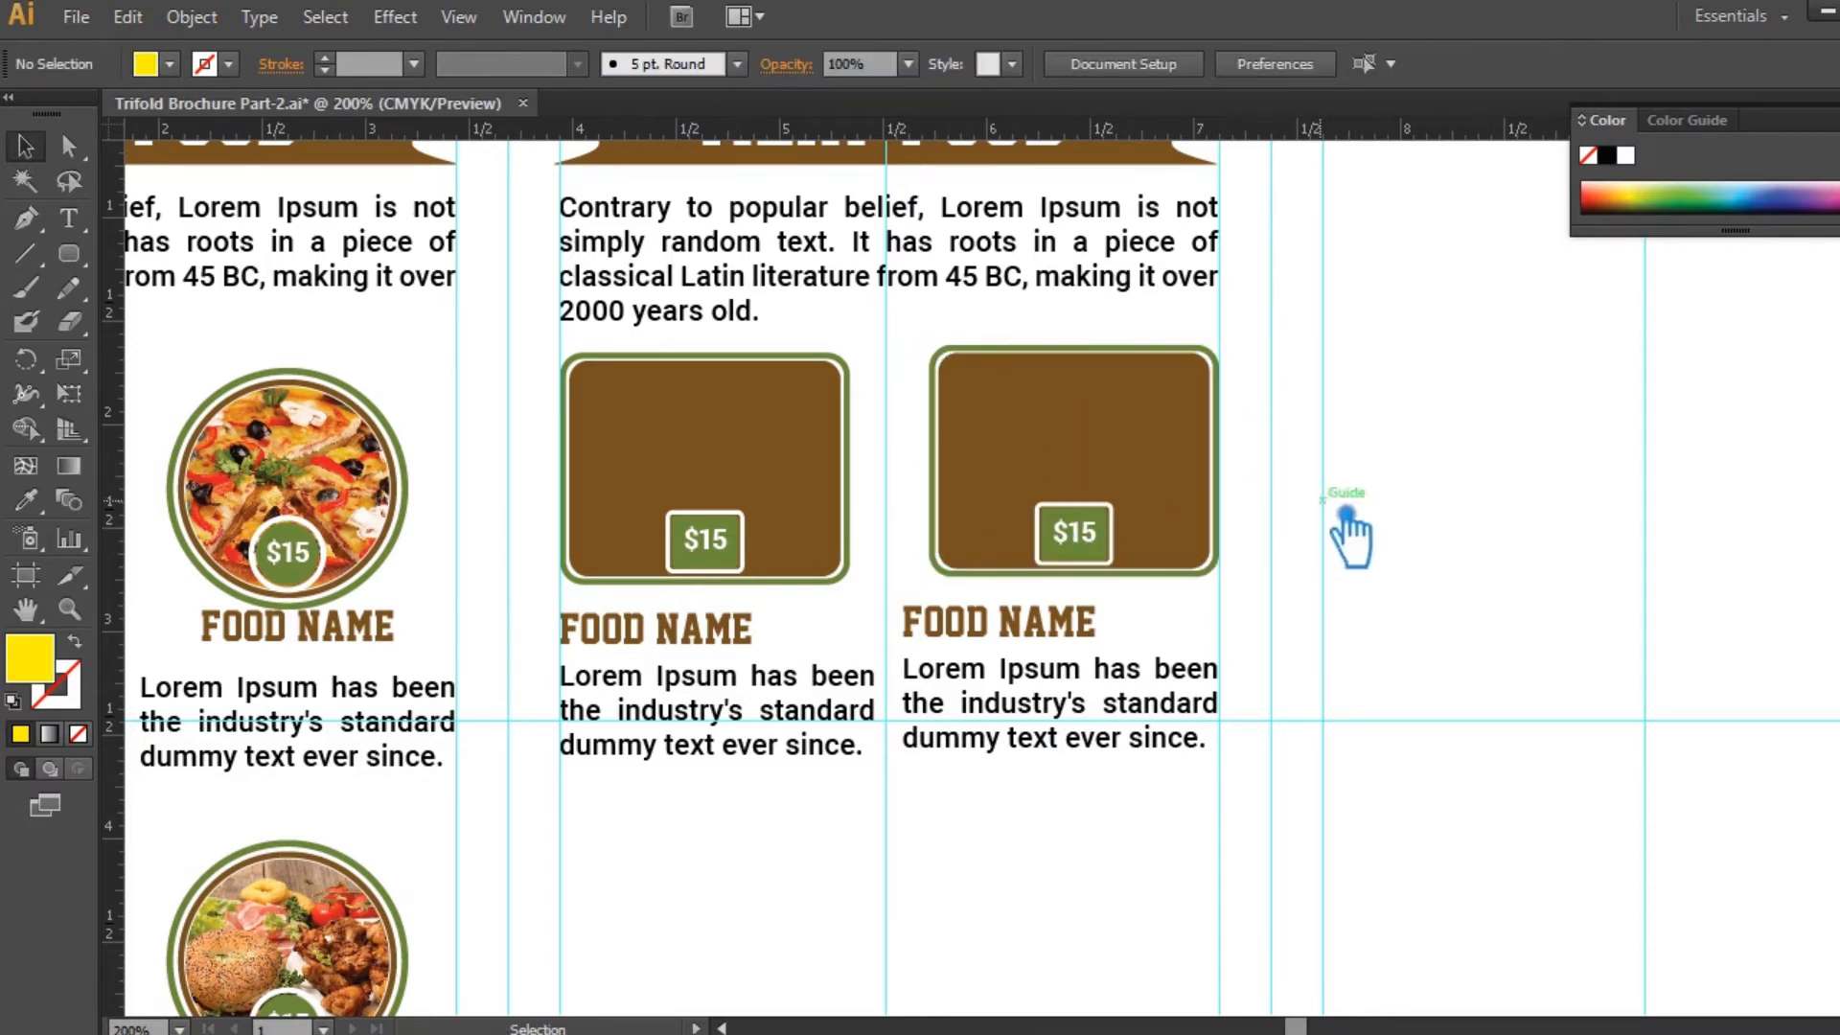
- Separate the second entry's food name from its description and align the name to the frame's right edge
right_click(1054, 631)
left_click(1068, 789)
left_click(1059, 853)
left_click(1022, 628)
left_click(1028, 447, "shift")
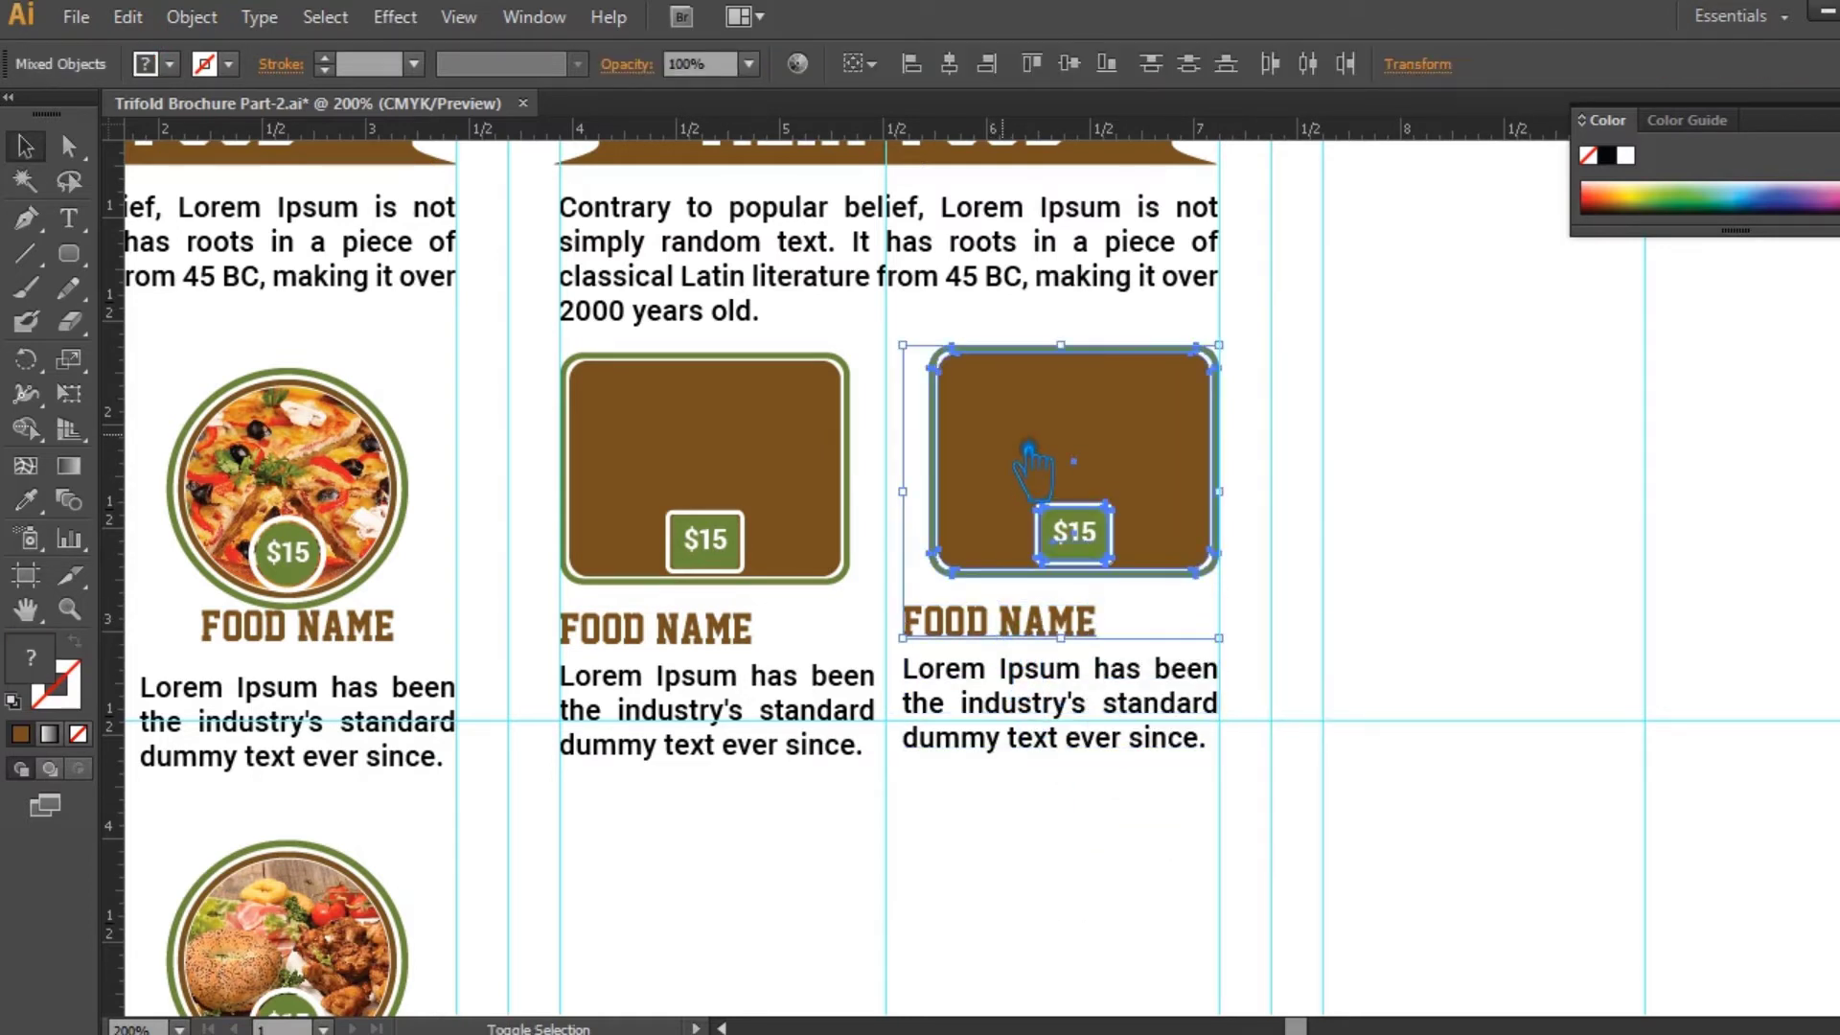
left_click(986, 63)
- Group the second entry's frame, badge, food name and description
left_click(1373, 613)
left_click_drag(1230, 835, 924, 421)
key("ctrl+g")
left_click(1365, 481)
- Move both food entries down together to widen the gap below the intro paragraph, and group them as one row
left_click(843, 522)
left_click(1162, 505, "shift")
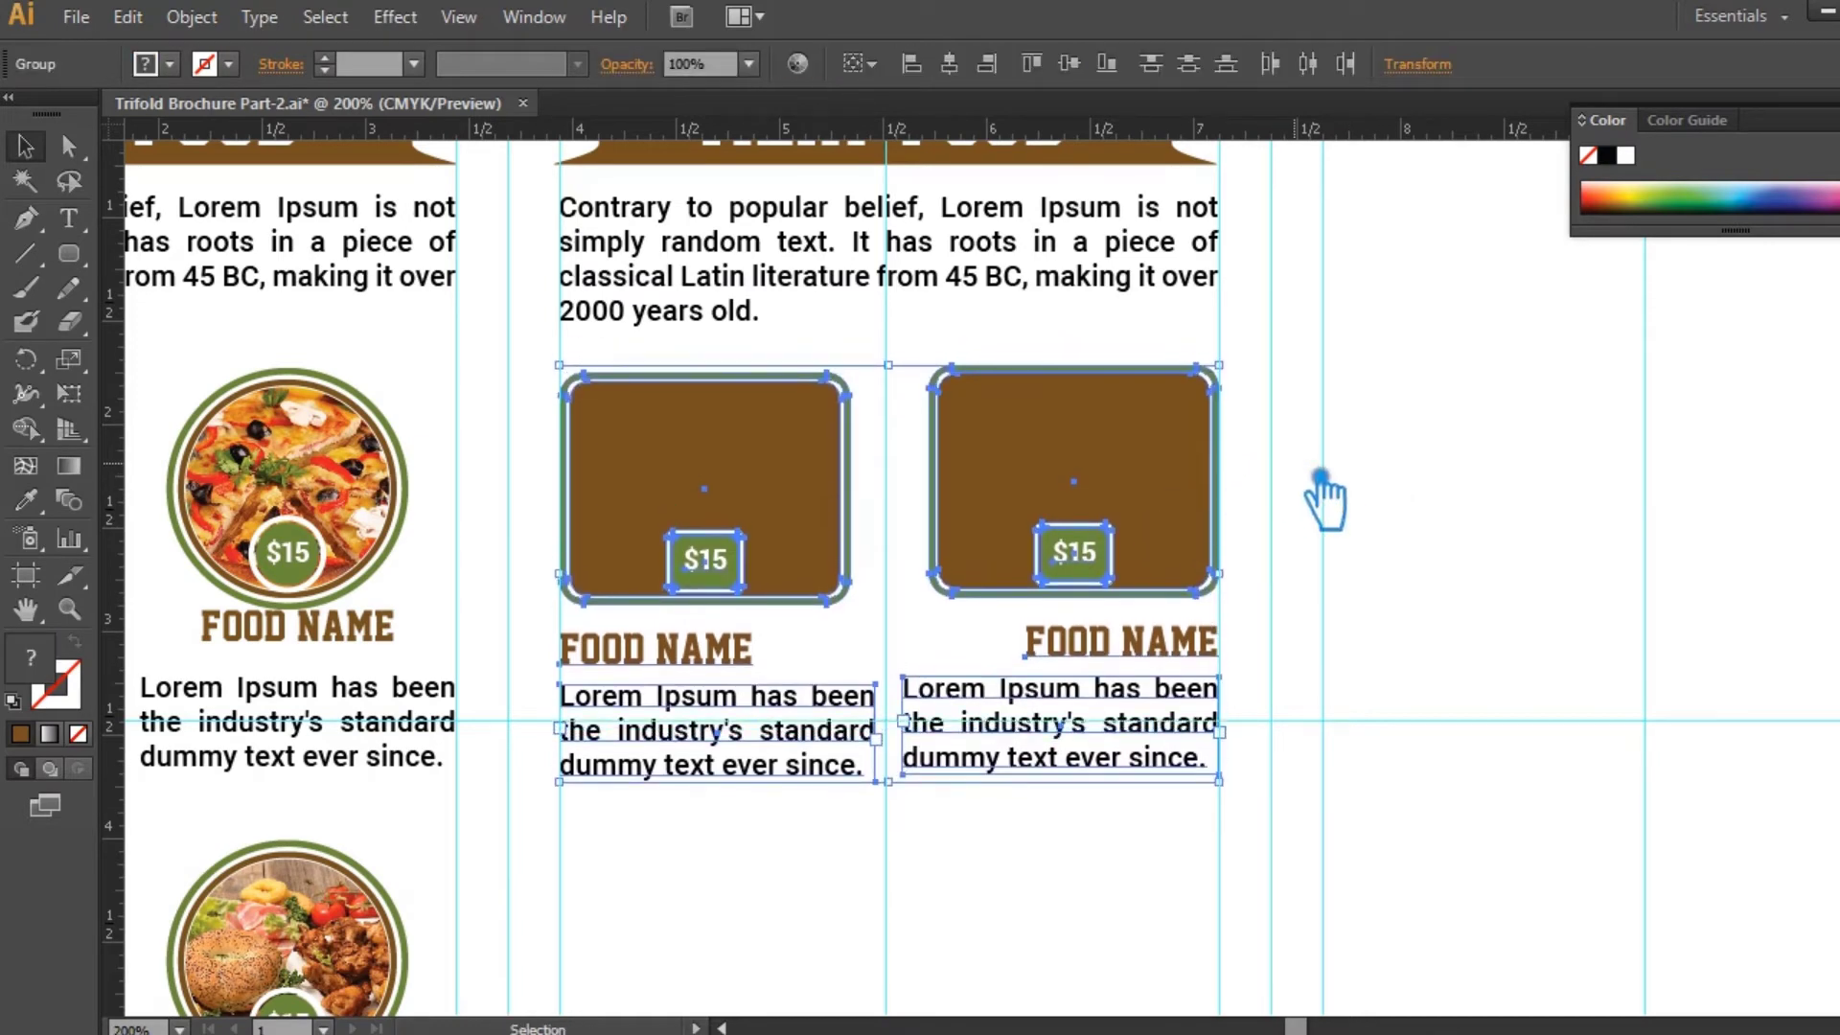
key("Down")
key("Down")
key("Down")
key("Down")
key("Down")
key("Down")
key("Down")
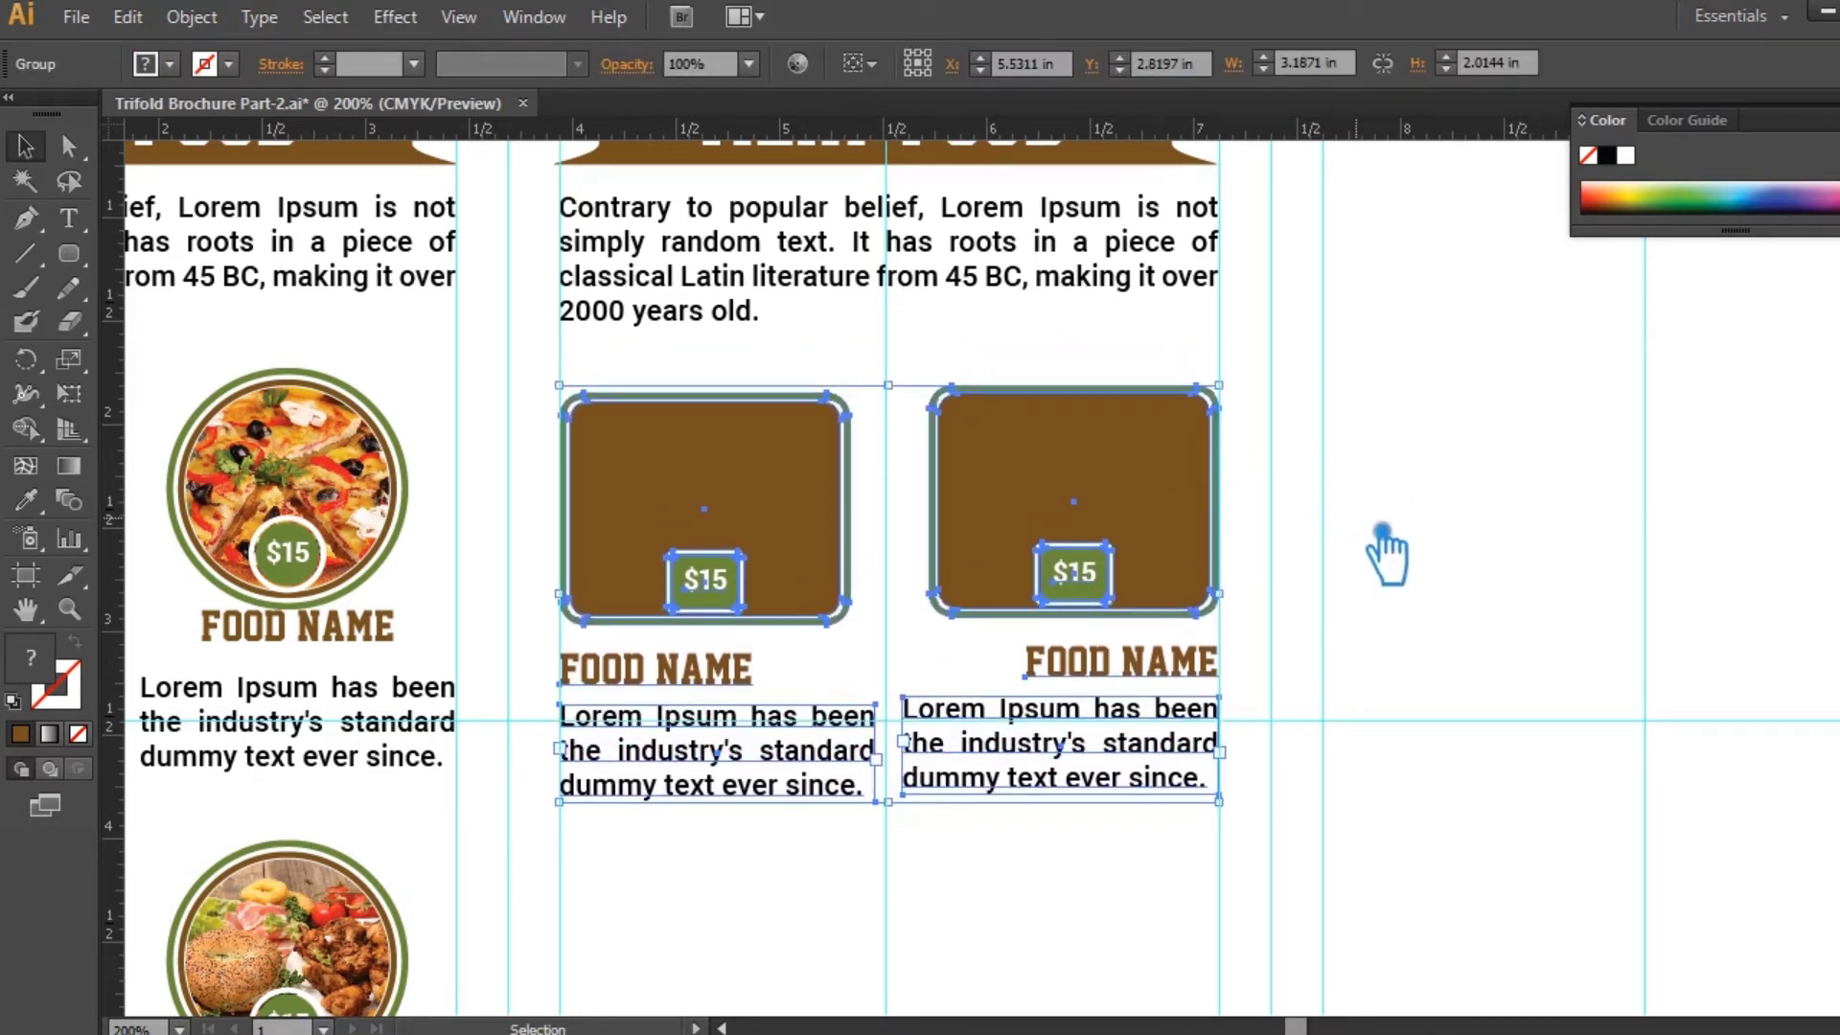
- Duplicate the two-entry row downward twice to make three rows of food entries in the middle panel
key("ctrl+minus")
key("ctrl+minus")
left_click_drag(1327, 582, 1194, 291)
left_click_drag(937, 271, 927, 475)
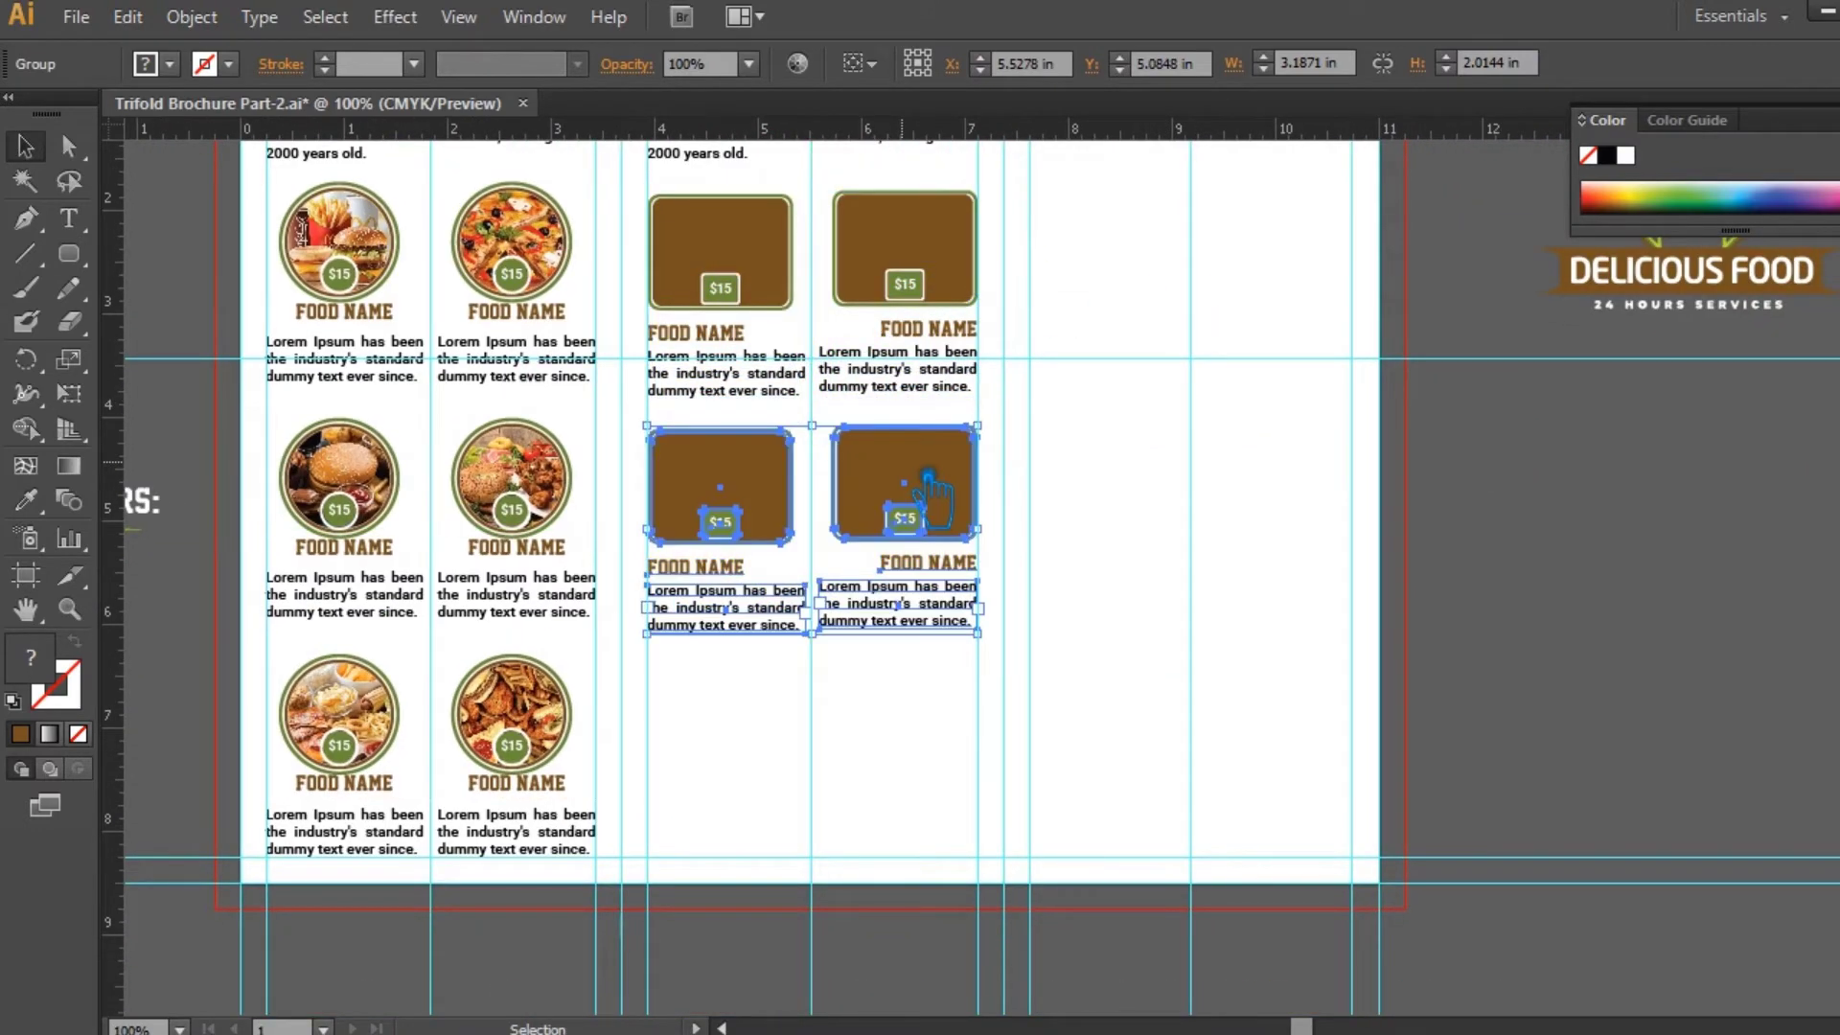
key("ctrl+d")
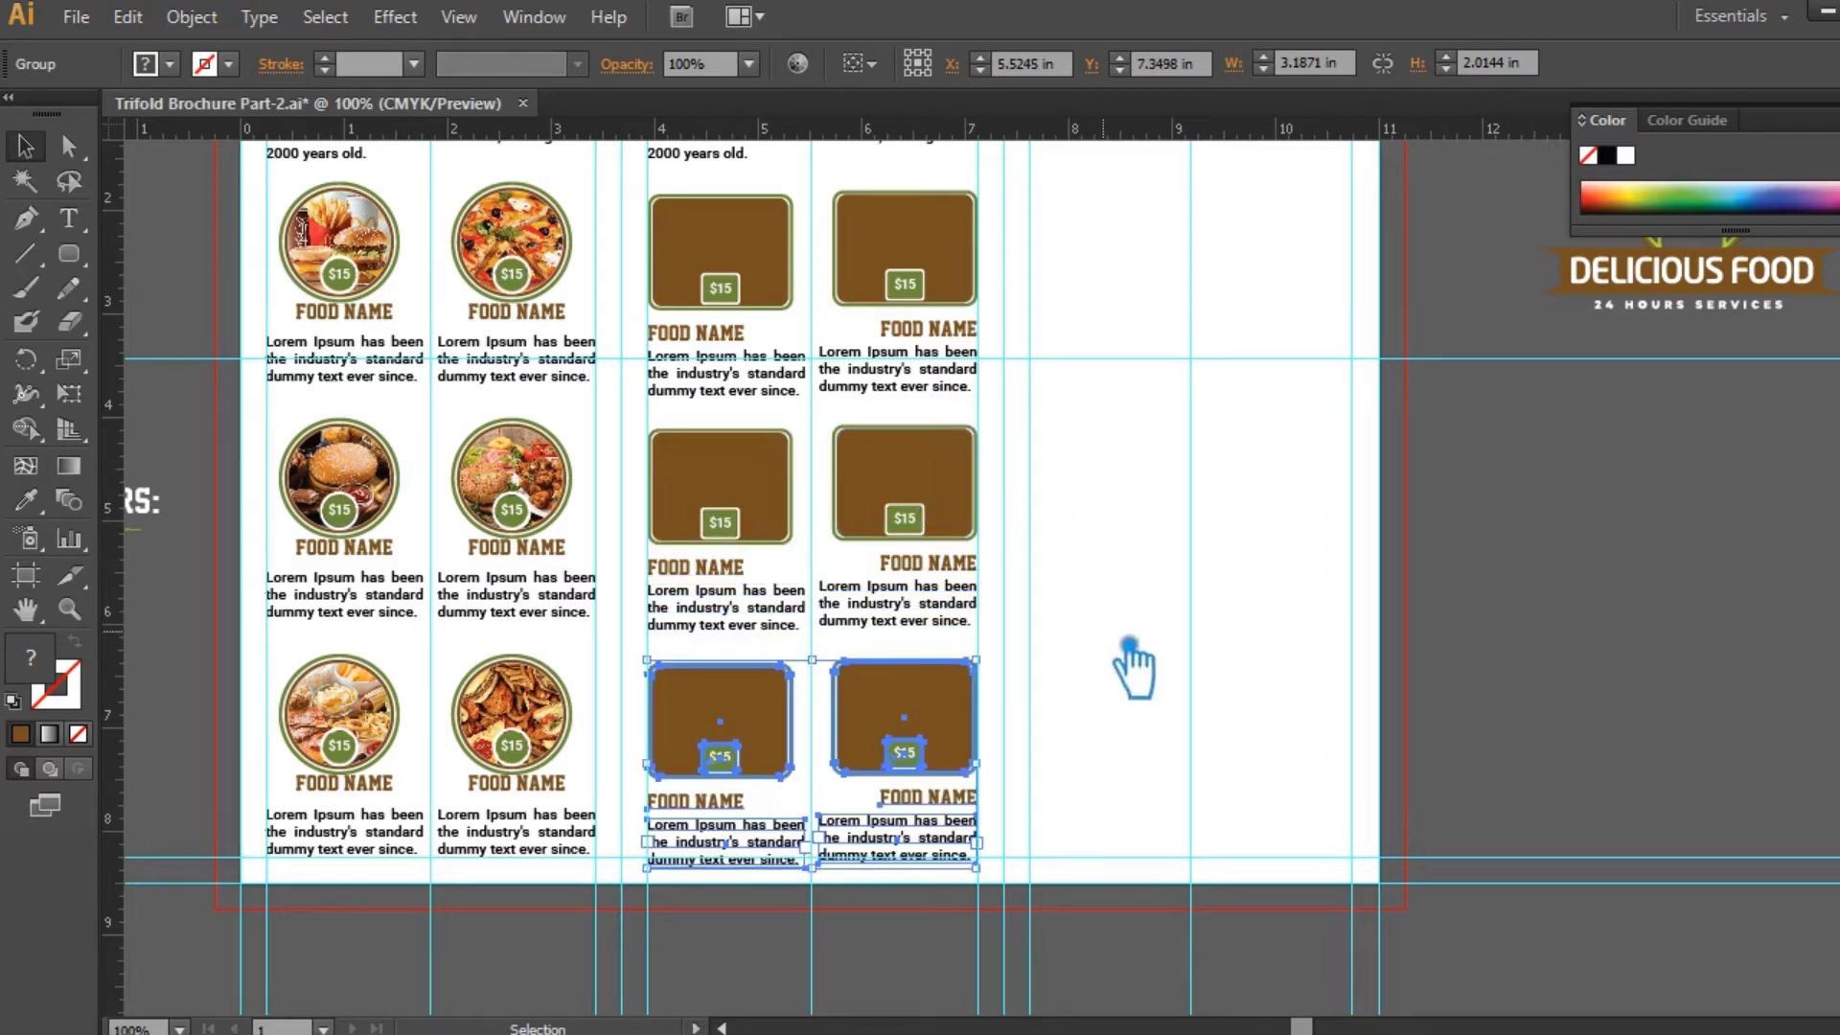
left_click(1136, 663)
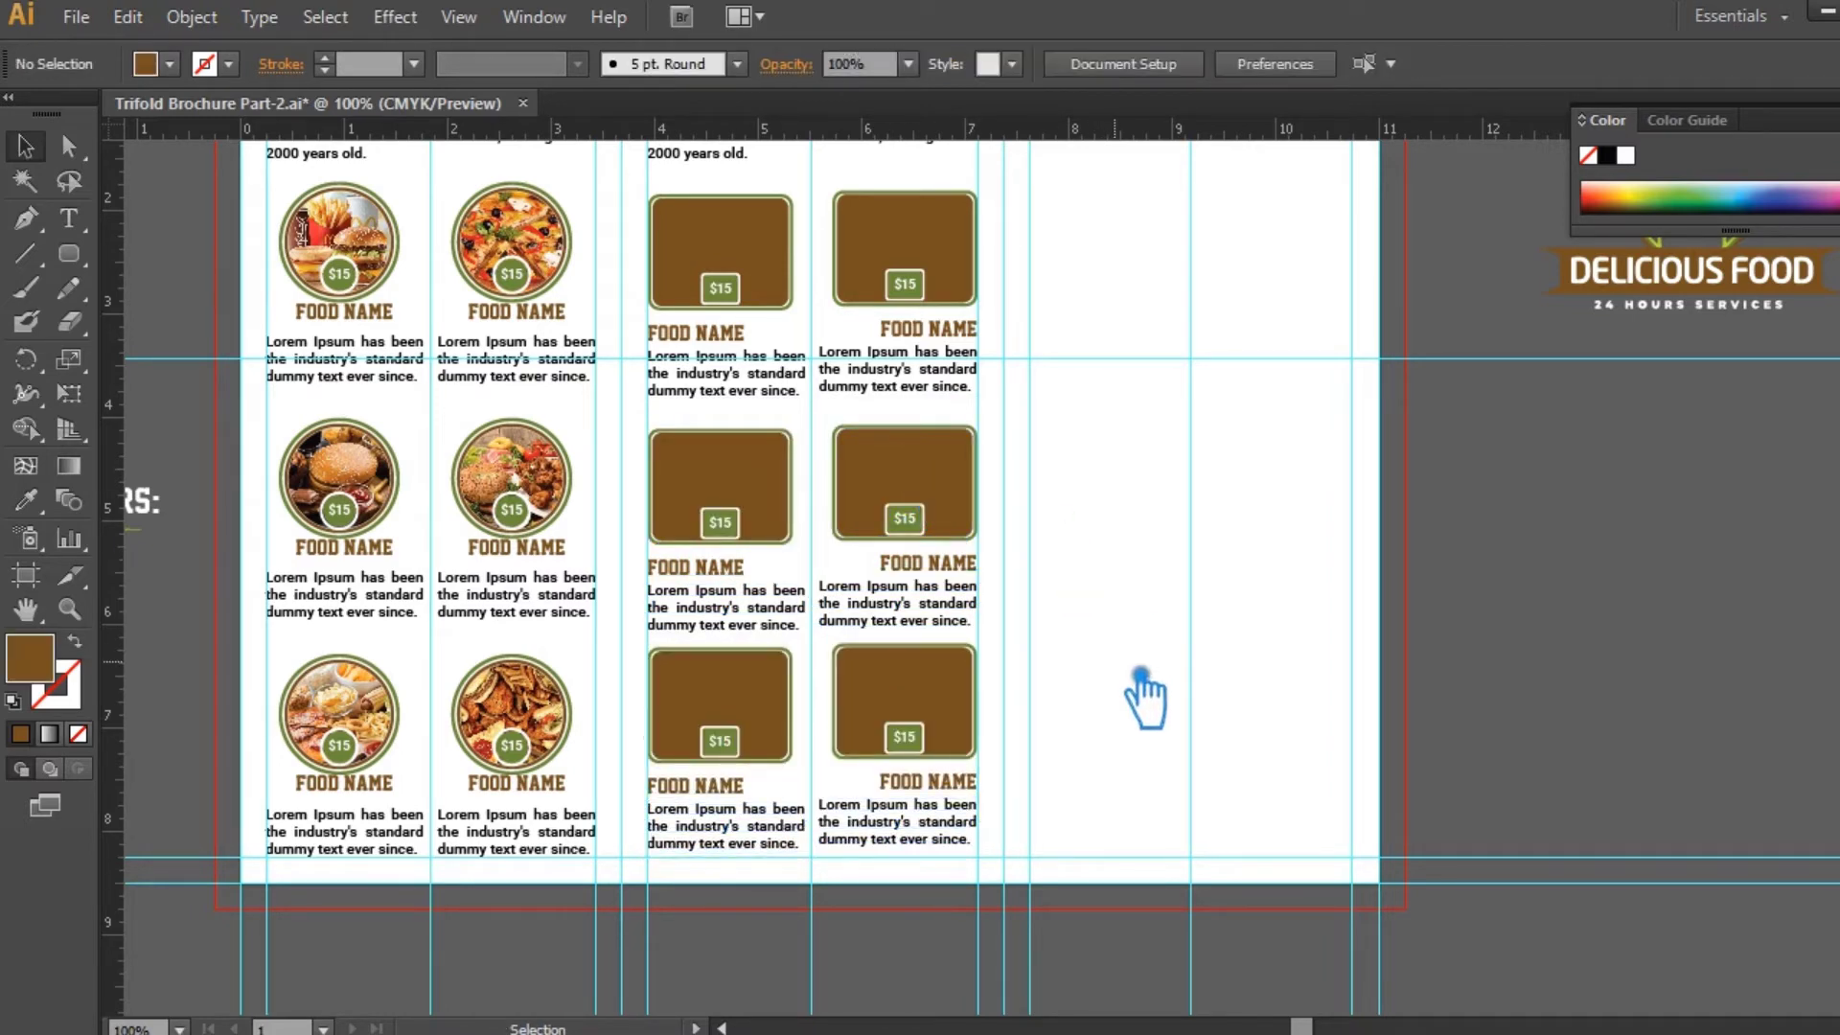
- Nudge the bottom row of food entries down to sit on the bottom margin guide
key("ctrl+plus")
key("ctrl+plus")
key("ctrl+plus")
left_click_drag(1214, 795, 1464, 249)
left_click(969, 496)
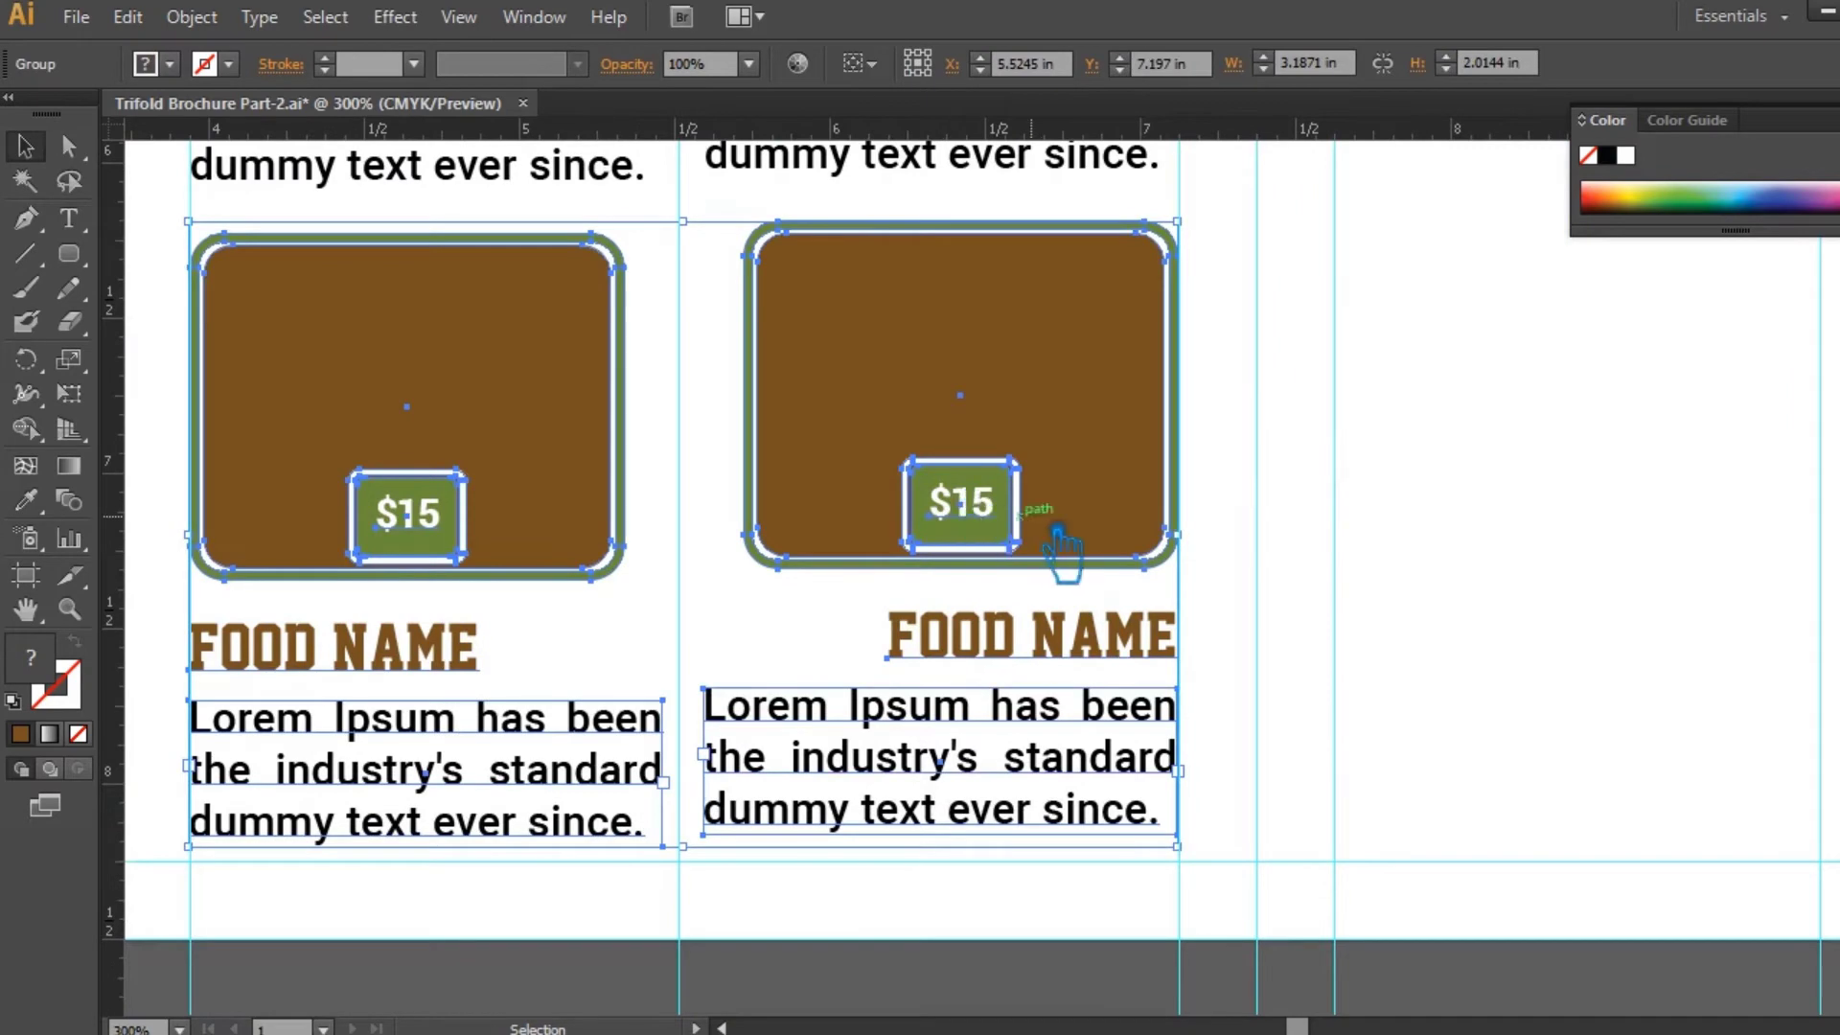
key("Down")
key("Down")
key("Down")
key("Down")
left_click(1293, 504)
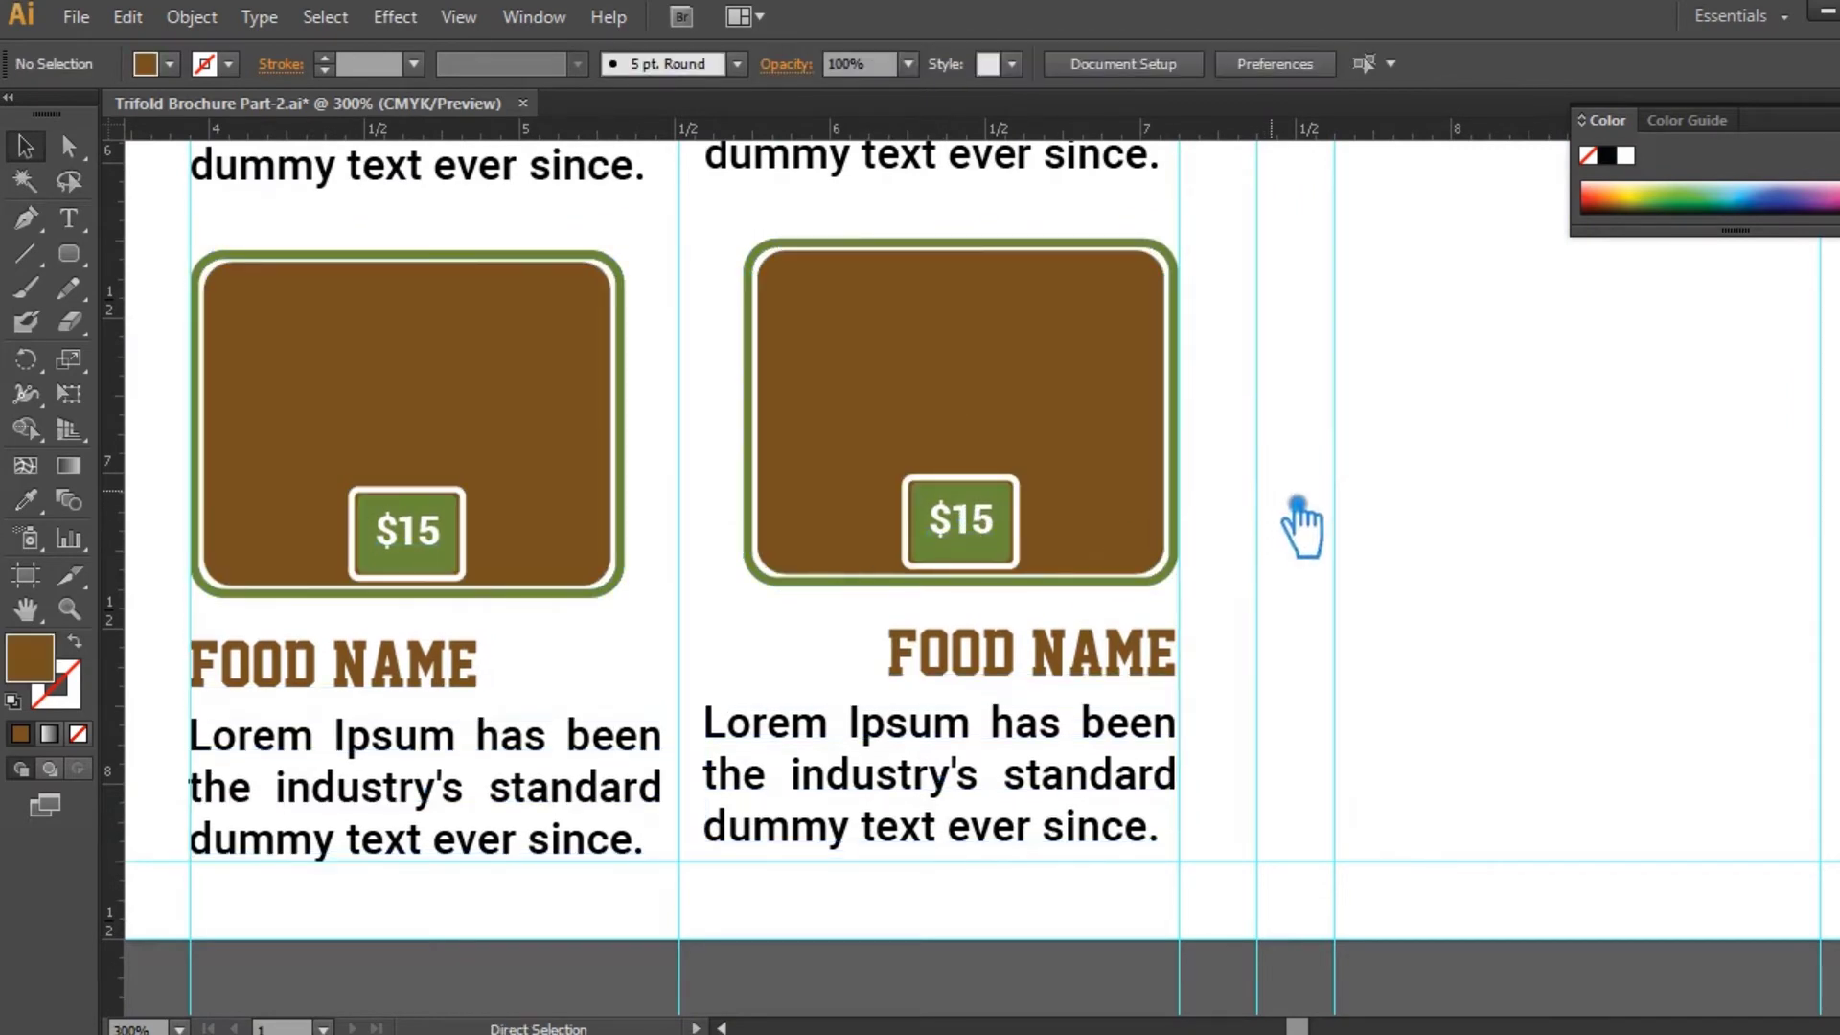
- Space the three rows of food entries evenly from top to bottom
key("ctrl+minus")
key("ctrl+minus")
left_click_drag(1439, 409, 1404, 619)
left_click_drag(1232, 875, 609, 216)
left_click(1234, 535)
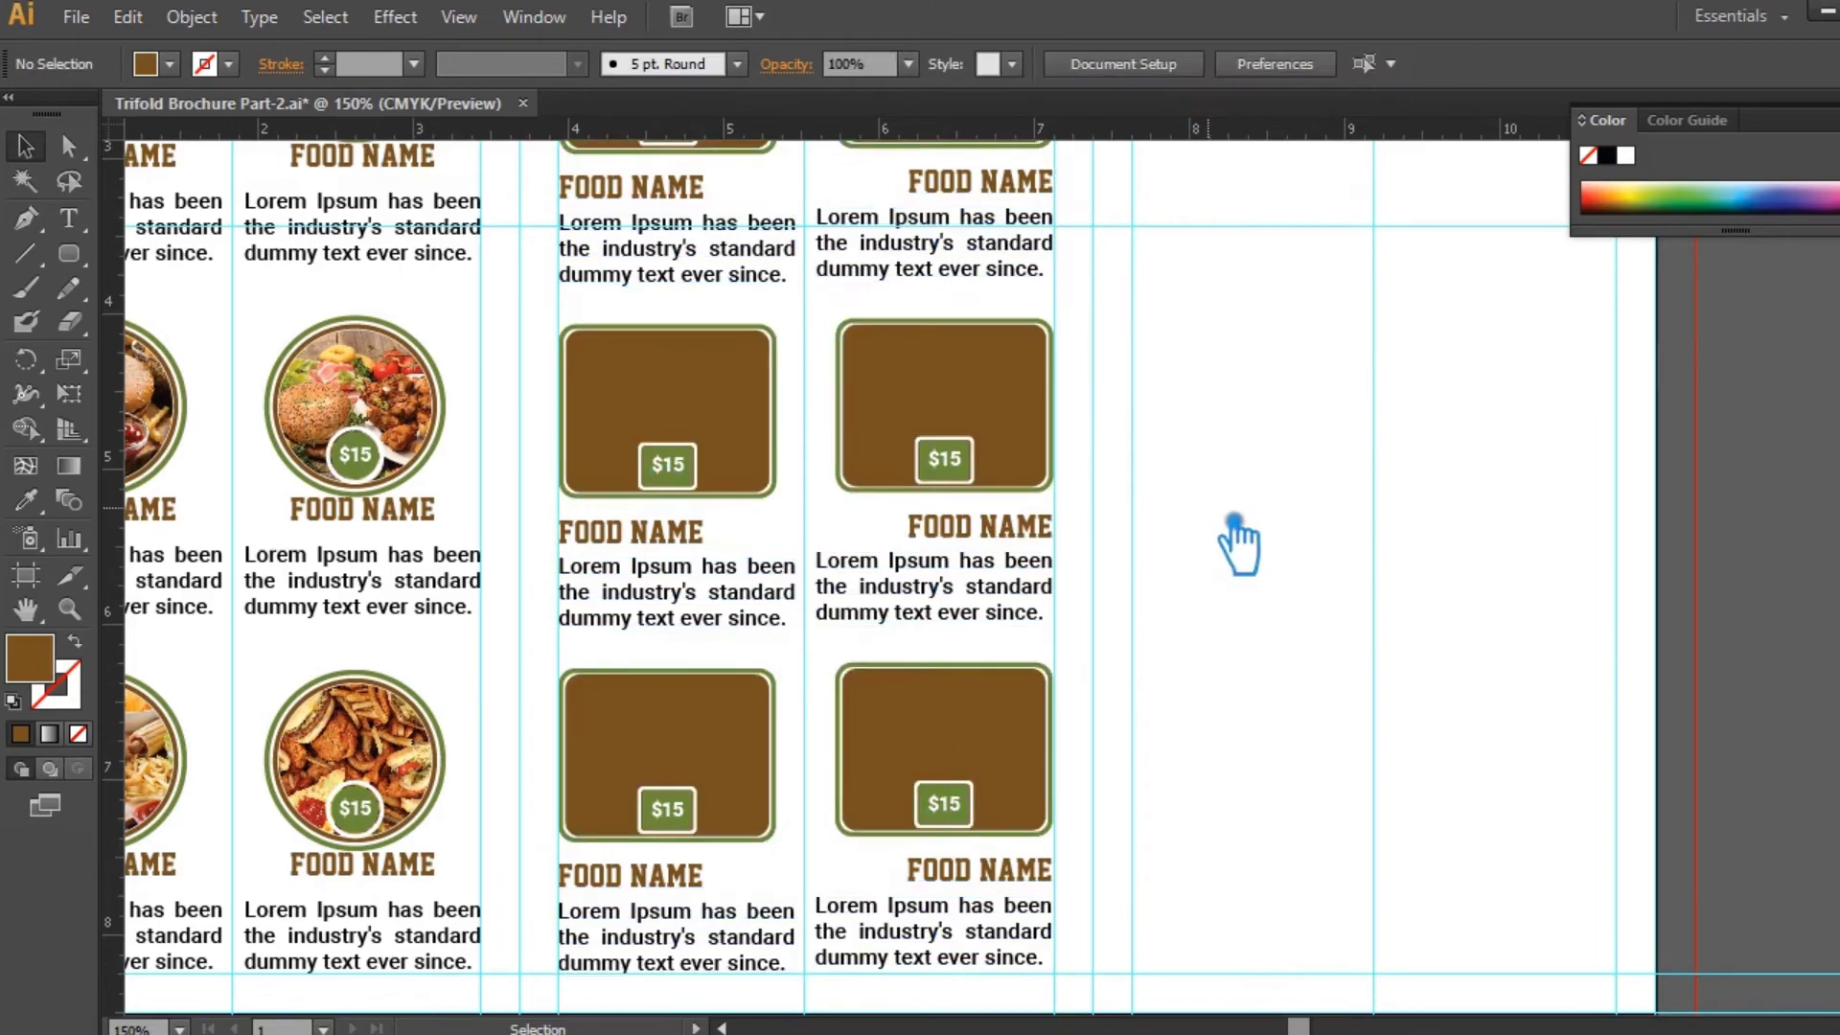
- Place photo 1 from the Meat Food folder into the brochure document
key("ctrl+minus")
key("ctrl+minus")
left_click(395, 247)
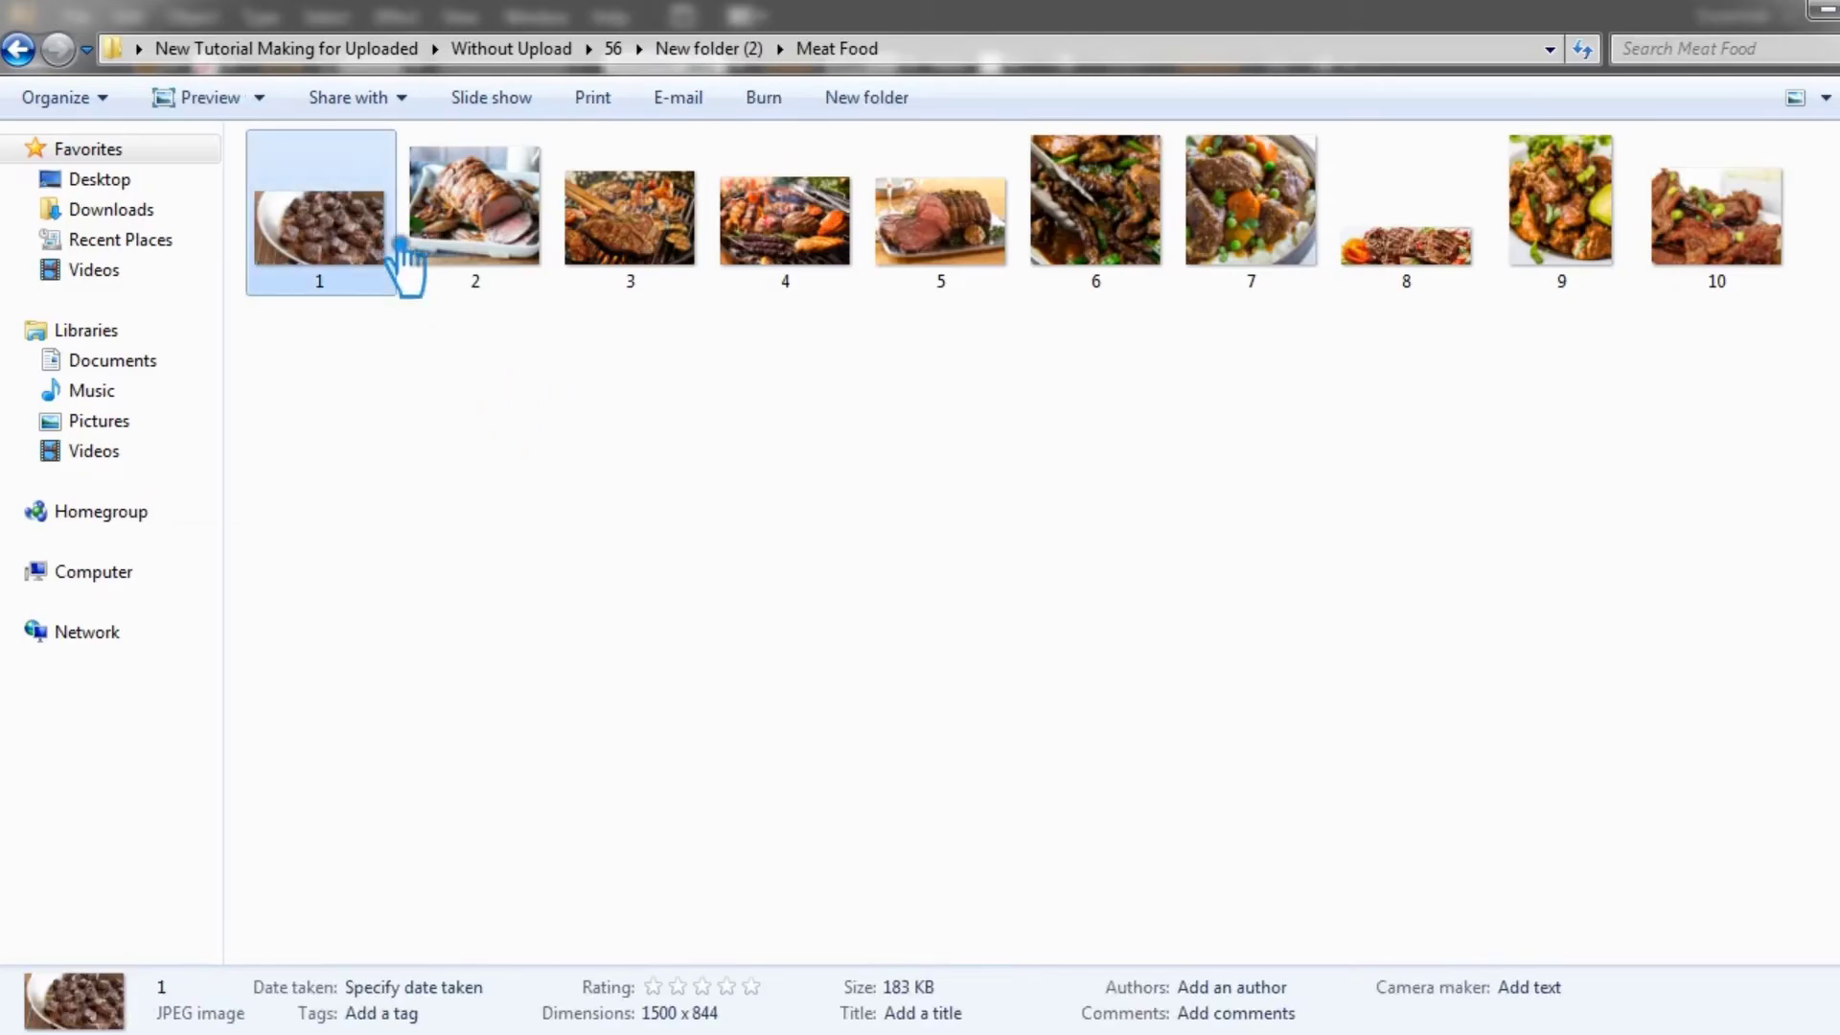
left_click_drag(373, 270, 572, 484)
- Scale the placed meat photo down proportionally to about 2.83 by 1.59 in
key("ctrl+minus")
key("ctrl+minus")
key("ctrl+minus")
key("ctrl+minus")
key("ctrl+minus")
key("ctrl+minus")
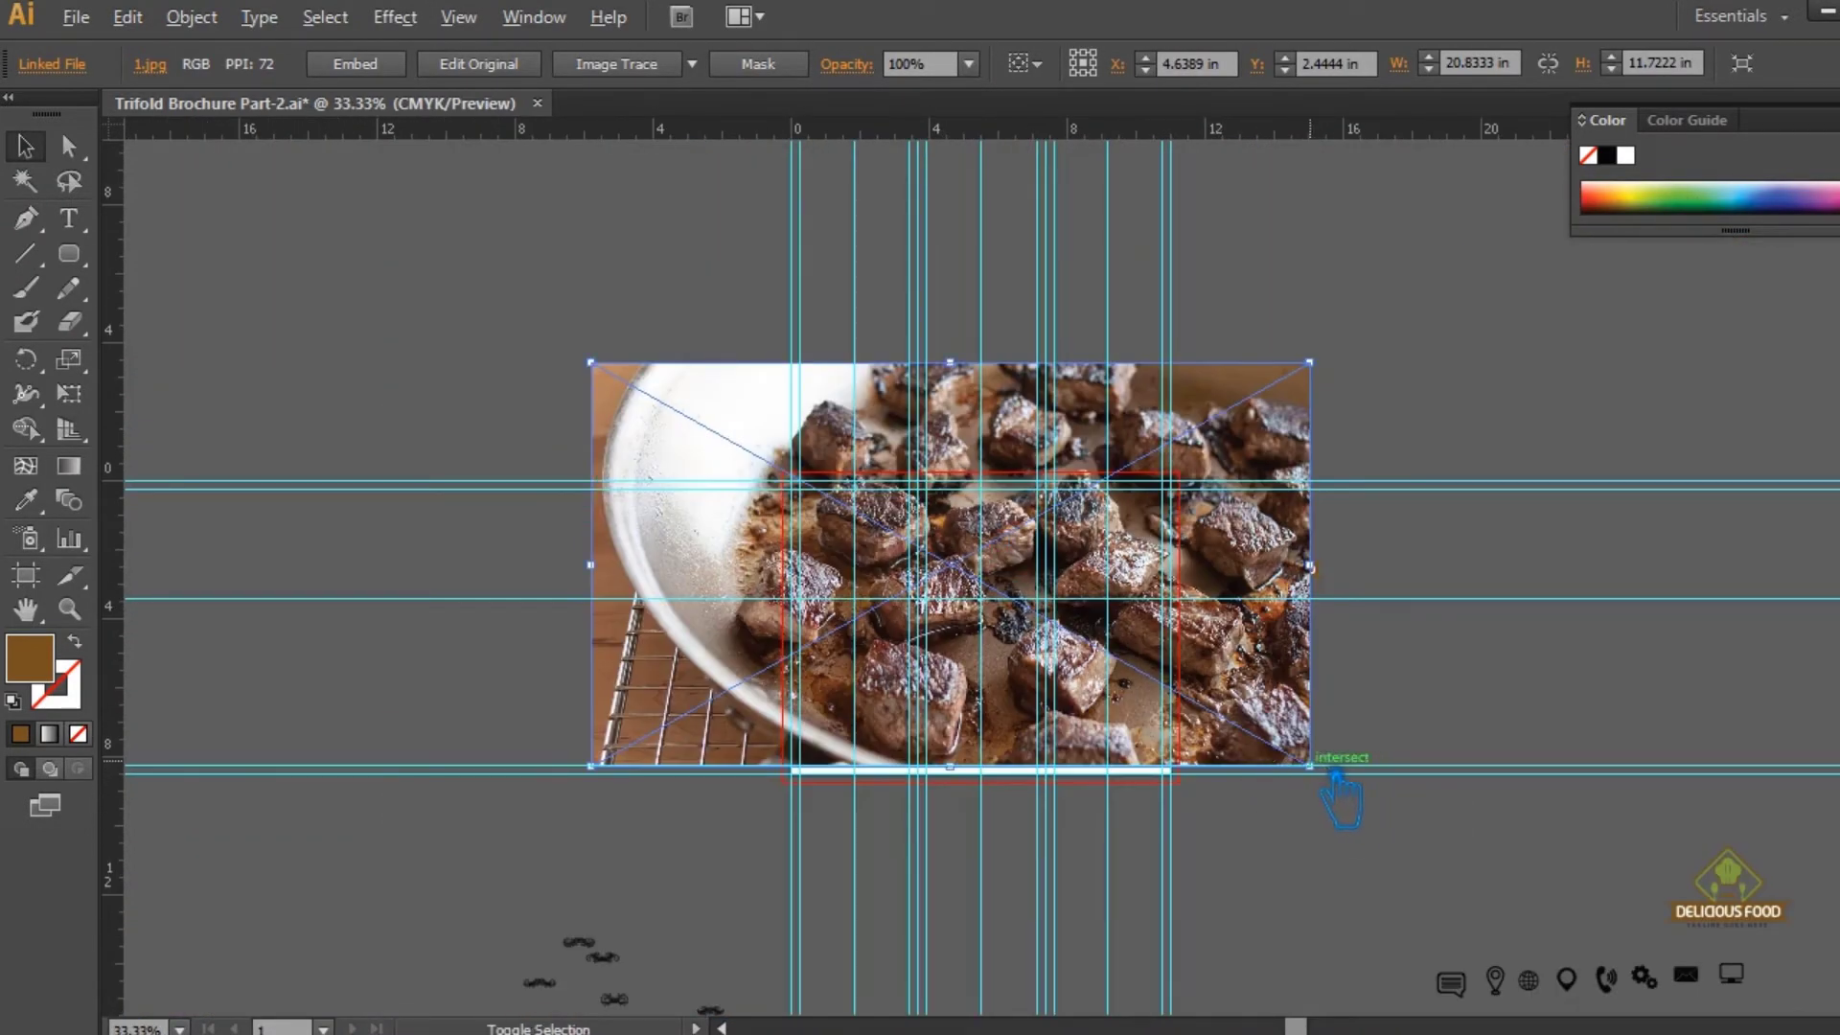
left_click_drag(1309, 765, 1019, 637)
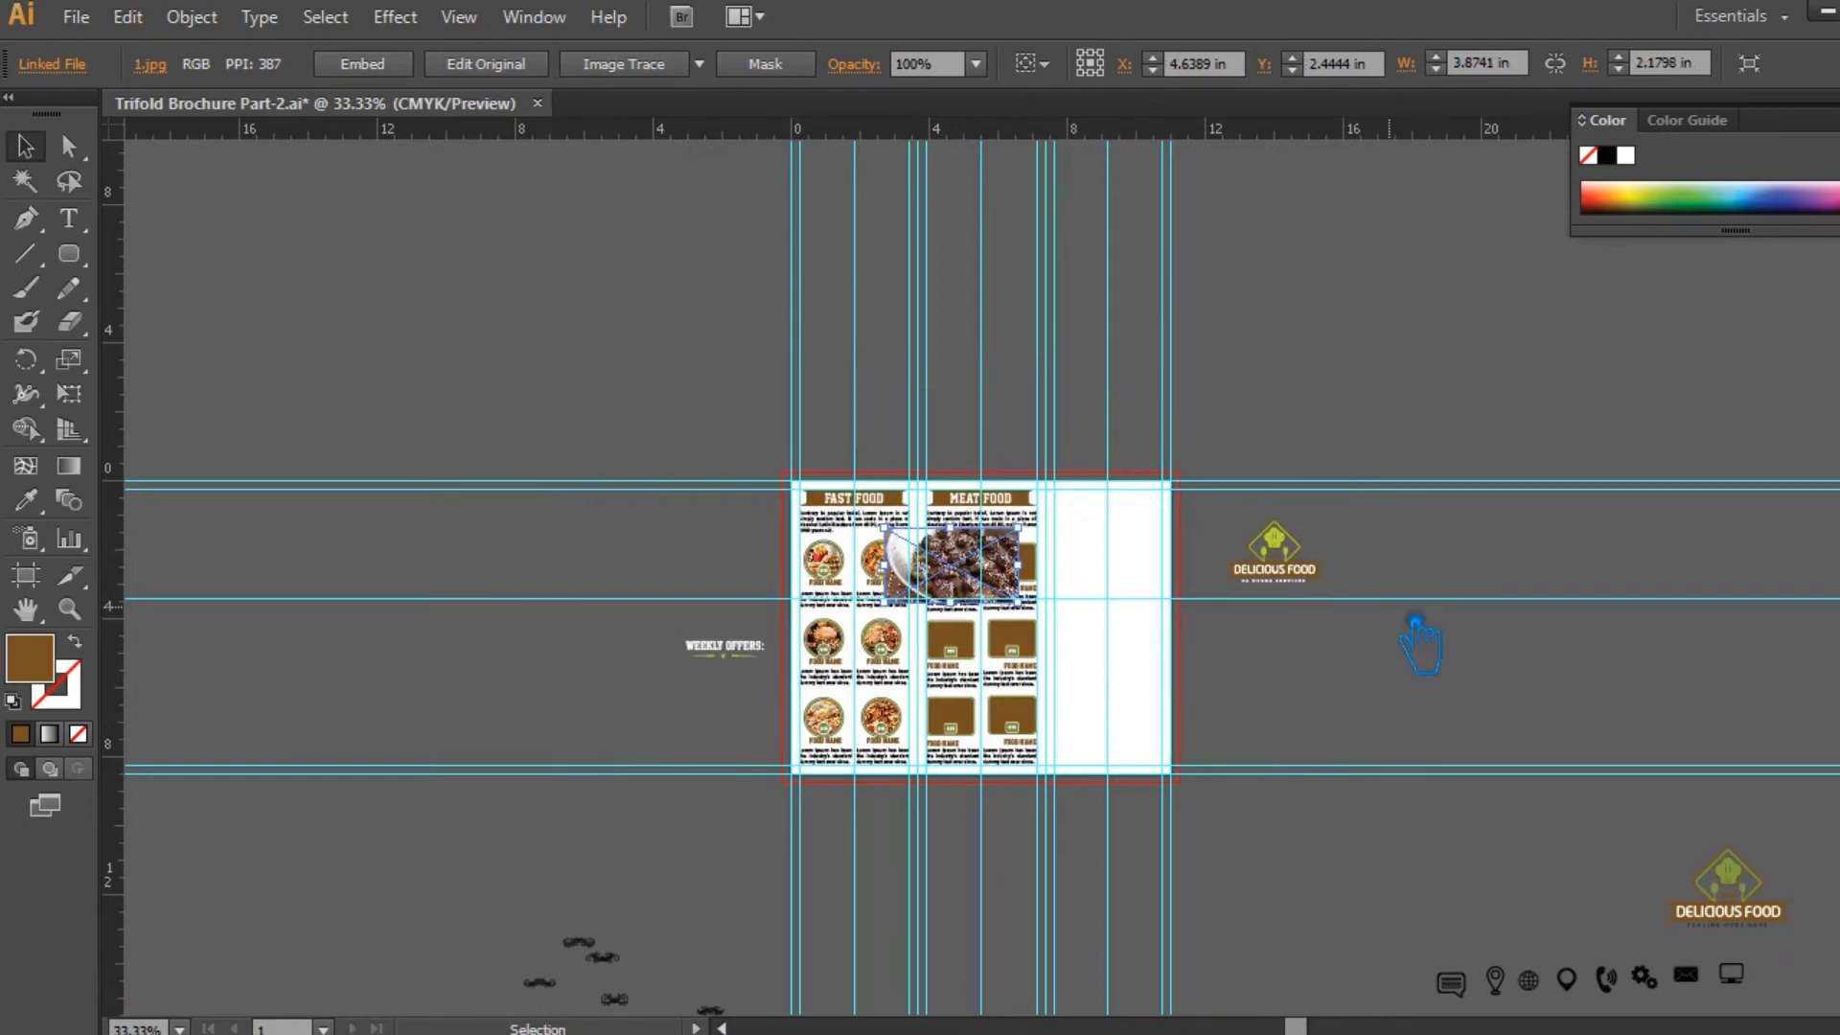
key("ctrl+plus")
key("ctrl+plus")
key("ctrl+plus")
key("ctrl+plus")
key("ctrl+plus")
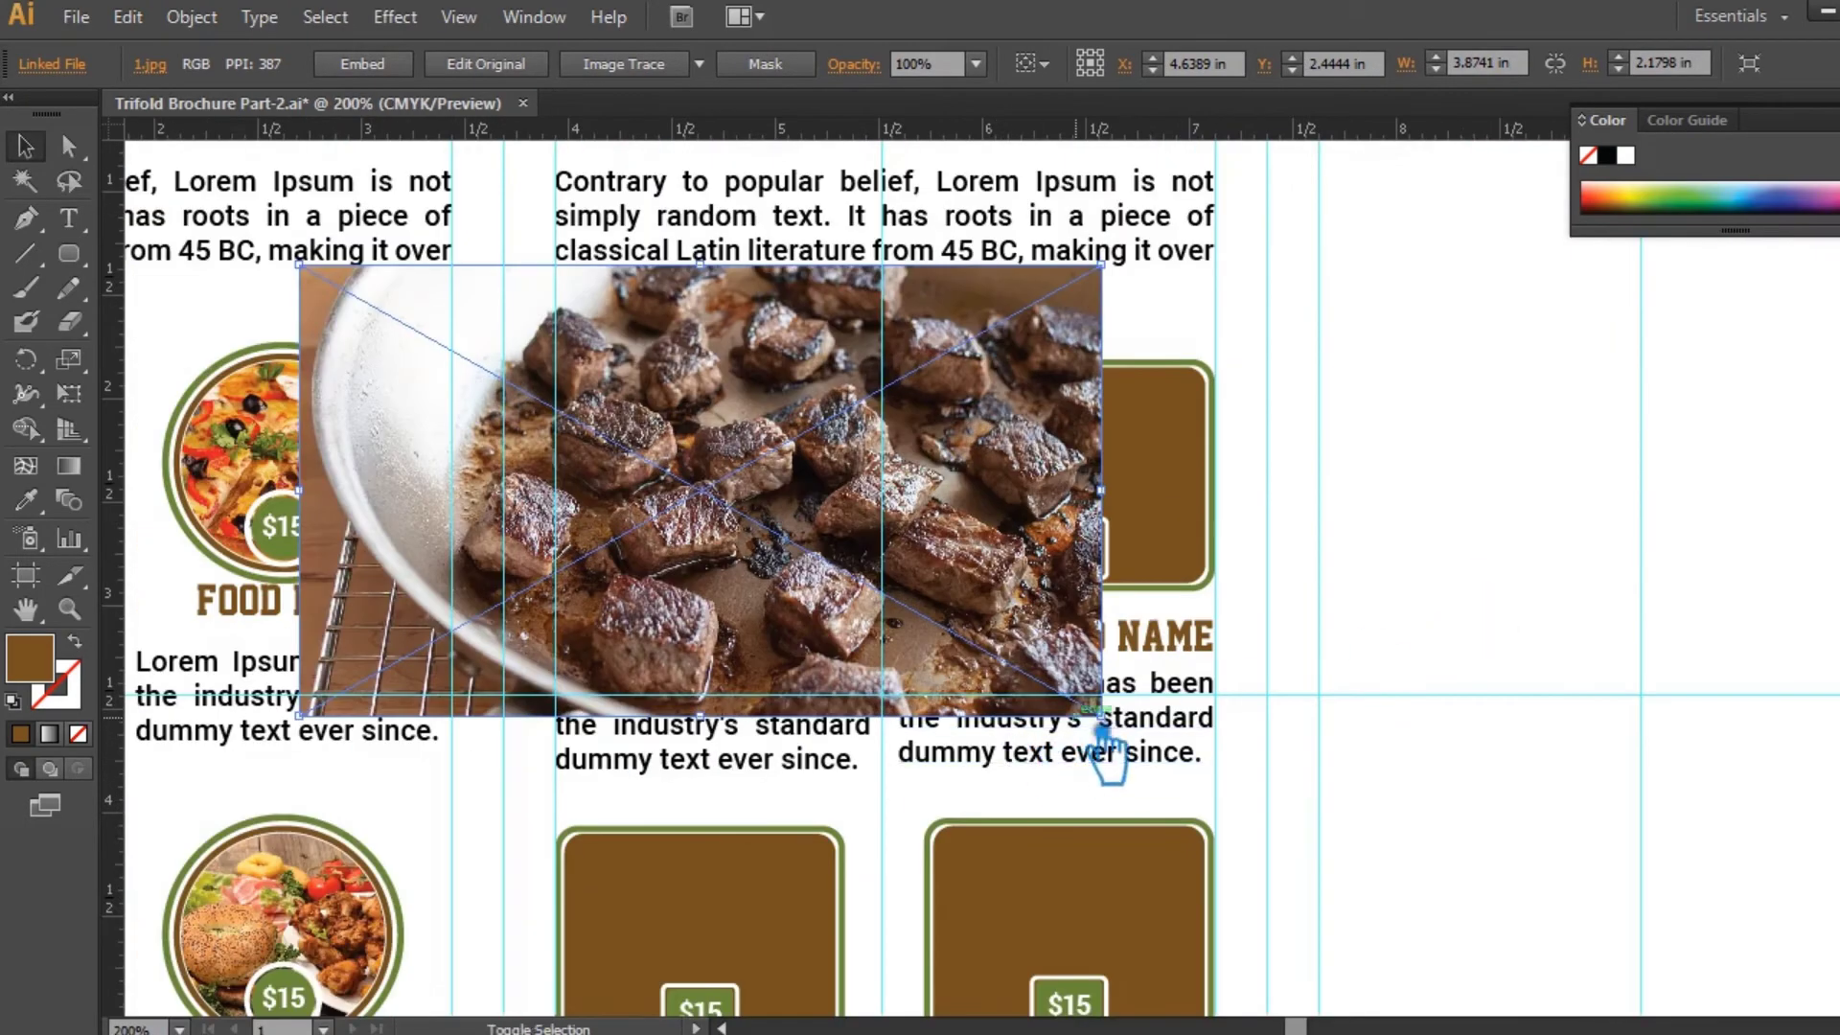
left_click_drag(1102, 715, 993, 656)
- Move the meat photo left and slightly up to partly uncover the first frame, and shrink it to about 2.33 in wide
left_click(1416, 465)
left_click_drag(892, 463, 760, 478)
left_click(1361, 455)
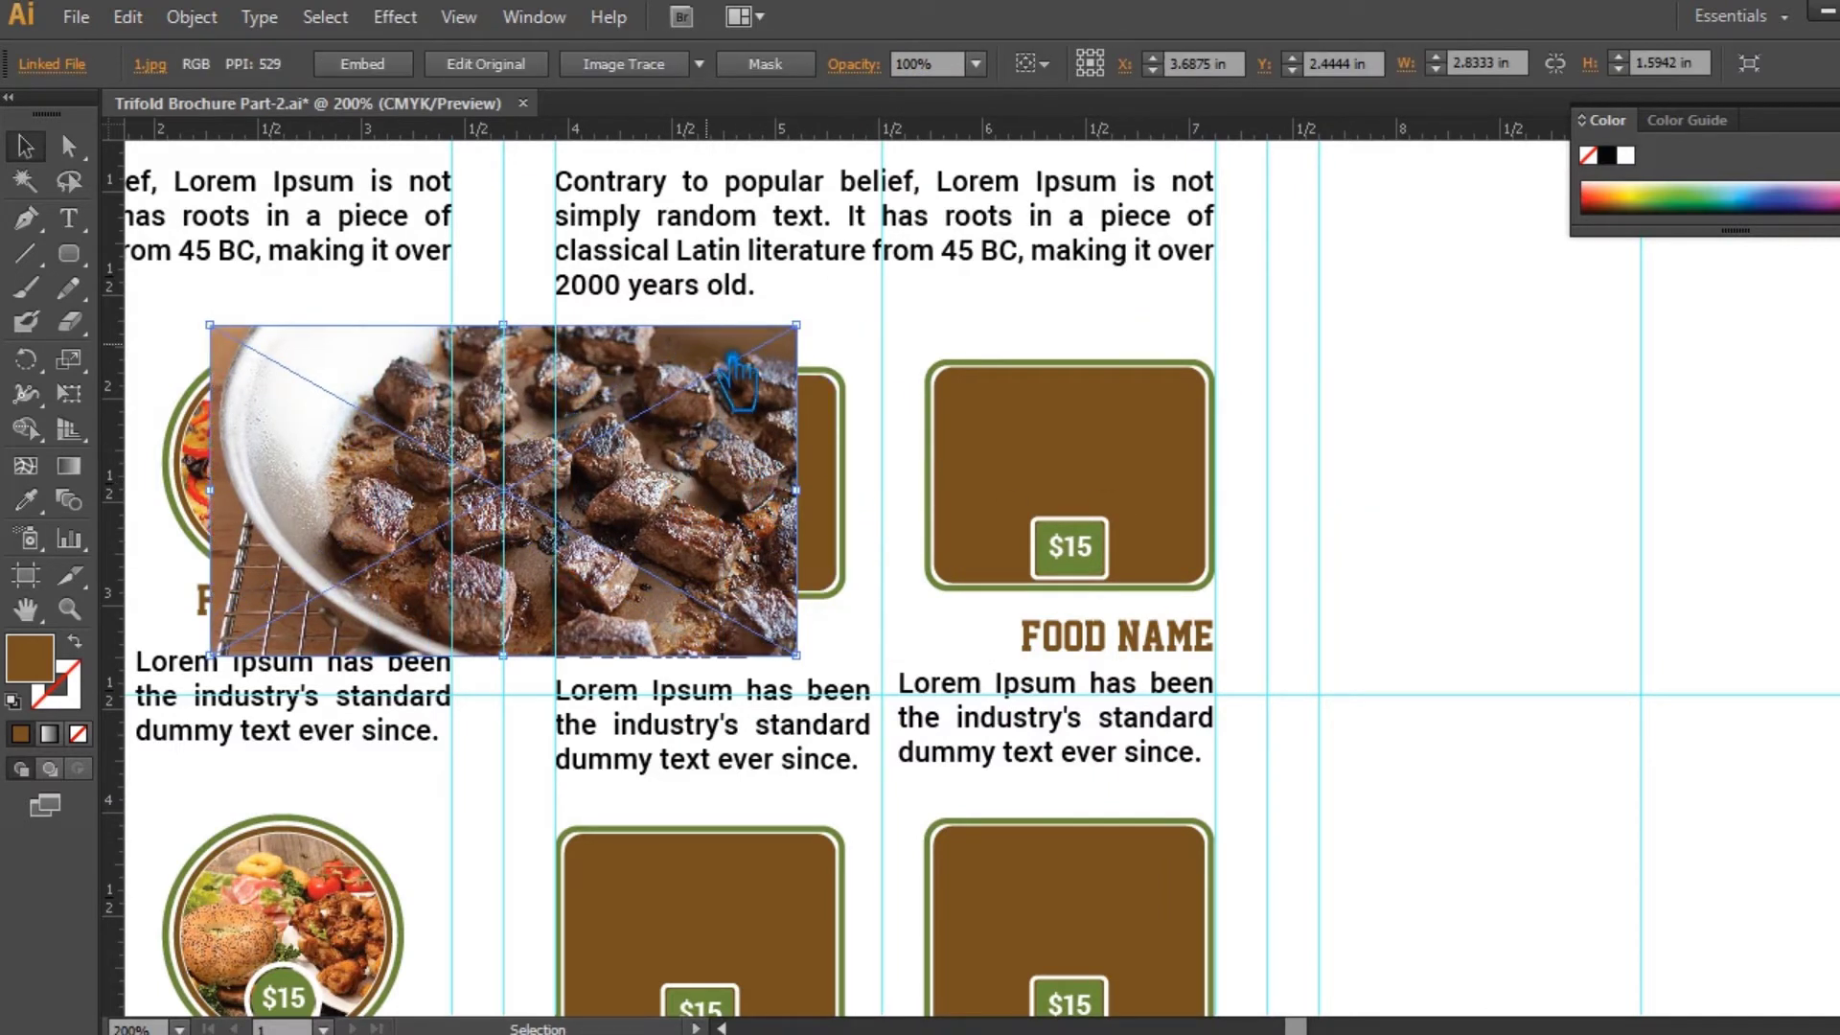
key("Up")
key("Up")
key("Up")
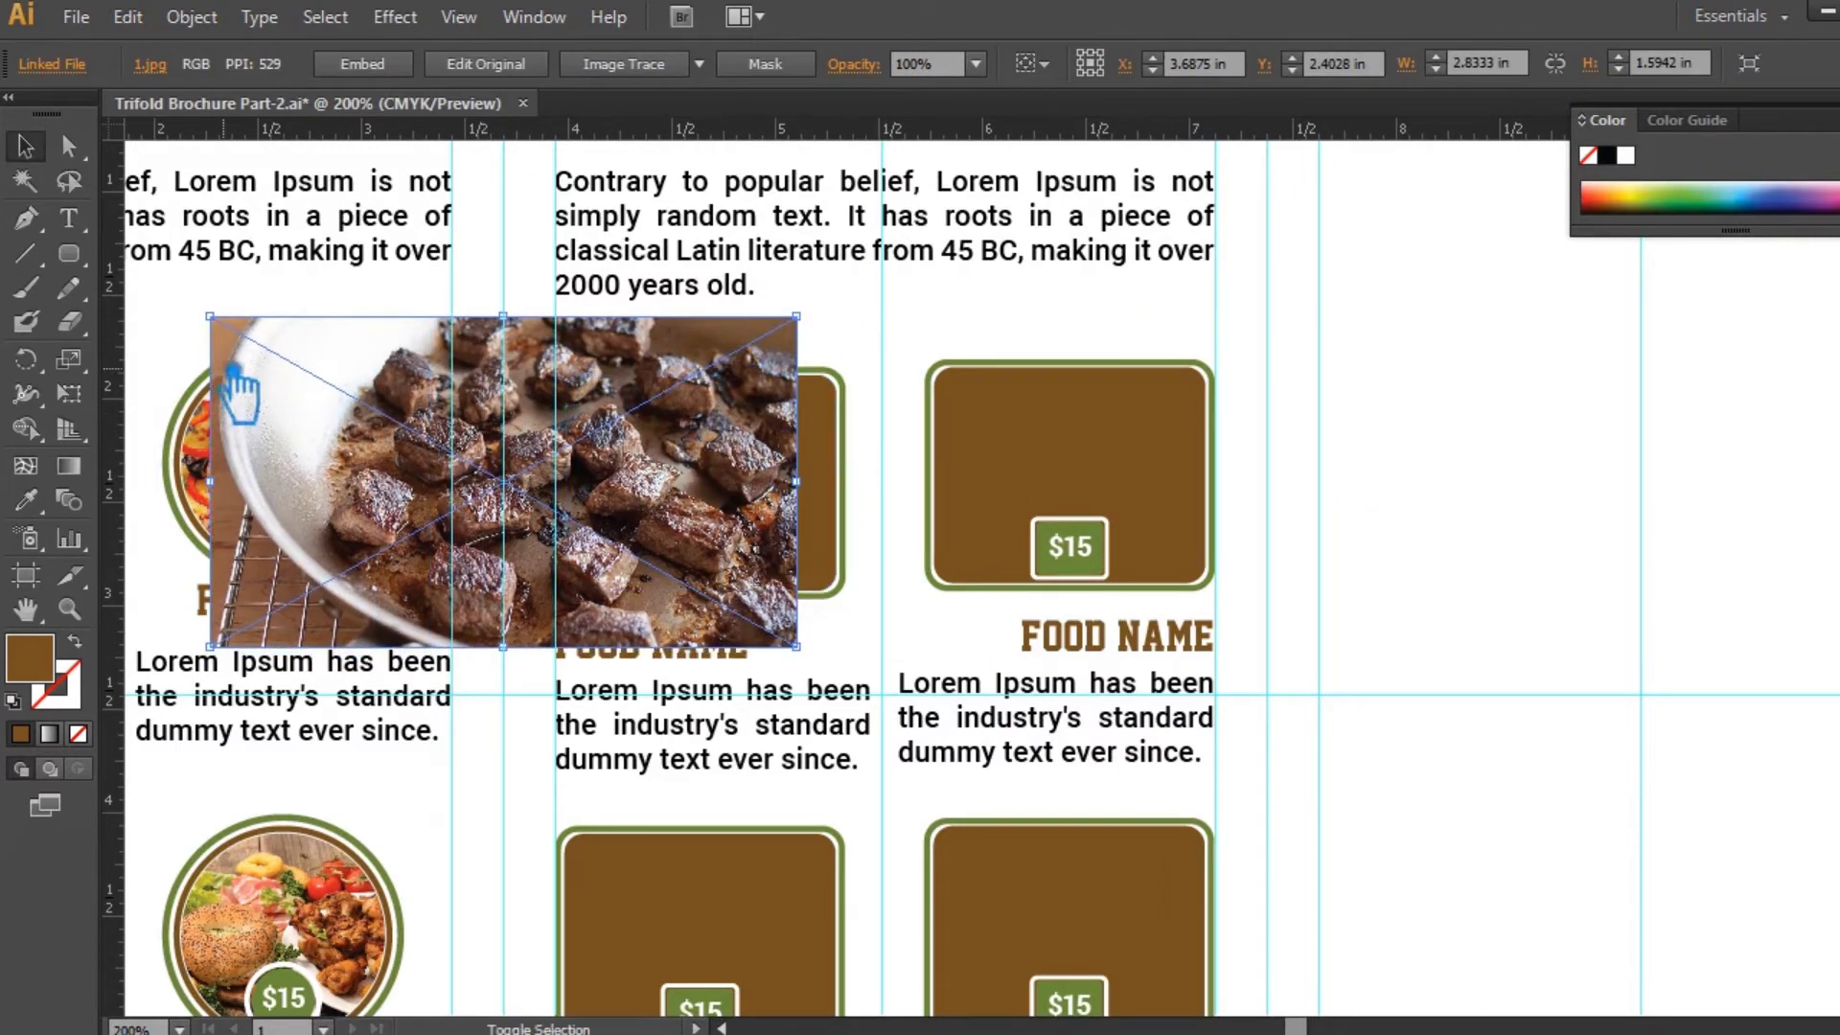
left_click_drag(211, 317, 285, 338)
- Bring the first entry's brown rounded rectangle to the front, above the meat photo
left_click(813, 500)
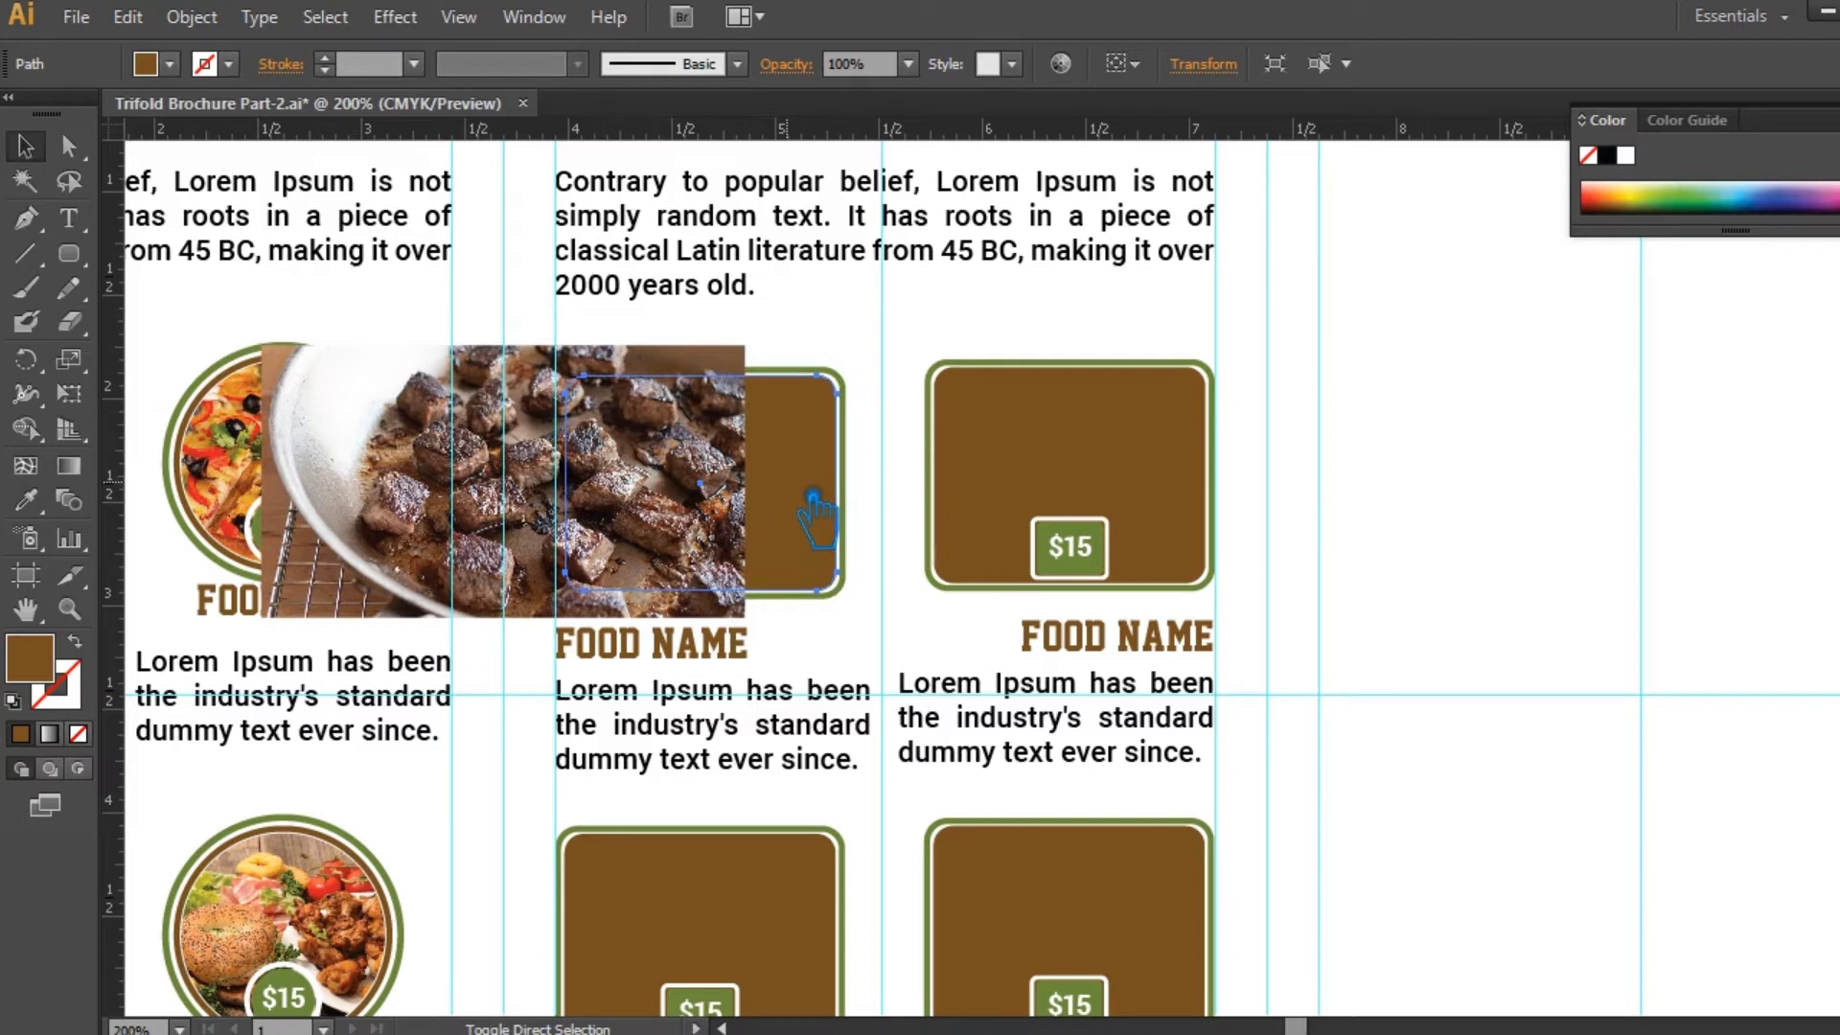
key("ctrl+shift+bracketright")
left_click(861, 331)
- Move the meat photo right until it lies completely behind the first entry's brown rectangle
left_click_drag(499, 470, 621, 469)
key("Right")
key("Right")
key("Right")
key("Right")
key("Right")
key("Right")
key("Right")
key("Right")
key("Right")
key("Right")
key("Right")
key("Right")
key("Right")
key("Right")
key("Right")
key("Right")
key("Right")
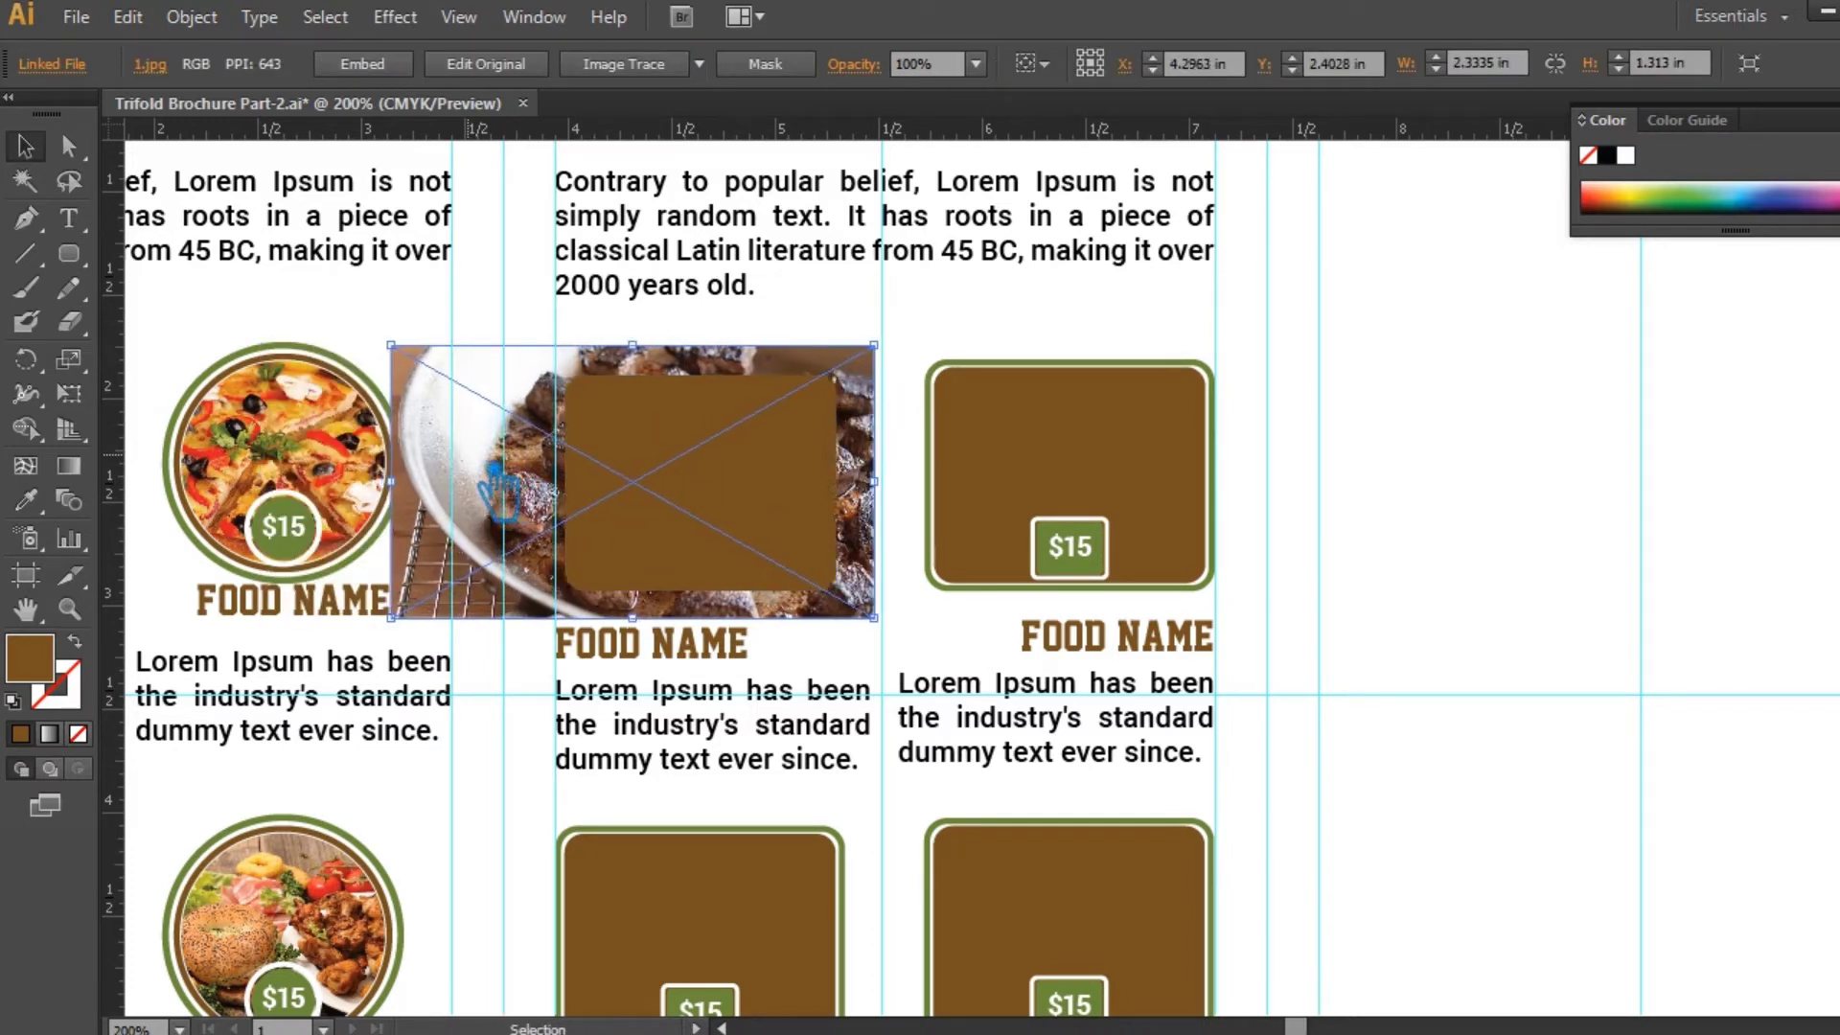
key("Right")
key("Right")
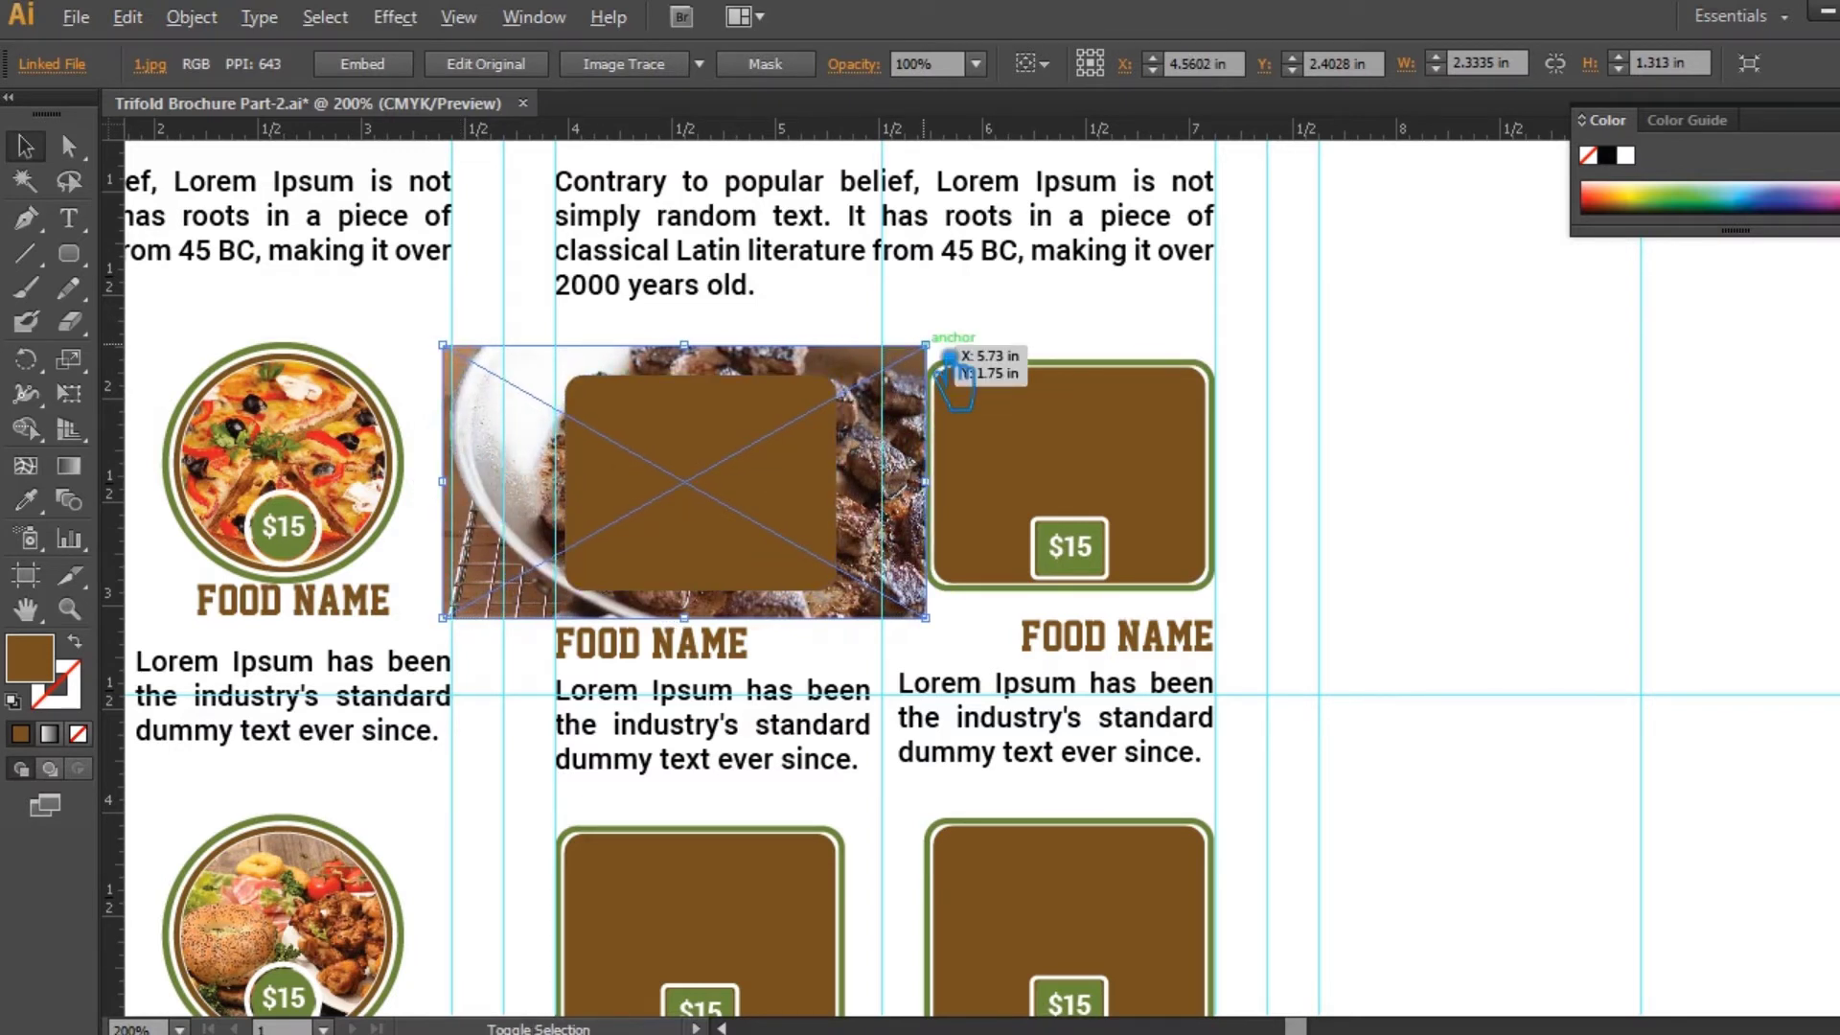
- Shrink the meat photo to about 1.91 in wide and clip it to the first entry's brown rounded rectangle
left_click_drag(948, 356, 907, 383)
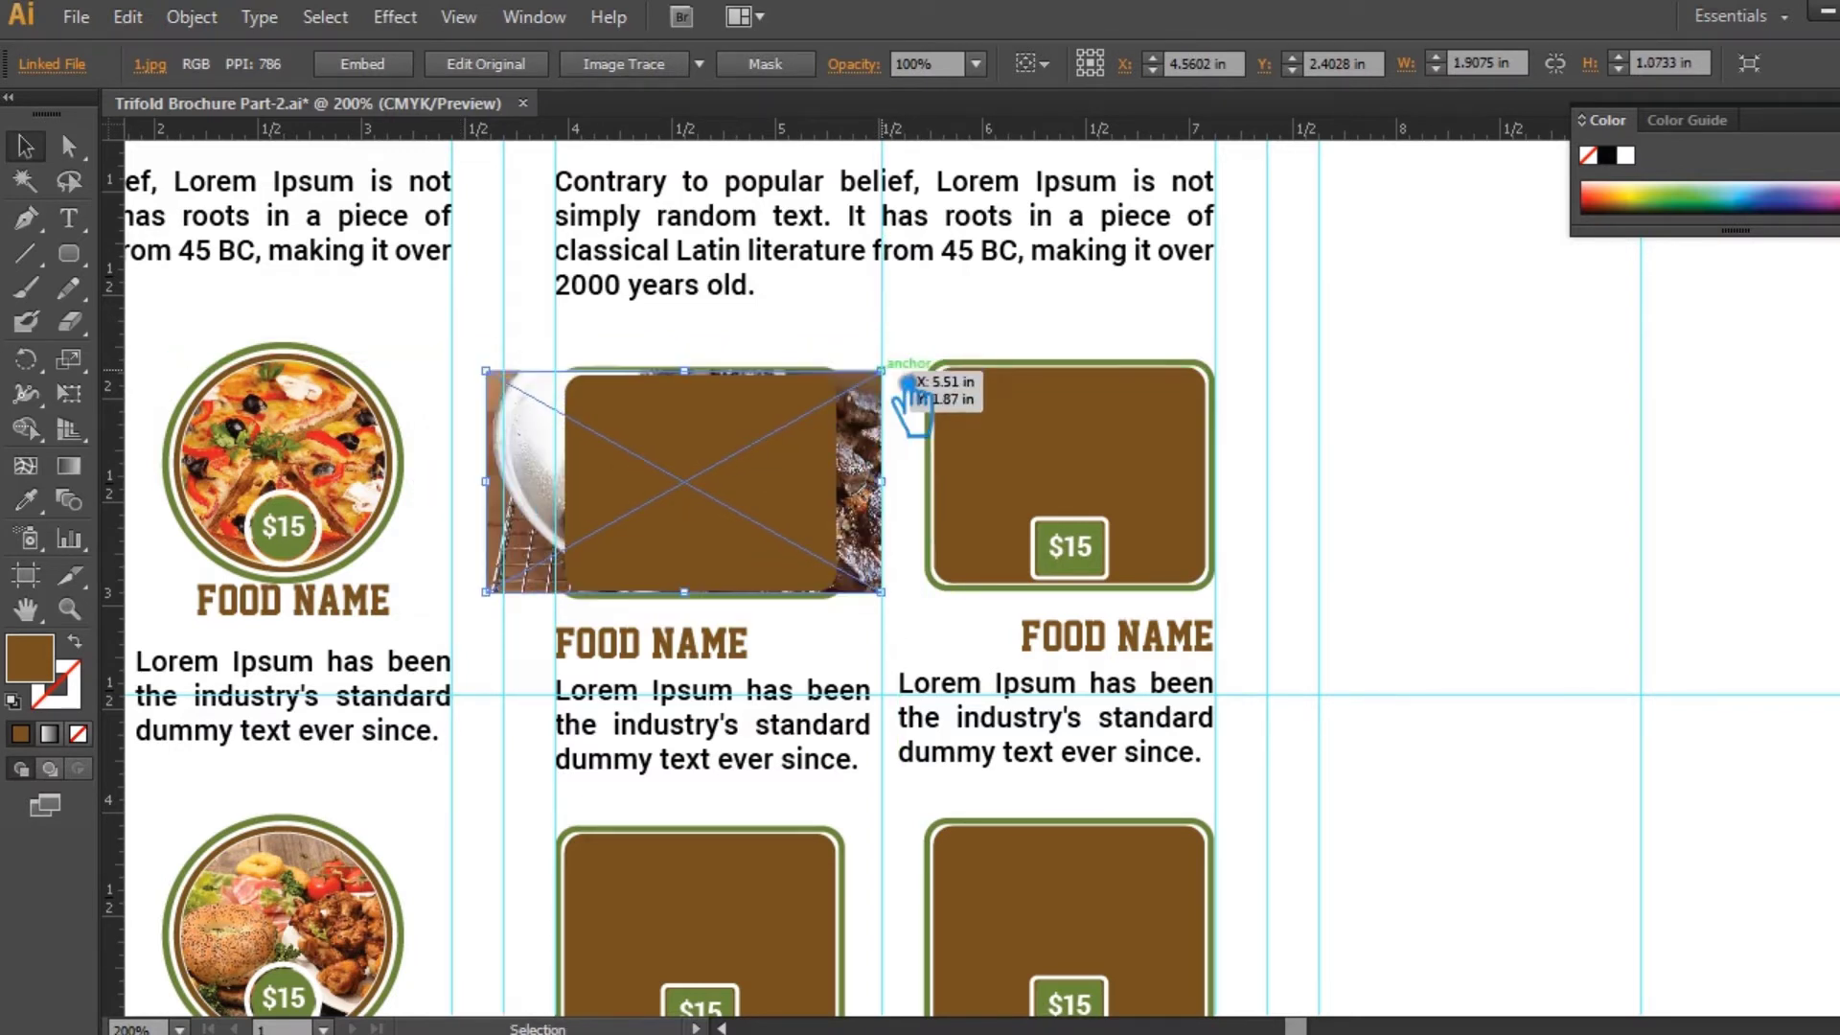
left_click(777, 490, "shift")
right_click(778, 487)
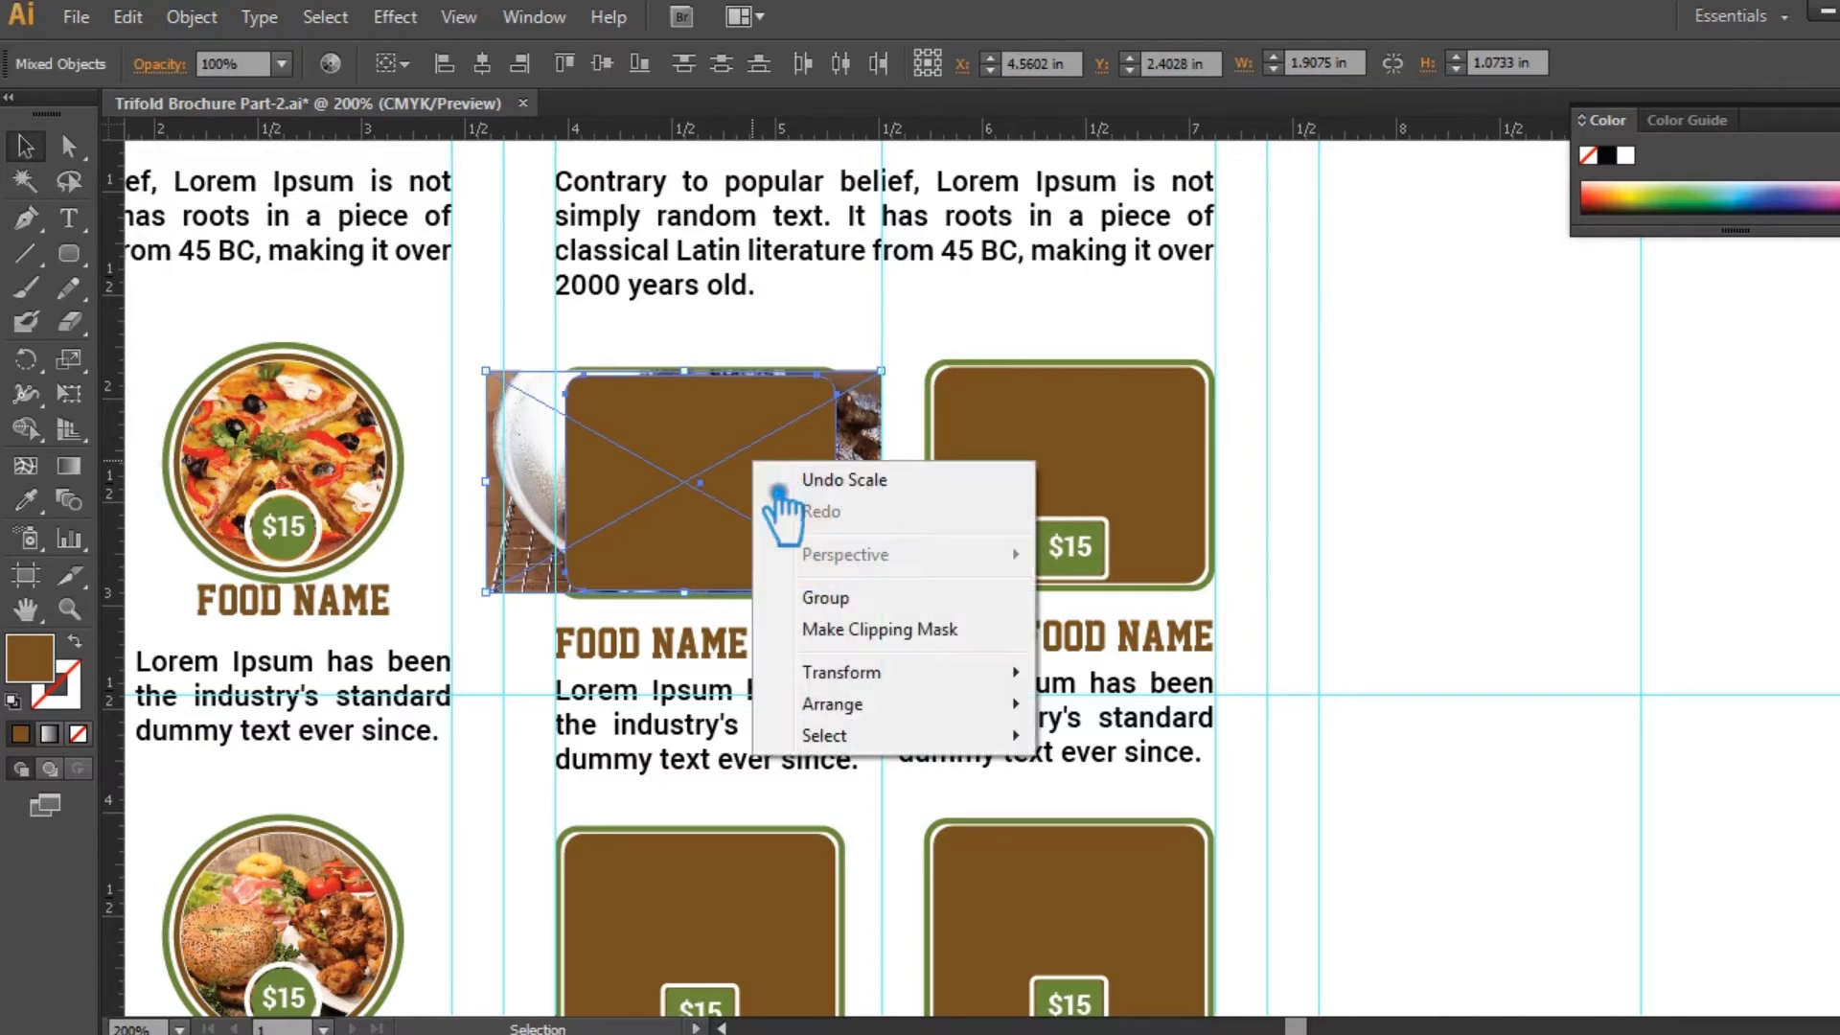
left_click(870, 630)
left_click(901, 407)
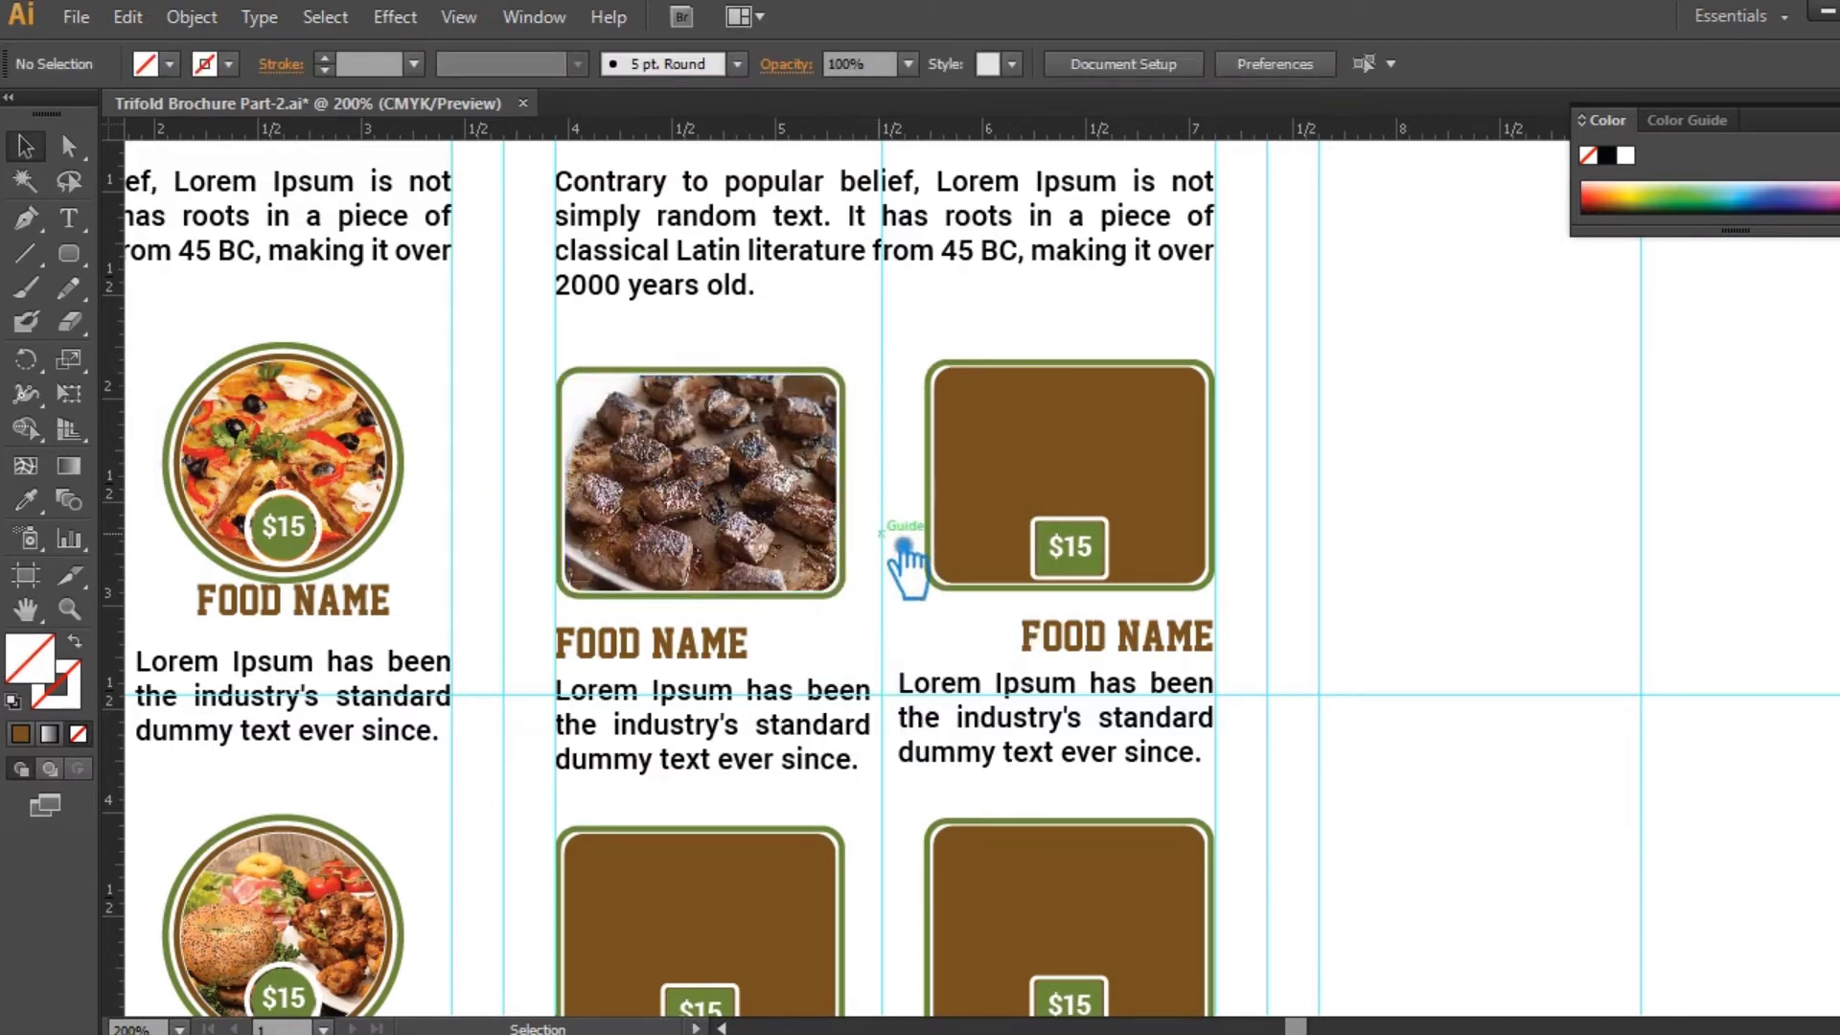
- Send the first entry's clipped meat photo backward so its price badge shows on top
left_click(558, 388)
left_click(527, 394)
left_click(777, 487)
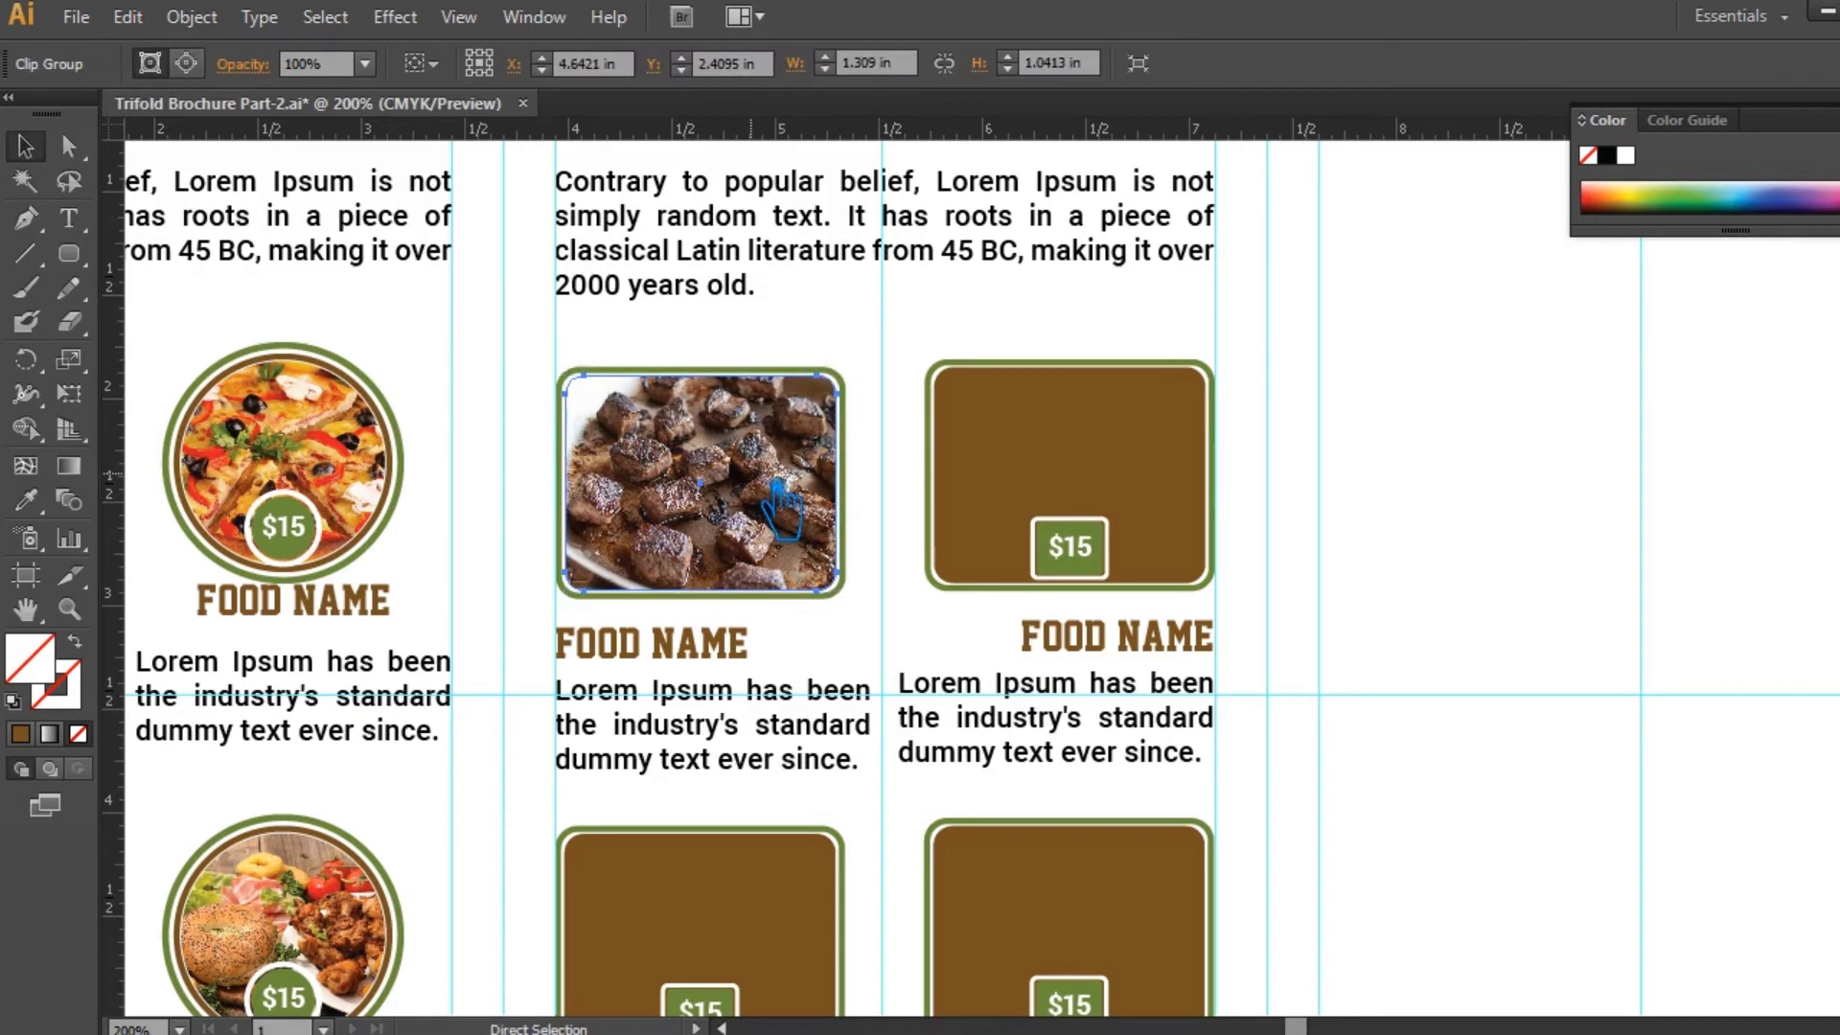
key("ctrl+[")
left_click(898, 473)
key("space")
left_click_drag(927, 552, 836, 517)
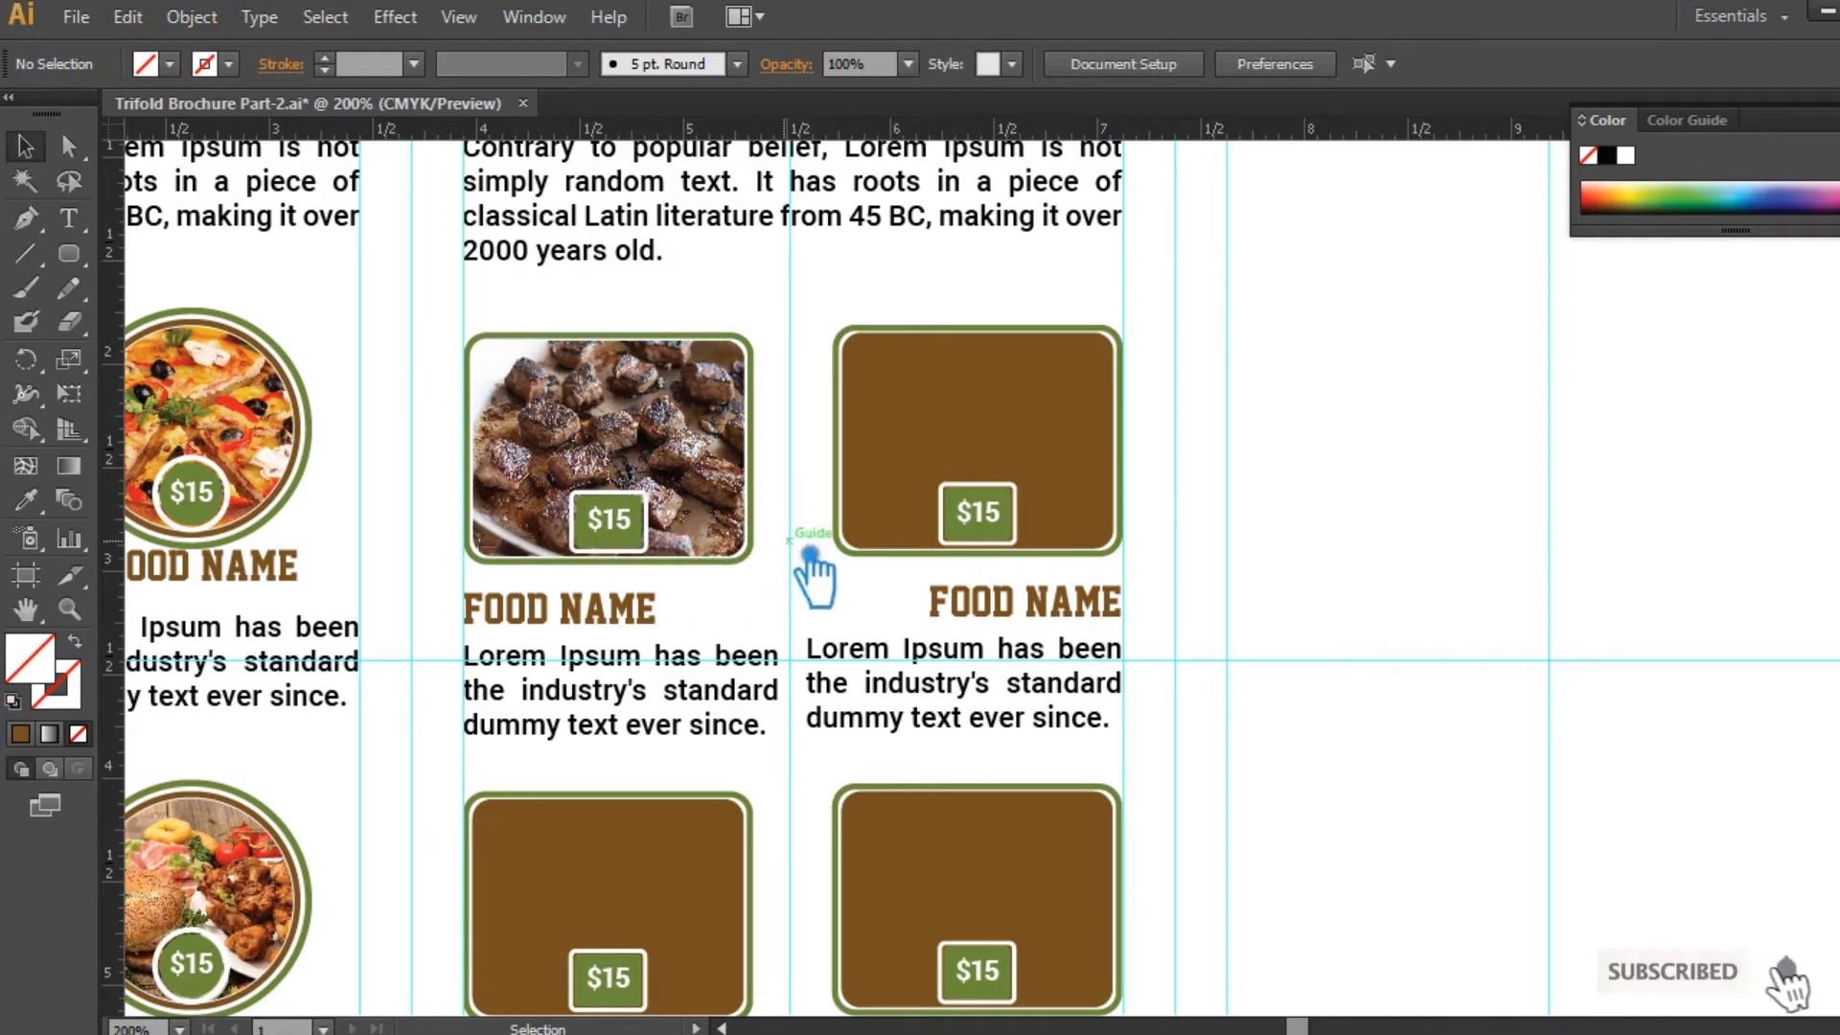
- Group the first entry's frame, clipped photo and price badge
left_click_drag(809, 547, 445, 316)
key("ctrl+g")
left_click(1347, 385)
key("space")
left_click_drag(1337, 619, 1257, 569)
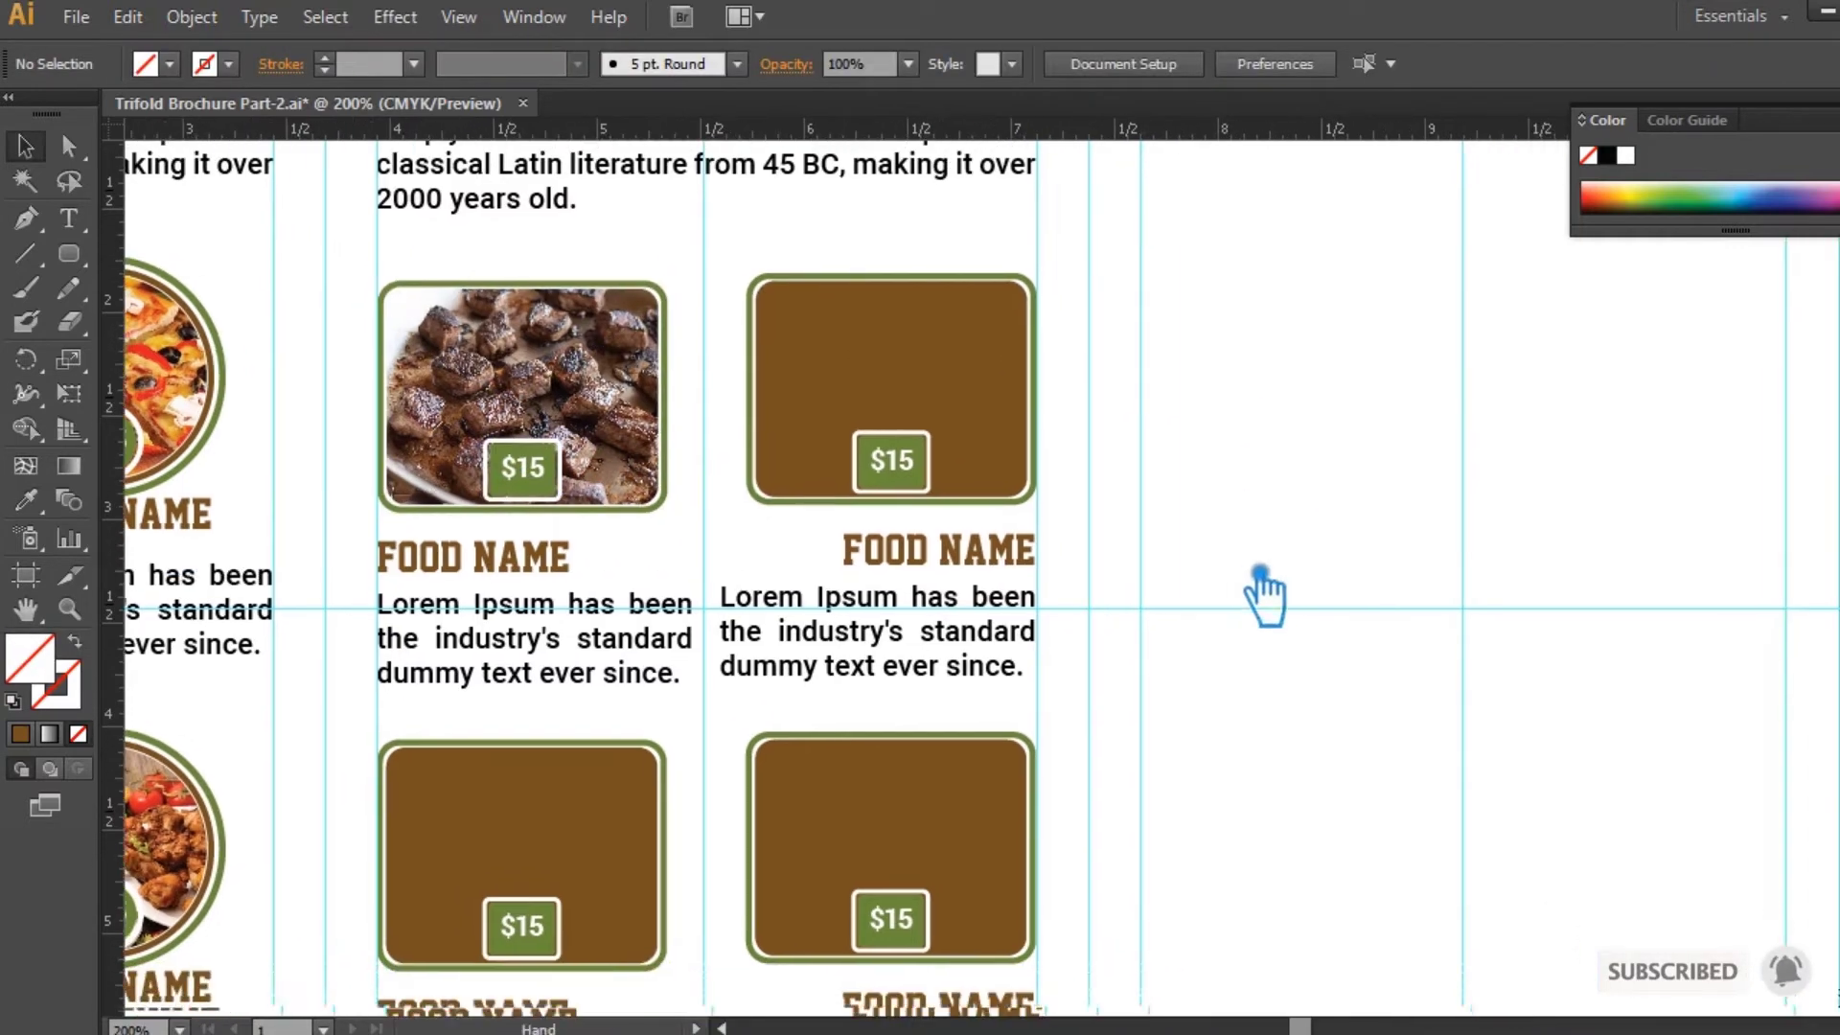
- Ungroup the second entry's nested frame artwork until the brown rounded rectangle can be selected by itself
left_click(849, 349)
right_click(843, 346)
left_click(963, 516)
left_click(1141, 462)
left_click(903, 377)
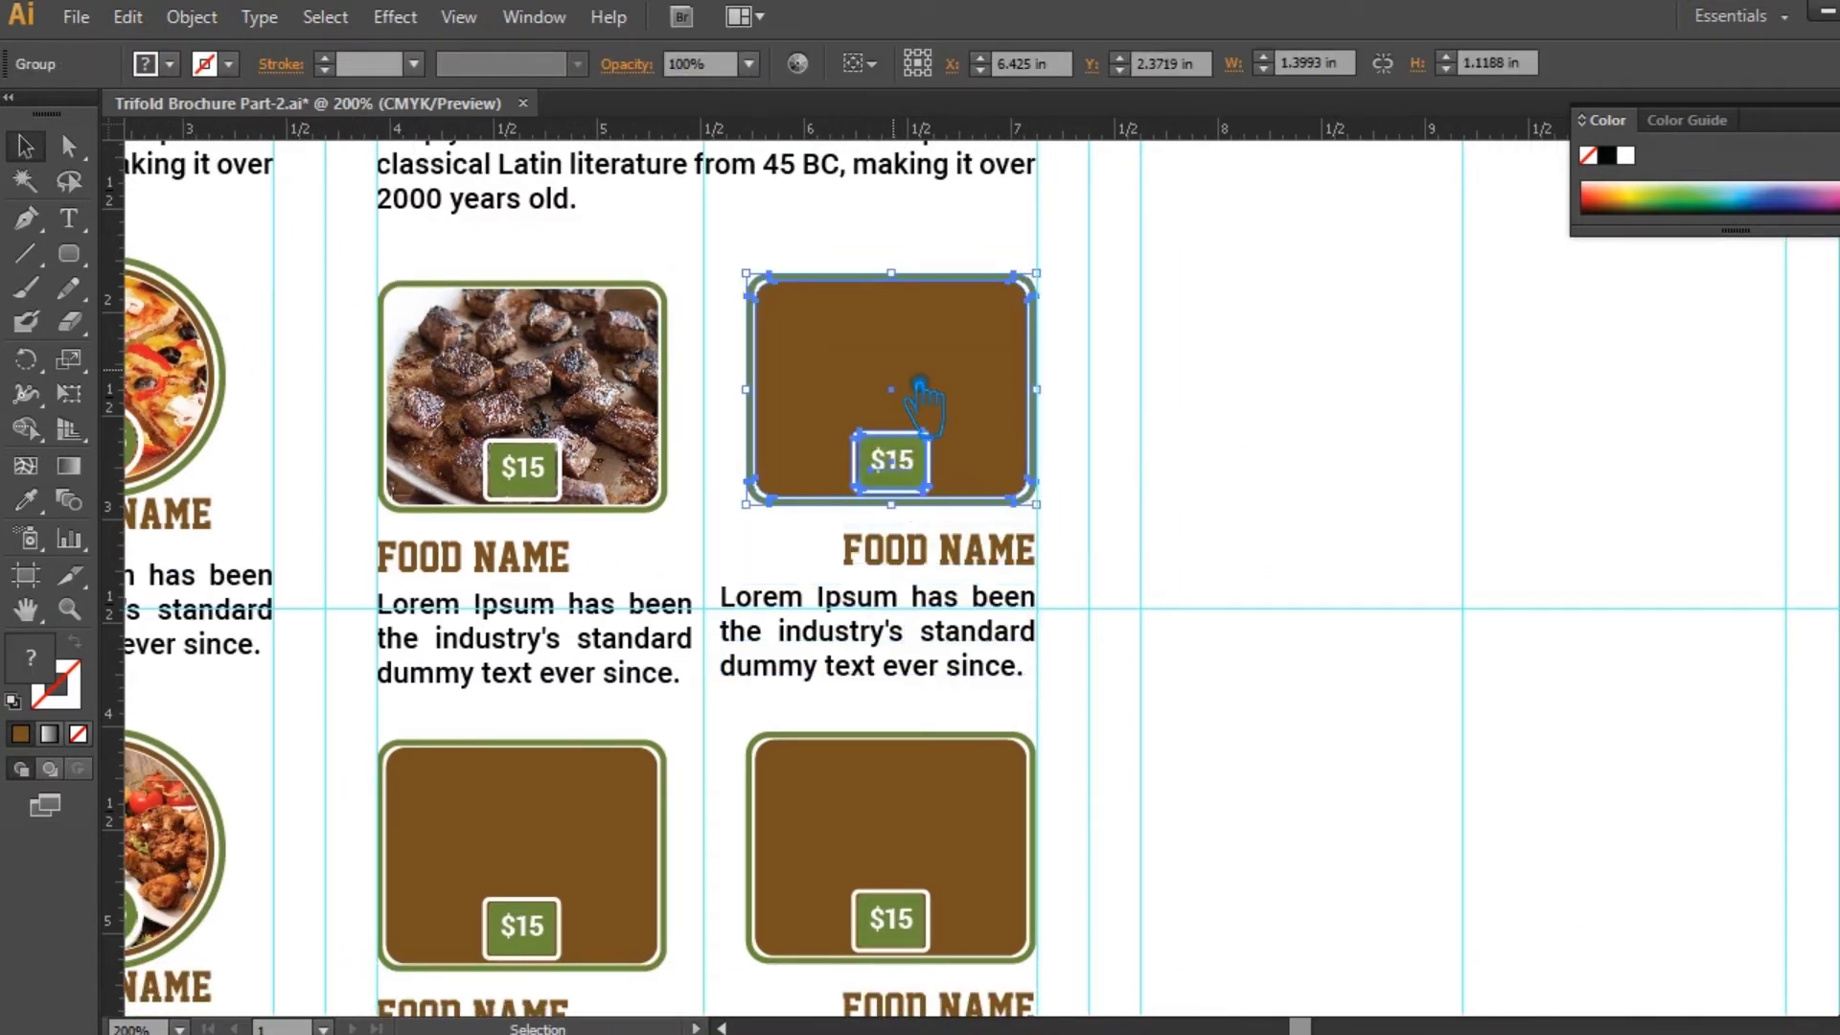
right_click(894, 366)
left_click(972, 531)
left_click(1164, 476)
left_click(914, 362)
right_click(916, 361)
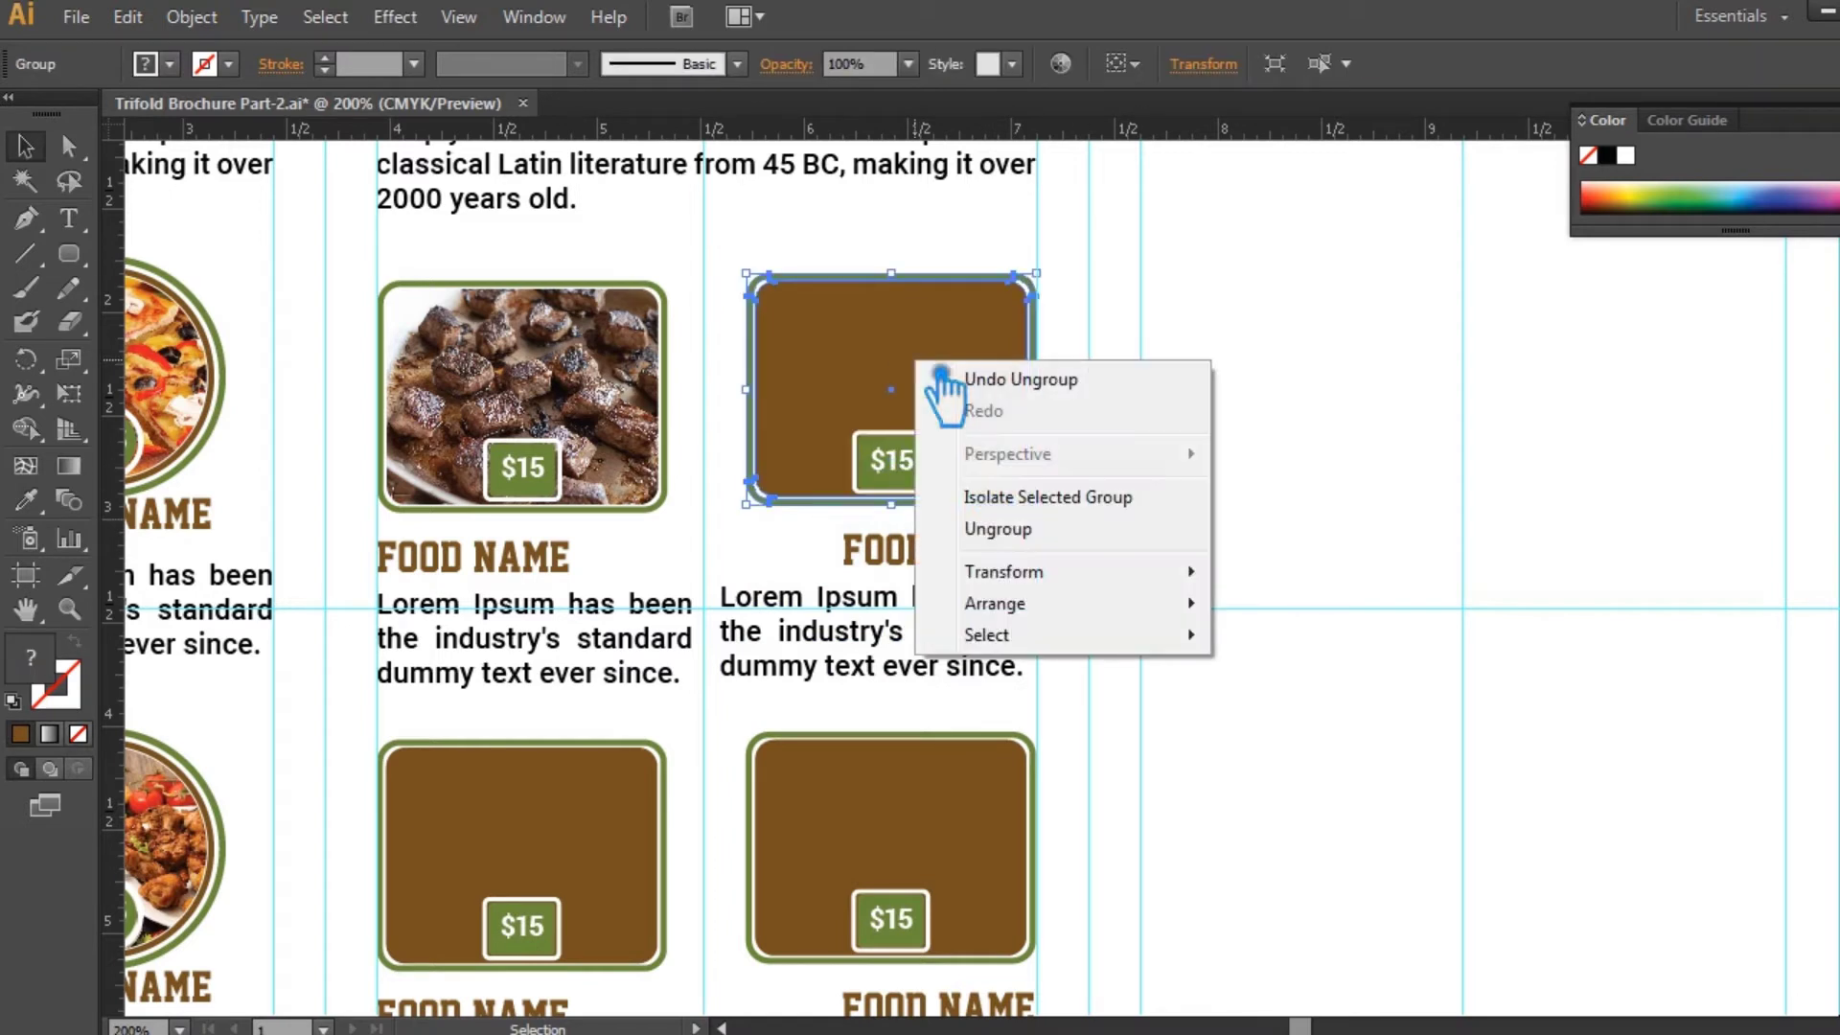
left_click(996, 529)
left_click(986, 399)
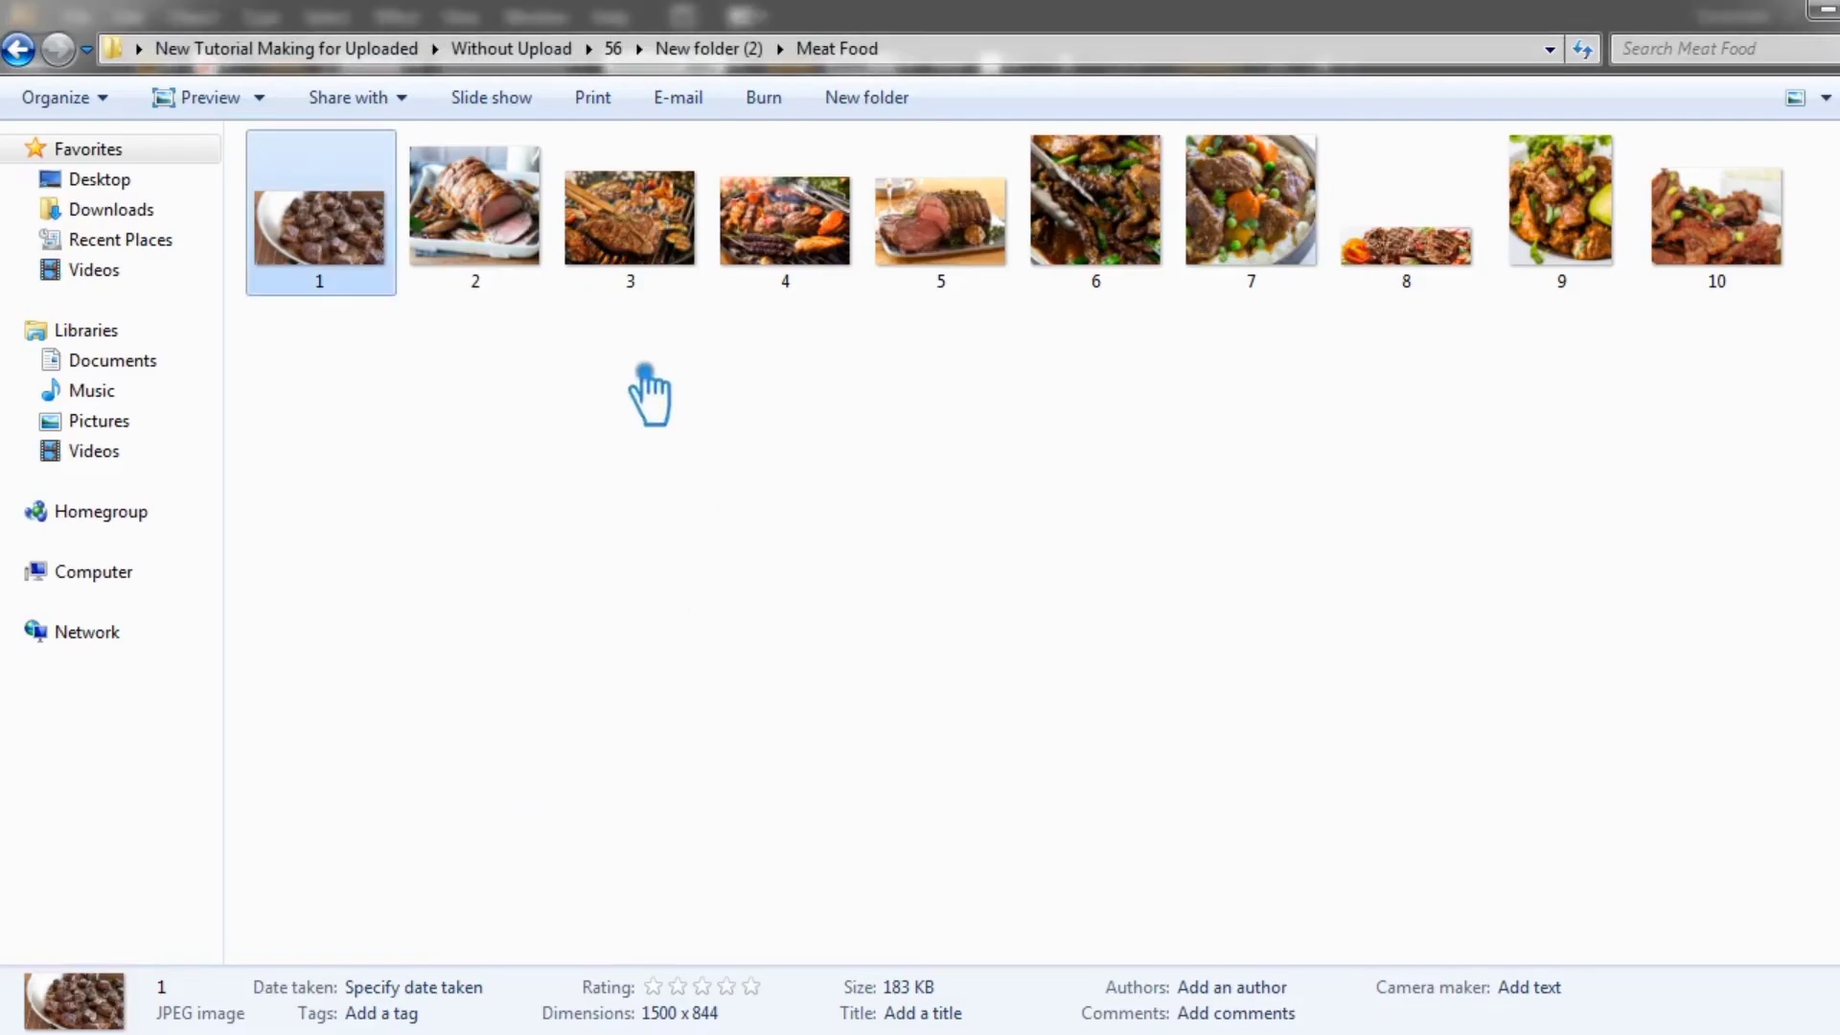
- Place the grilled steak photo 3 from the Meat Food folder and scale it proportionally to about 1.83 by 1.31 in
left_click(536, 210)
left_click_drag(663, 239, 1198, 422)
key("ctrl+minus")
key("ctrl+minus")
key("ctrl+minus")
key("ctrl+minus")
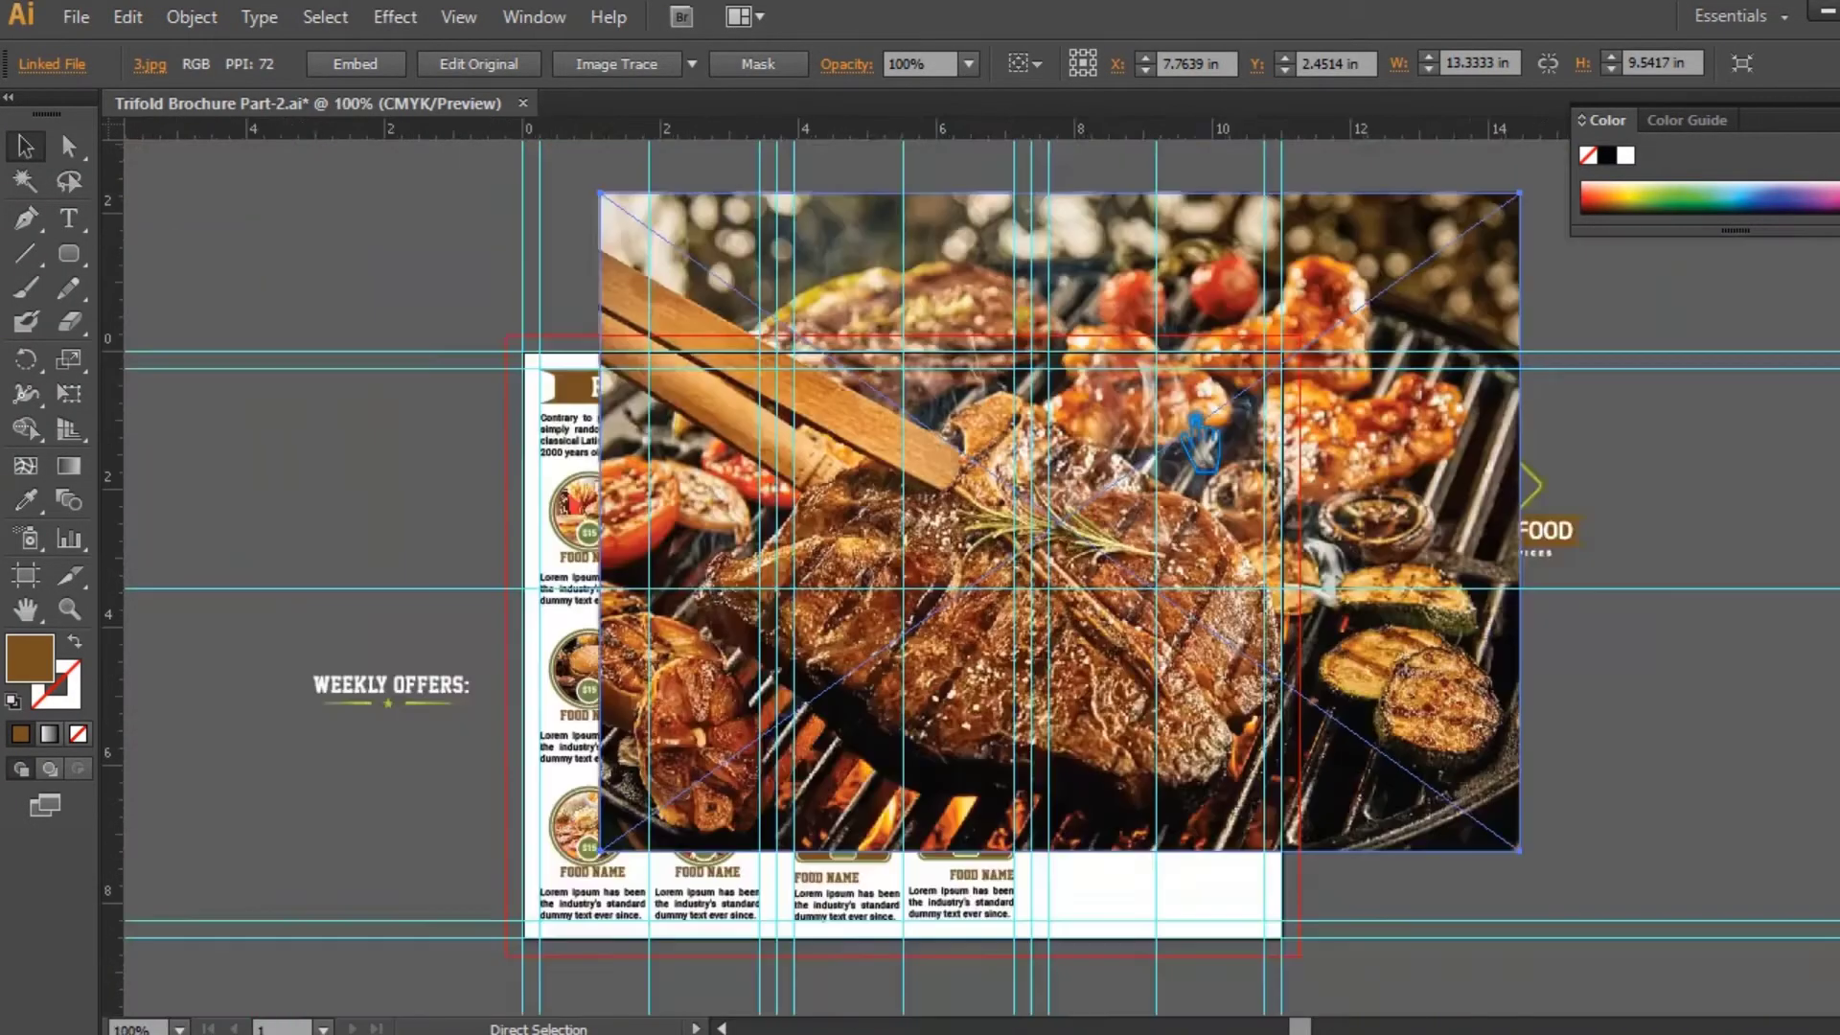
left_click_drag(1388, 783, 1095, 576)
- Move the steak photo slightly left and up beside the second entry's frame, to about X 7.69 in, Y 2.34 in
key("ctrl+plus")
key("ctrl+plus")
key("ctrl+plus")
key("ctrl+plus")
key("ctrl+plus")
key("ctrl+plus")
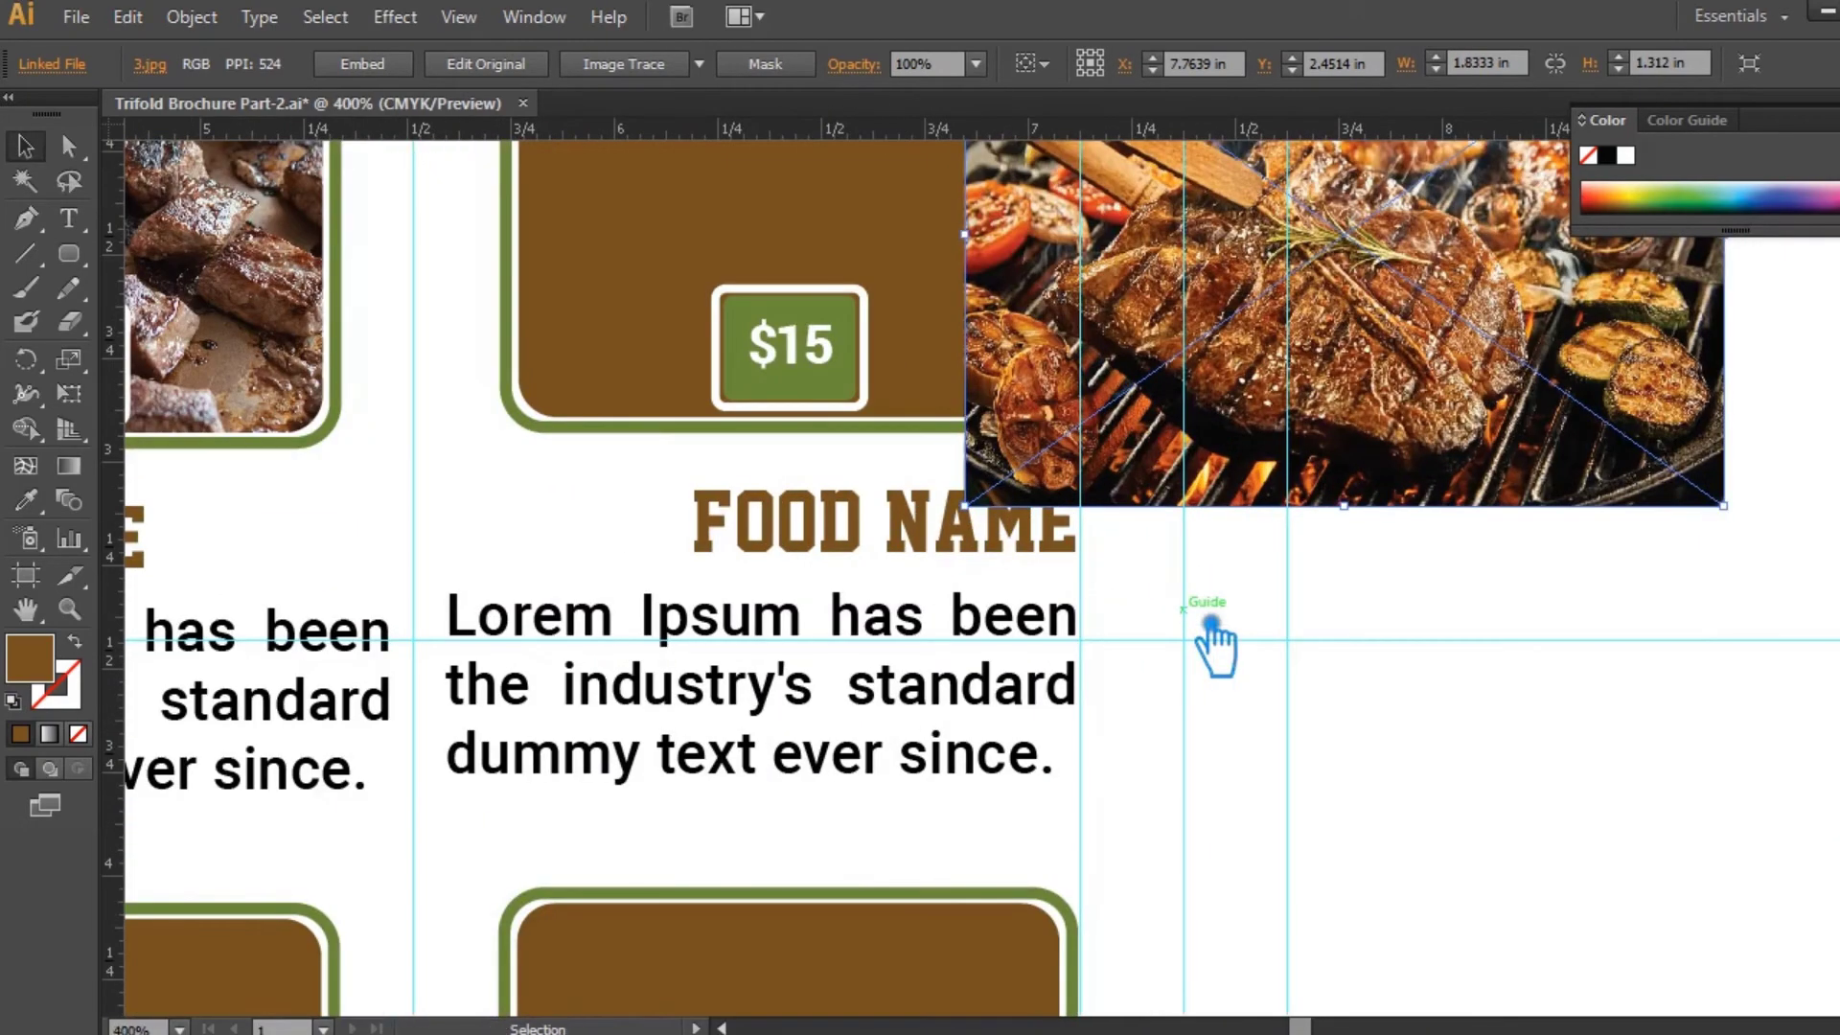
left_click_drag(1228, 546, 1257, 950)
left_click_drag(1272, 760, 1242, 714)
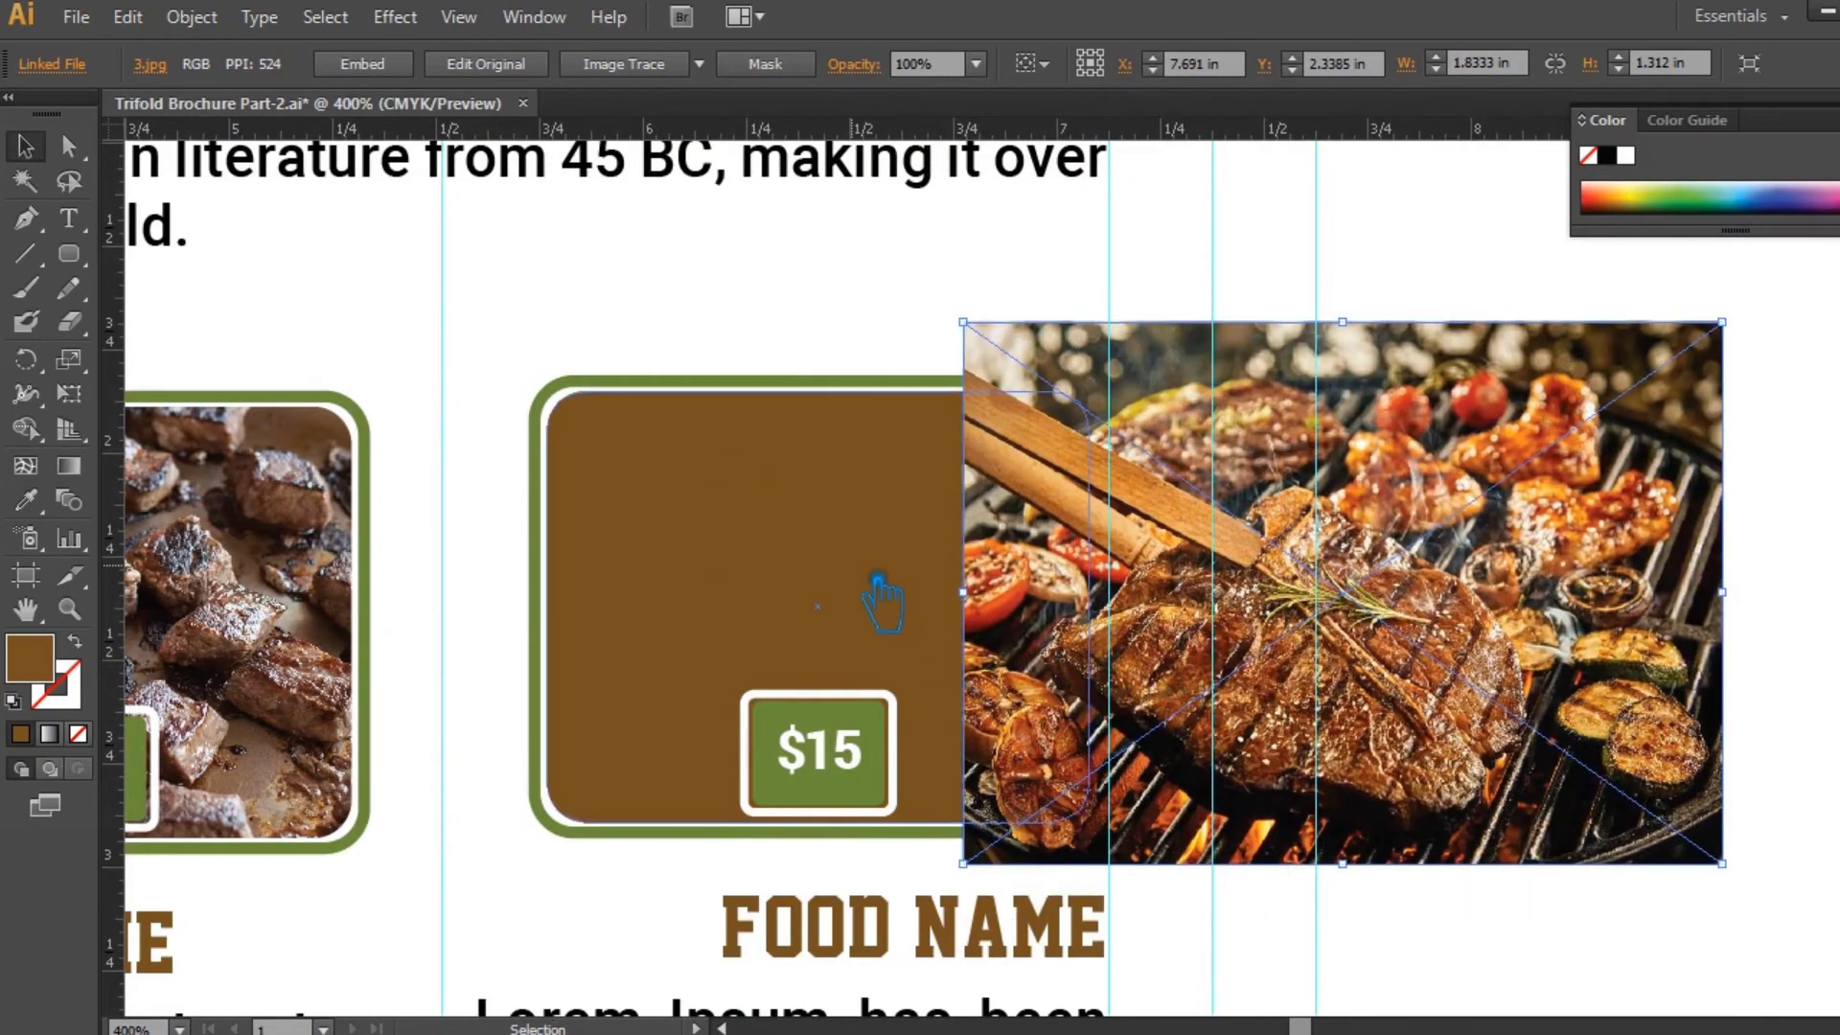
- Bring the second entry's brown rectangle to the front and move the steak photo left behind it
left_click(877, 579)
key("ctrl+shift+bracketright")
left_click_drag(1631, 500, 1104, 504)
- Clip the steak photo to the second entry's brown rectangle and send it backward behind the price badge
left_click(883, 480, "shift")
right_click(790, 445)
left_click(921, 610)
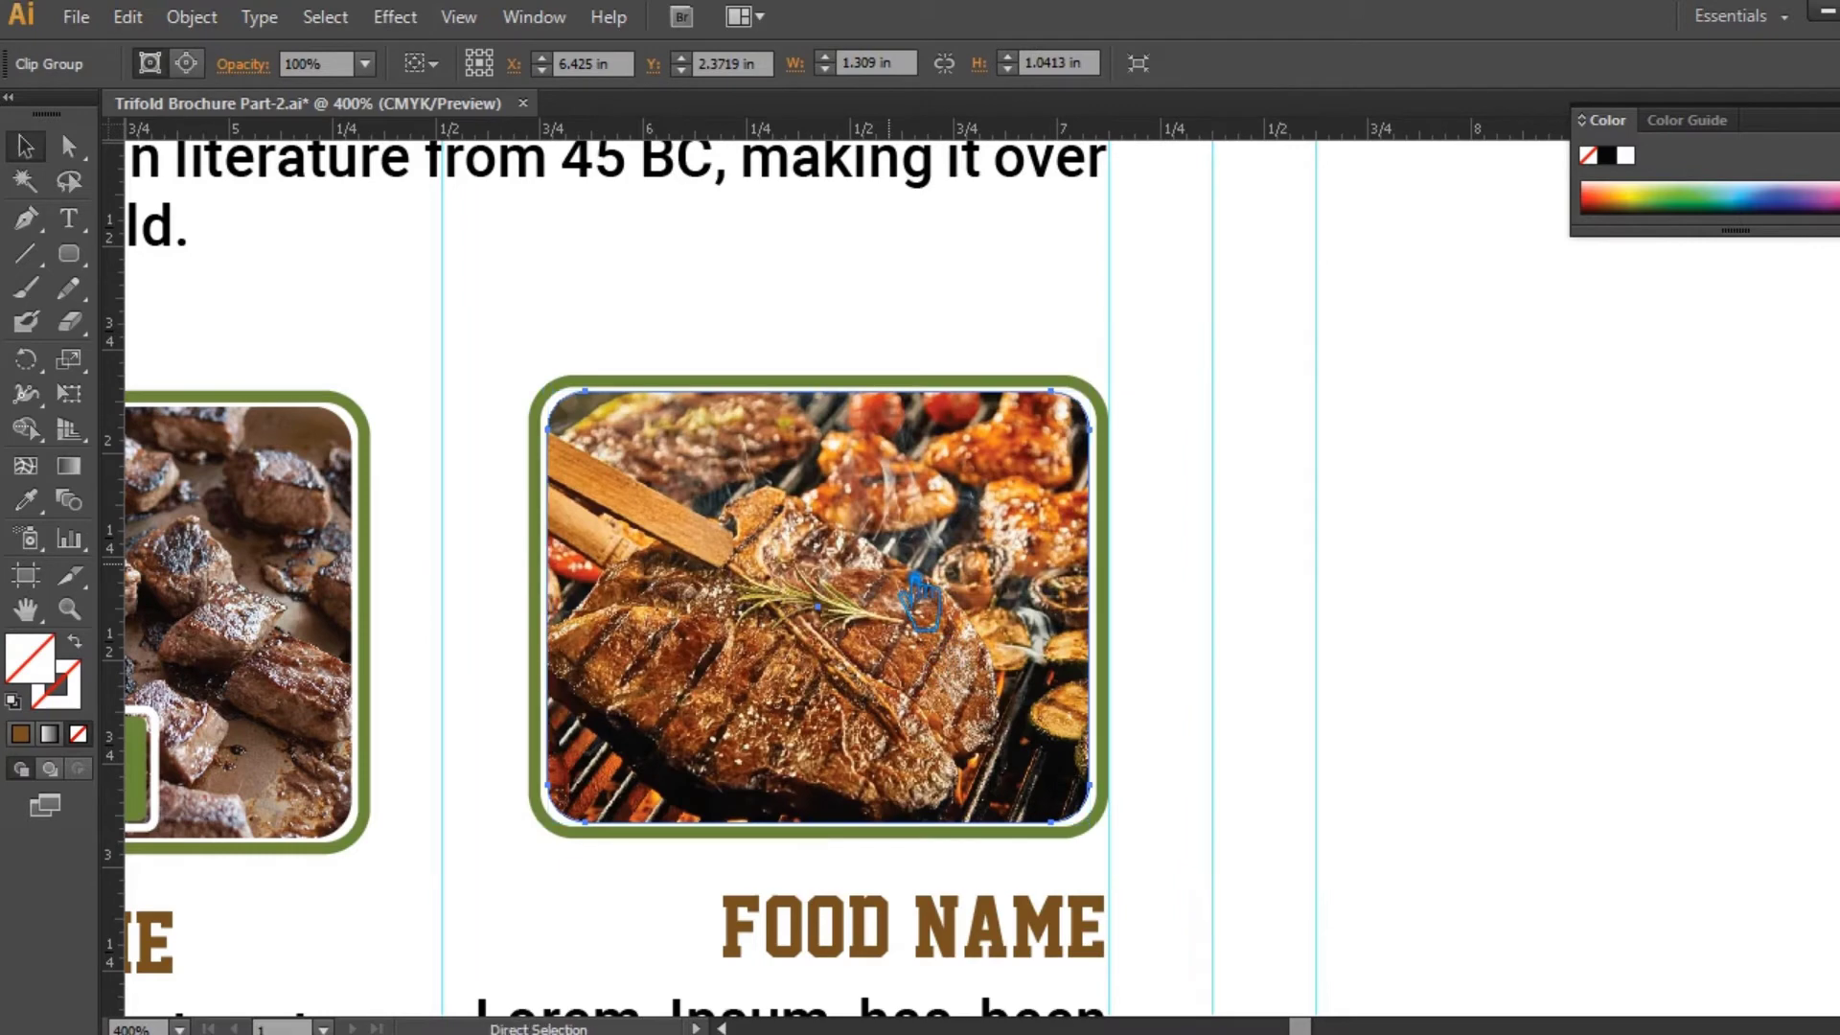
key("ctrl+bracketleft")
left_click(1235, 567)
key("space")
left_click_drag(1235, 570, 1646, 494)
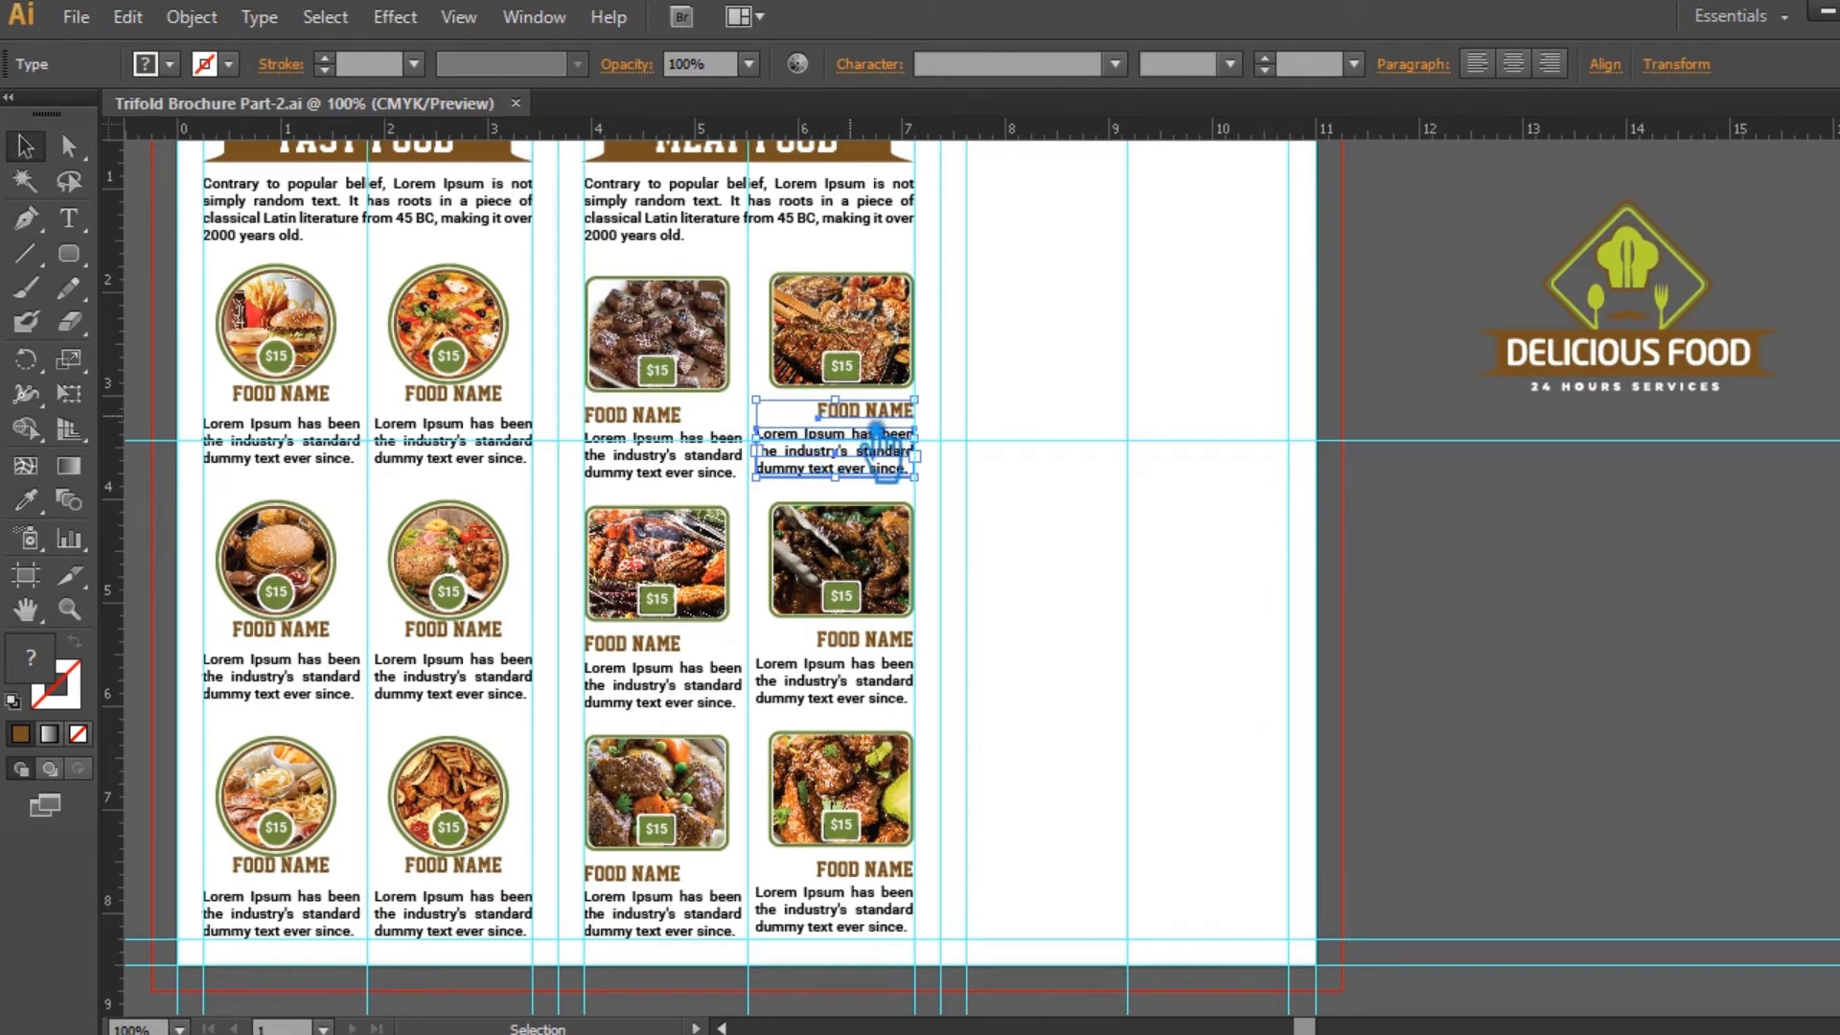
- Copy the steak photo entry with its food name and description into the empty third panel
left_click(979, 480)
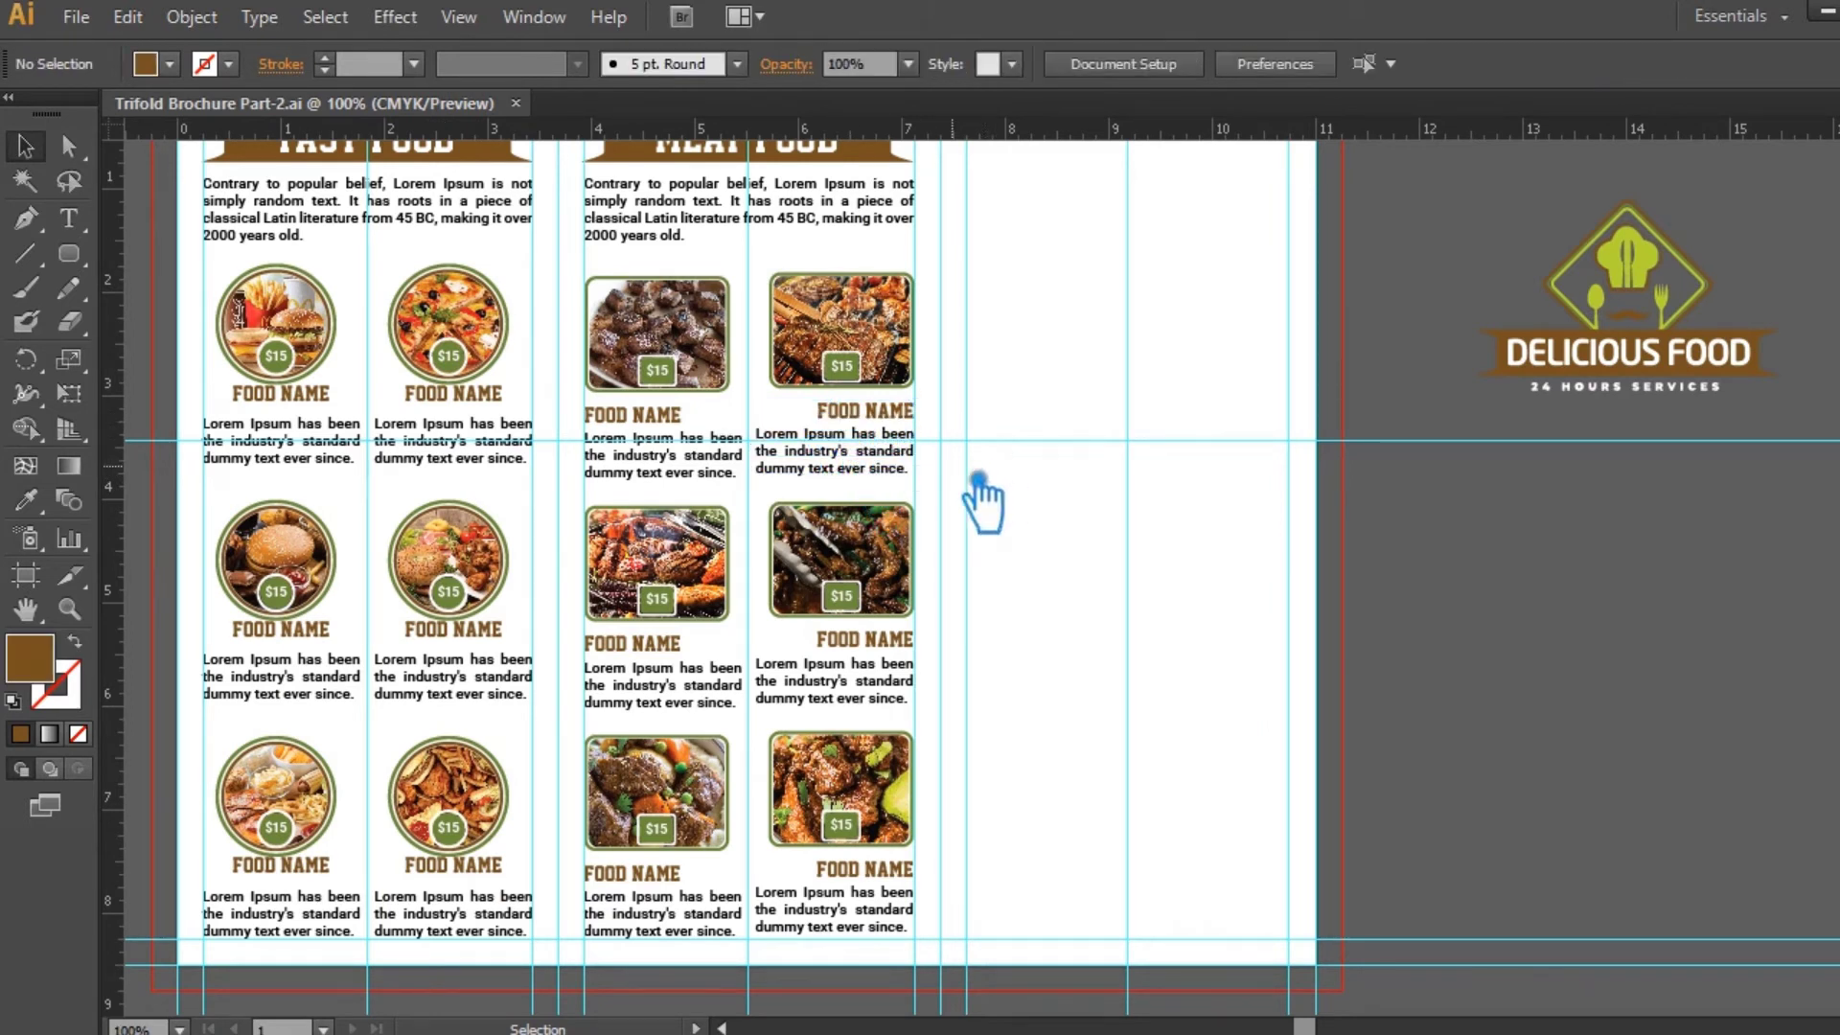
left_click_drag(803, 389, 1060, 356)
left_click(1213, 581)
left_click_drag(1132, 663, 1051, 763)
key("ctrl+=")
left_click_drag(1215, 417, 1205, 634)
- Duplicate the MEAT FOOD banner and intro paragraph to the top of the third panel
left_click(393, 412)
left_click(433, 516)
left_click(458, 578)
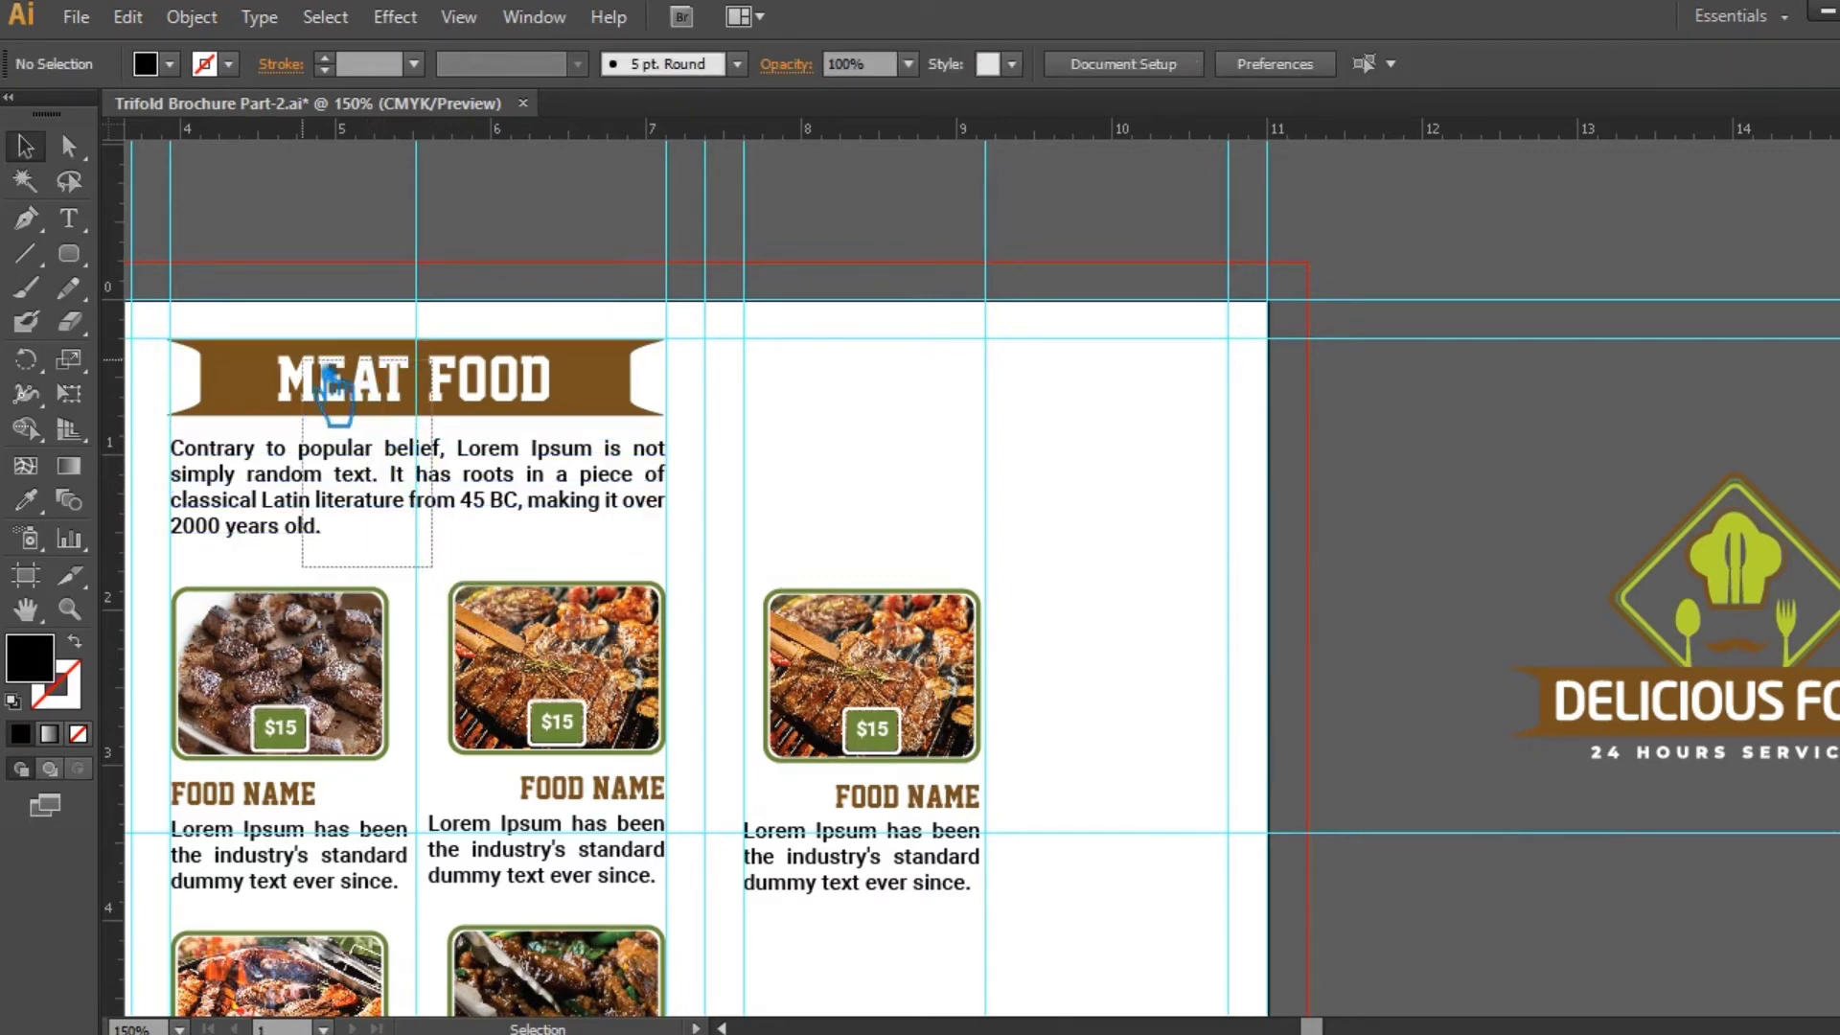
left_click_drag(331, 384, 330, 381)
left_click_drag(543, 408, 1107, 422)
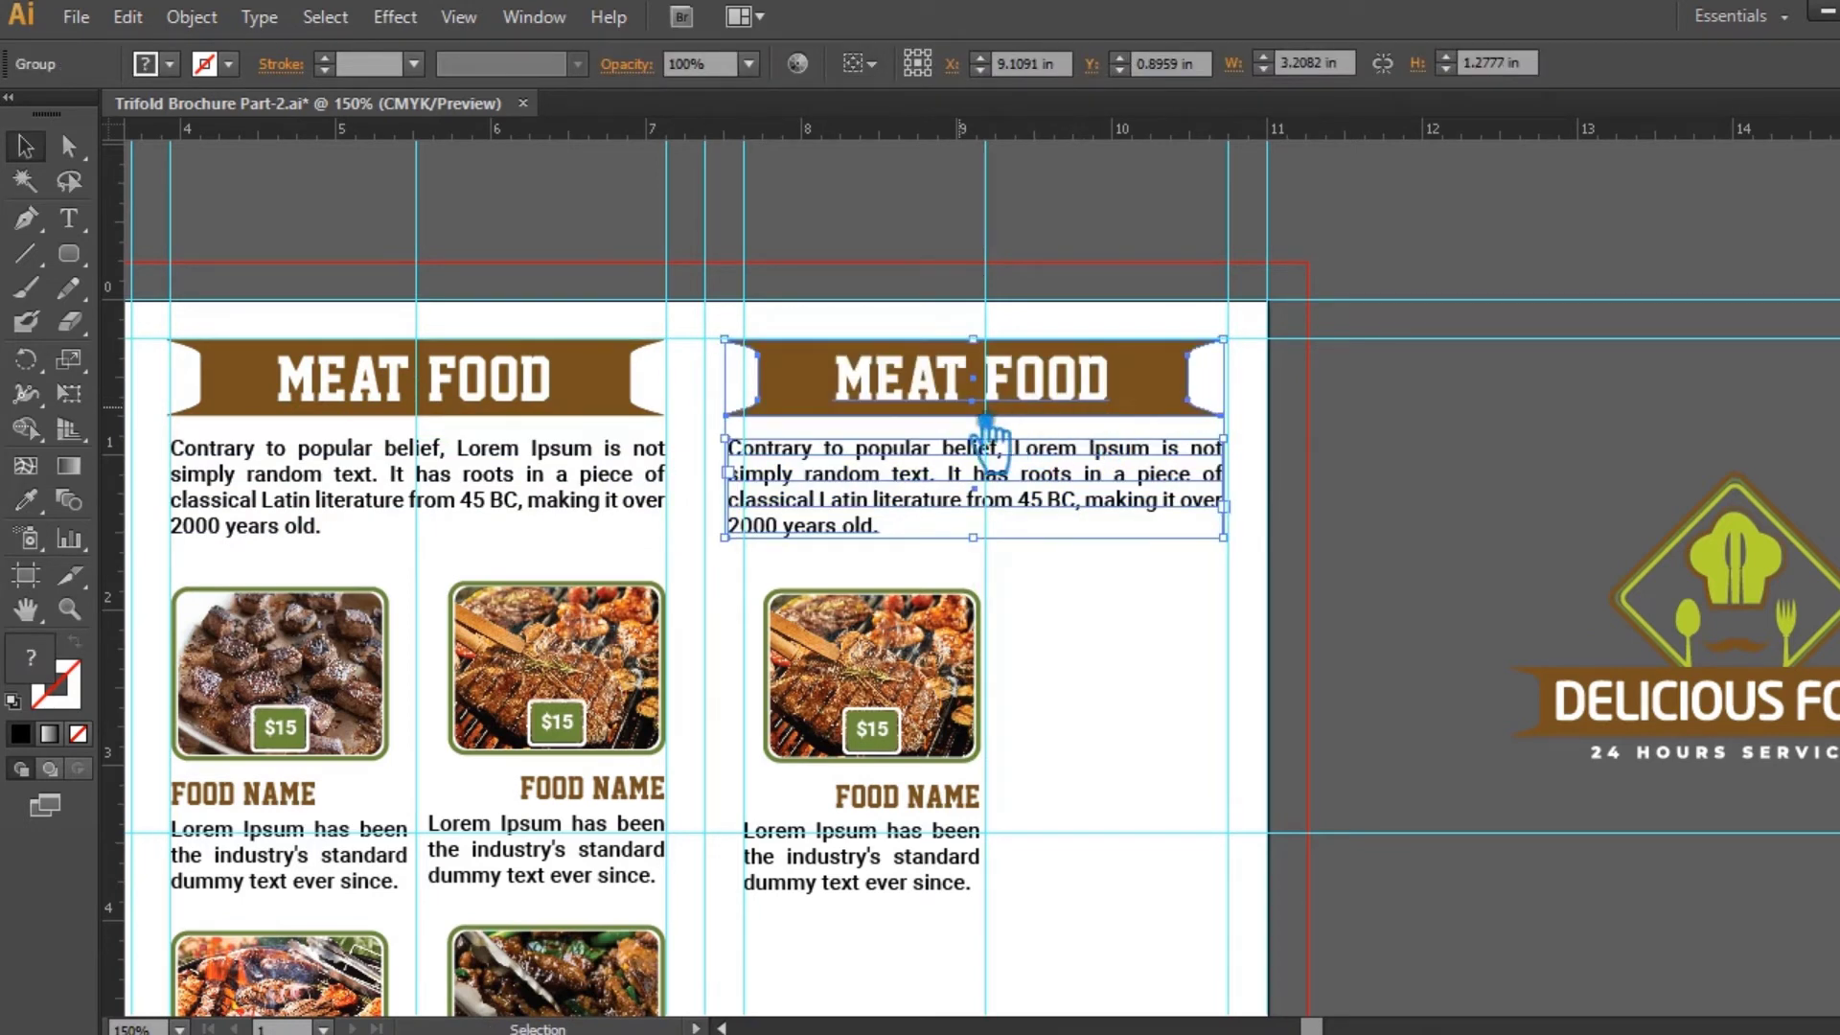
- Ungroup the copied banner and paragraph, and narrow the paragraph's text frame so its left edge meets the panel's margin guide
right_click(859, 374)
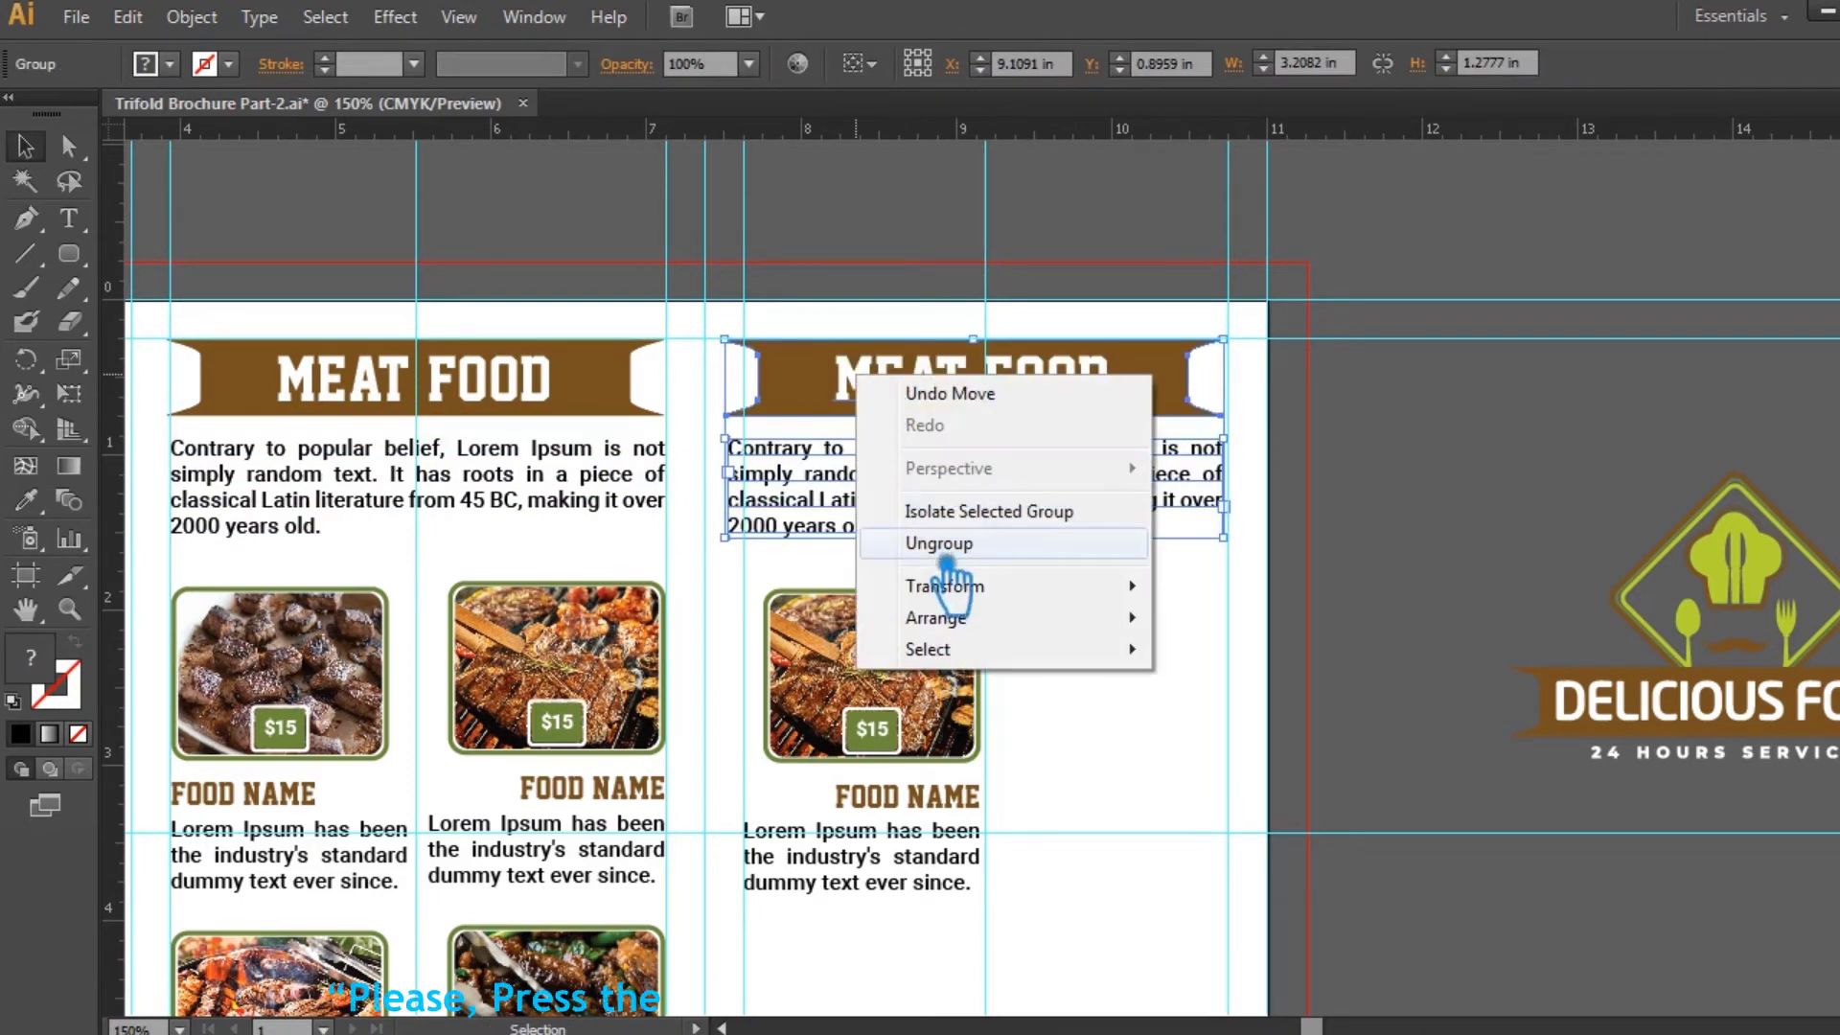
left_click(939, 543)
left_click(1372, 416)
left_click(905, 484)
left_click(71, 221)
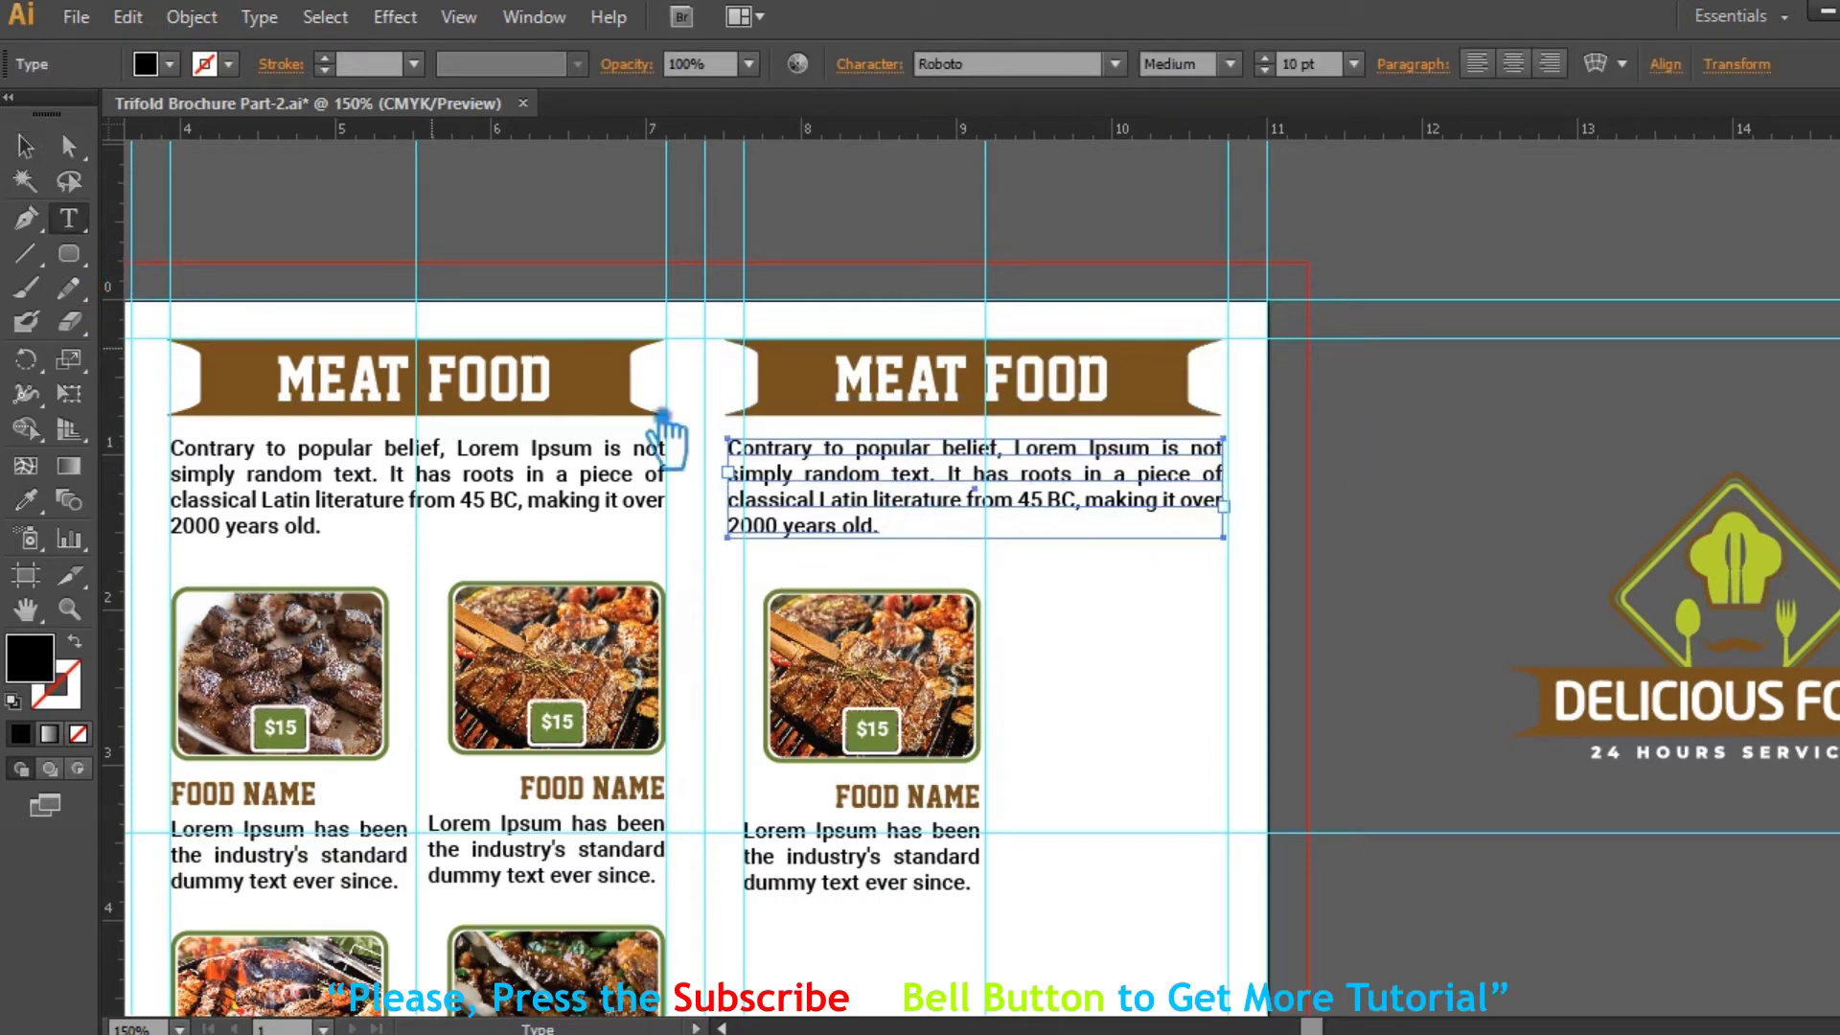
left_click(26, 147)
left_click_drag(727, 489, 744, 490)
left_click(1371, 460)
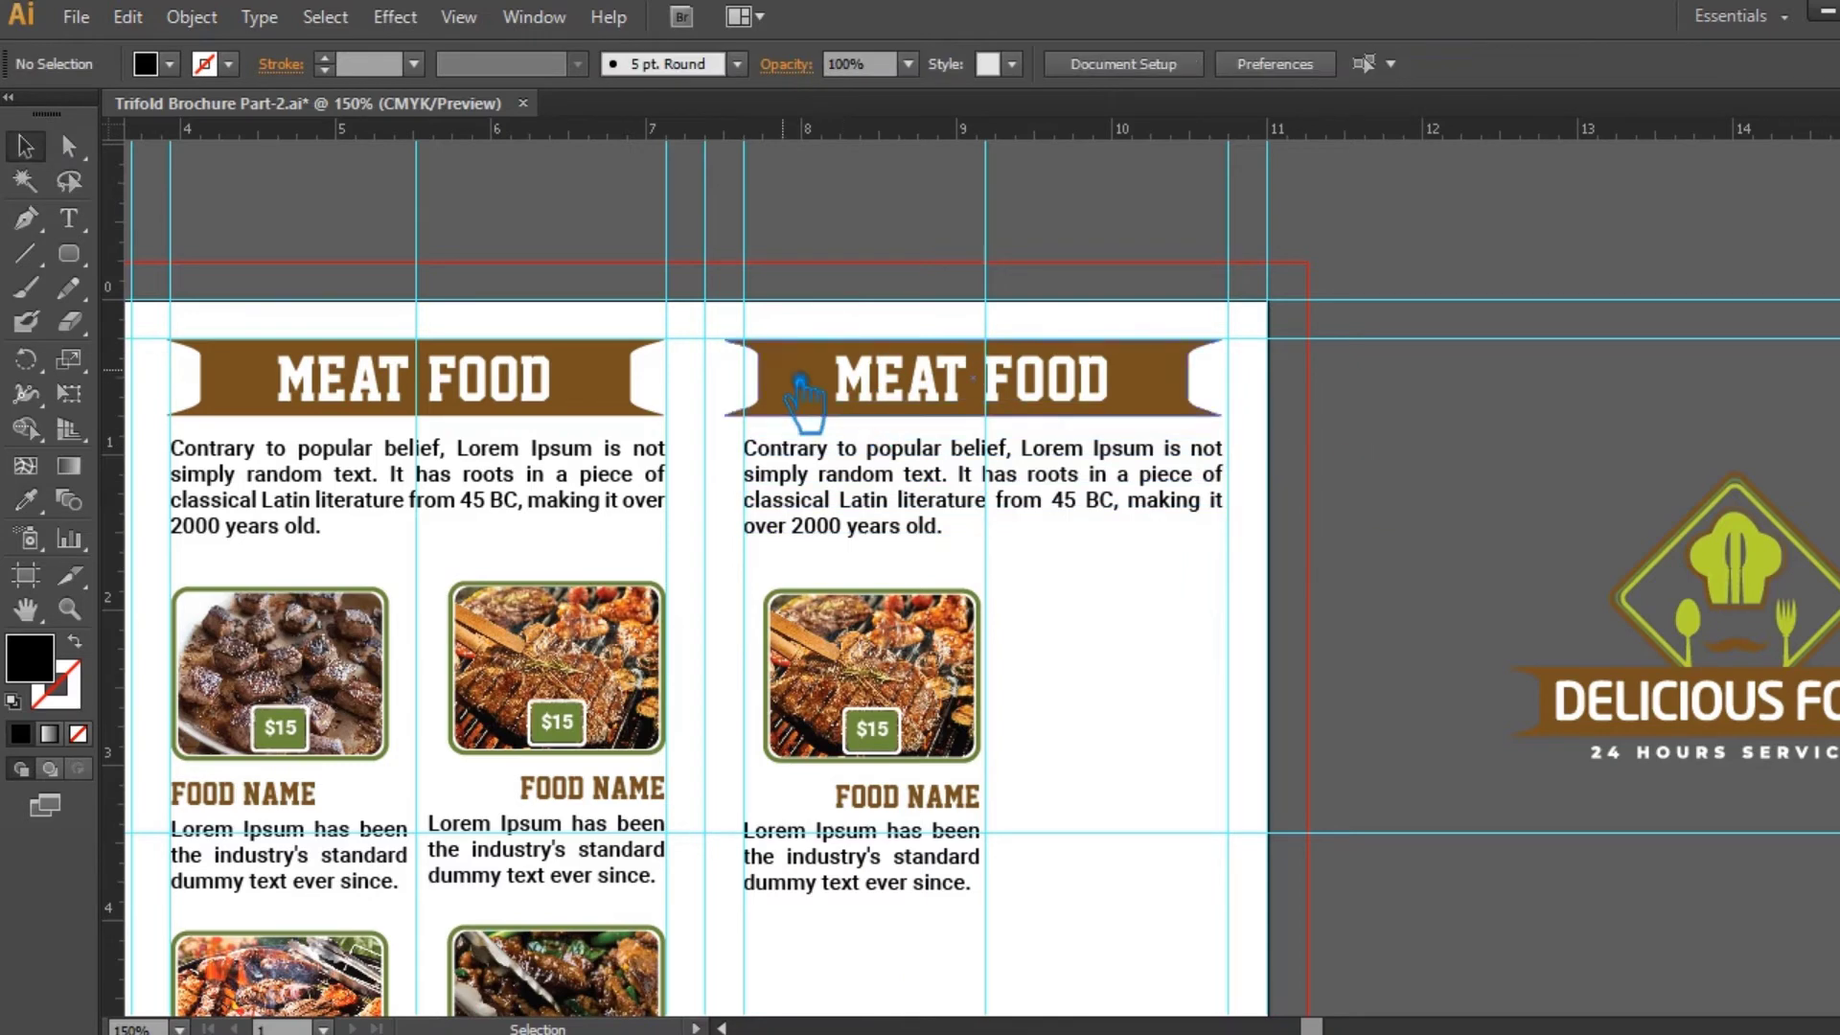
- Shrink the third panel's banner to about 3.09 in wide and nudge it right to about X 9.19 in
left_click(801, 388)
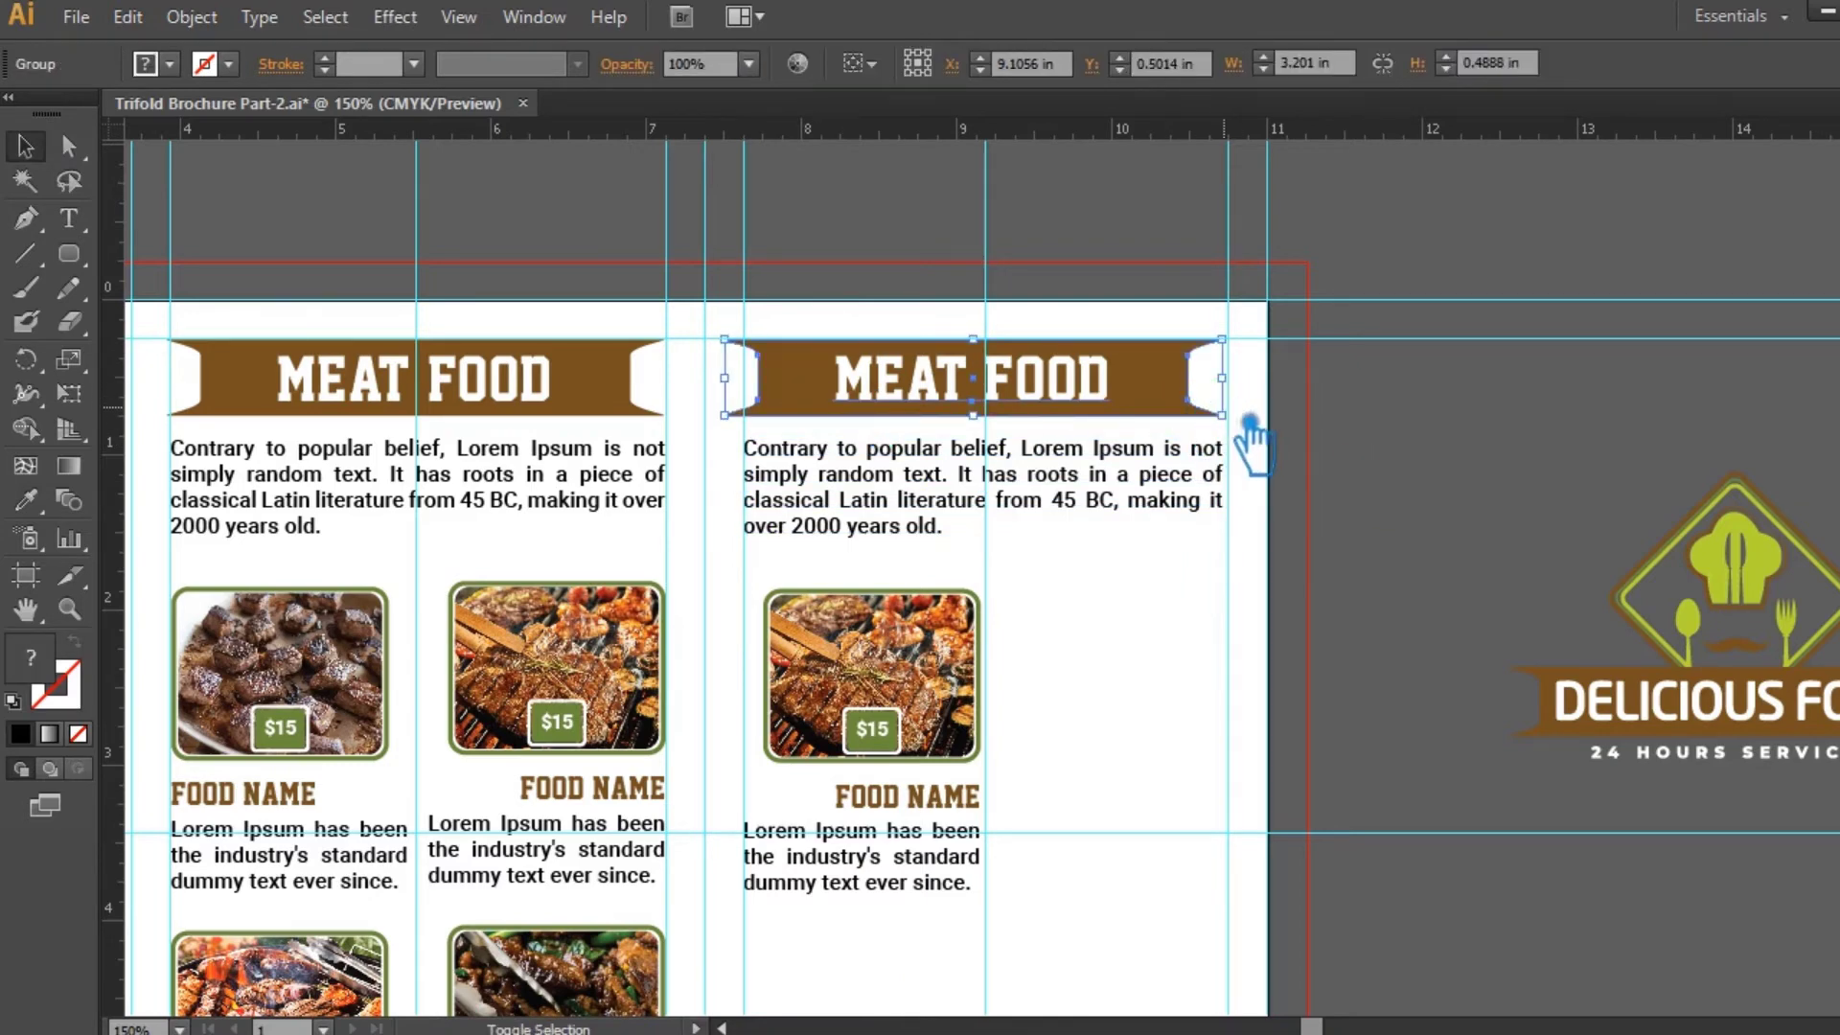
left_click_drag(1223, 415, 1213, 414)
key("ctrl+plus")
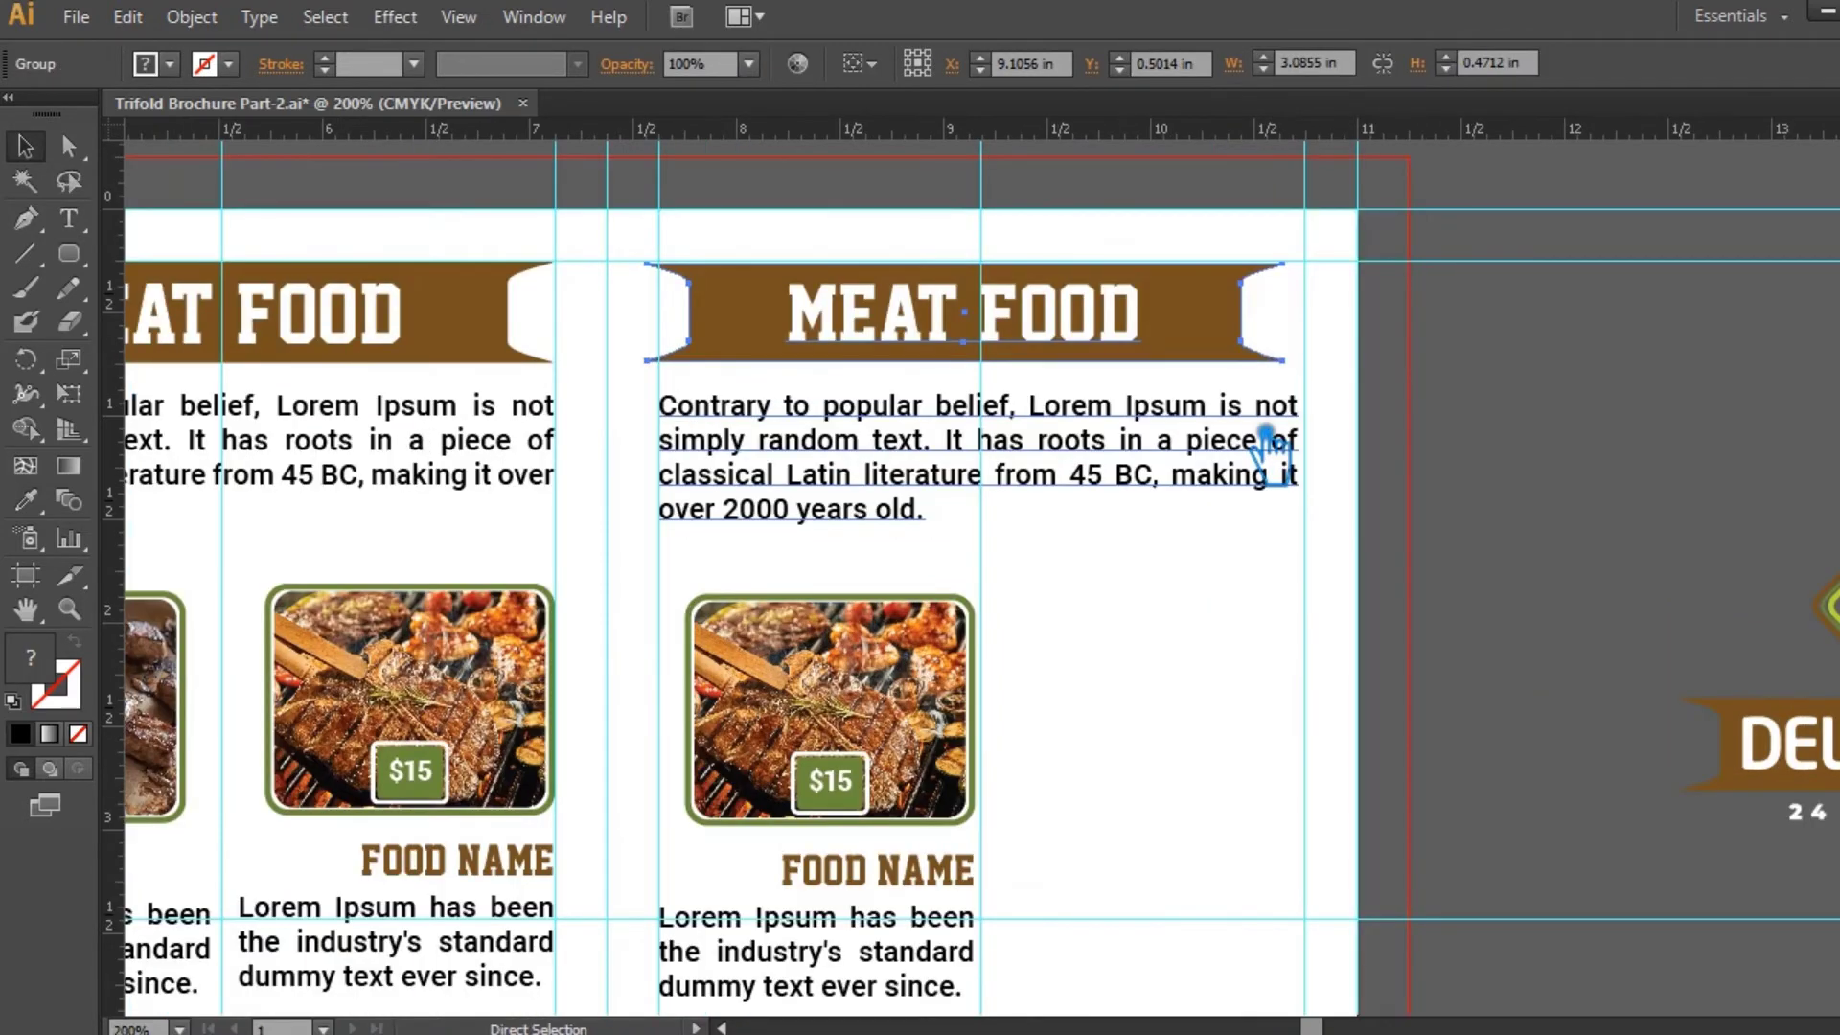
key("Right")
key("Right")
key("Right")
key("Right")
key("Right")
key("Right")
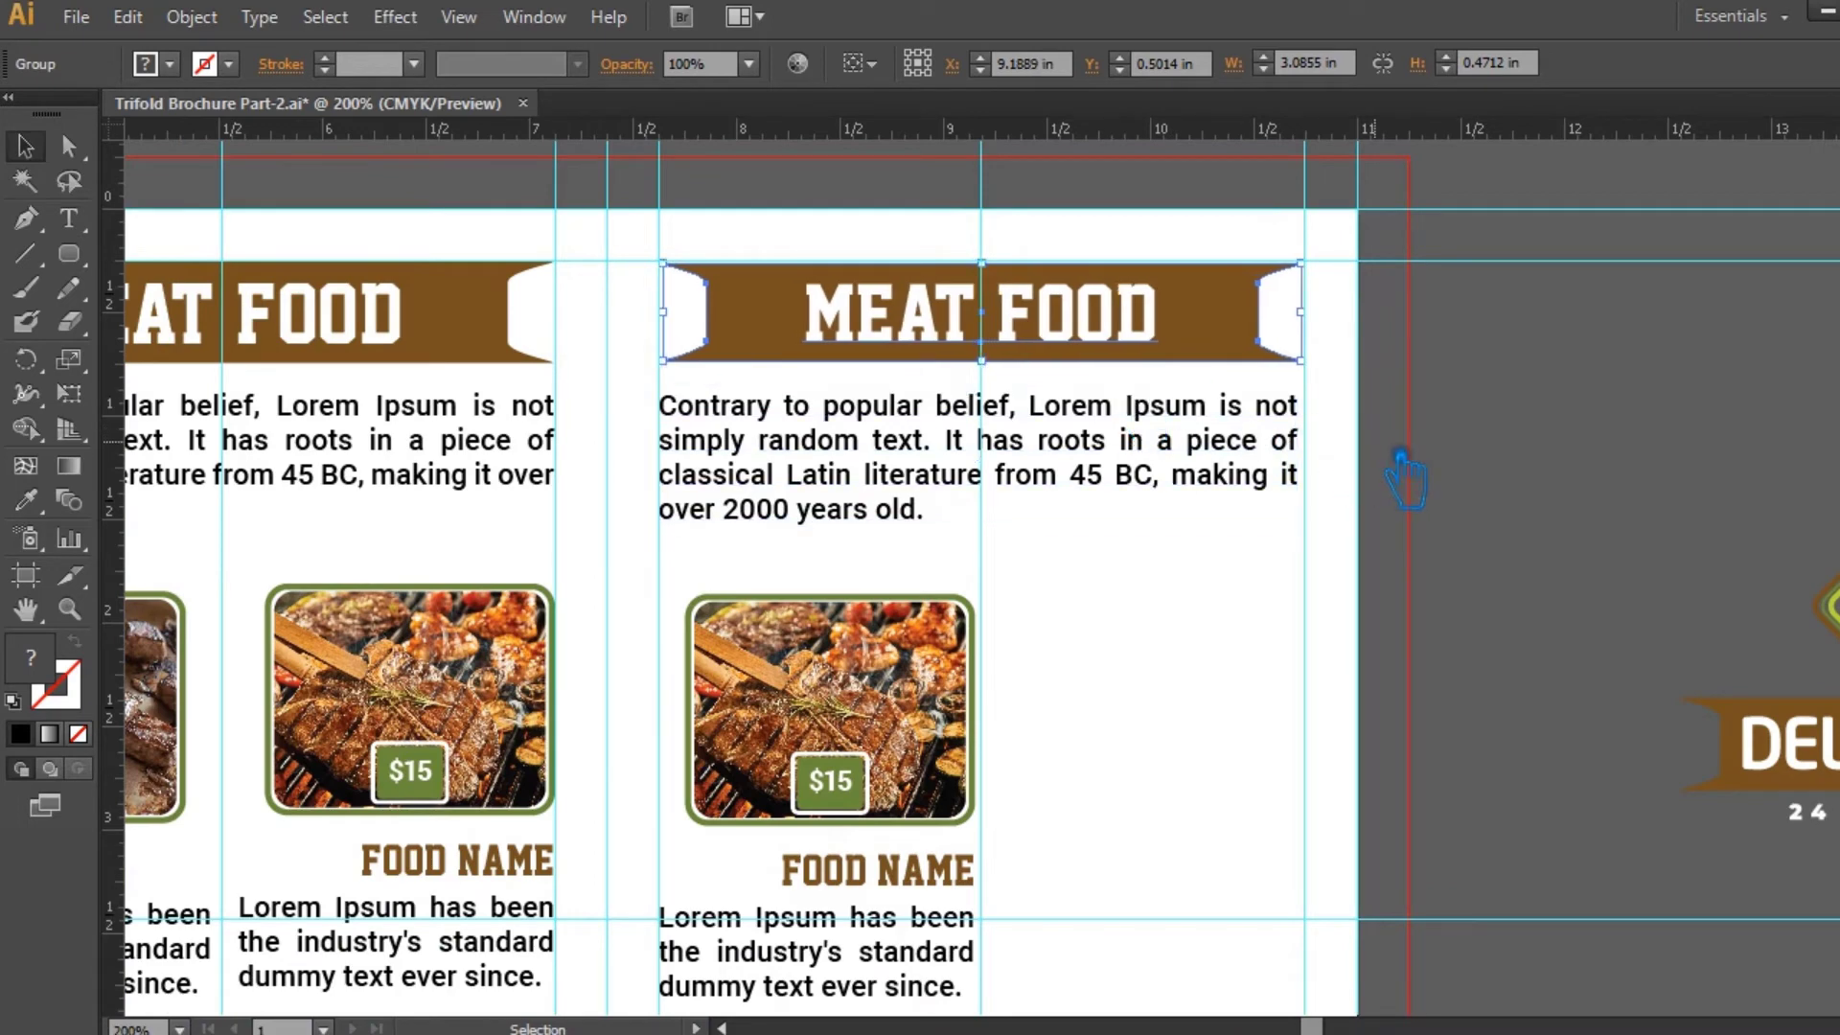
- Enlarge the third panel's banner to about 3.14 in wide and nudge it left to X 9.175 in
left_click_drag(1302, 361, 1292, 936)
key("ctrl+plus")
key("ctrl+plus")
left_click_drag(1586, 517, 1595, 514)
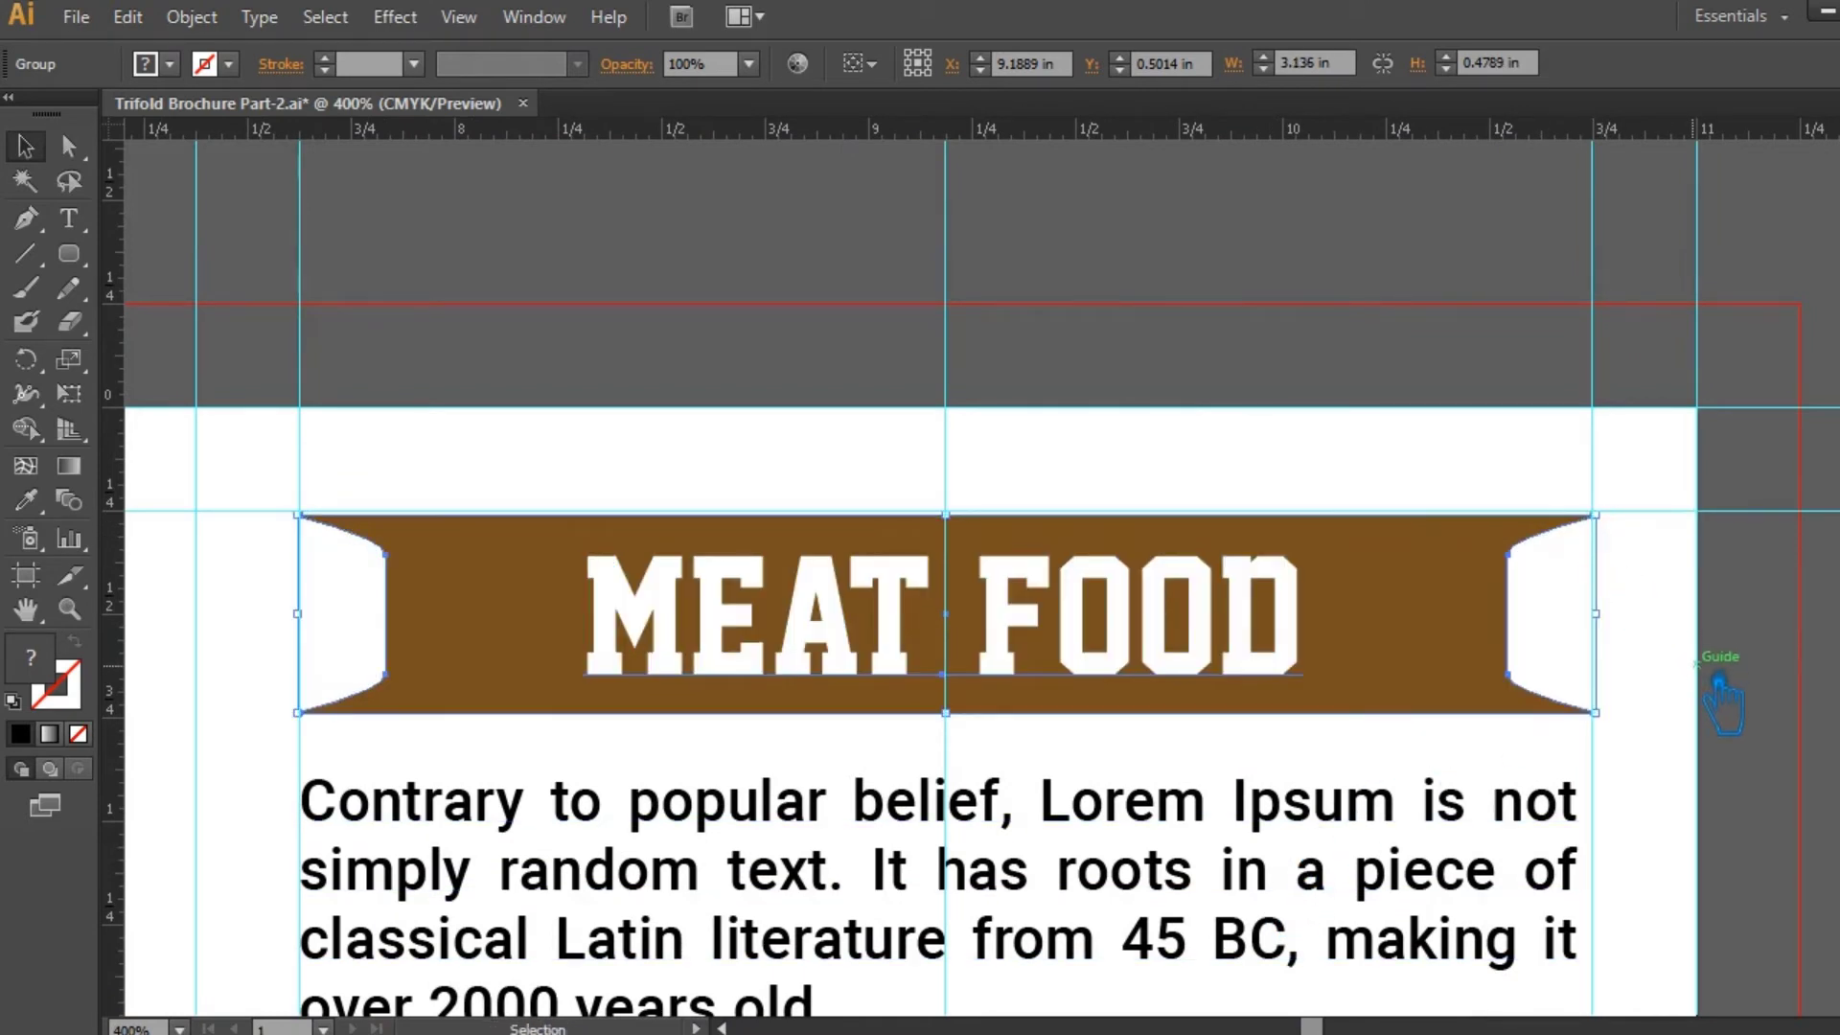
key("Left")
key("Up")
key("Down")
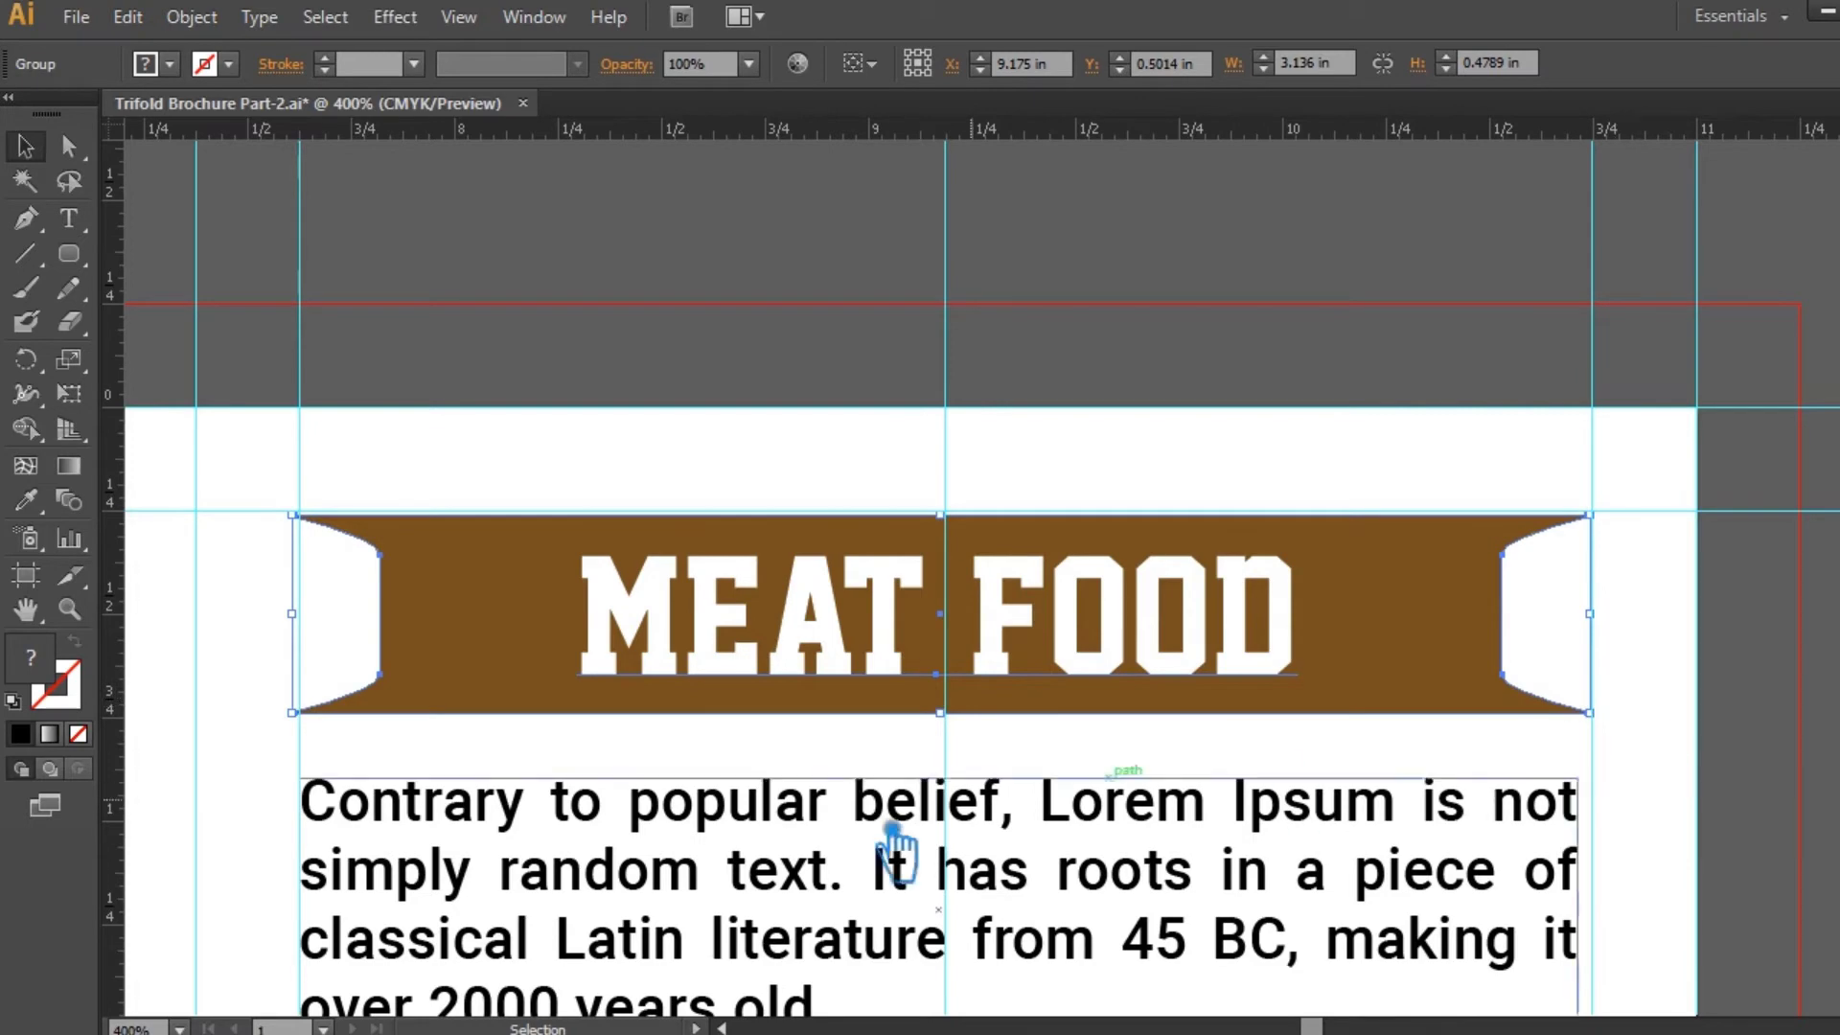
- Move the third panel's banner slightly right and up to about X 9.18 in, Y 0.49 in
key("ctrl+plus")
left_click_drag(1387, 671, 928, 661)
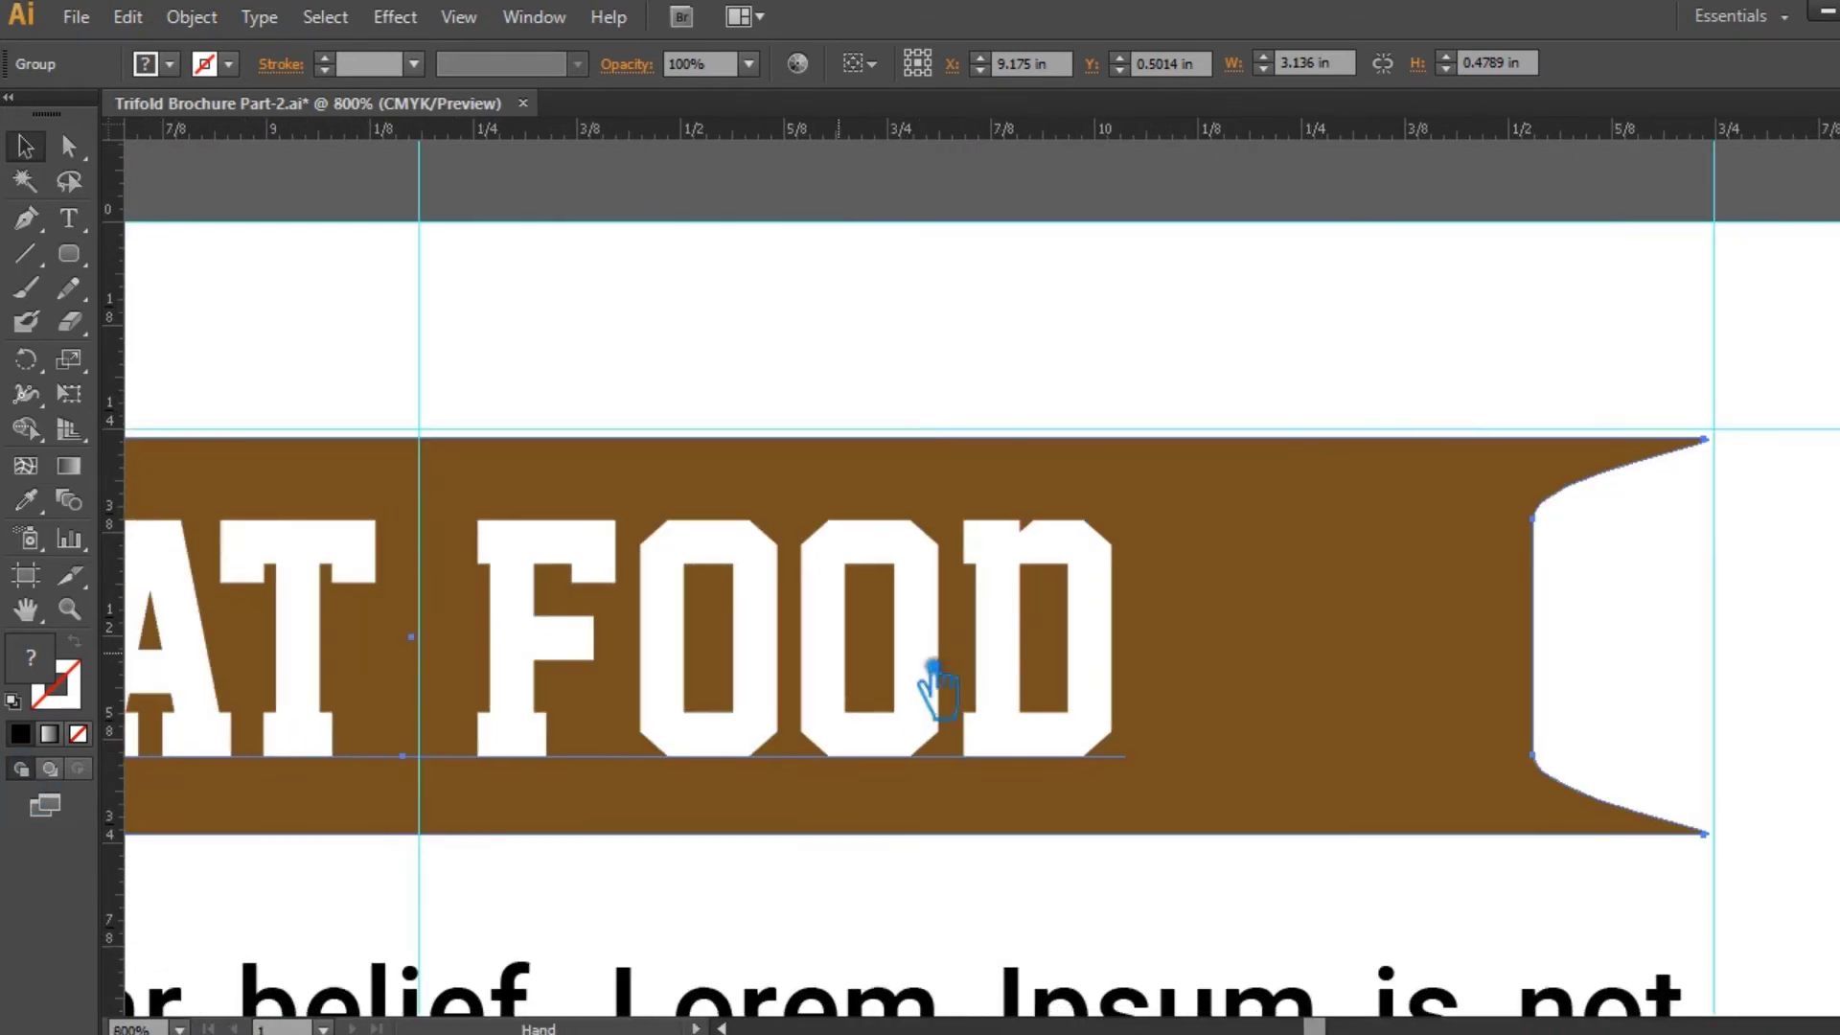
left_click_drag(1283, 719, 957, 727)
key("ctrl+shift+a")
left_click_drag(1109, 638, 1114, 629)
left_click_drag(538, 653, 1629, 611)
left_click_drag(130, 668, 710, 643)
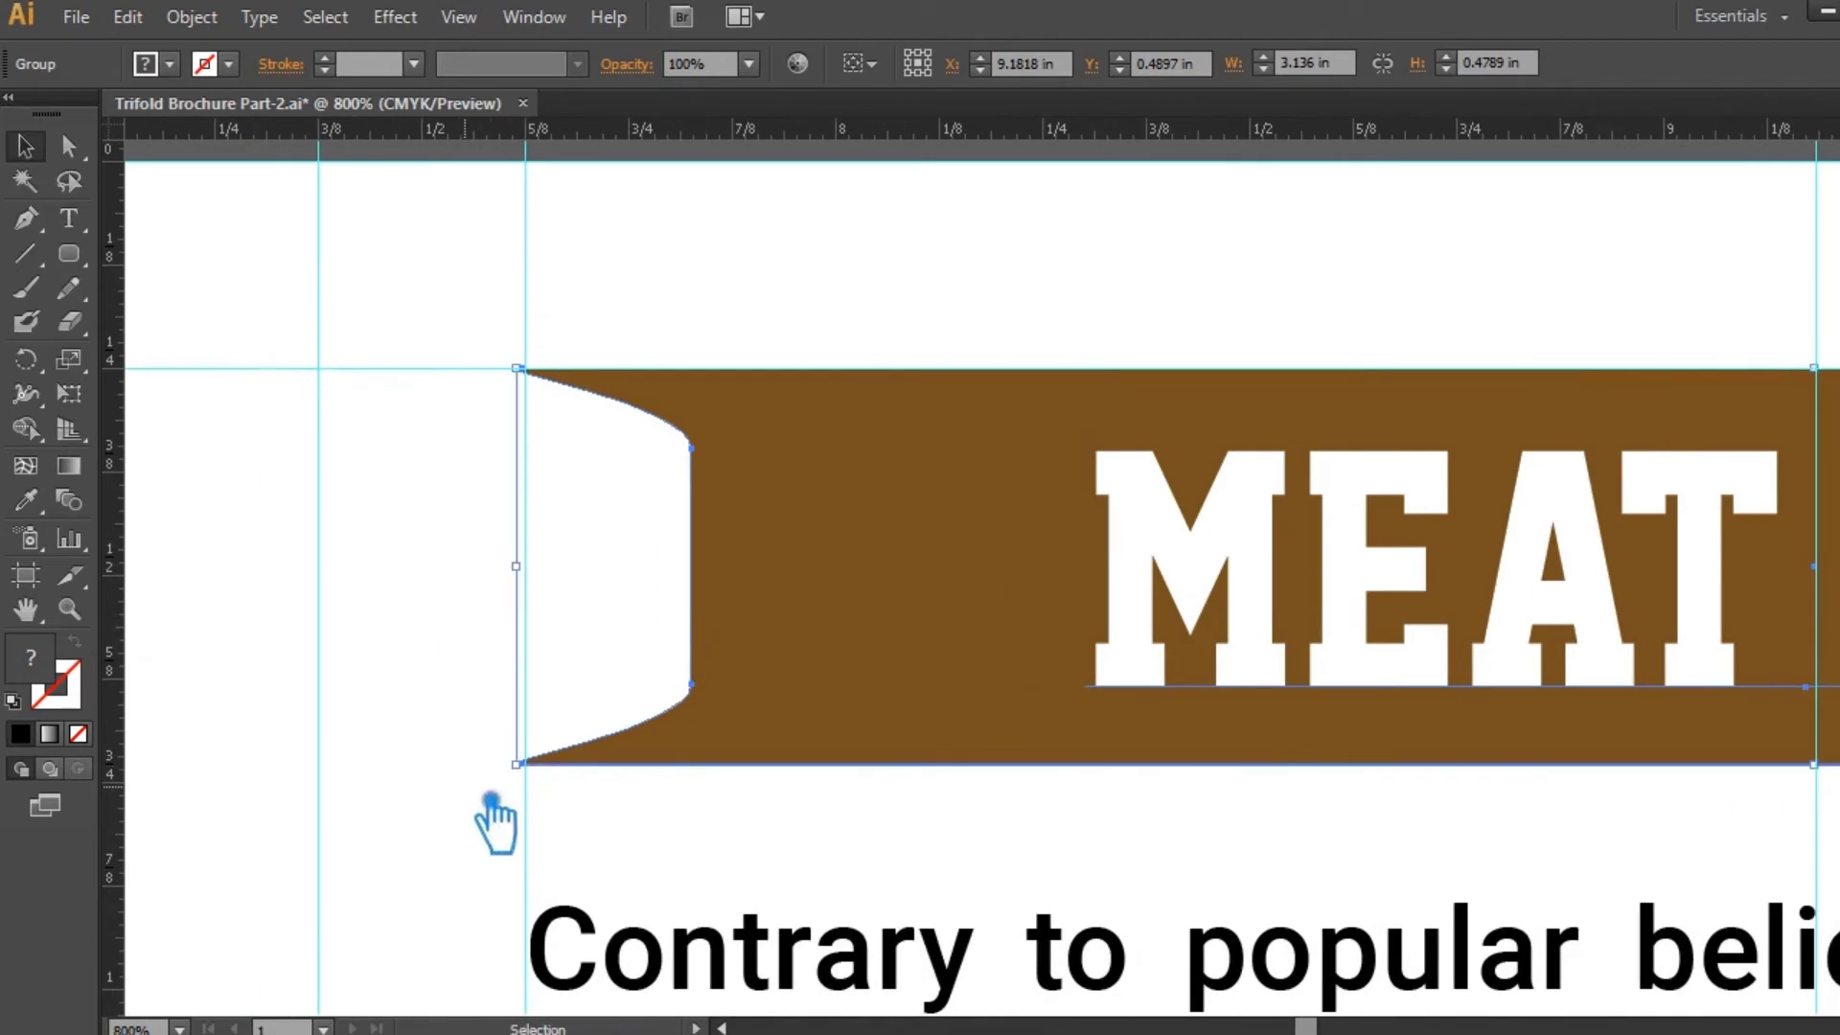
- Shrink the third panel's banner to about 3.12 in wide and fit its lower-left tip to the margin guide
left_click_drag(492, 805, 658, 751)
key("ctrl+plus")
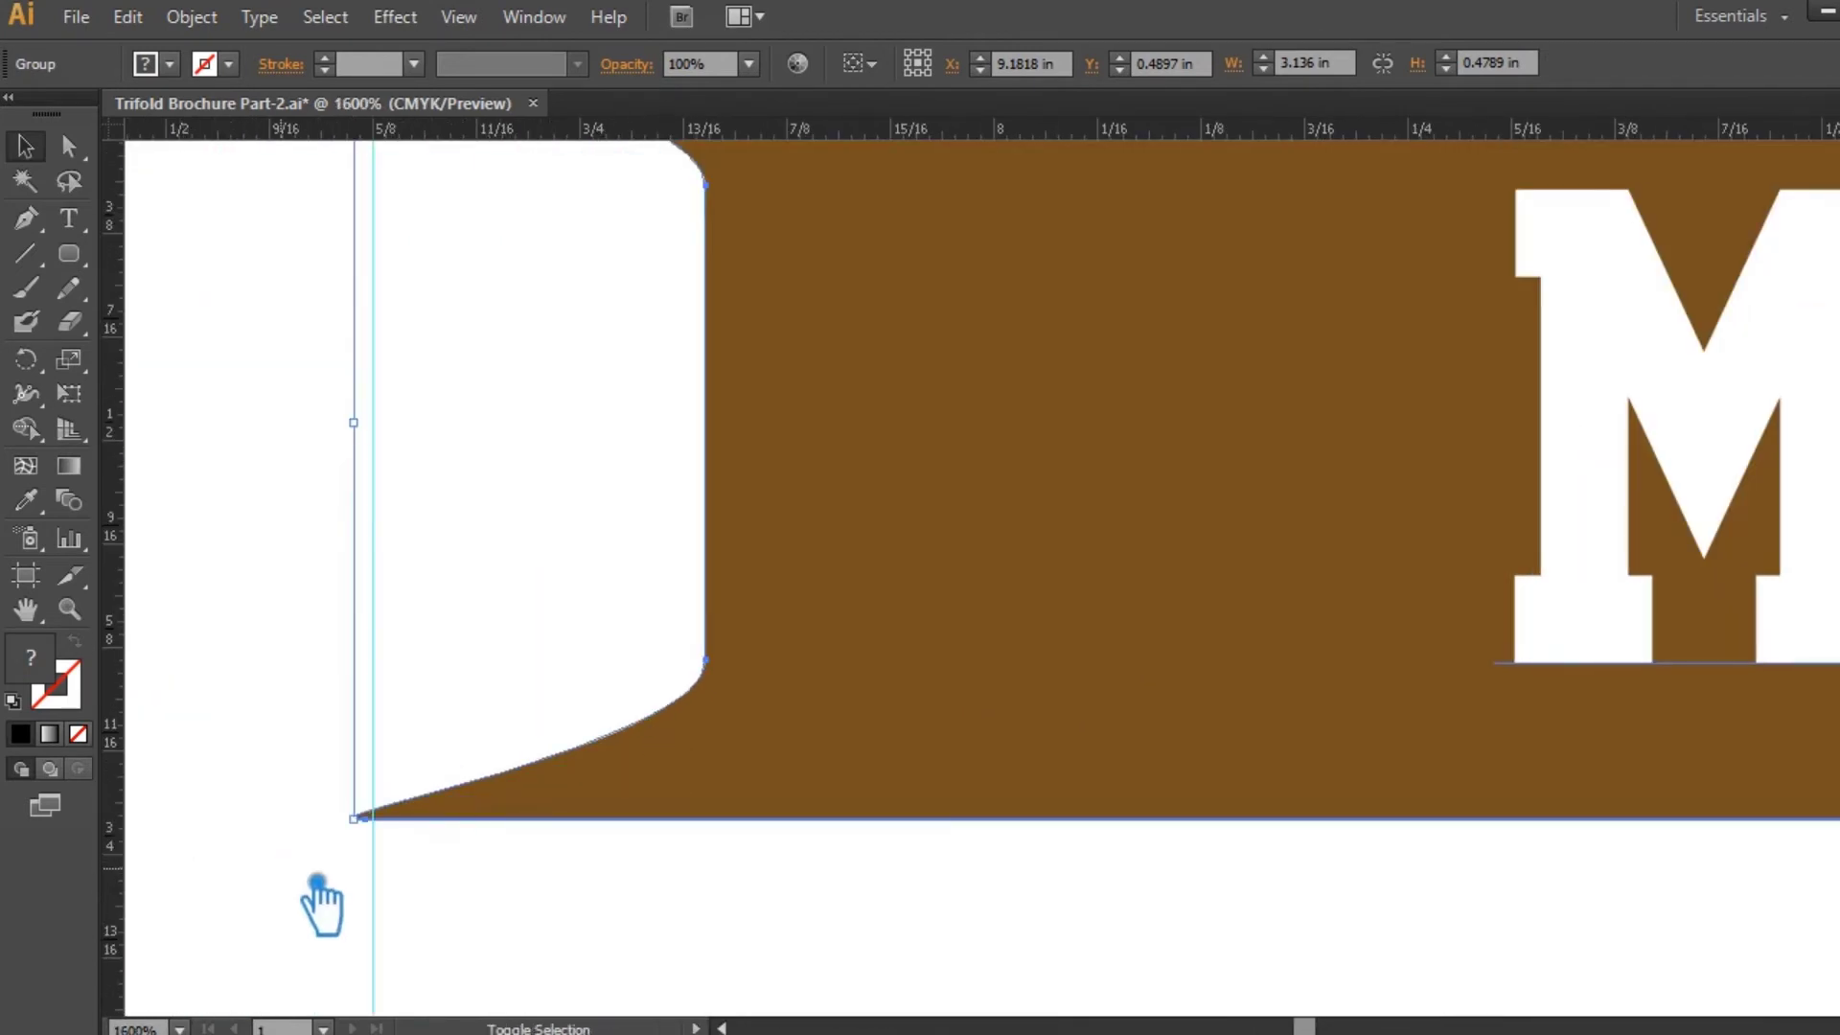
left_click_drag(356, 822, 1102, 776)
key("ctrl+plus")
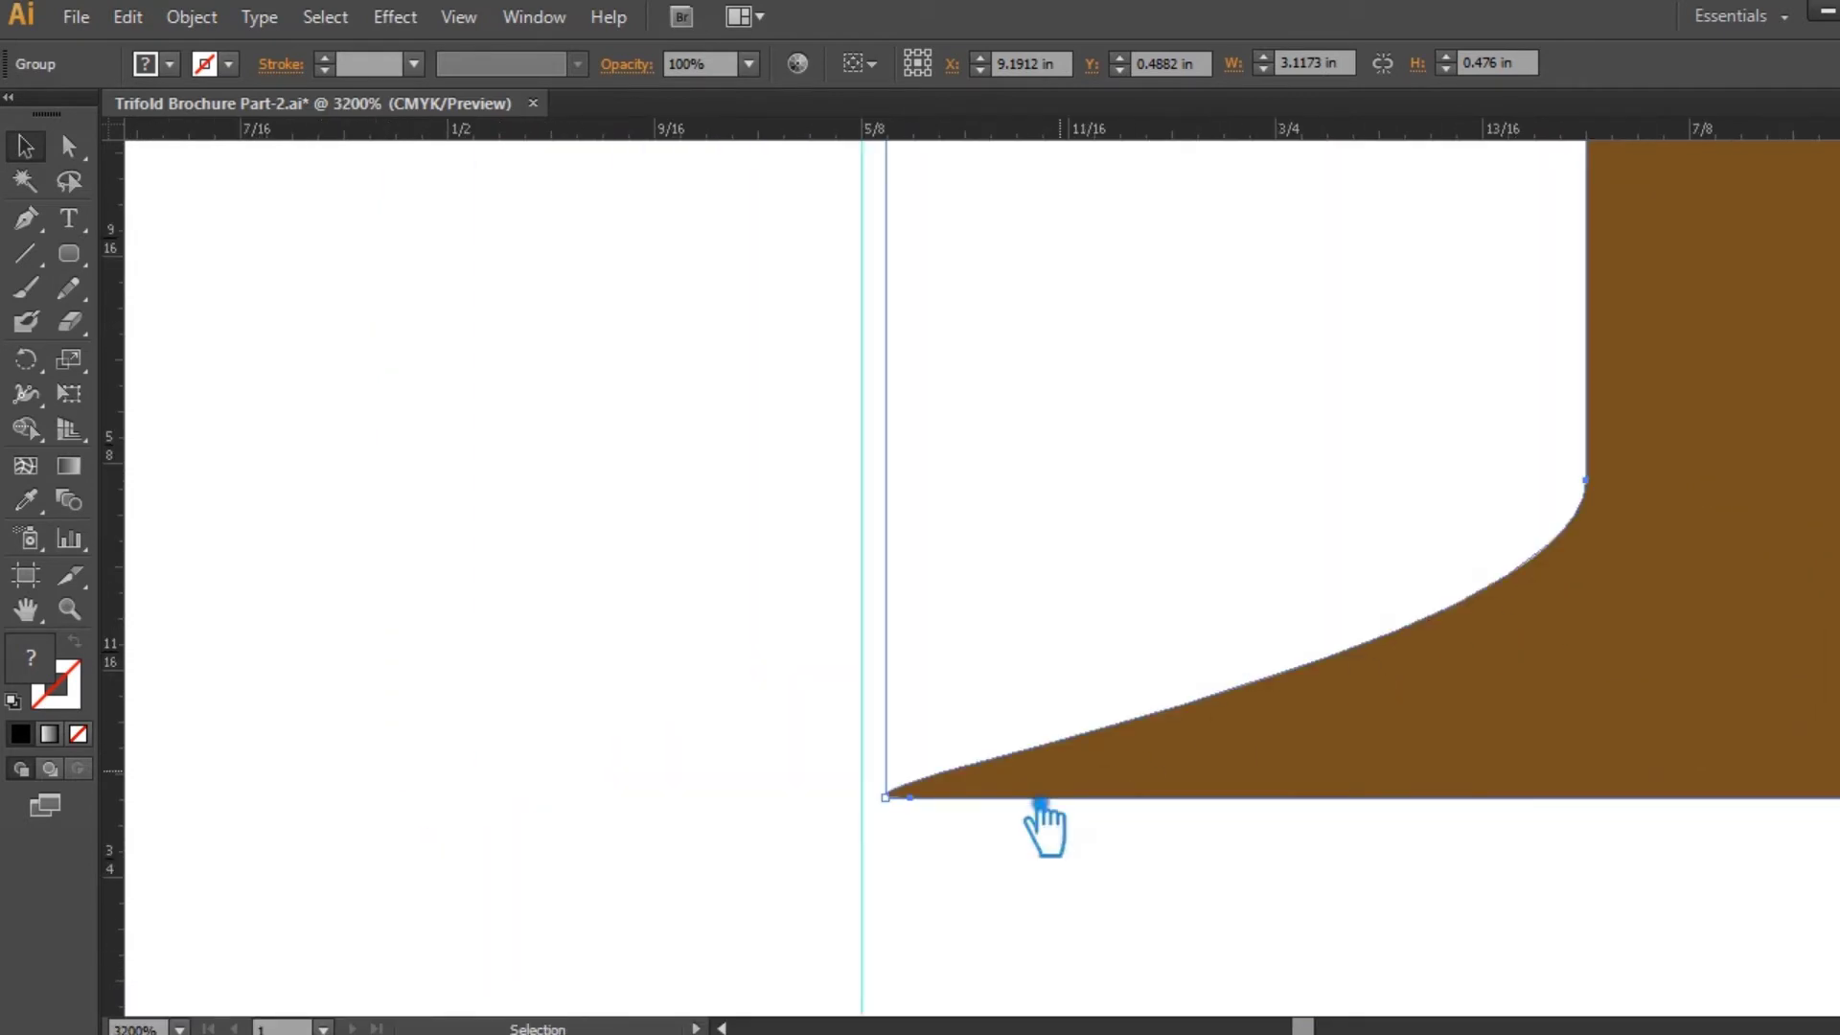
left_click_drag(913, 808, 1126, 450)
key("ctrl+plus")
left_click_drag(1001, 632, 976, 635)
left_click(778, 675)
- Match the third panel's heading text to the second panel's MEAT FOOD heading style with the Eyedropper
key("ctrl+minus")
key("ctrl+minus")
key("ctrl+minus")
key("ctrl+minus")
key("ctrl+minus")
key("ctrl+minus")
key("ctrl+minus")
key("ctrl+minus")
key("ctrl+minus")
key("ctrl+minus")
key("ctrl+minus")
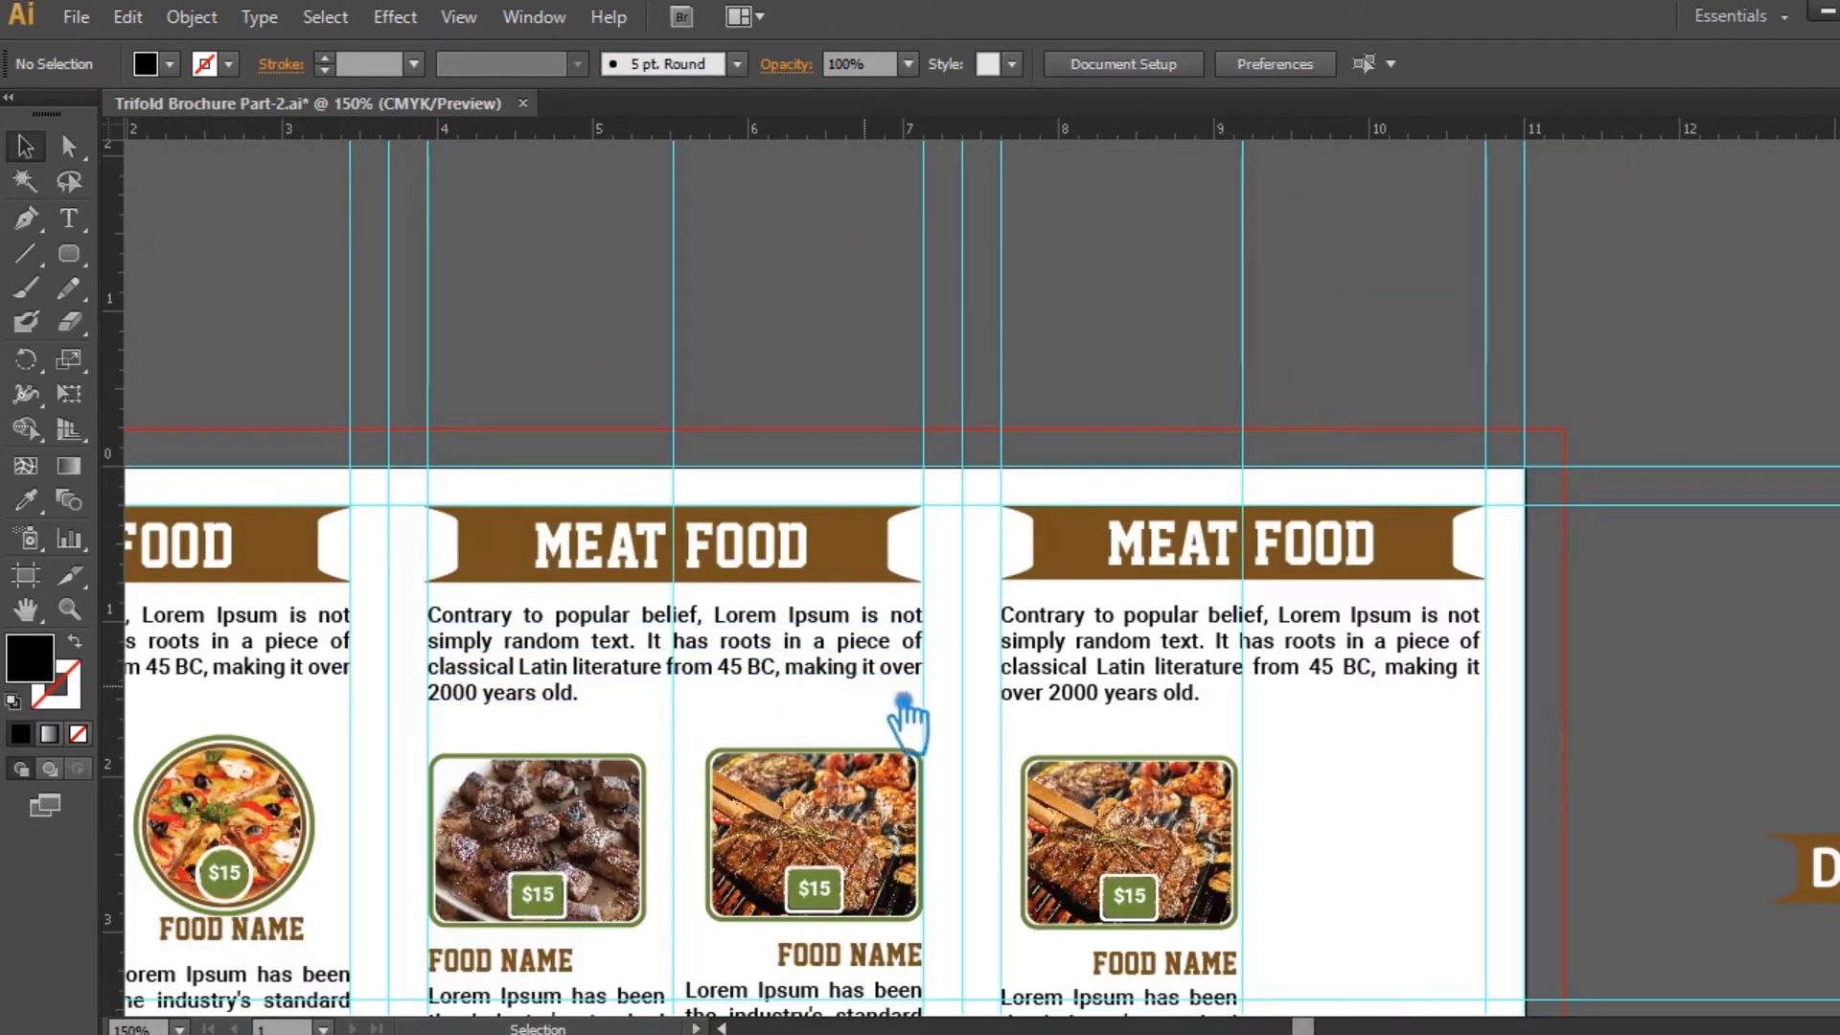
left_click(1220, 565)
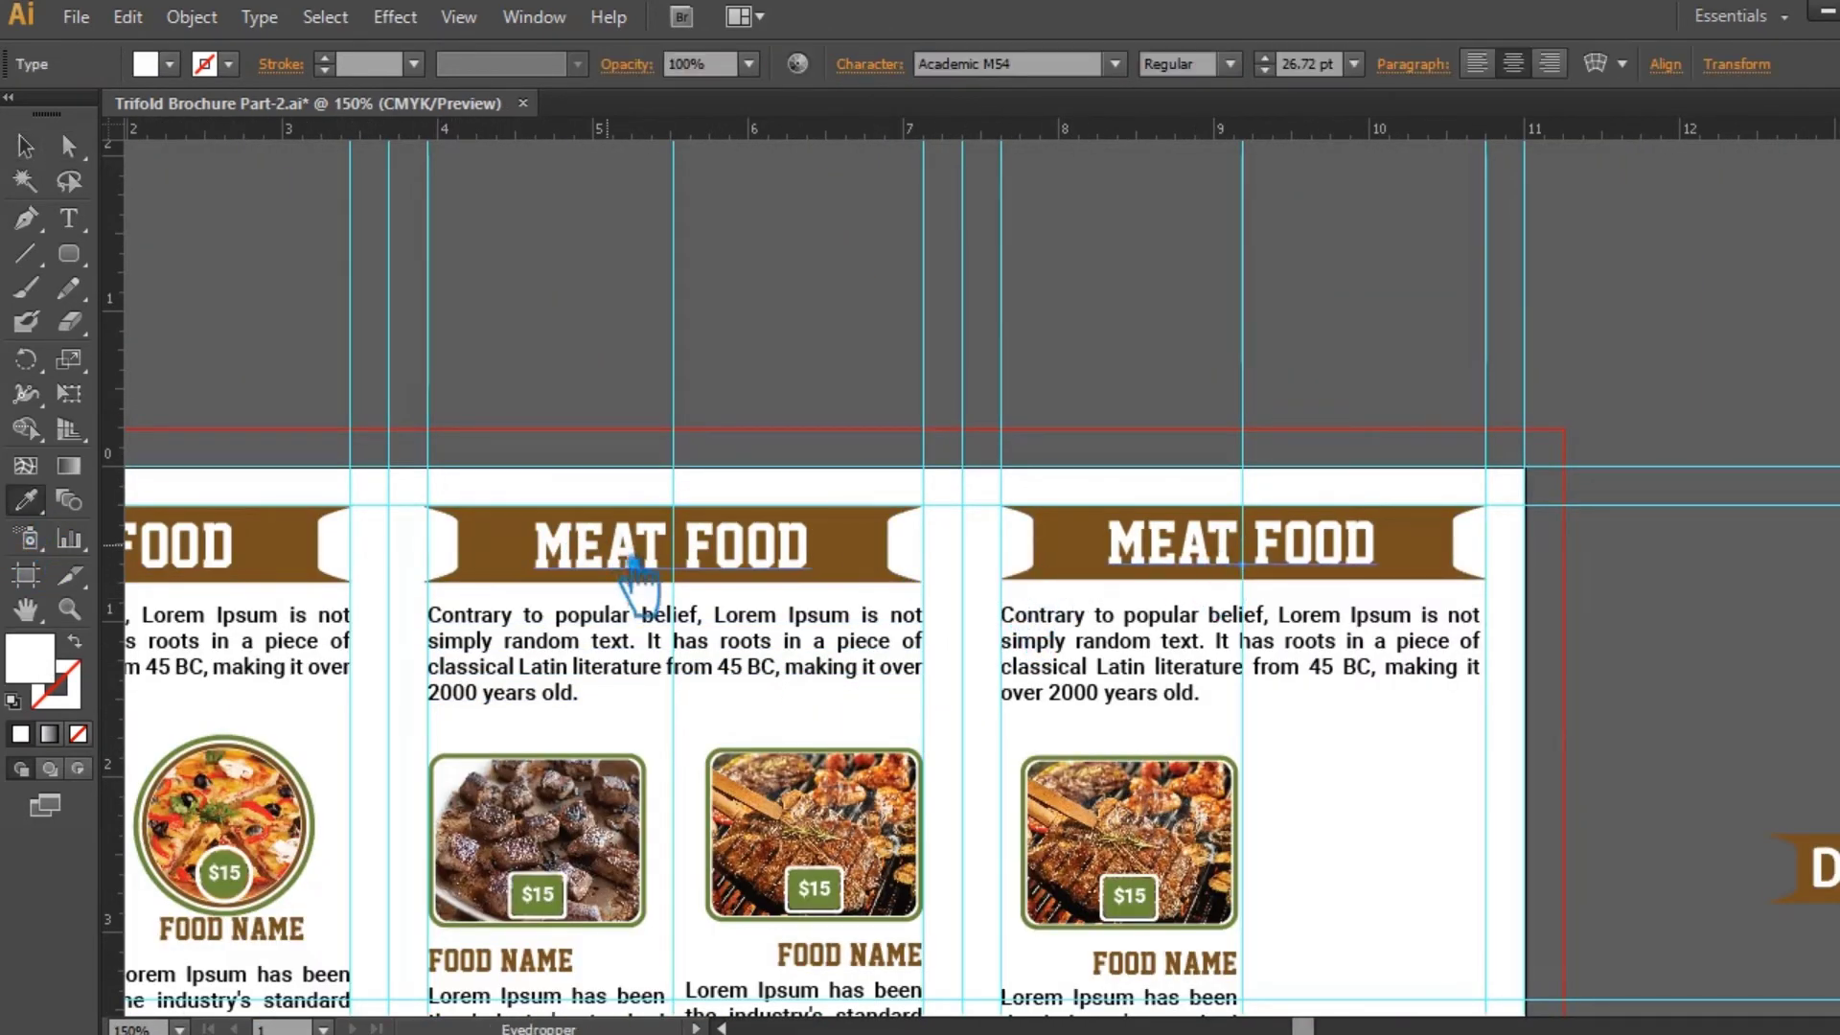
left_click(635, 567)
left_click(33, 148)
left_click(1644, 563)
- Replace the word MEAT in the third panel's heading with DRINKS
left_click_drag(1644, 705, 1351, 555)
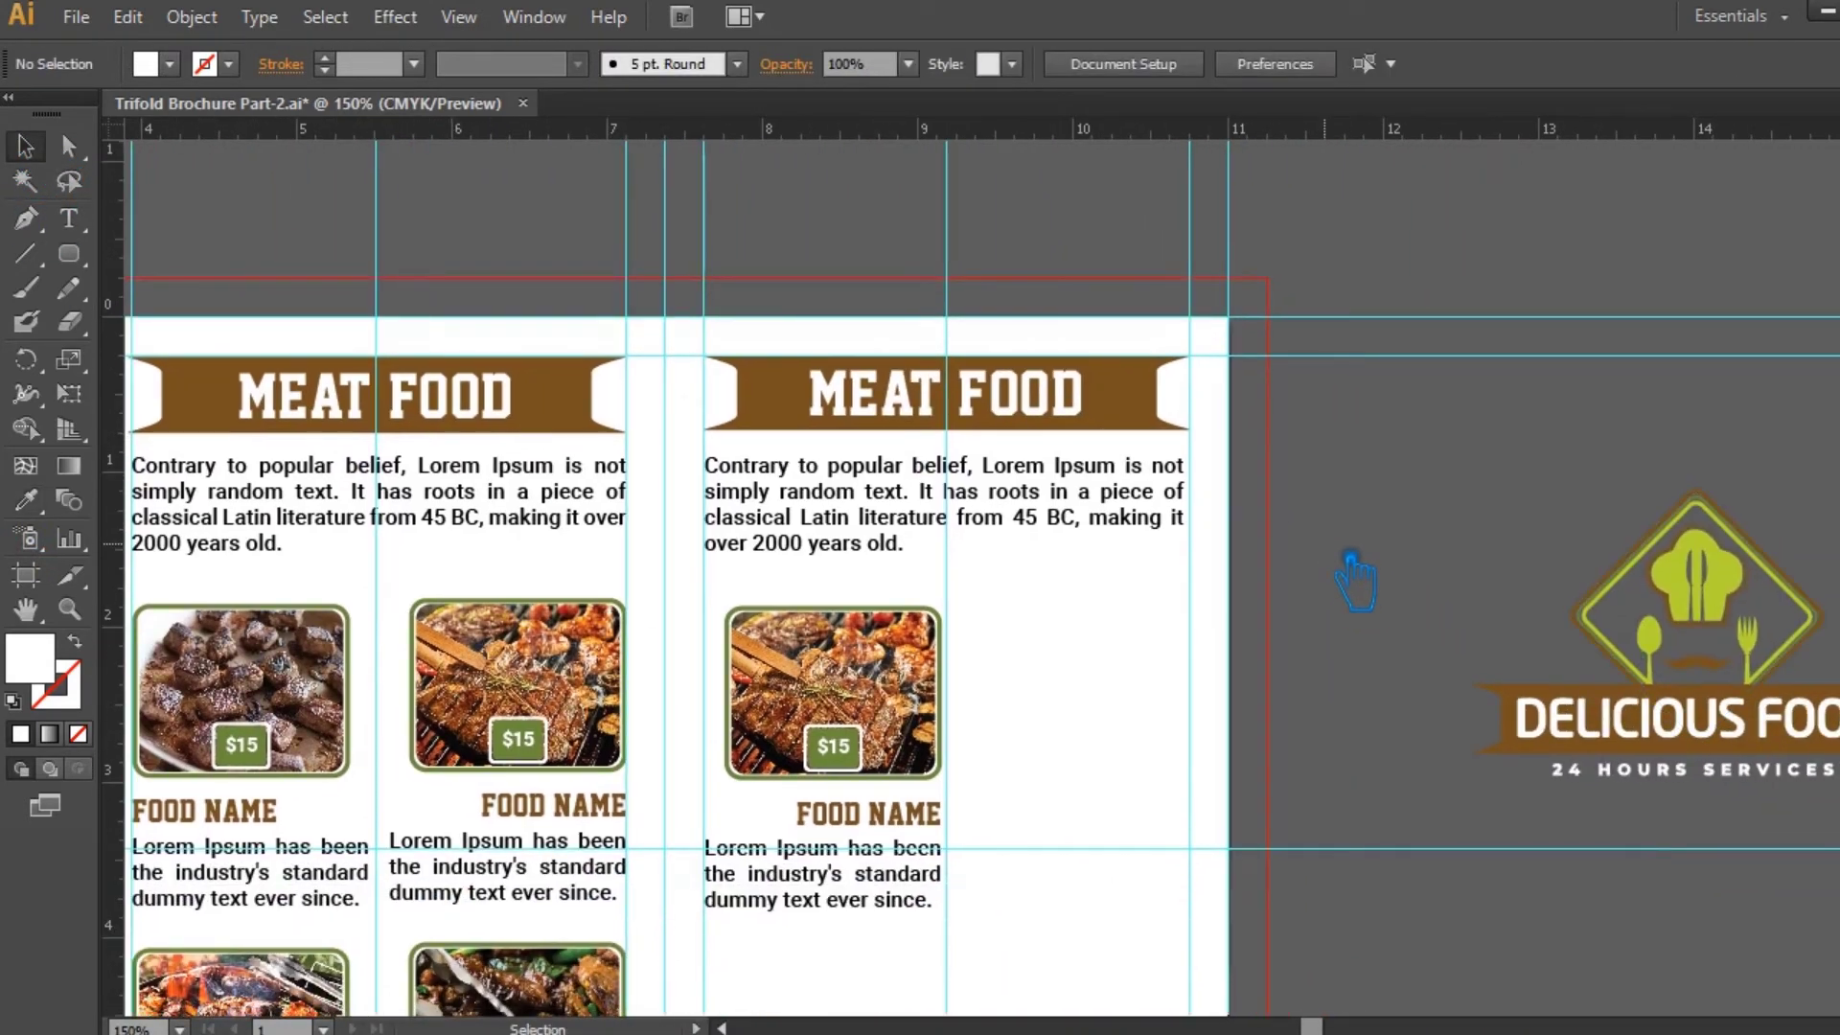
left_click(72, 221)
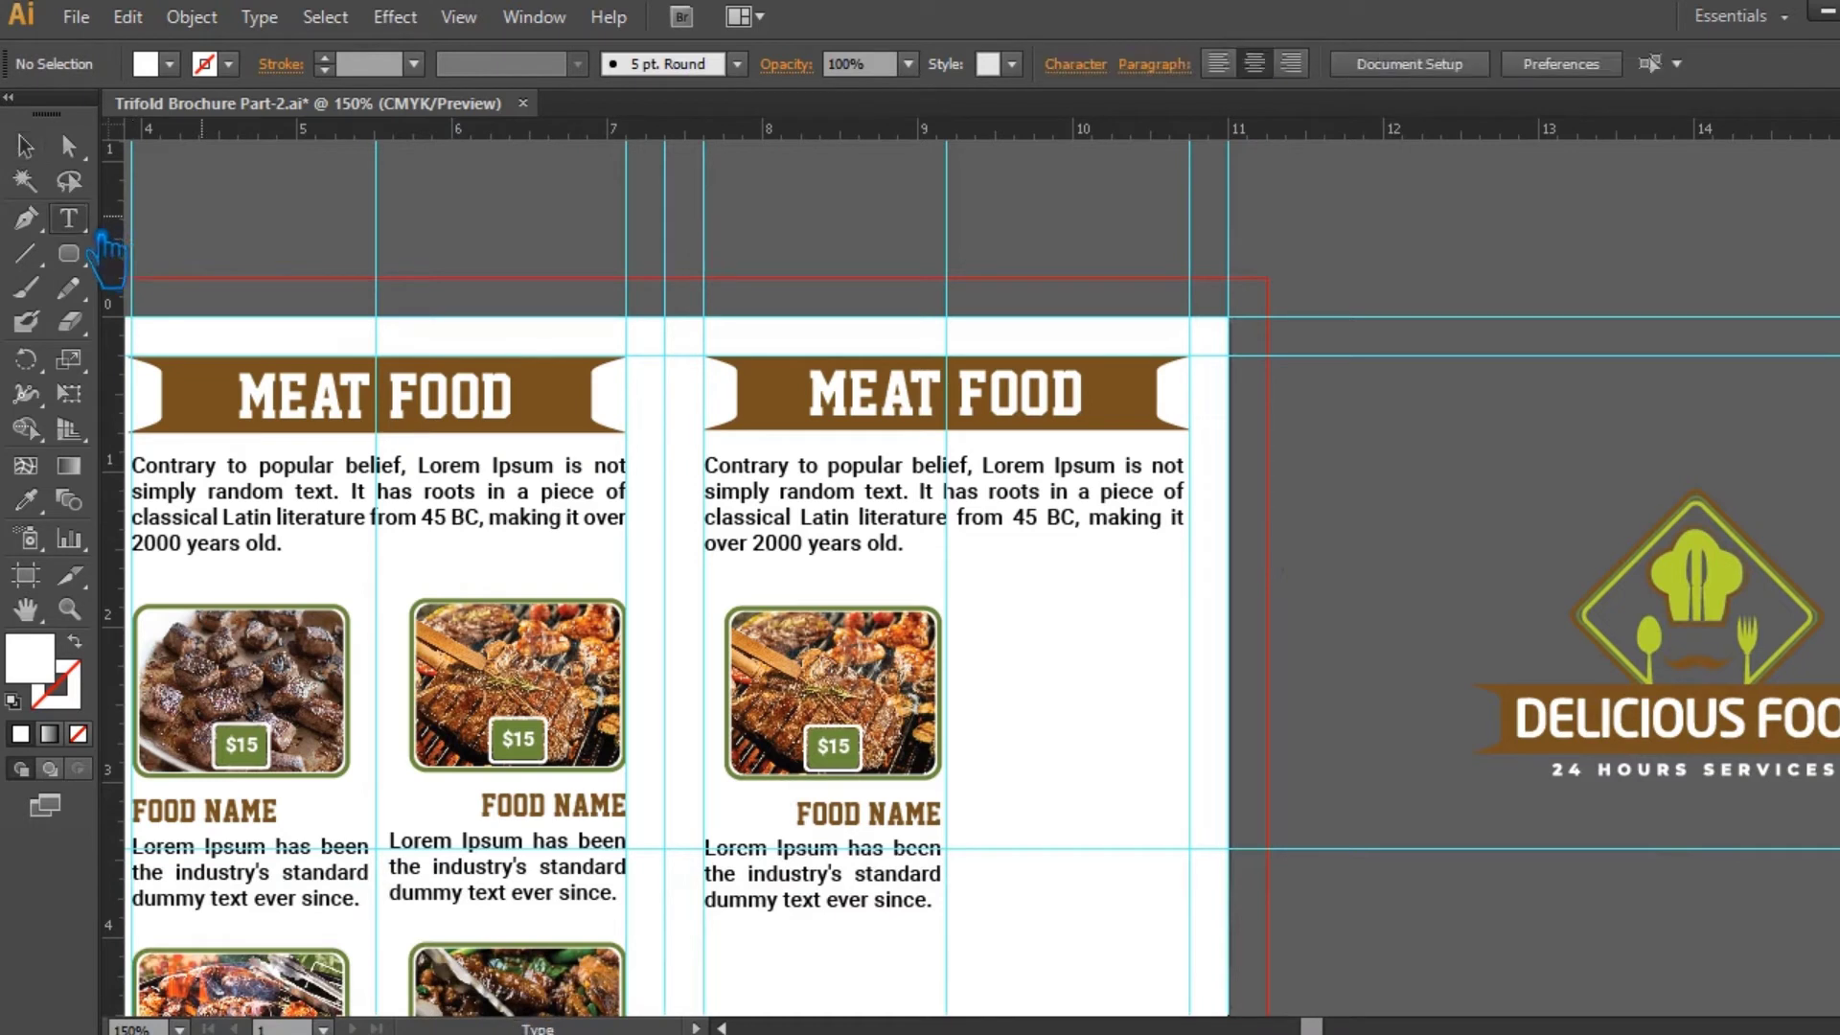
double_click(853, 399)
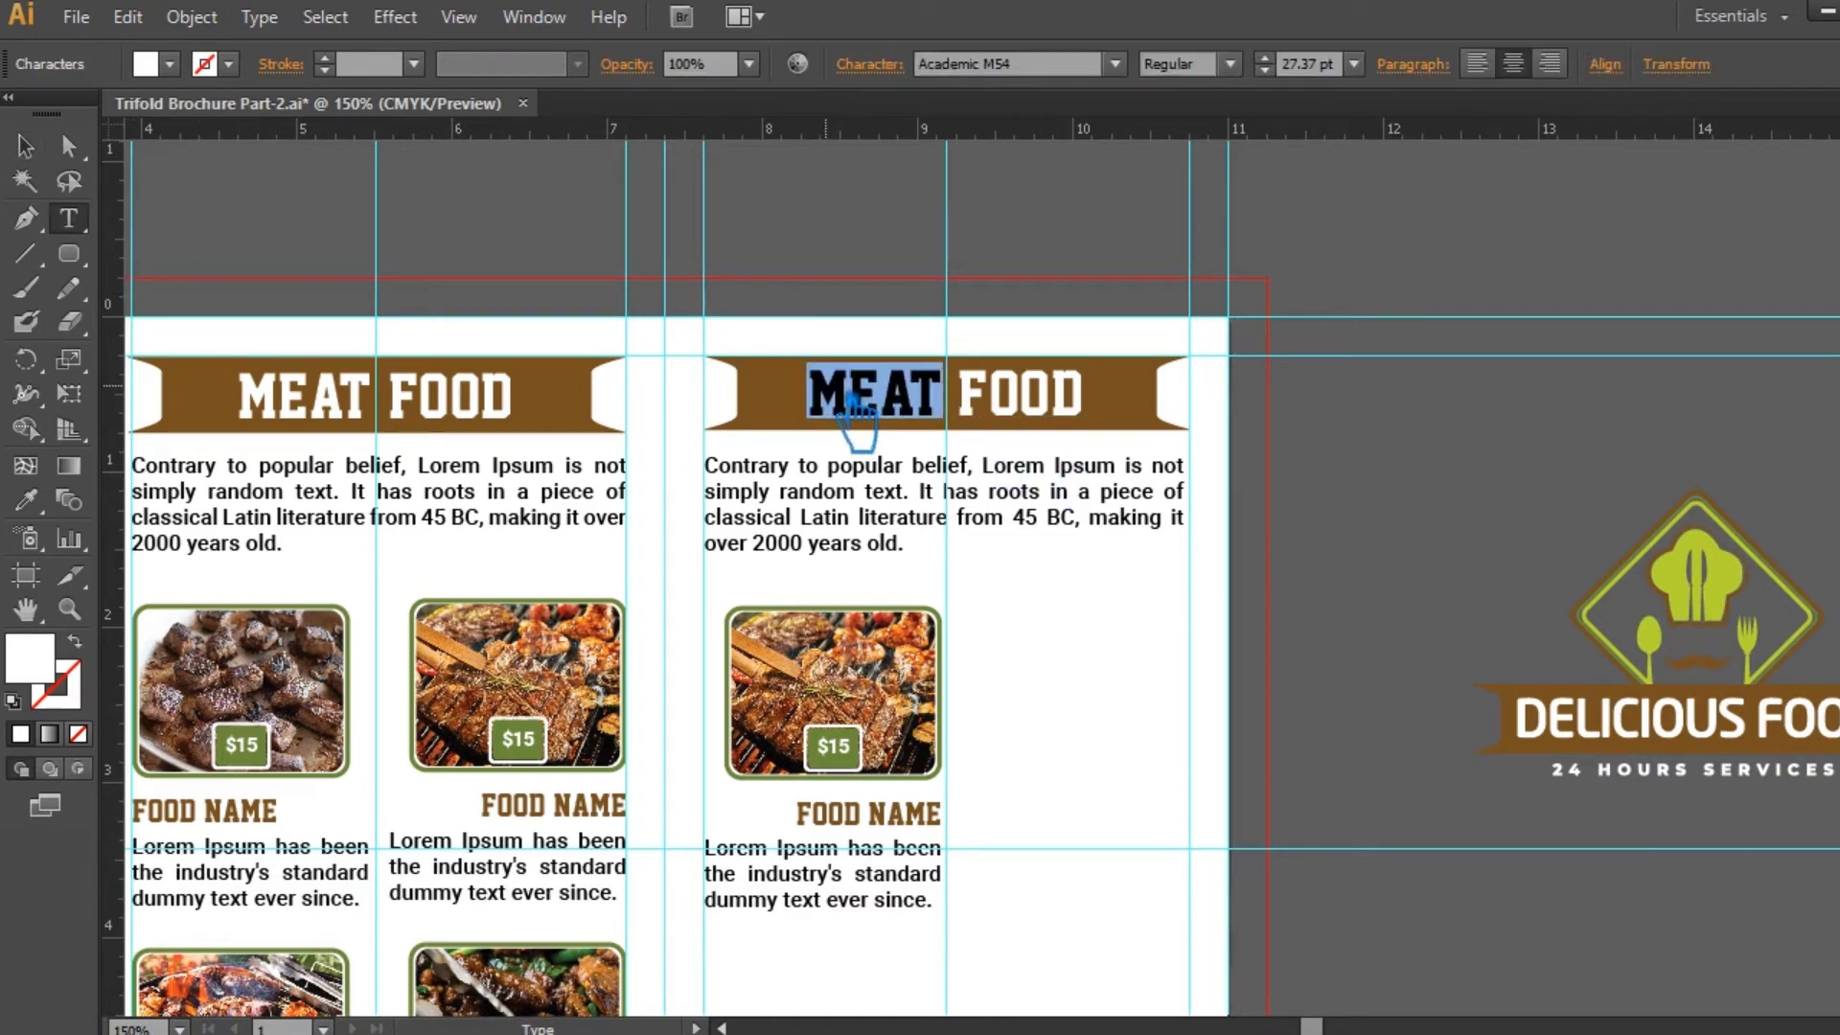
type("DRINKS")
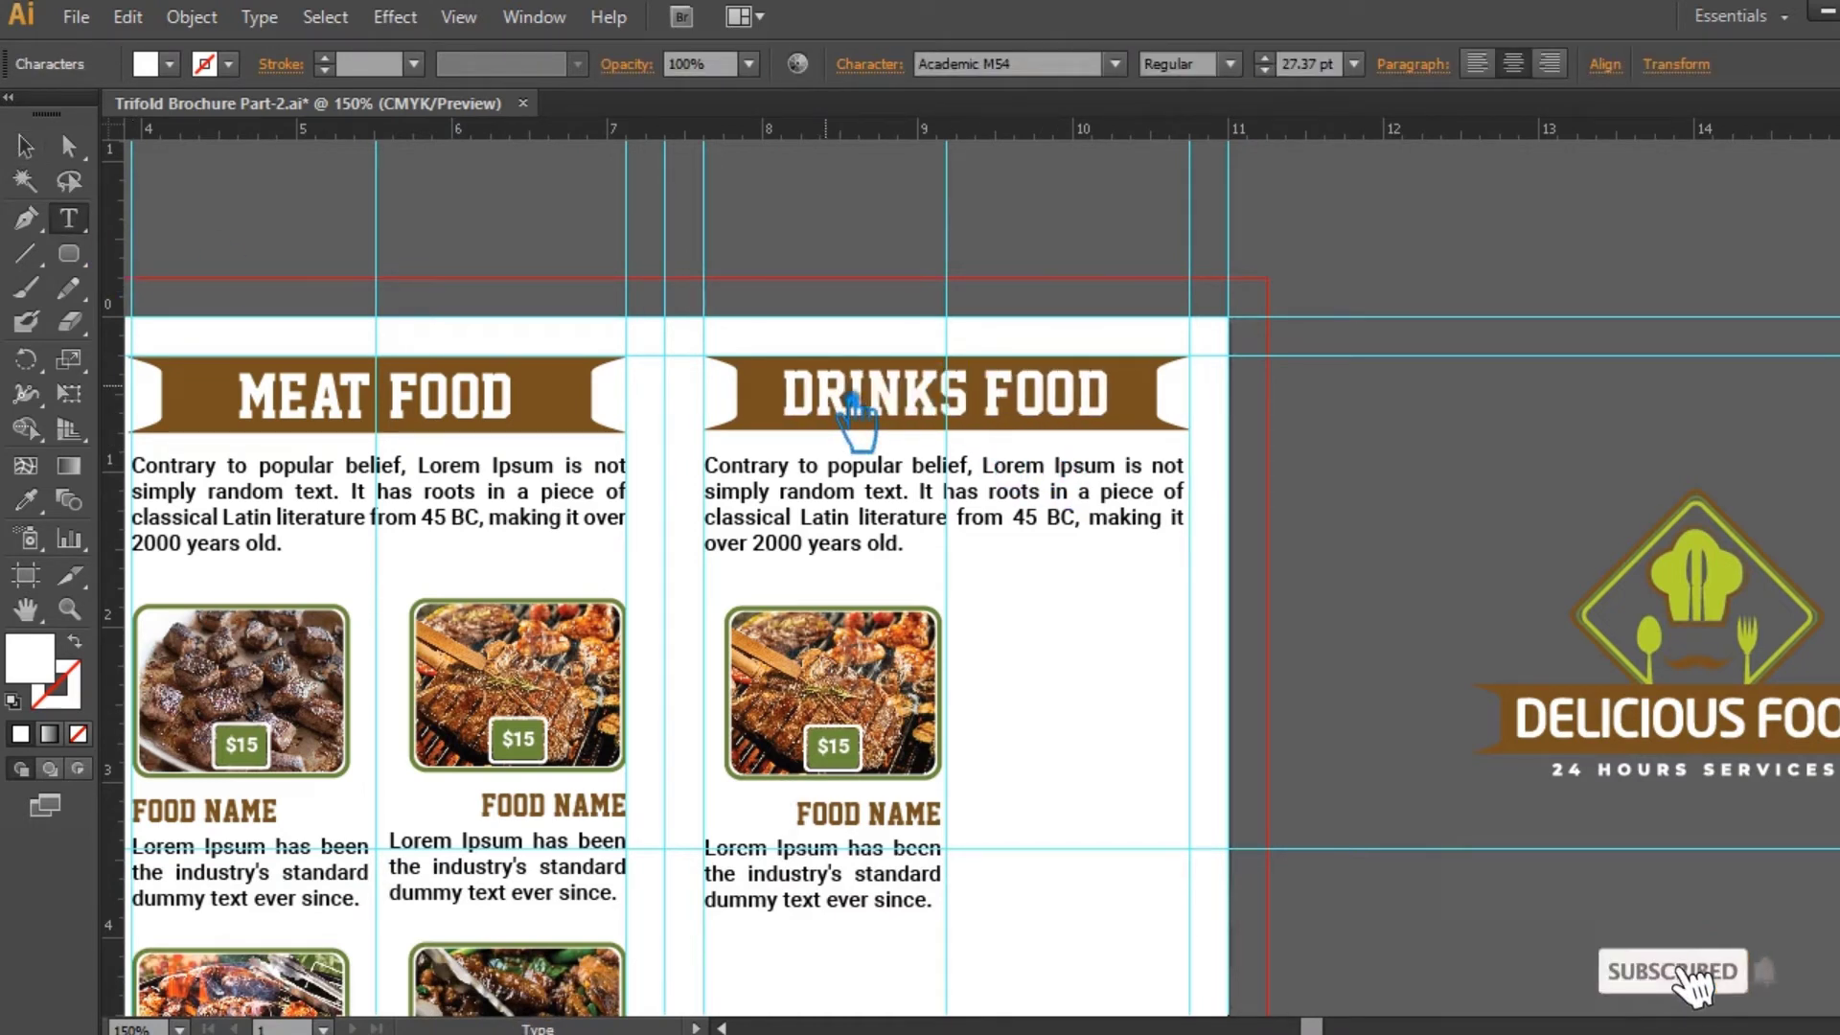
- Deselect the third panel's edited heading and save the brochure
left_click(24, 143)
left_click(1313, 699)
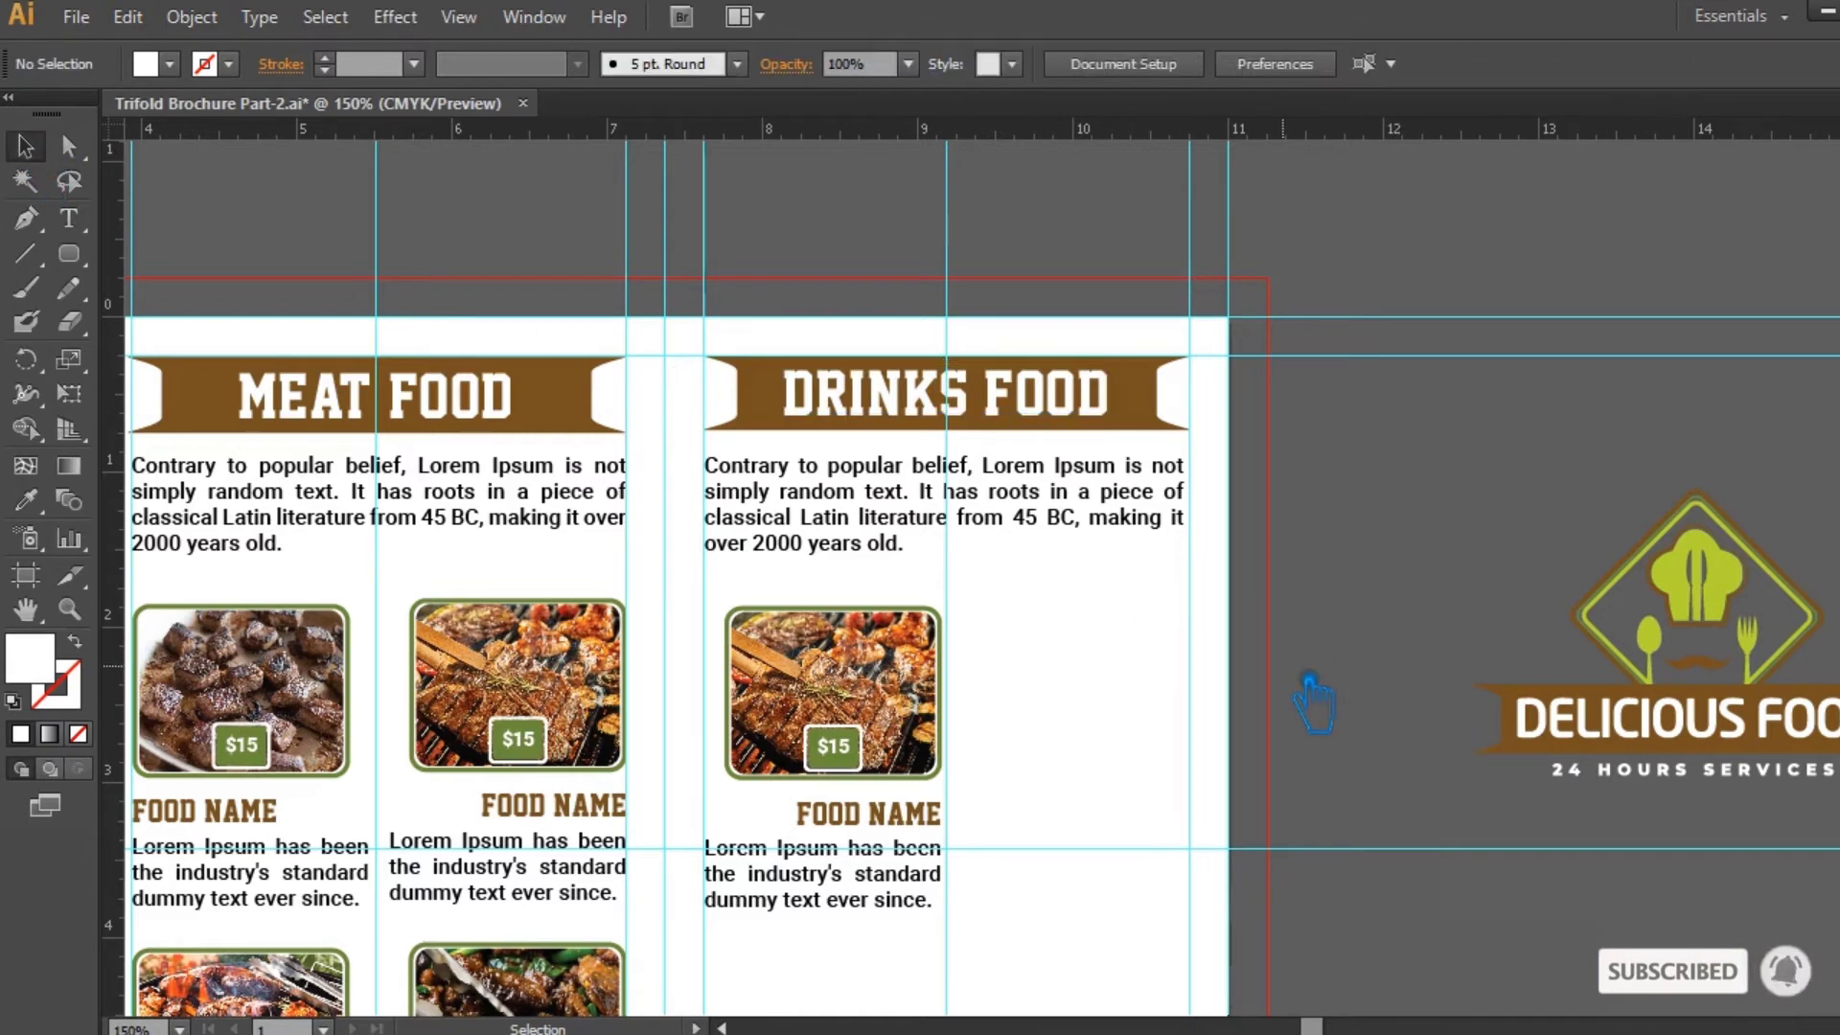
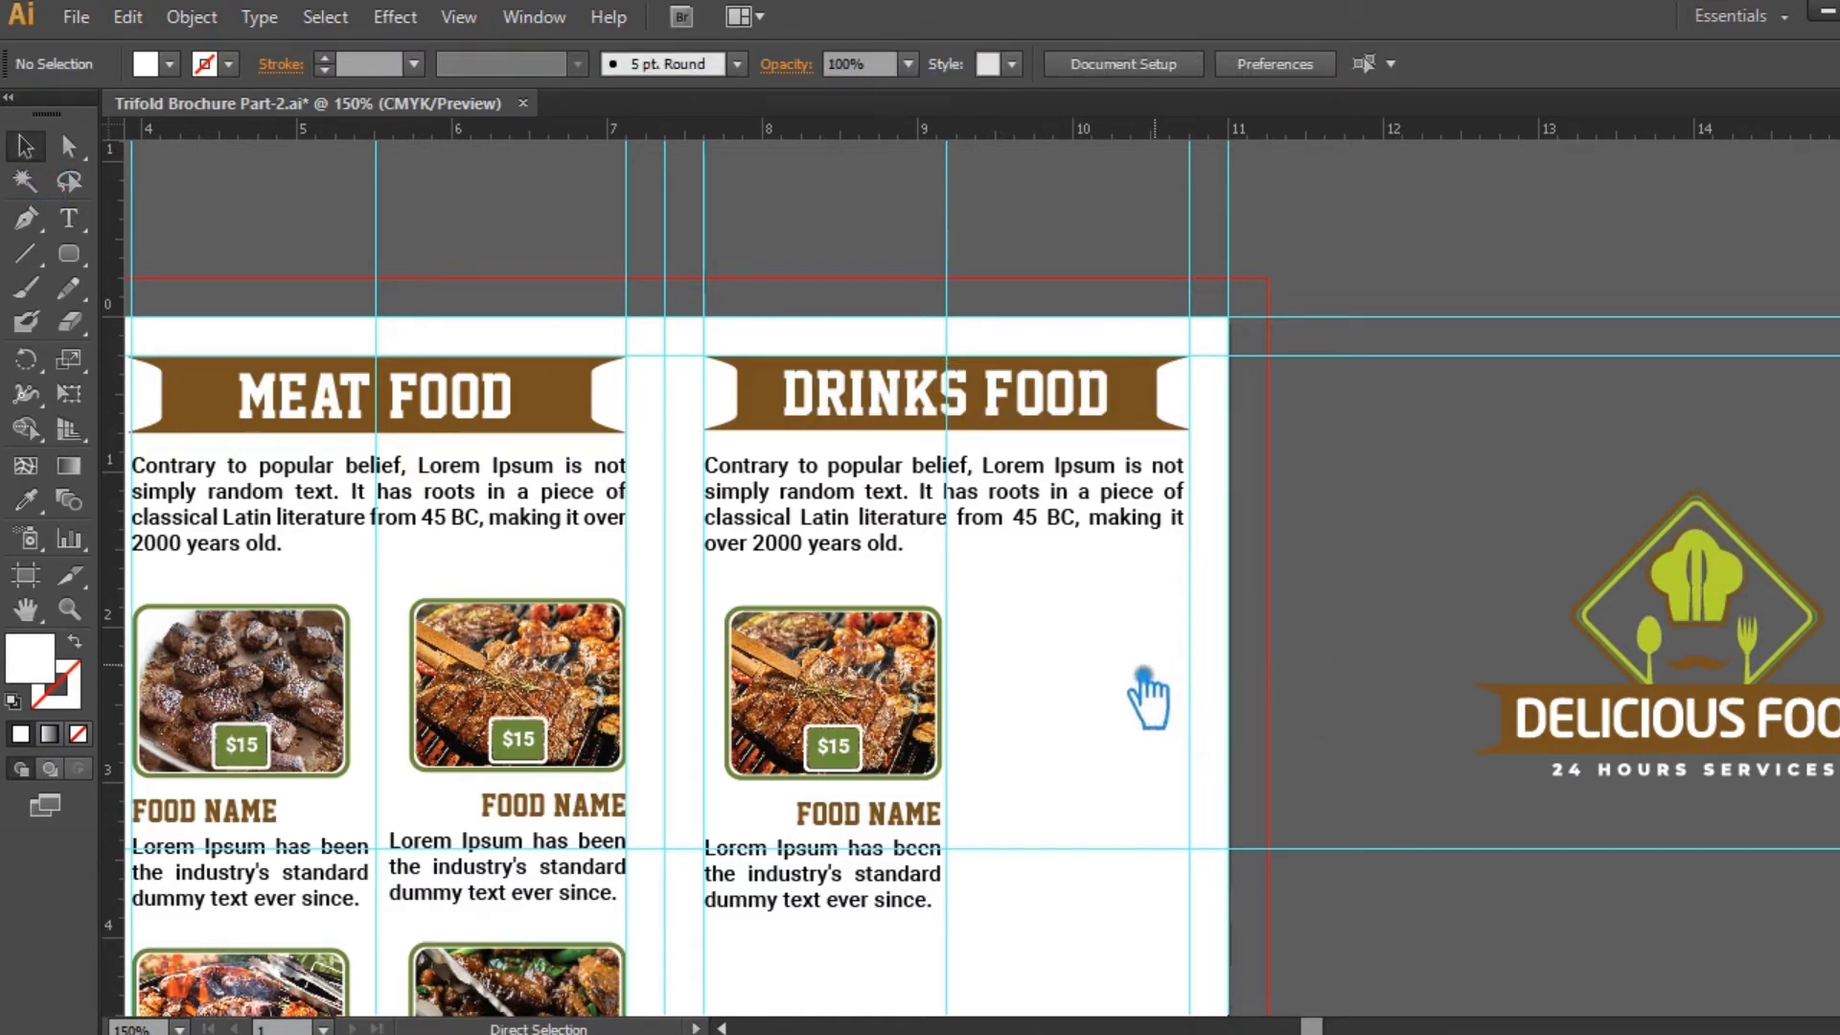
key("s")
key("ctrl+s")
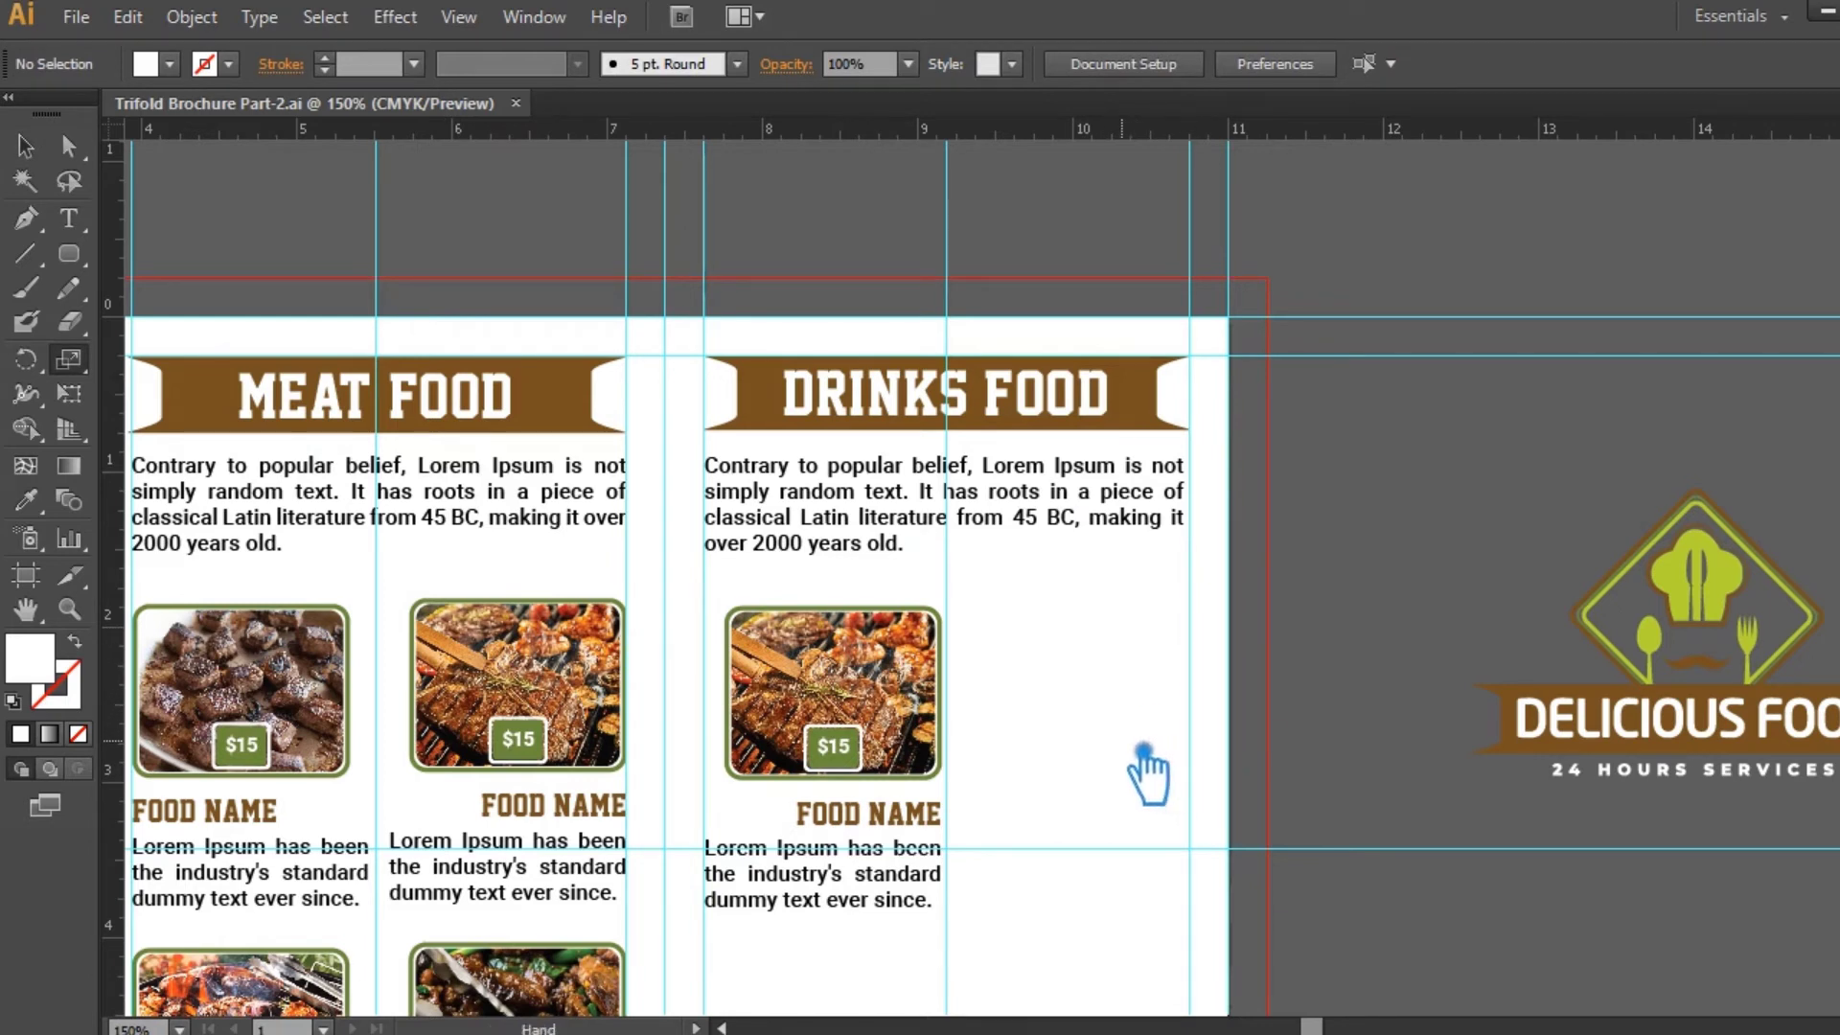
- Move the third panel's copied photo entry off the page onto the pasteboard and shift the Delicious Food logo aside to make room
left_click_drag(1161, 778, 1098, 648)
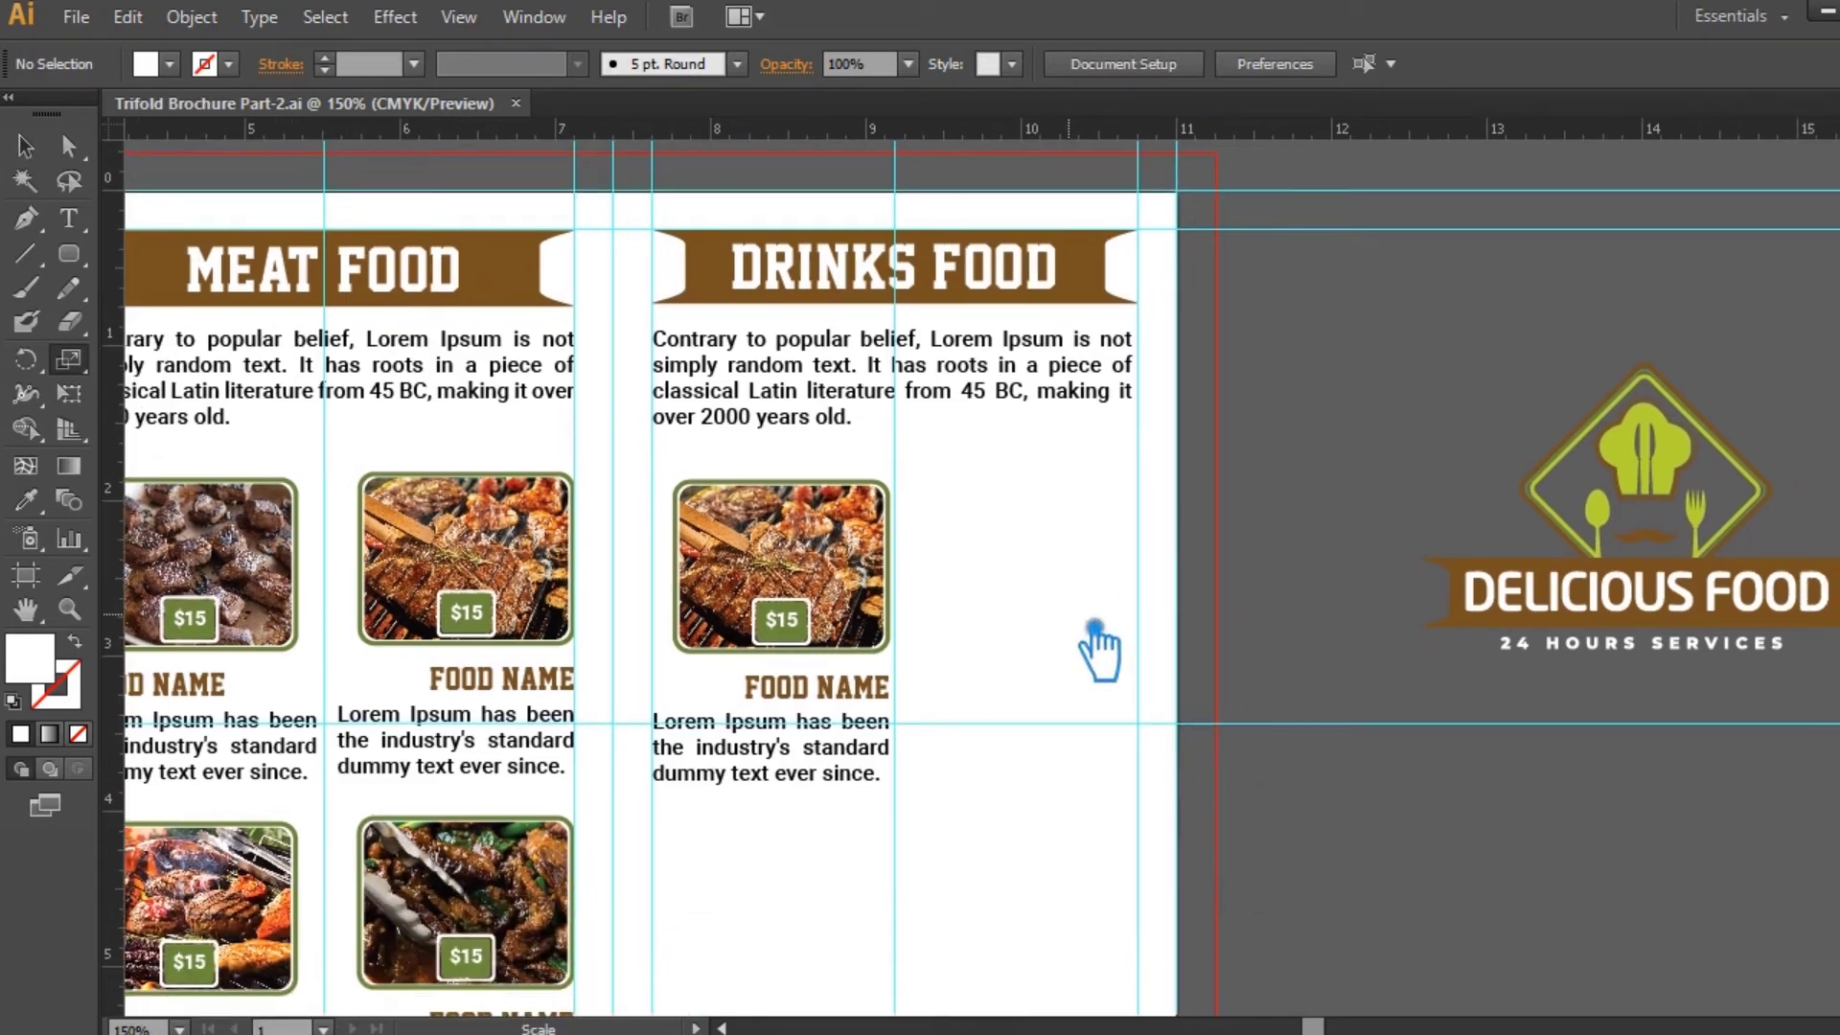
left_click(28, 150)
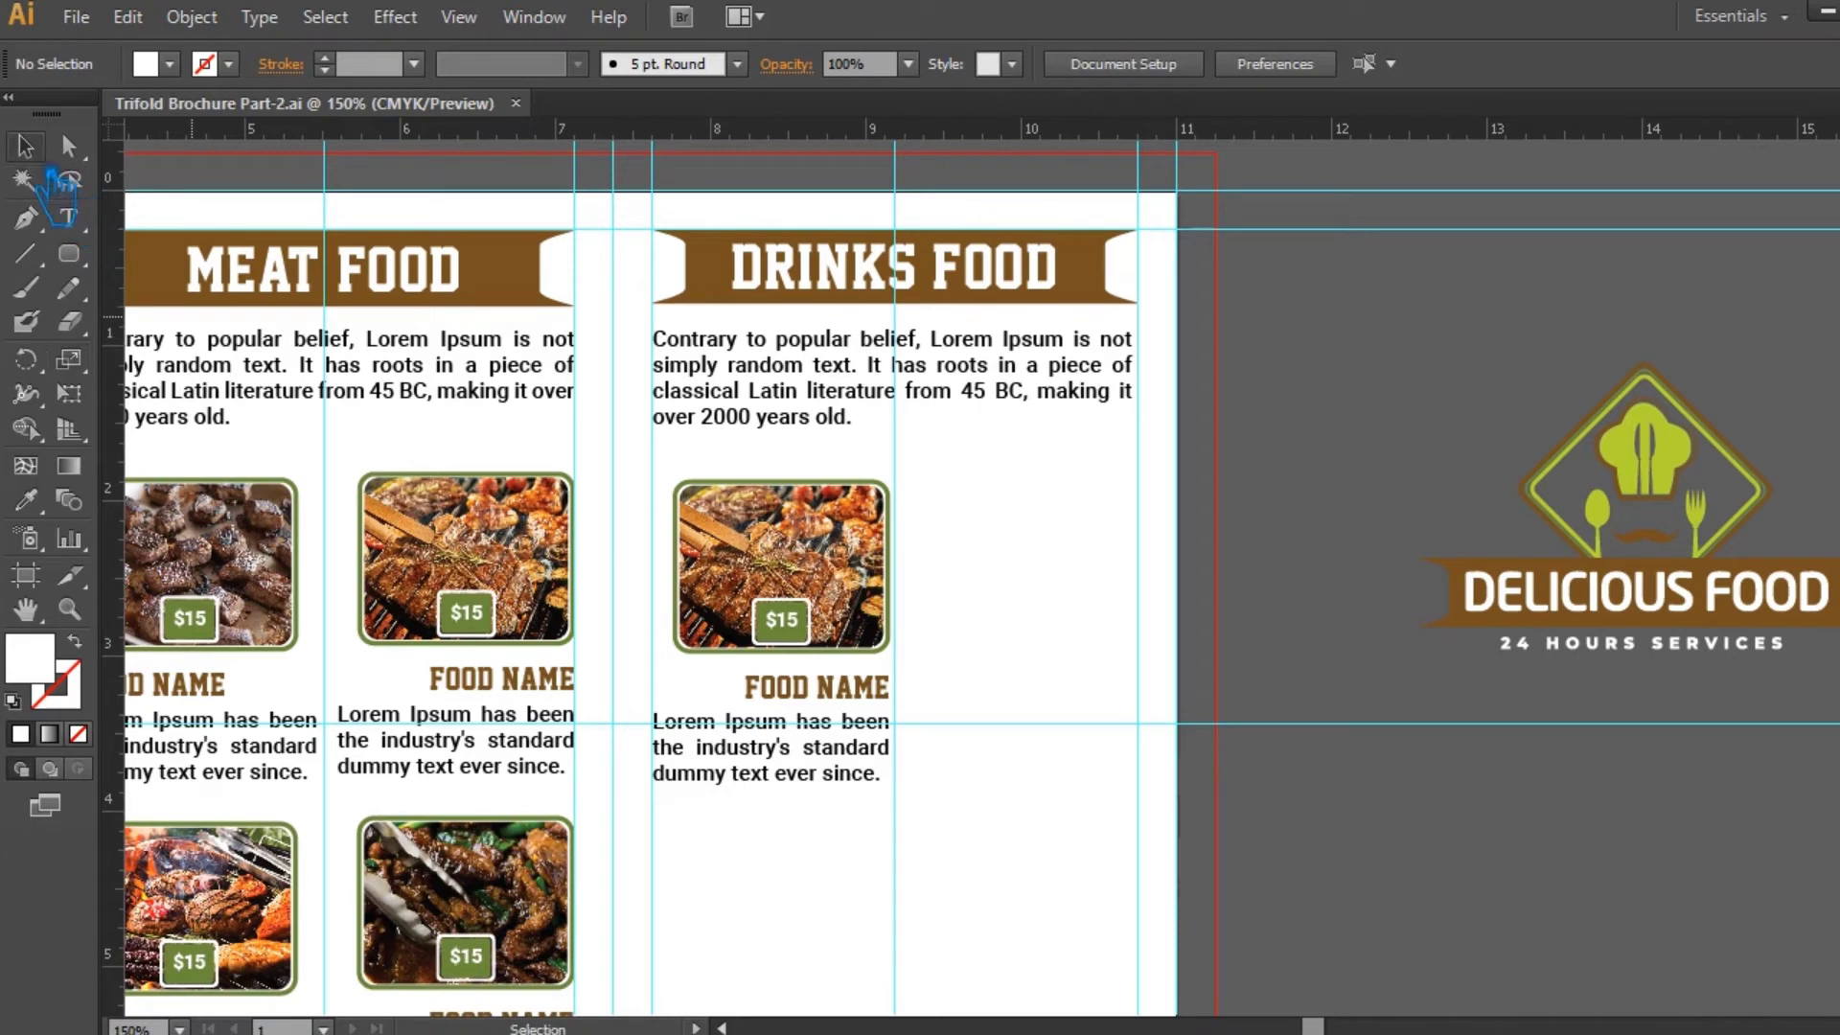
left_click(803, 575)
left_click_drag(930, 767, 1286, 420)
left_click(1753, 722)
left_click_drag(1752, 722, 1827, 602)
left_click(1461, 660)
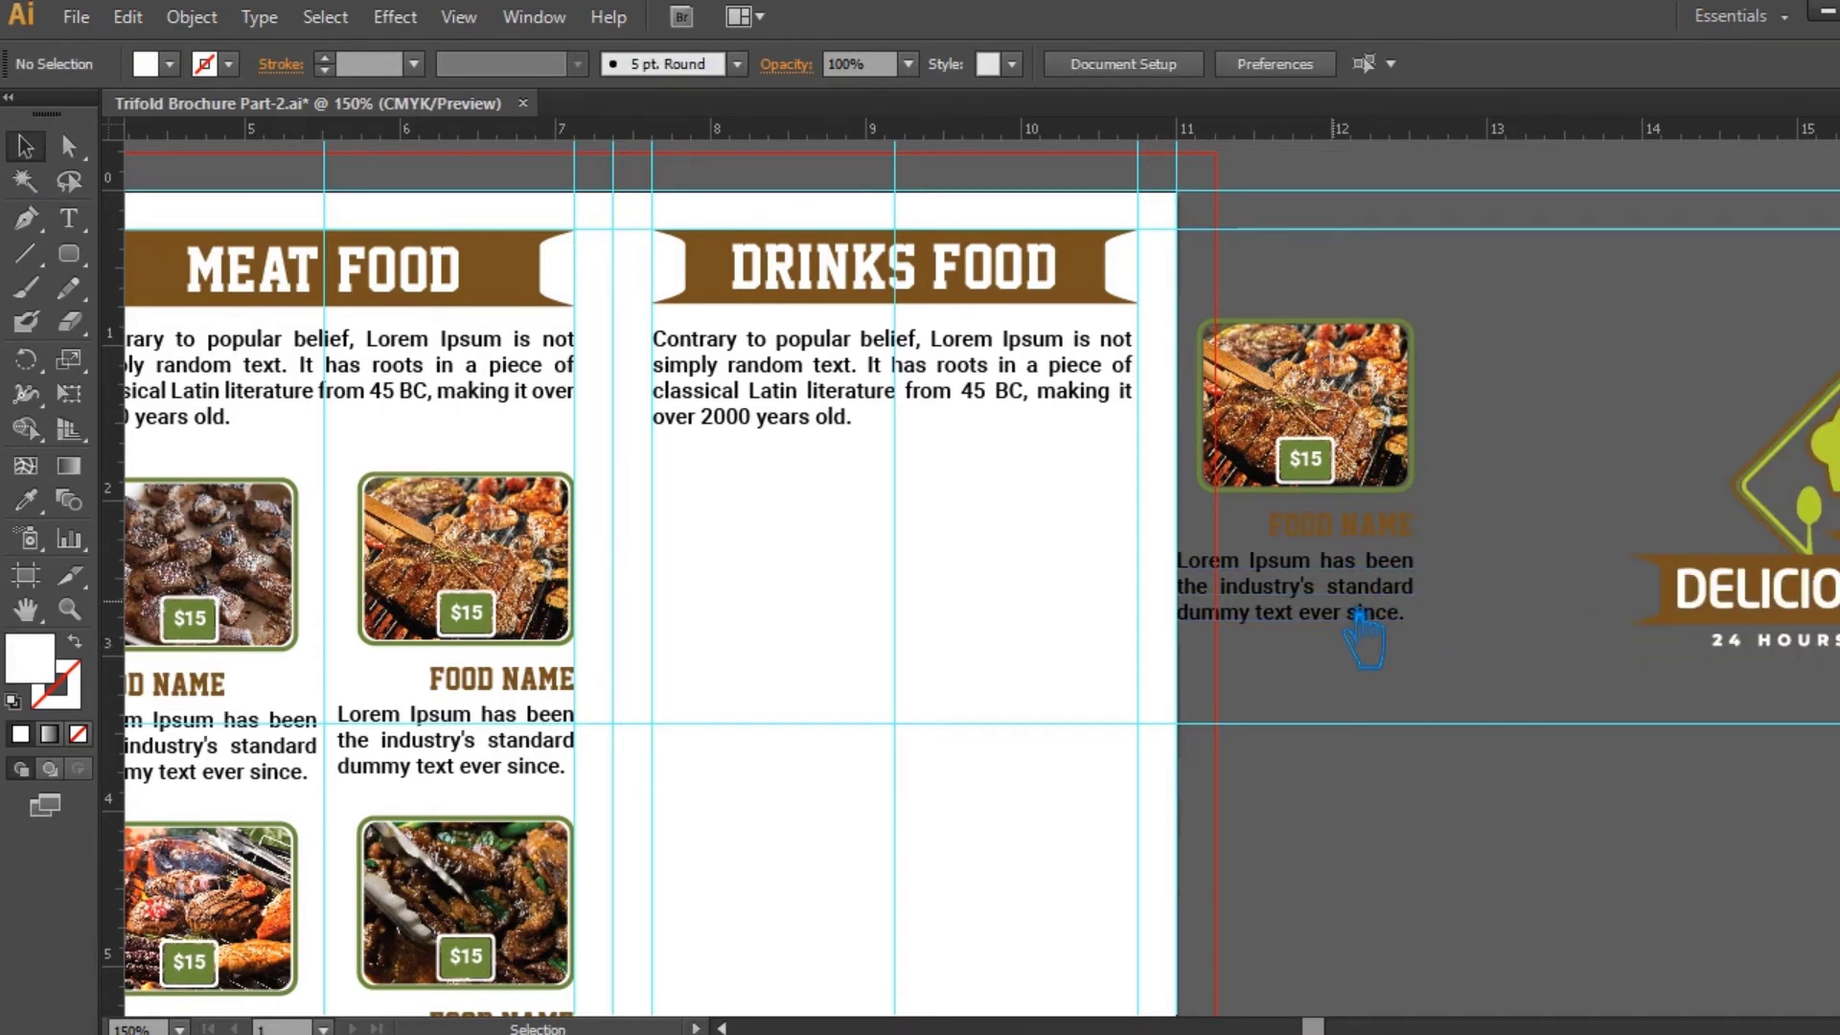
- Draw a square at the third panel's inner margin below the intro text and fill it with the banner's brown using the Eyedropper
left_click_drag(69, 254, 206, 254)
mouse_move(655, 510)
left_mouse_down()
mouse_move(780, 621)
mouse_move(819, 706)
mouse_move(797, 654)
mouse_move(822, 684)
left_mouse_up()
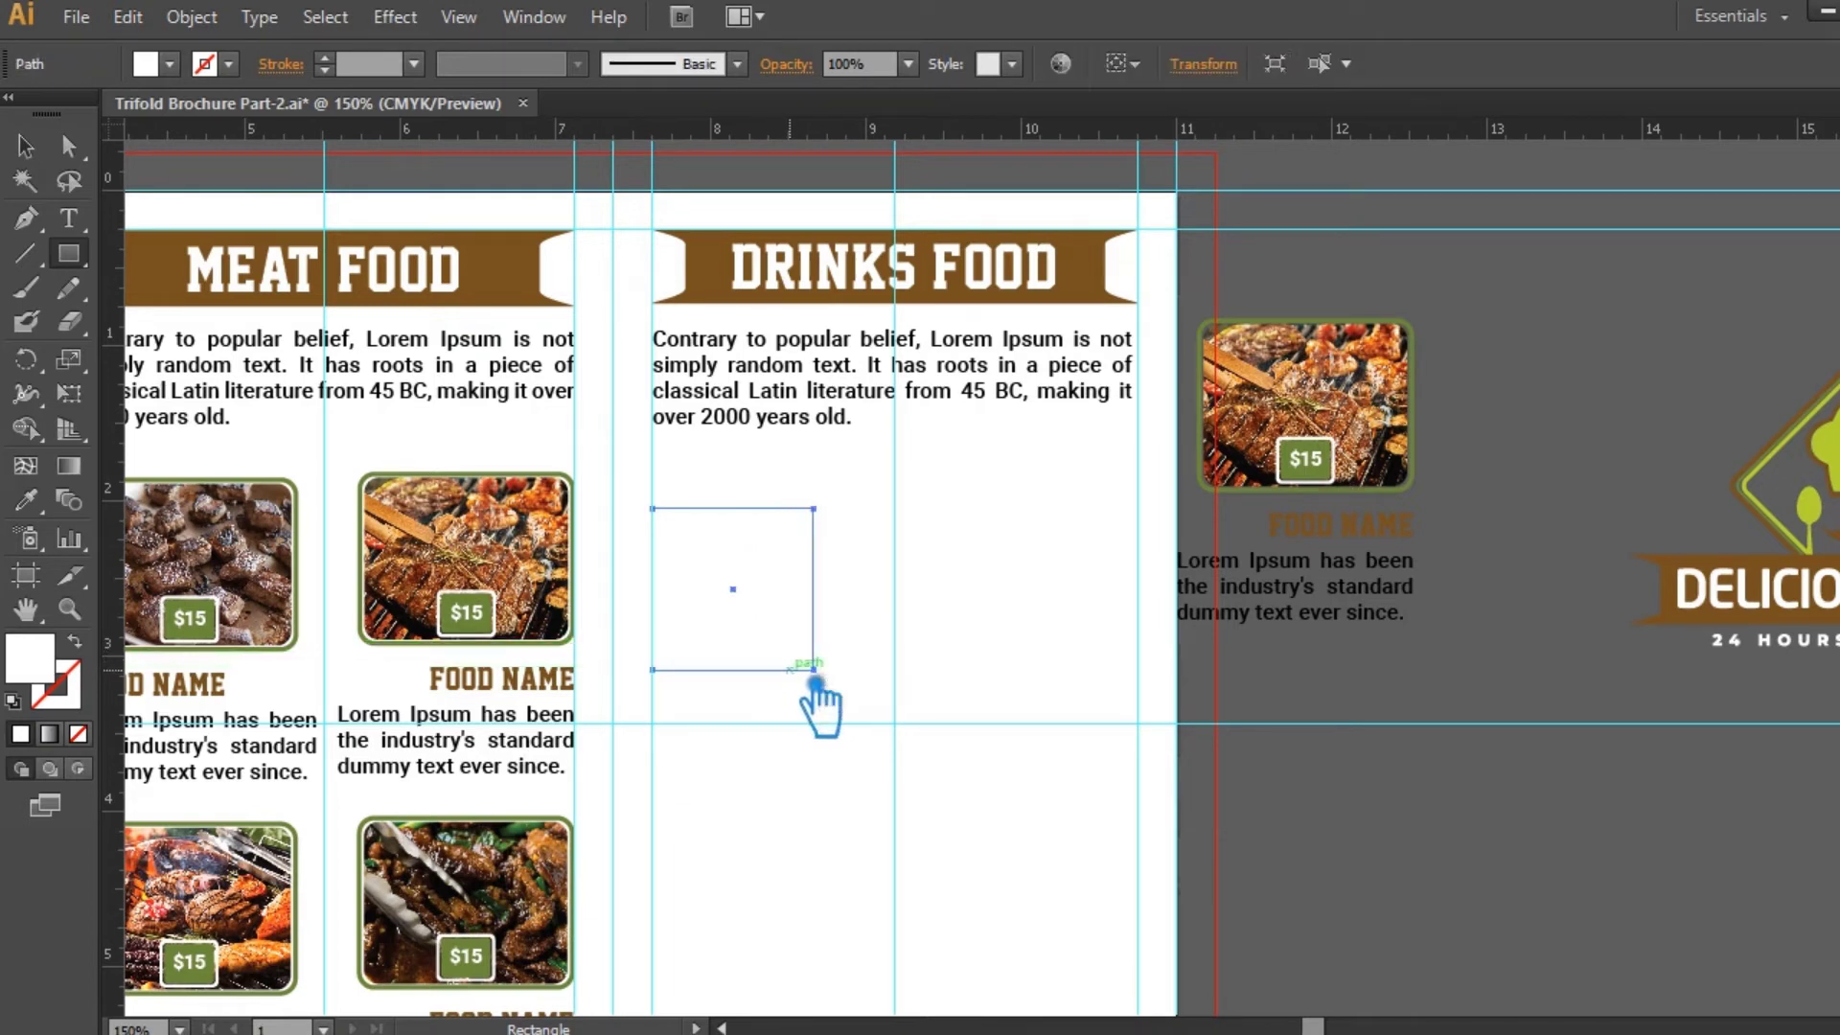
left_click(27, 500)
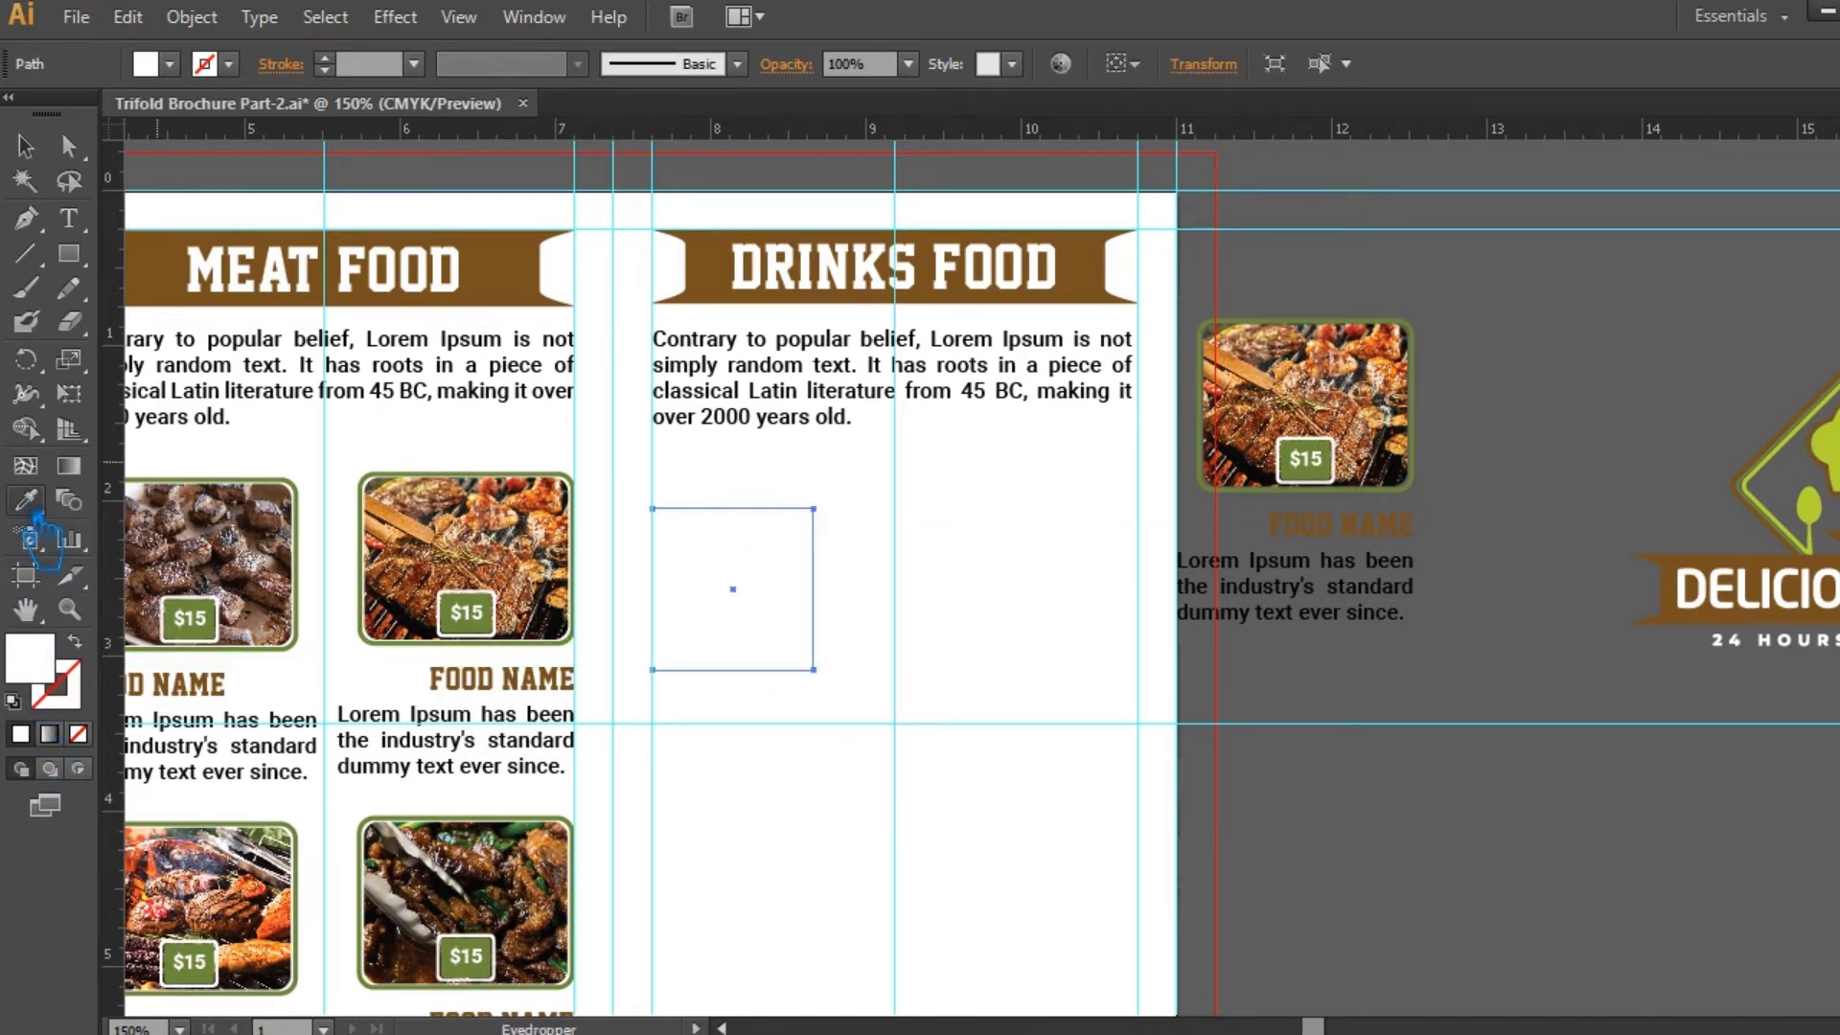
left_click(505, 273)
left_click(27, 146)
left_click(877, 635)
left_click(801, 653)
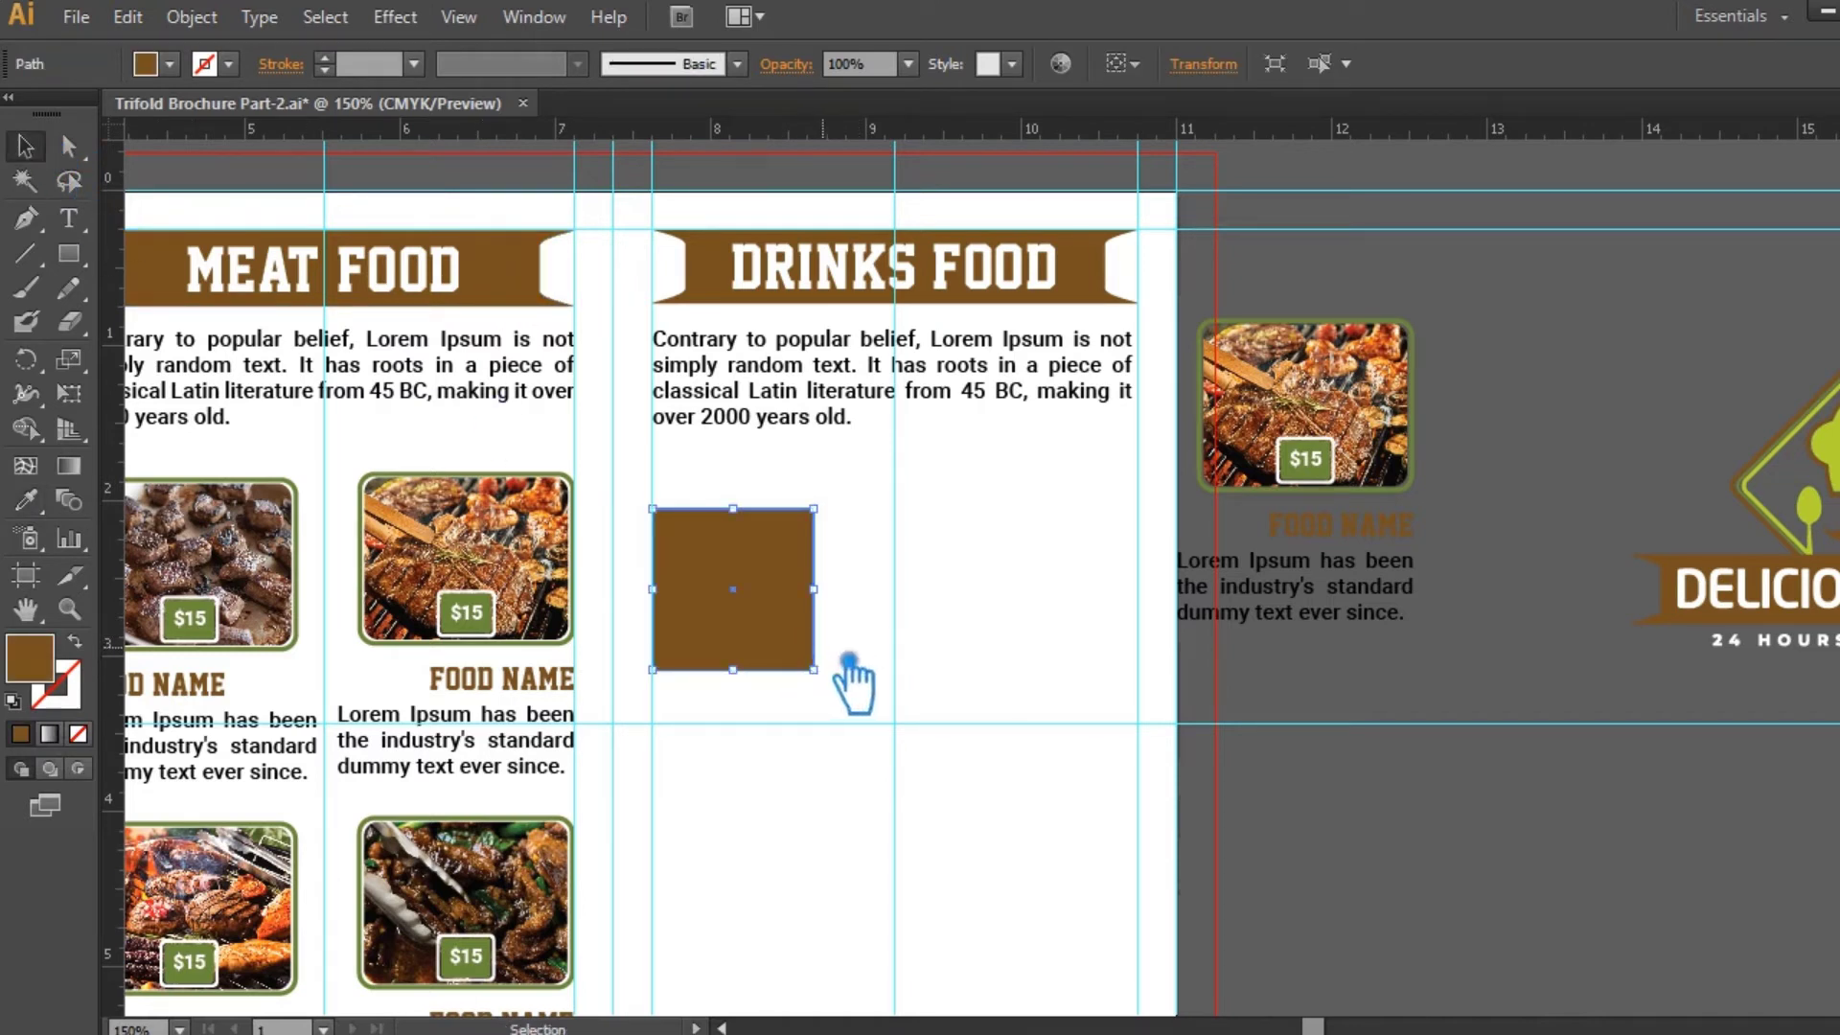
- Place the FOOD NAME label and its description beside the brown square
left_click(928, 622)
left_click_drag(1338, 546, 903, 605)
left_click(1316, 617)
left_click_drag(1315, 618, 970, 688)
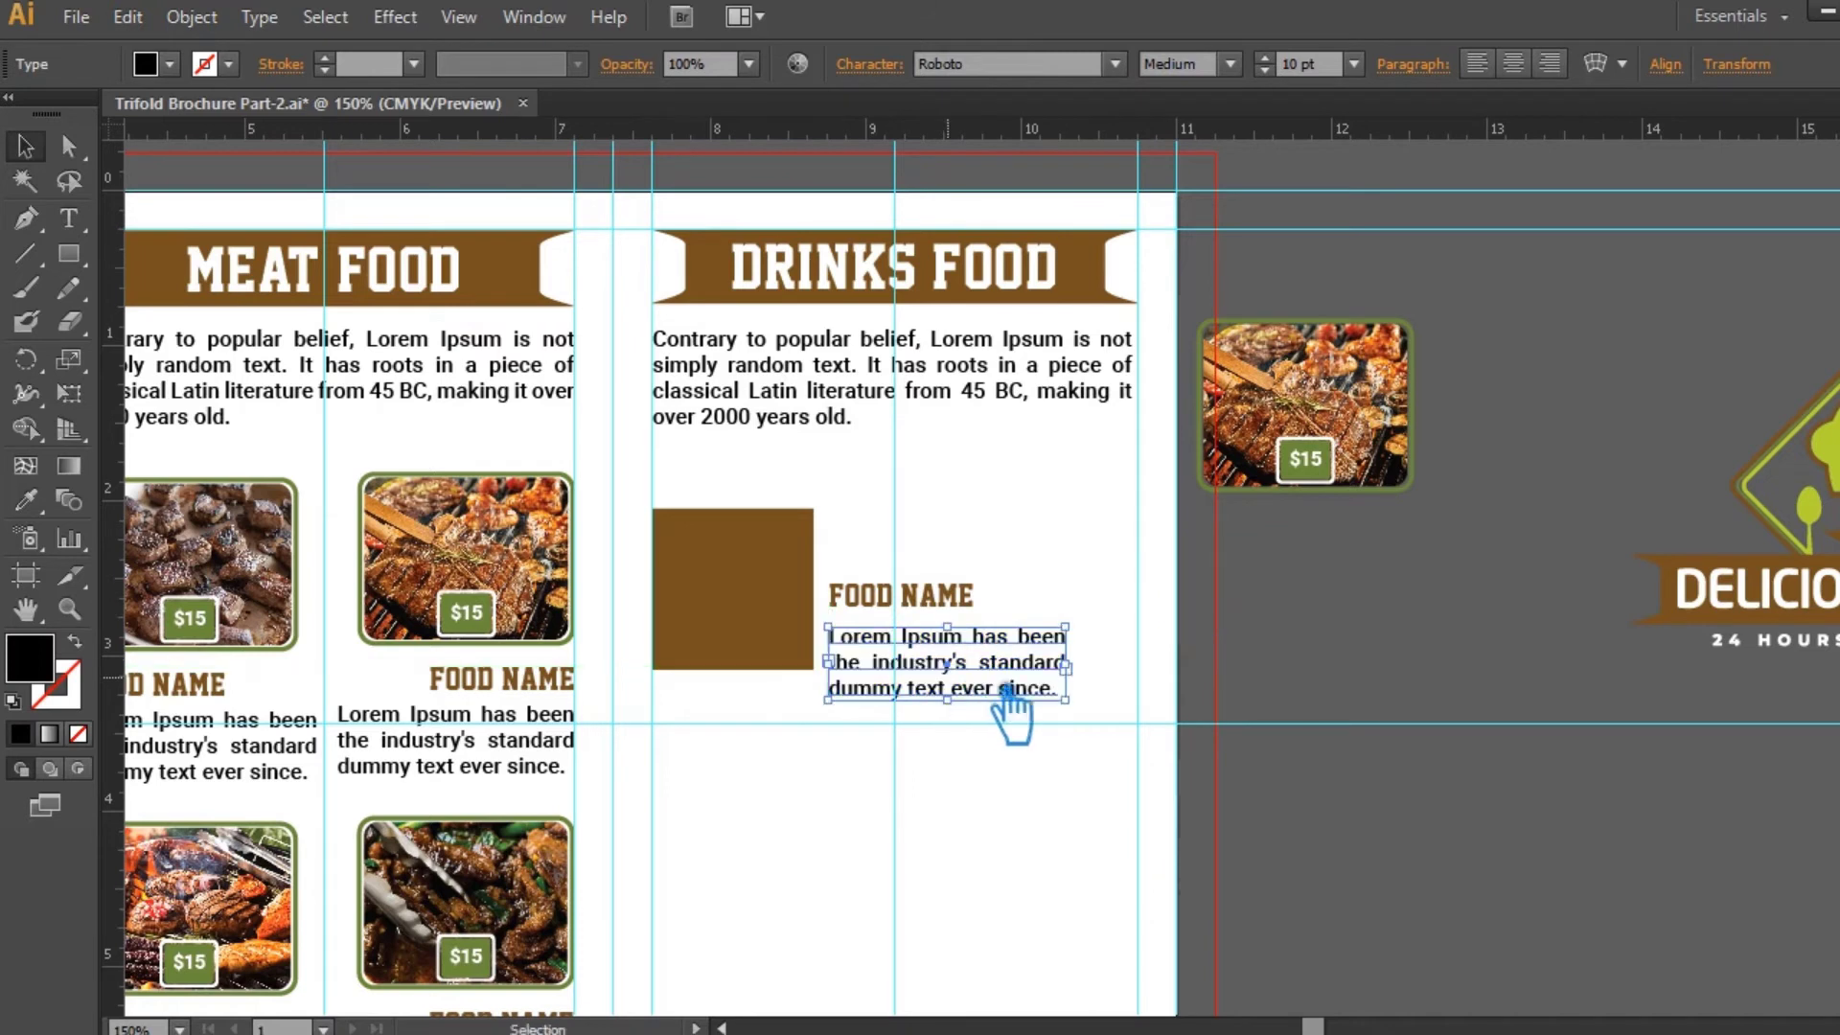
- Widen the description's text frame toward the outer margin and reduce its height to two lines
left_click(70, 218)
left_click(955, 668)
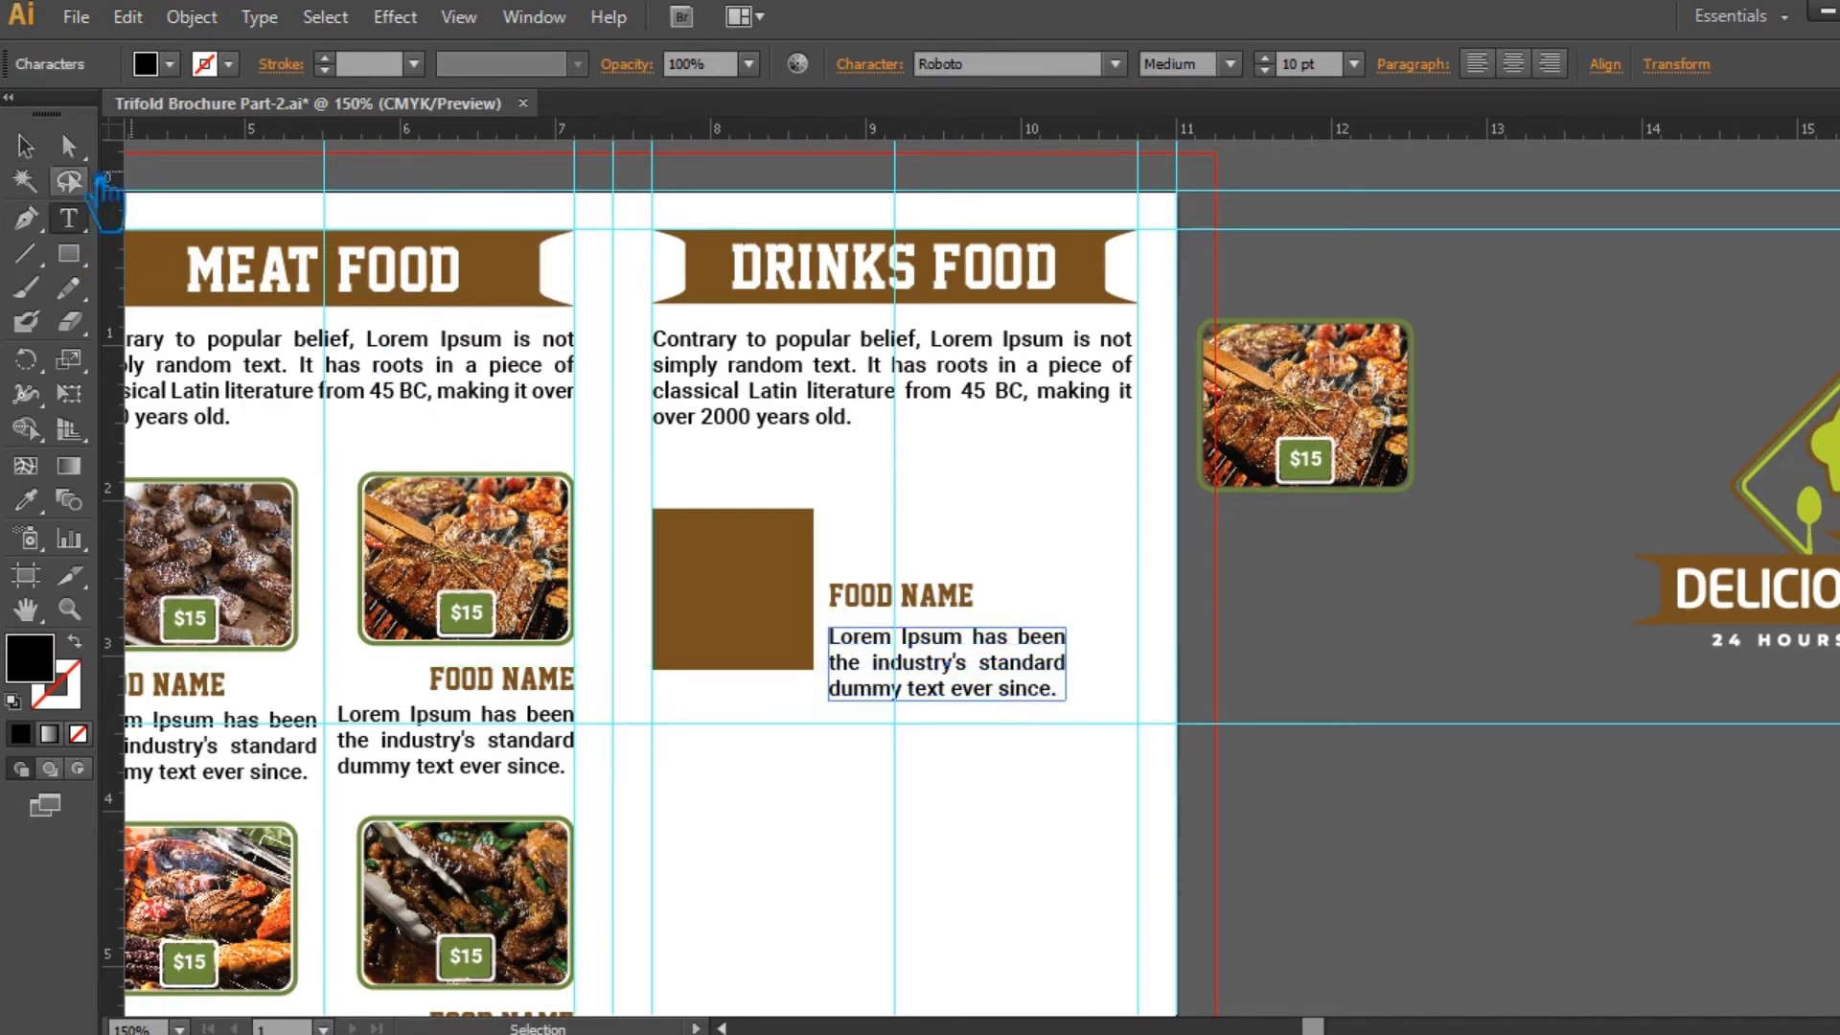
key("Escape")
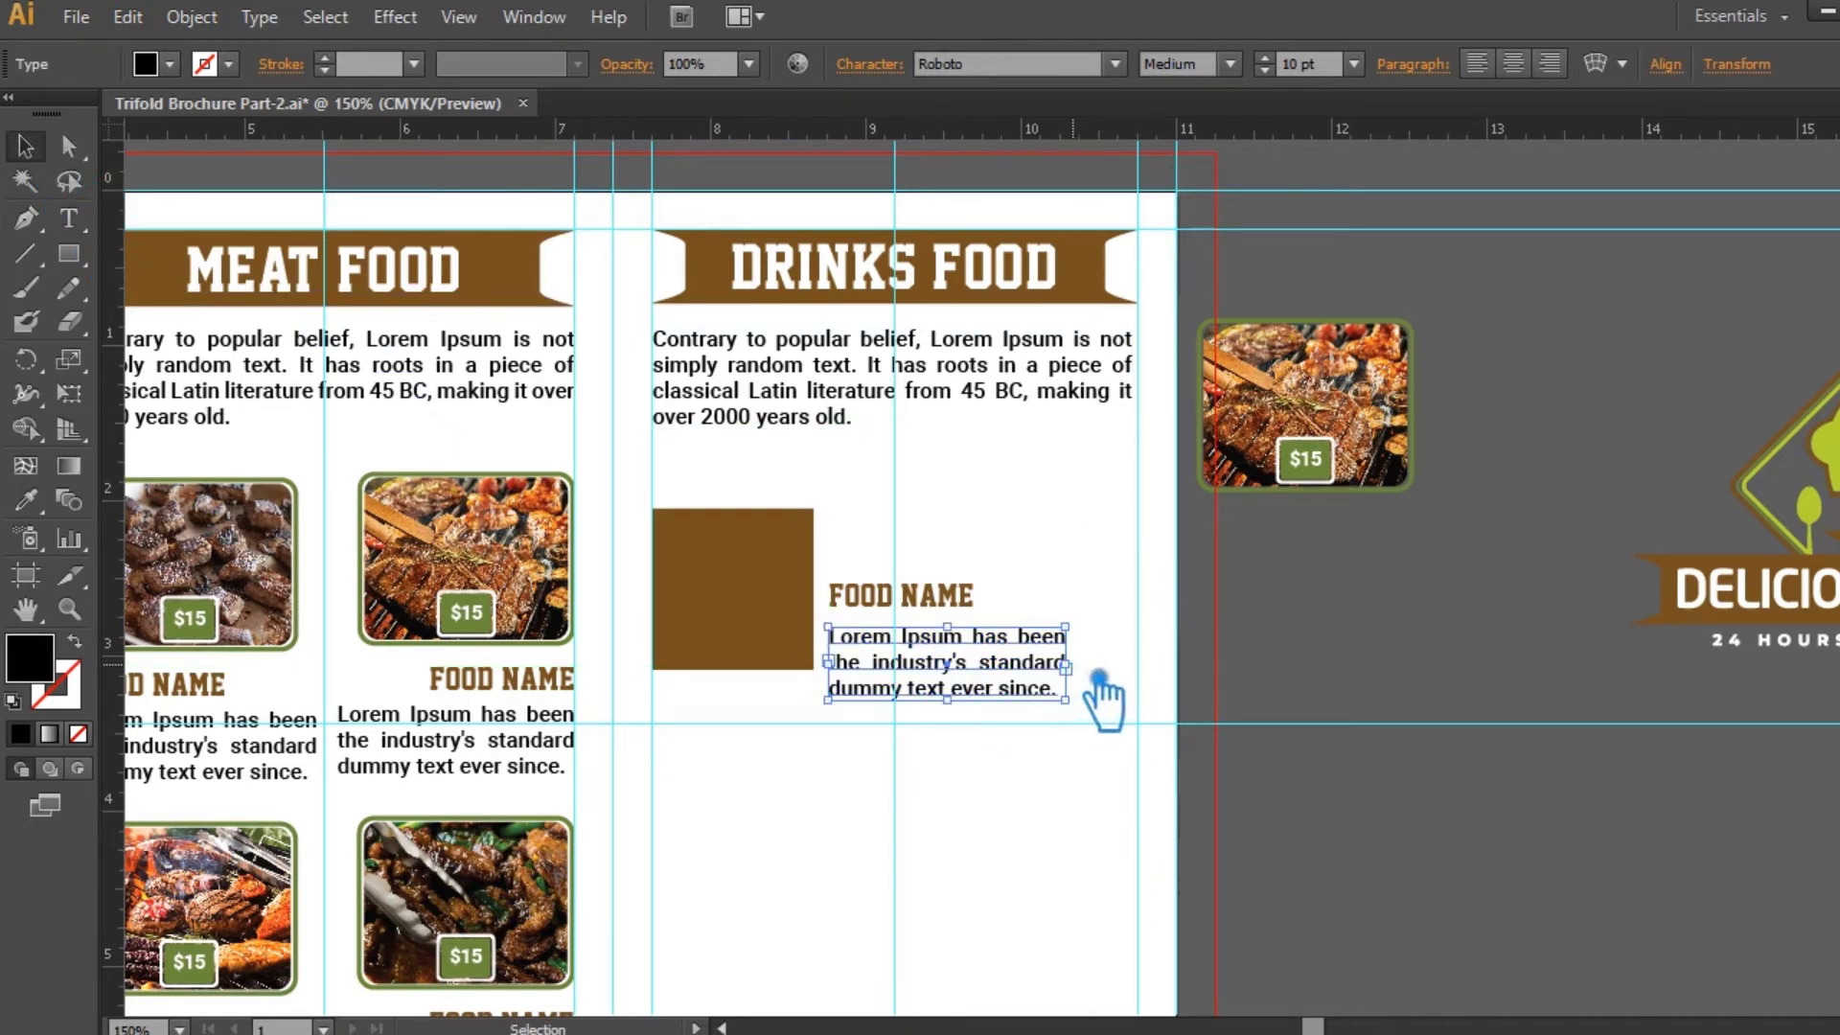
left_click_drag(1093, 678, 1136, 680)
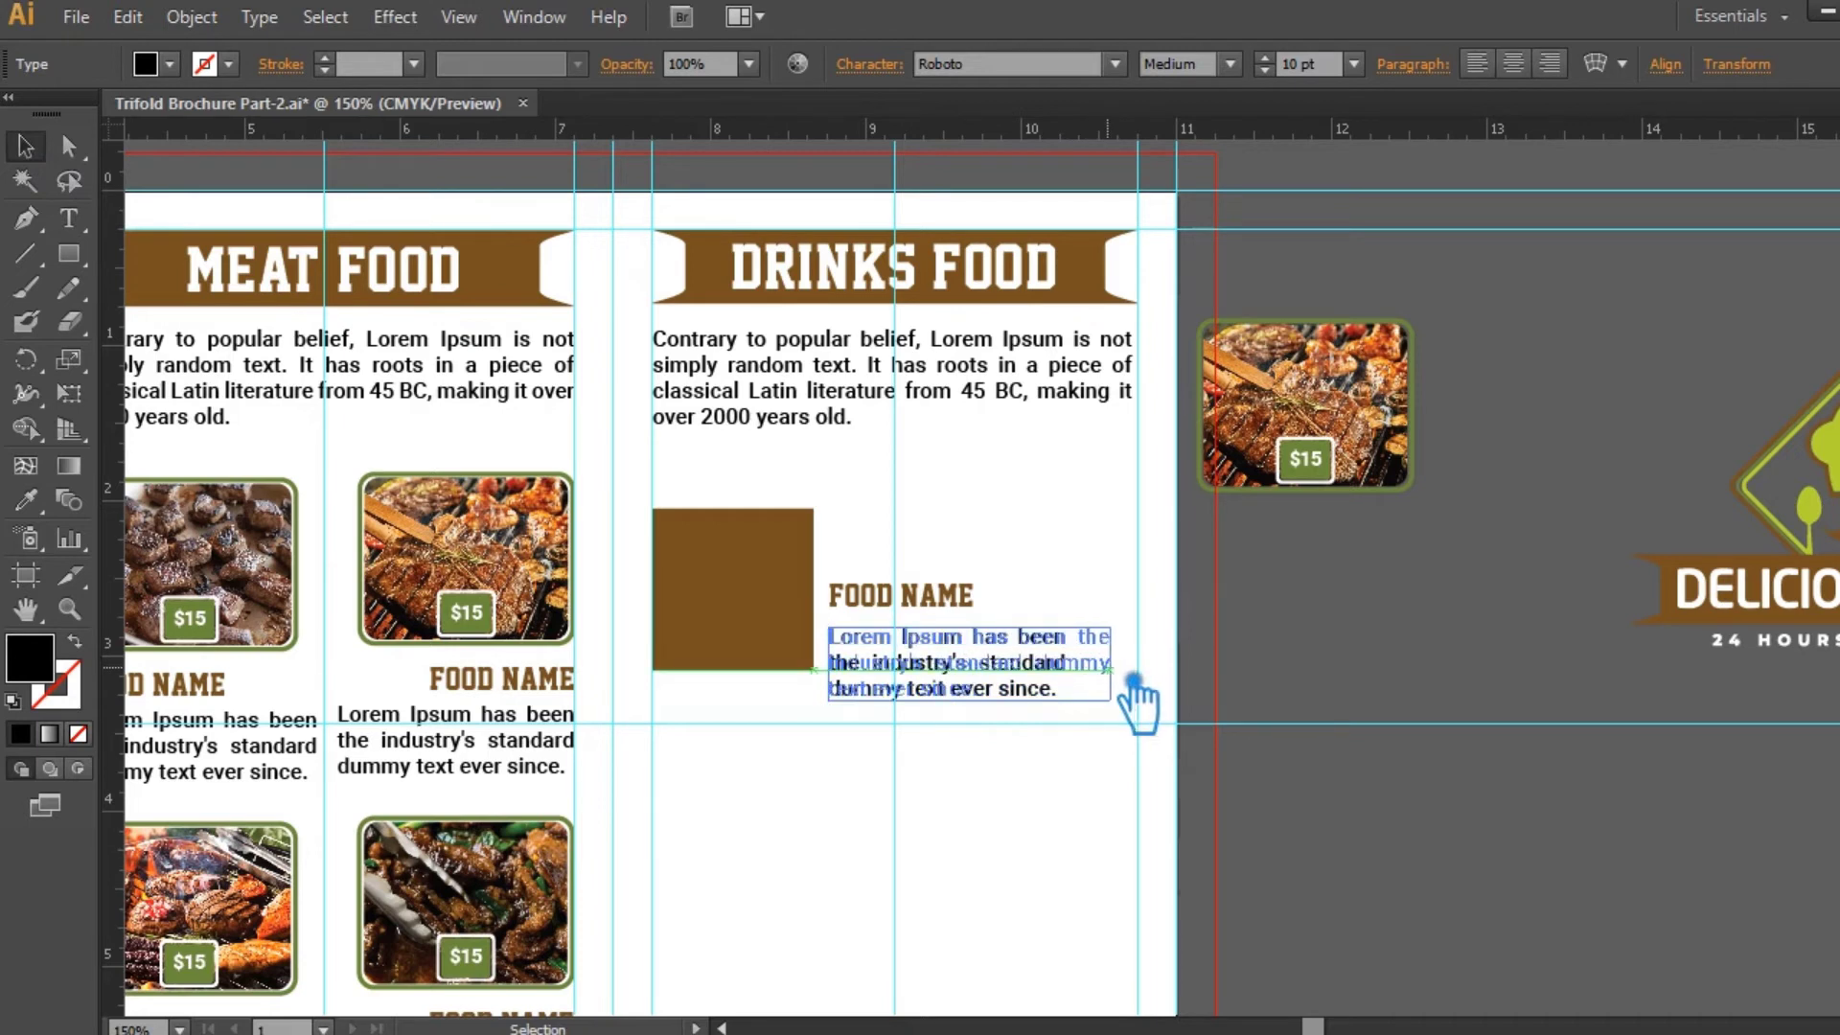
left_click_drag(1132, 680, 1117, 680)
left_click_drag(961, 699, 1275, 711)
- Shorten the description to "Lorem Ipsum has been the industry's dummy."
left_click(79, 224)
key("BackSpace")
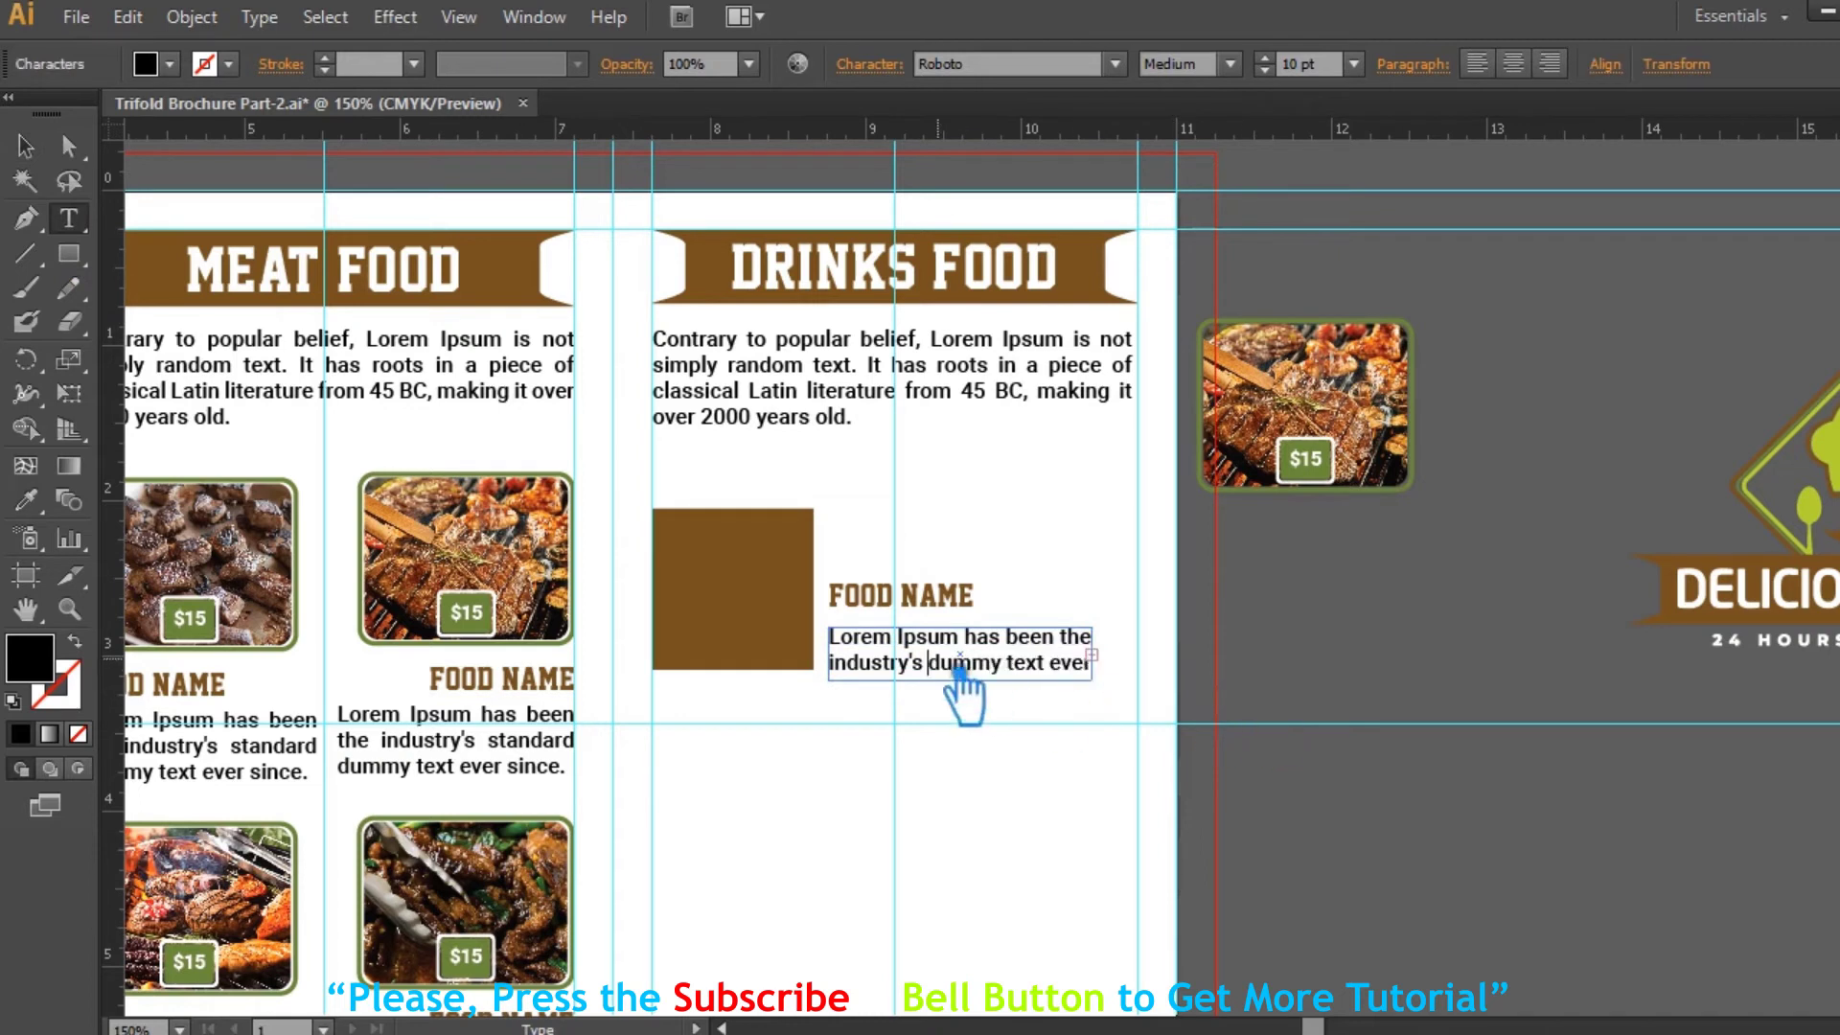
left_click_drag(955, 674, 1256, 682)
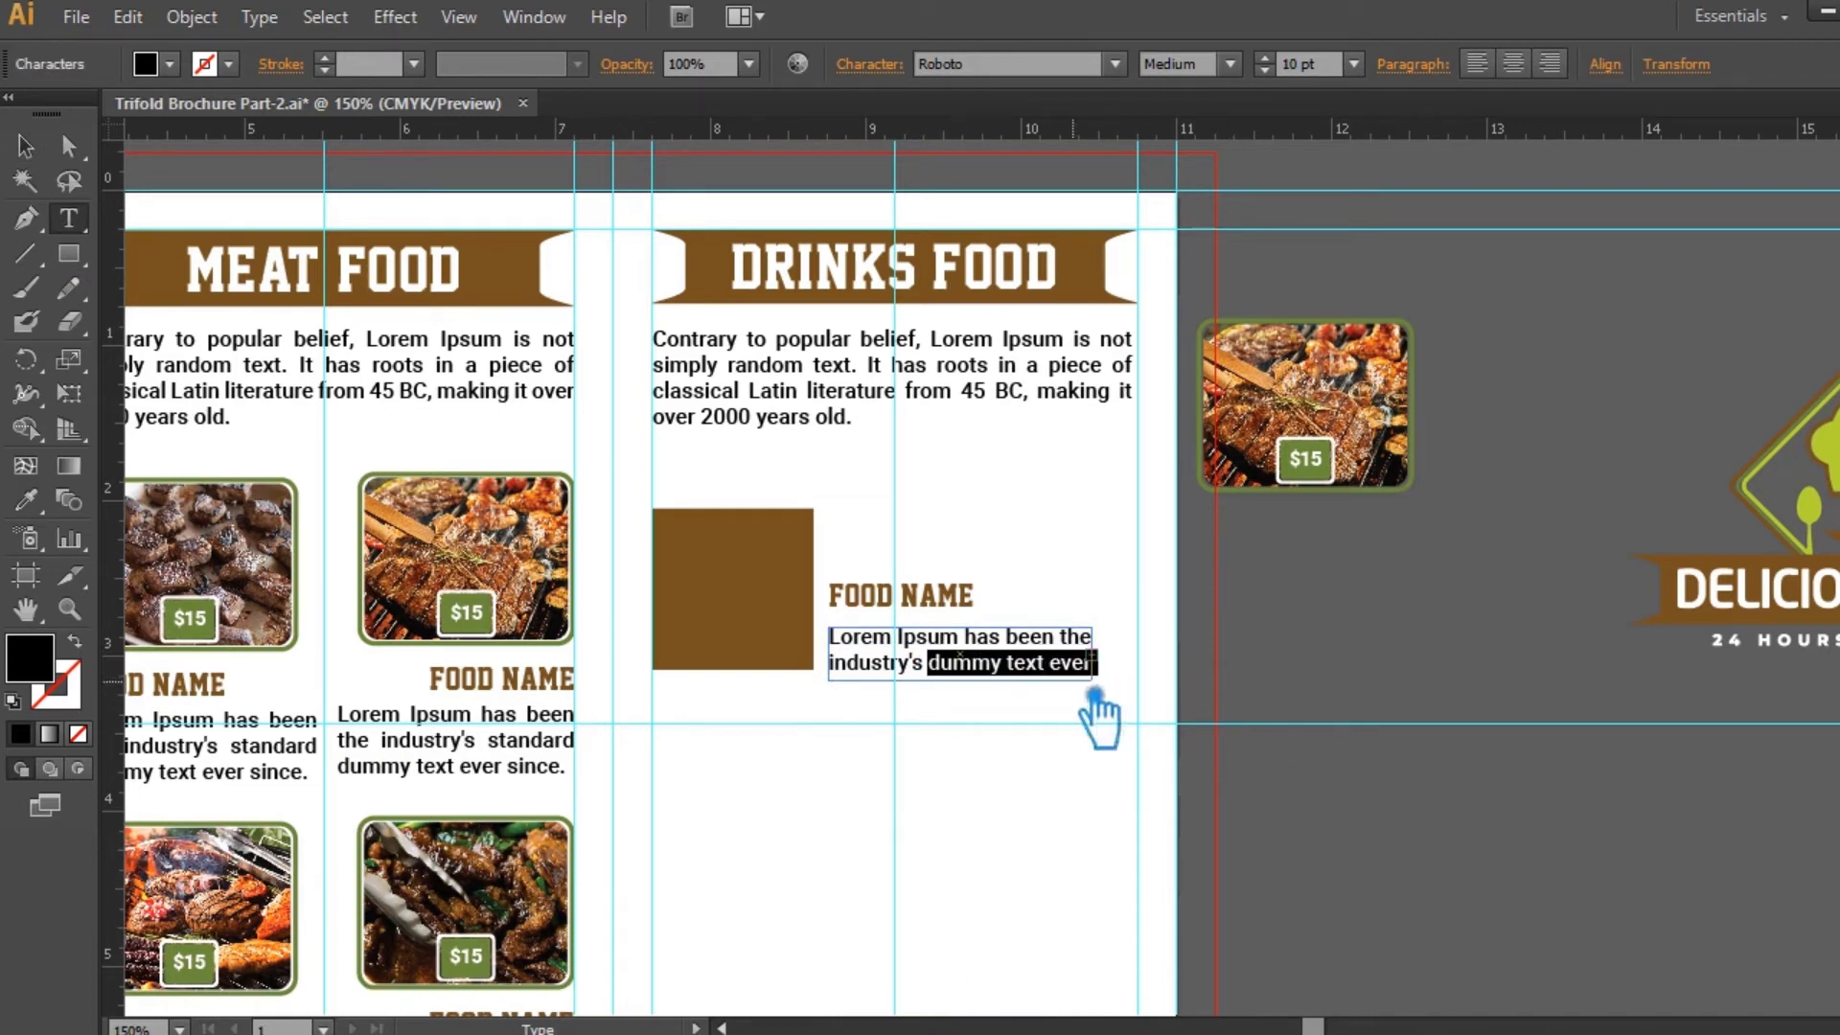
left_click(1021, 675)
left_click_drag(1026, 675, 1254, 678)
key("BackSpace")
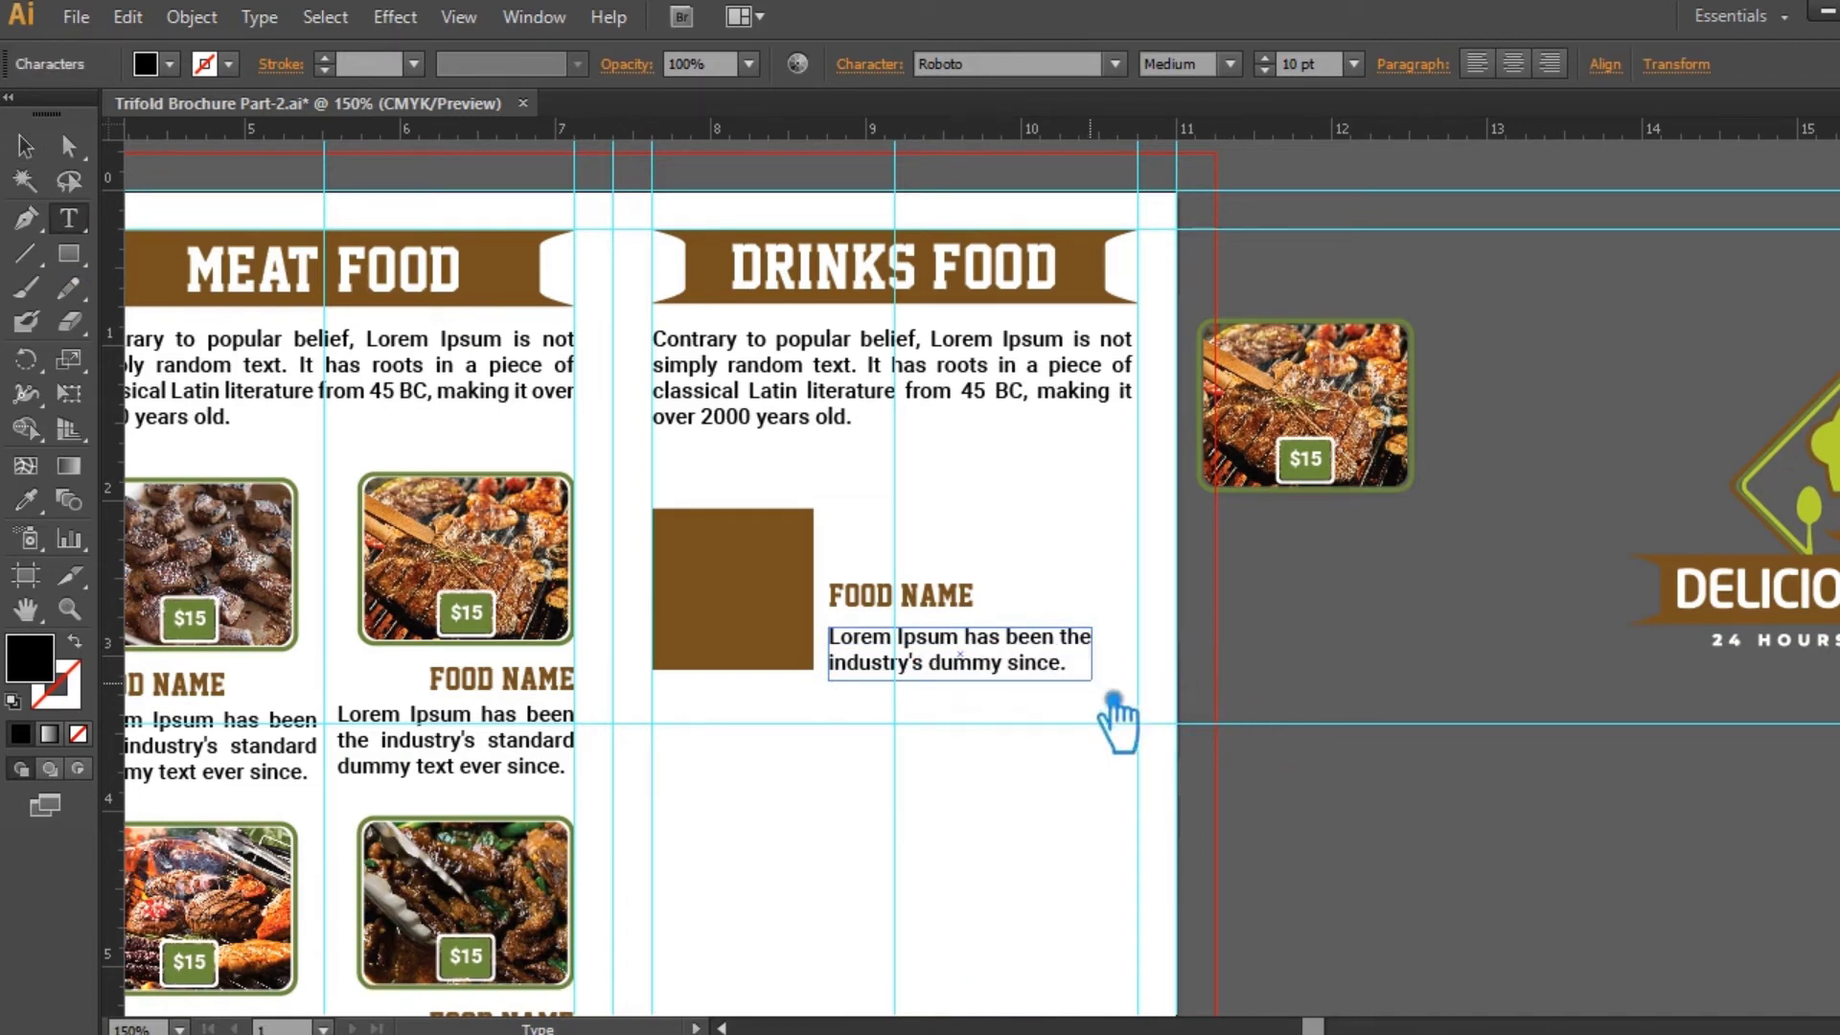
left_click_drag(1037, 677, 1089, 683)
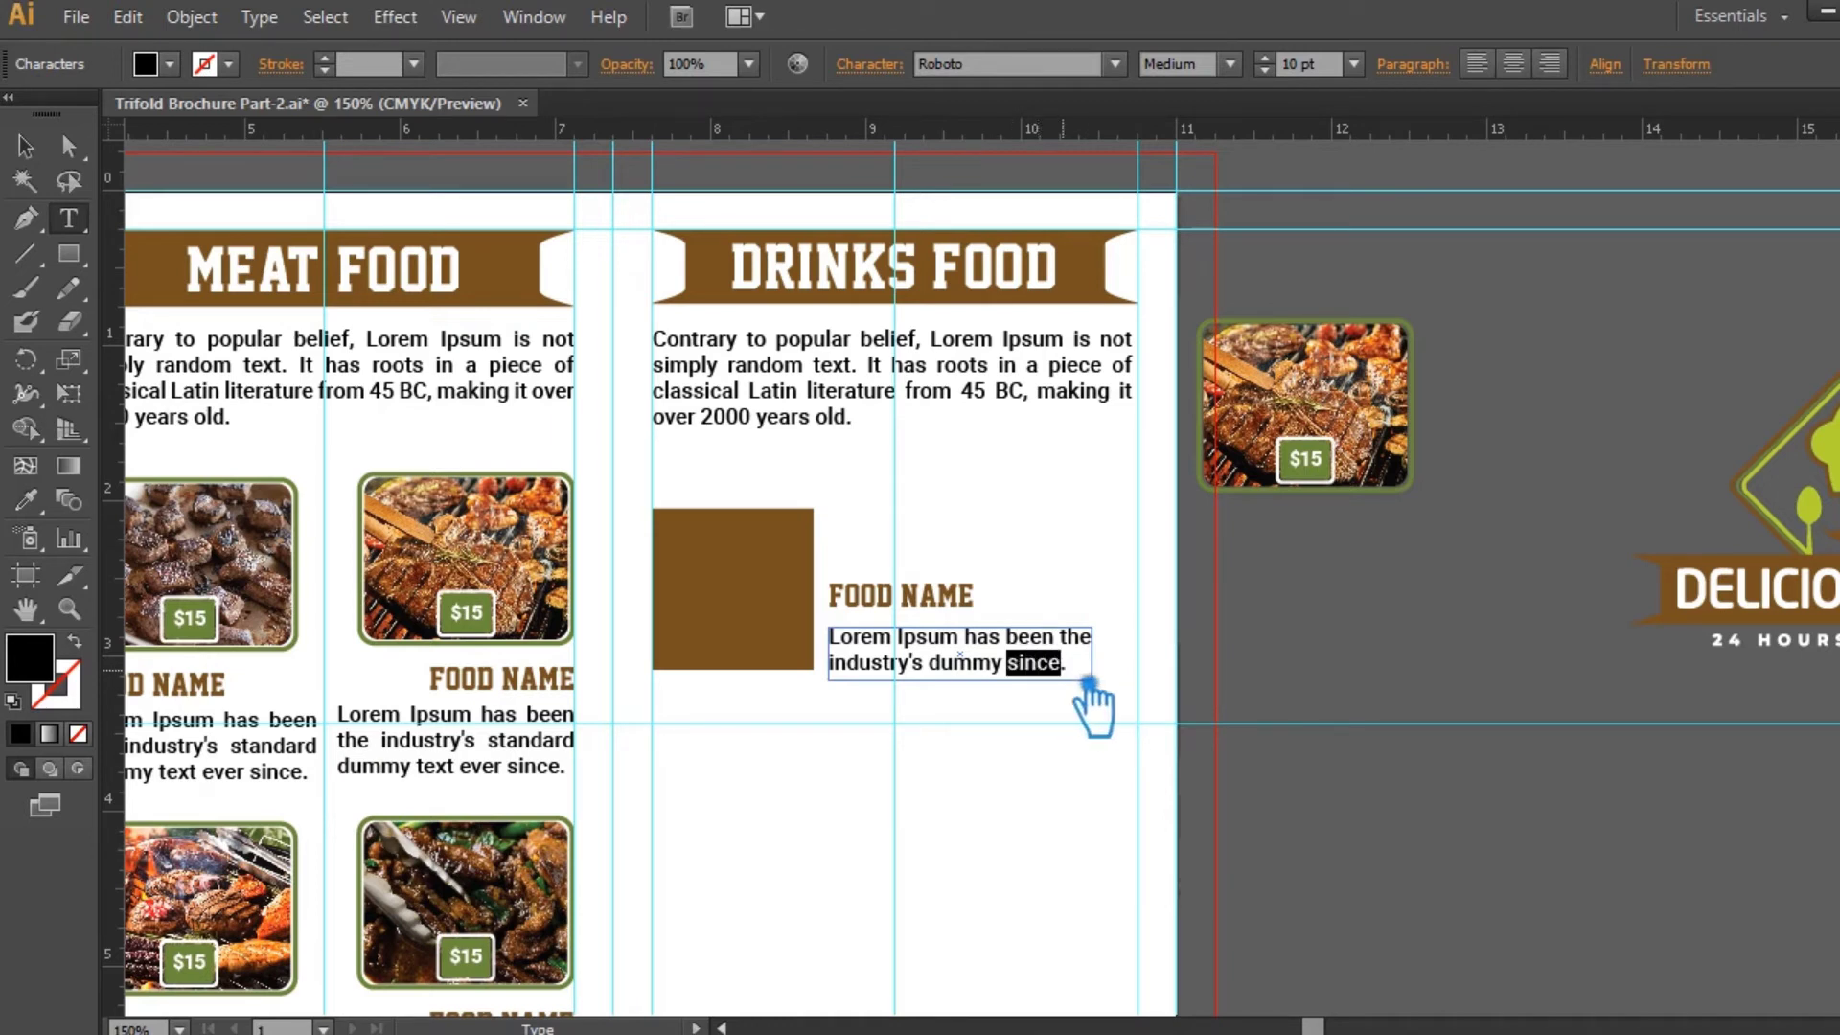
left_click(25, 145)
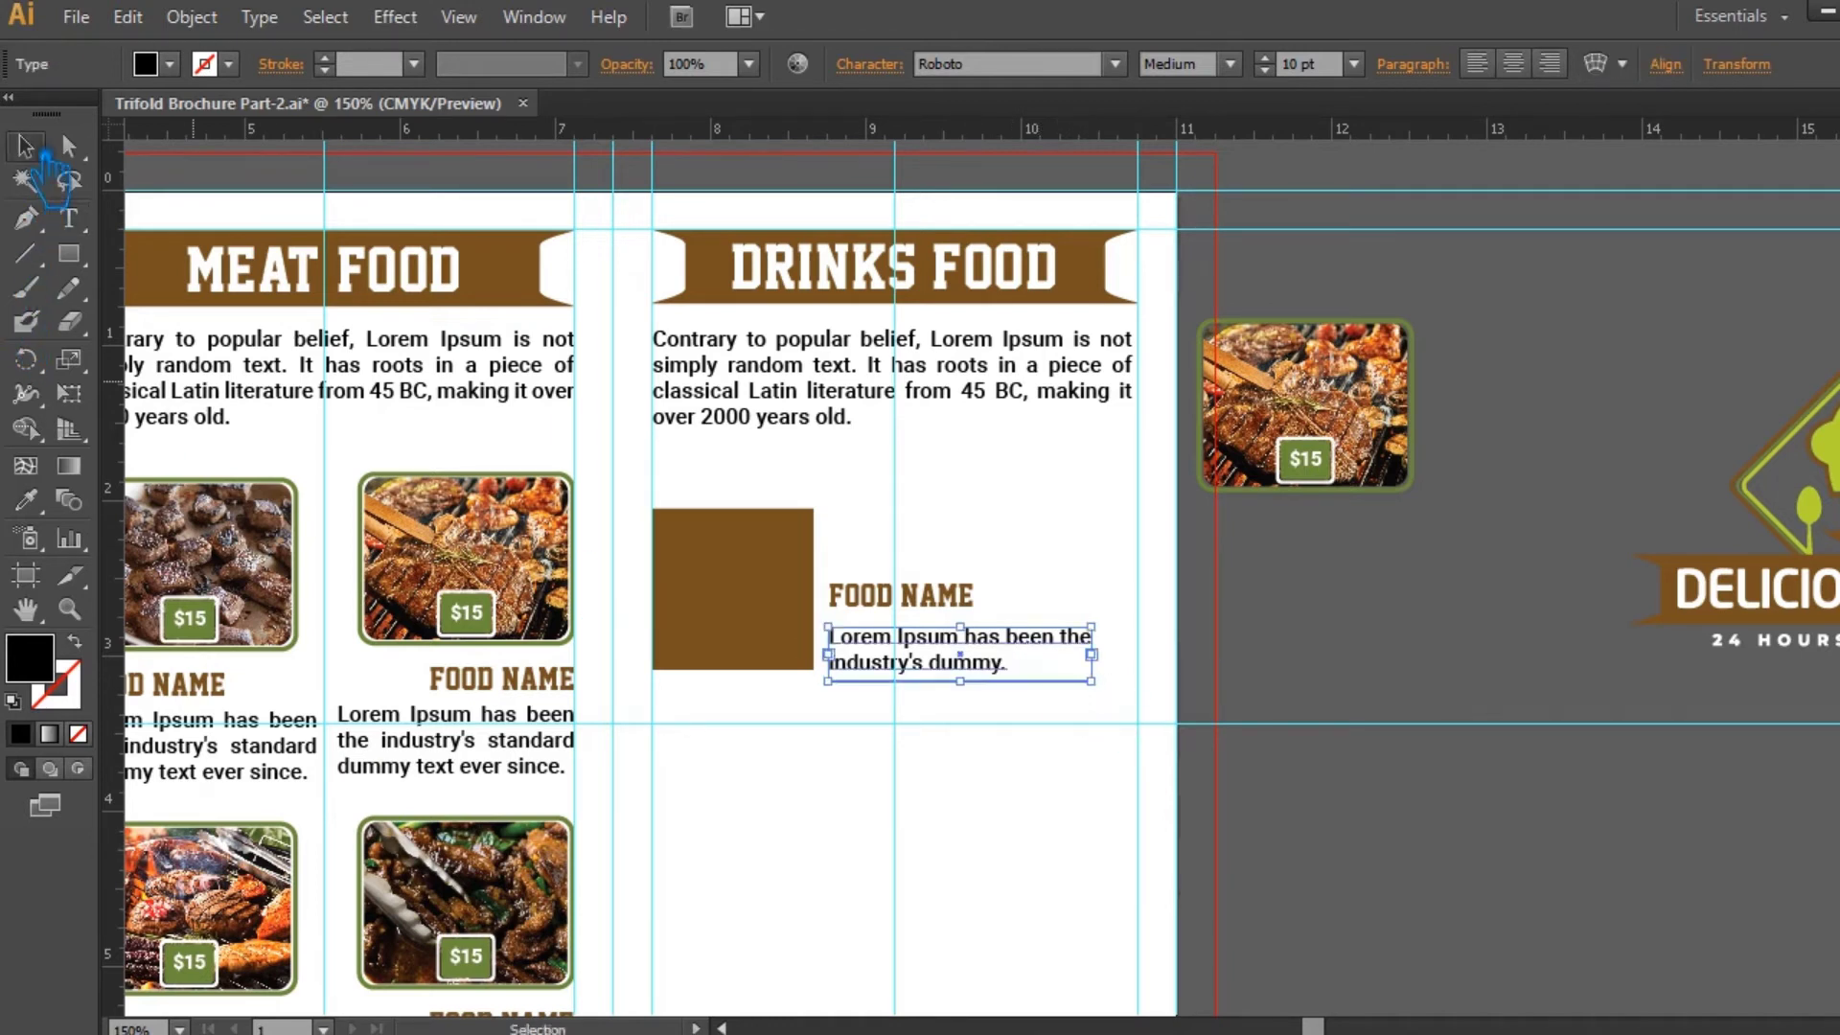
left_click(1236, 652)
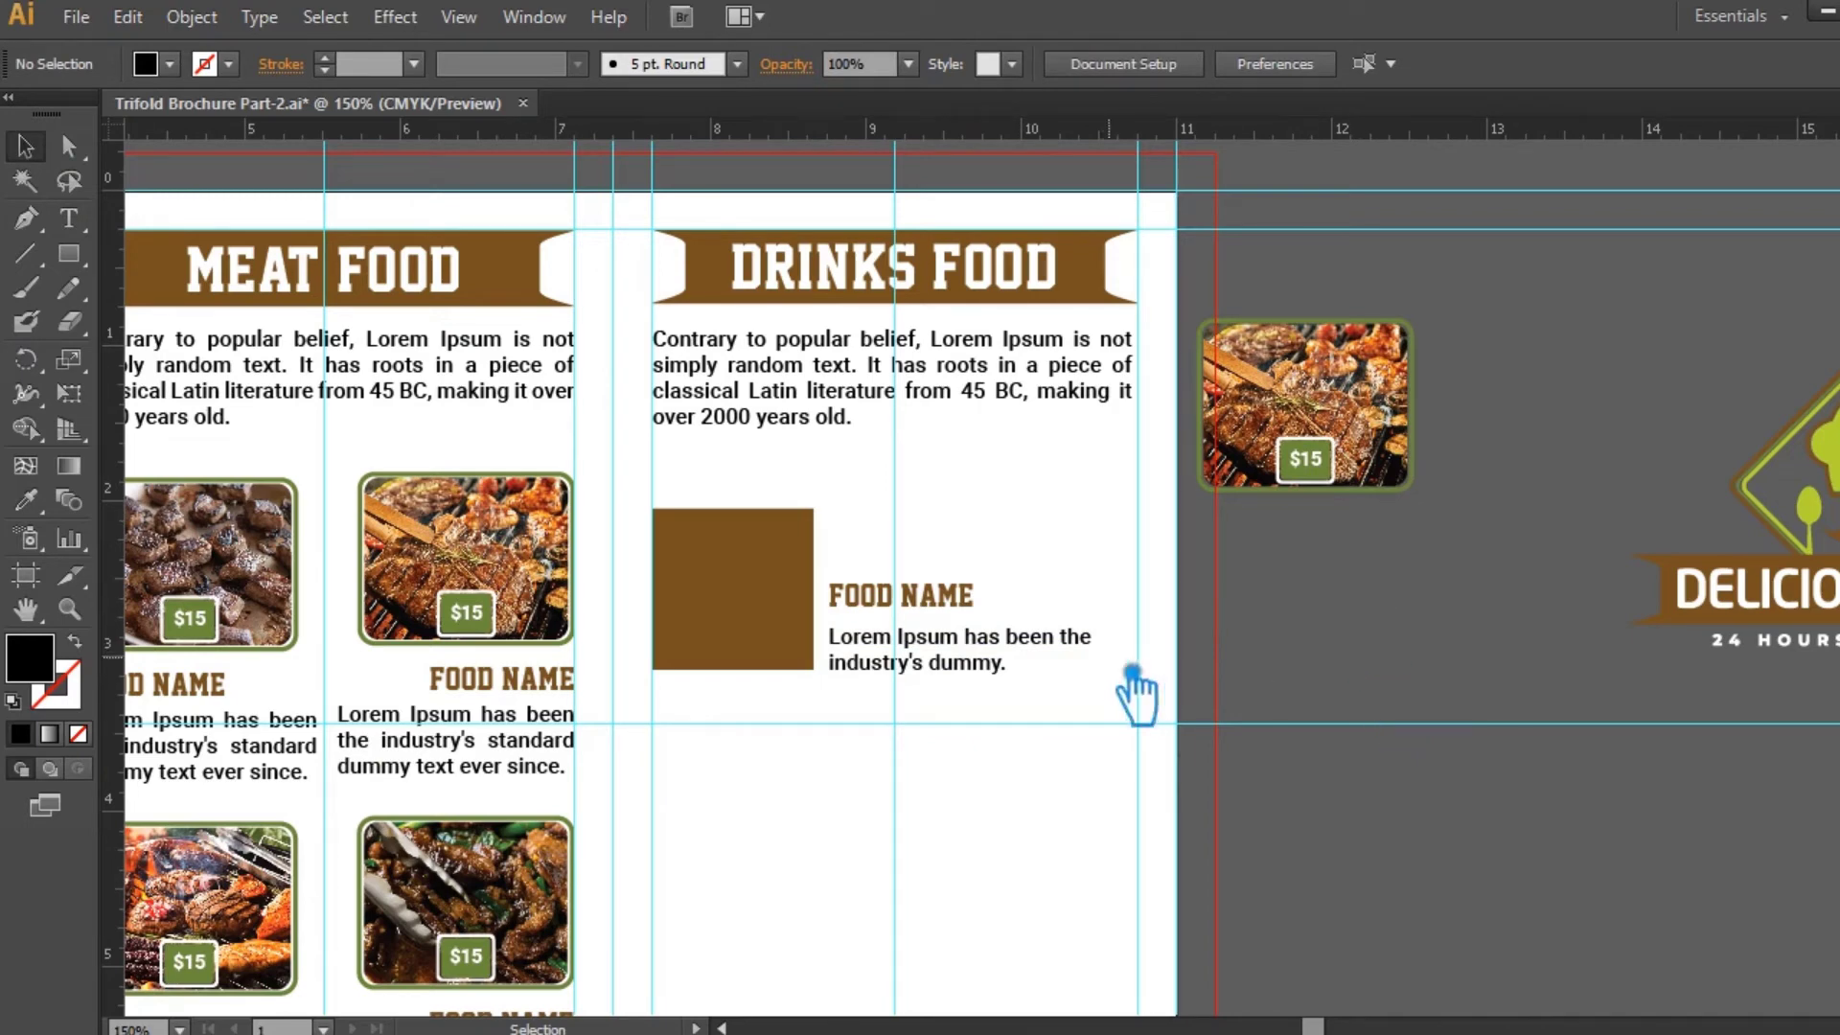
- Copy the burger entry with the round photo from the first panel onto the pasteboard and ungroup it
left_click_drag(739, 780, 1137, 747)
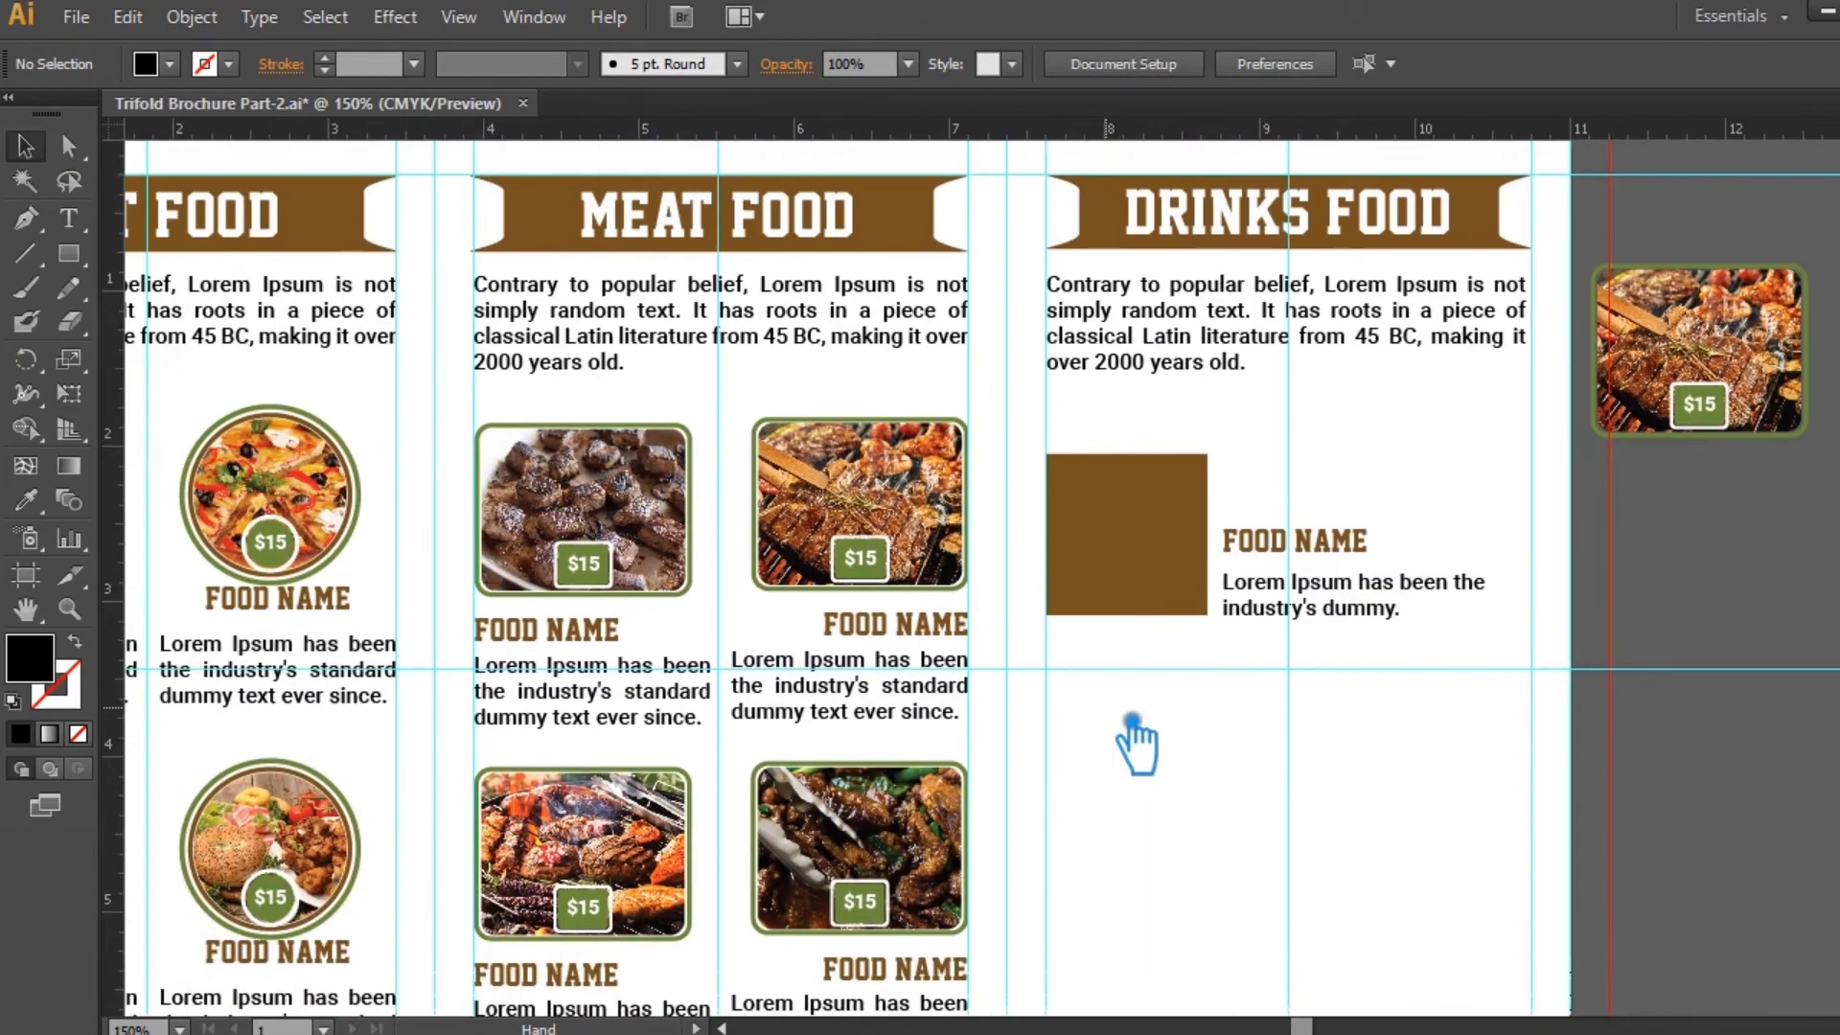
left_click_drag(270, 540, 1731, 751)
left_click_drag(1519, 822, 680, 693)
left_click_drag(876, 597, 1320, 689)
right_click(1320, 689)
left_click(1403, 858)
left_click(1081, 535)
left_click(1095, 710)
right_click(1094, 710)
left_click(1175, 879)
- Move the round $15 badge into the third panel beside FOOD NAME and delete the leftover parts of the copied entry
left_click(1393, 714)
key("Delete")
left_click_drag(1102, 726, 673, 410)
left_click_drag(1270, 848, 970, 645)
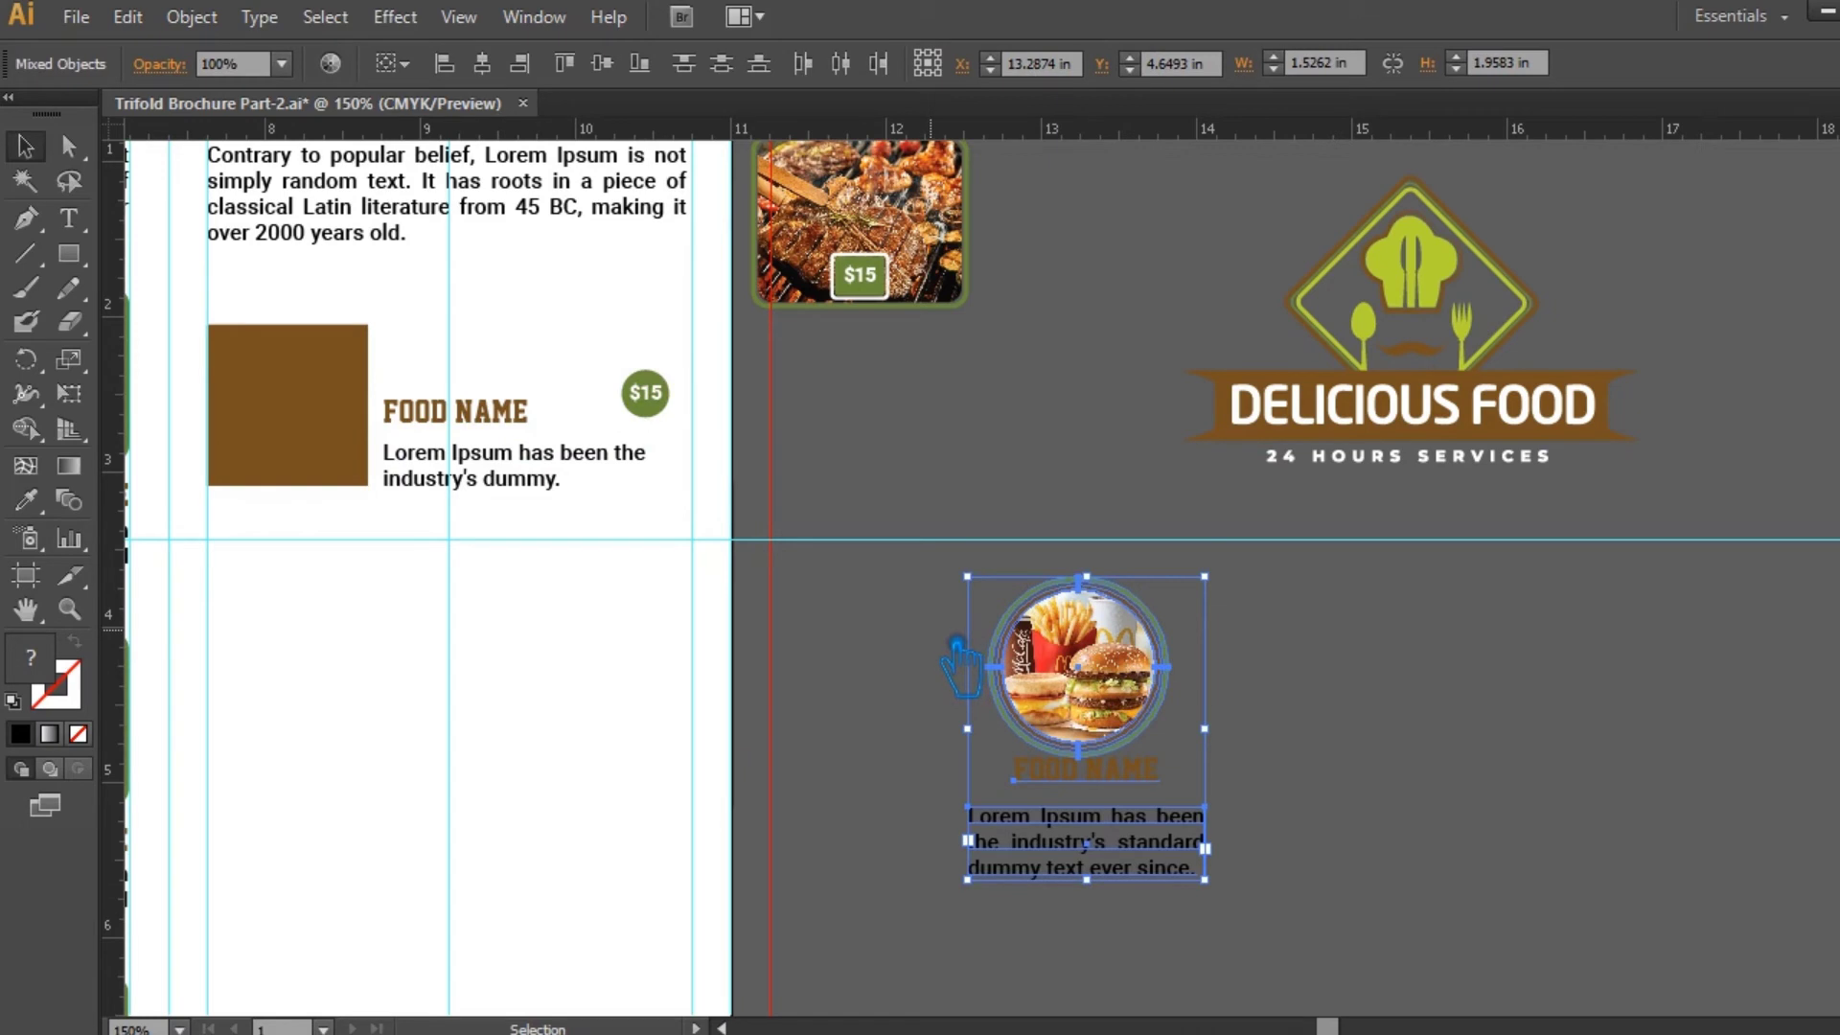
key("Delete")
- Recolor the round $15 badge's outer ring with the square's brown using the Eyedropper
left_click_drag(649, 596, 832, 677)
key("a")
left_click(853, 486)
left_click(27, 500)
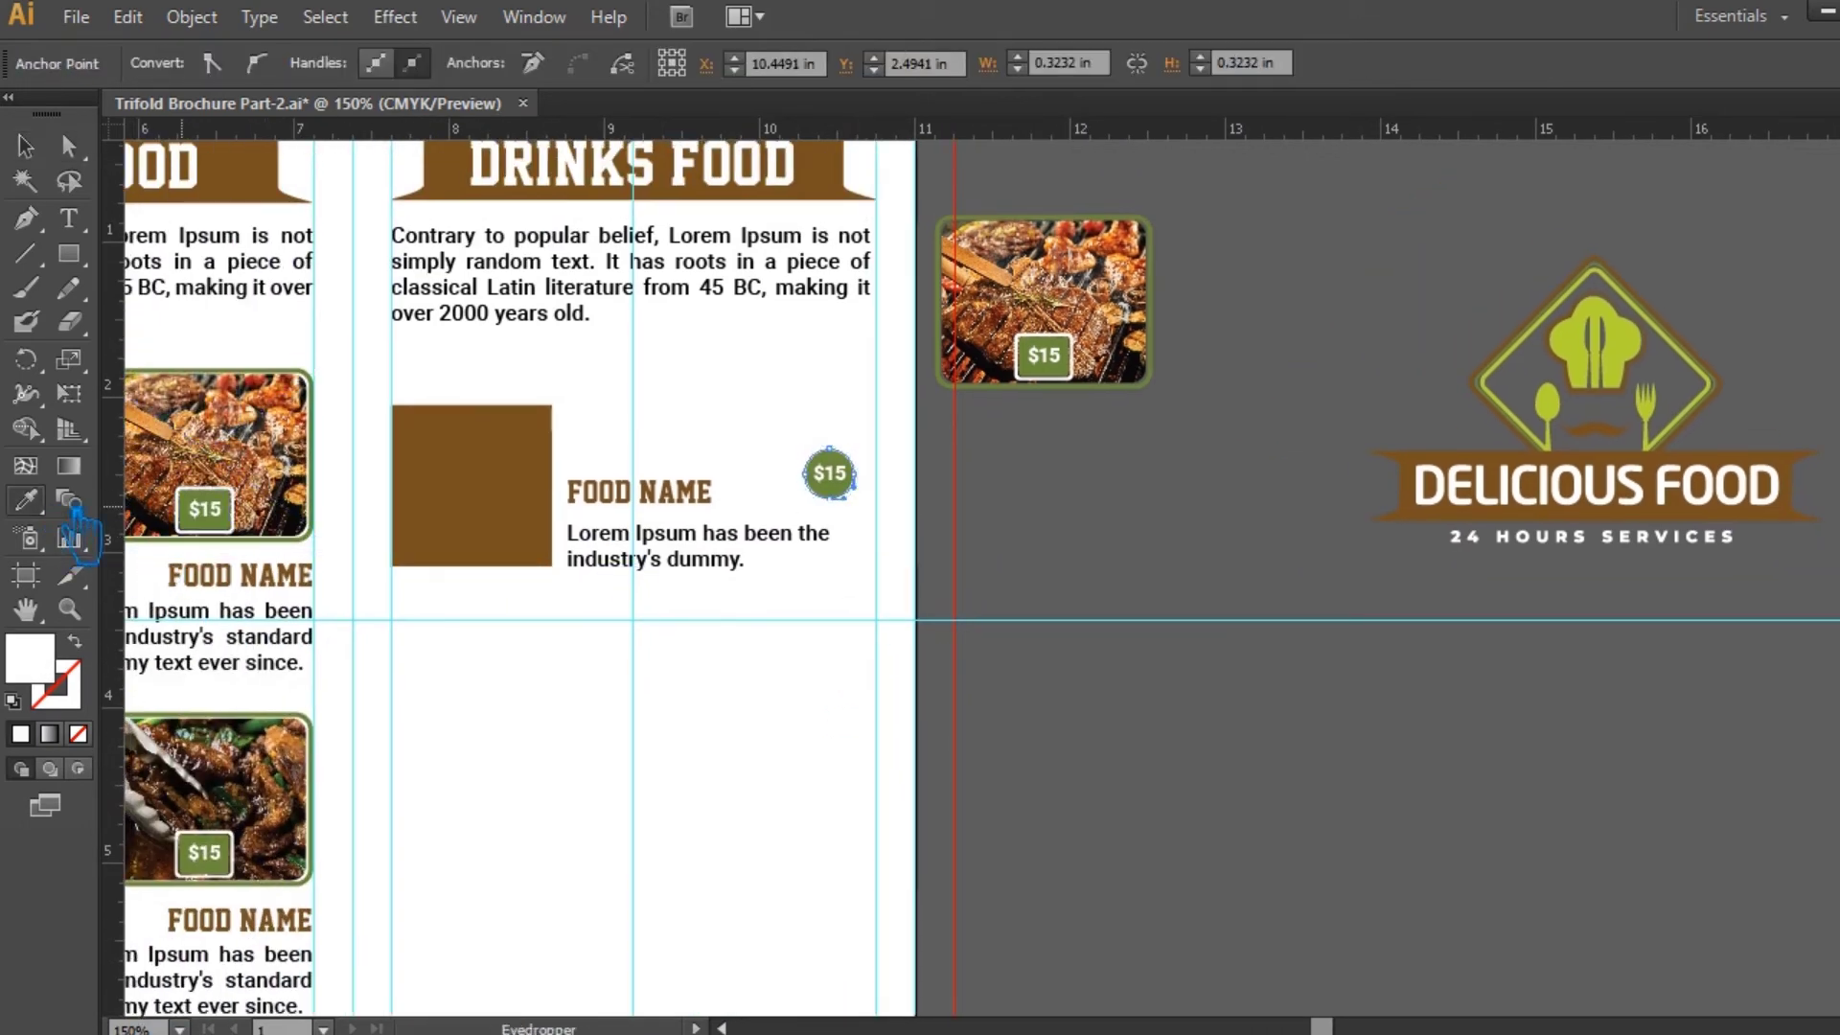
left_click(206, 514)
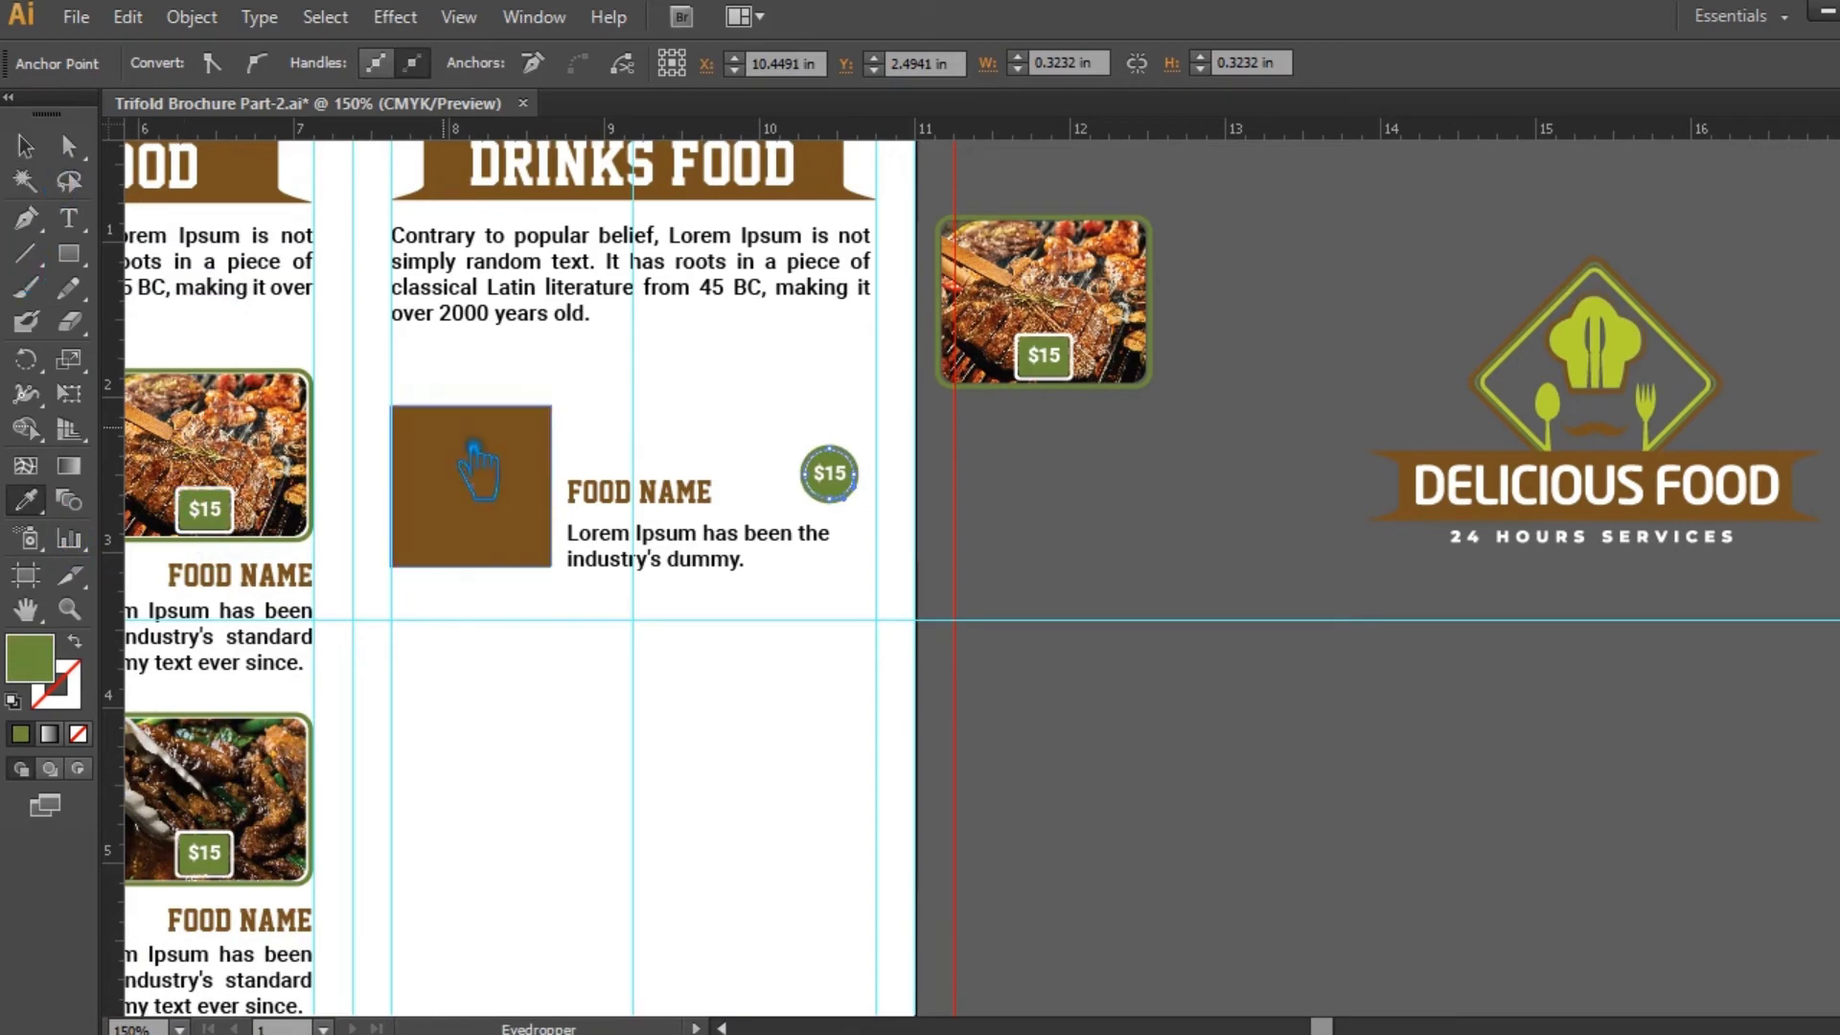
left_click(27, 148)
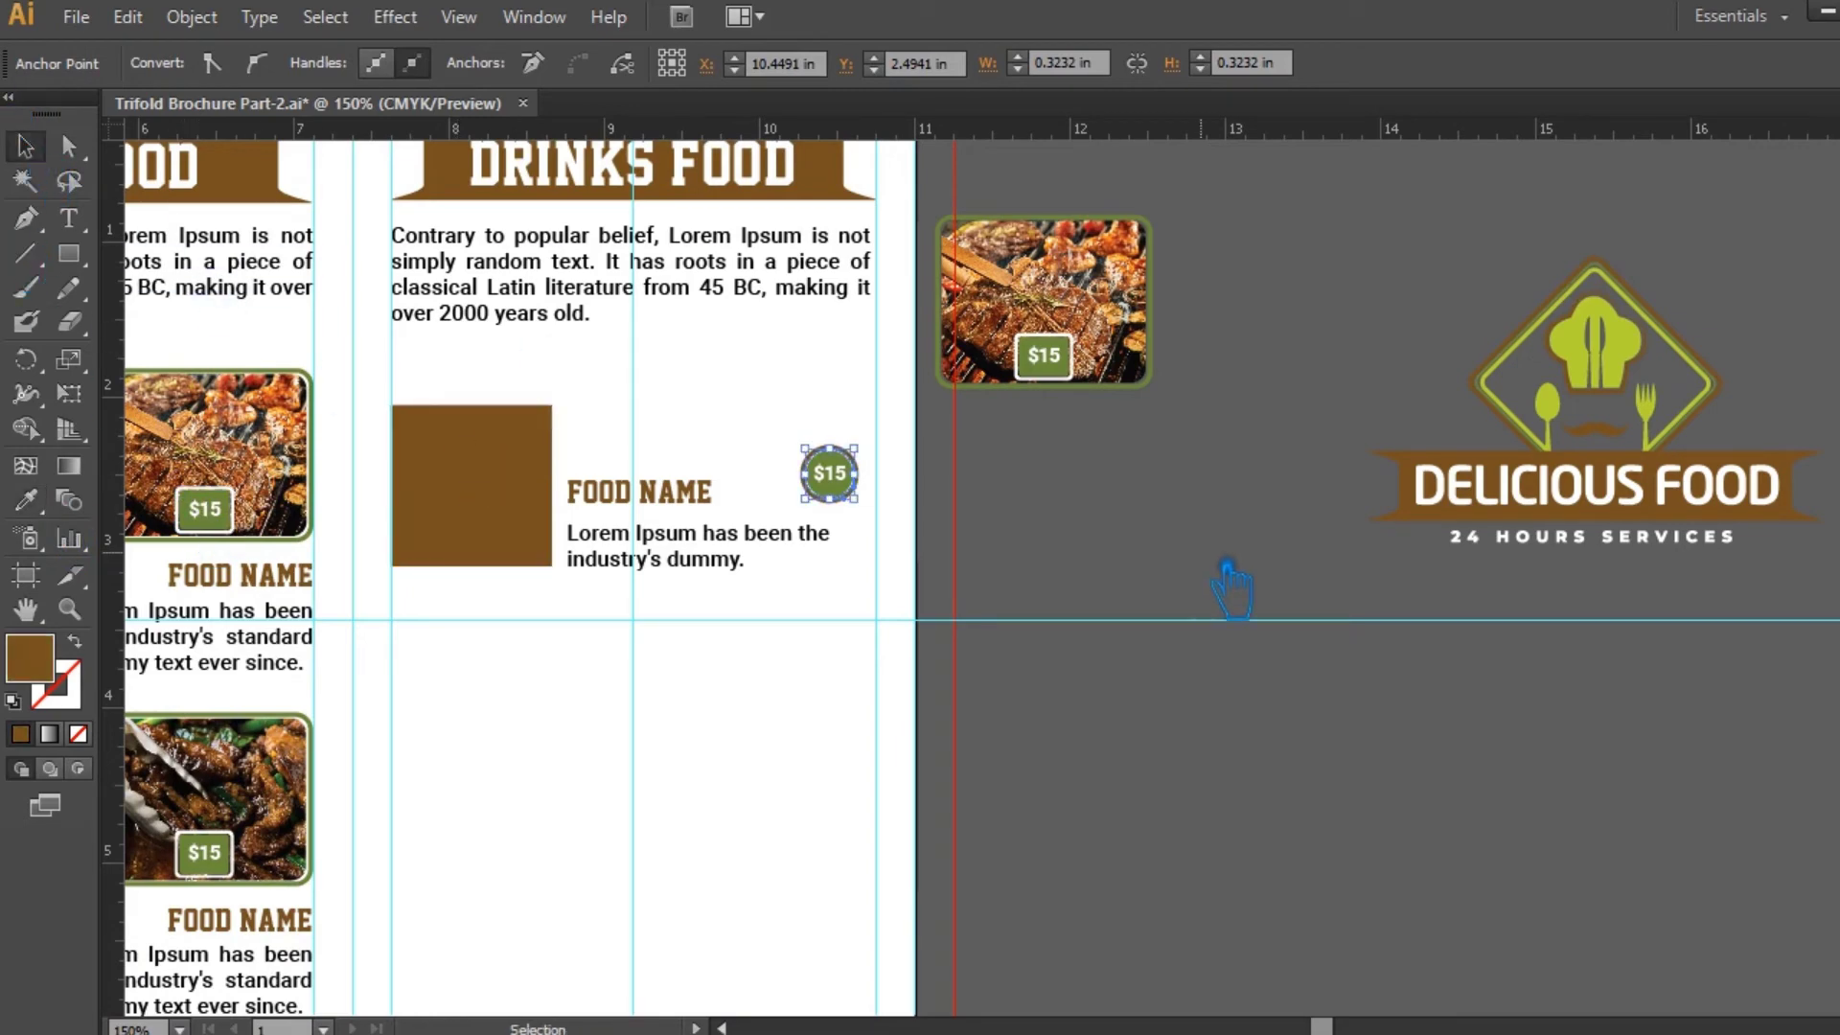
left_click(1223, 566)
- Enlarge the round $15 badge to about 0.42 in wide
key("ctrl+equal")
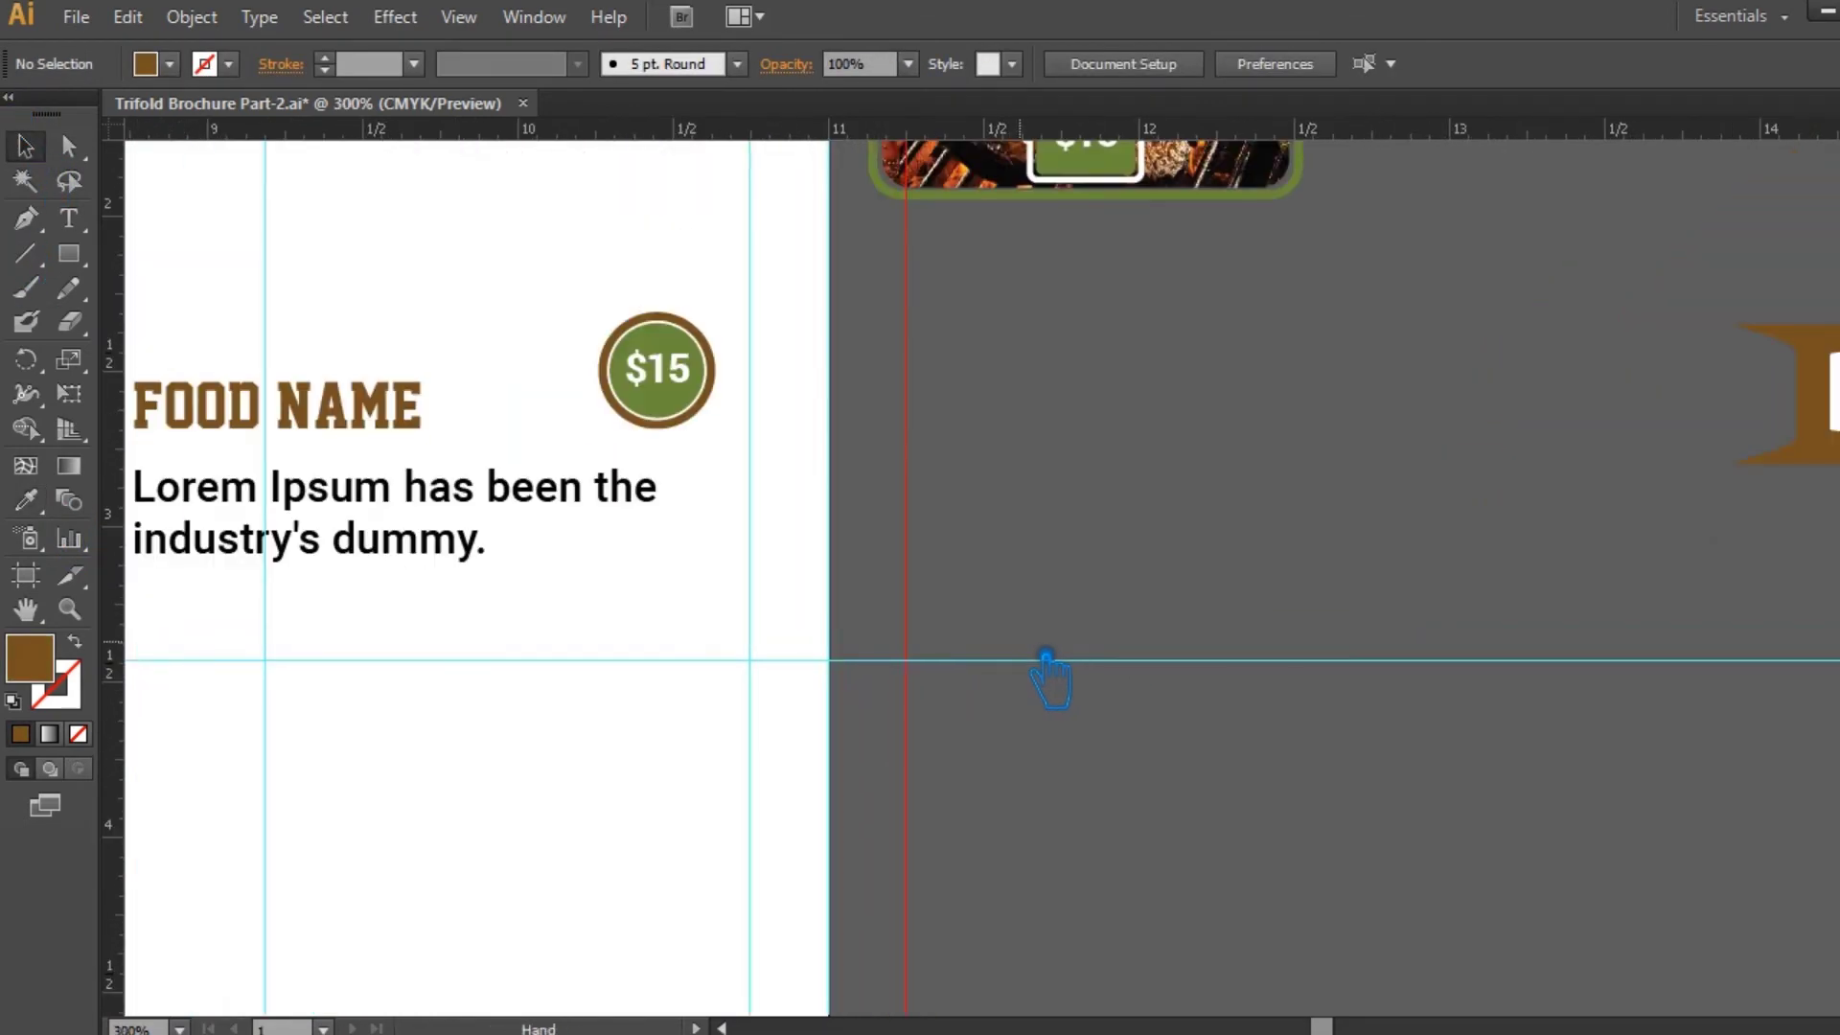
left_click_drag(1047, 657, 1431, 678)
left_click(1075, 434)
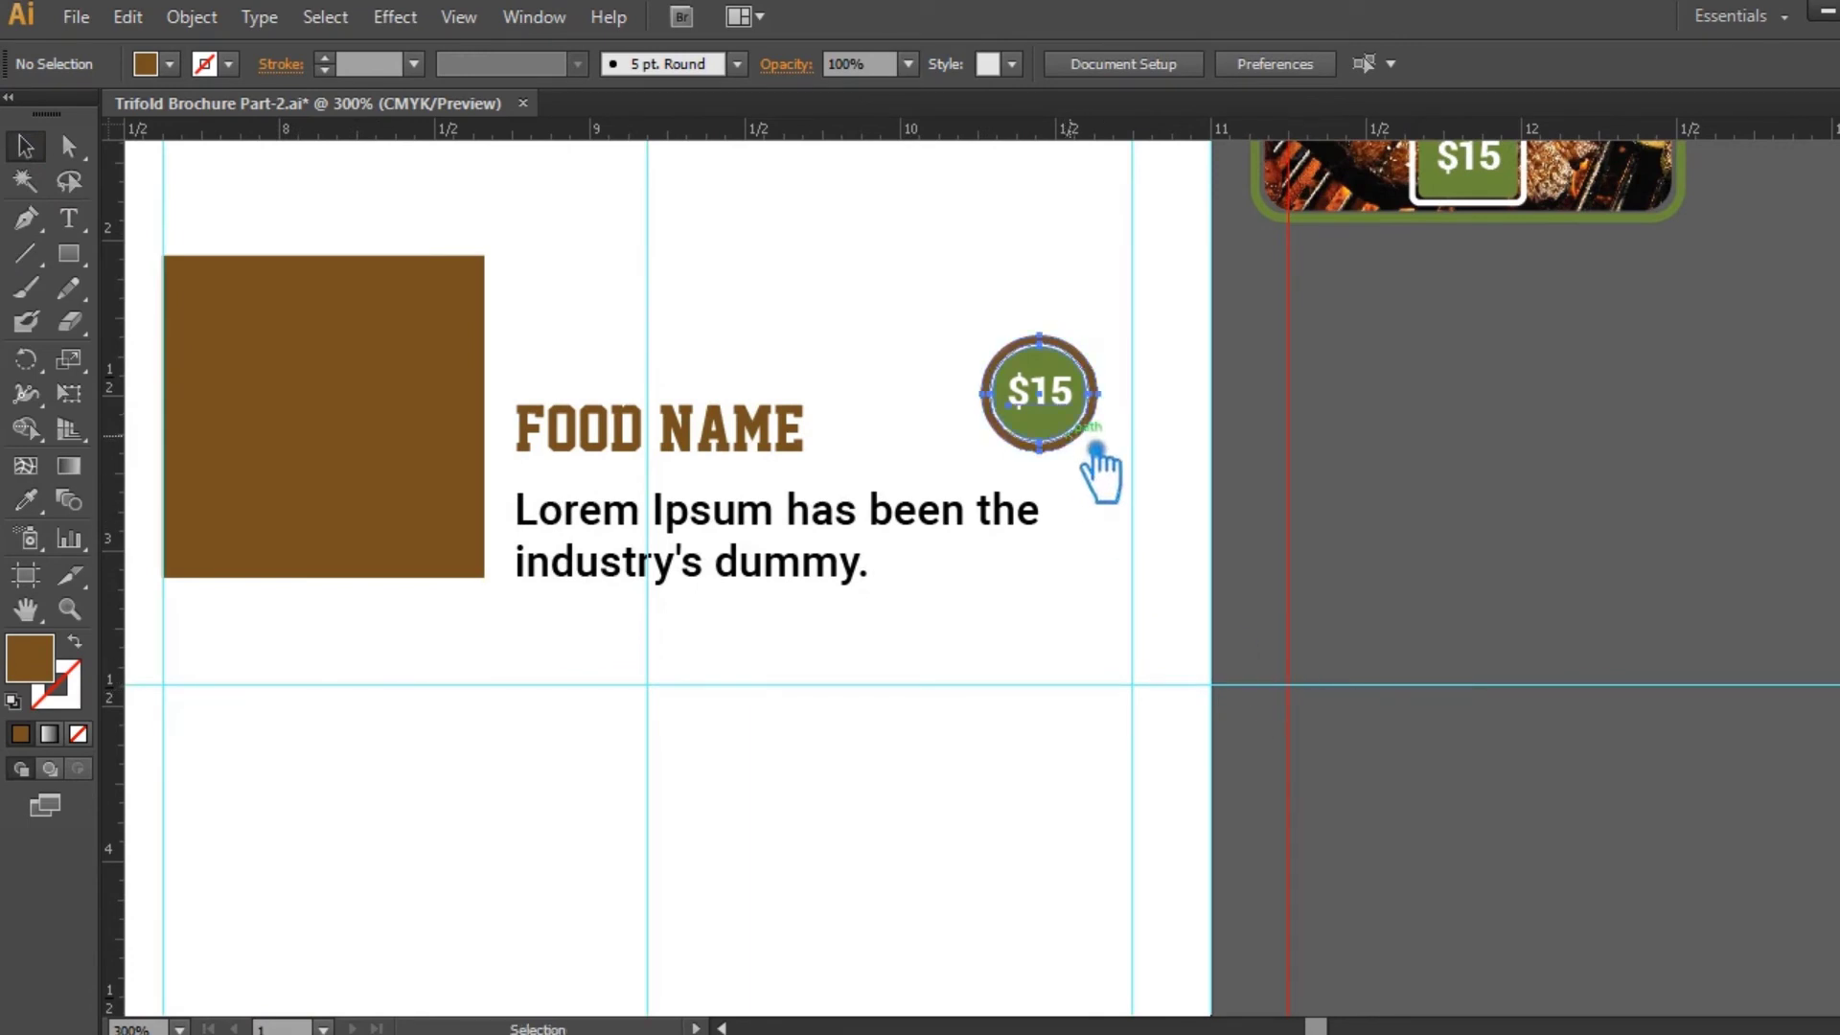
left_click_drag(1001, 348, 967, 322)
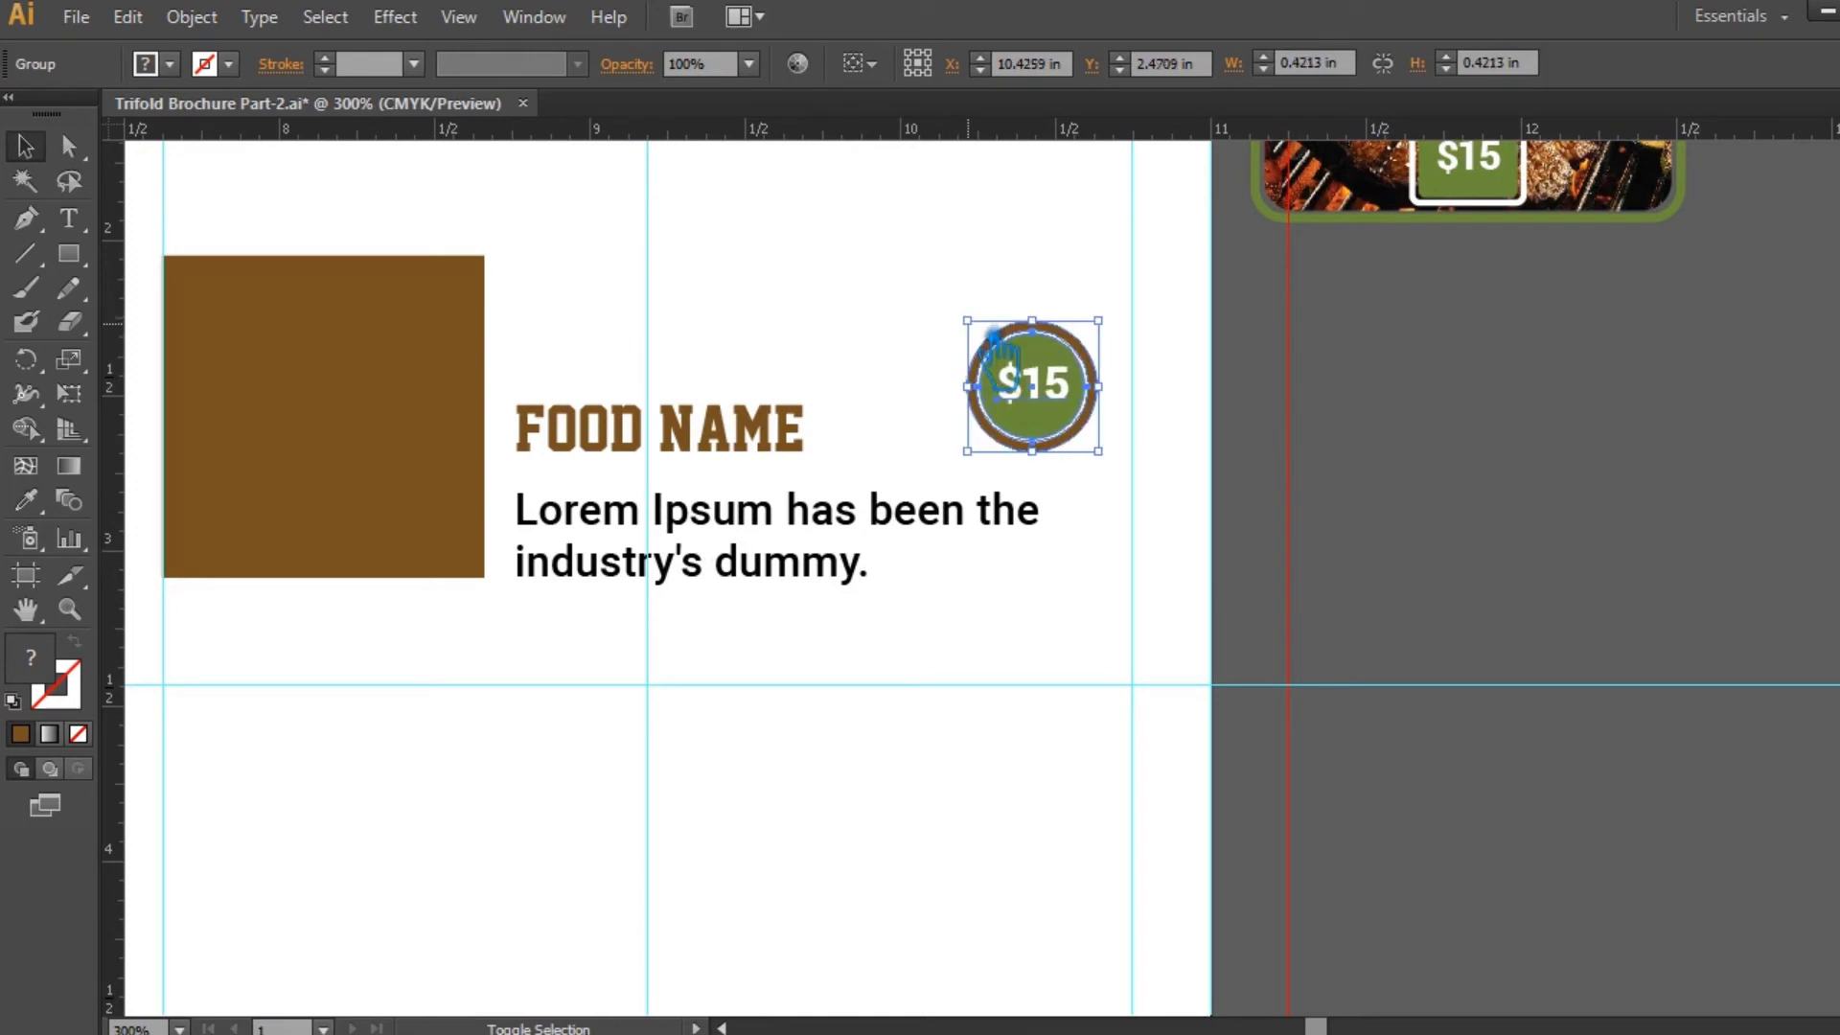
left_click(872, 361)
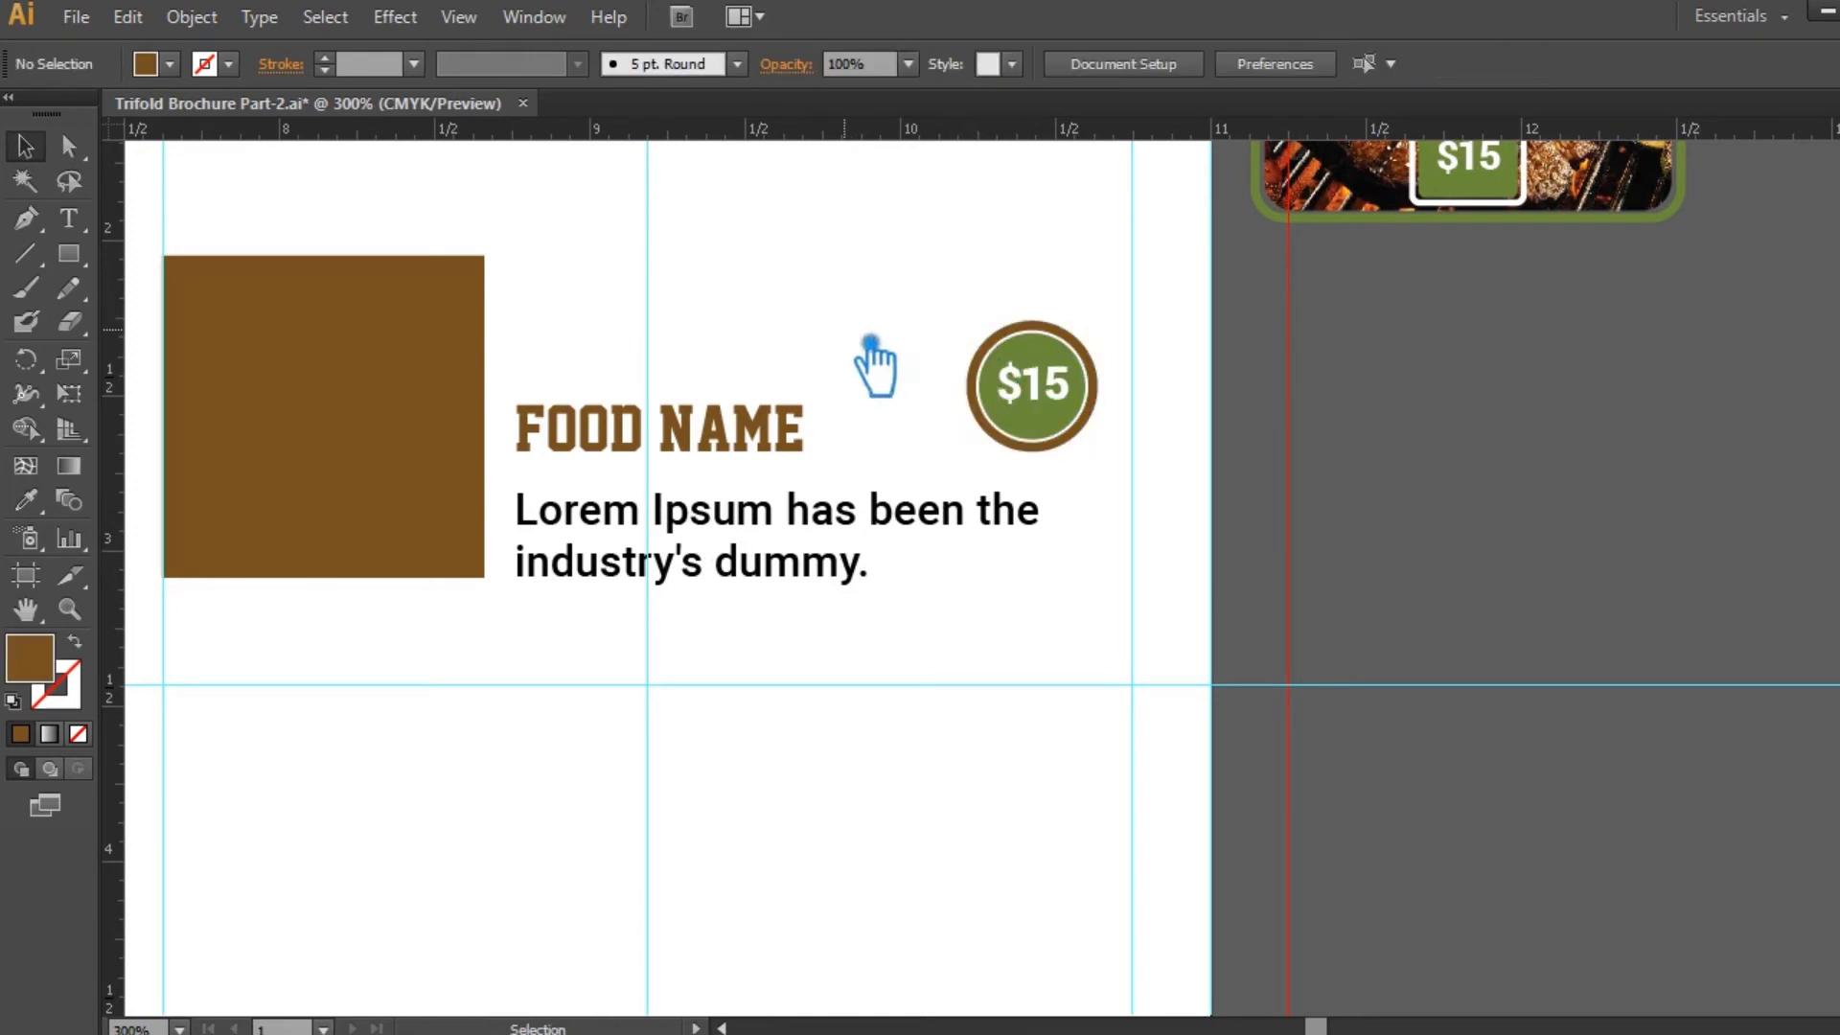
left_click(841, 581)
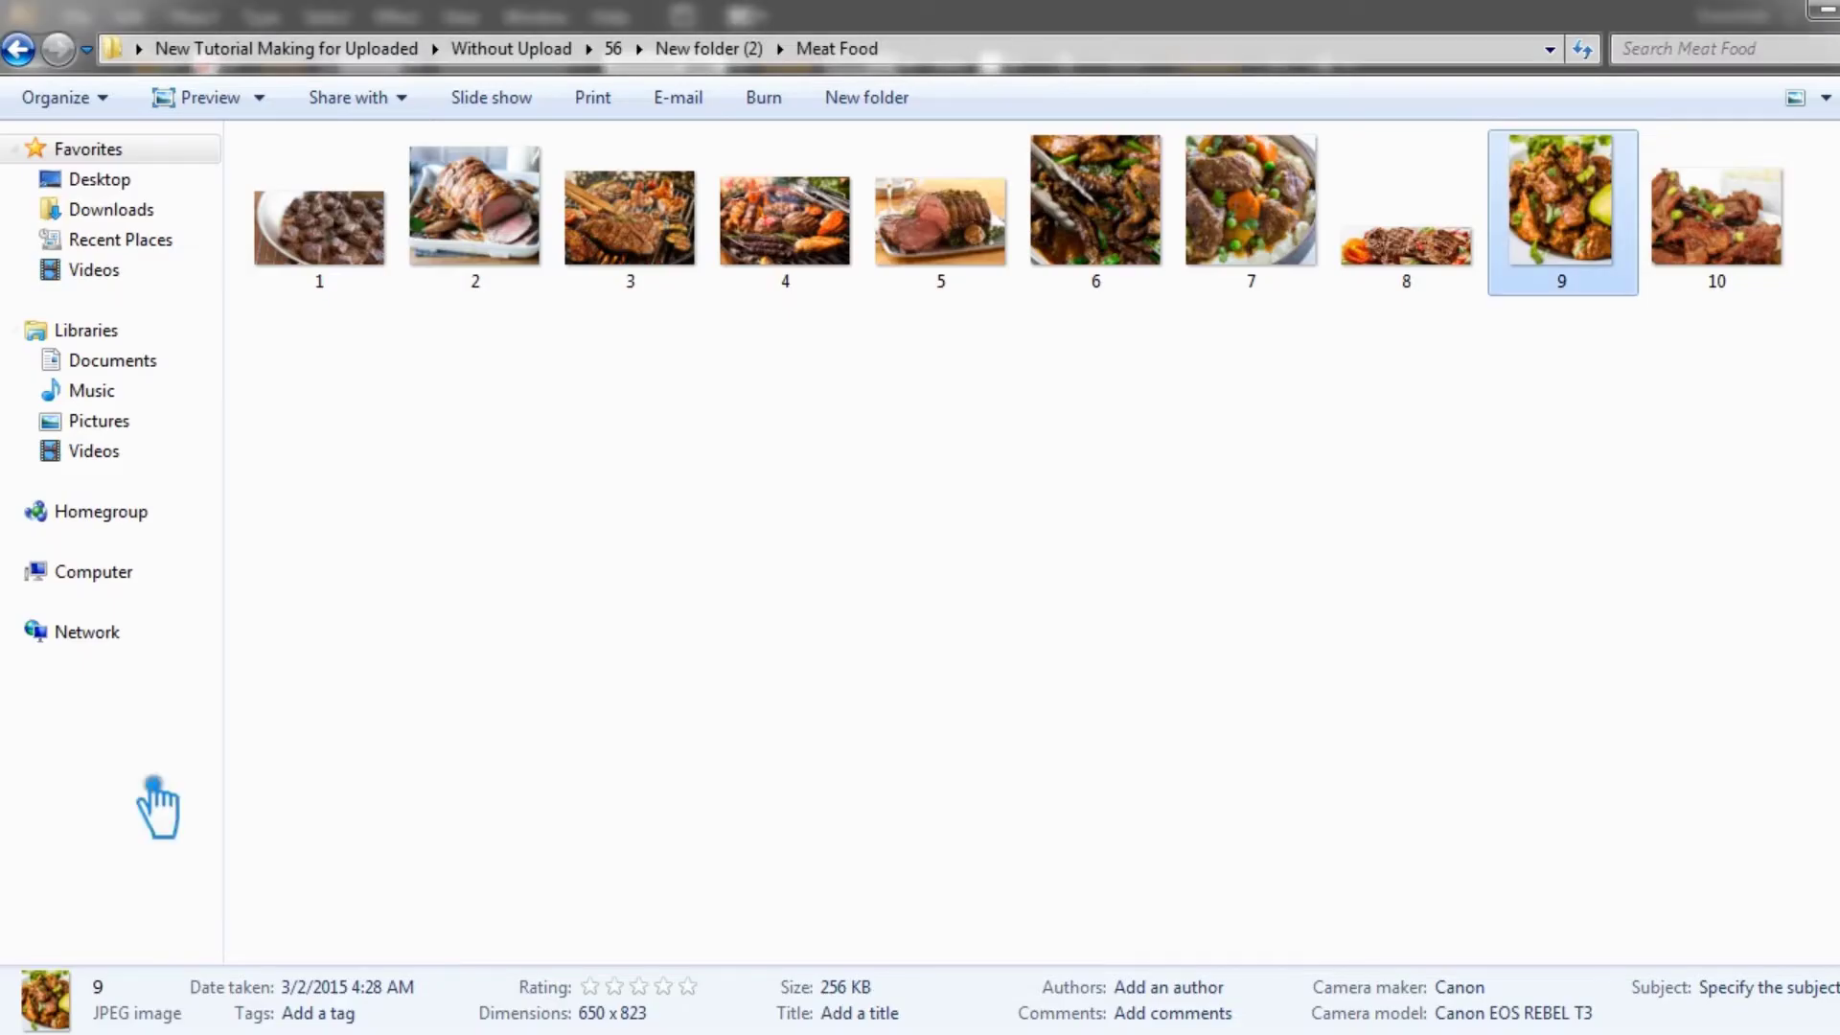
- Place image 1 from the Drink Food folder into the brochure document
left_click(709, 49)
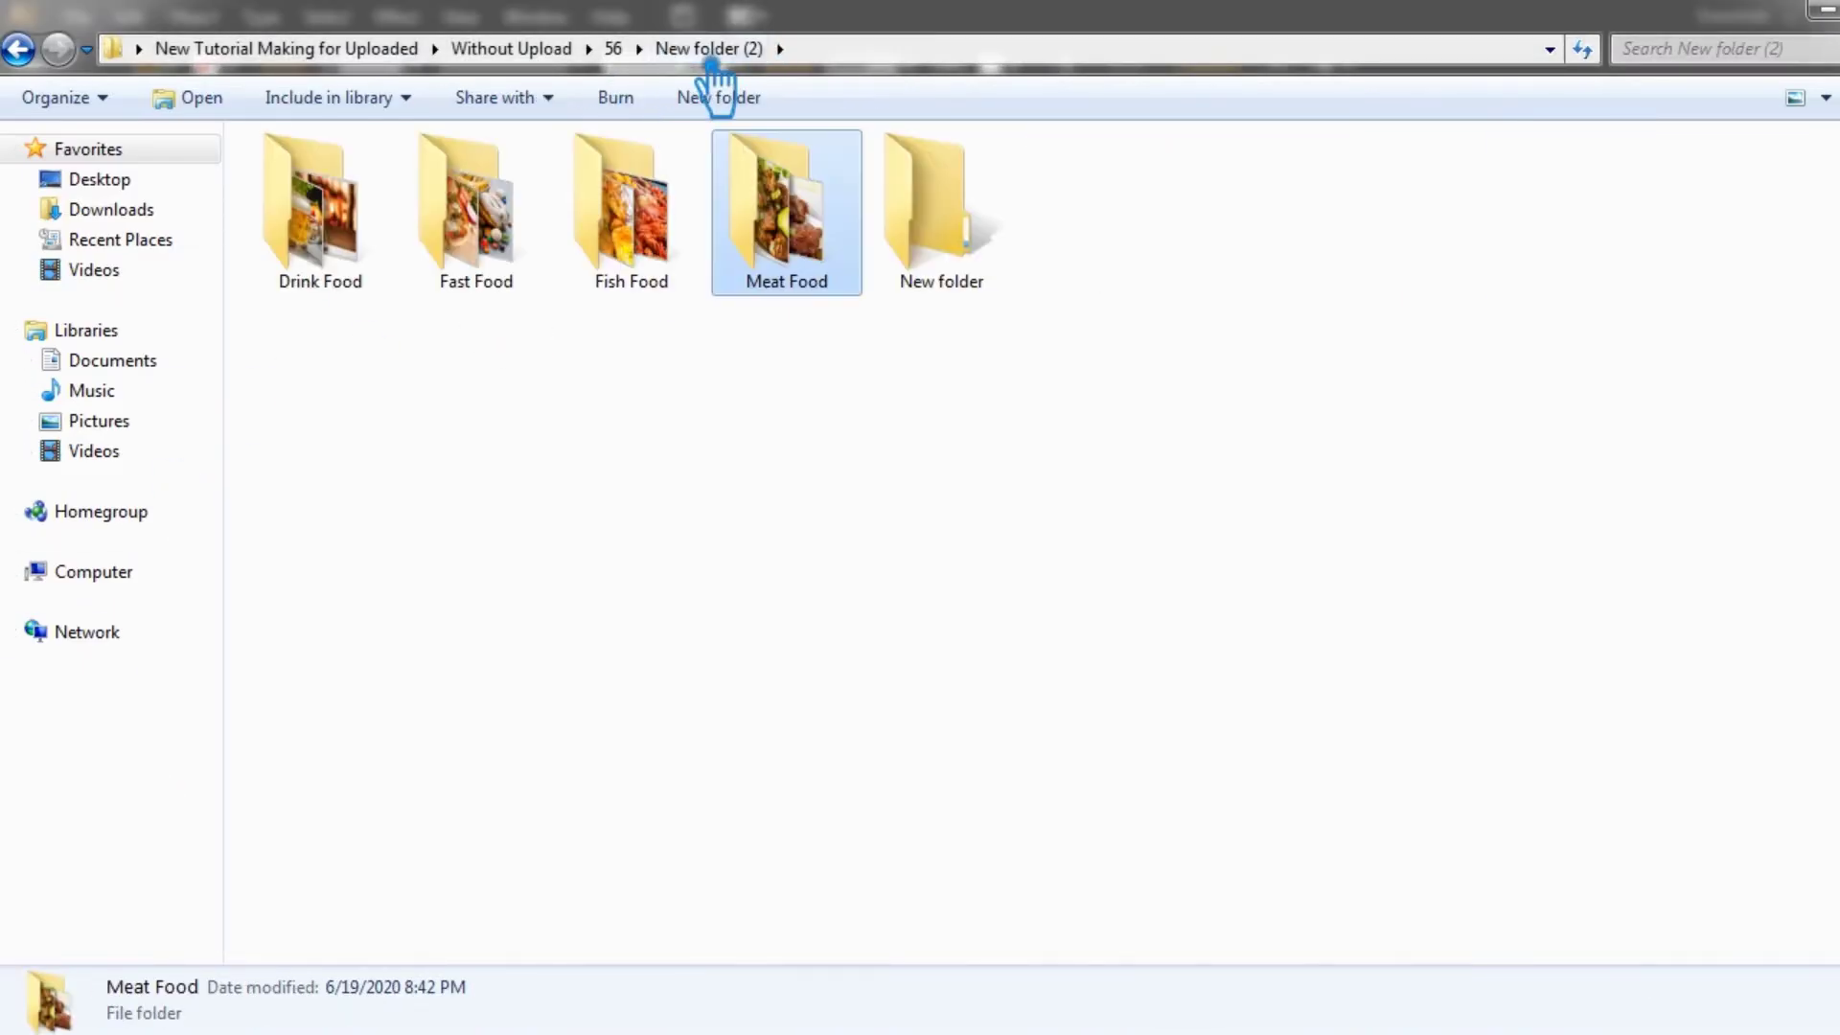
double_click(364, 257)
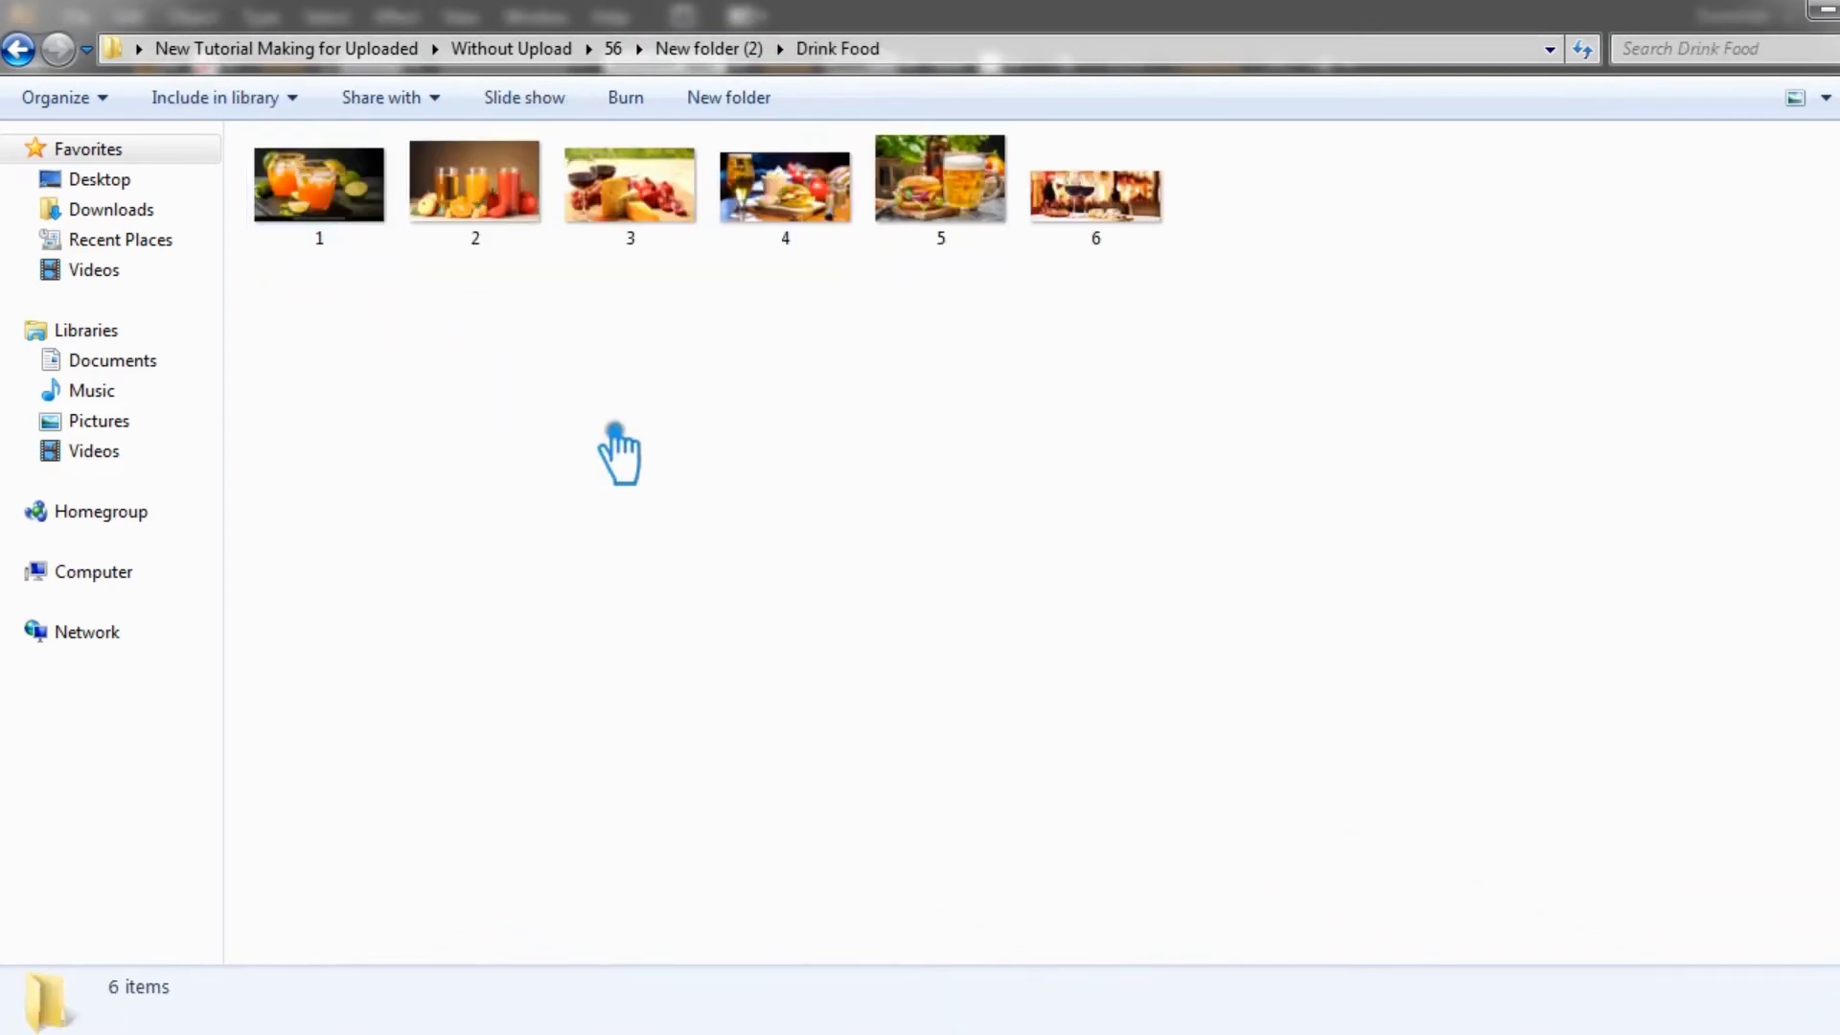
left_click_drag(311, 230, 1317, 669)
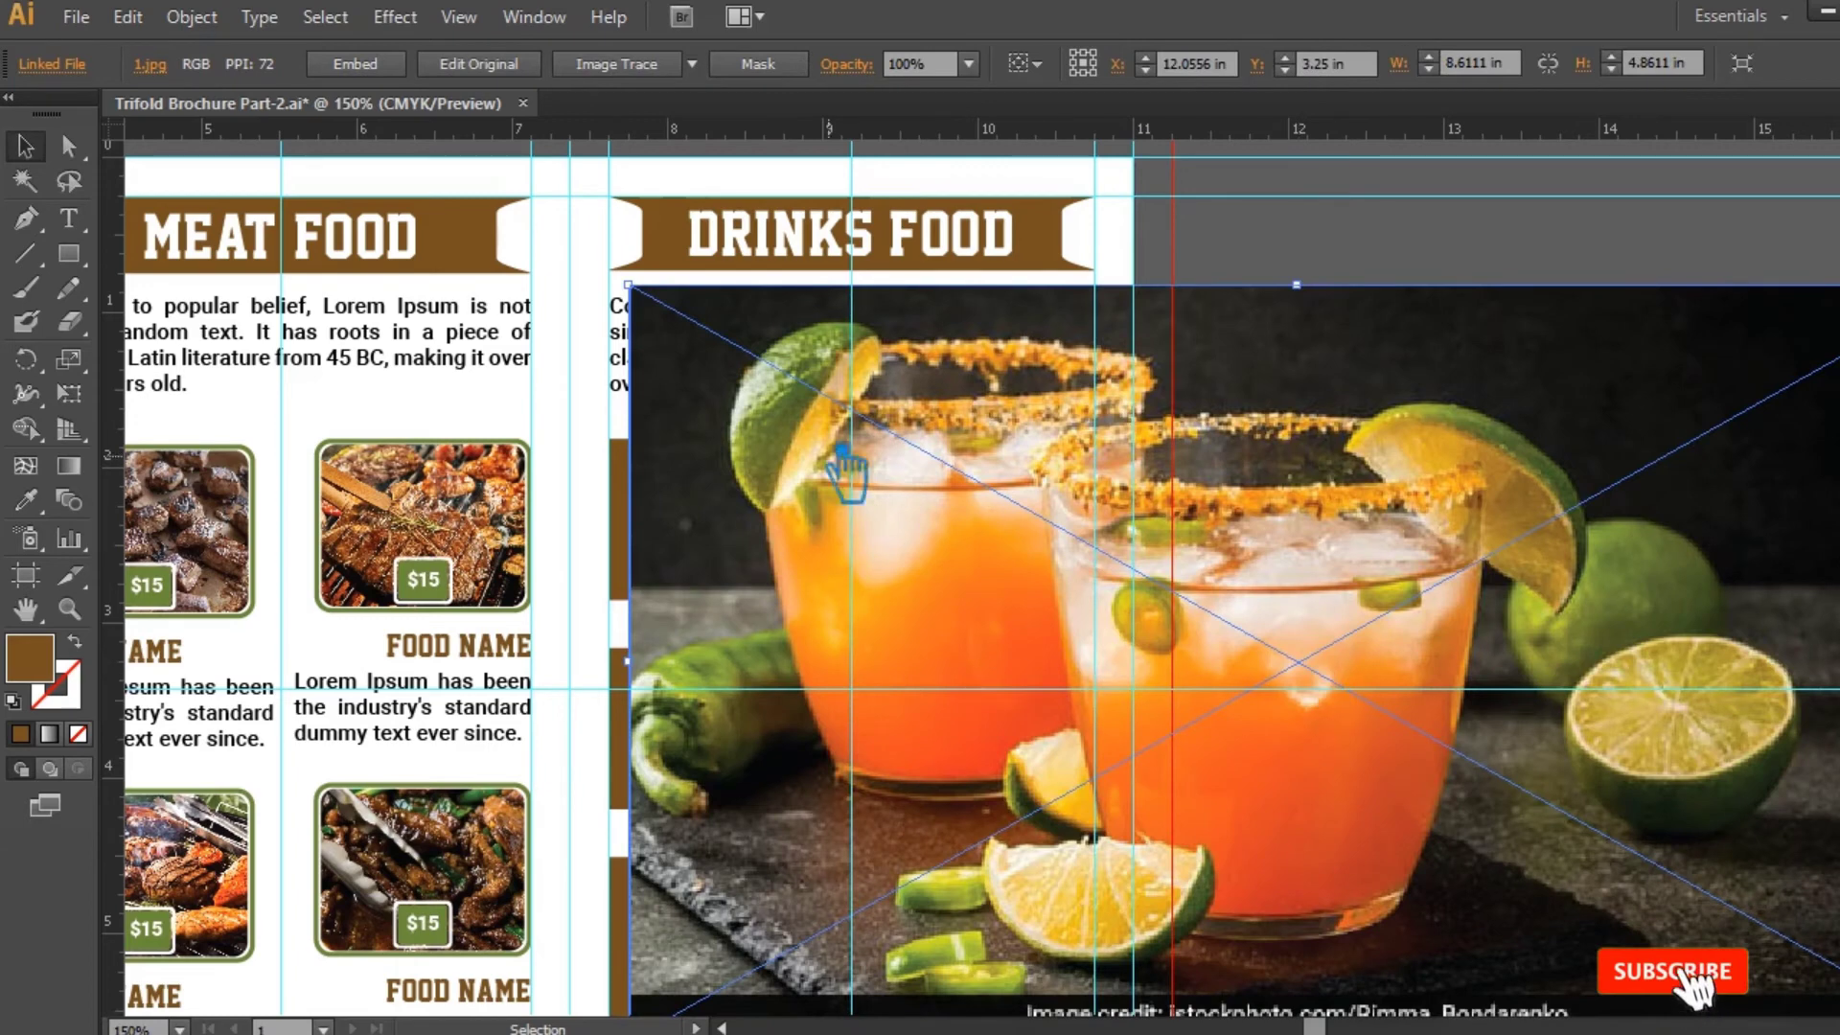
- Shrink the drinks photo to about 2.09 by 1.18 in over the topmost brown square and send it to the back
left_click_drag(629, 286, 950, 486)
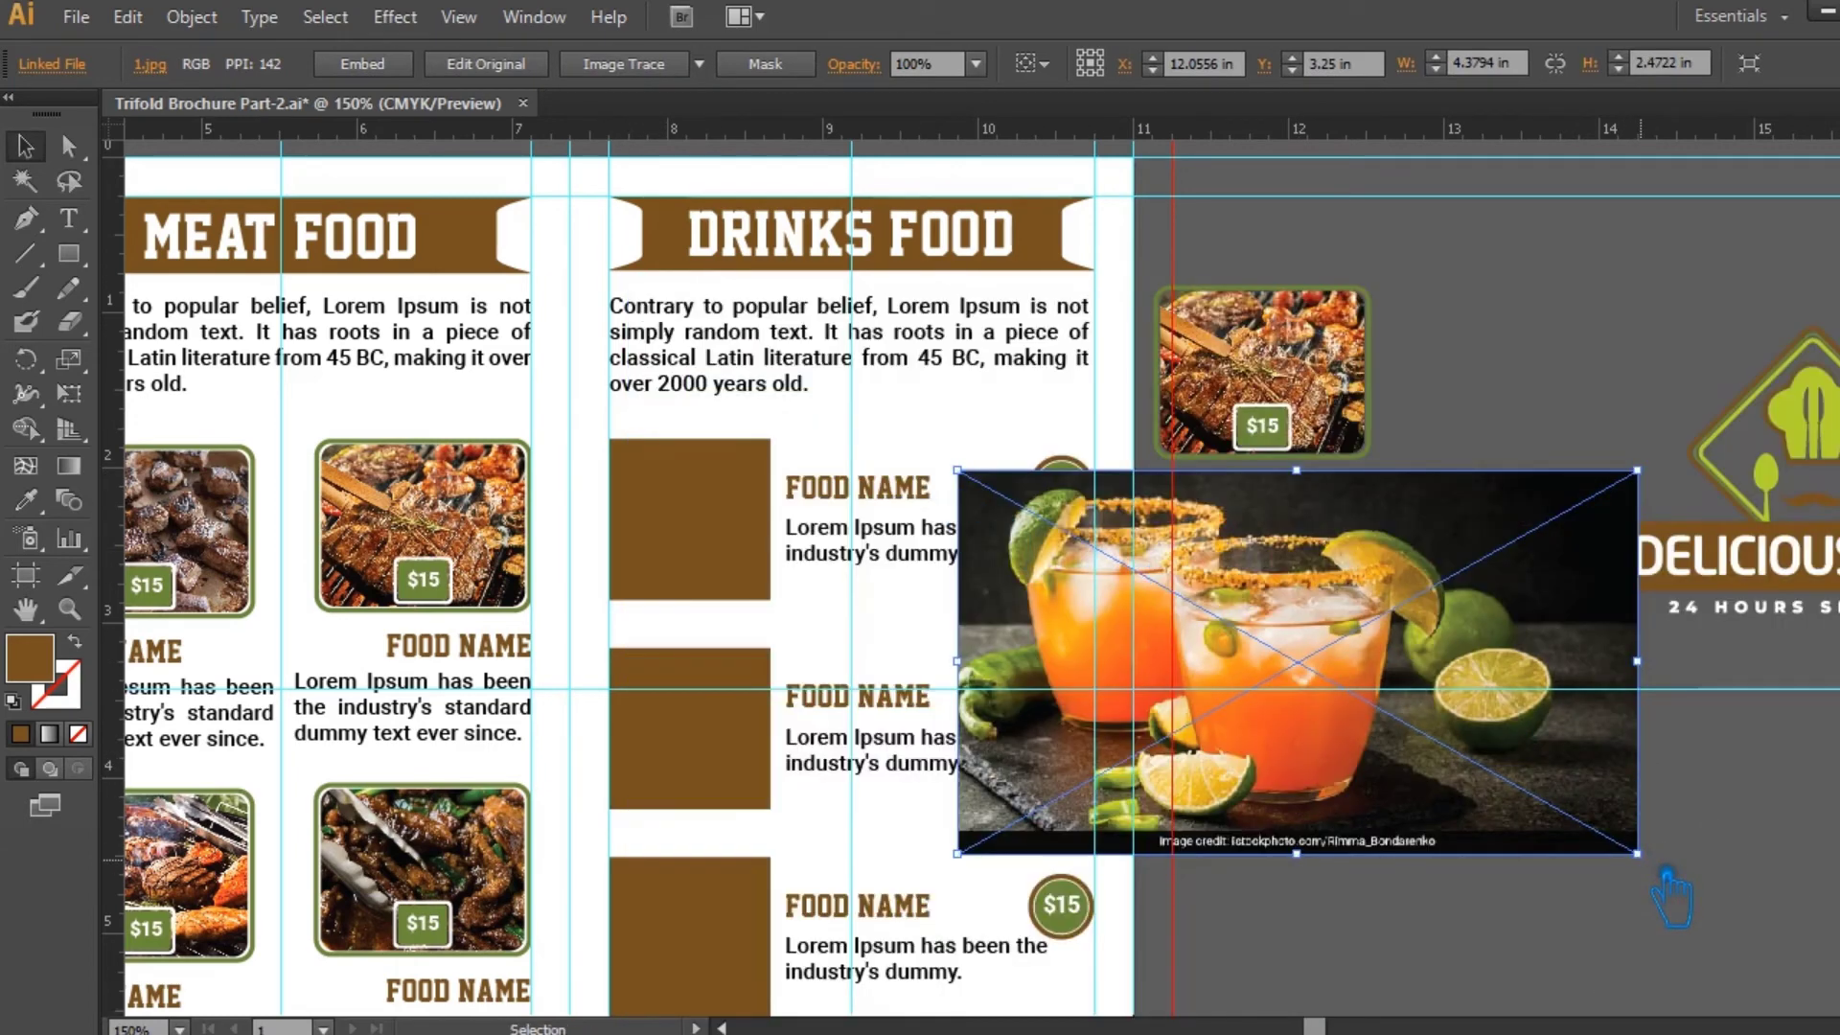
left_click_drag(1636, 854, 1552, 807)
left_click_drag(1441, 762, 833, 617)
left_click_drag(969, 666, 891, 634)
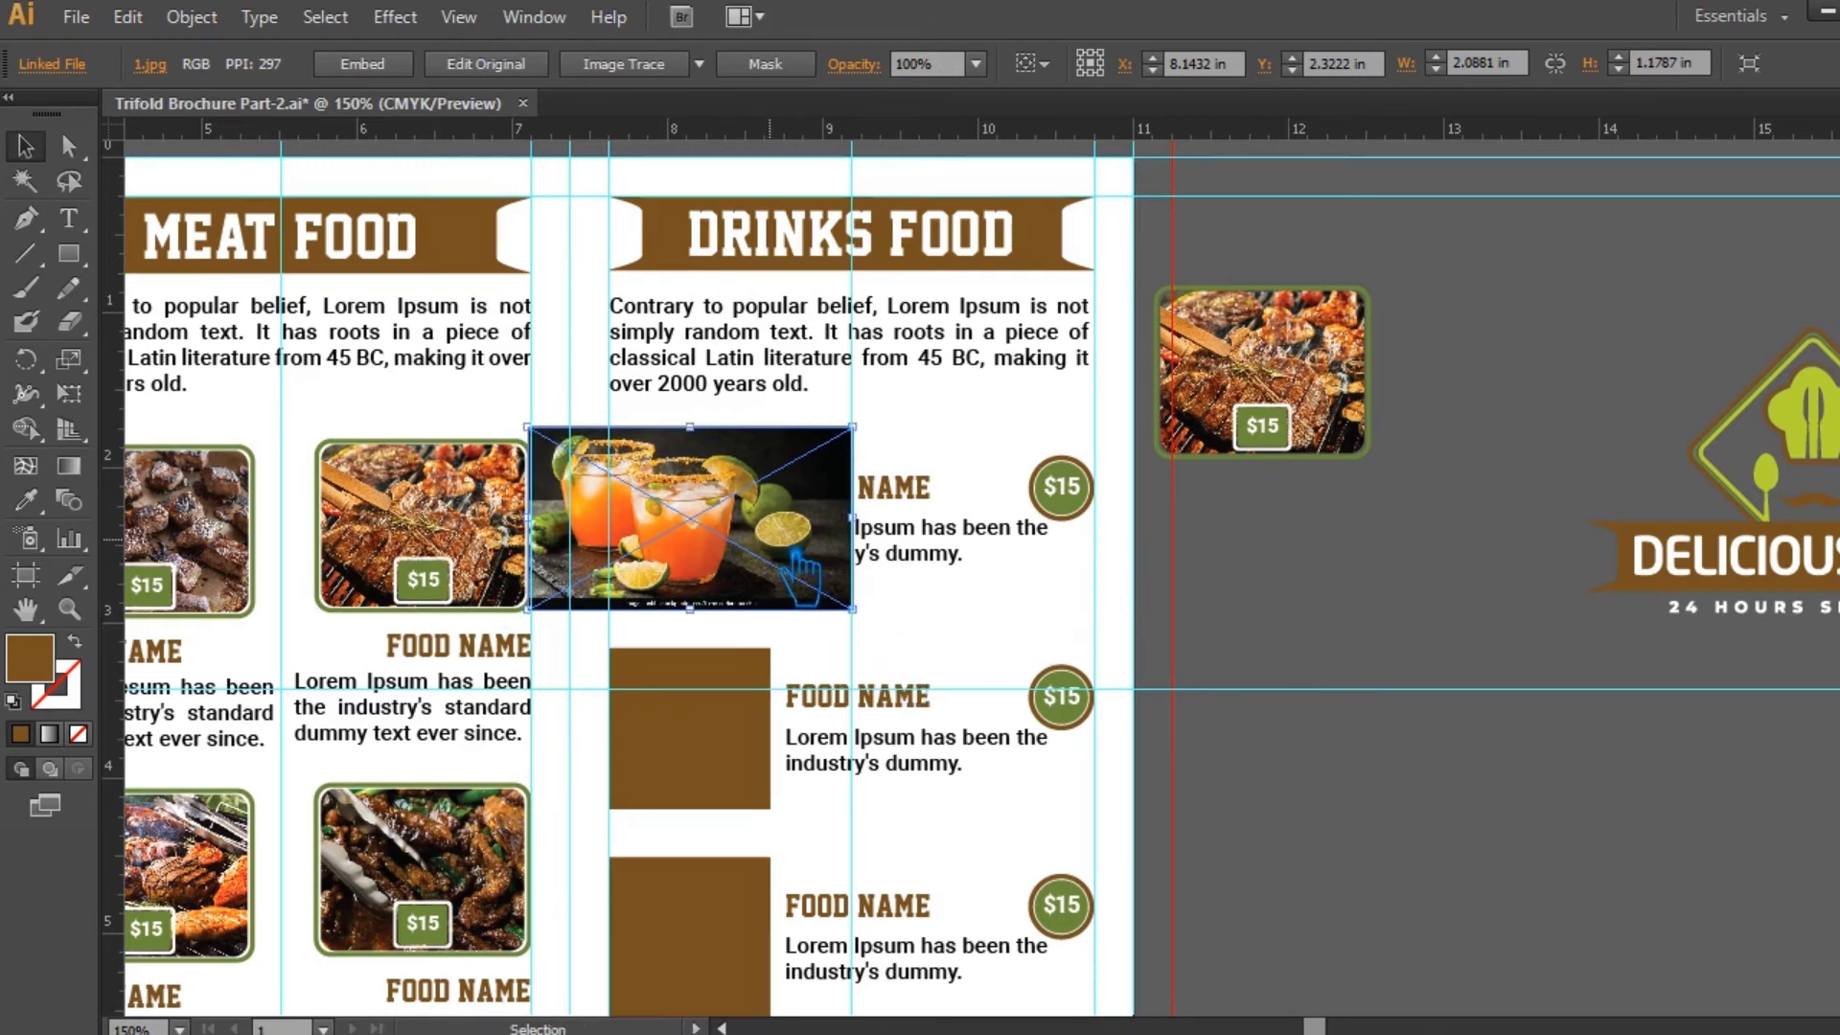
key("ctrl+shift+[")
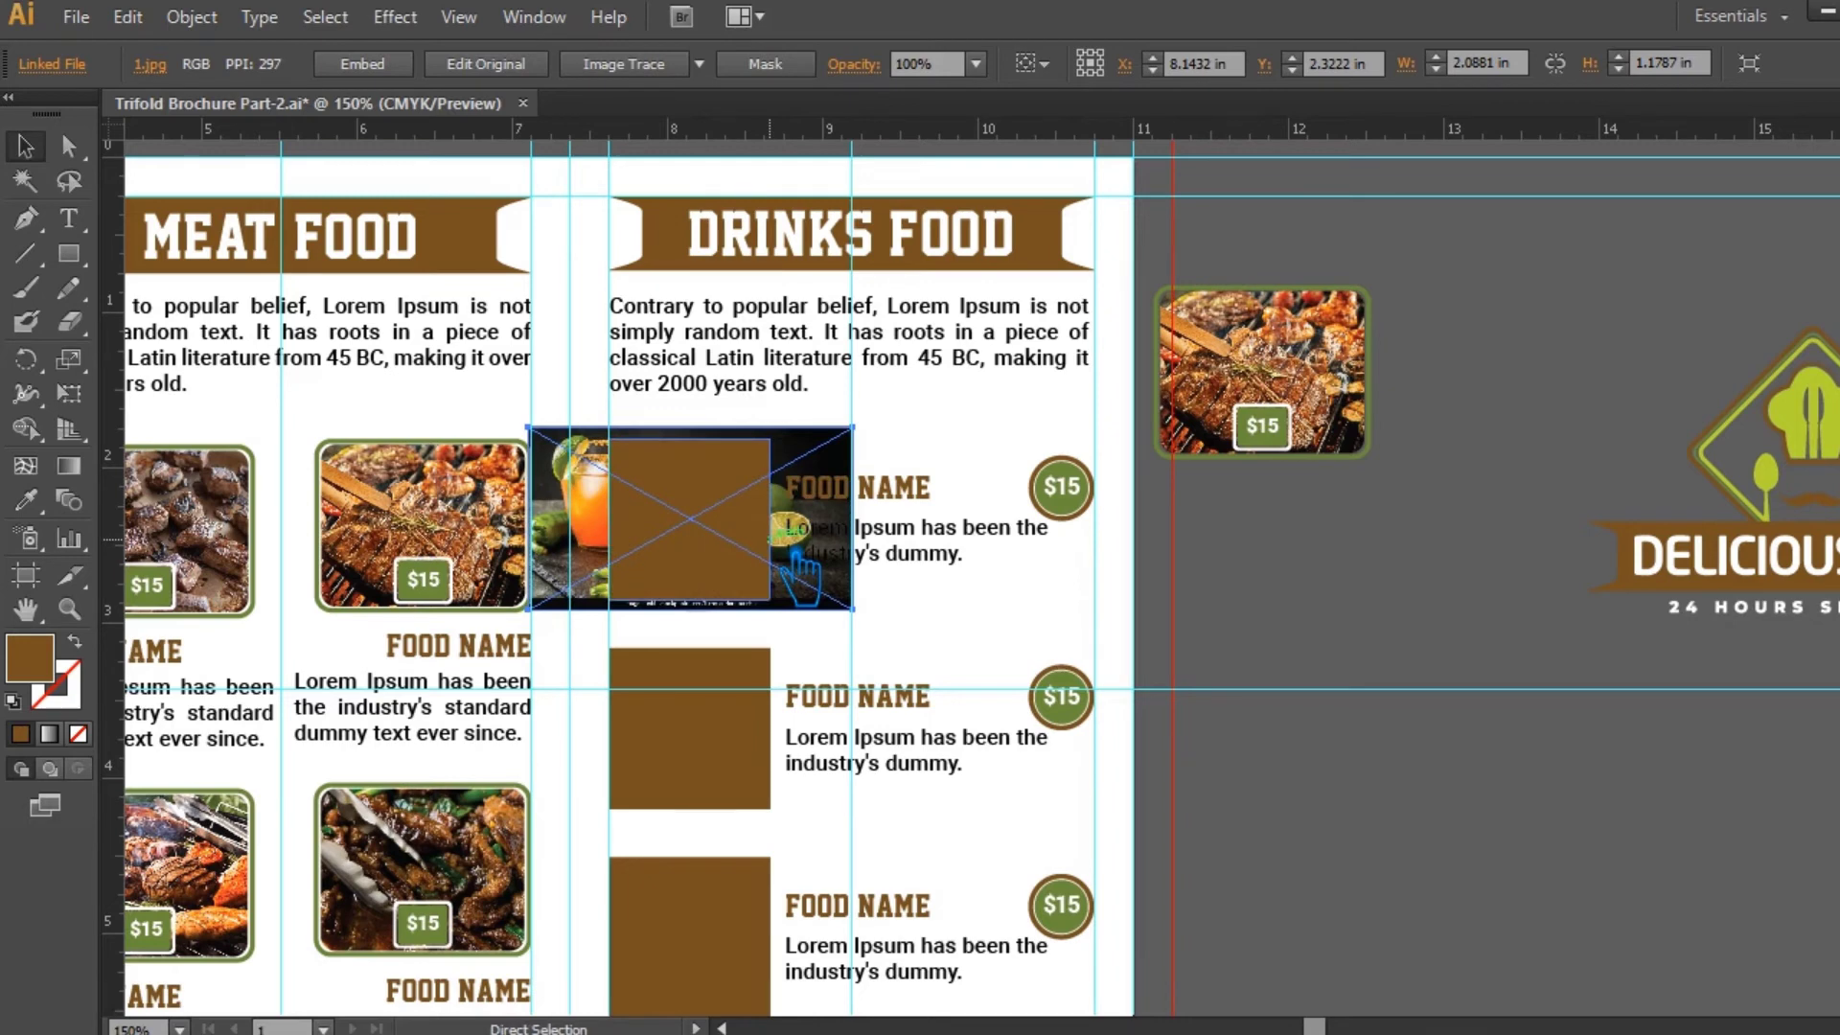
- Fine-tune the drinks photo's position behind the topmost brown square and clip it to the square with a clipping mask
key("ctrl+plus")
key("ctrl+plus")
left_click(789, 613)
left_click(692, 623)
left_click_drag(714, 649, 711, 636)
key("Down")
key("Down")
key("Down")
key("Up")
left_click(387, 462, "shift")
right_click(387, 462)
left_click(494, 605)
left_click(1179, 658)
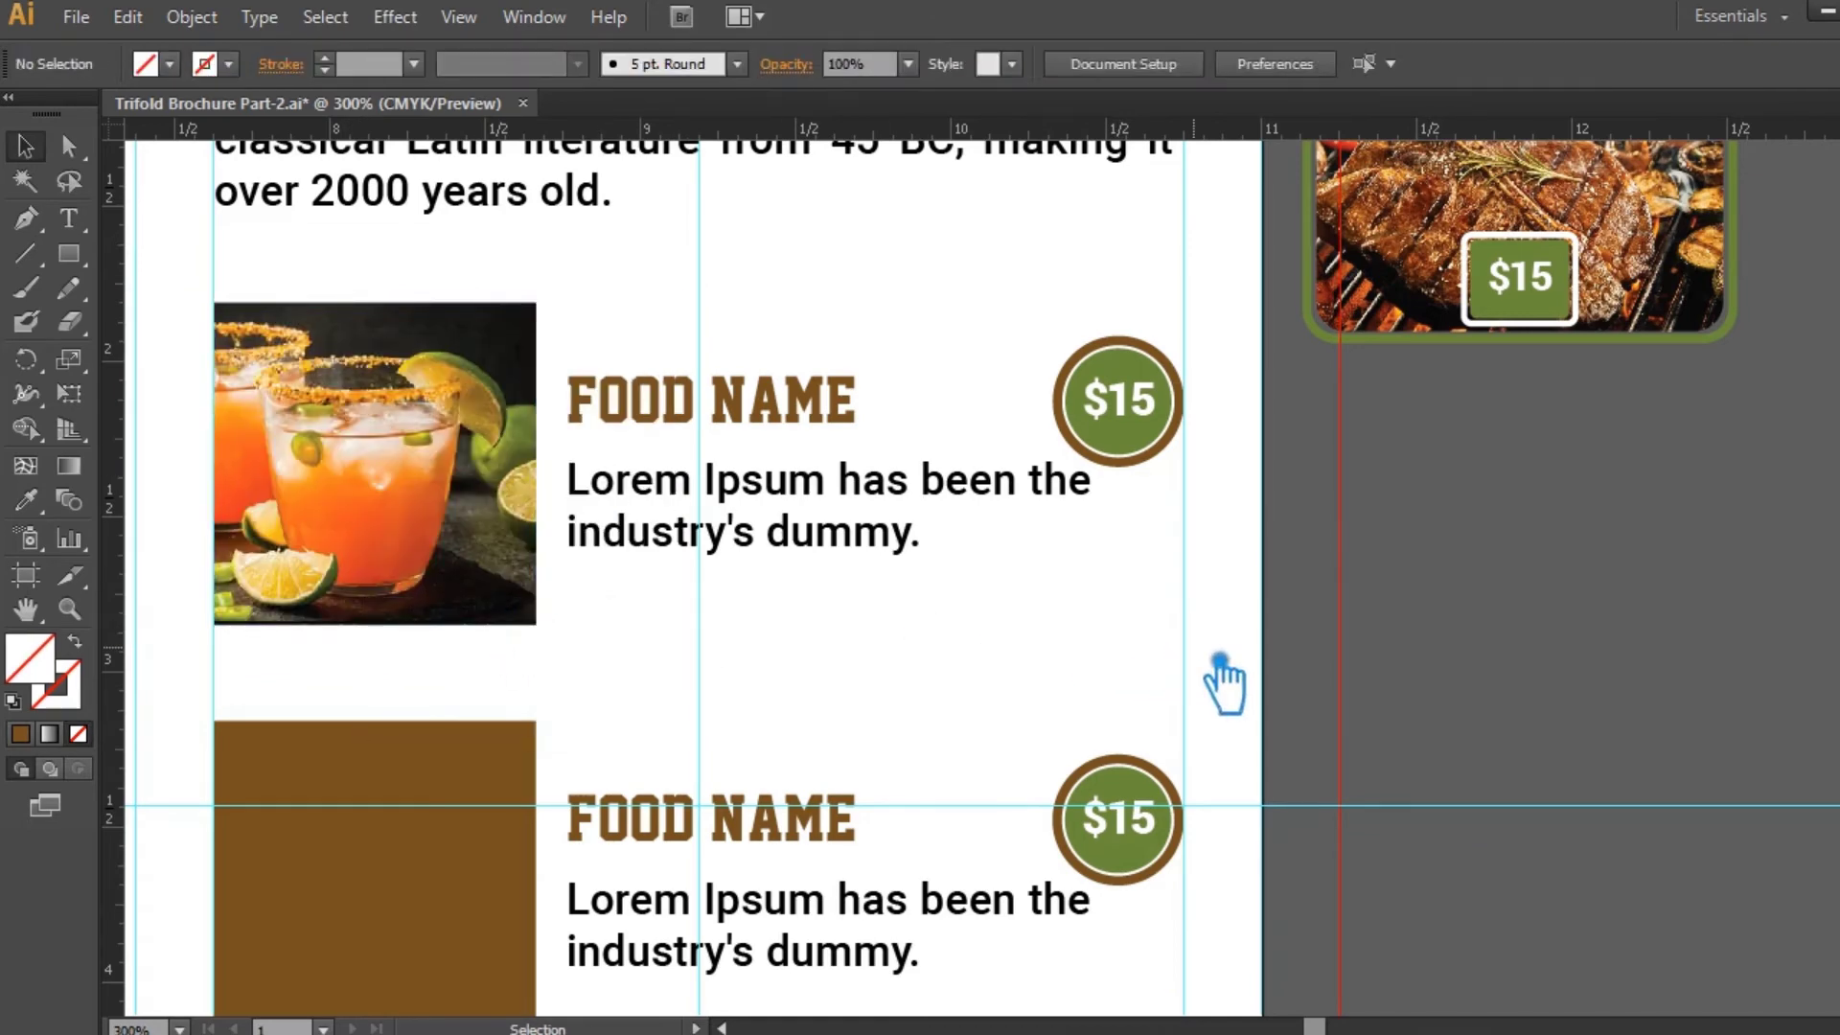
- Ungroup the second drink entry, select its brown square on its own and save the document
left_click_drag(1142, 704, 1245, 362)
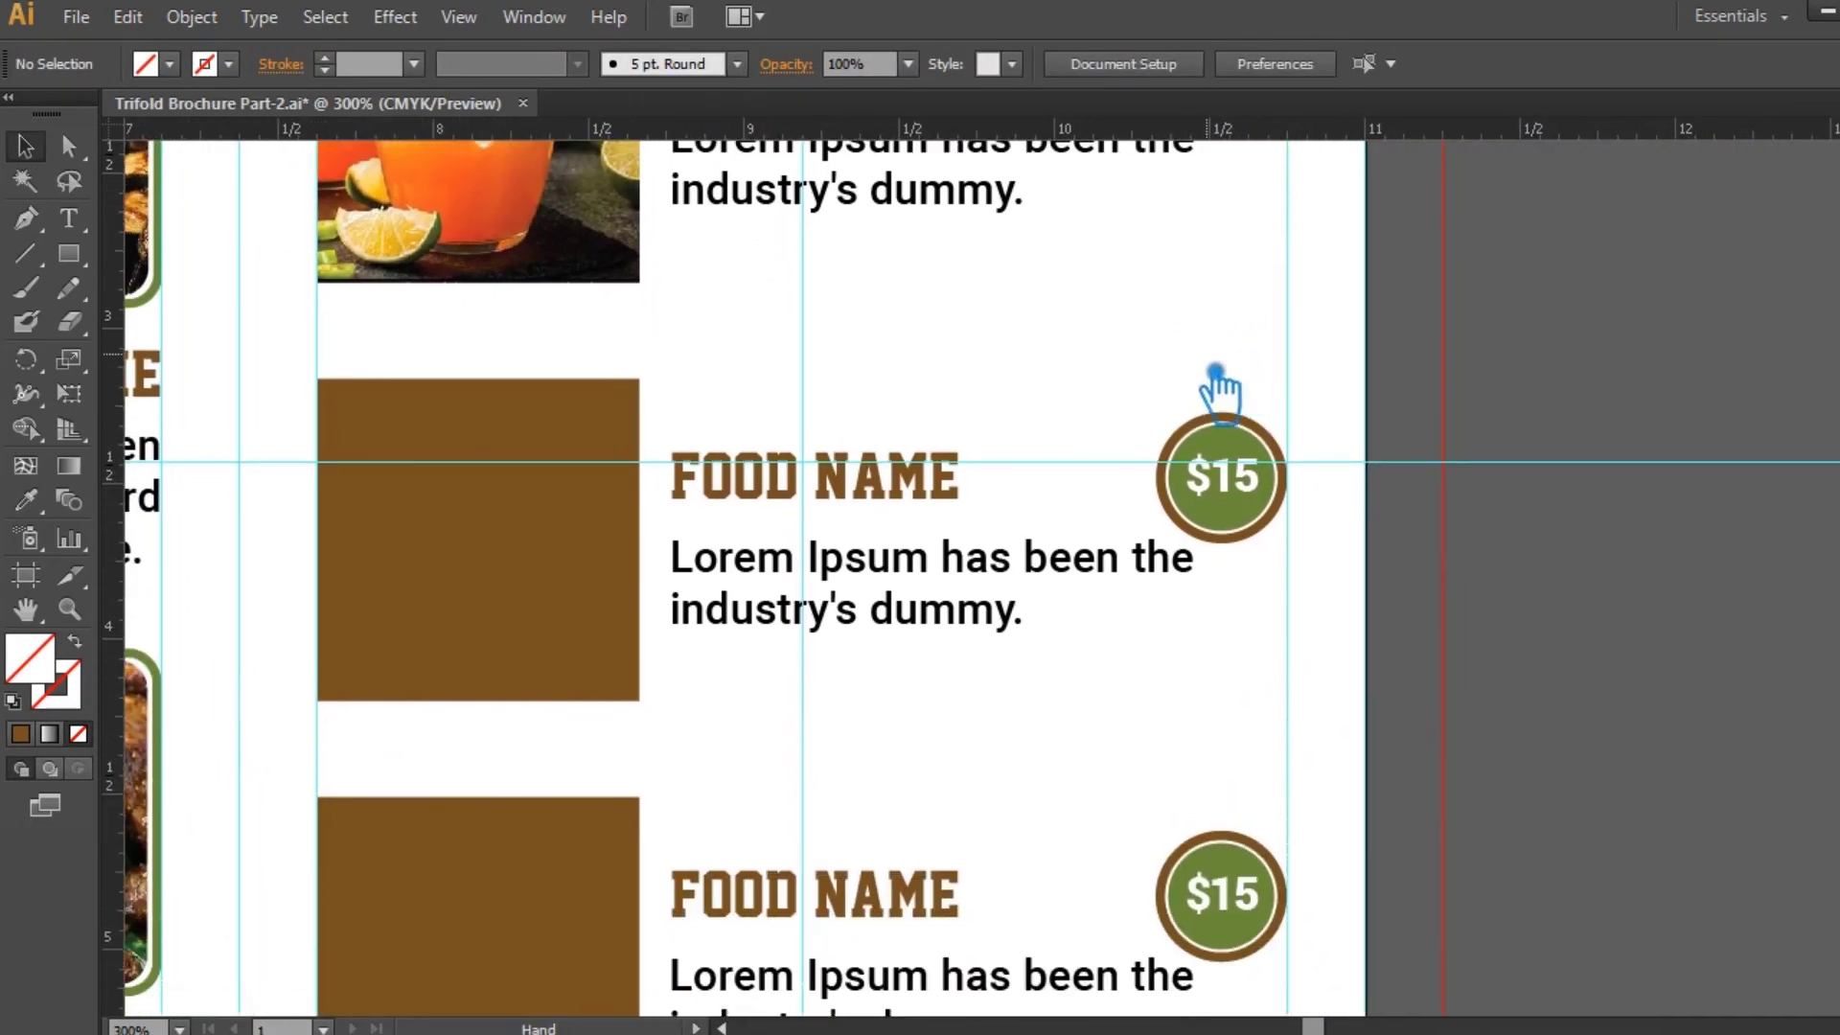
left_click(413, 530)
right_click(388, 518)
left_click(474, 687)
left_click(1392, 636)
left_click(435, 537)
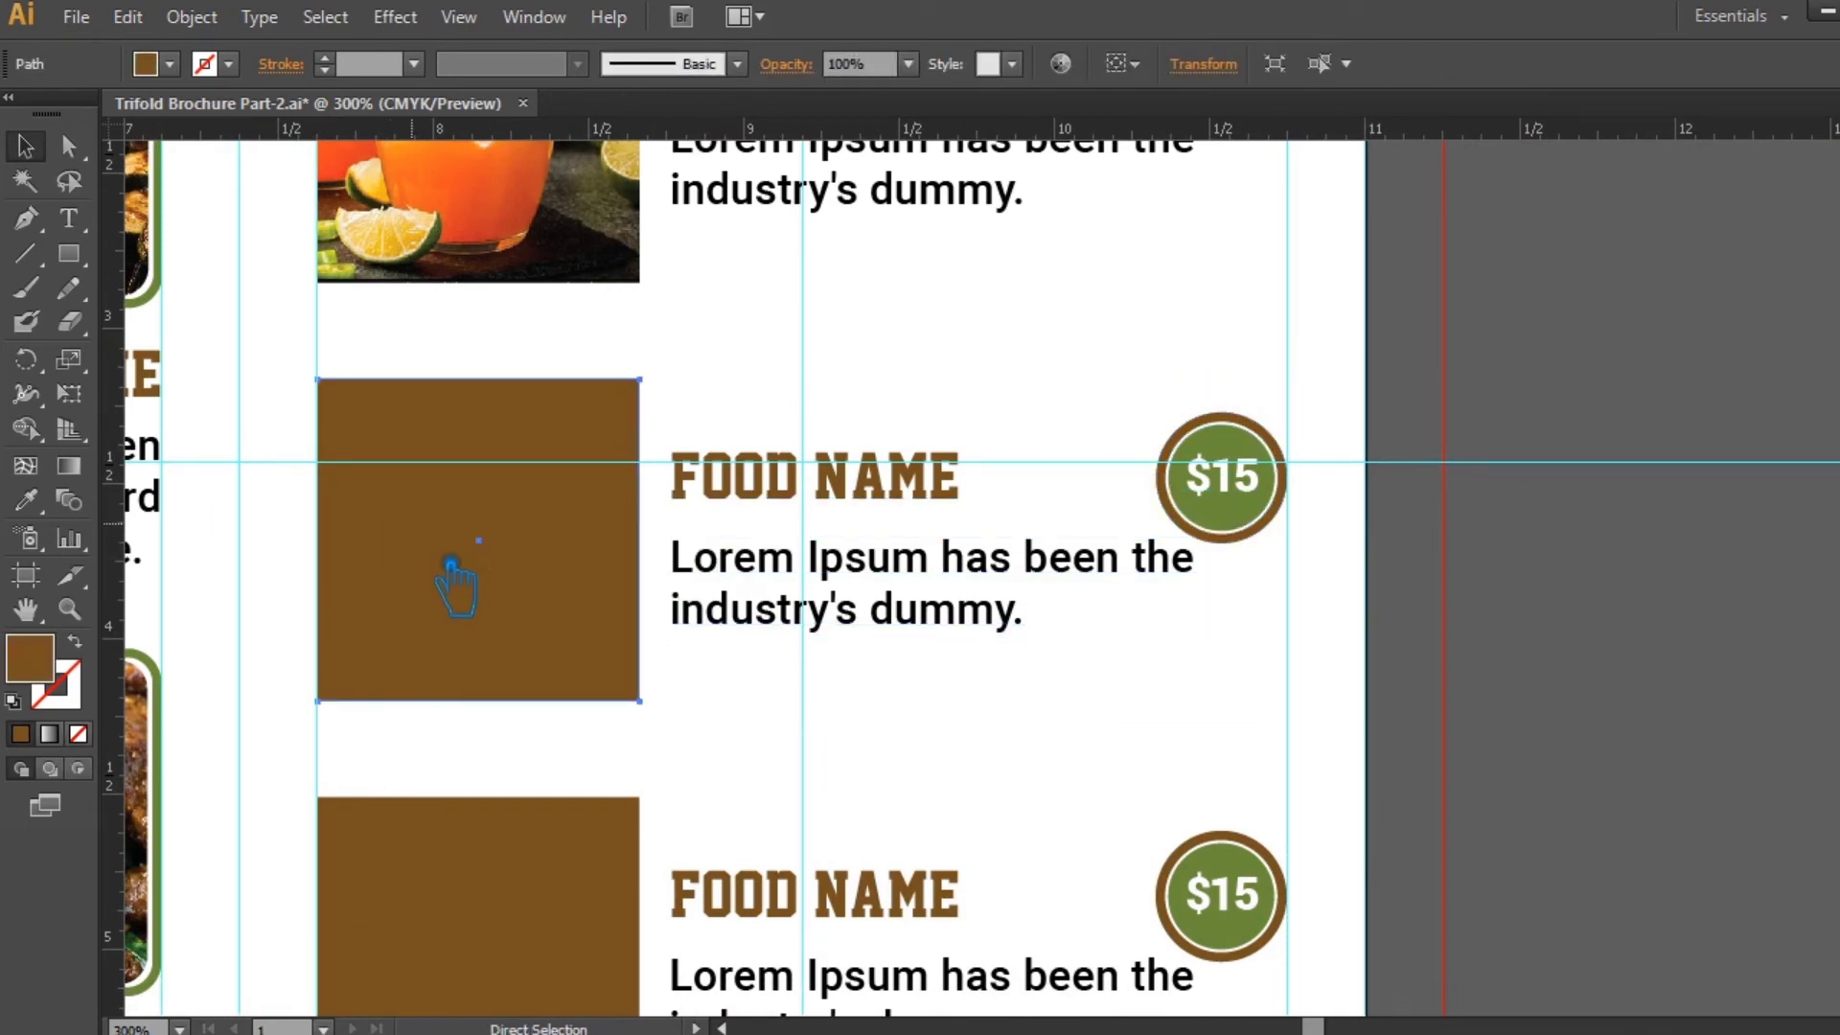
key("ctrl+s")
key("s")
left_click(25, 146)
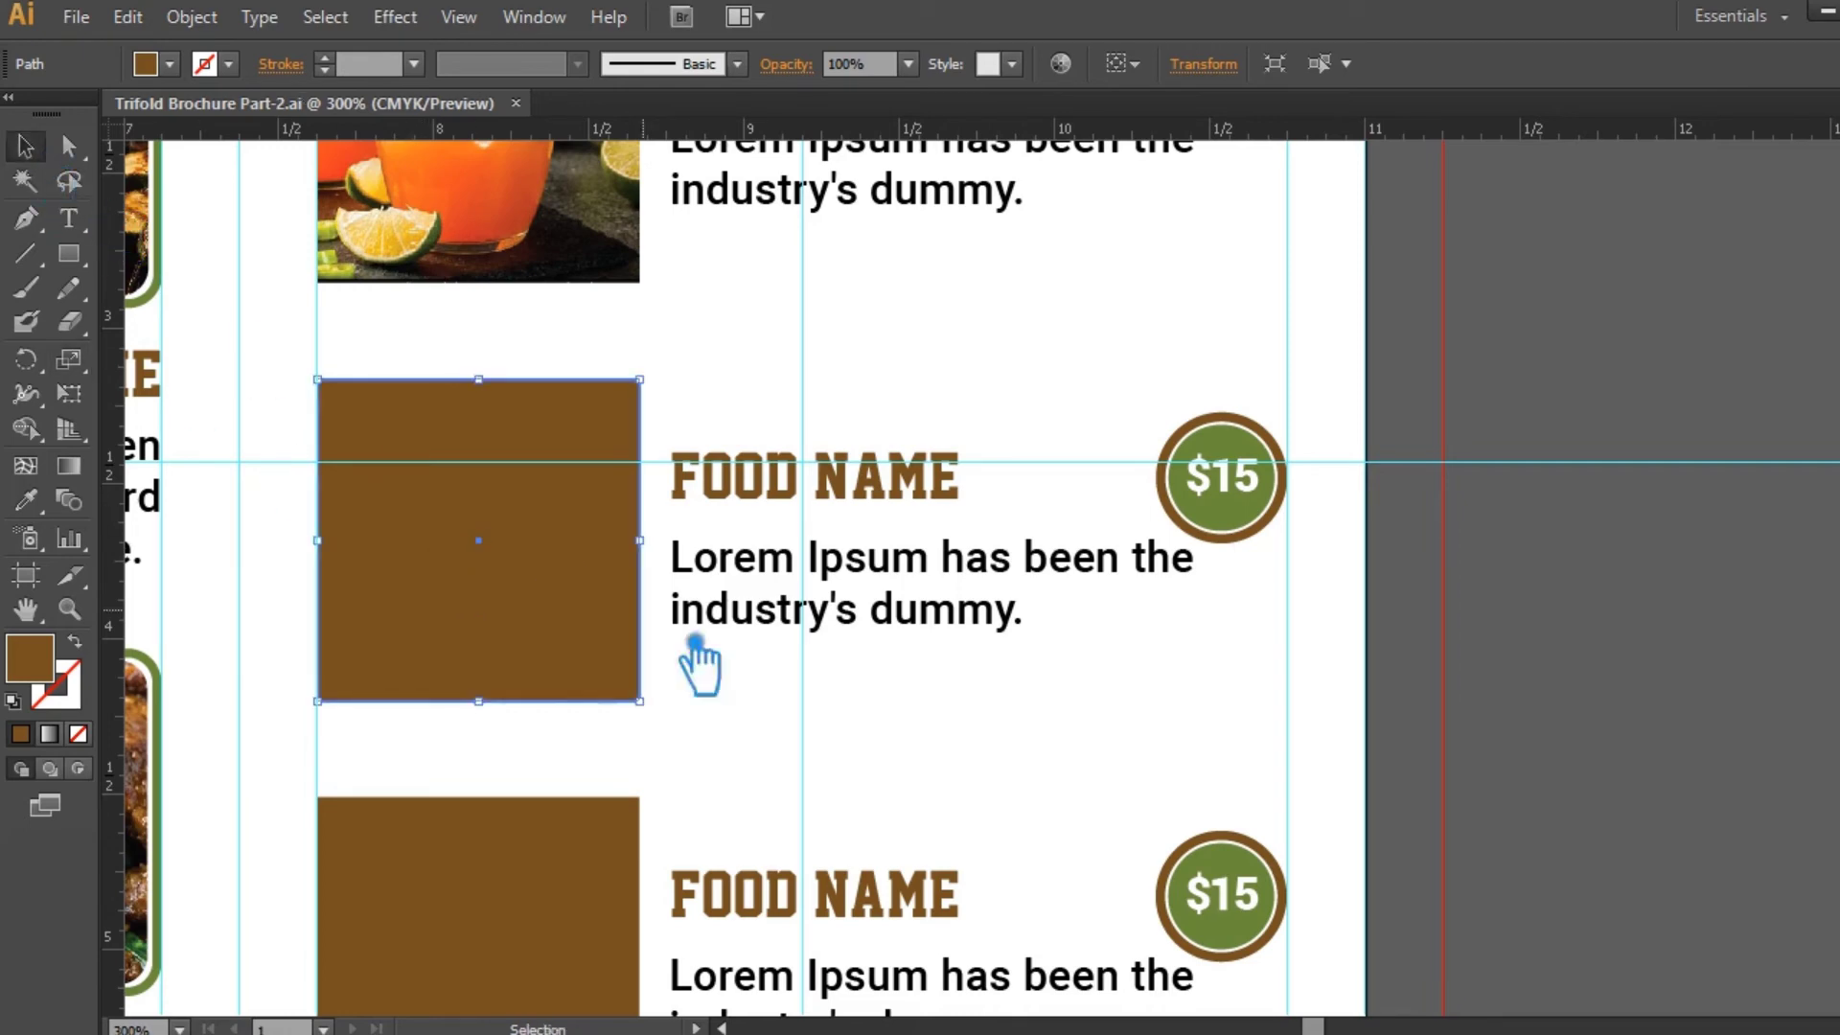
- Place the image 2.jpg into the brochure and shrink it to about 1.08 by 0.67 in
left_click(107, 1033)
left_click_drag(501, 219, 954, 769)
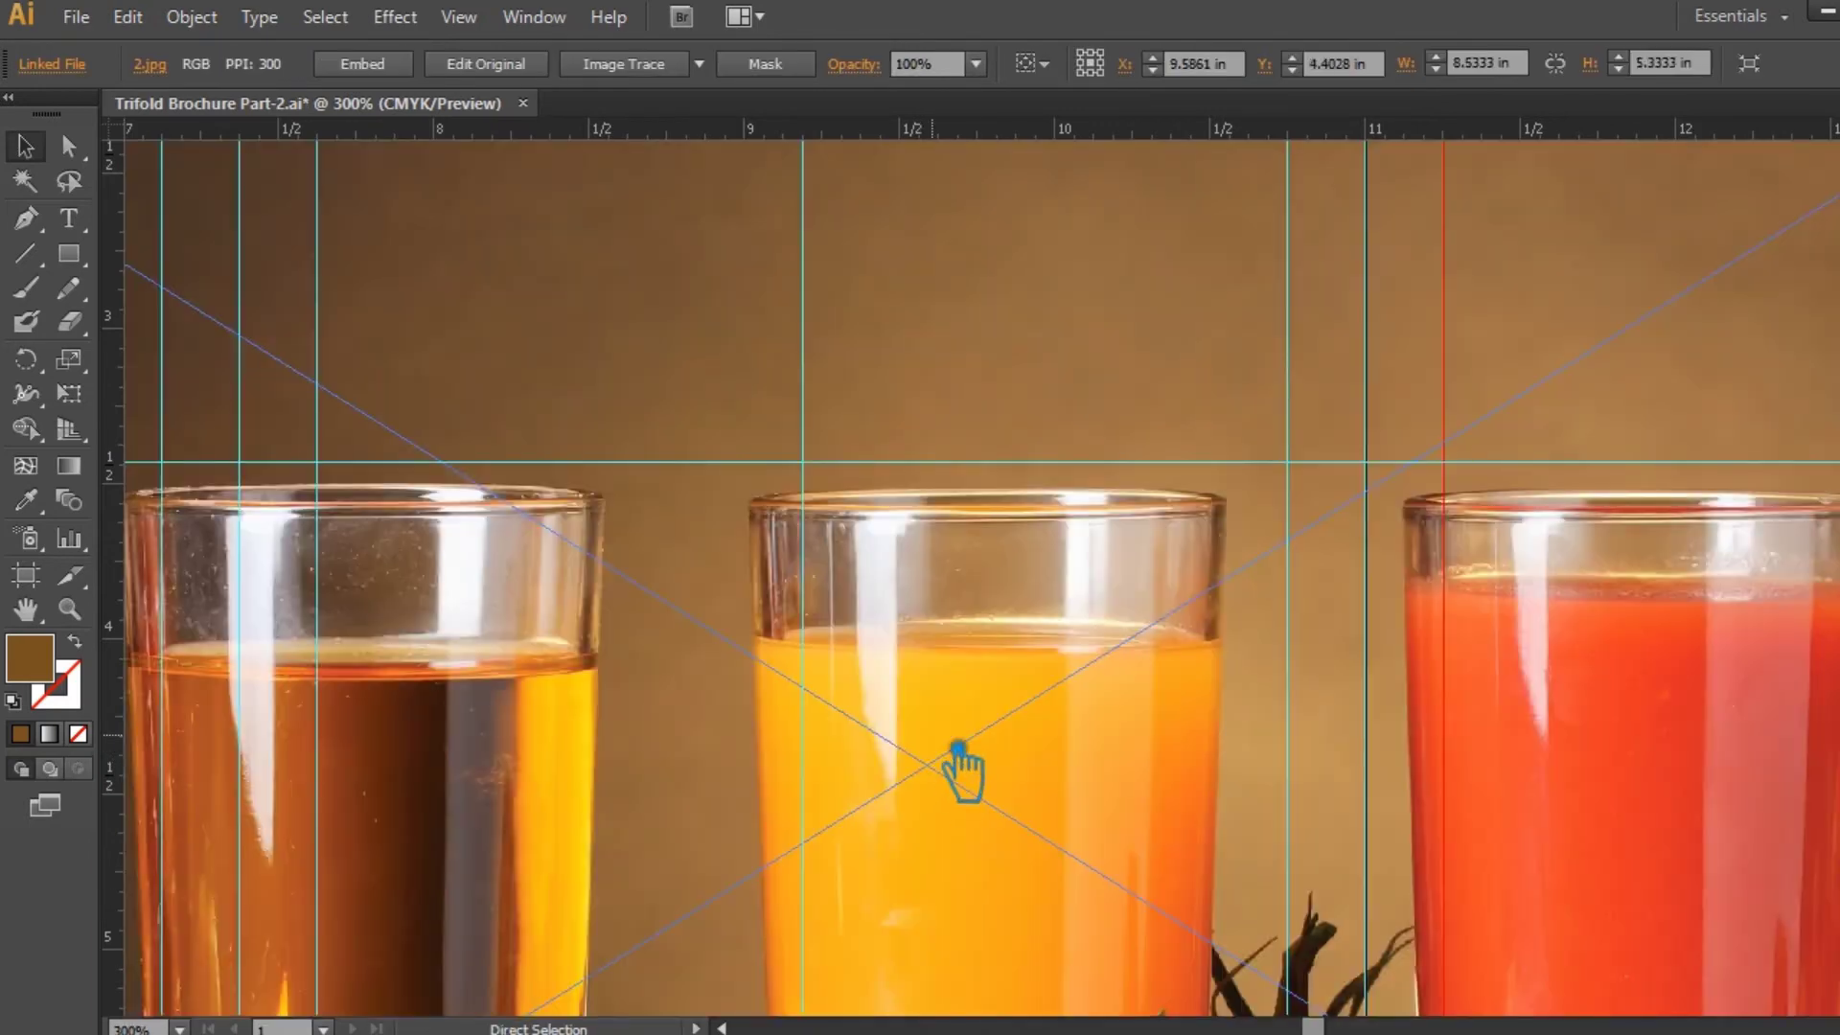
key("ctrl+minus")
key("ctrl+minus")
key("ctrl+minus")
left_click_drag(1419, 364, 1035, 546)
- Move the juice glasses photo over the second brown square, enlarge it to about 1.72 by 1.07 in and send it to the back
key("ctrl+plus")
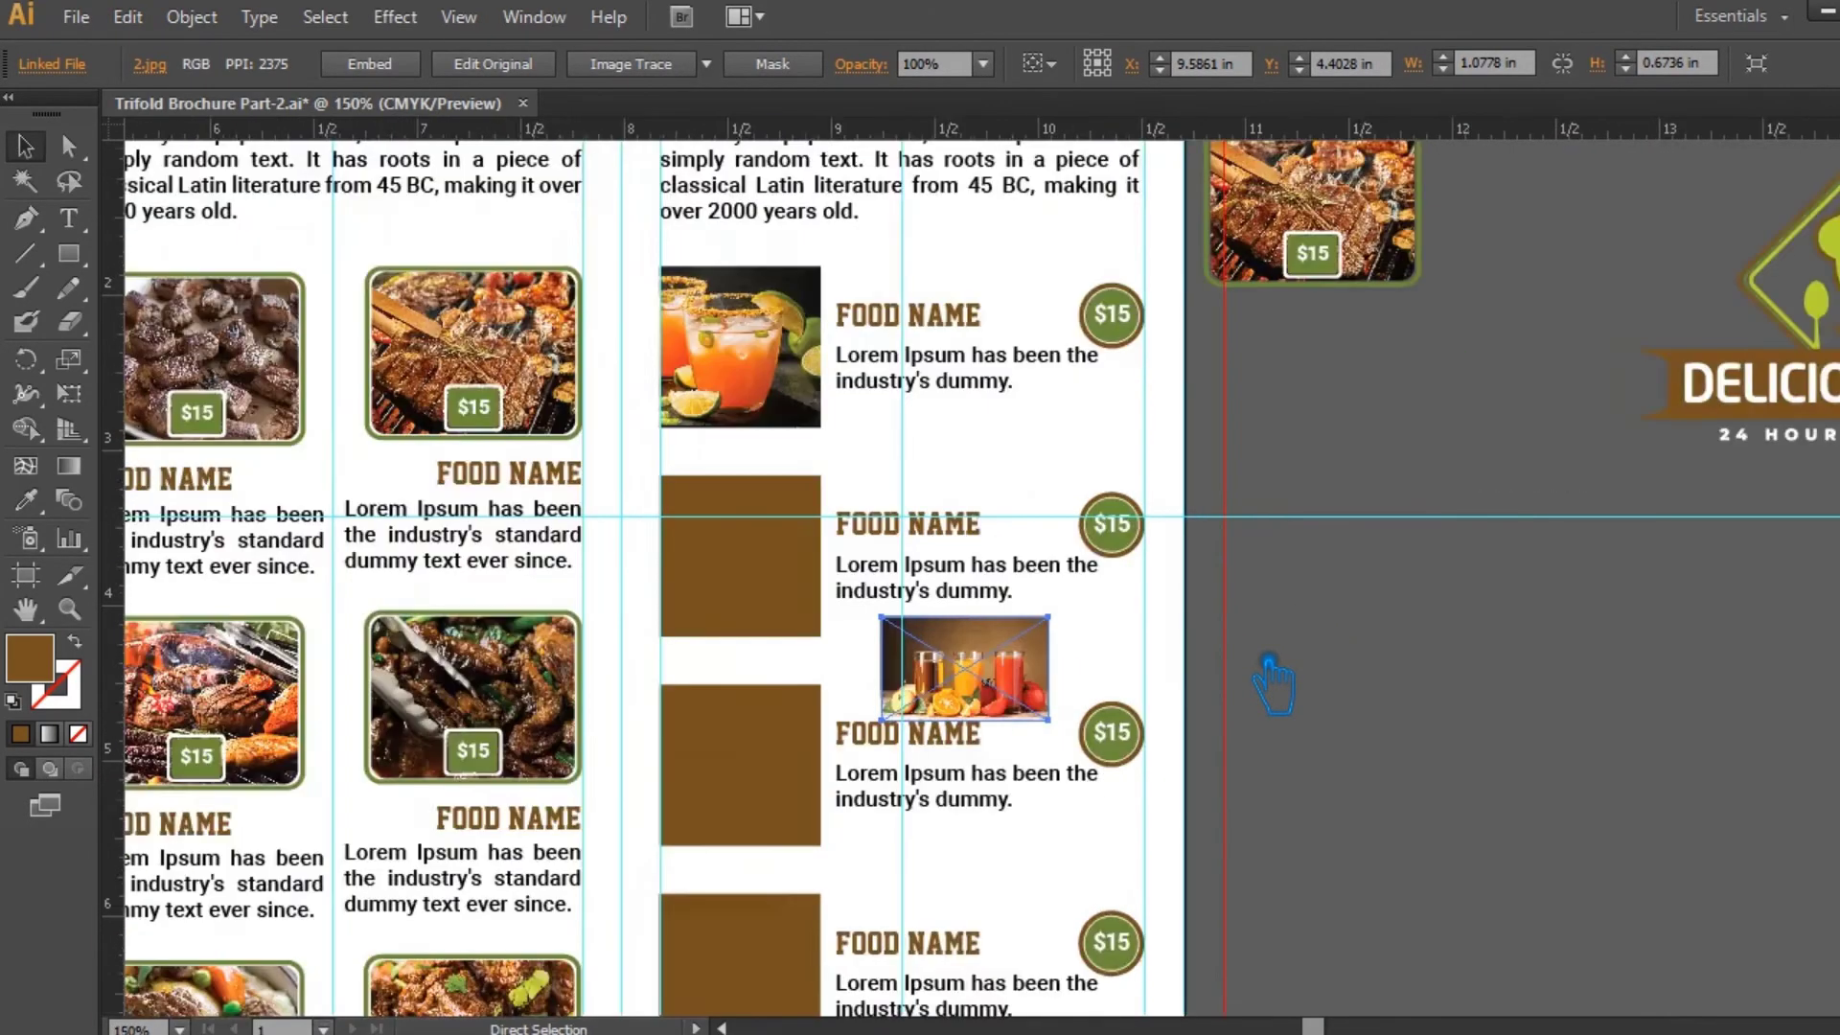
key("ctrl+plus")
left_click_drag(998, 799, 552, 564)
left_click_drag(676, 429, 763, 370)
key("Down")
key("Down")
key("Down")
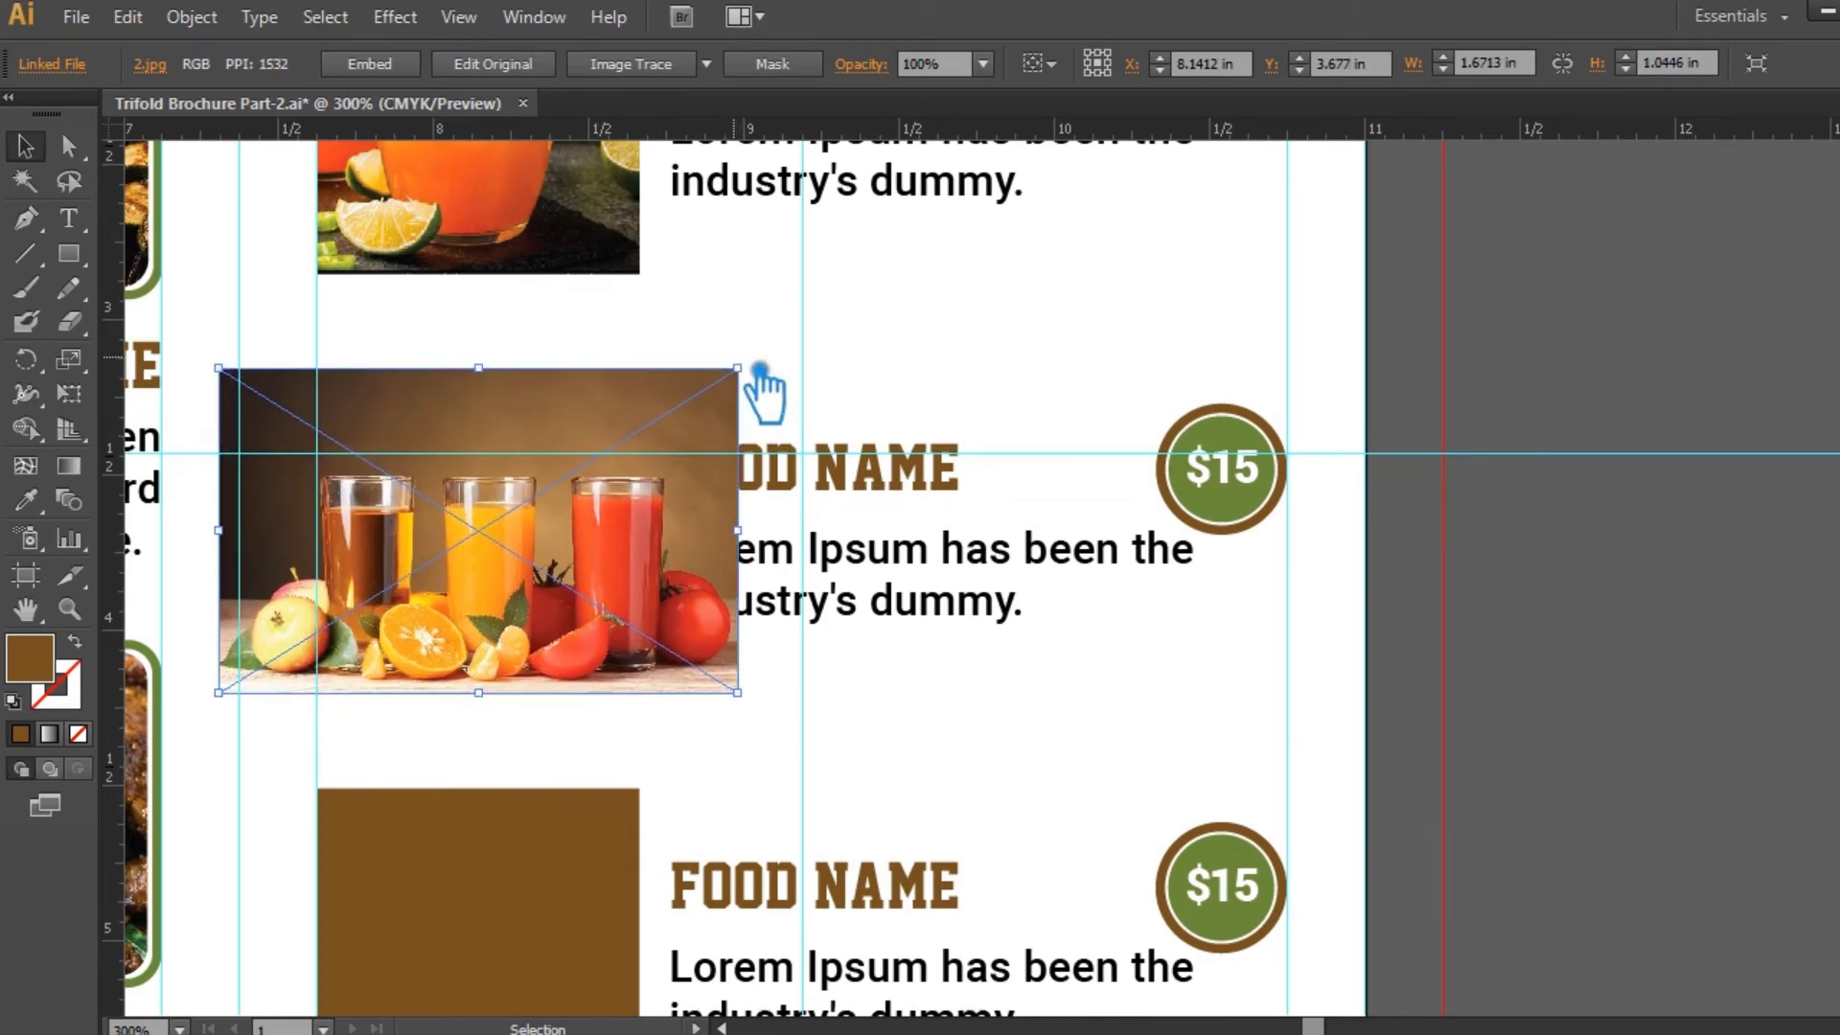
key("ctrl+shift+bracketleft")
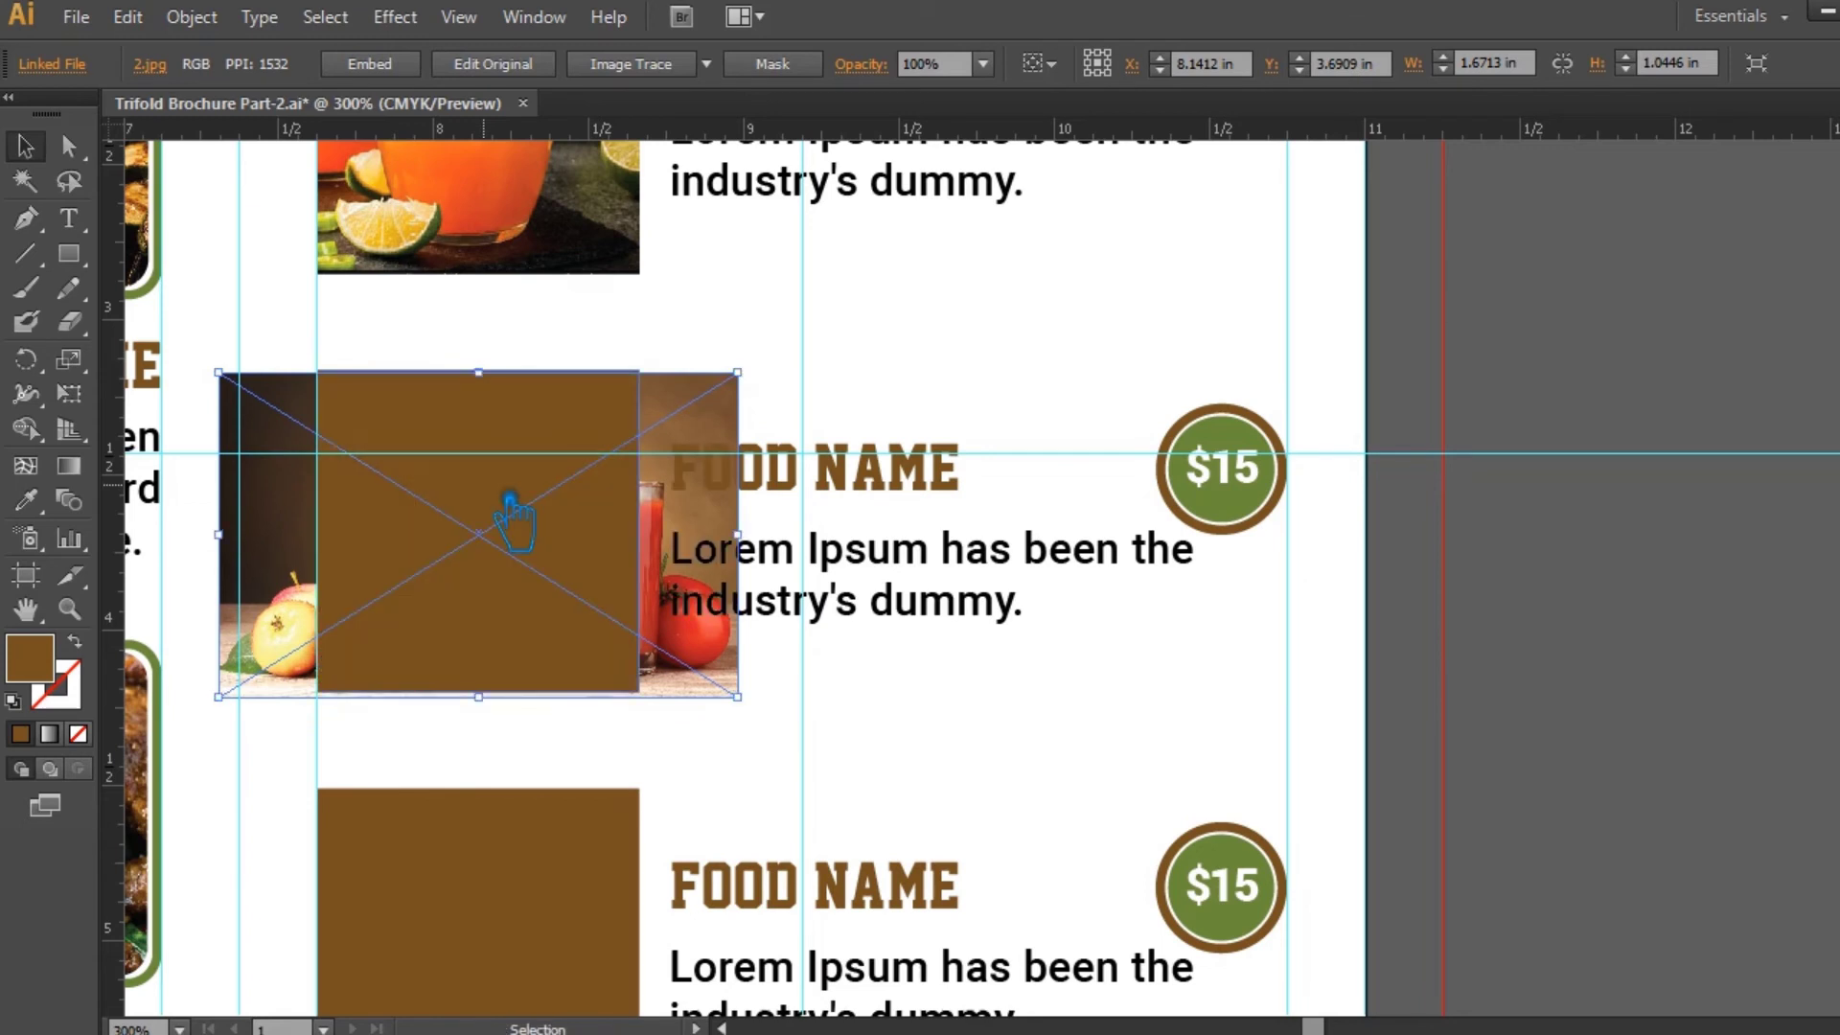
left_click_drag(738, 372, 752, 359)
- Clip the juice glasses photo to the second brown square with a clipping mask and save the document
left_click(441, 528, "shift")
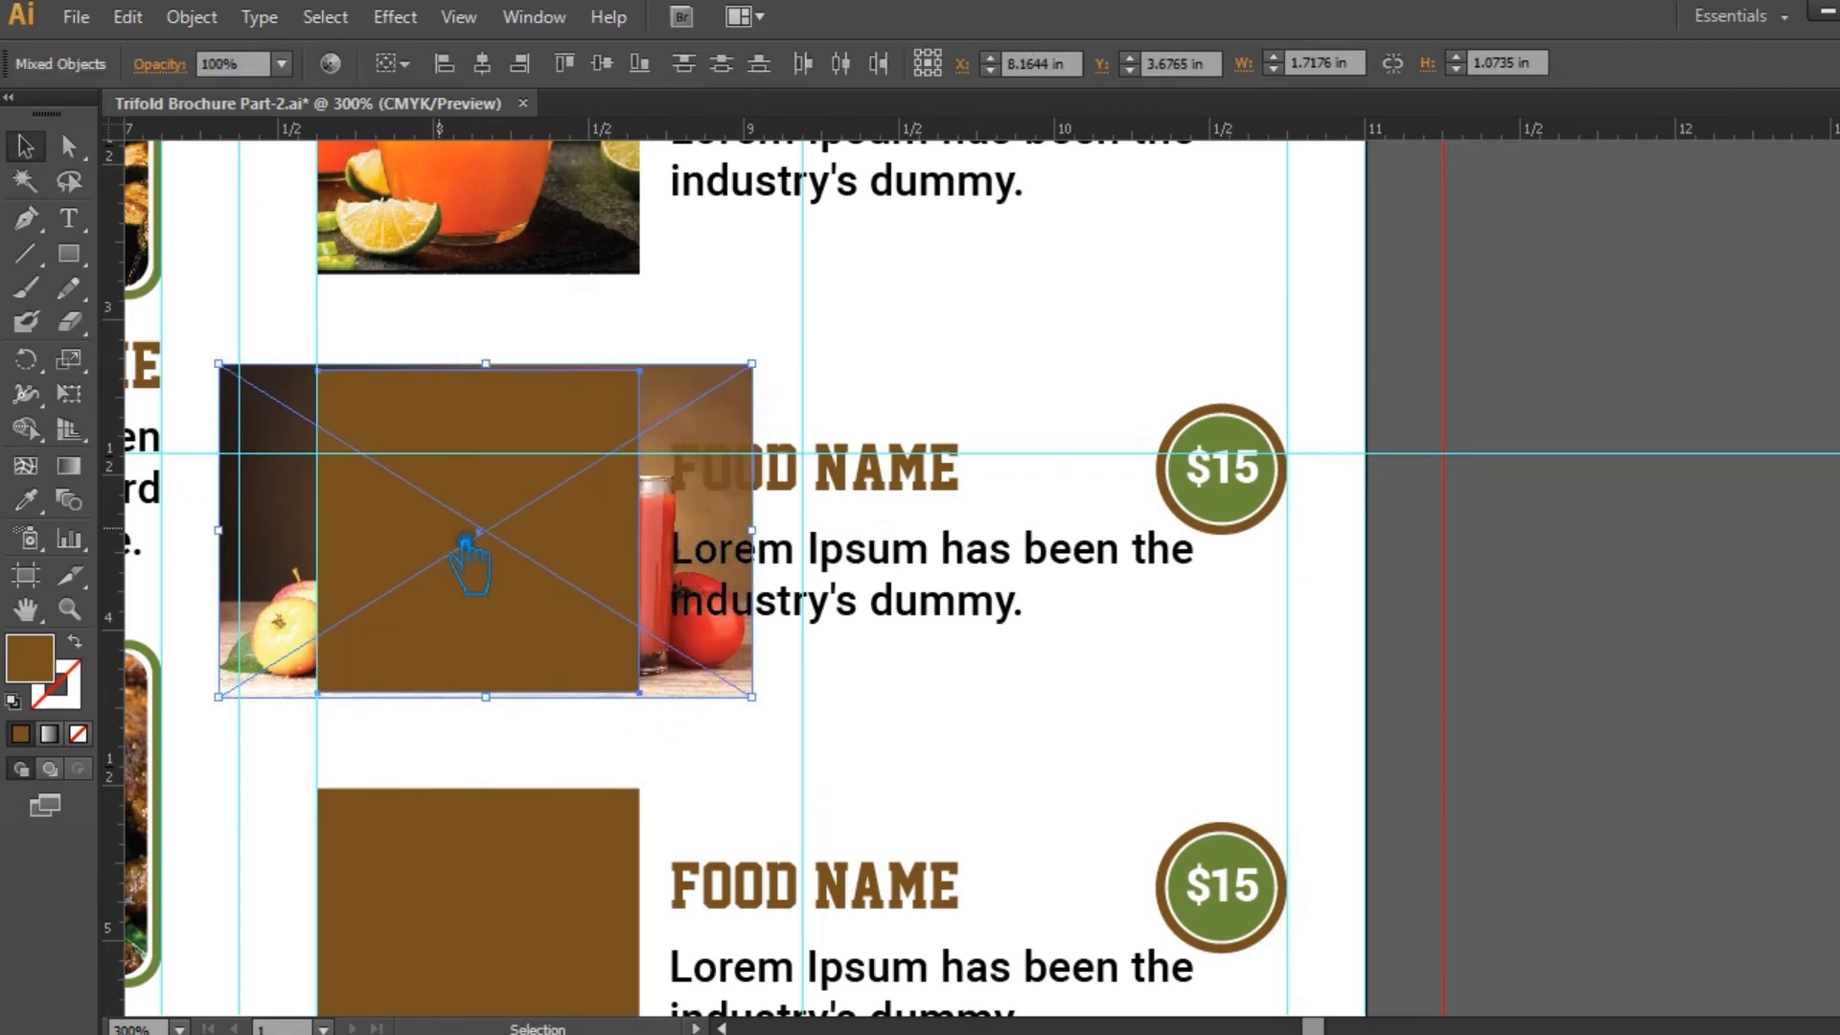
right_click(440, 528)
left_click(568, 699)
left_click(867, 765)
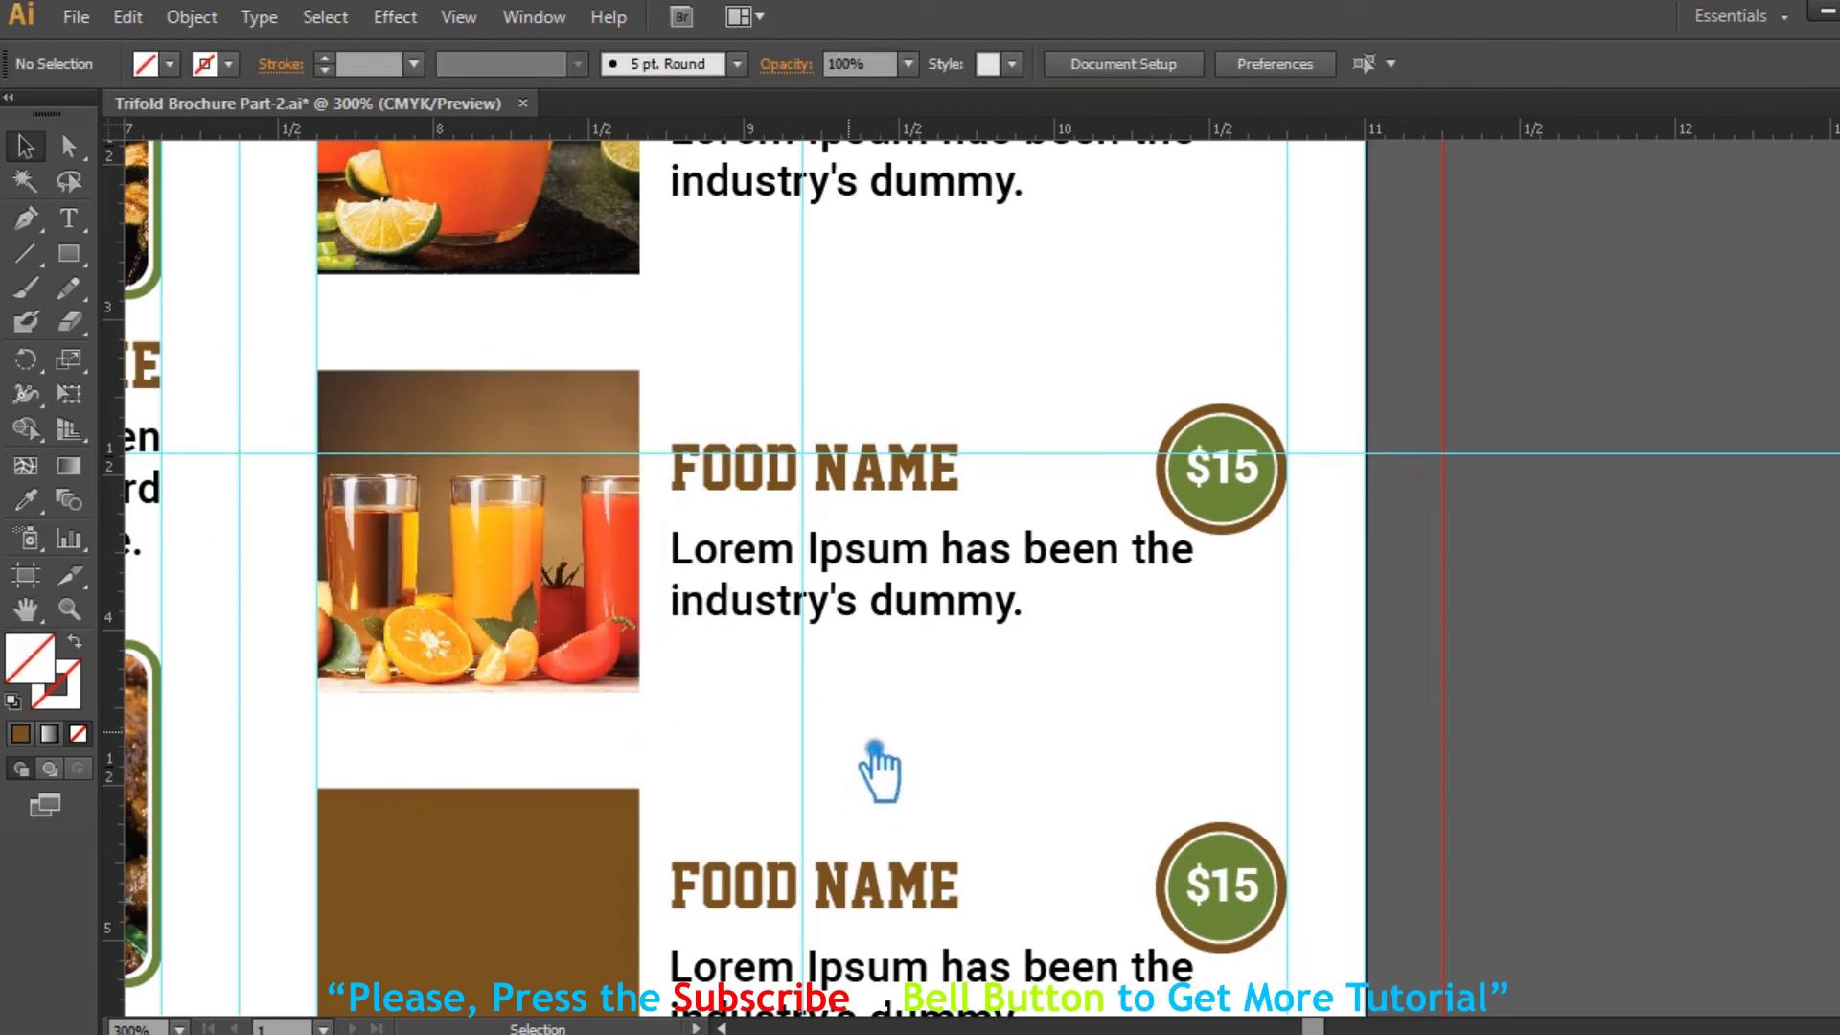
scroll(846, 382, "down", 5)
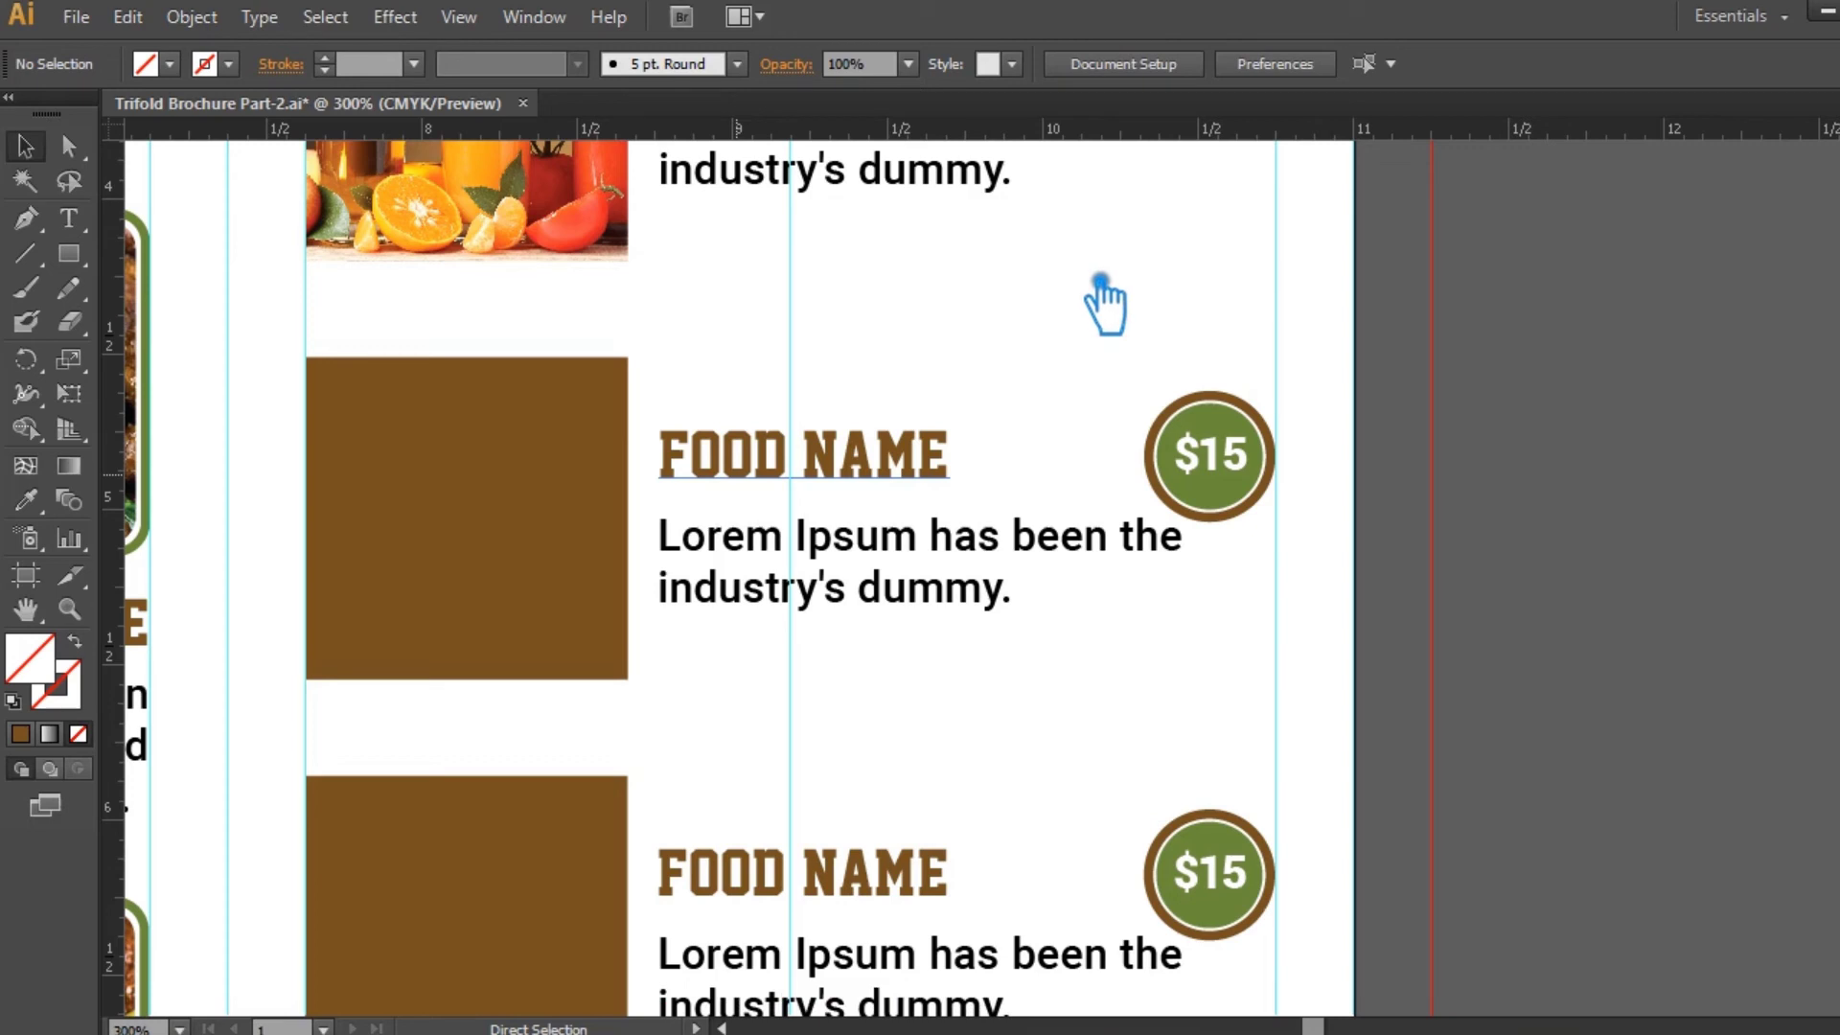
key("ctrl+s")
- Ungroup the third, fourth and fifth drink entries together
left_click(426, 609)
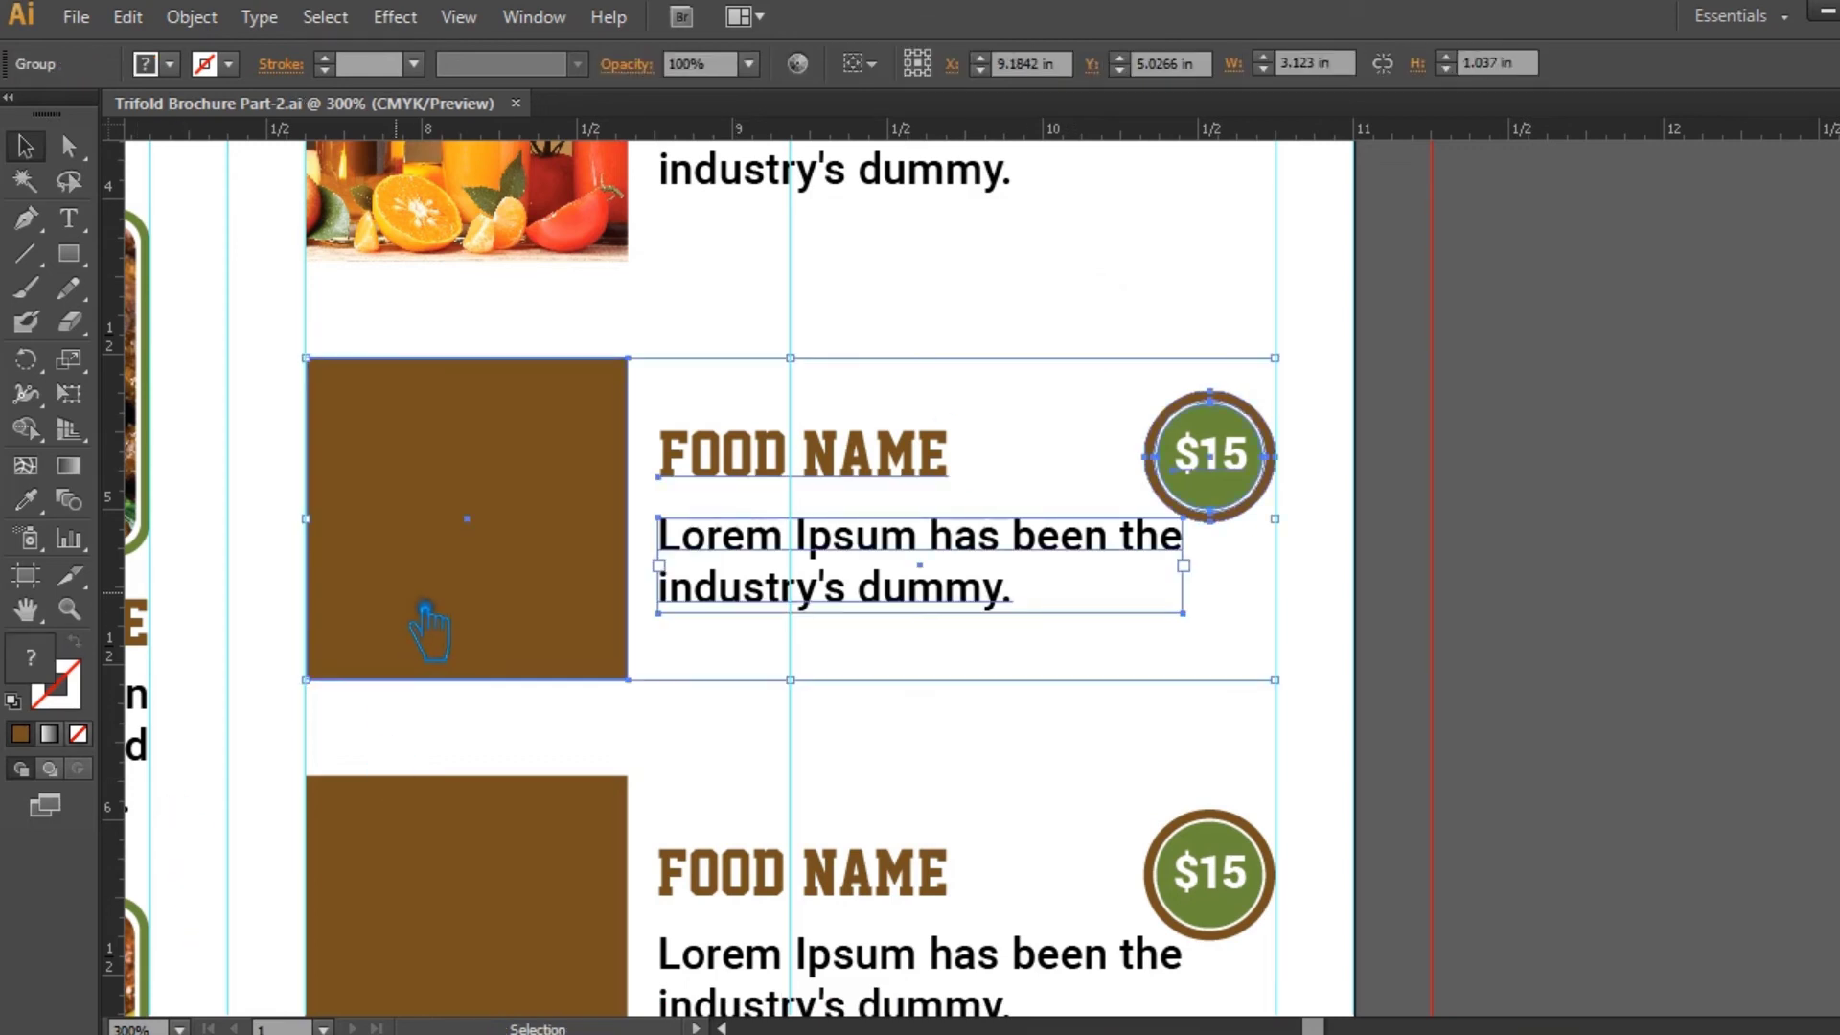
scroll(581, 776, "down", 3)
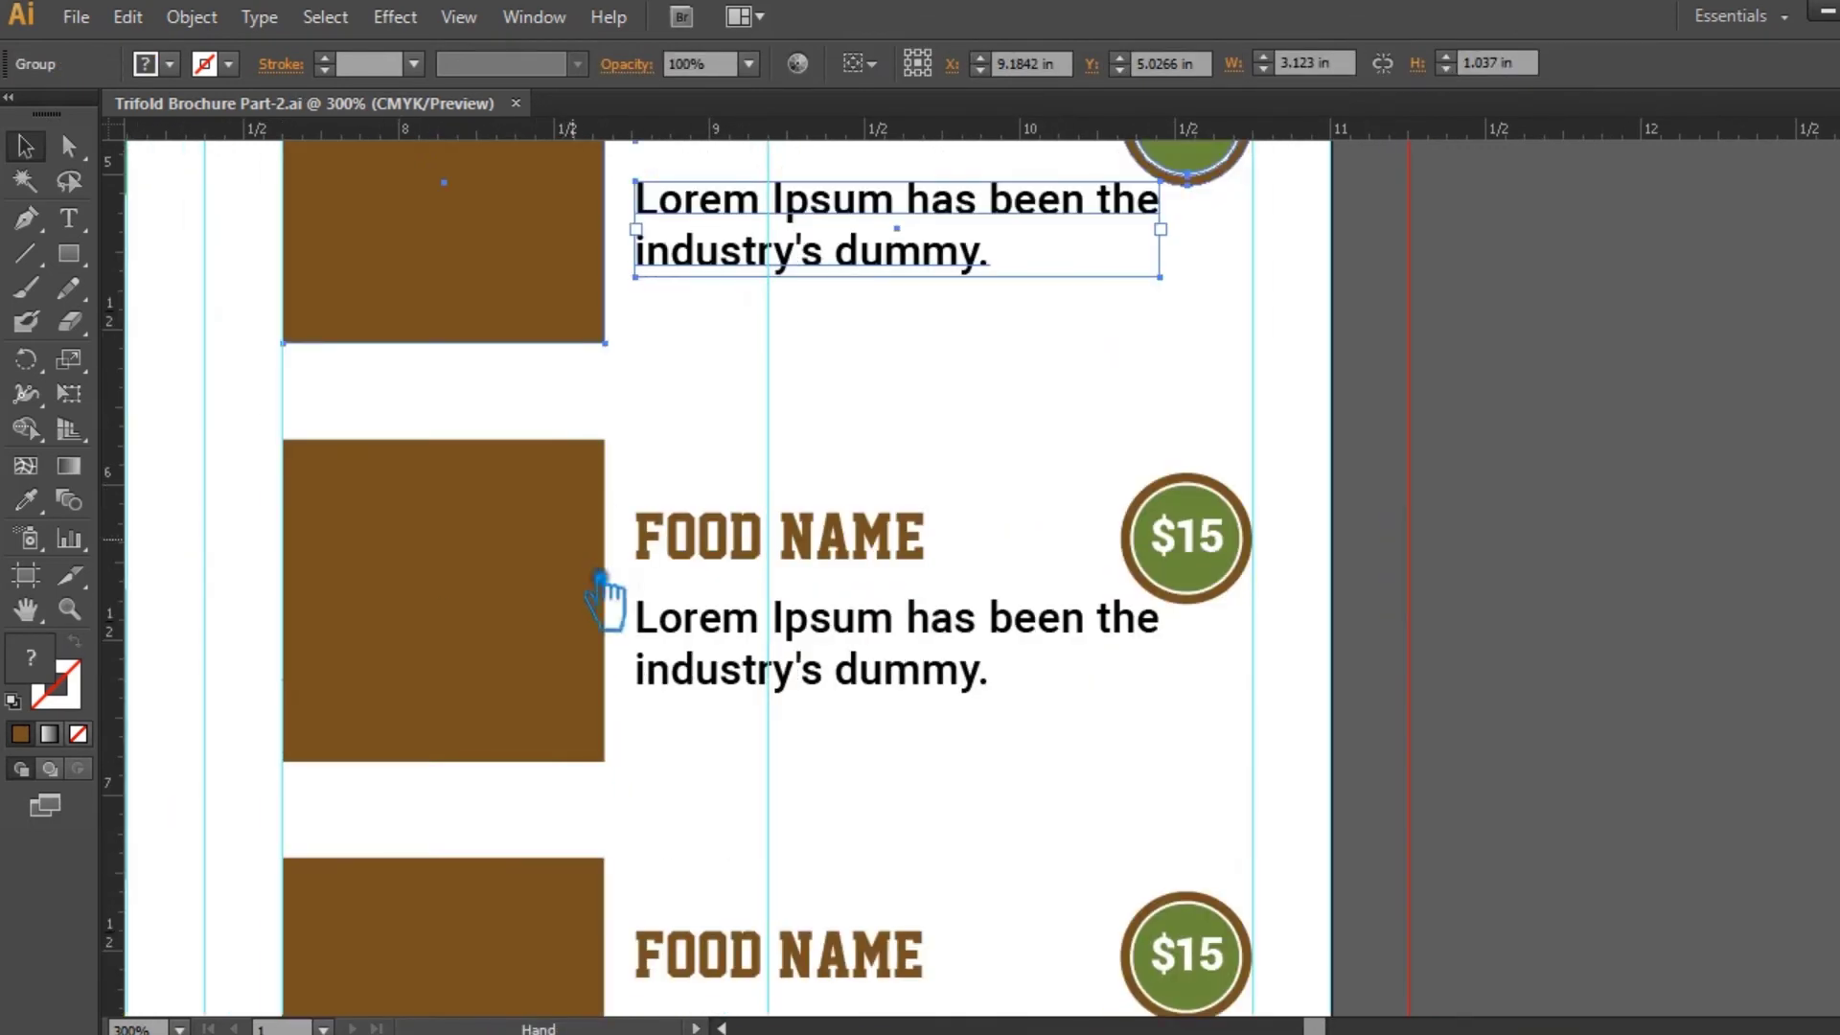
left_click(498, 629, "shift")
left_click_drag(594, 736, 533, 472)
left_click(519, 711, "shift")
right_click(415, 370)
left_click(502, 540)
right_click(447, 369)
left_click(1225, 523)
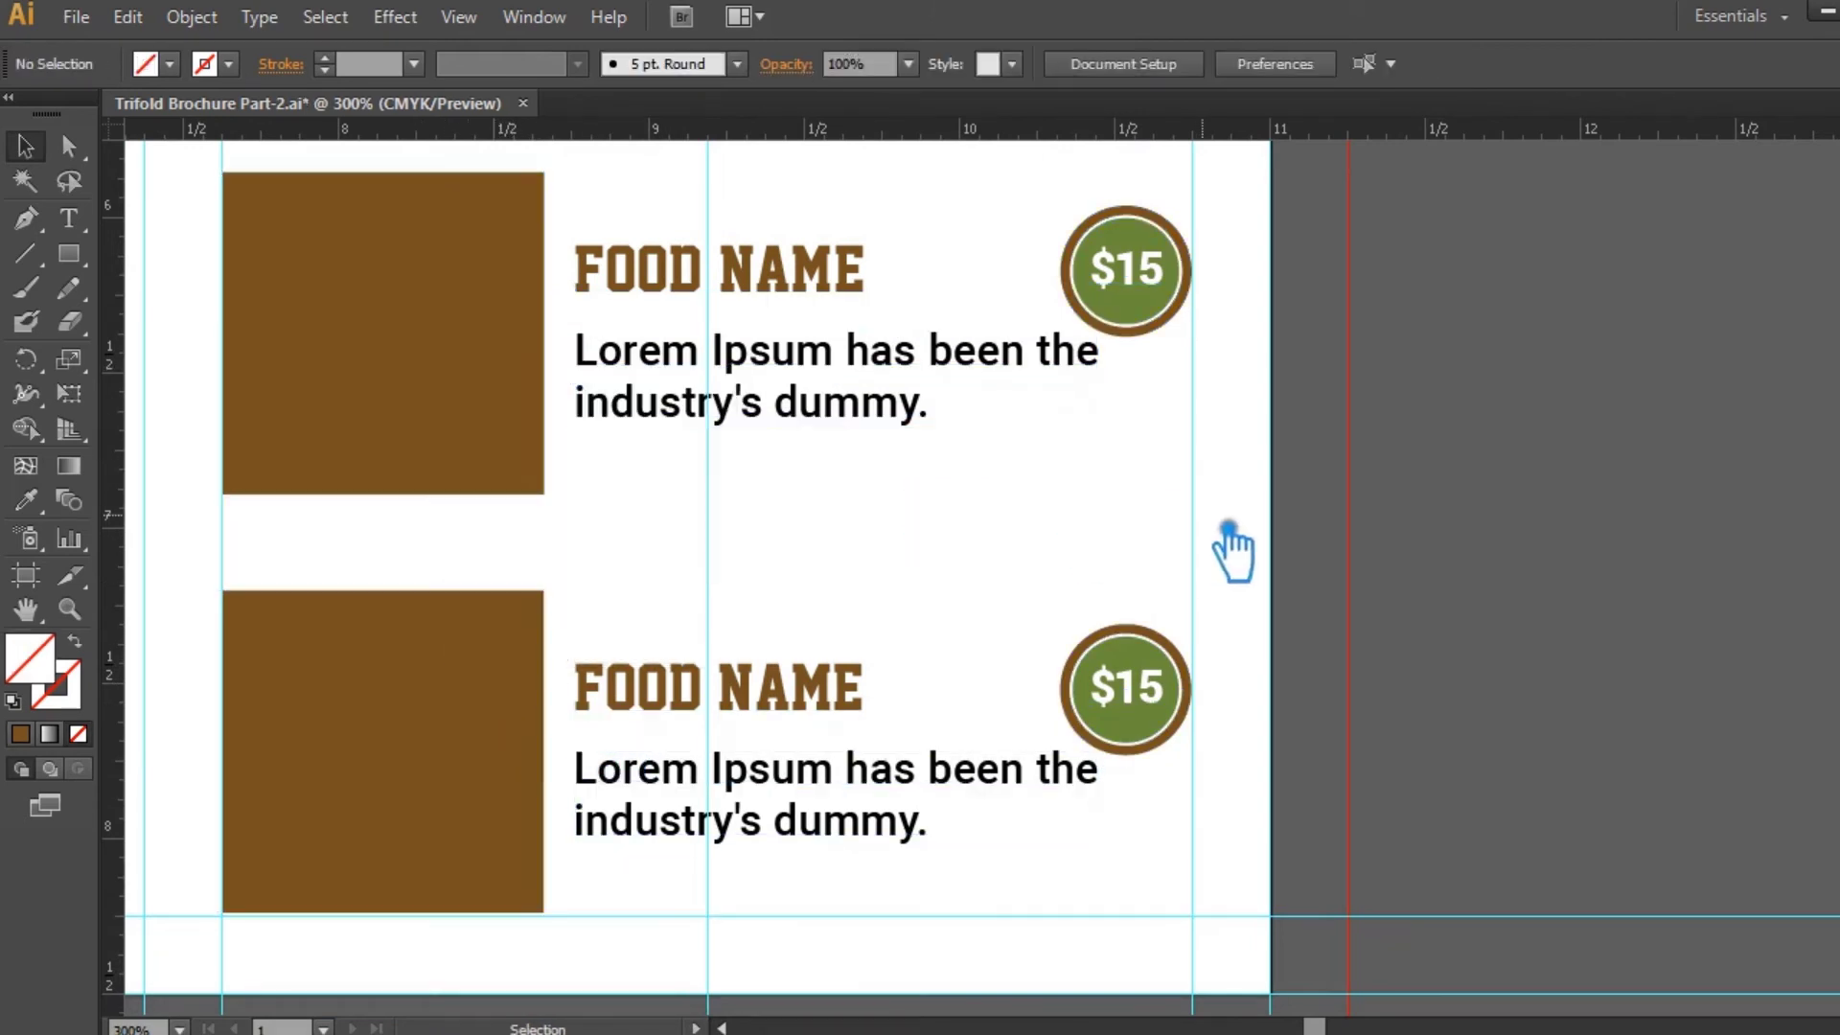
- Select the third entry's brown square and place the image 3.jpg into the brochure
left_click_drag(634, 215, 692, 492)
left_click_drag(688, 347, 777, 676)
left_click(606, 555)
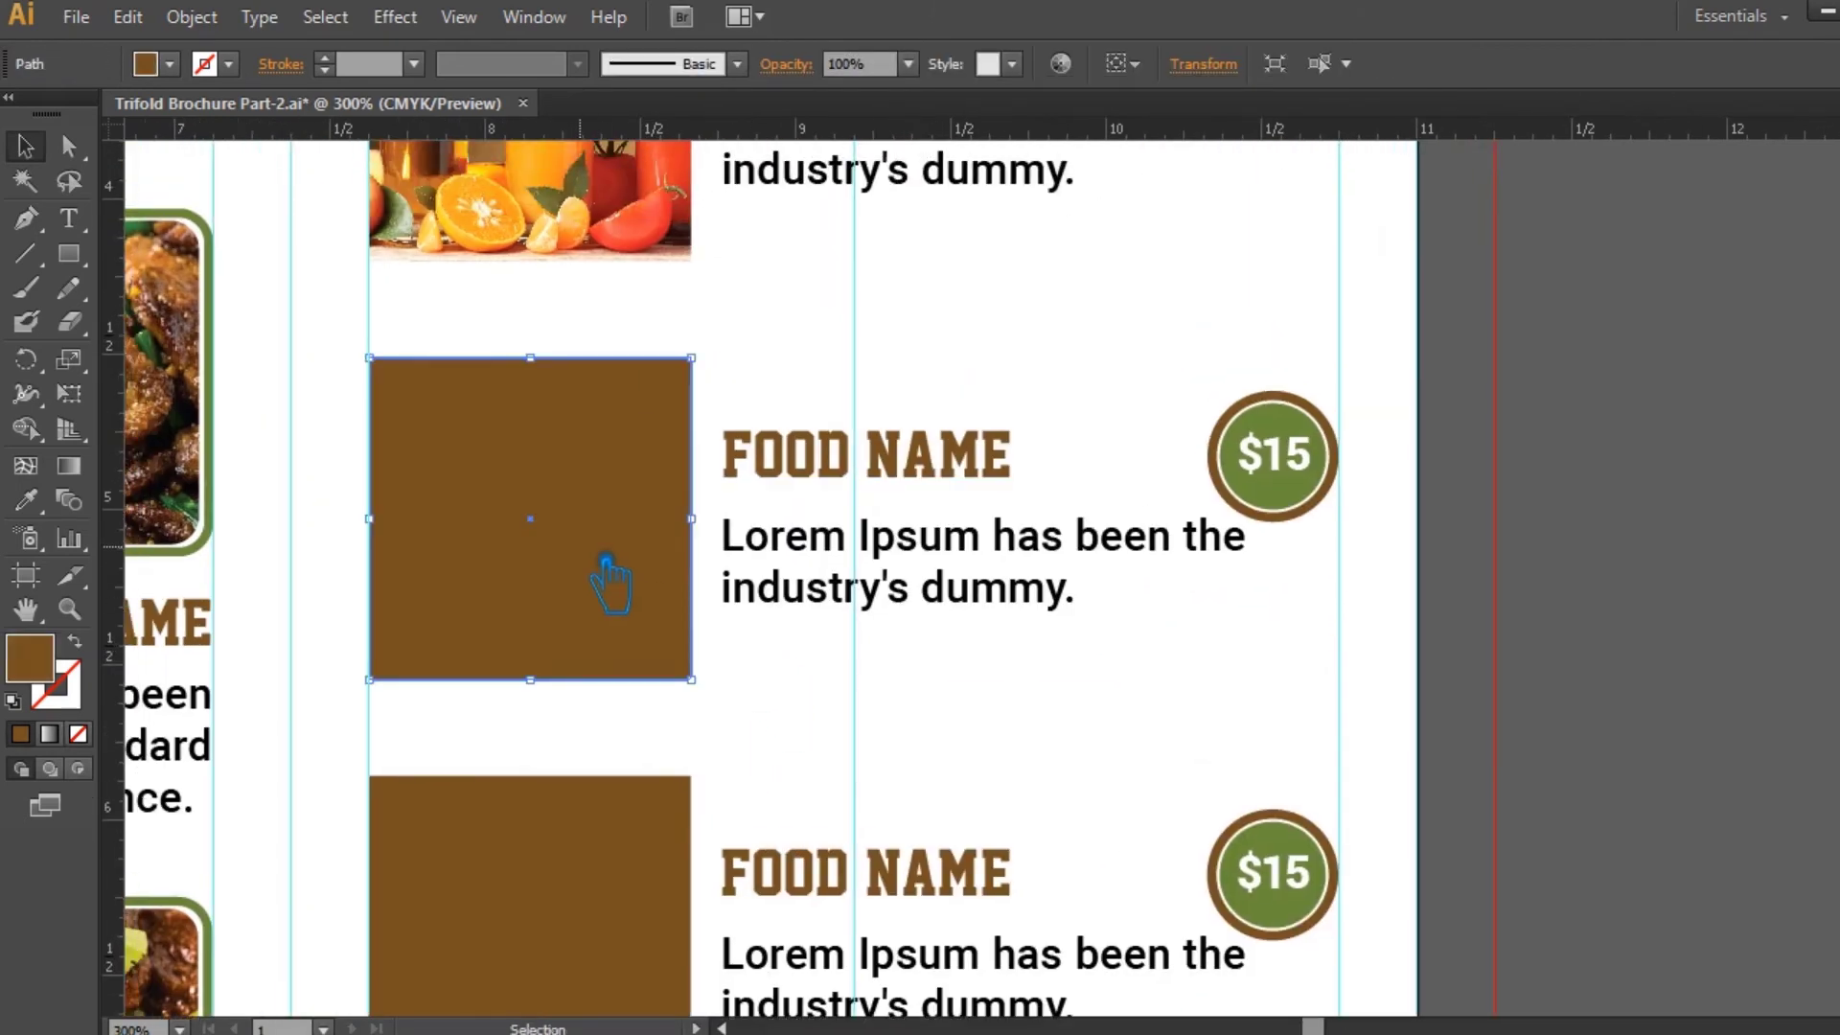
left_click(205, 1030)
left_click_drag(665, 215, 813, 712)
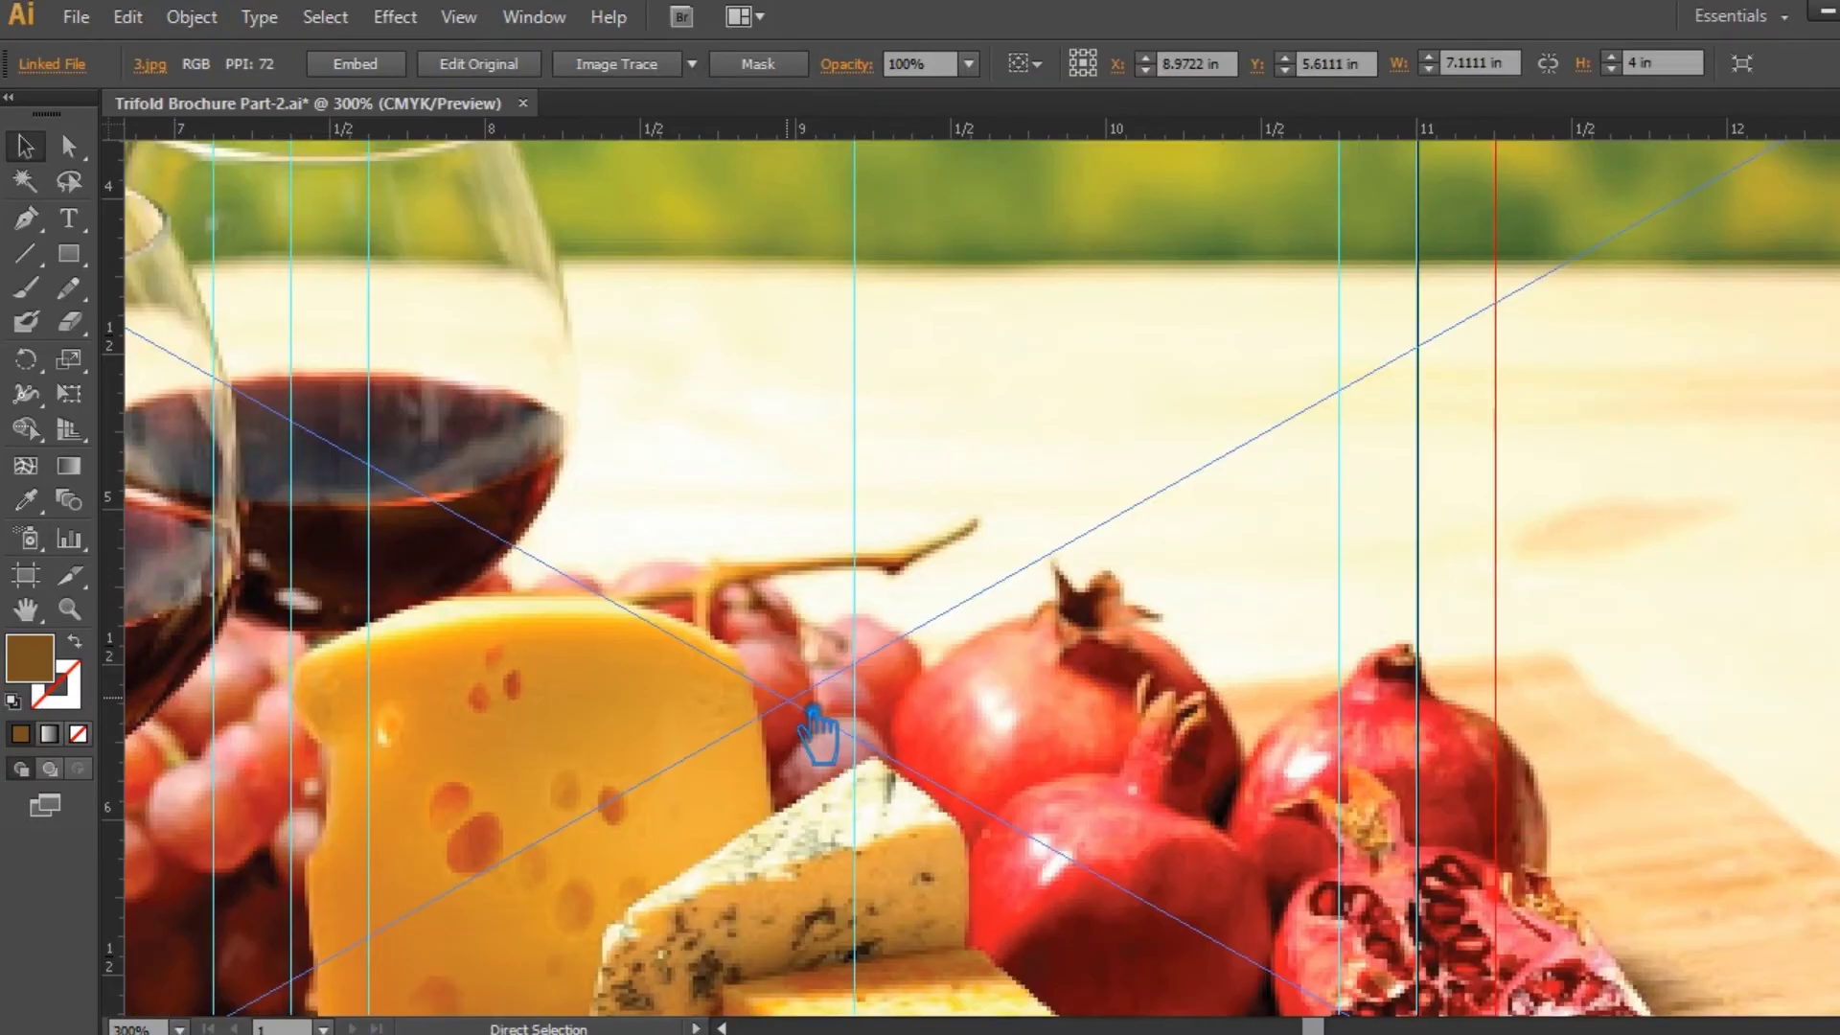
- Shrink the wine and cheese photo to about 2.08 by 1.17 in
key("ctrl+minus")
key("ctrl+minus")
key("ctrl+minus")
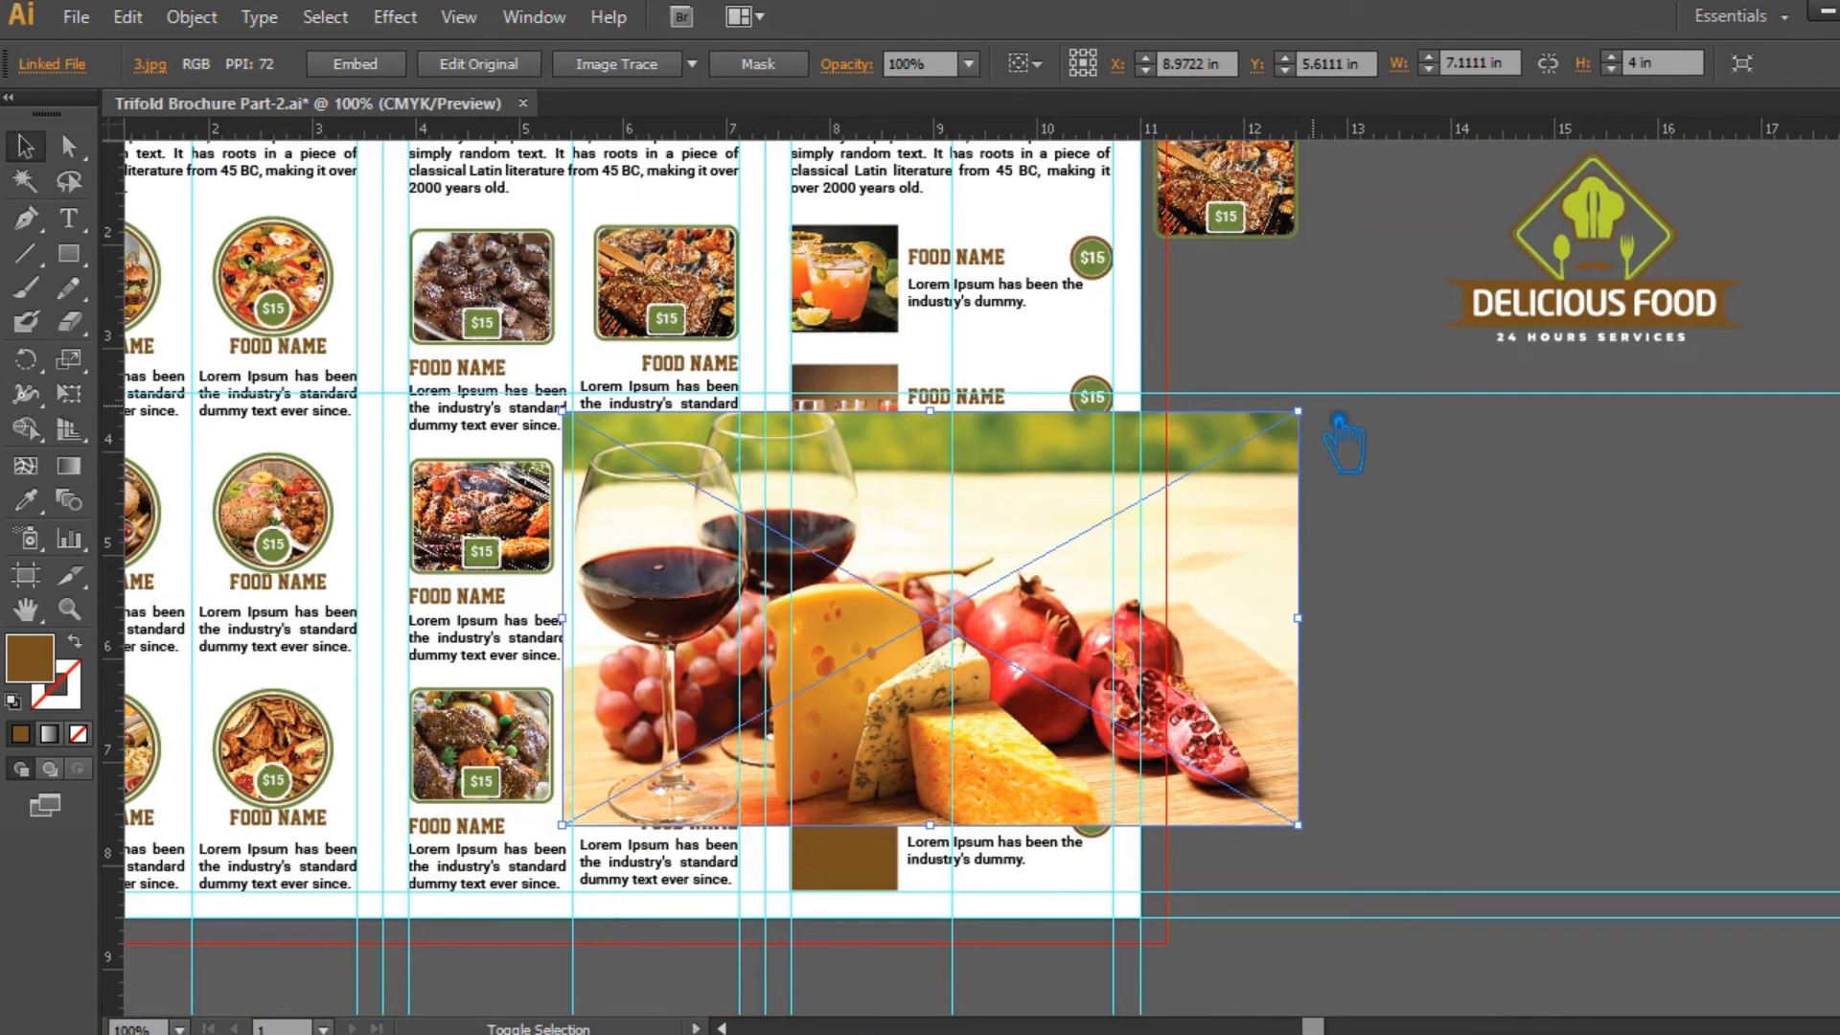
left_click_drag(1298, 412, 1297, 413)
left_click_drag(1064, 545, 1069, 565)
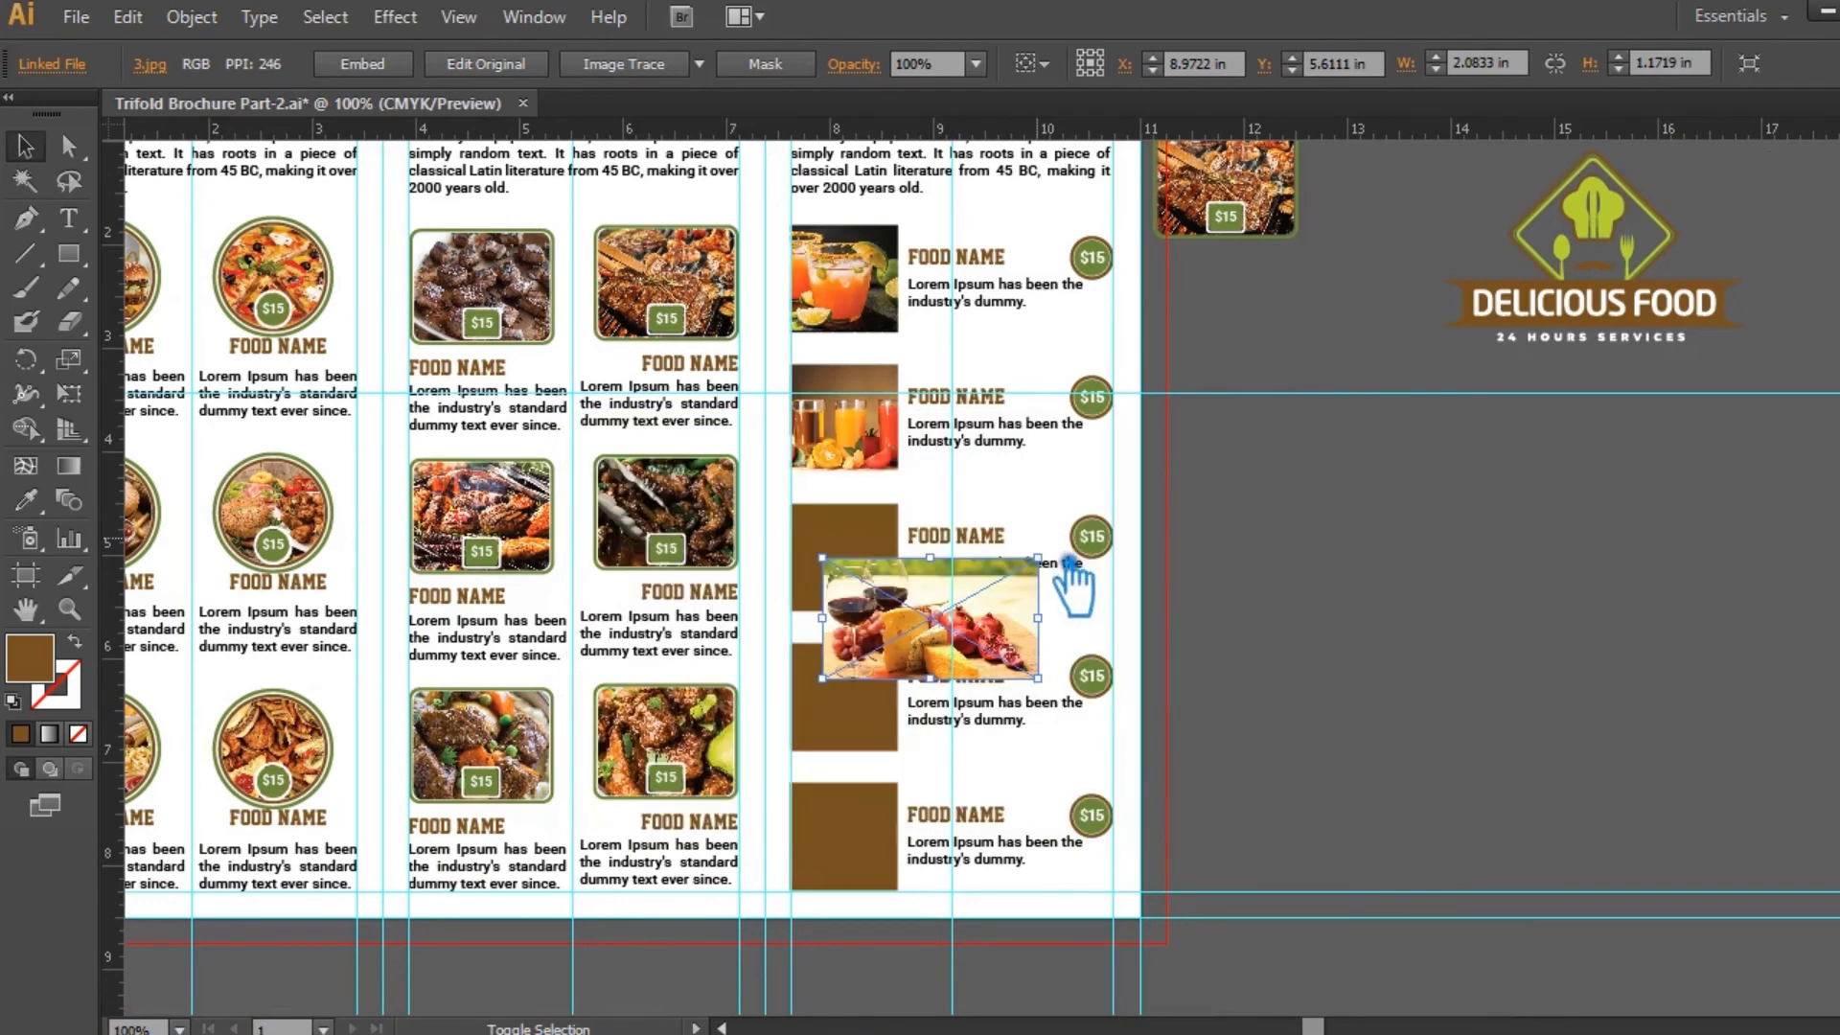
- Position the wine photo over the third brown square at about 1.97 by 1.11 in and send it to the back
key("ctrl+plus")
key("ctrl+plus")
key("ctrl+plus")
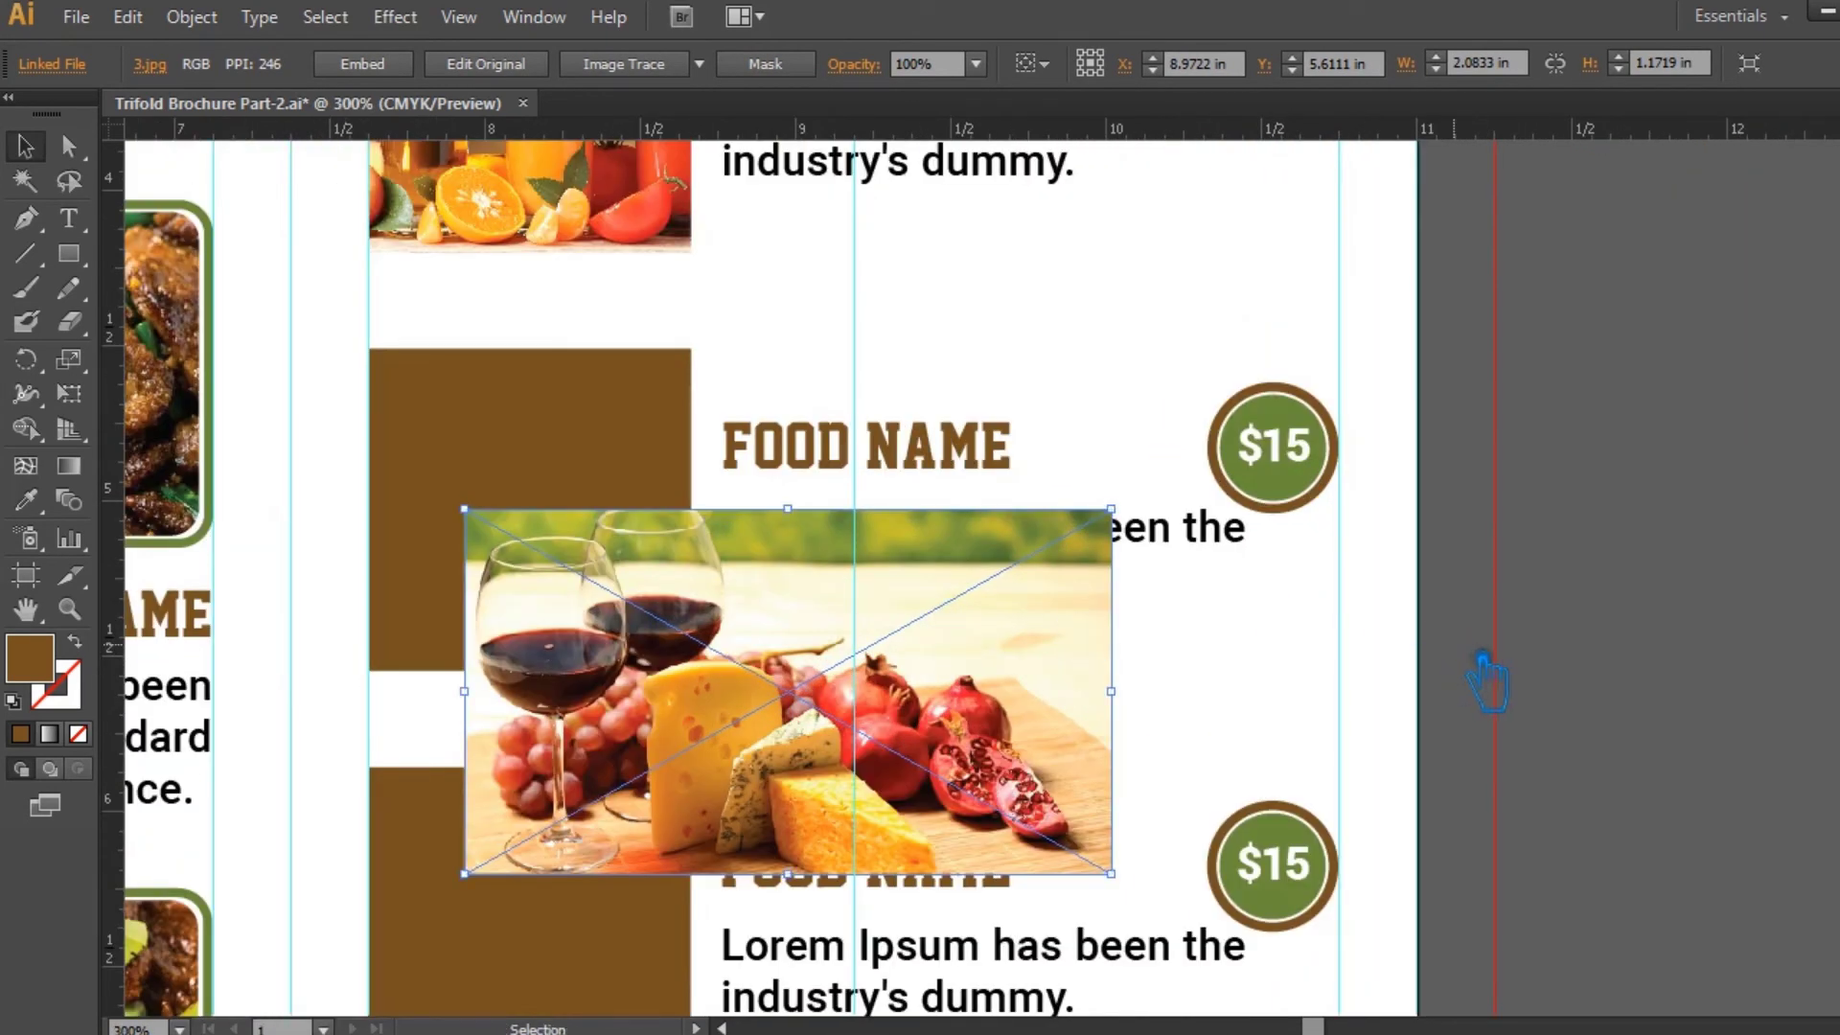
left_click_drag(791, 709, 788, 525)
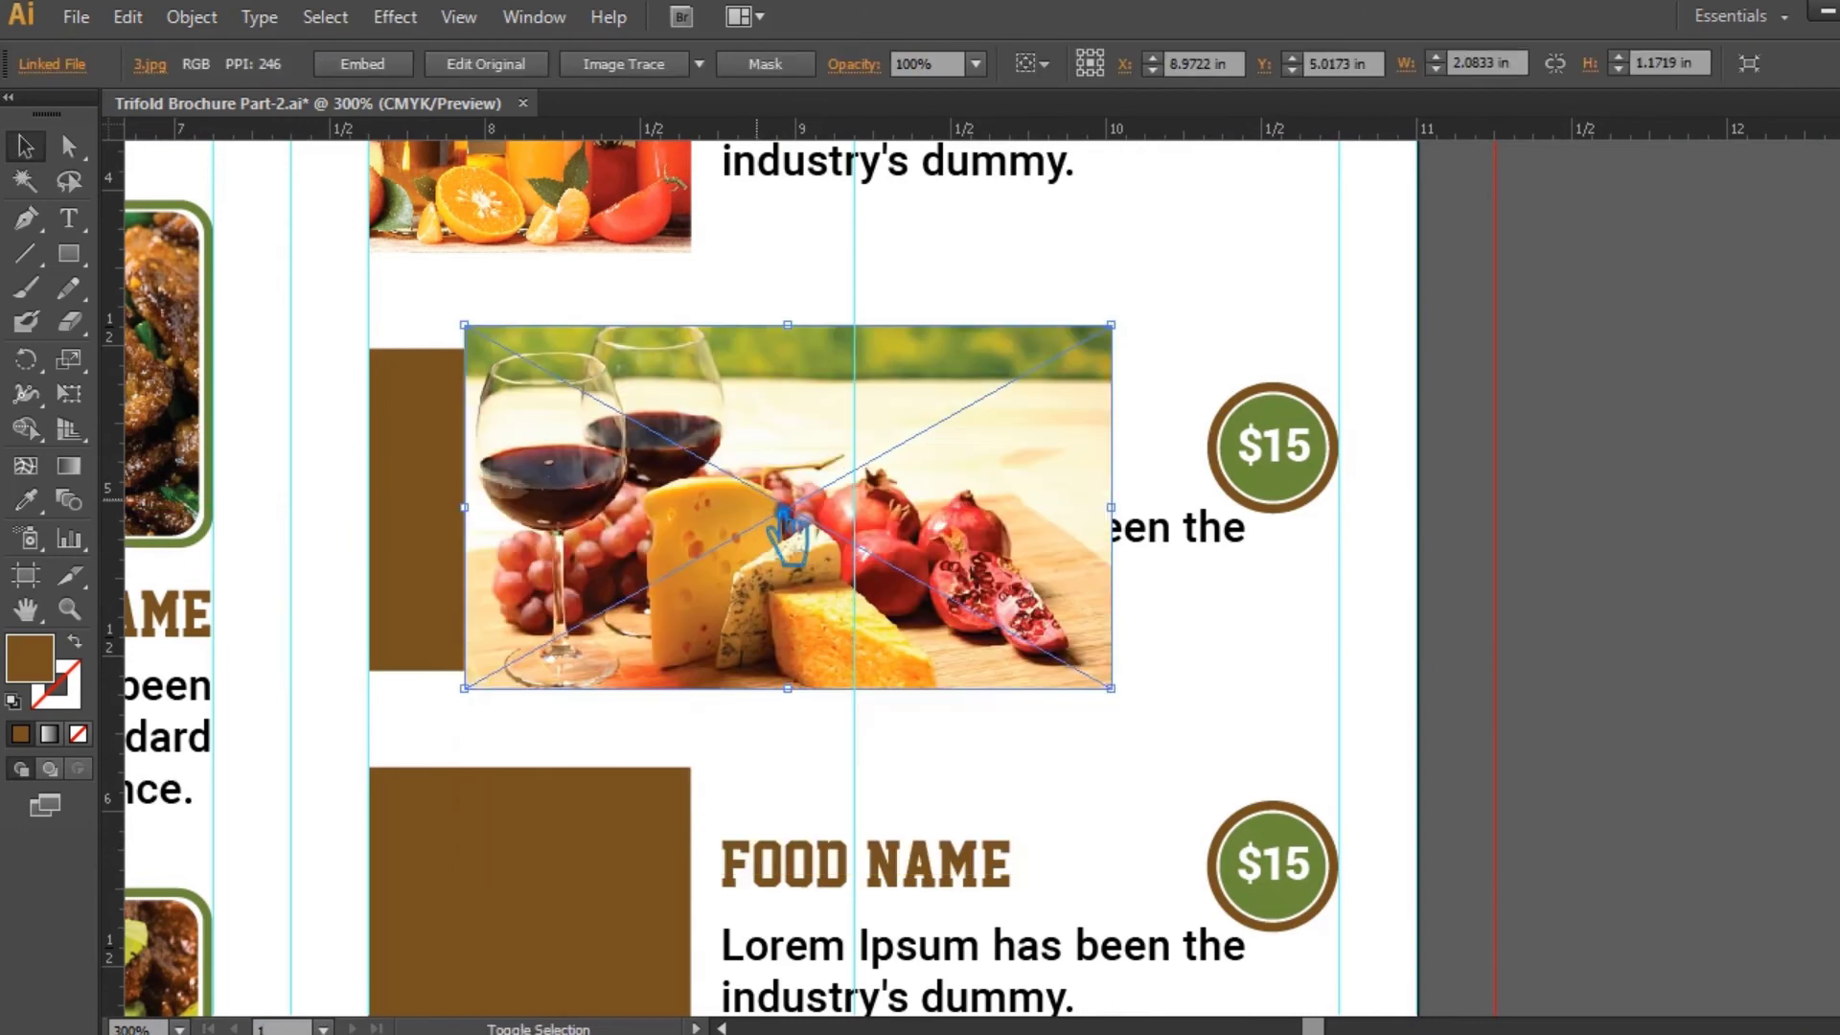
left_click_drag(1112, 688, 1094, 680)
left_click_drag(836, 585, 703, 582)
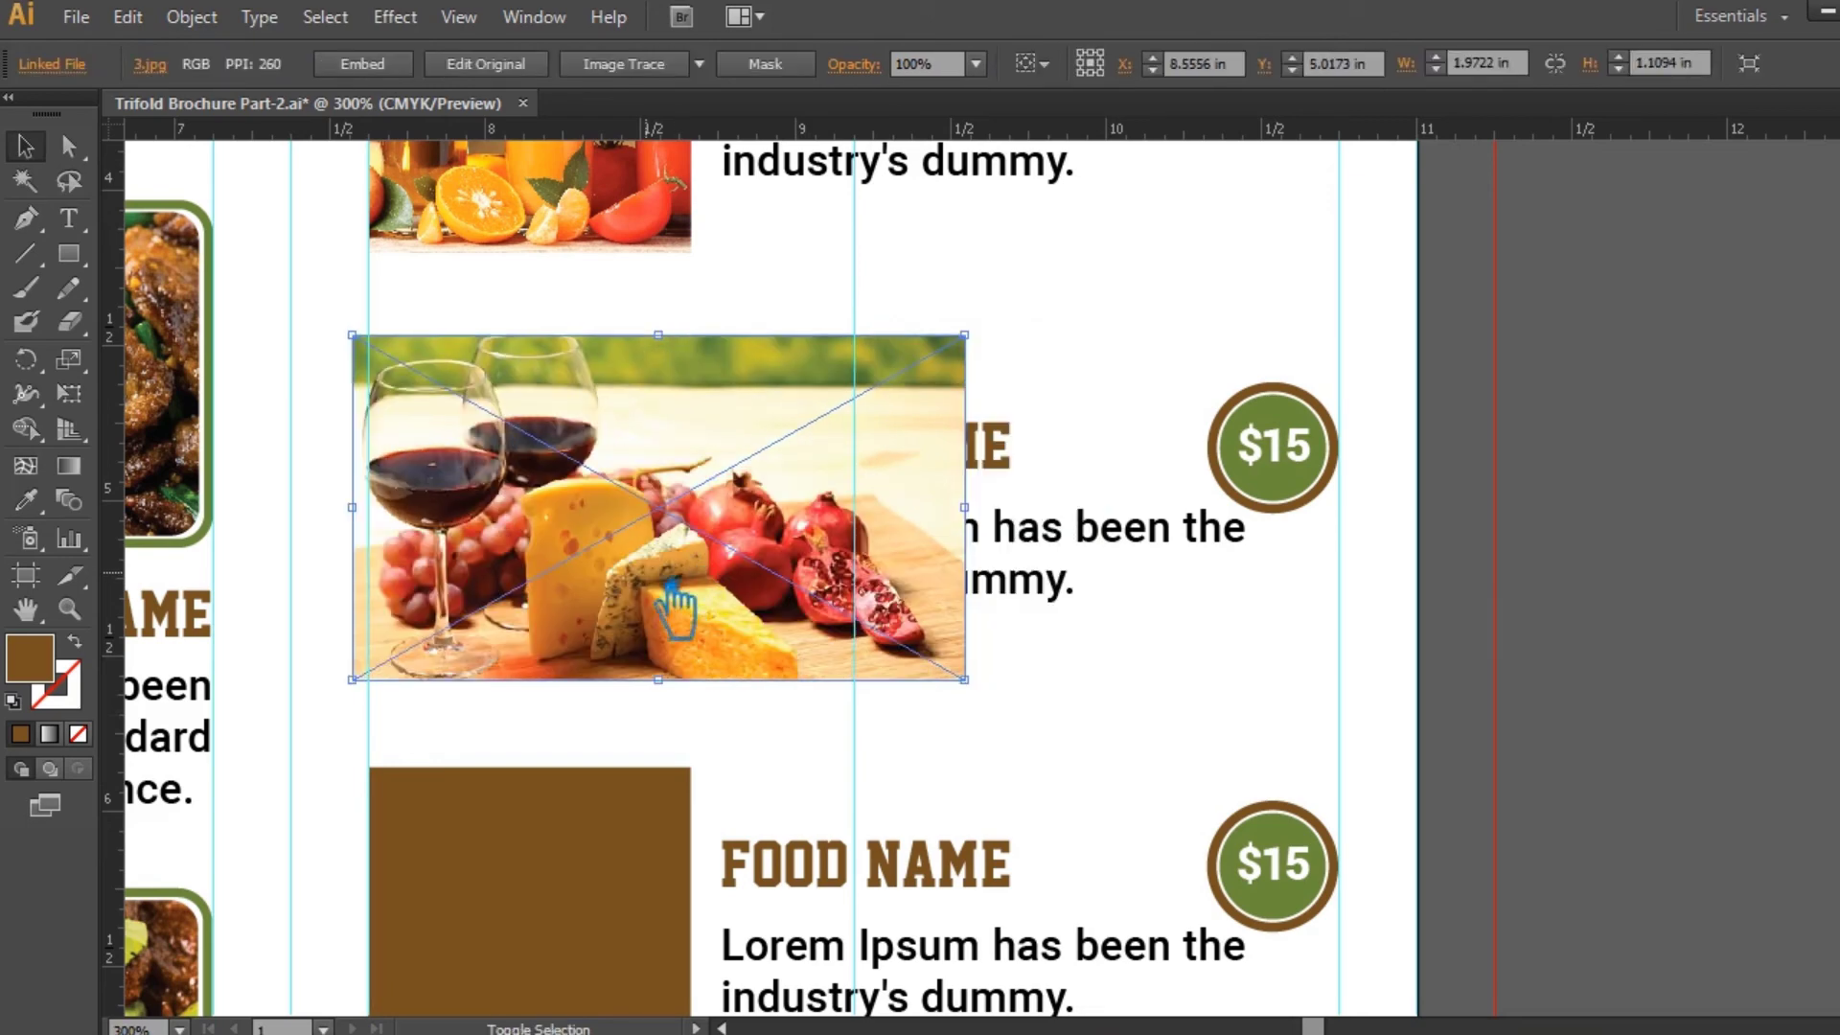
key("ctrl+shift+[")
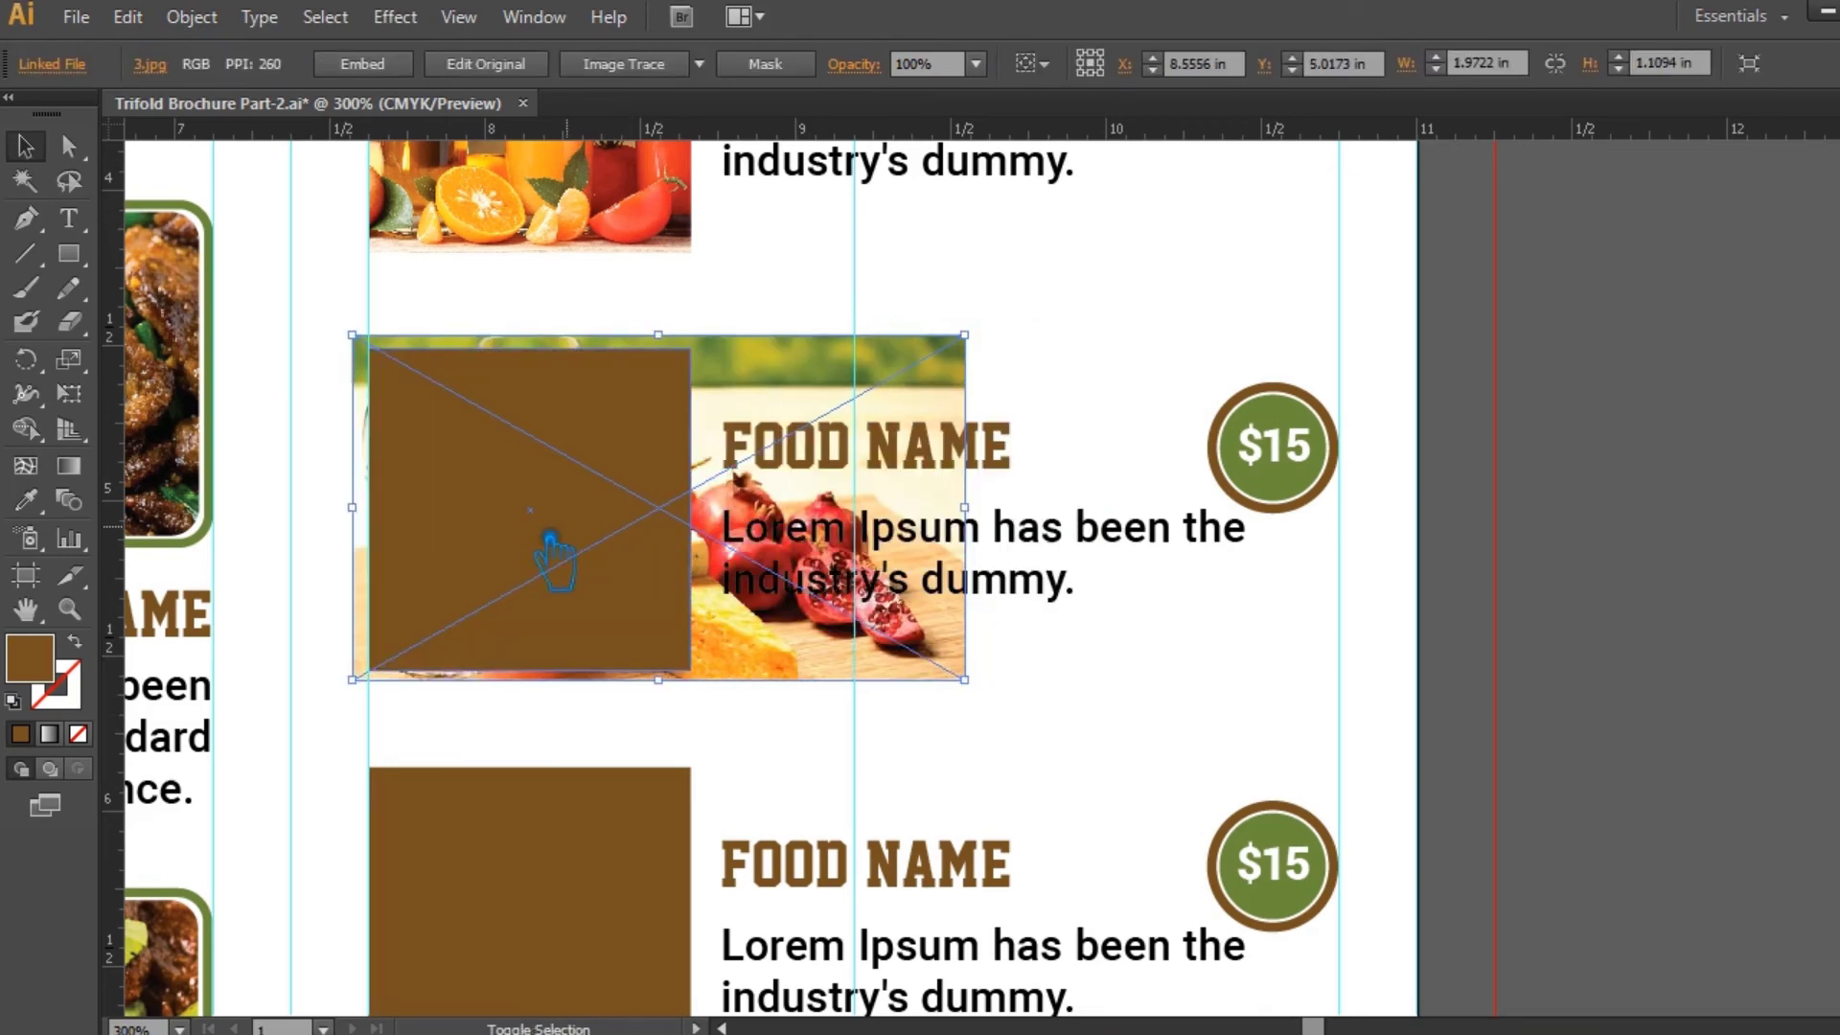
- Clip the wine photo to the third brown square with a clipping mask and save the document
left_click(473, 484, "shift")
right_click(563, 451)
left_click(805, 606)
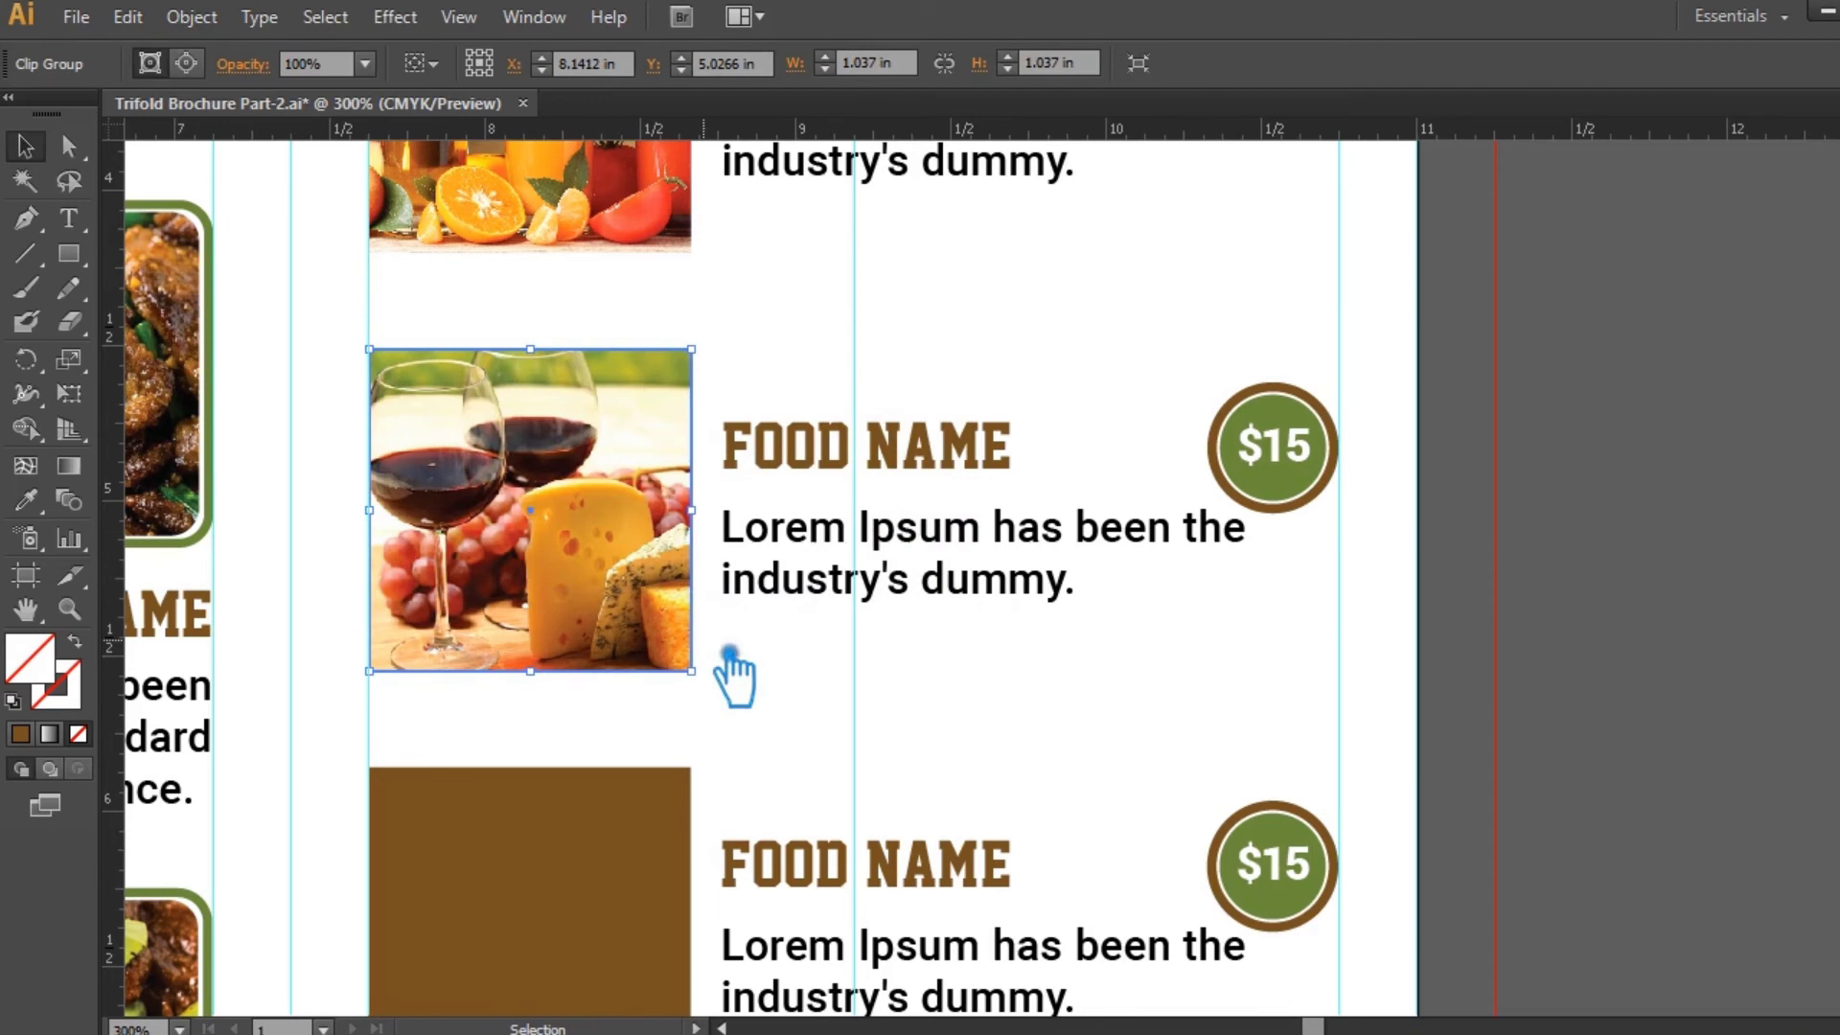
left_click(1110, 718)
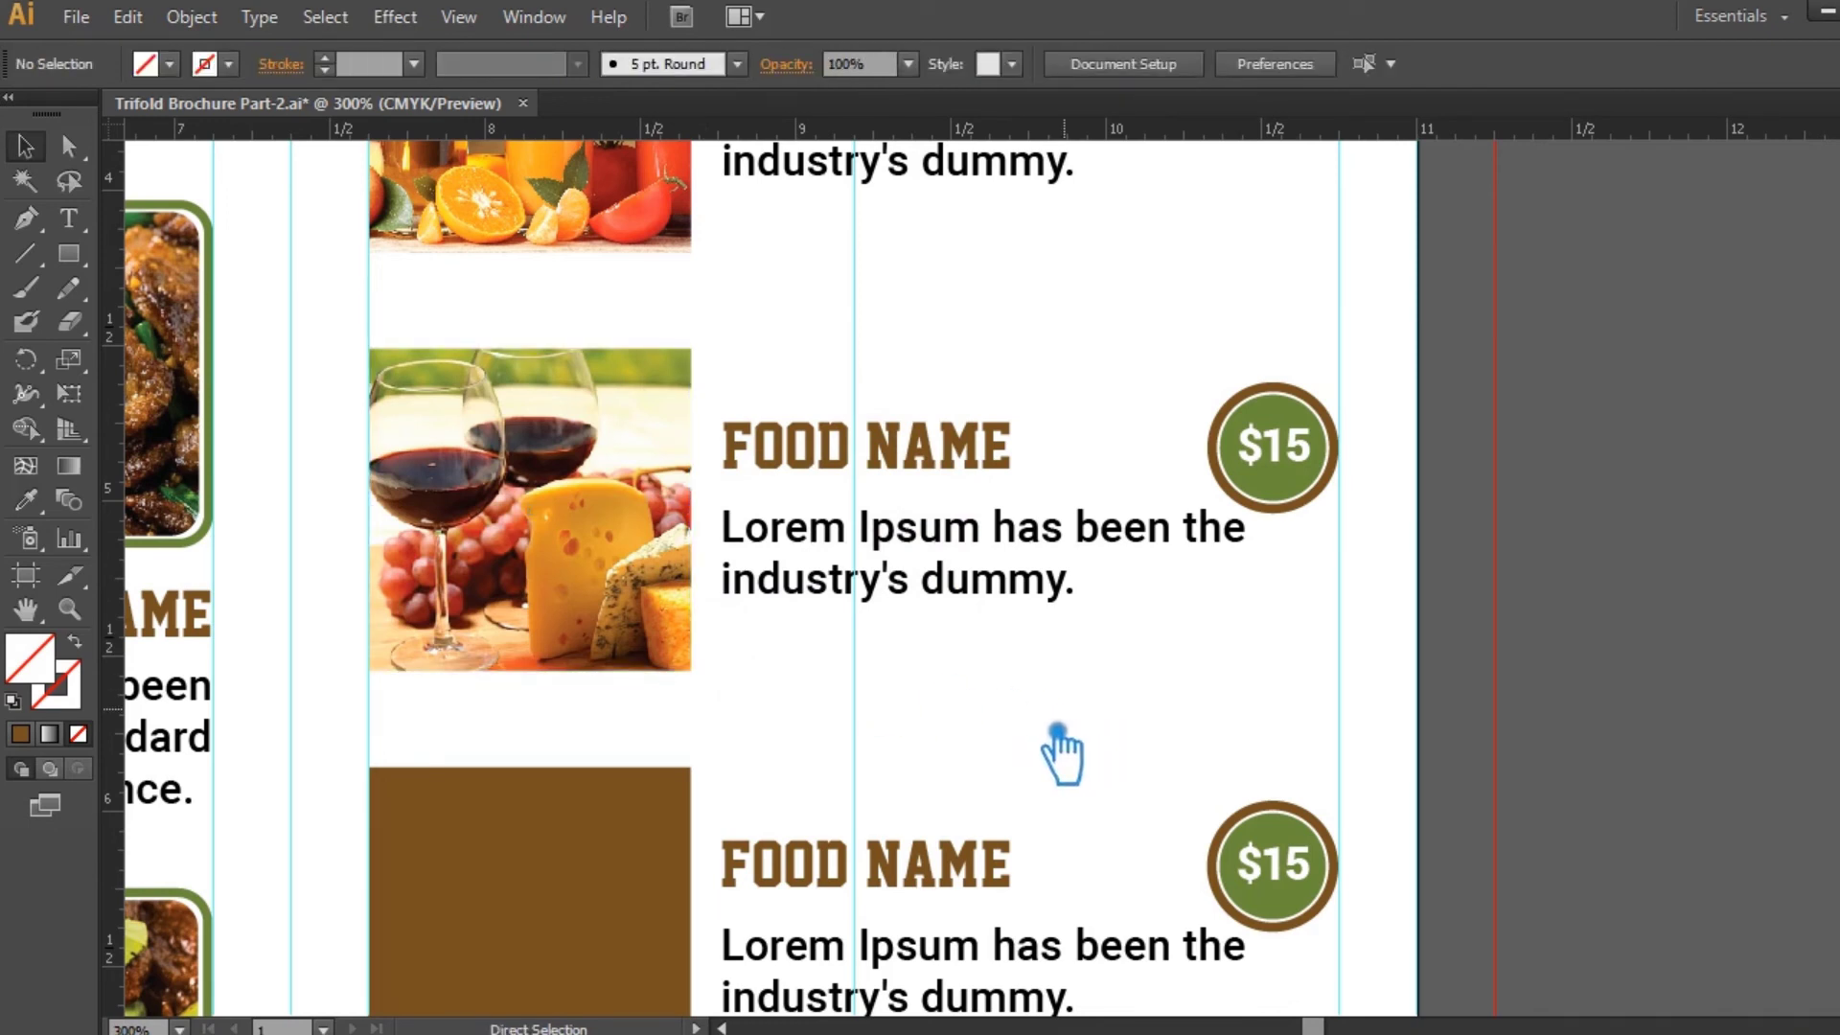
key("ctrl+s")
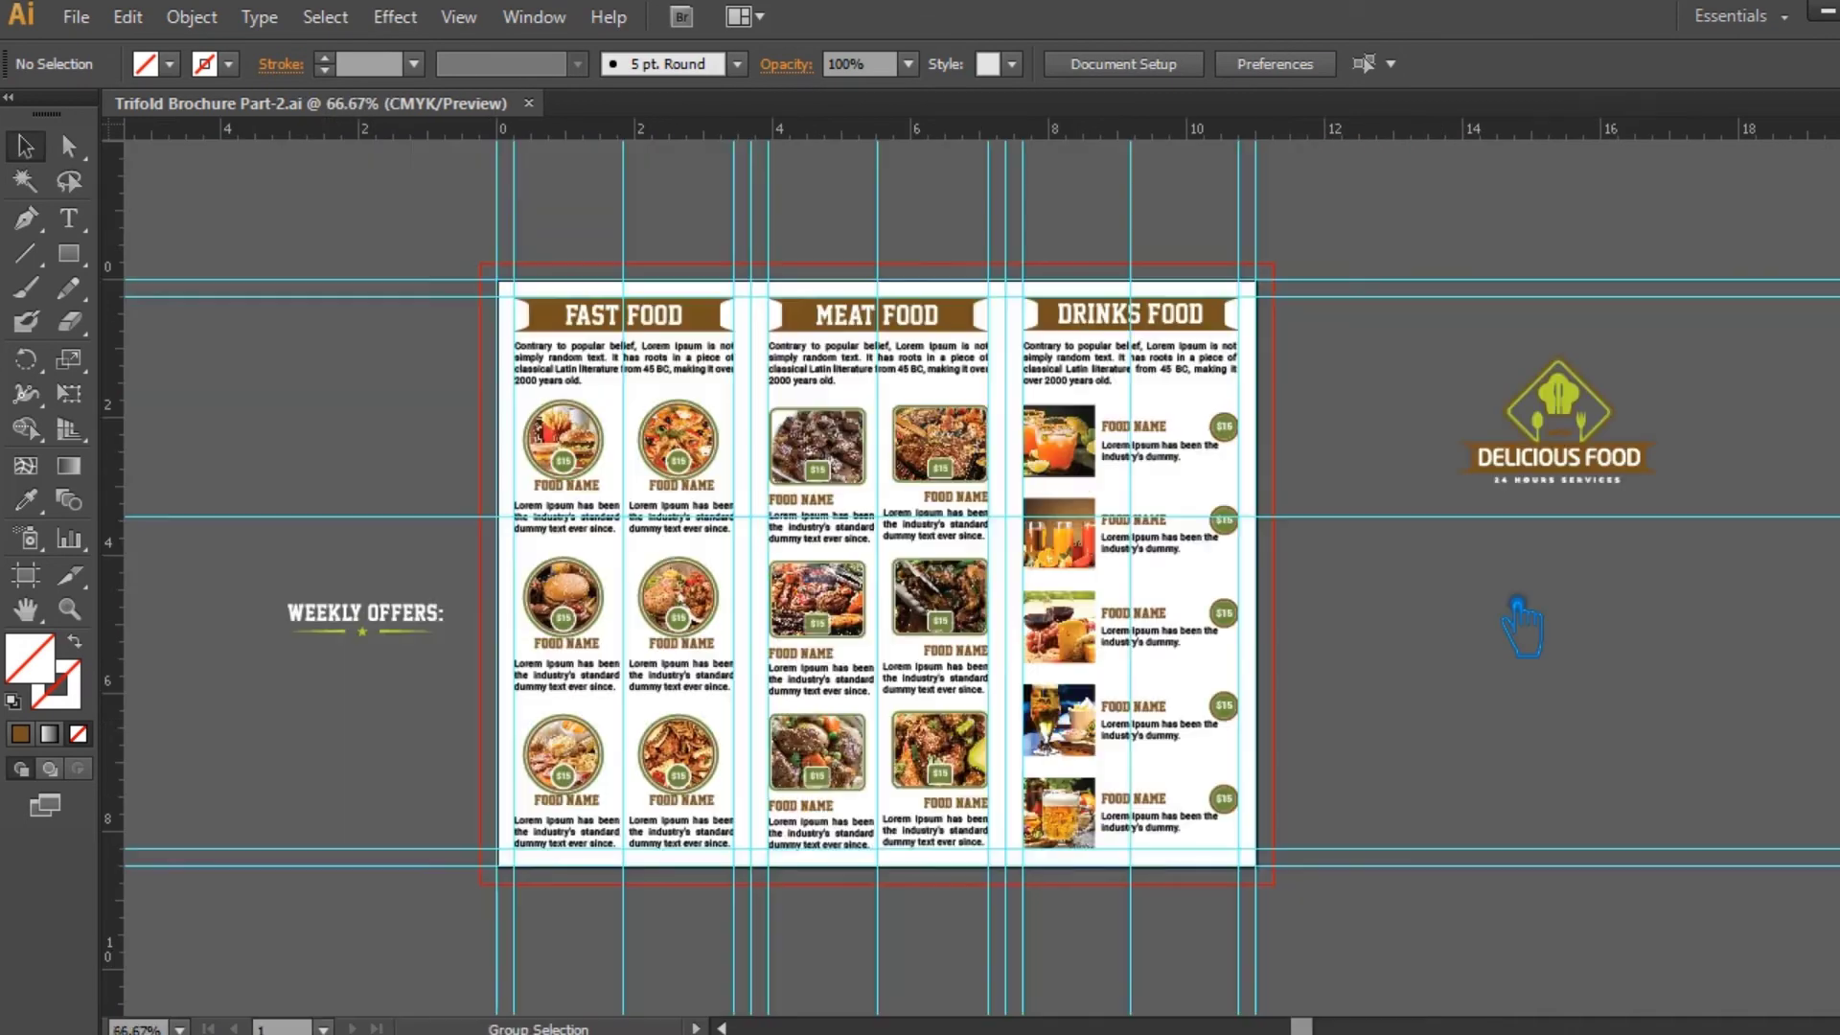
- Show all hidden objects and send the group of colored panel backgrounds behind the brochure content
key("ctrl+alt+3")
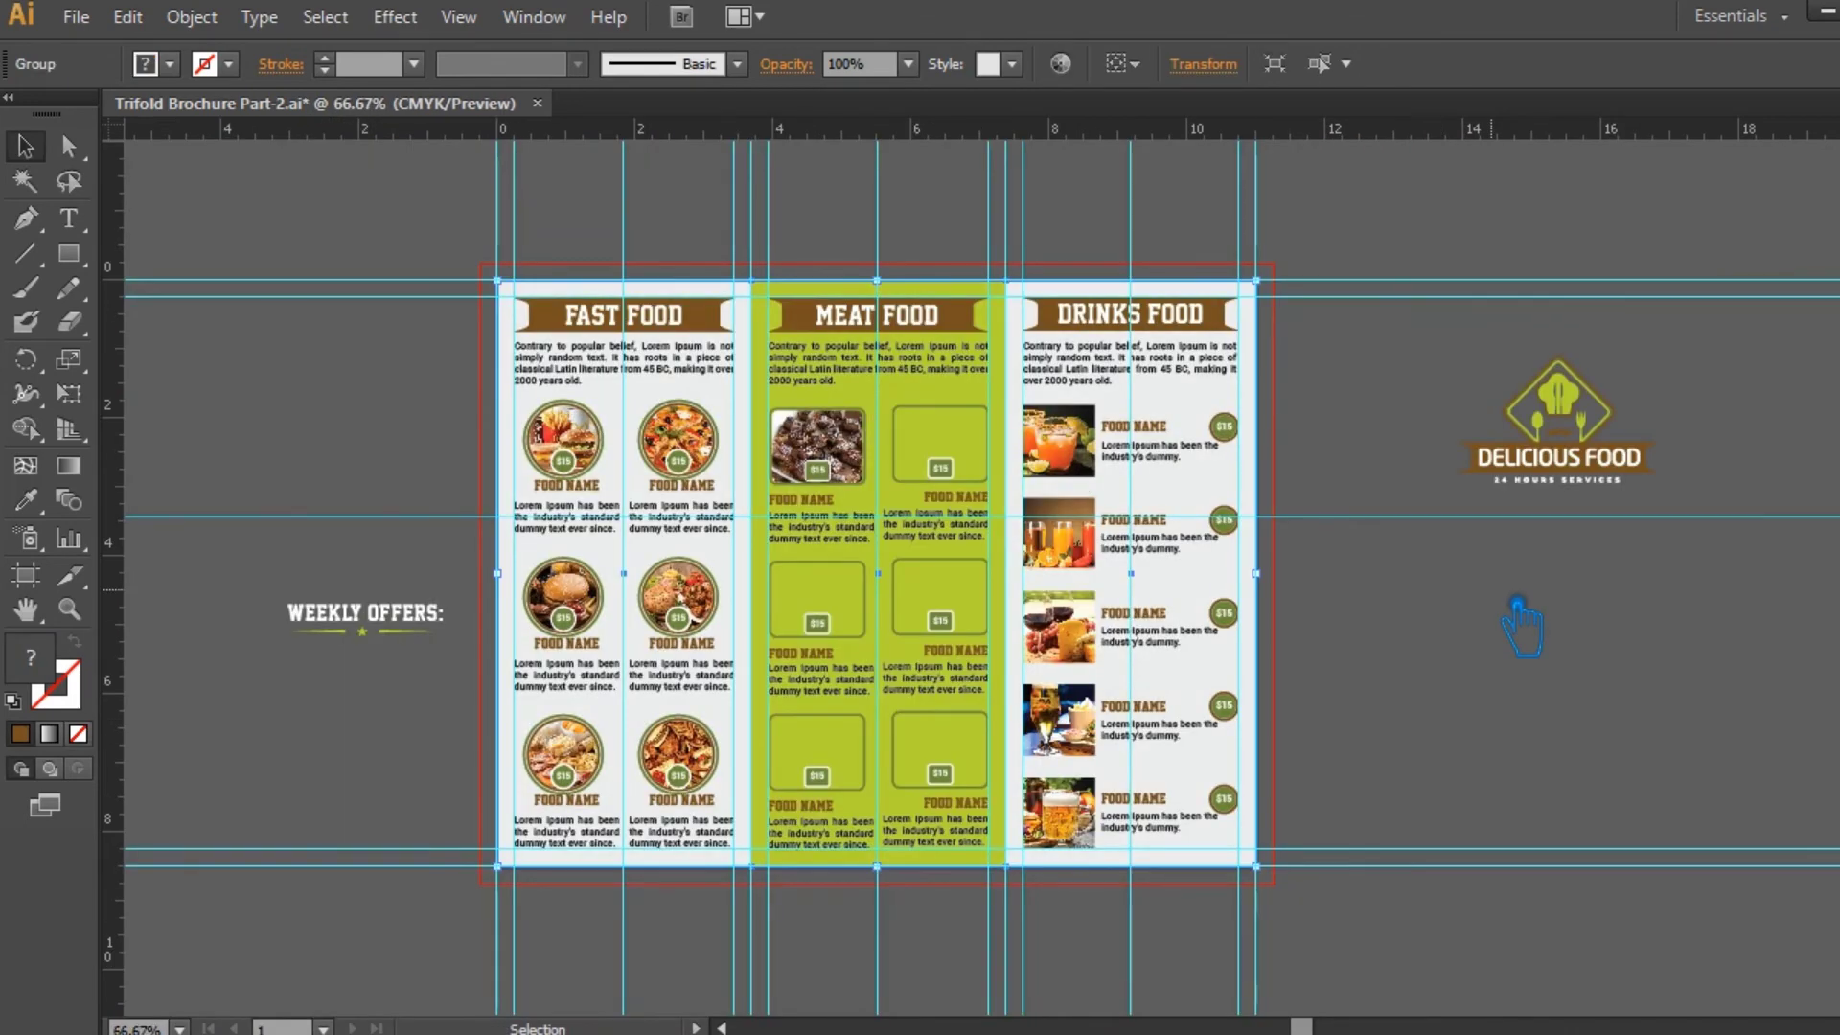
left_click(1471, 738)
left_click(912, 403)
left_click(1395, 496)
left_click(918, 405)
left_click(906, 431)
key("ctrl+shift+[")
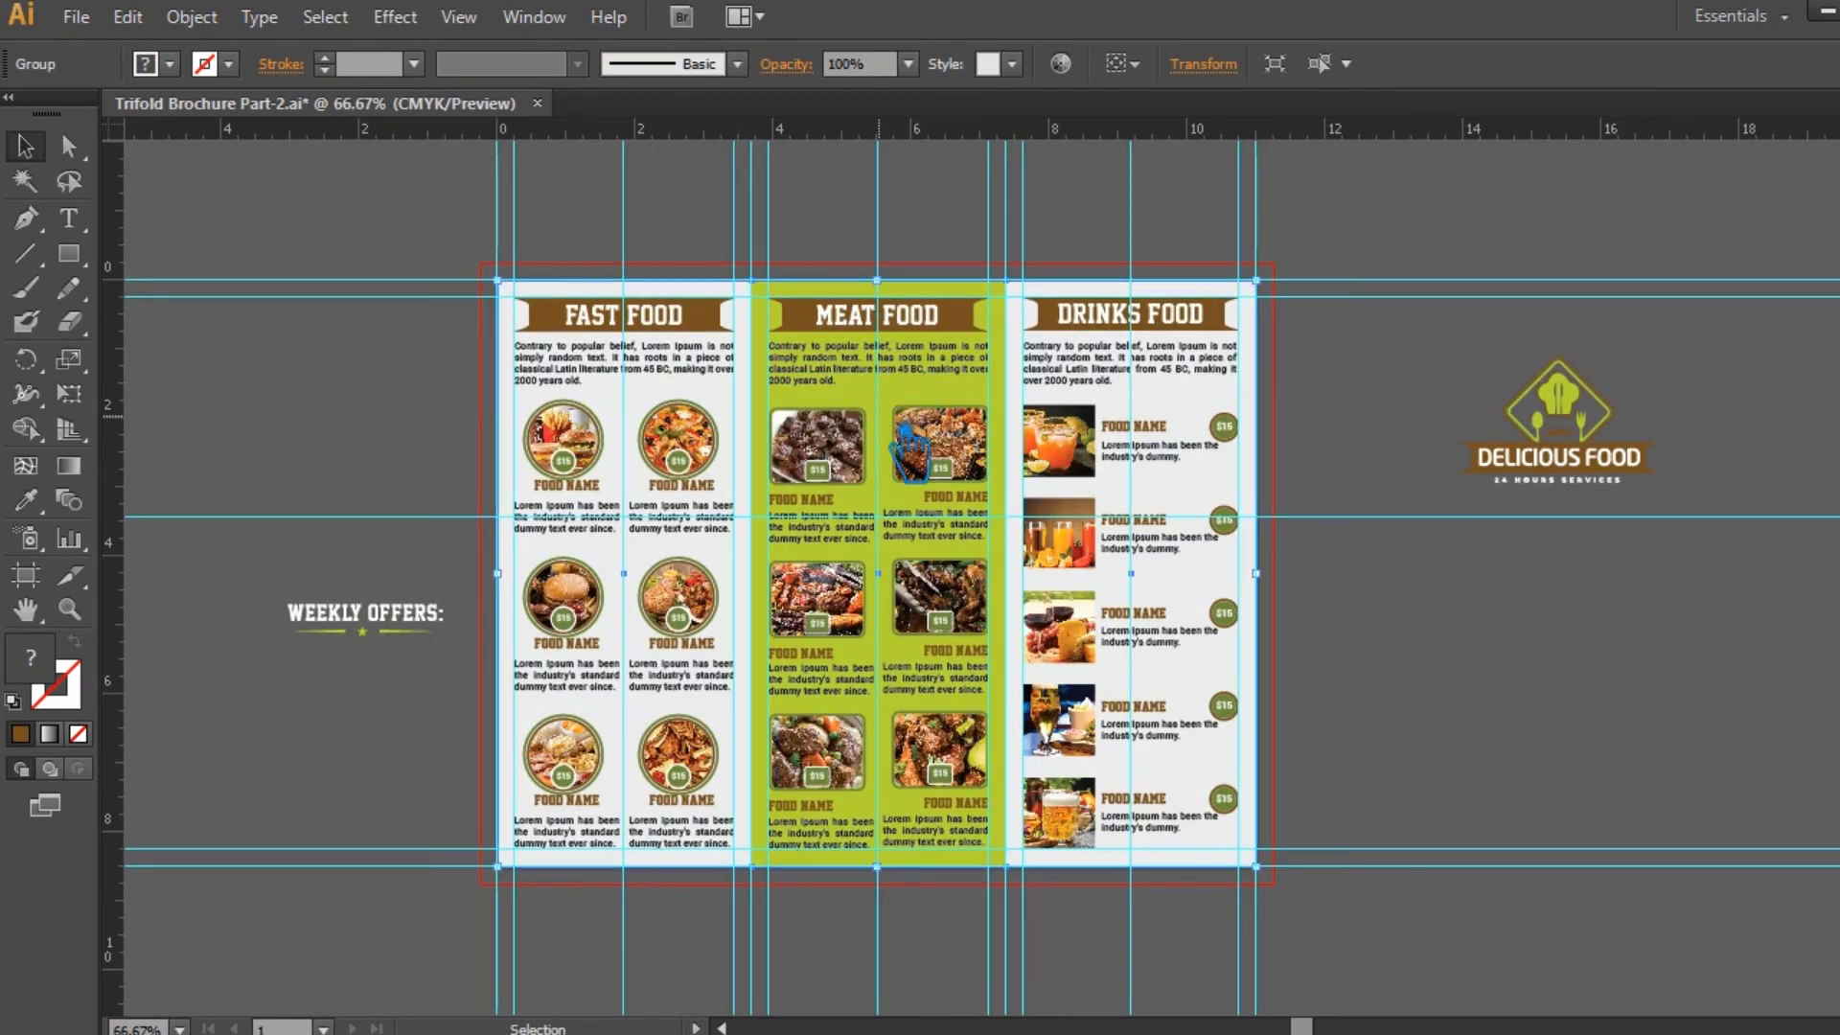
left_click(1466, 541)
- Ungroup the three panel backgrounds
key("ctrl+plus")
left_click_drag(1553, 495, 1536, 589)
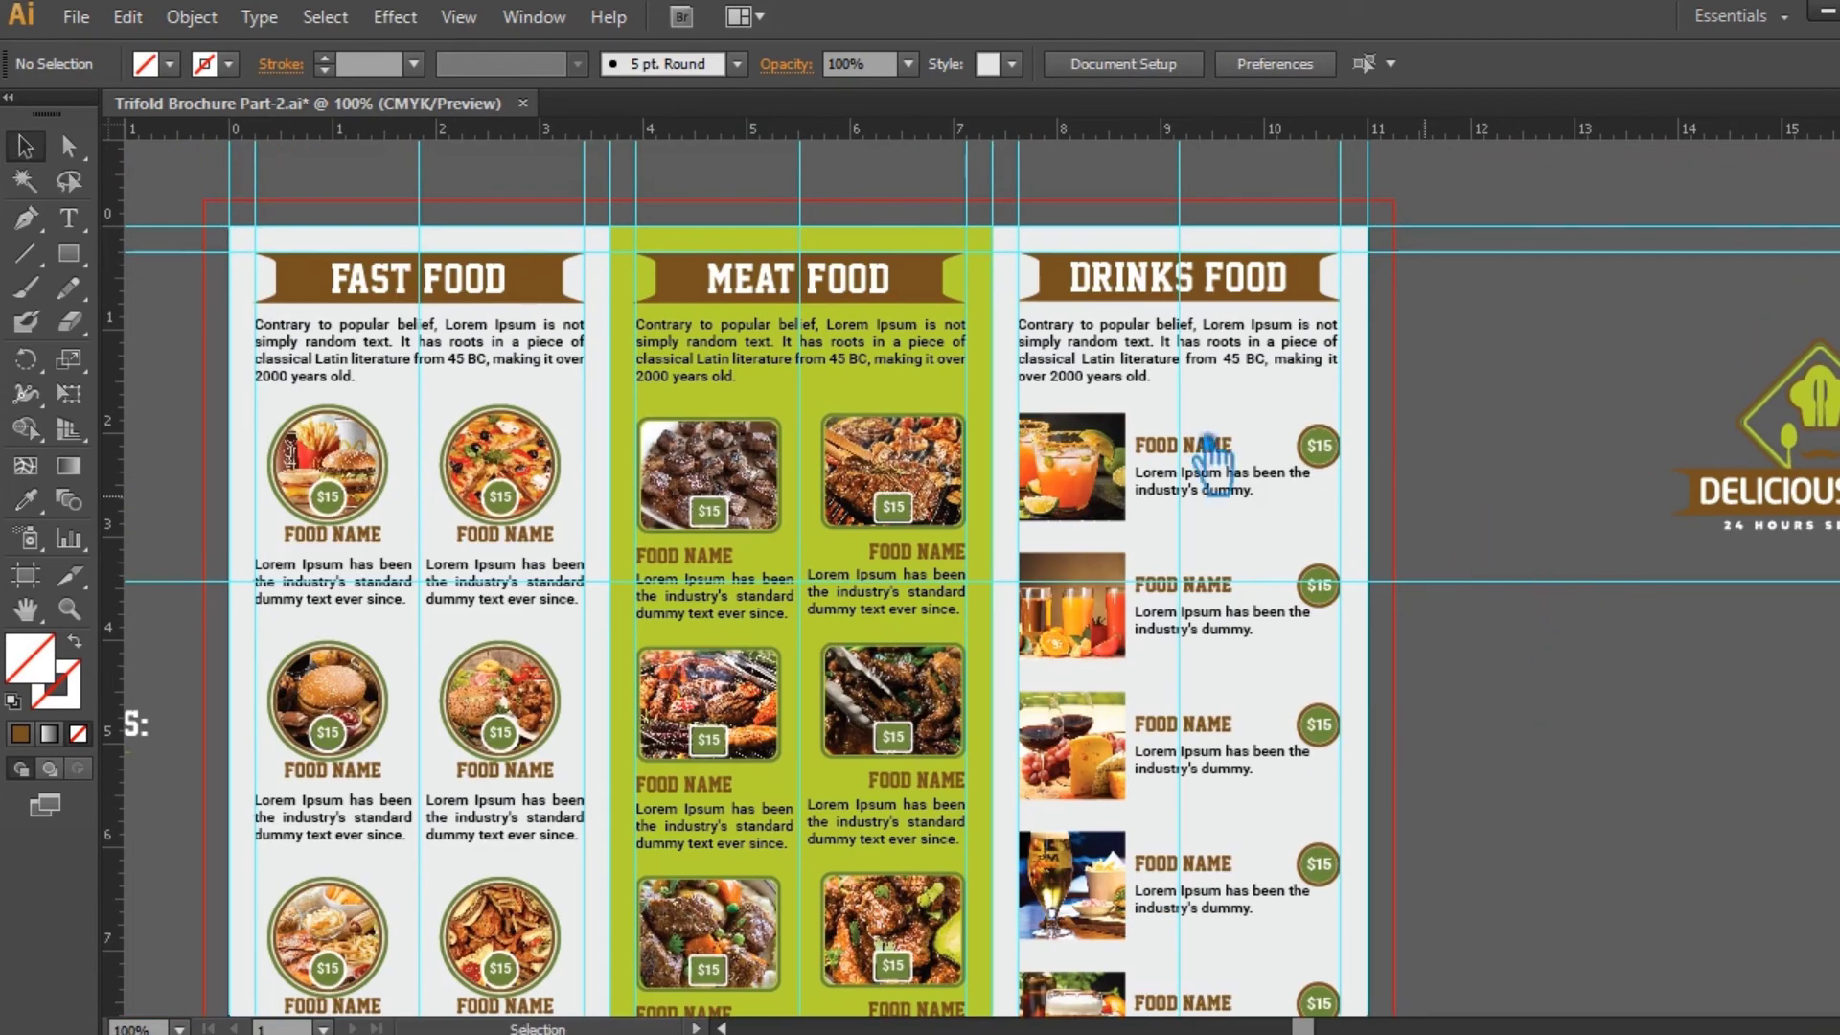
left_click(247, 239)
right_click(243, 238)
left_click(341, 412)
left_click(176, 330)
- Recolor the Fast Food panel's background brown using the Eyedropper
left_click(277, 240)
left_click(26, 499)
left_click(289, 455)
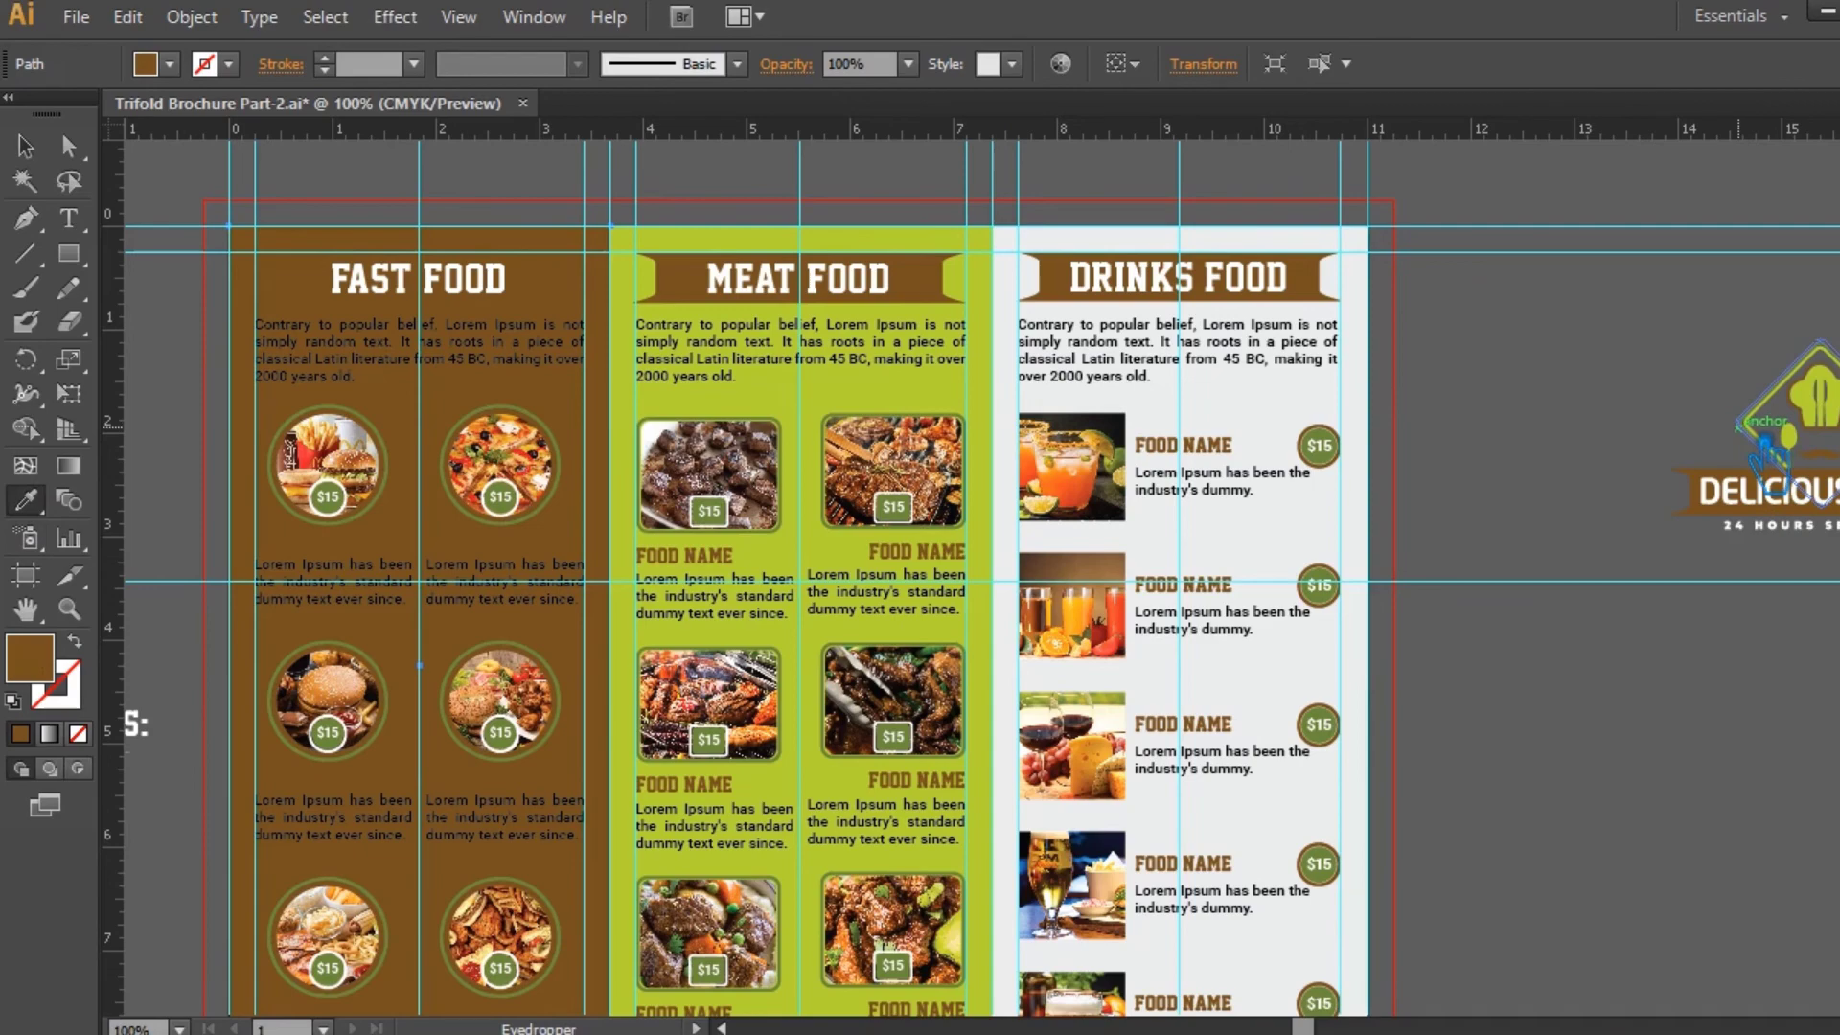
- Recolor the Fast Food panel's background with the dark green of the photo frames using the Eyedropper
key("ctrl+equal")
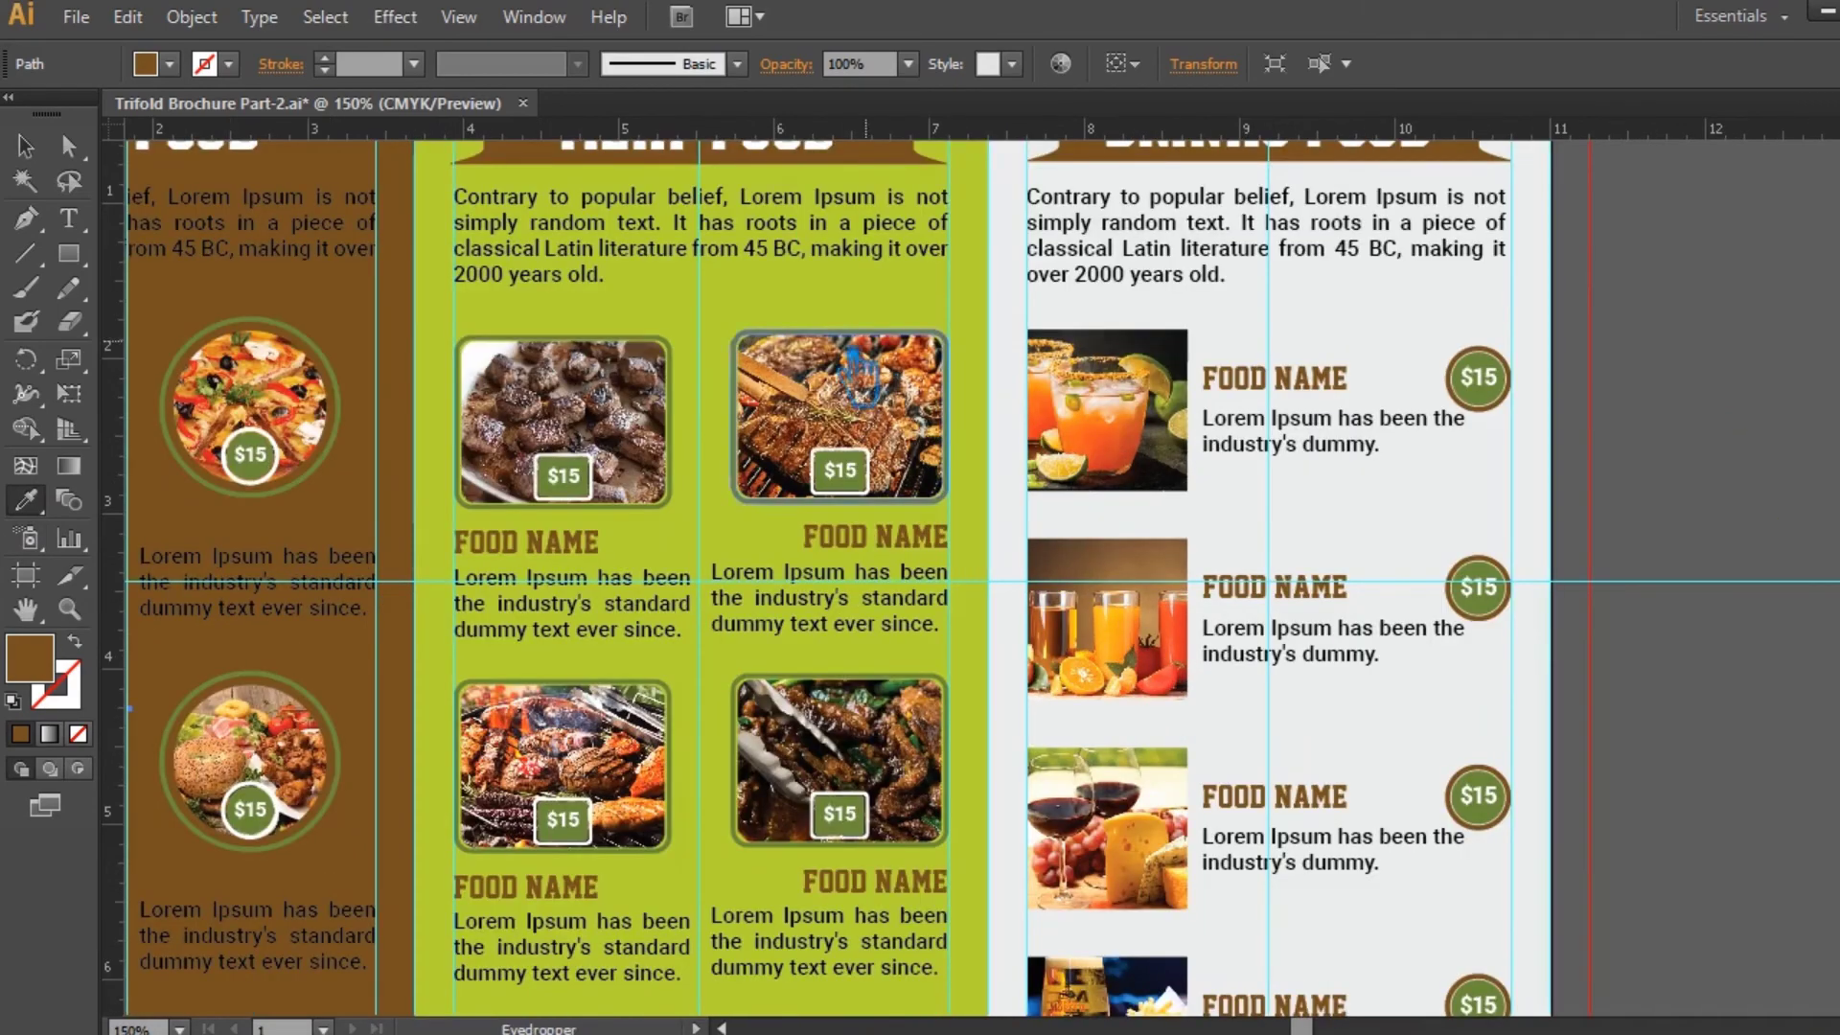
left_click(339, 406)
left_click(26, 147)
left_click_drag(378, 562, 913, 555)
key("ctrl+minus")
key("ctrl+minus")
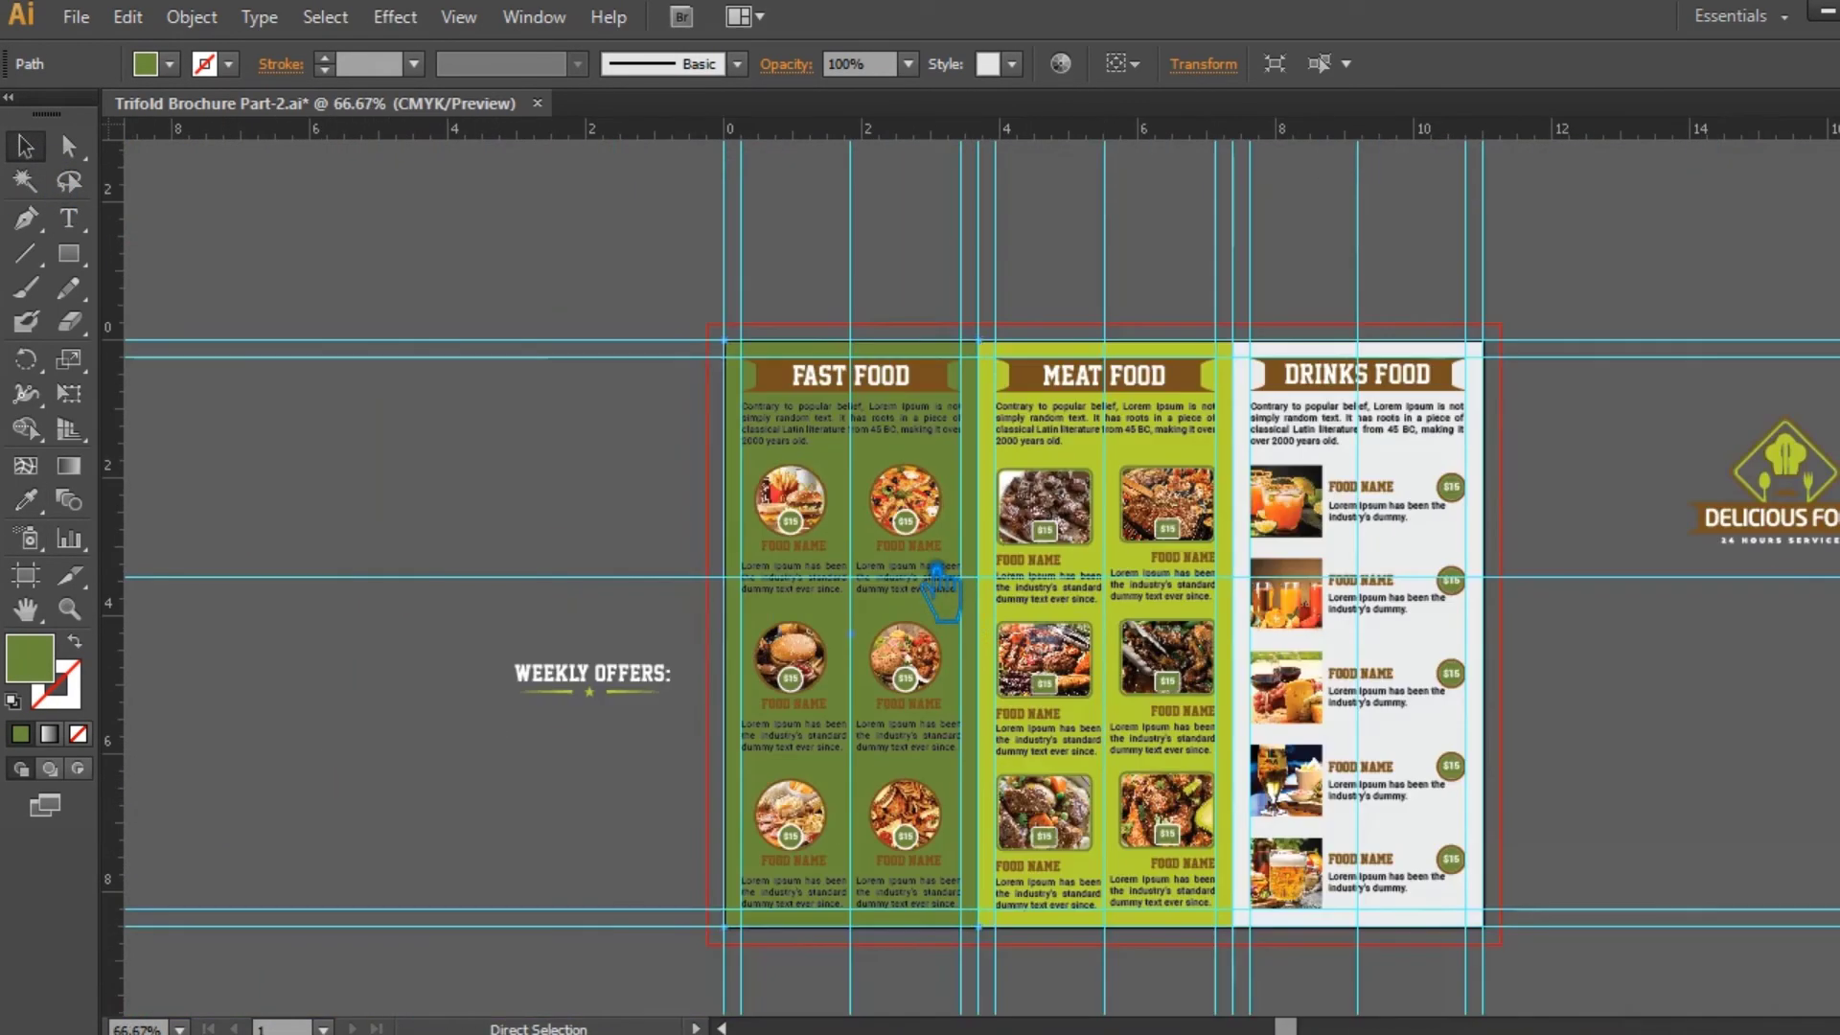
left_click_drag(1602, 645, 1476, 583)
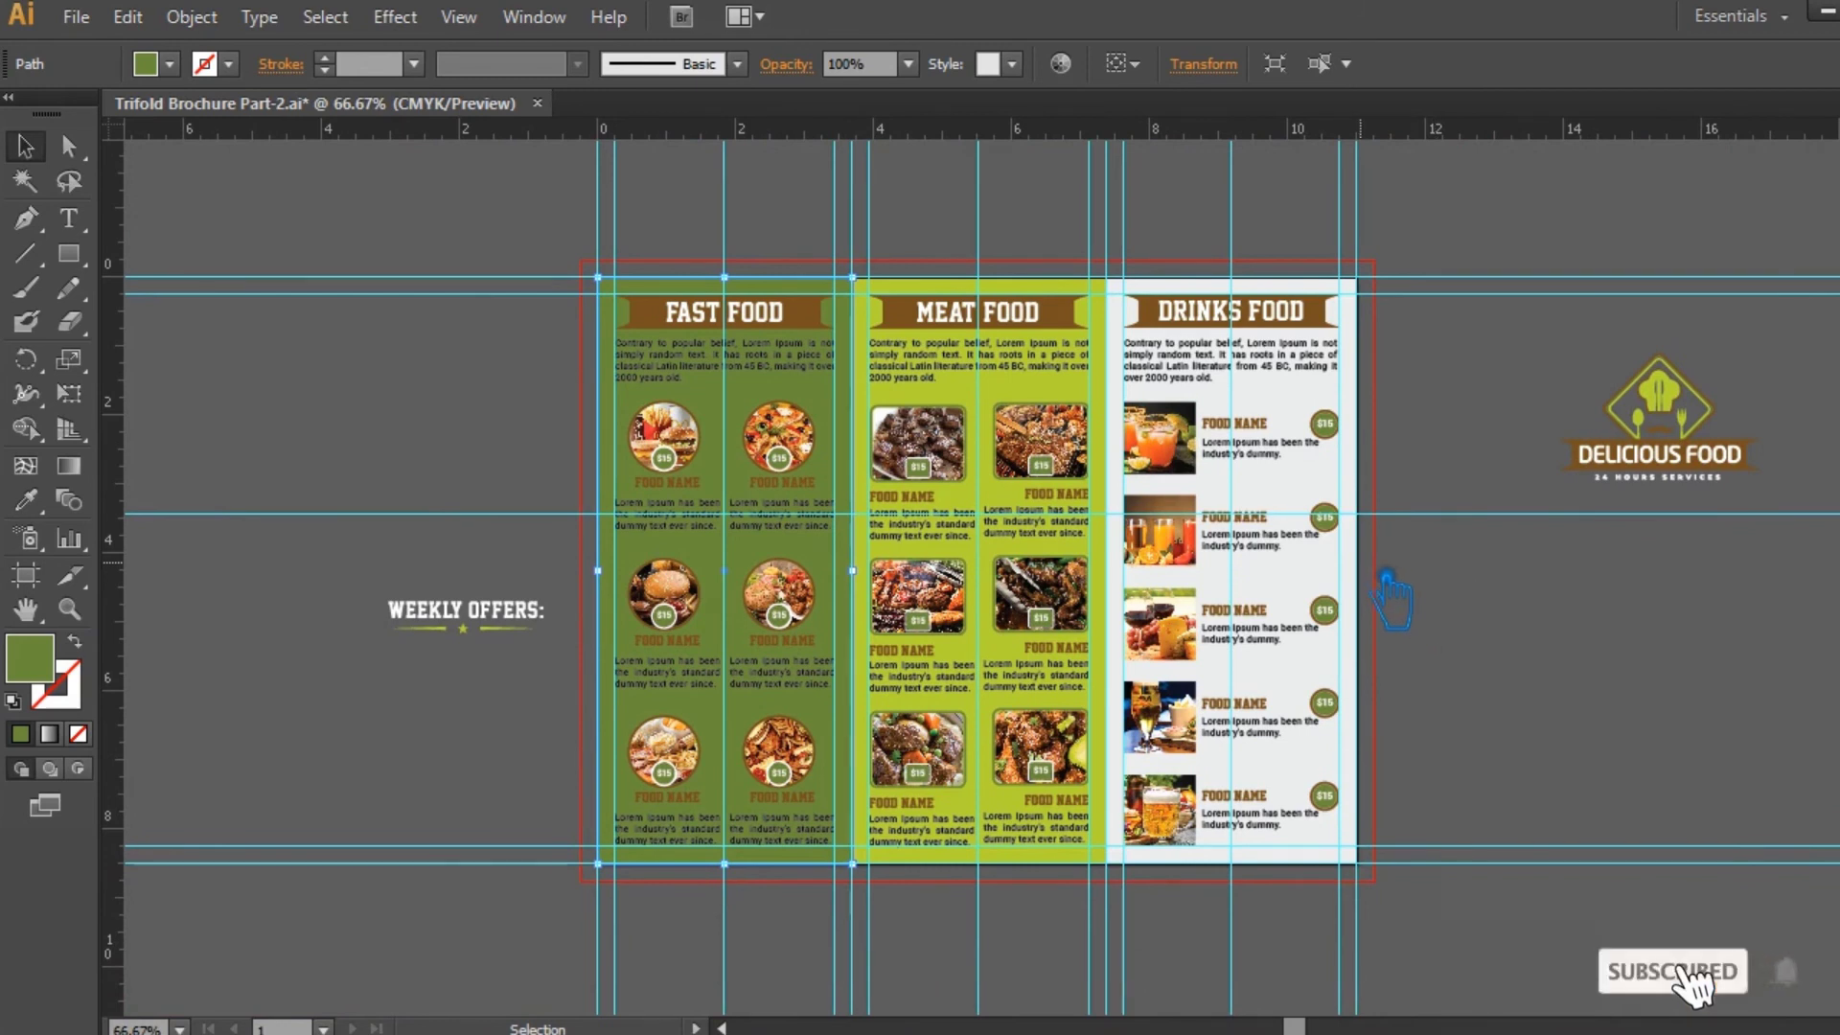
- Recolor the Drinks Food panel's background with the heading banner's brown using the Eyedropper
left_click(1335, 514)
left_click(26, 499)
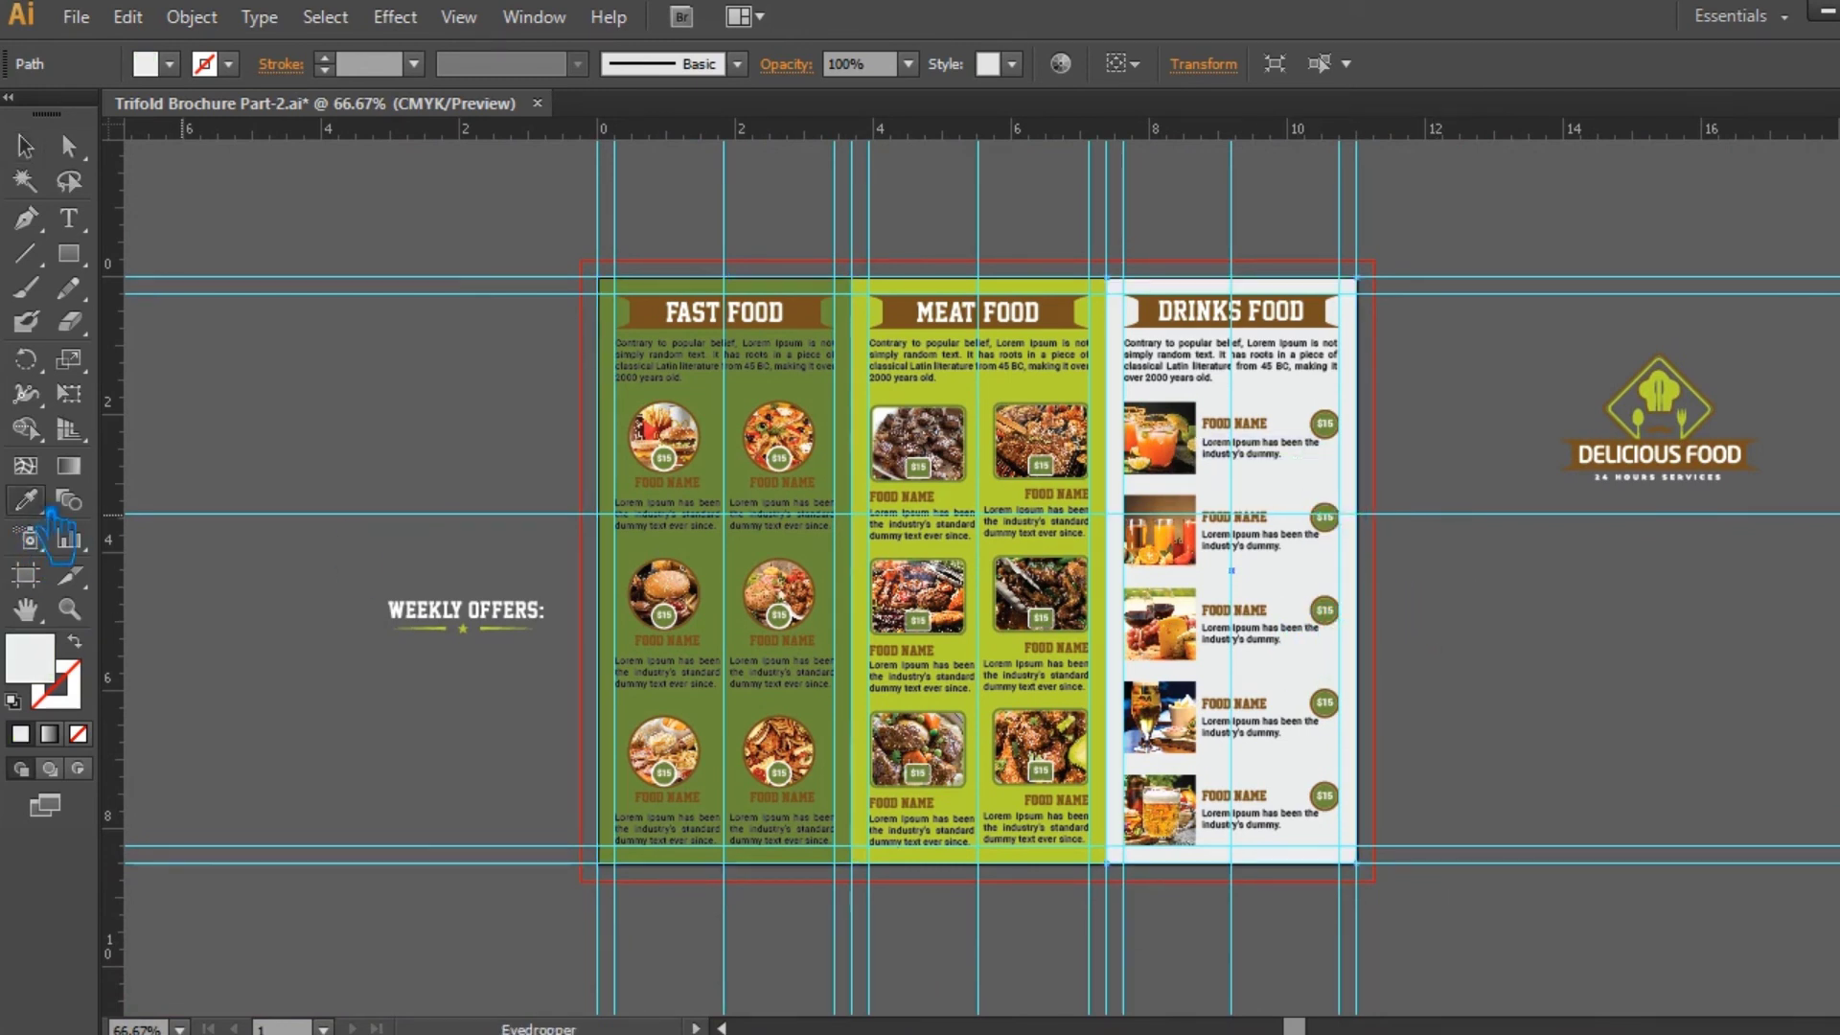
left_click(806, 309)
key("v")
left_click(201, 302)
- Draw a small dark green square on the empty canvas beside the Fast Food panel and duplicate it just below
key("ctrl+plus")
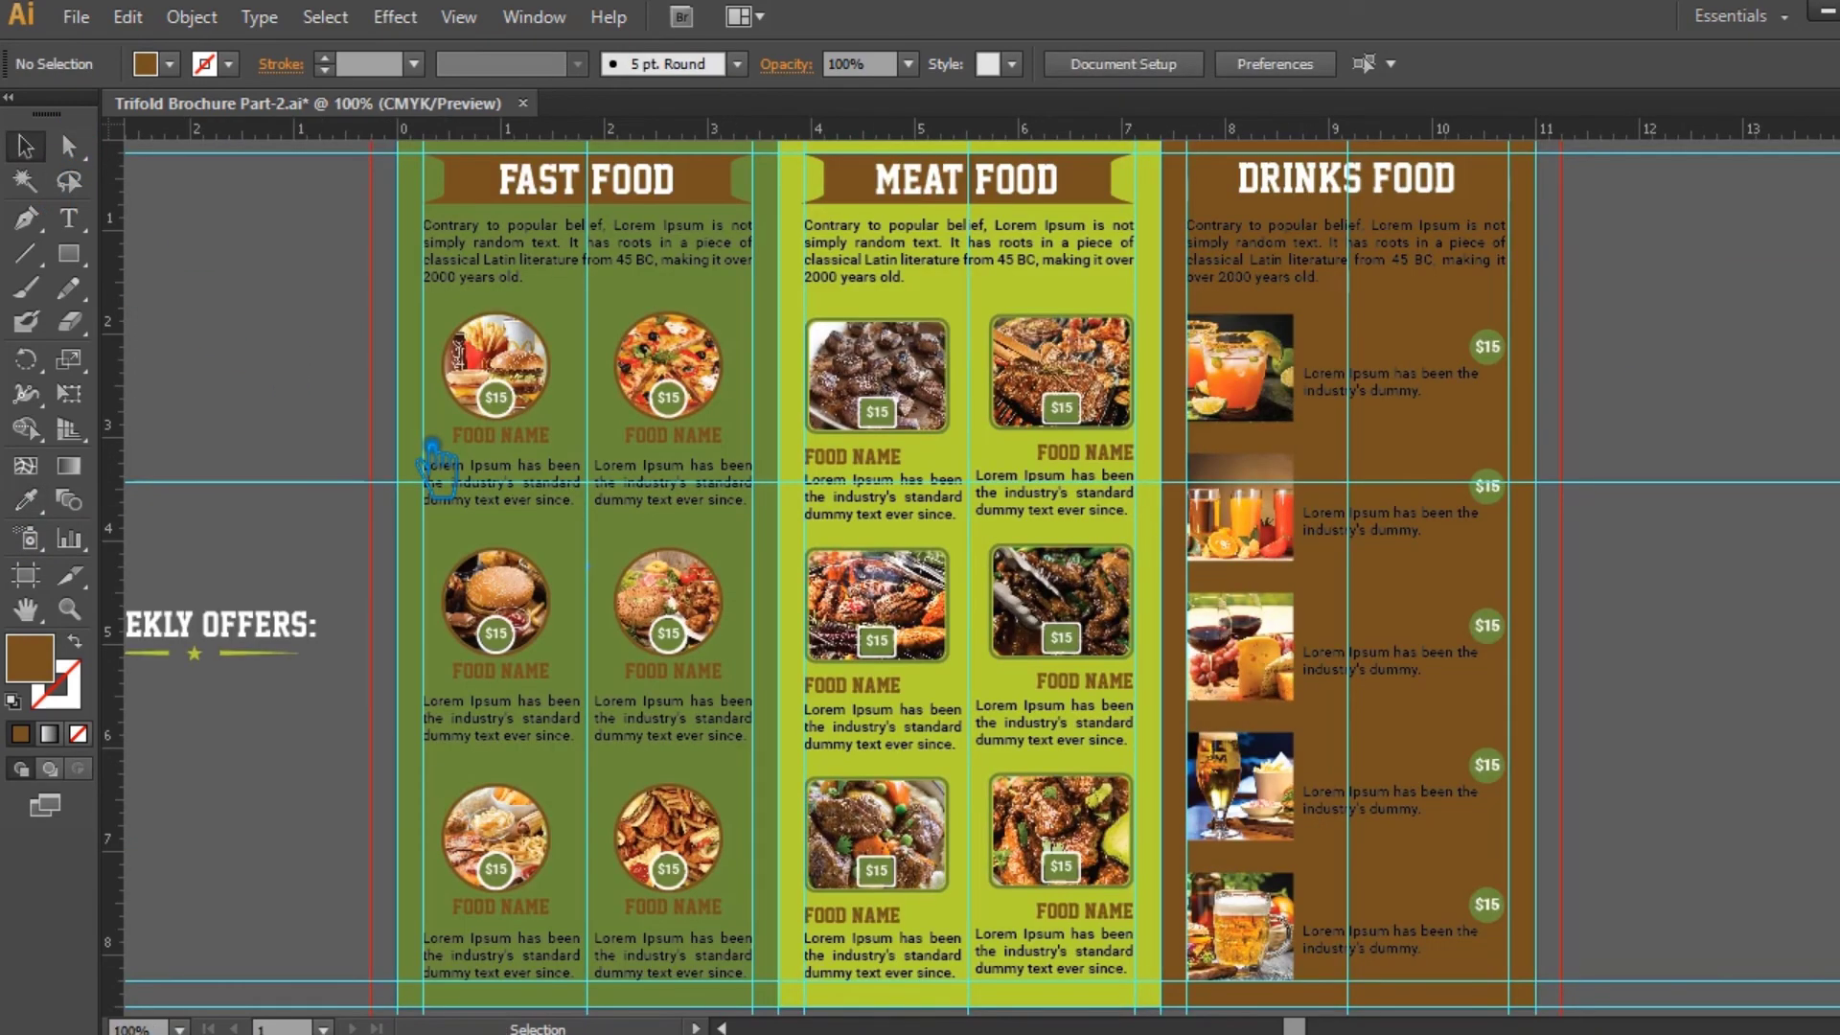
left_click_drag(1662, 439, 1677, 487)
left_click(629, 394)
left_click(69, 254)
mouse_move(185, 280)
left_mouse_down()
mouse_move(230, 311)
mouse_move(228, 380)
left_mouse_up()
left_click(32, 146)
left_click(163, 254)
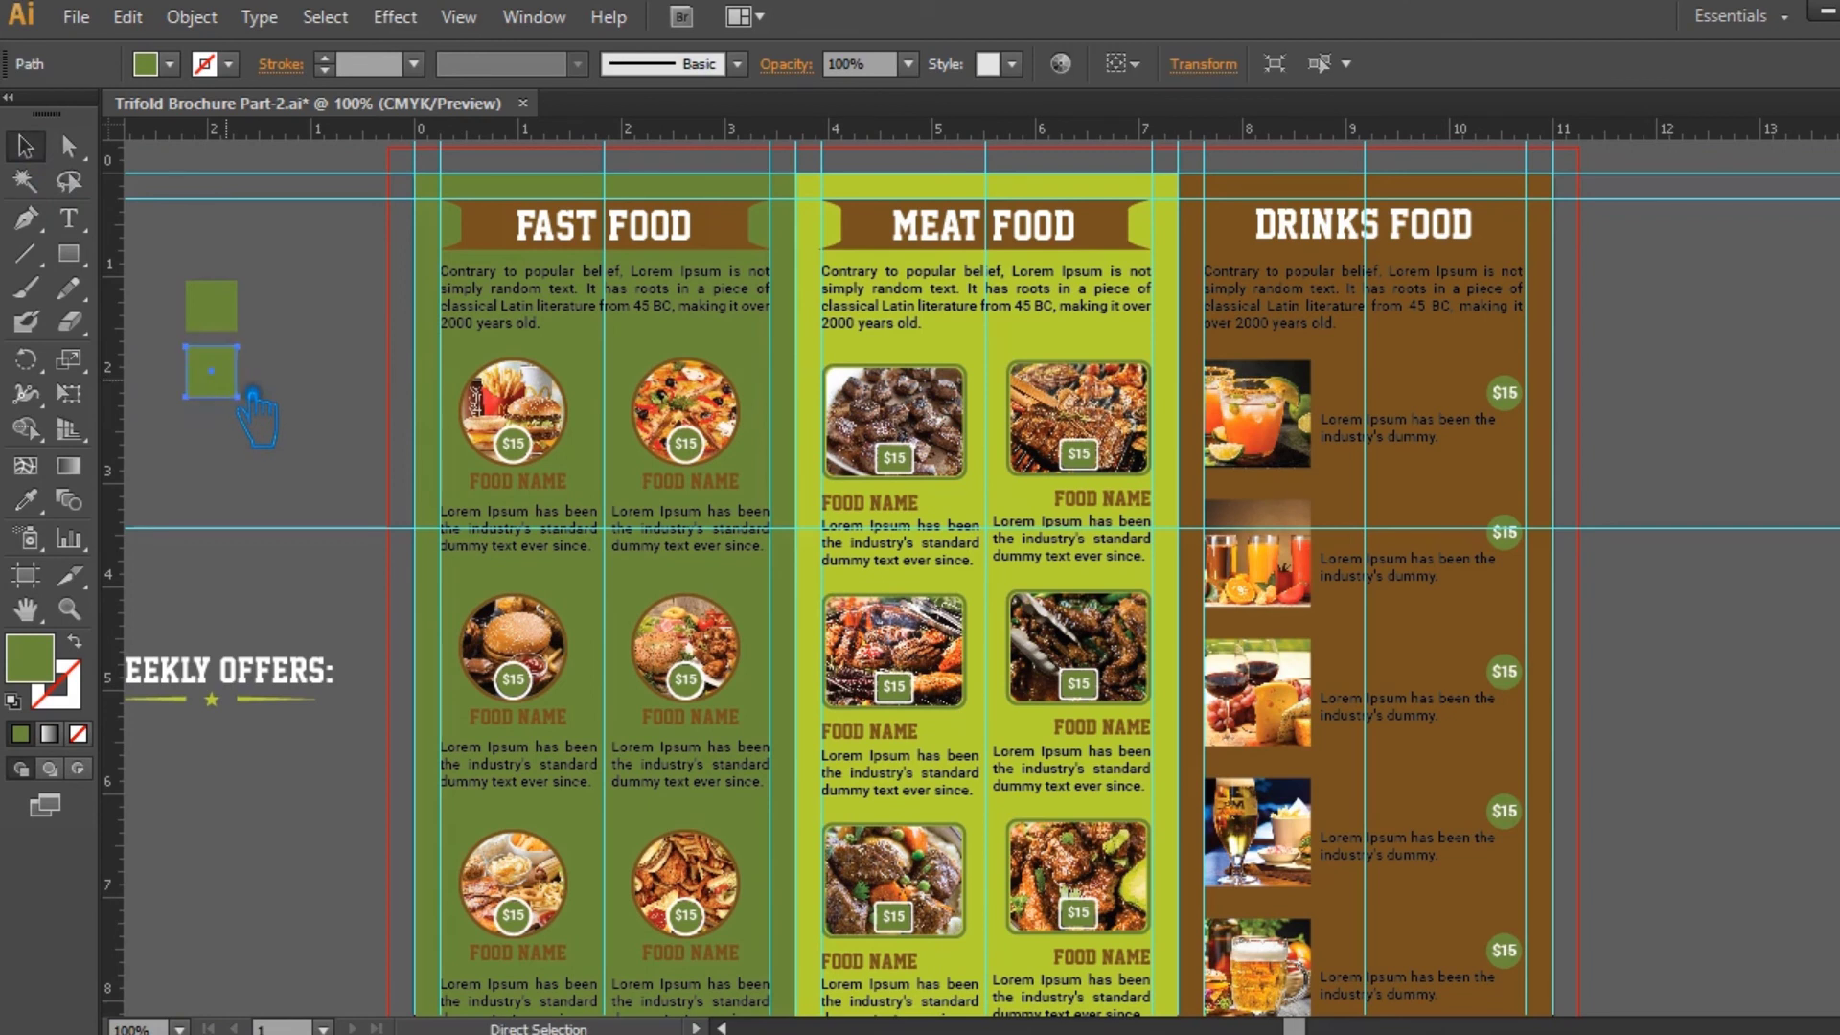
- Add a third square below the two canvas squares and recolor the middle one with the Meat Food panel's lime green using the Eyedropper
key("ctrl+d")
left_click(228, 376)
left_click(26, 499)
left_click(878, 351)
left_click(25, 146)
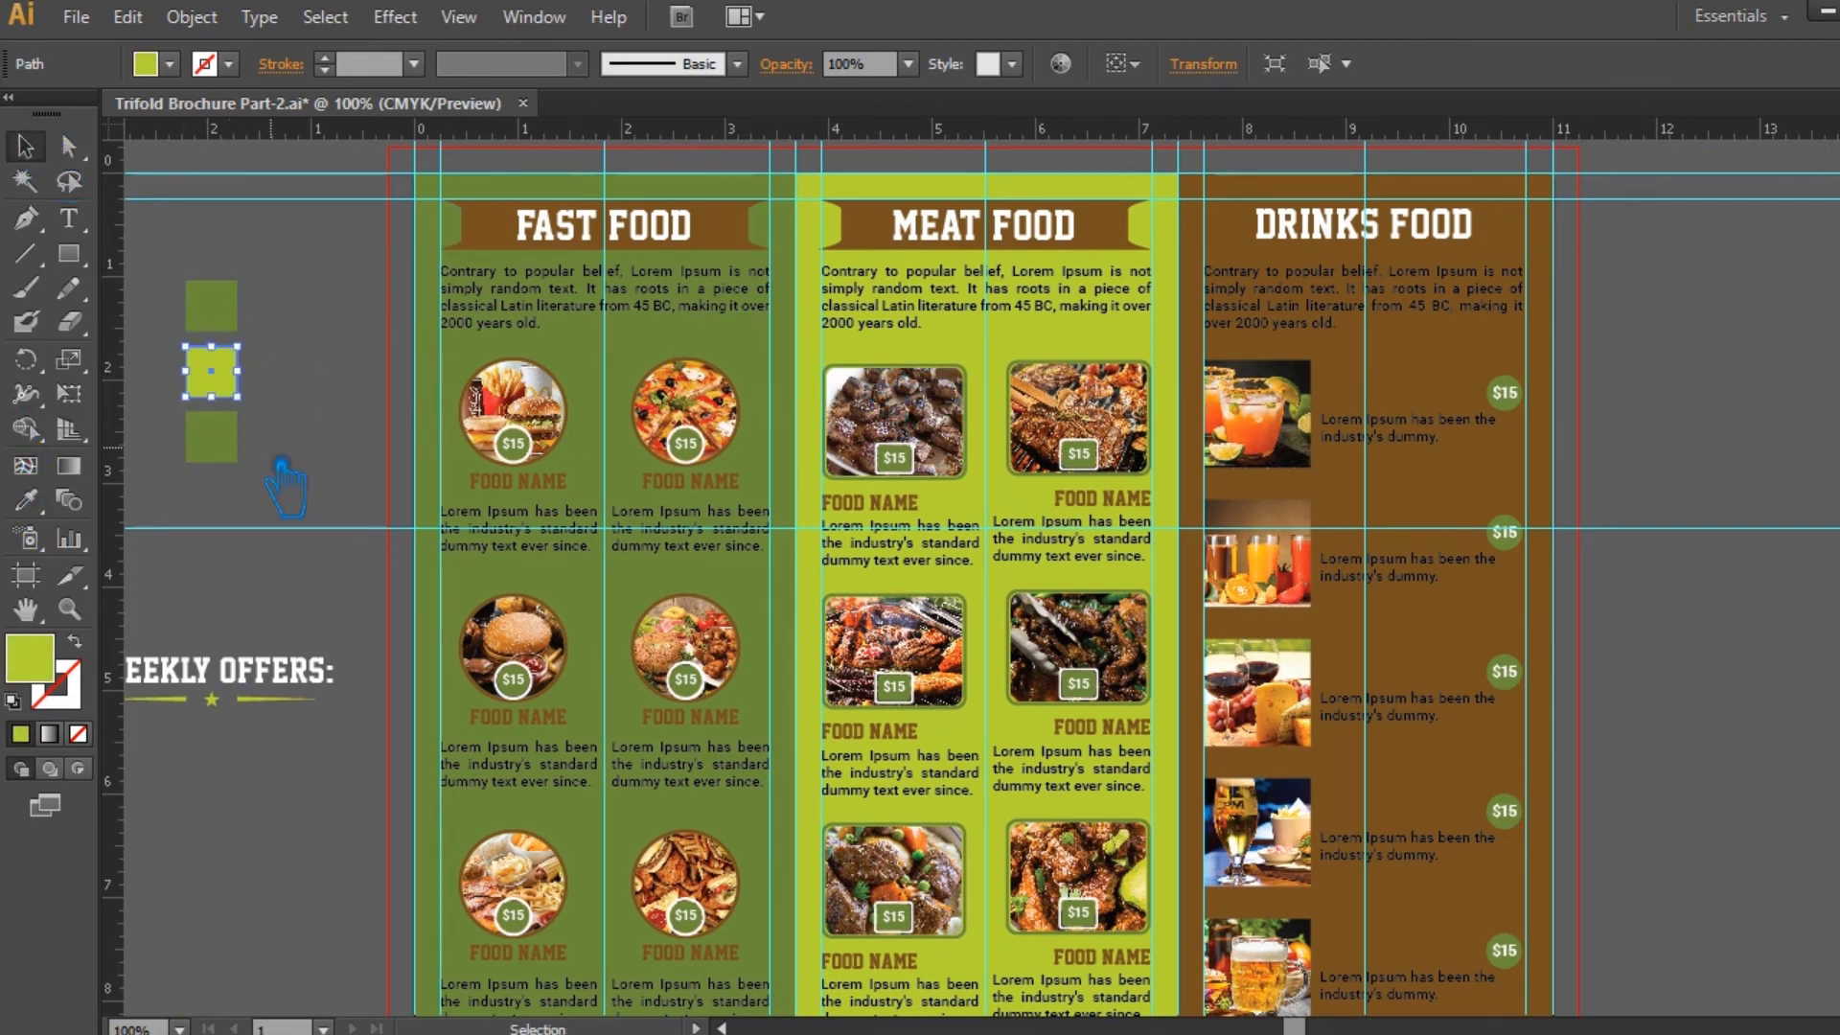
- Recolor the lowest canvas square with the Drinks Food panel's brown using the Eyedropper
left_click(227, 439)
left_click(26, 499)
left_click(1428, 369)
left_click(27, 147)
left_click(1725, 286)
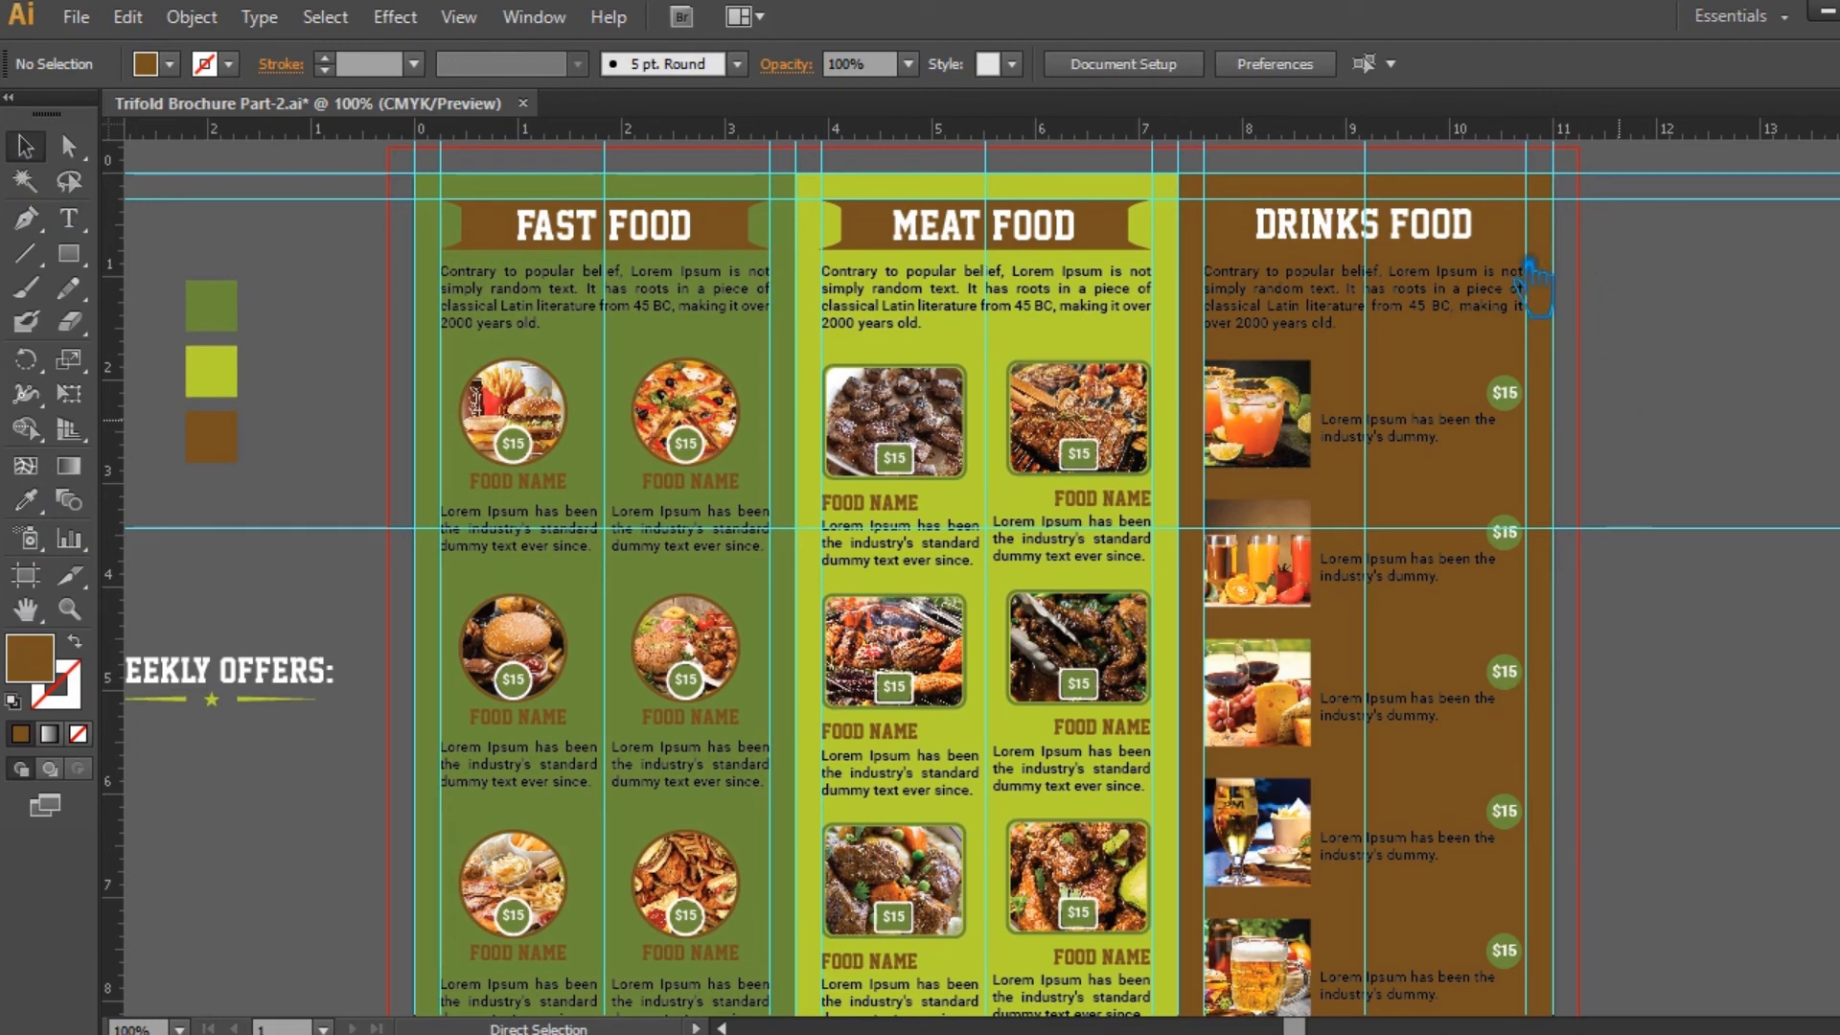
left_click(1454, 374)
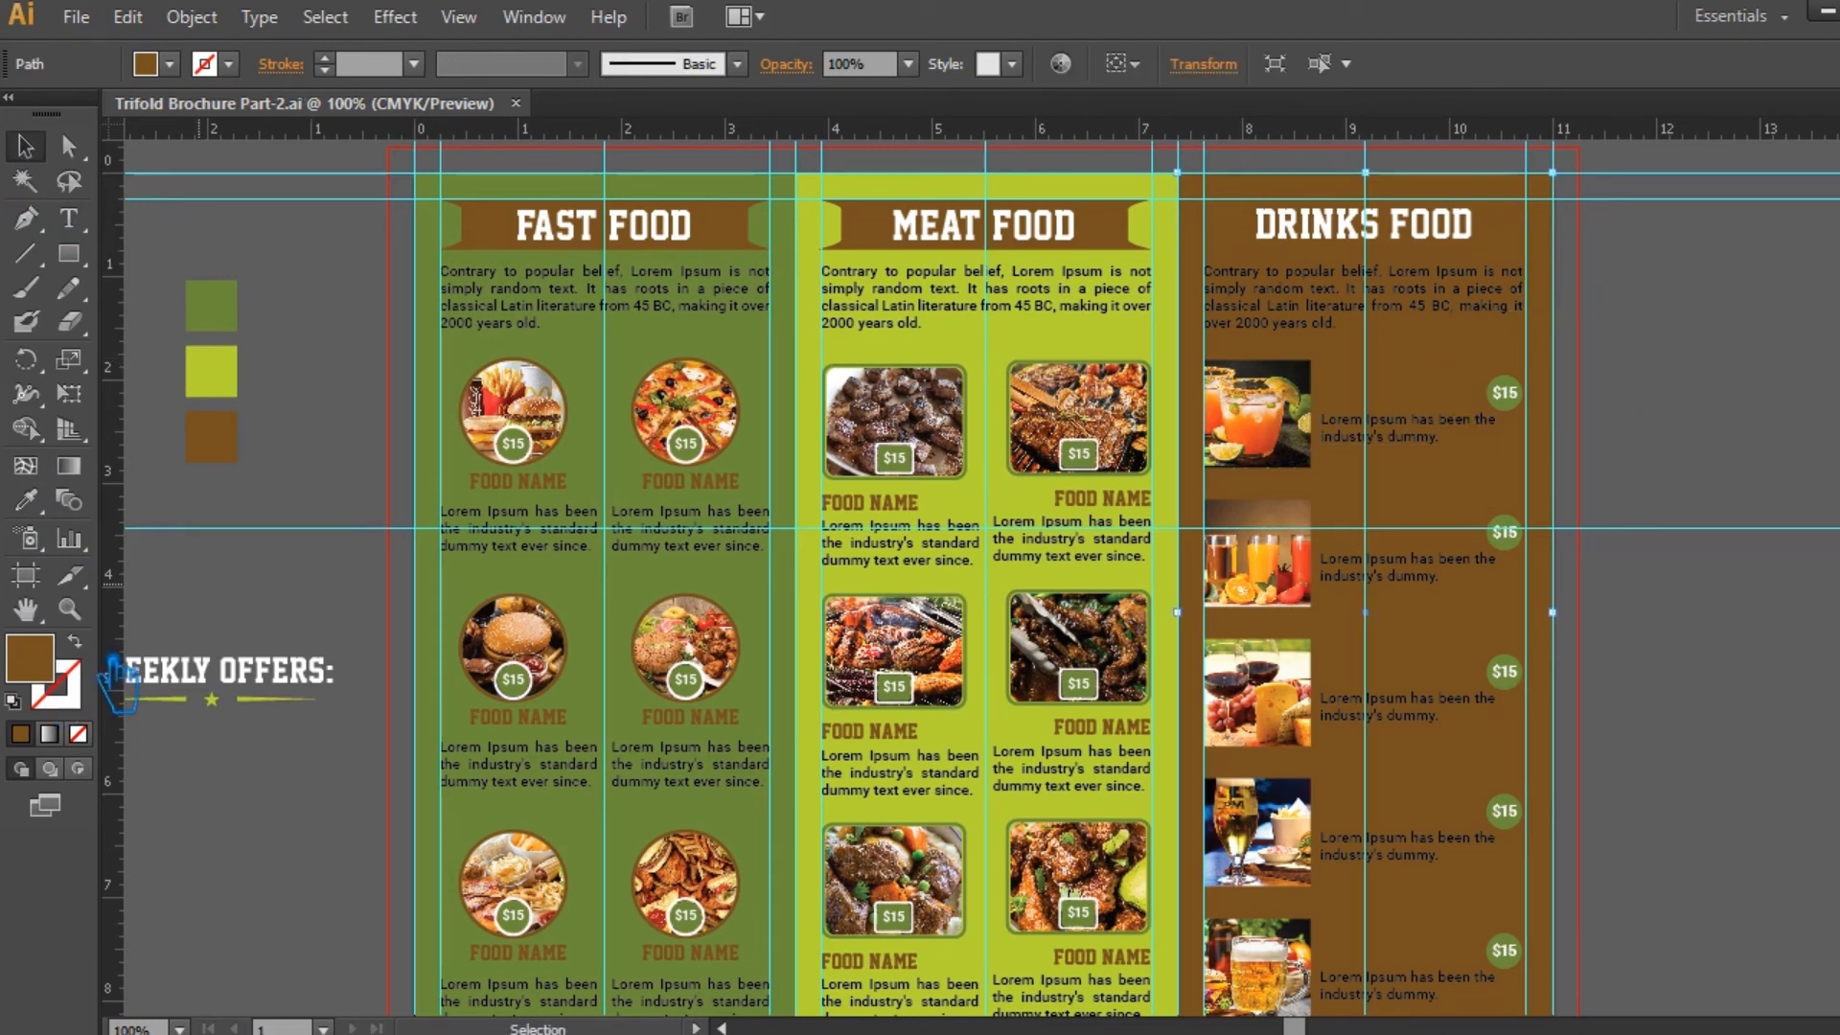
left_click(630, 300)
left_click(905, 309, "shift")
left_click(1158, 292, "shift")
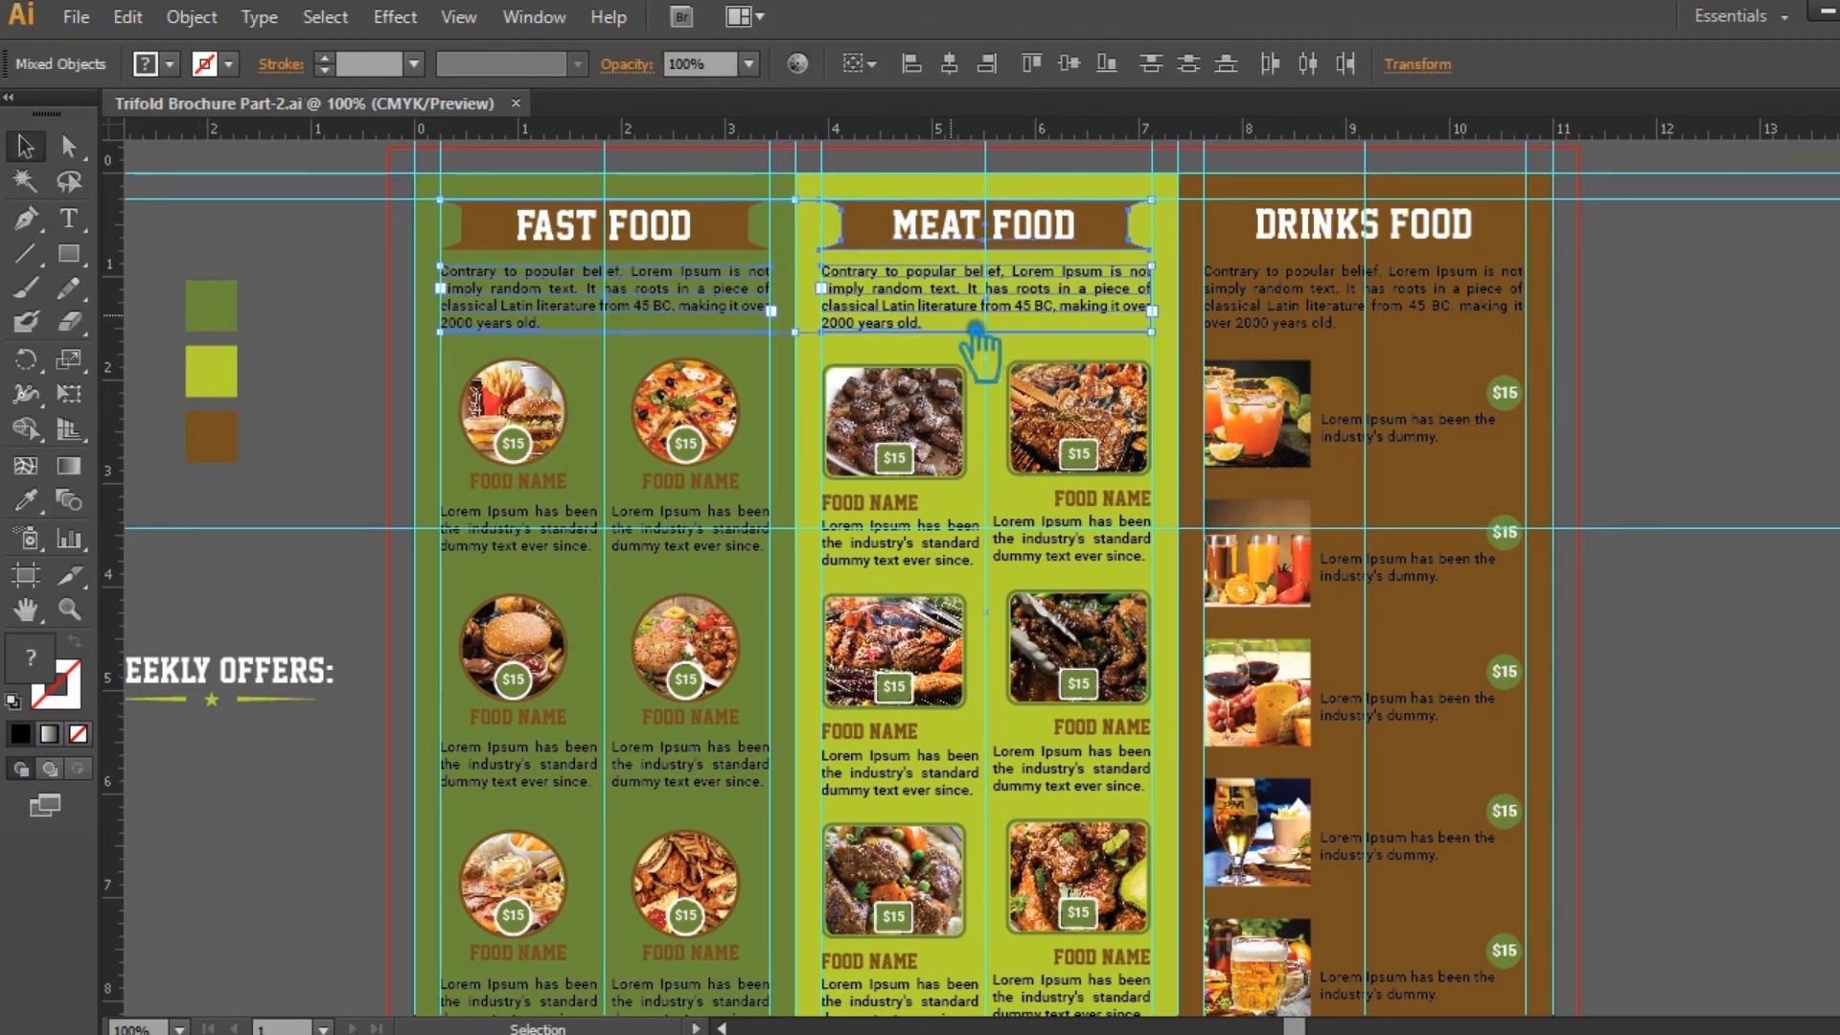
left_click(369, 381)
left_click_drag(374, 566, 359, 520)
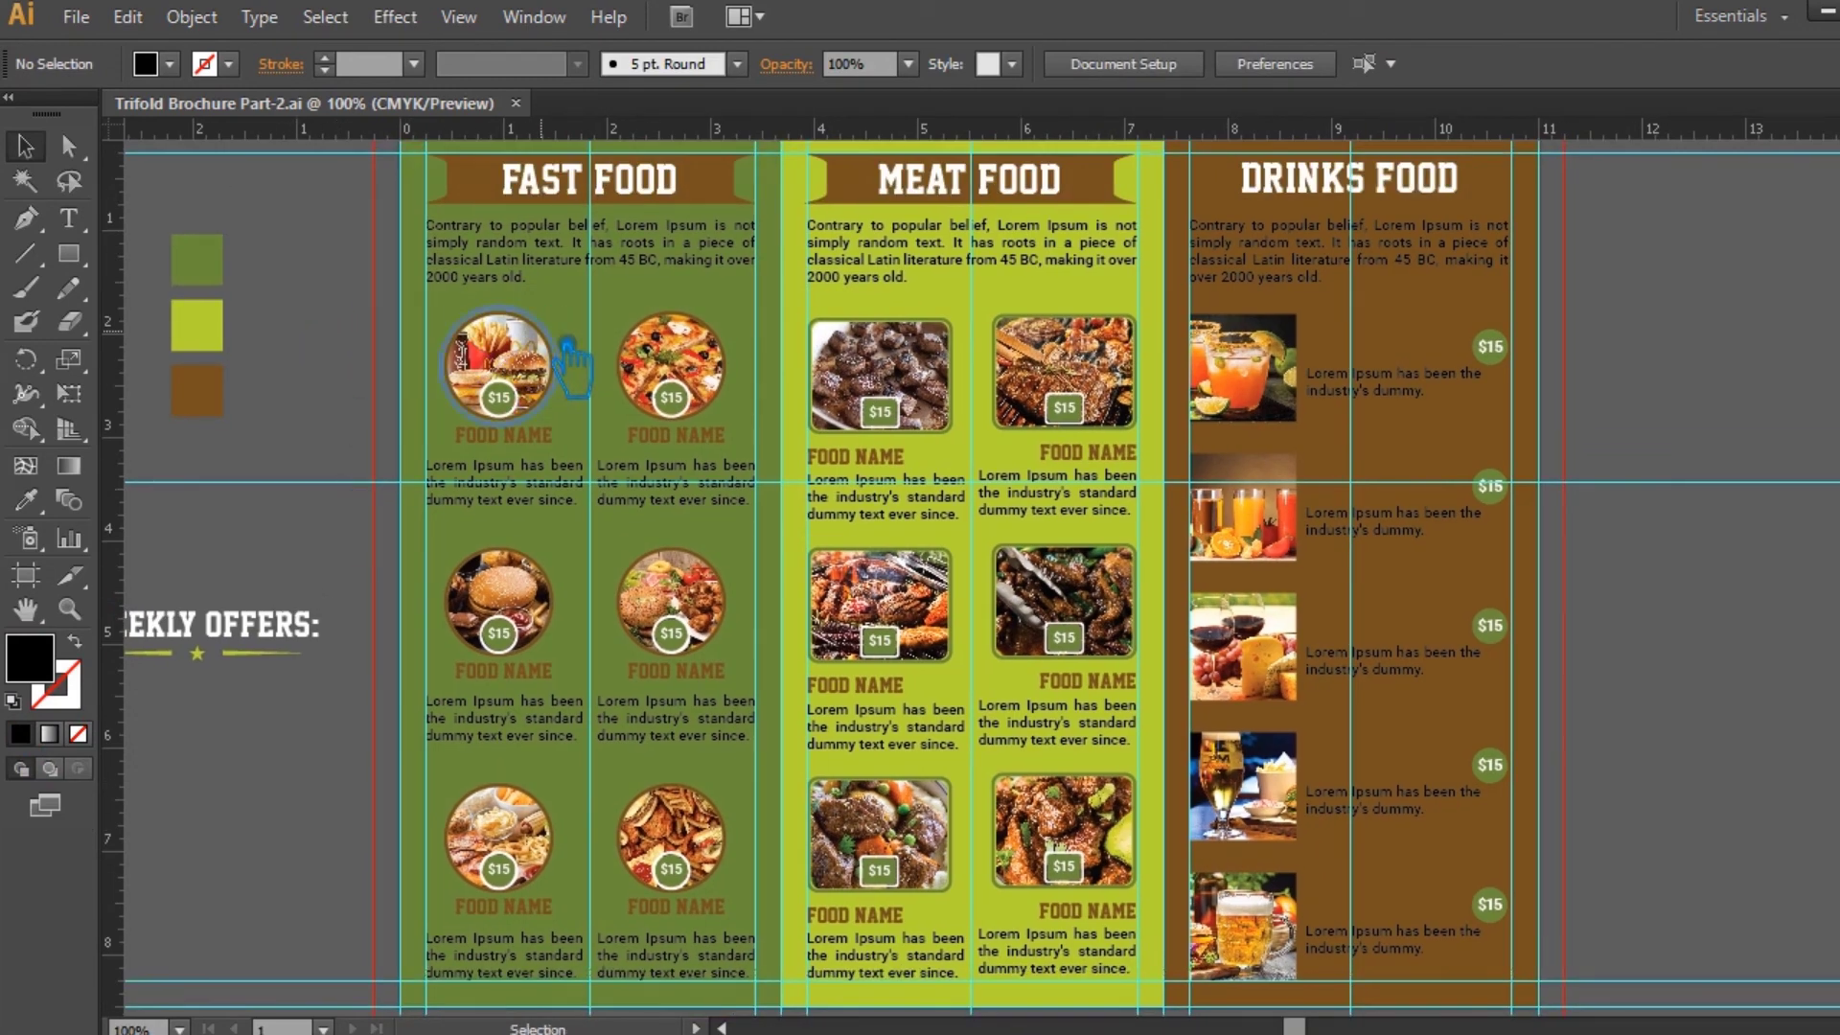
- Try a different fill color on the Fast Food panel's background with the Color Picker
left_click(572, 362)
left_click(611, 321)
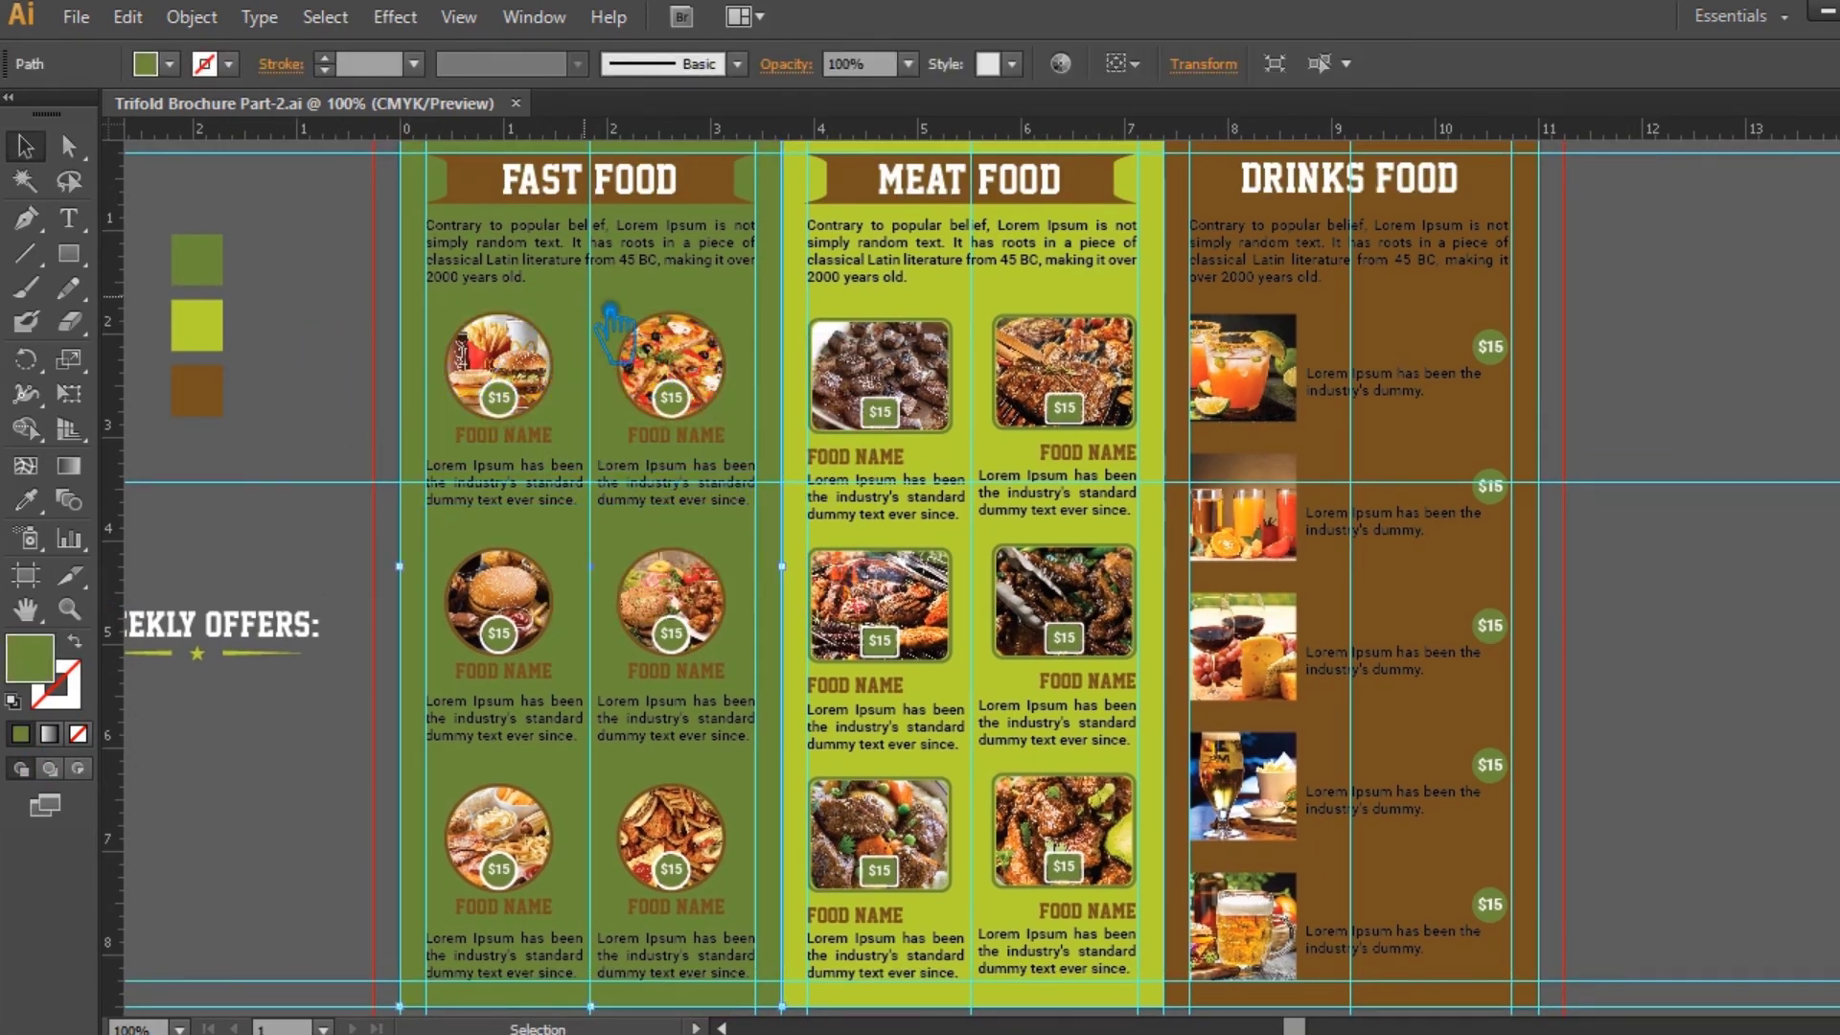
double_click(46, 661)
left_click(1099, 517)
left_click(1449, 230)
key("ctrl+z")
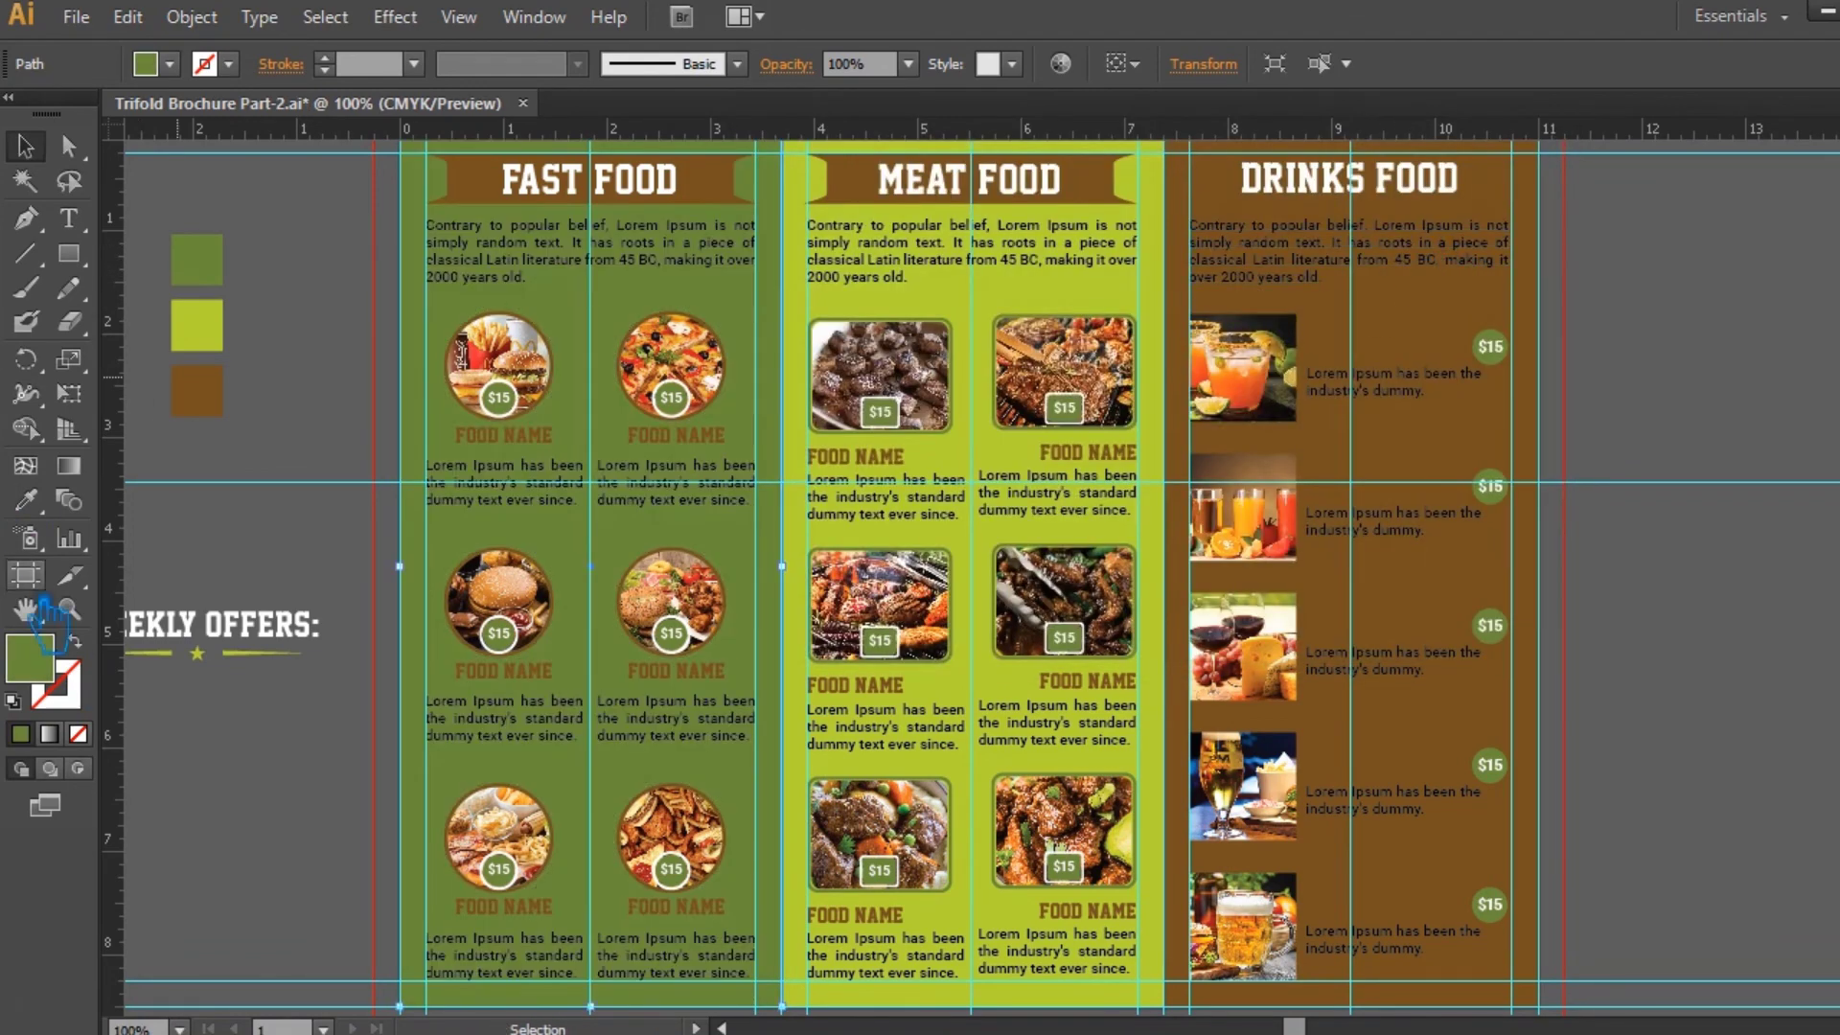
- Set the Fast Food panel background's opacity to 50%
left_click(907, 65)
left_click(951, 159)
left_click(907, 64)
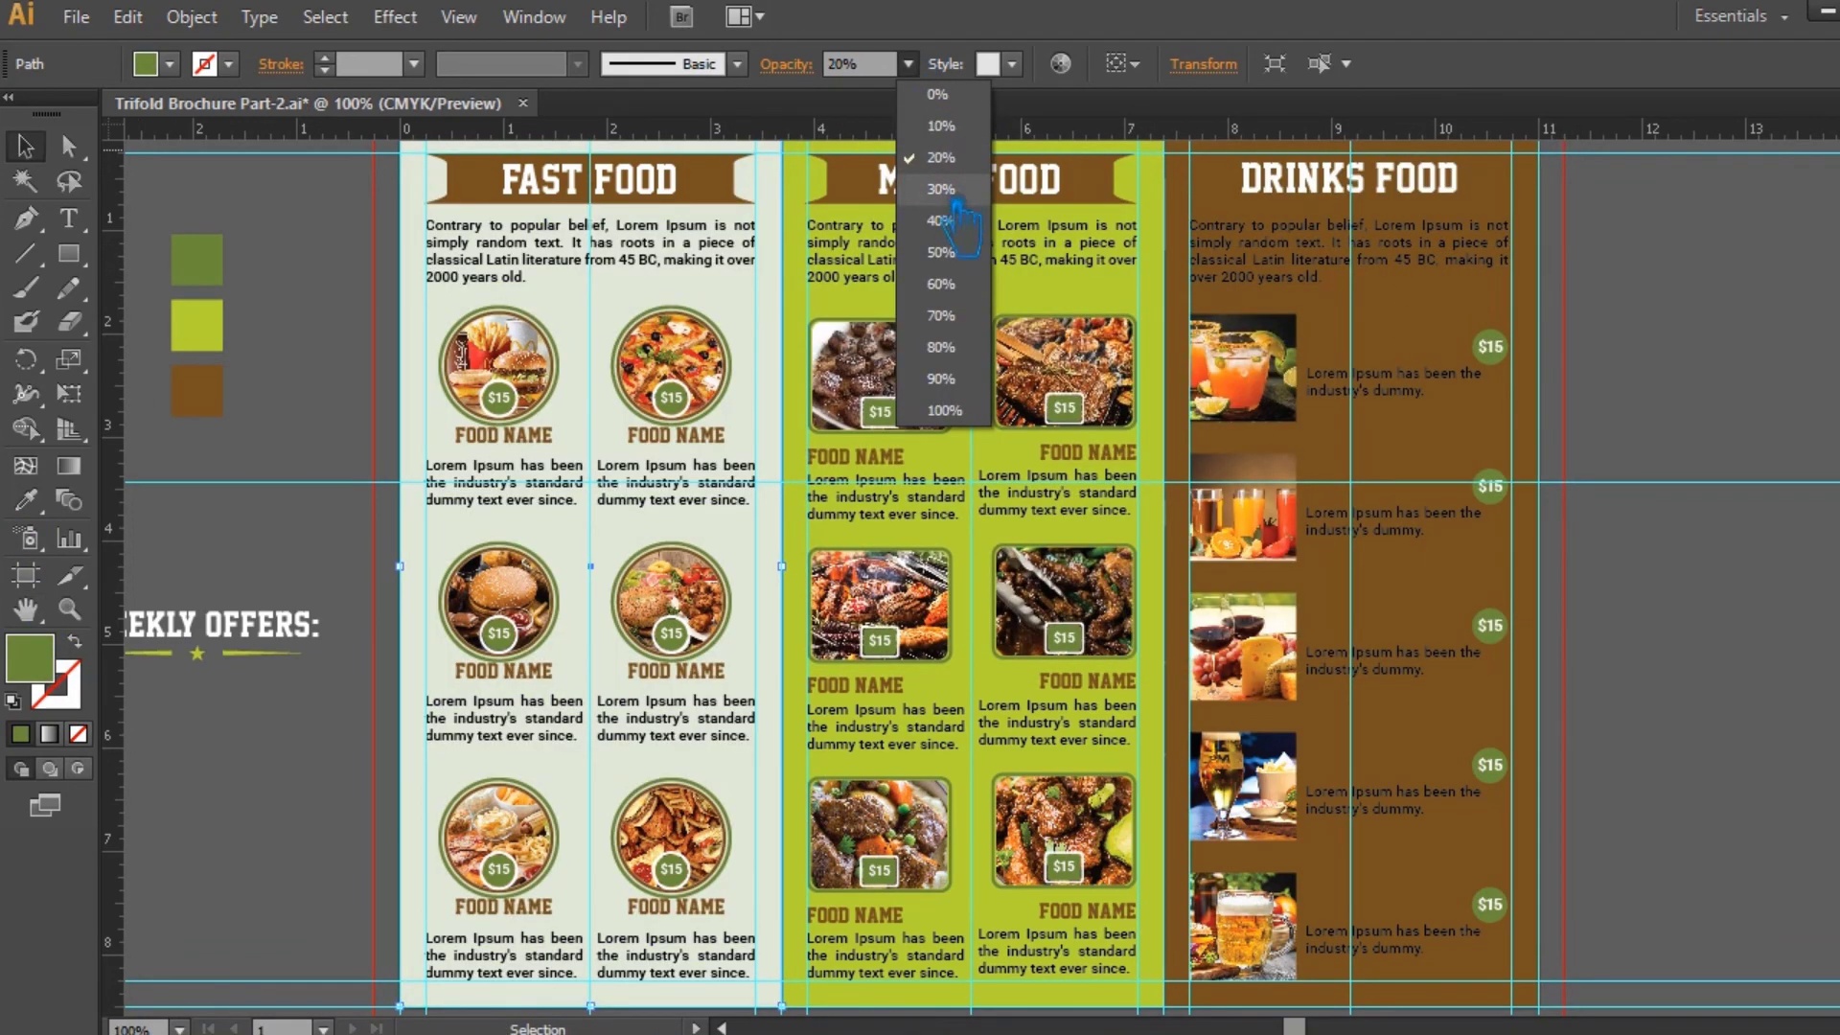
left_click(948, 250)
key("ctrl+shift+a")
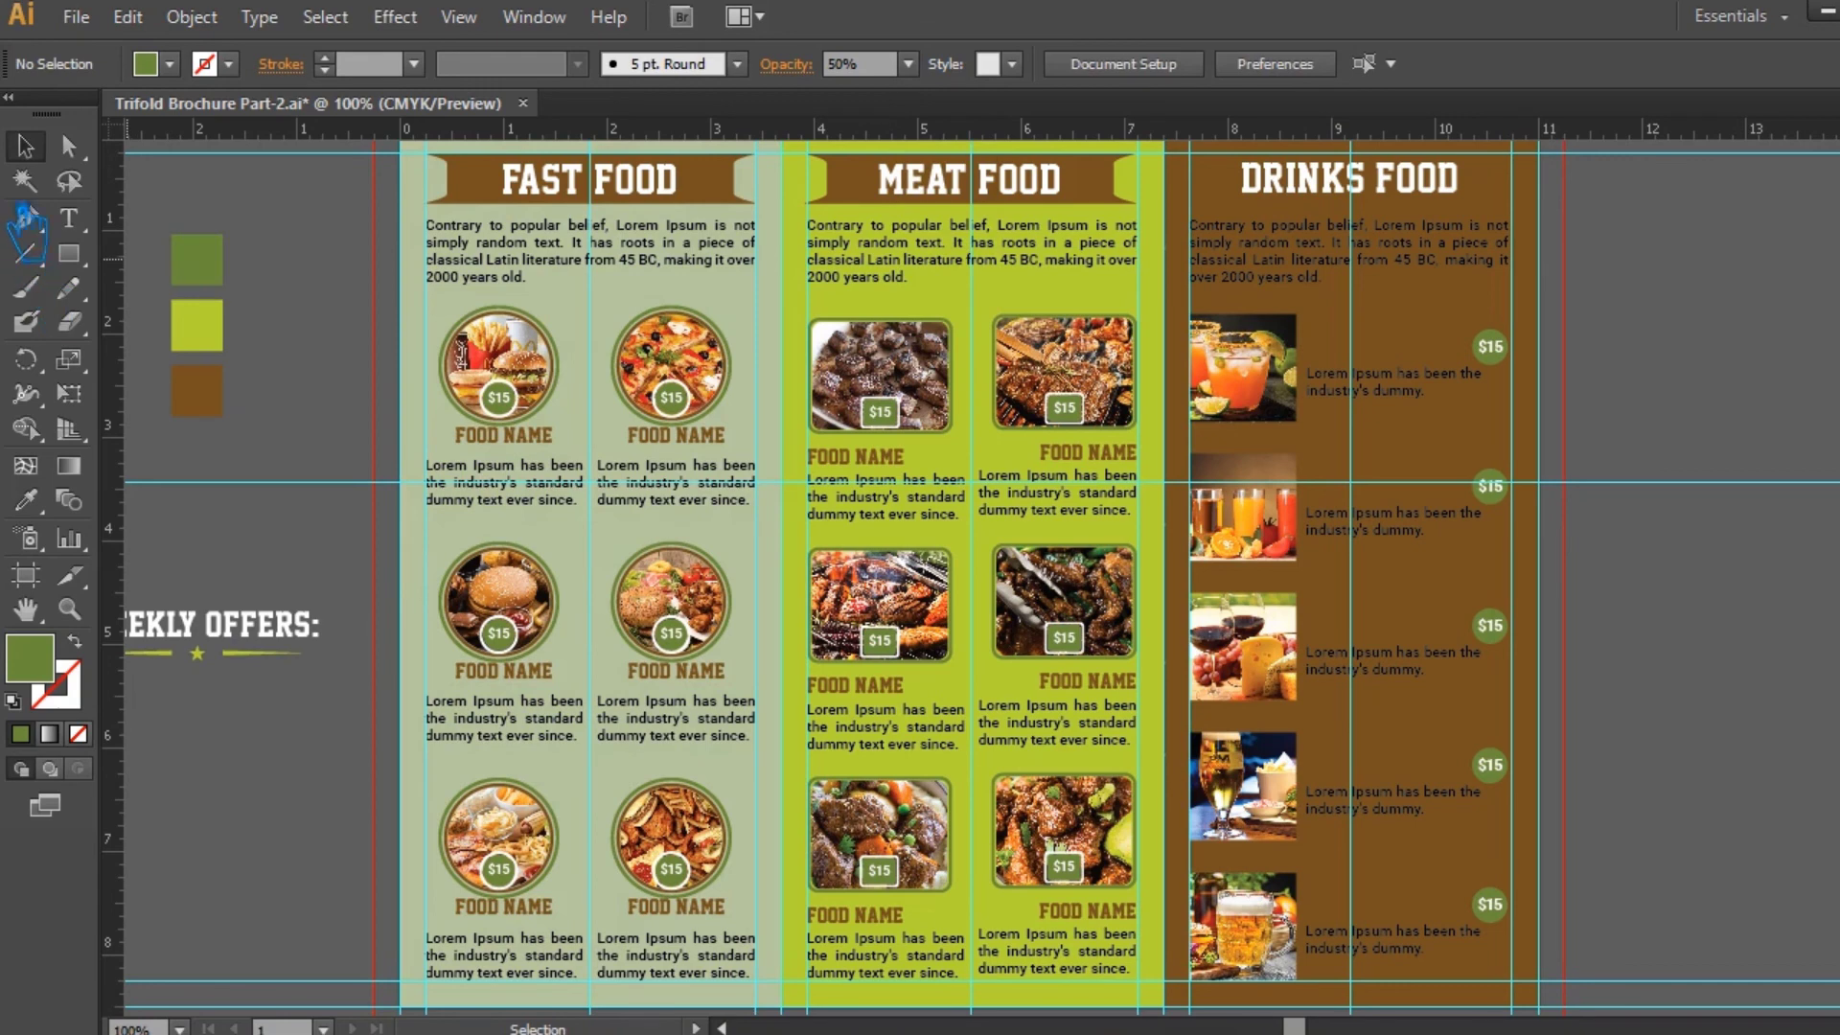
- Set the Meat Food panel background's opacity to 50%
left_click(883, 292)
left_click(907, 64)
left_click(949, 250)
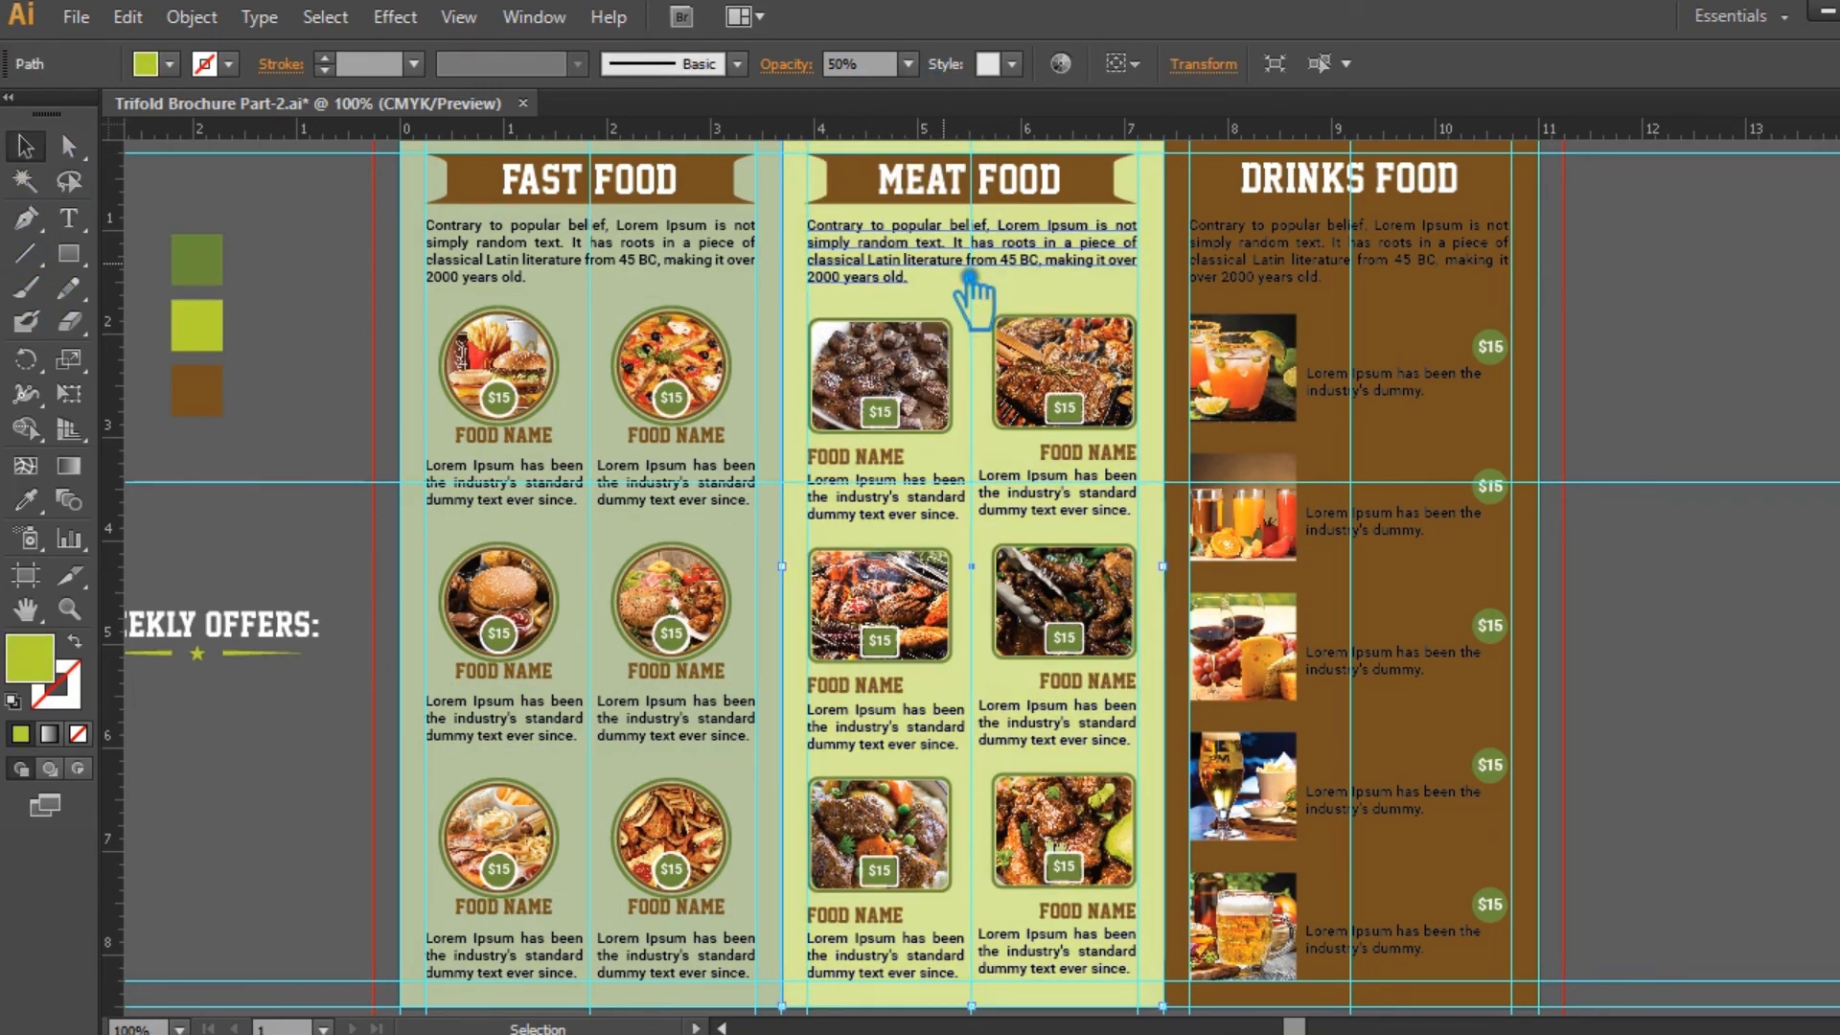
key("ctrl+shift+a")
- Set the Drinks Food panel background's opacity to 50%
left_click(1430, 325)
left_click(907, 64)
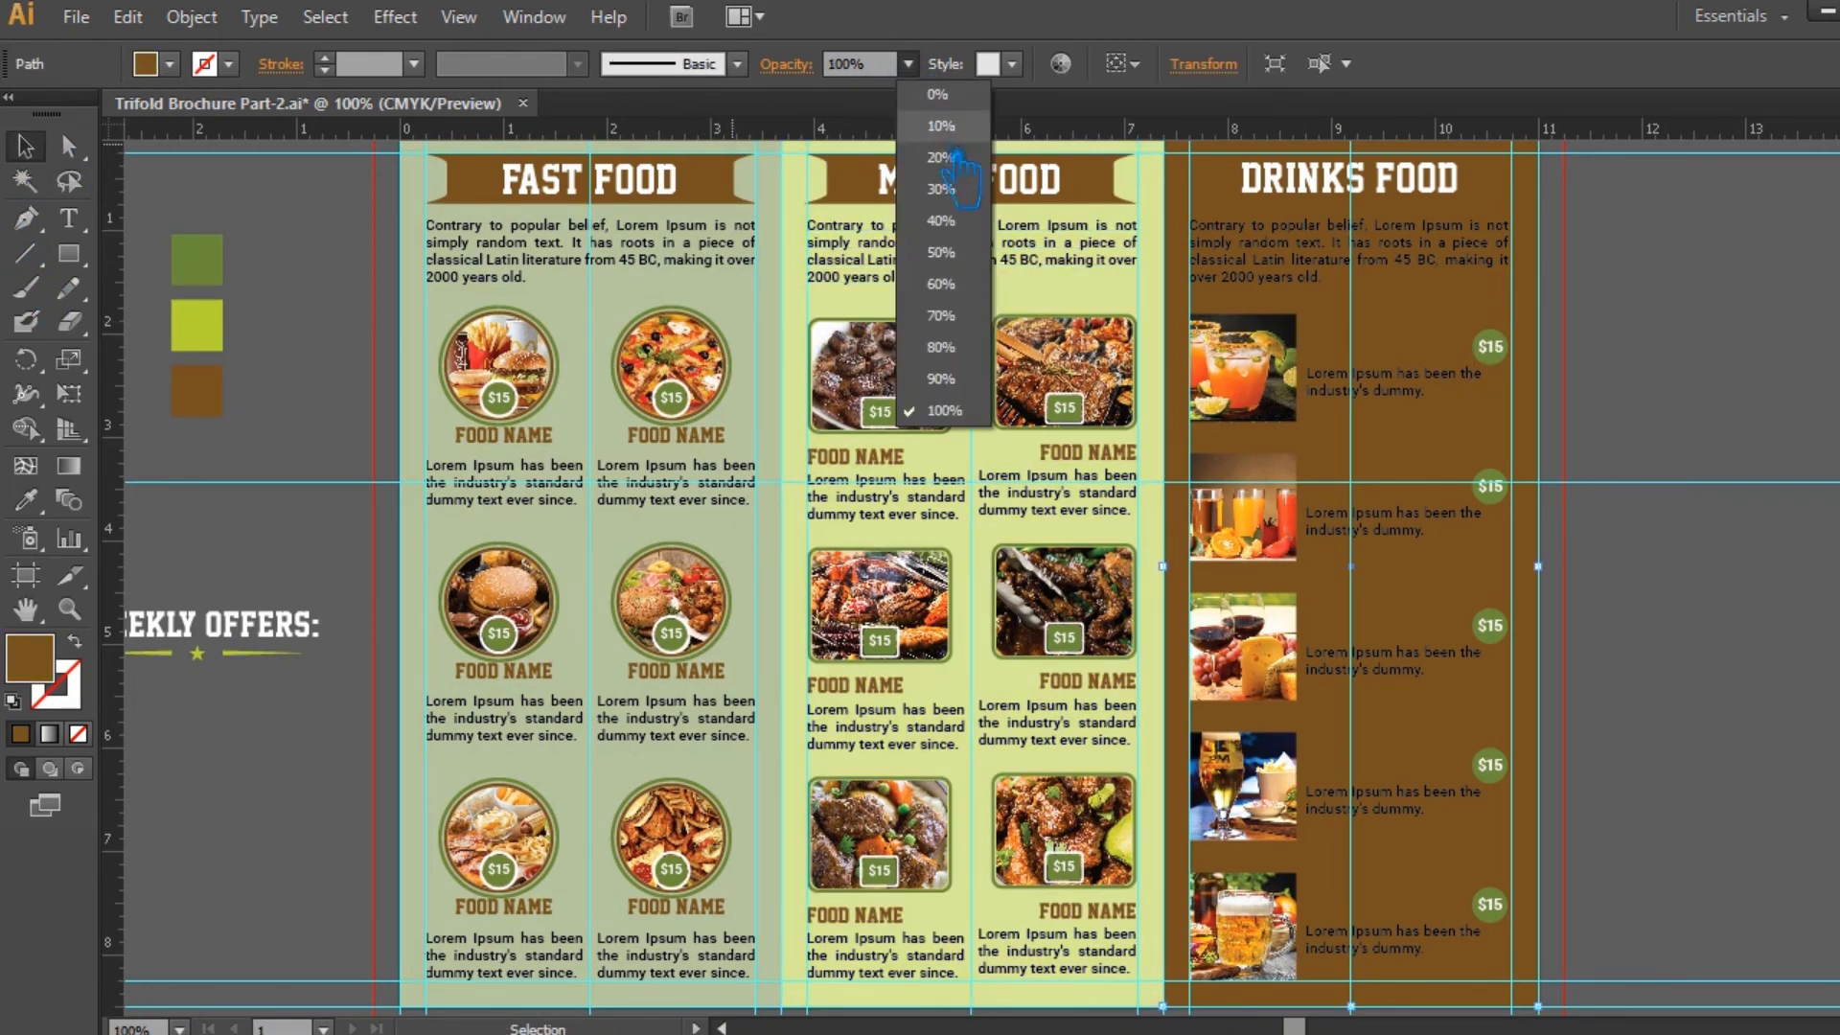
left_click(940, 252)
key("ctrl+shift+a")
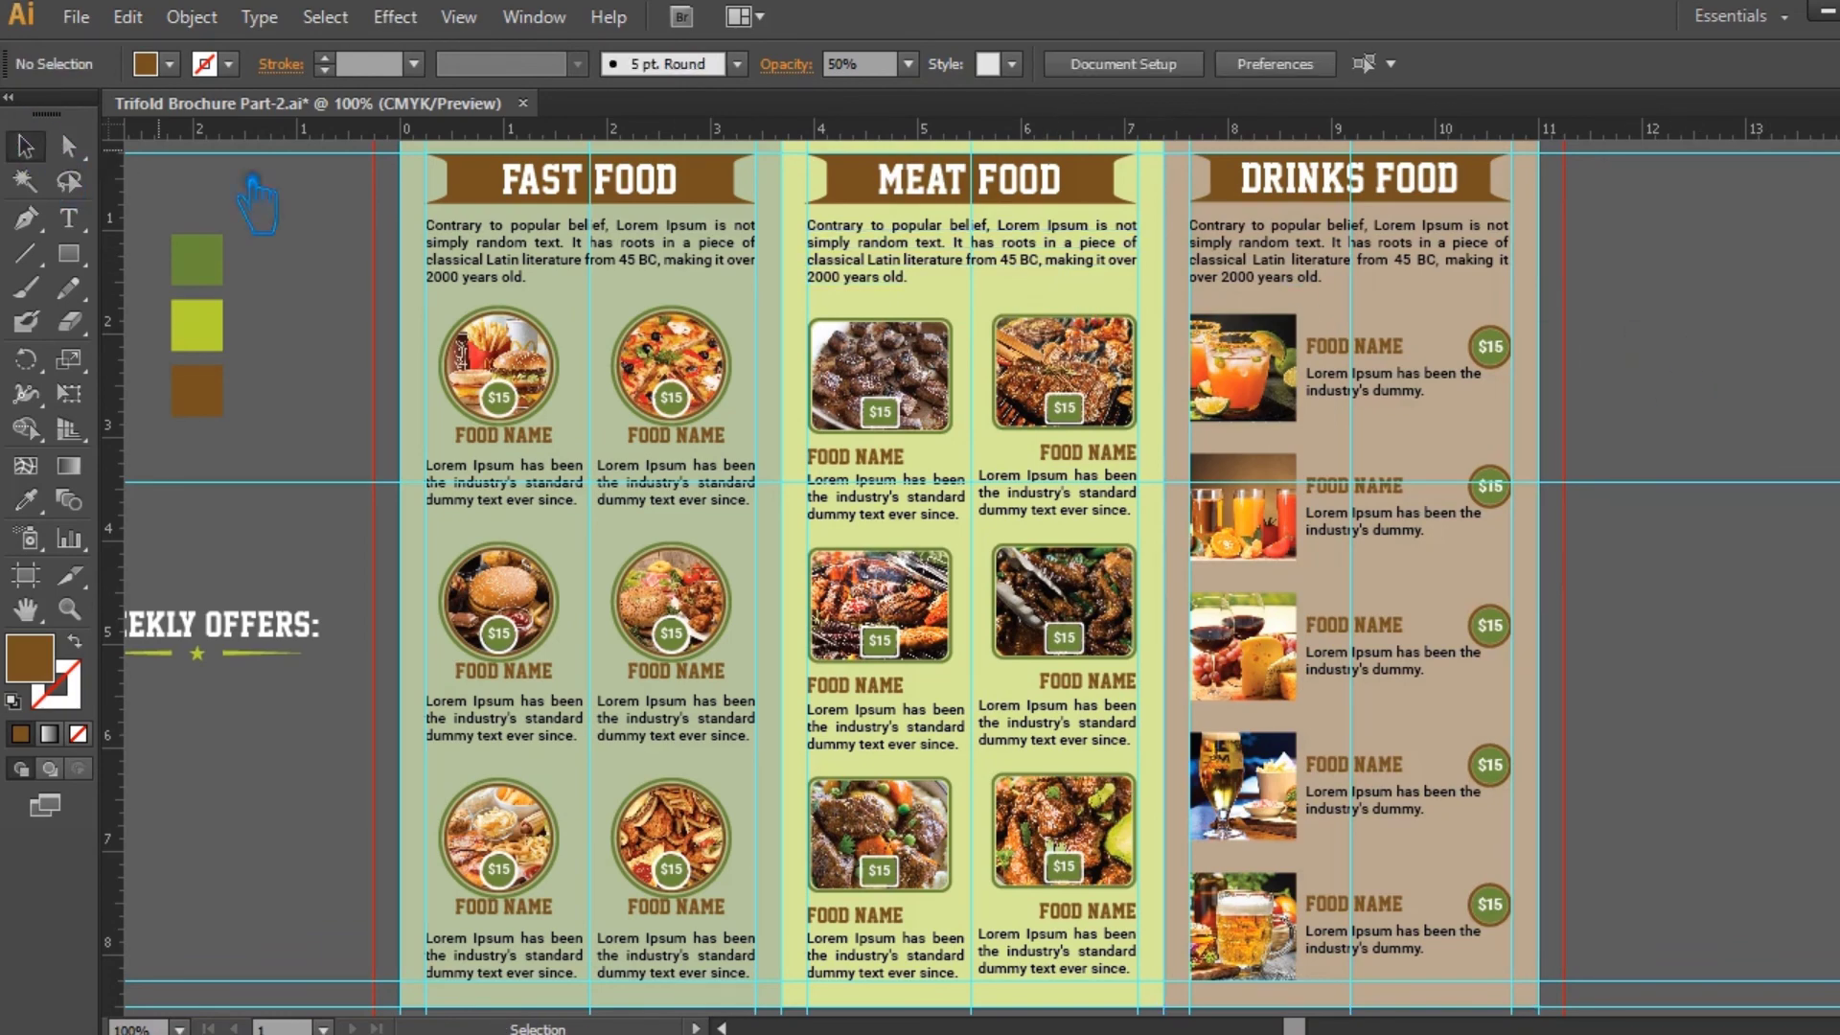
- Recolor the outer rings of the five $15 price badges in the Drinks Food panel white
key("ctrl+minus")
key("ctrl+equal")
key("ctrl+equal")
left_click_drag(1521, 649, 997, 555)
key("a")
left_click(1228, 532)
left_click(1228, 323, "shift")
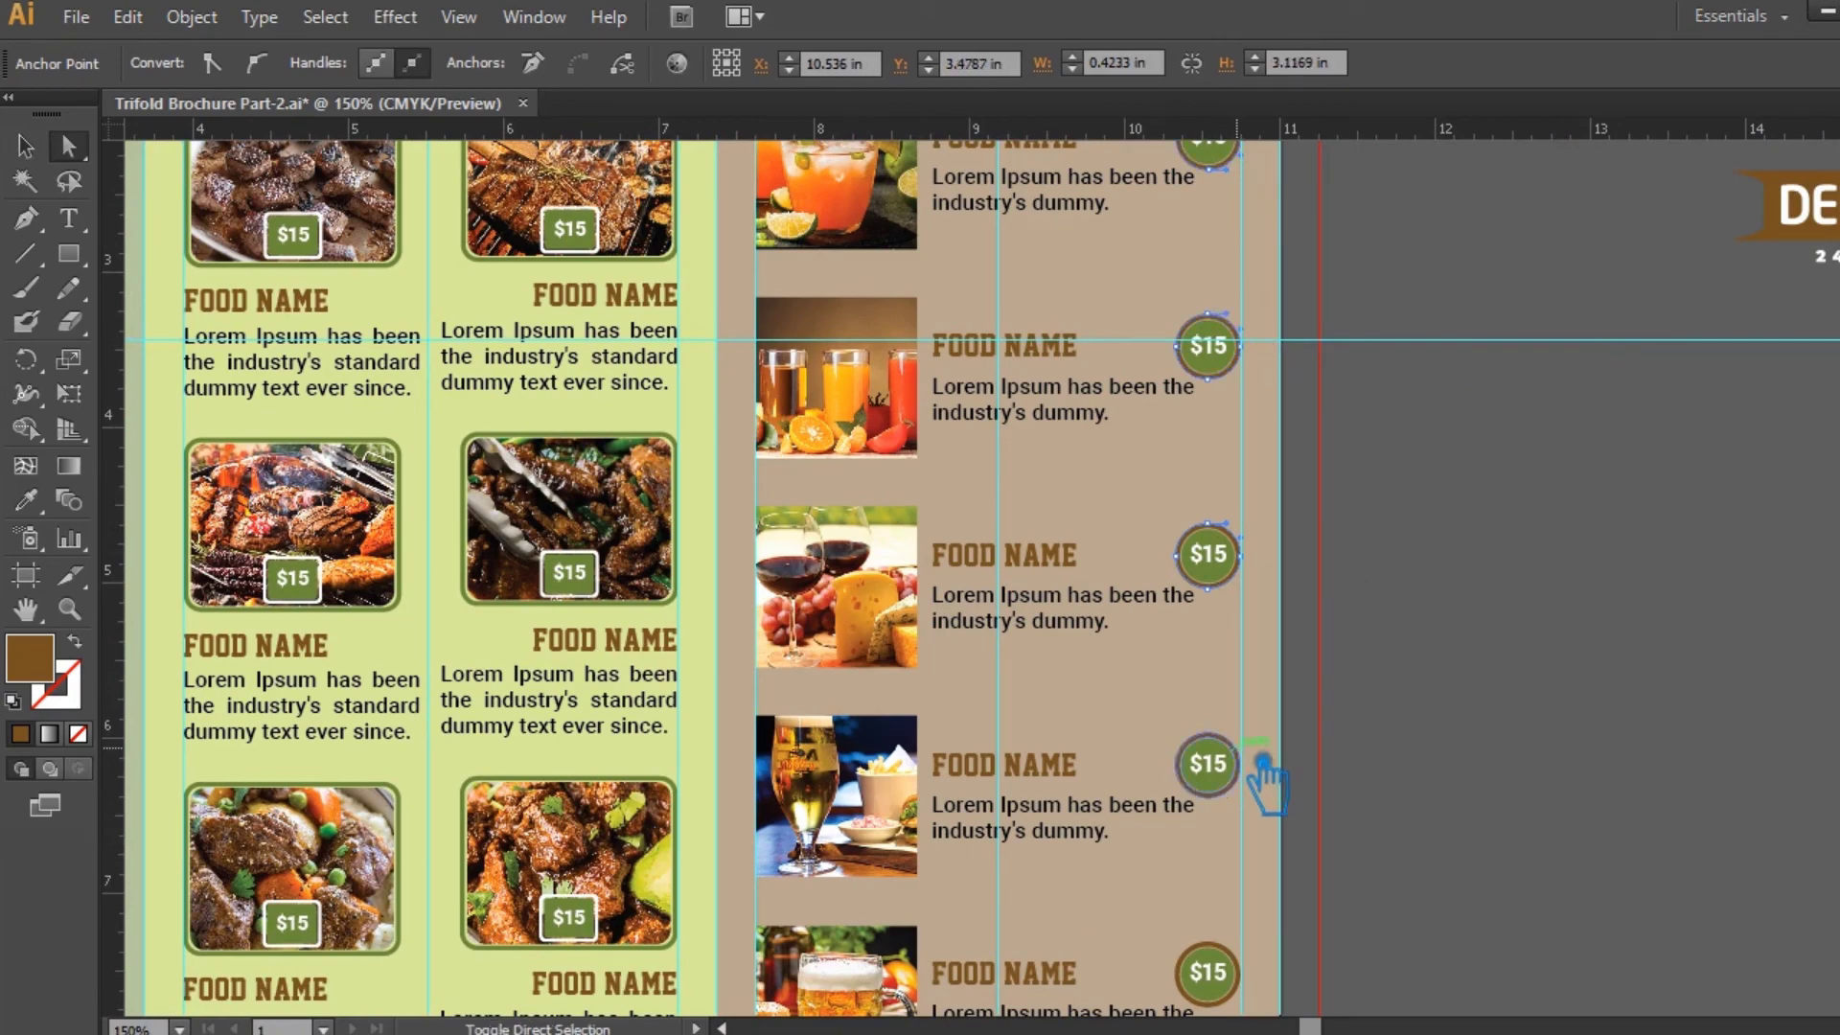
left_click(1237, 978, "shift")
left_click_drag(1396, 809, 1376, 996)
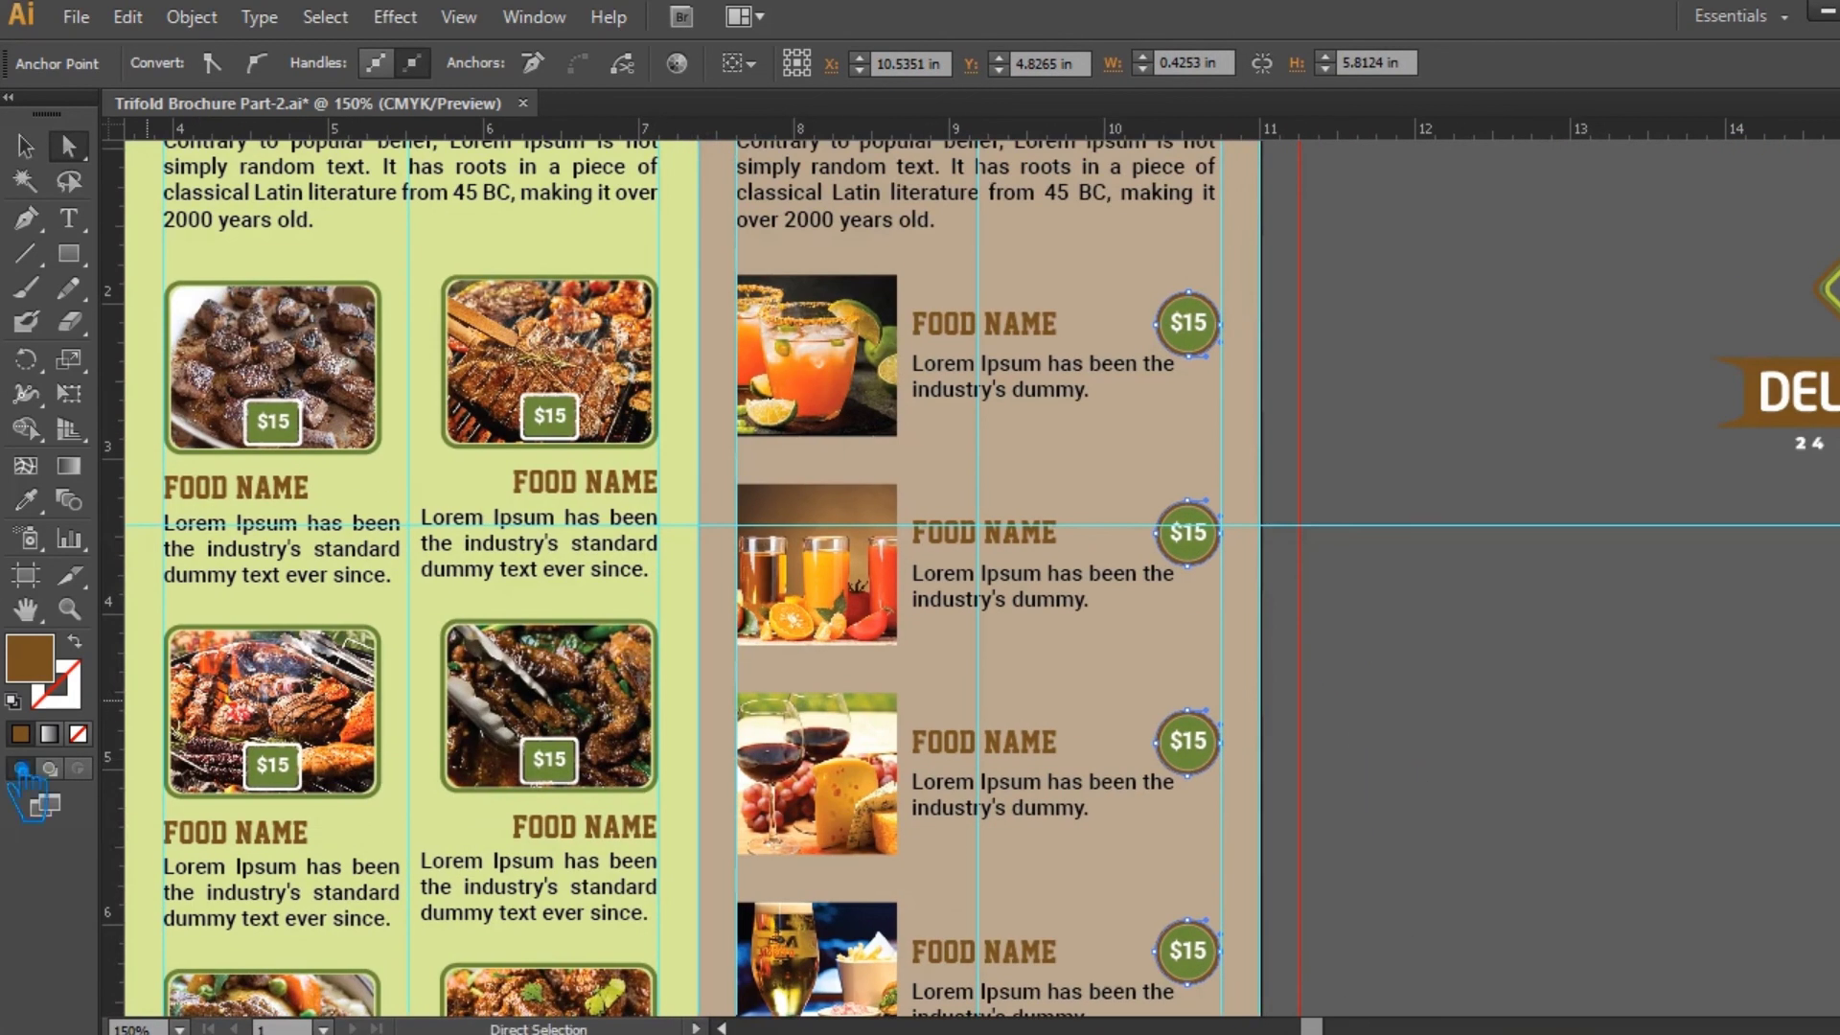
left_click_drag(807, 295, 767, 218)
left_click(1446, 225)
left_click(26, 146)
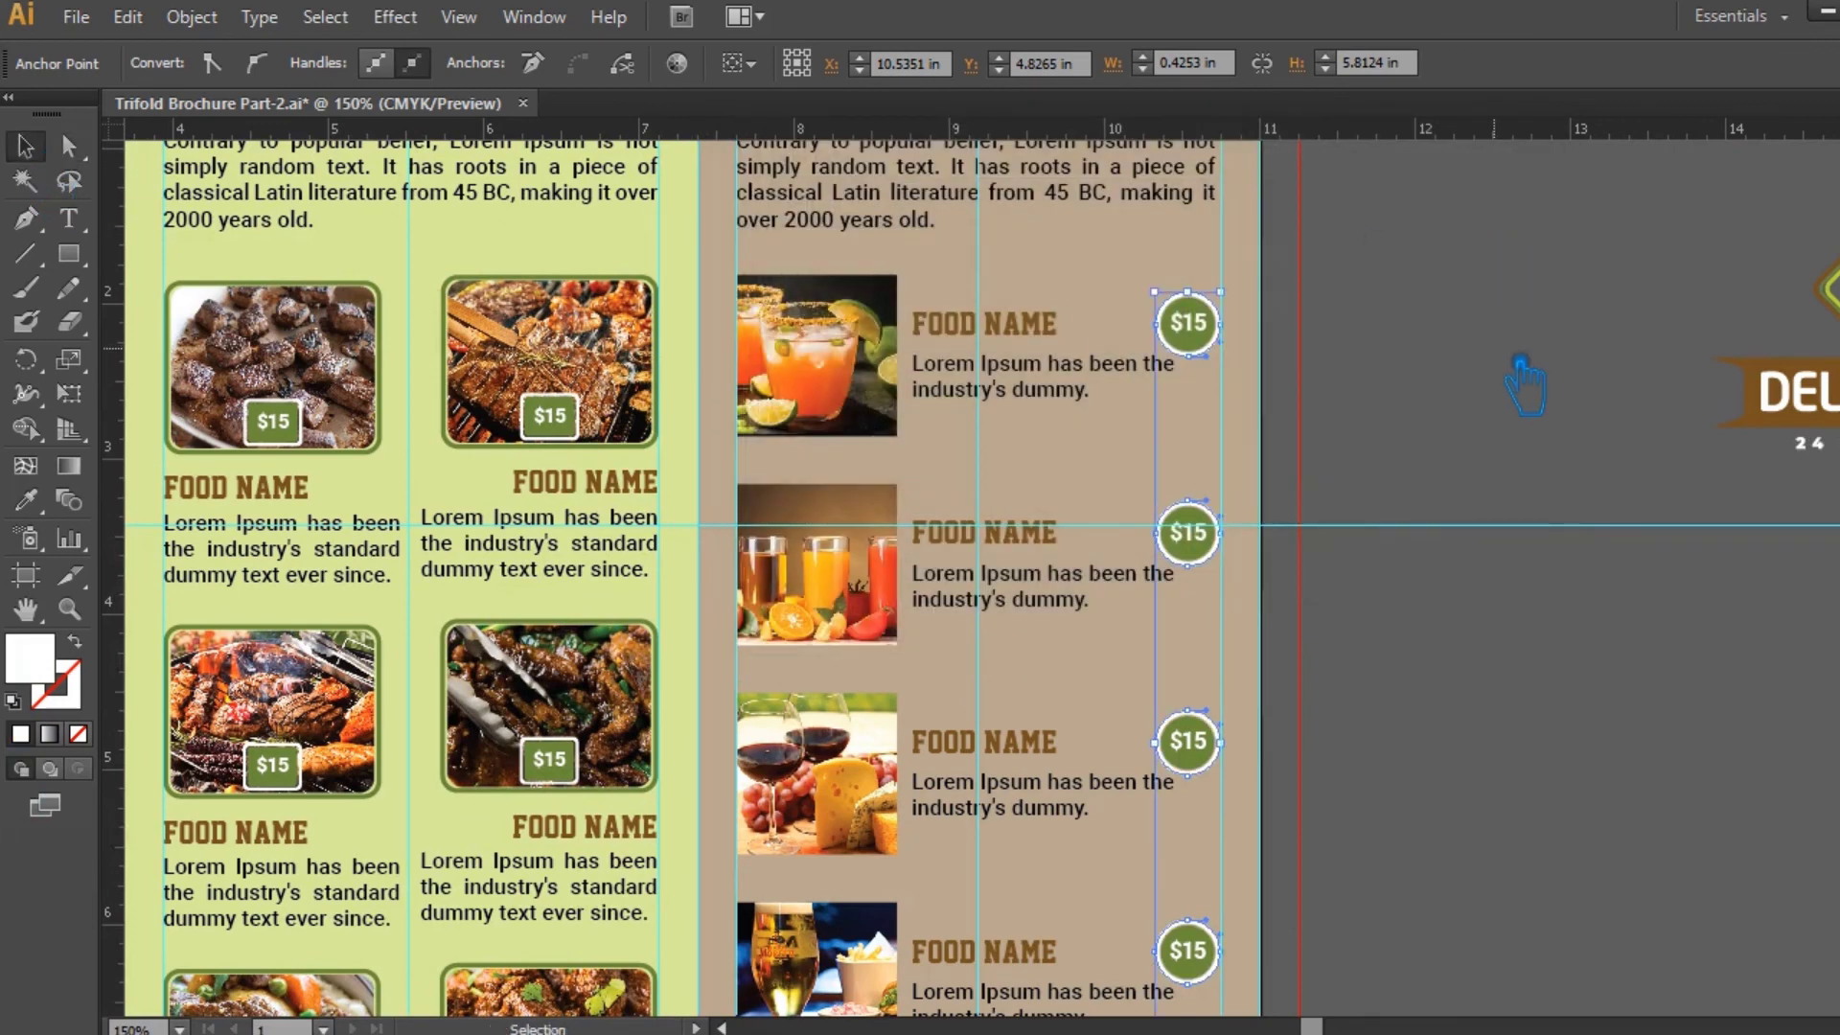
left_click(1522, 357)
key("a")
left_click(1001, 327)
left_click(1041, 544, "shift")
left_click(1002, 752, "shift")
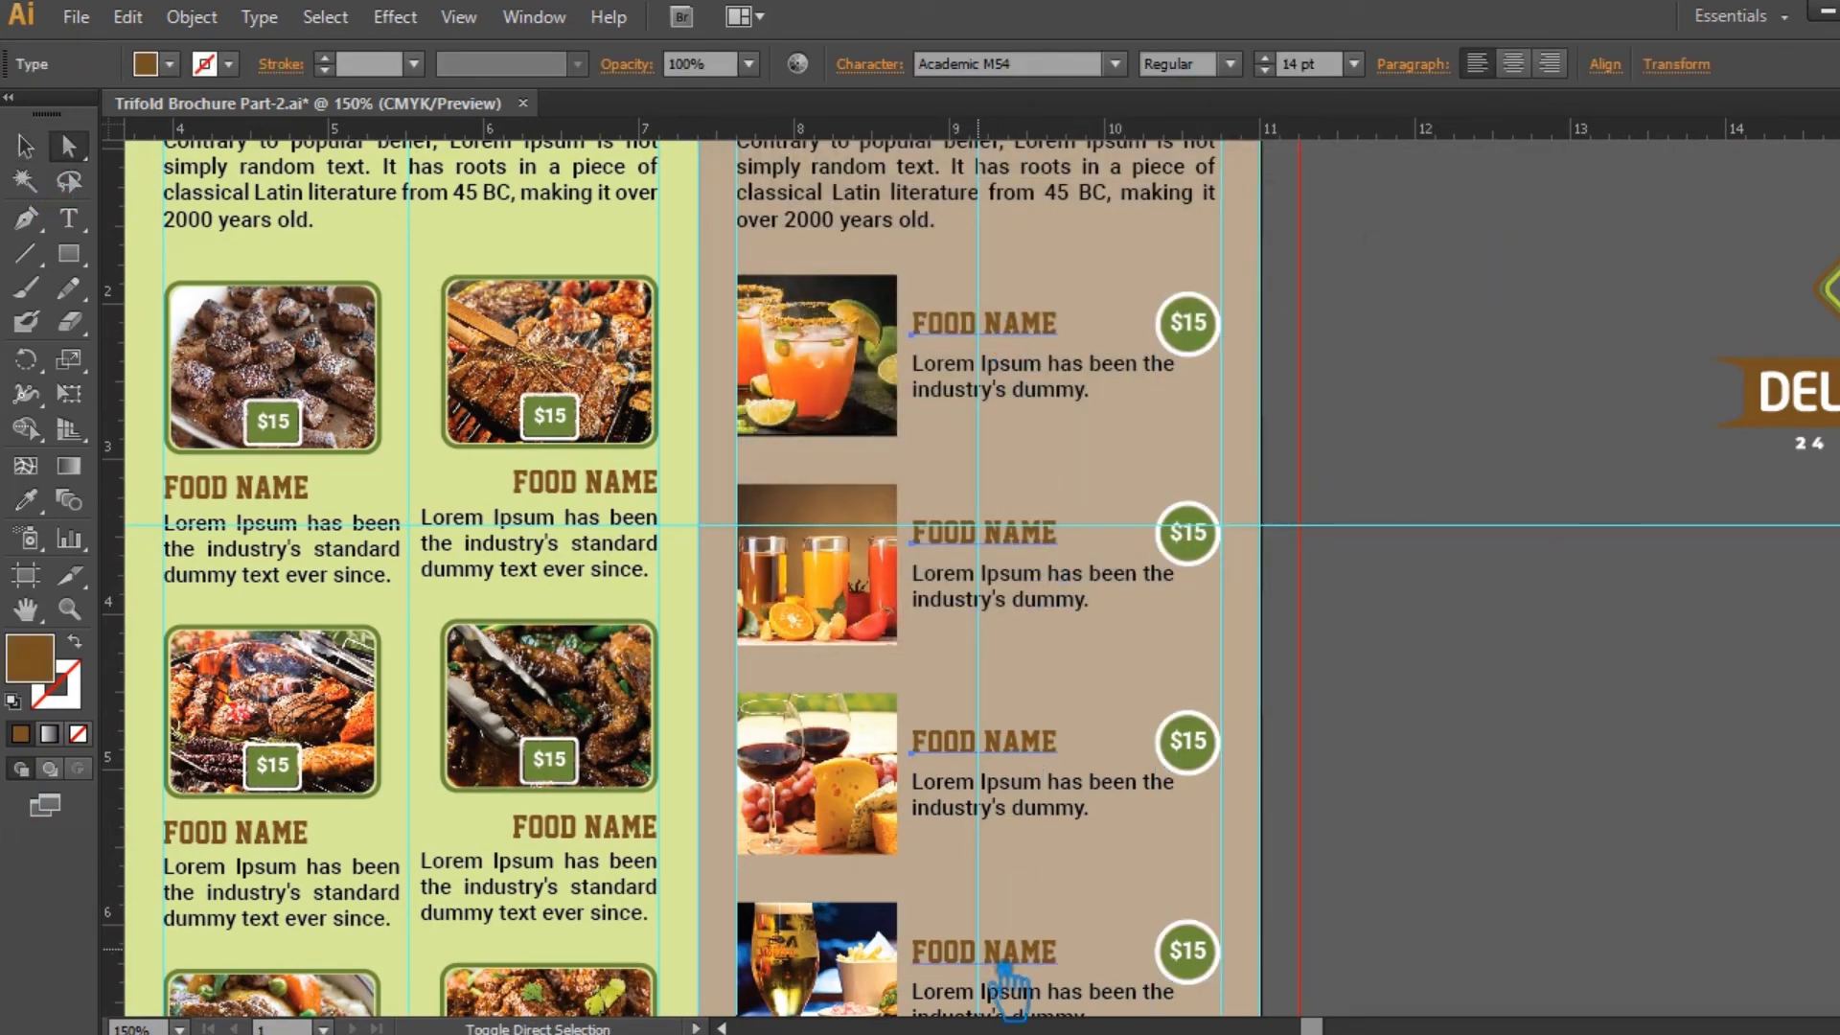
left_click(1001, 964, "shift")
left_click(1328, 821)
- Recolor the five FOOD NAME titles in the Drinks Food panel white
left_click(988, 334)
left_click(1000, 544, "shift")
left_click(1002, 749, "shift")
left_click(1014, 961, "shift")
left_click_drag(1078, 818, 1106, 317)
left_click(1028, 671, "shift")
double_click(30, 658)
left_click(770, 220)
left_click(1457, 228)
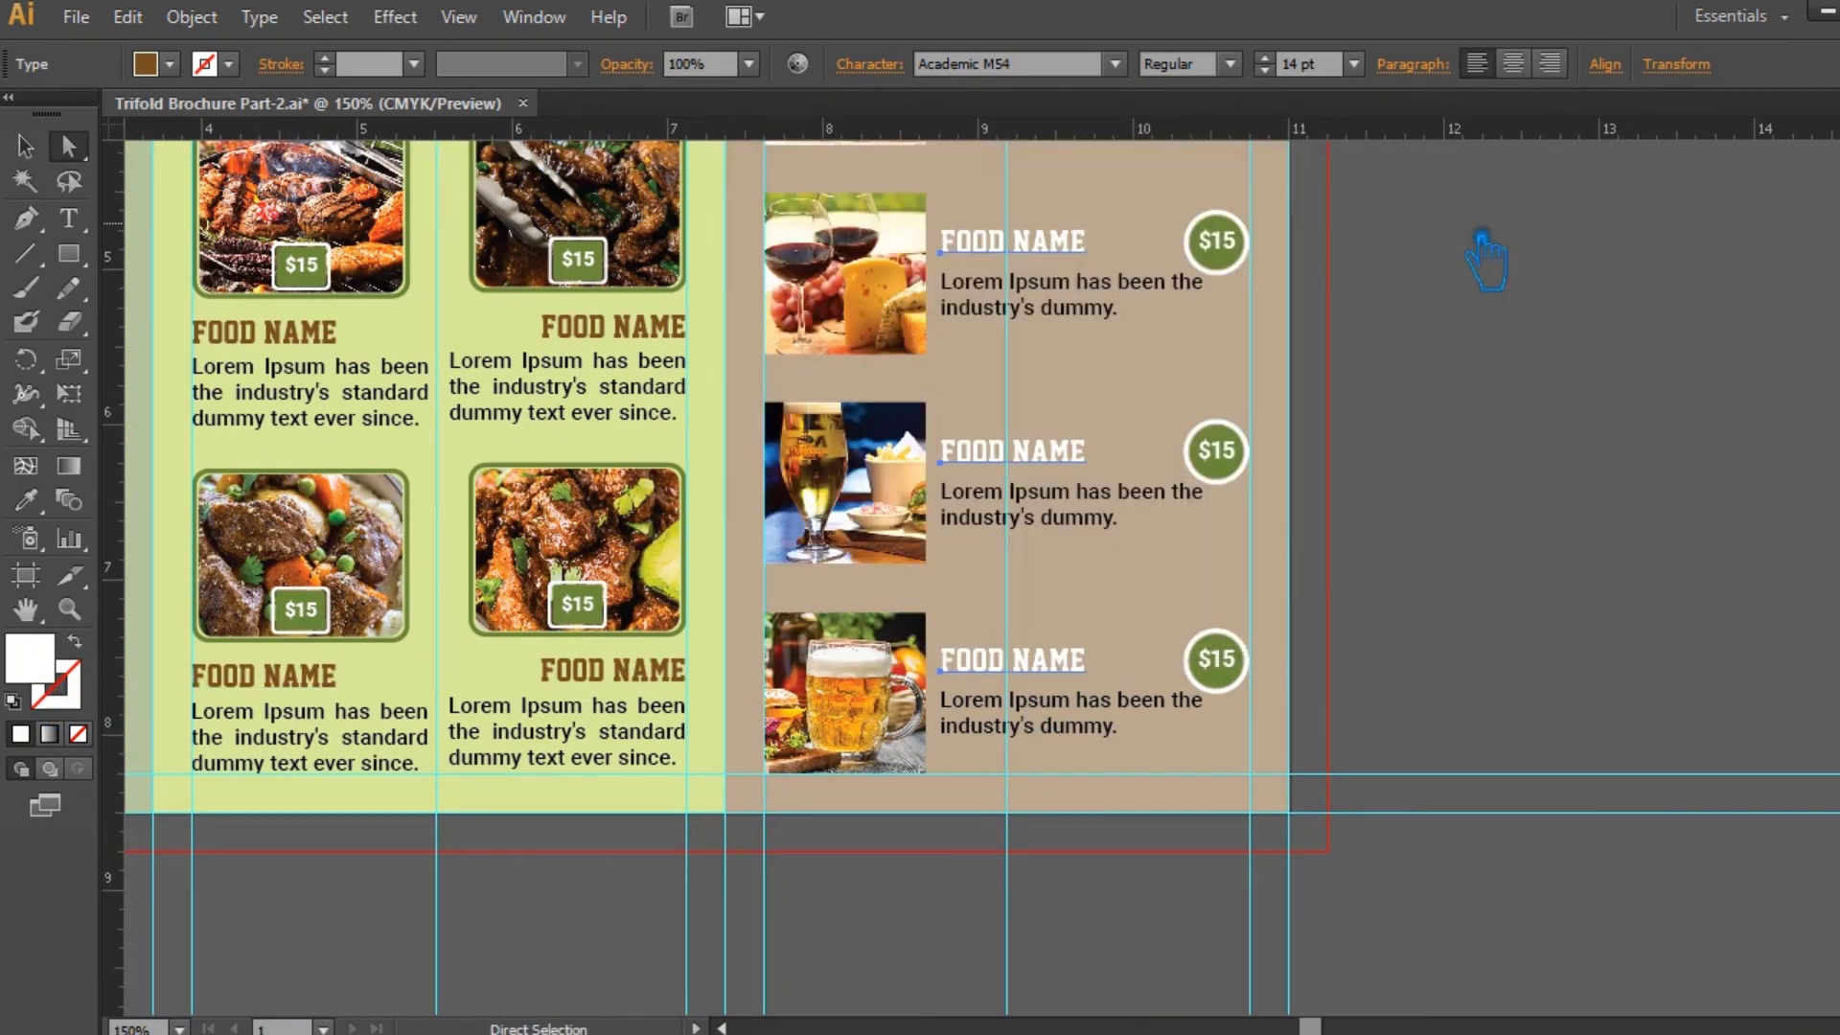
left_click(26, 146)
left_click(1487, 326)
- Recolor the five item descriptions in the Drinks Food panel white
key("a")
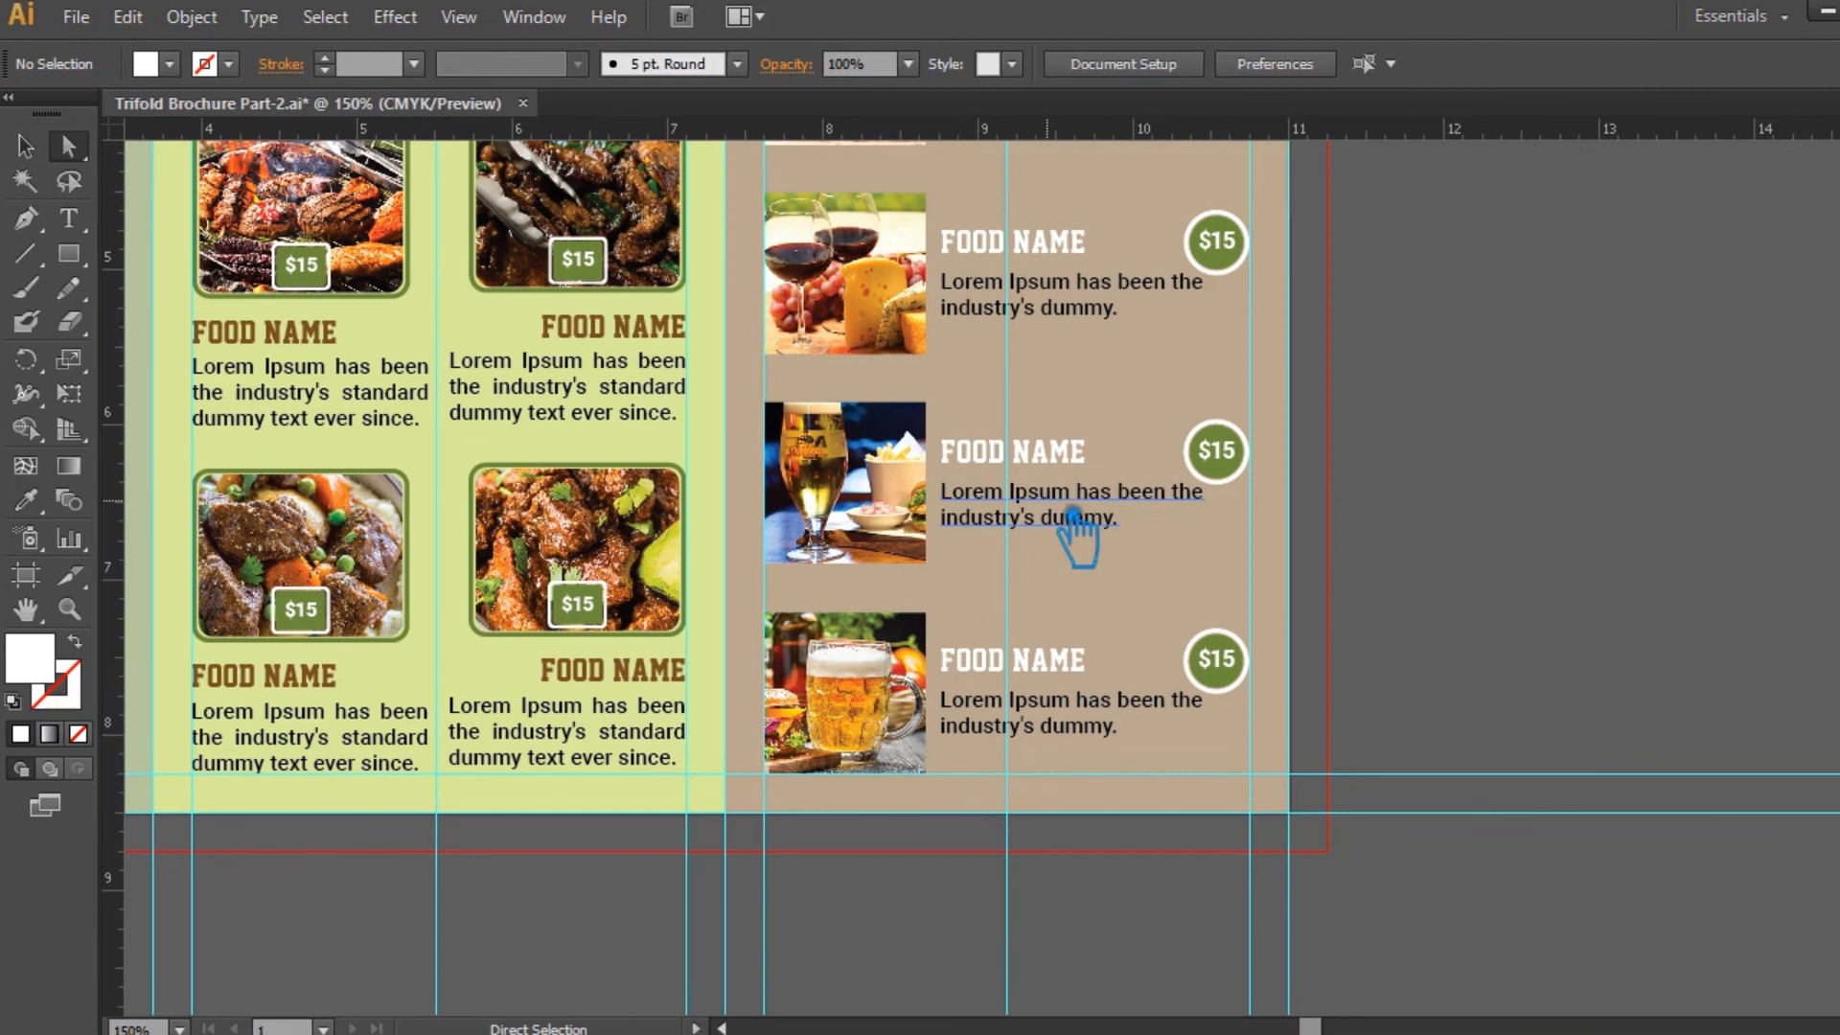
left_click(1071, 510)
left_click(1098, 725, "shift")
left_click(1072, 303, "shift")
scroll(1526, 692, "up", 5)
left_click(1088, 573, "shift")
left_click(1076, 369, "shift")
double_click(46, 661)
left_click_drag(793, 223, 775, 208)
left_click(1451, 230)
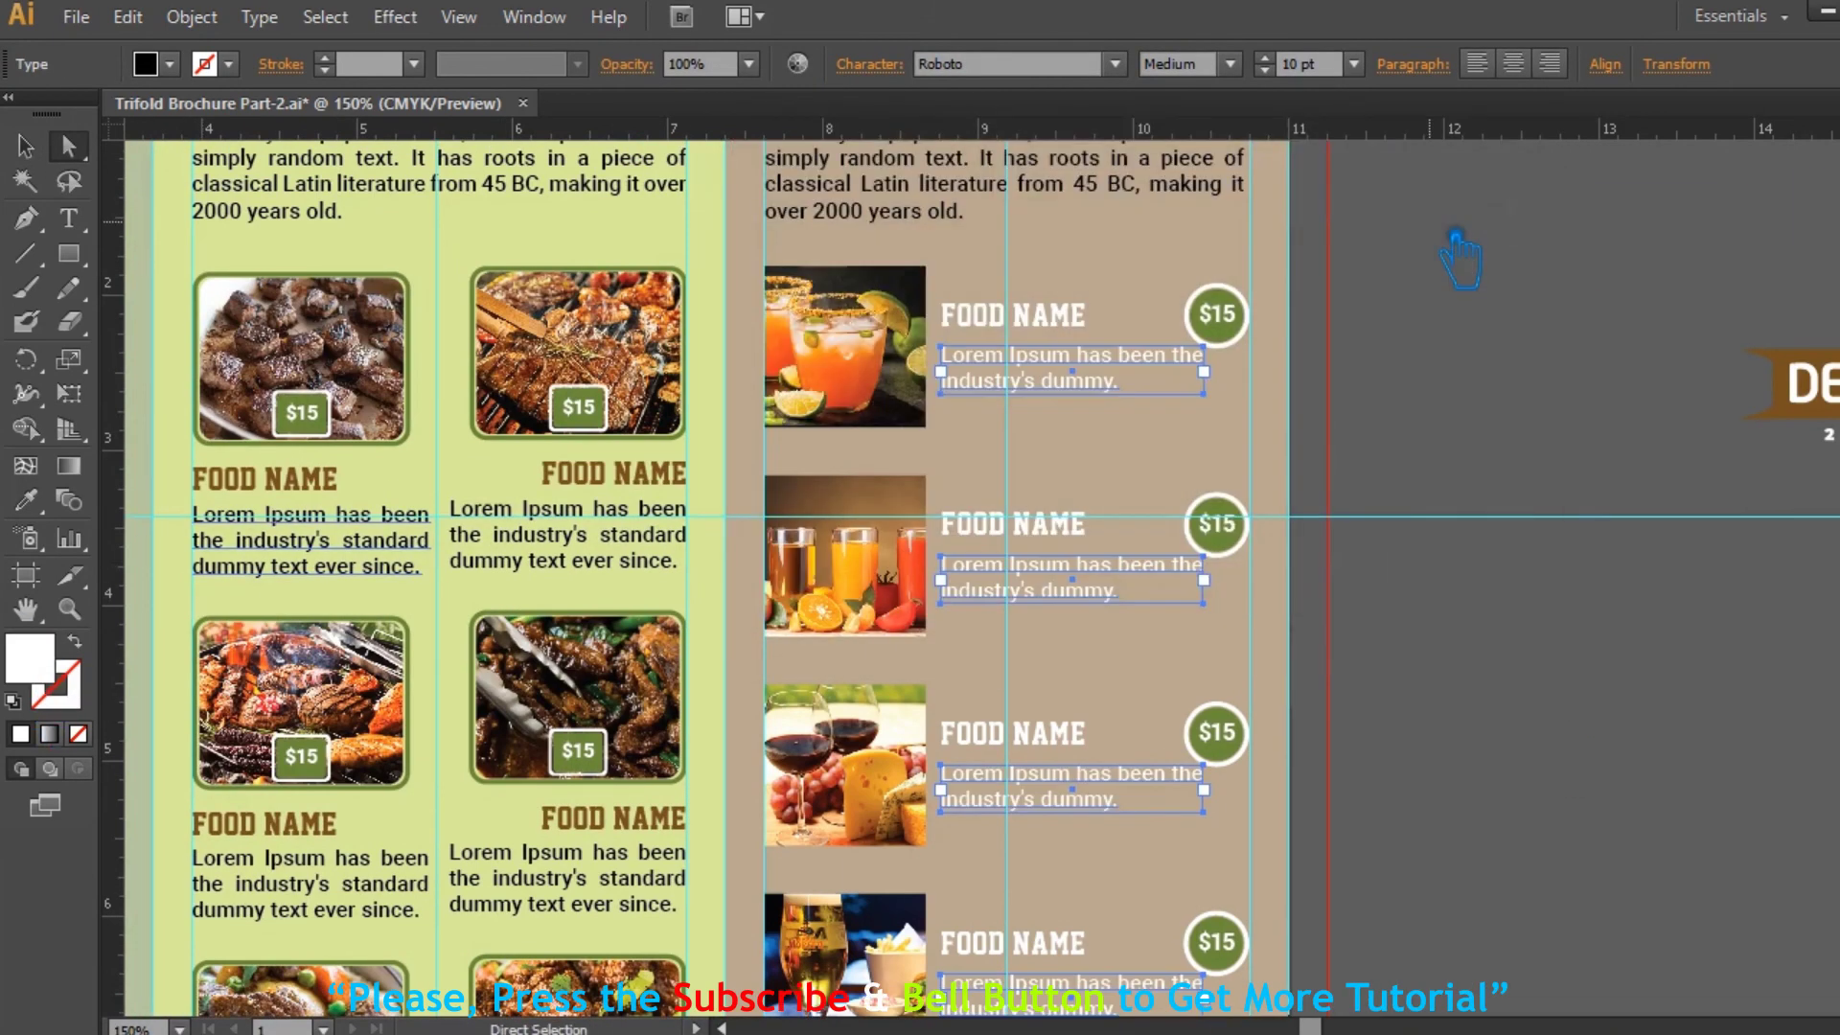
left_click(1549, 374)
- Recolor the Drinks Food panel's intro paragraph white (FFFFFF)
left_click_drag(1410, 444, 1485, 622)
left_click(1085, 350)
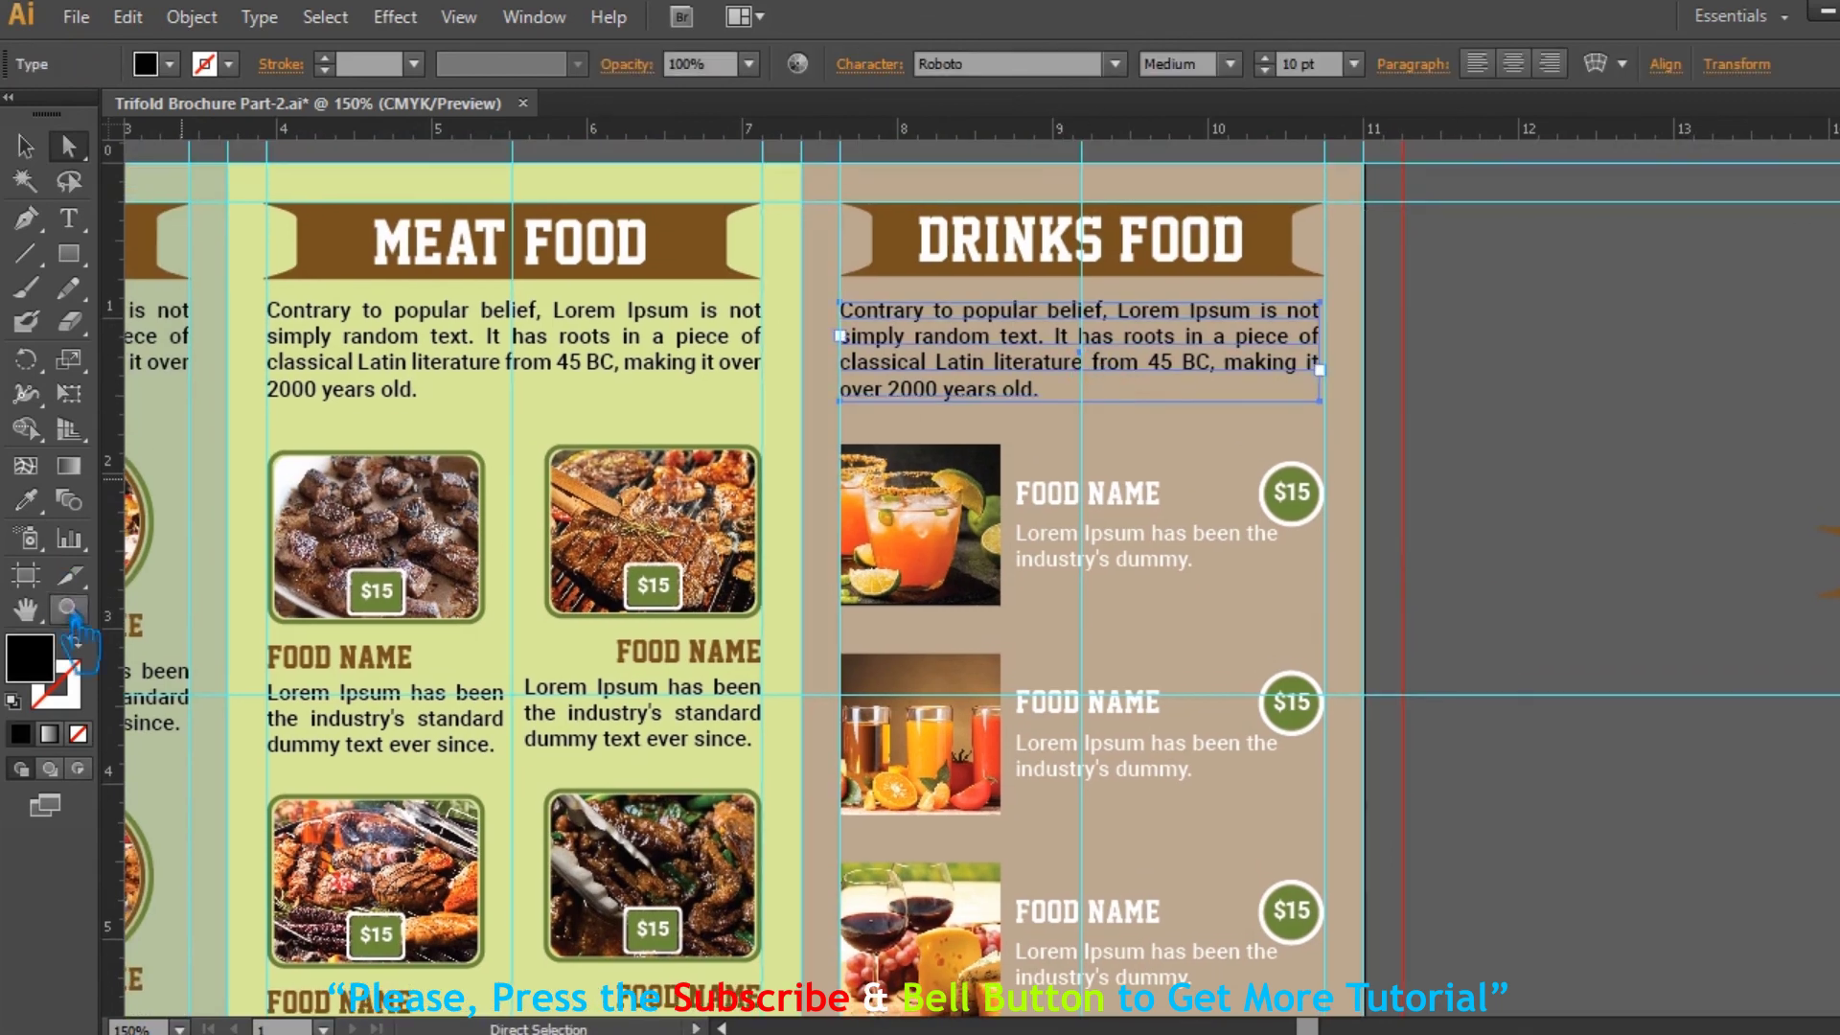
double_click(24, 659)
left_click_drag(791, 236, 763, 213)
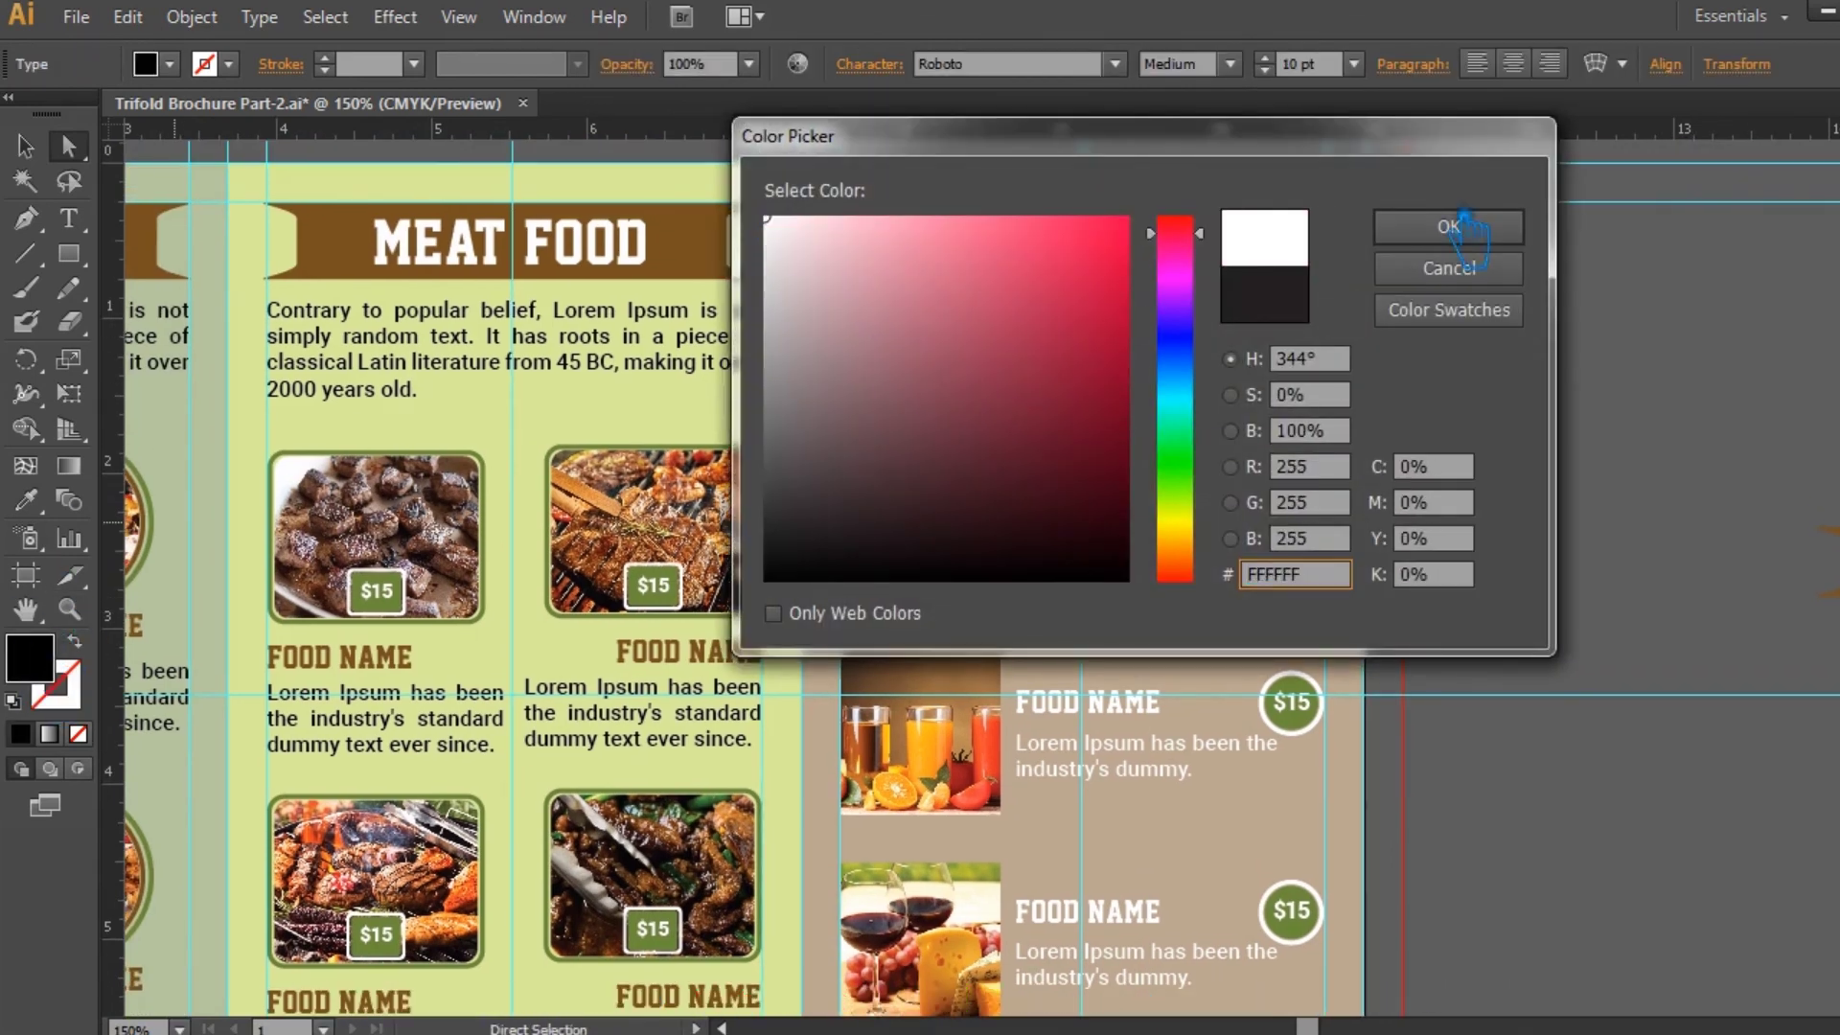
left_click(1466, 230)
- Recolor the Meat Food heading banner with the panel's lime green using the Eyedropper and set the banner's opacity to 100%
left_click(684, 395)
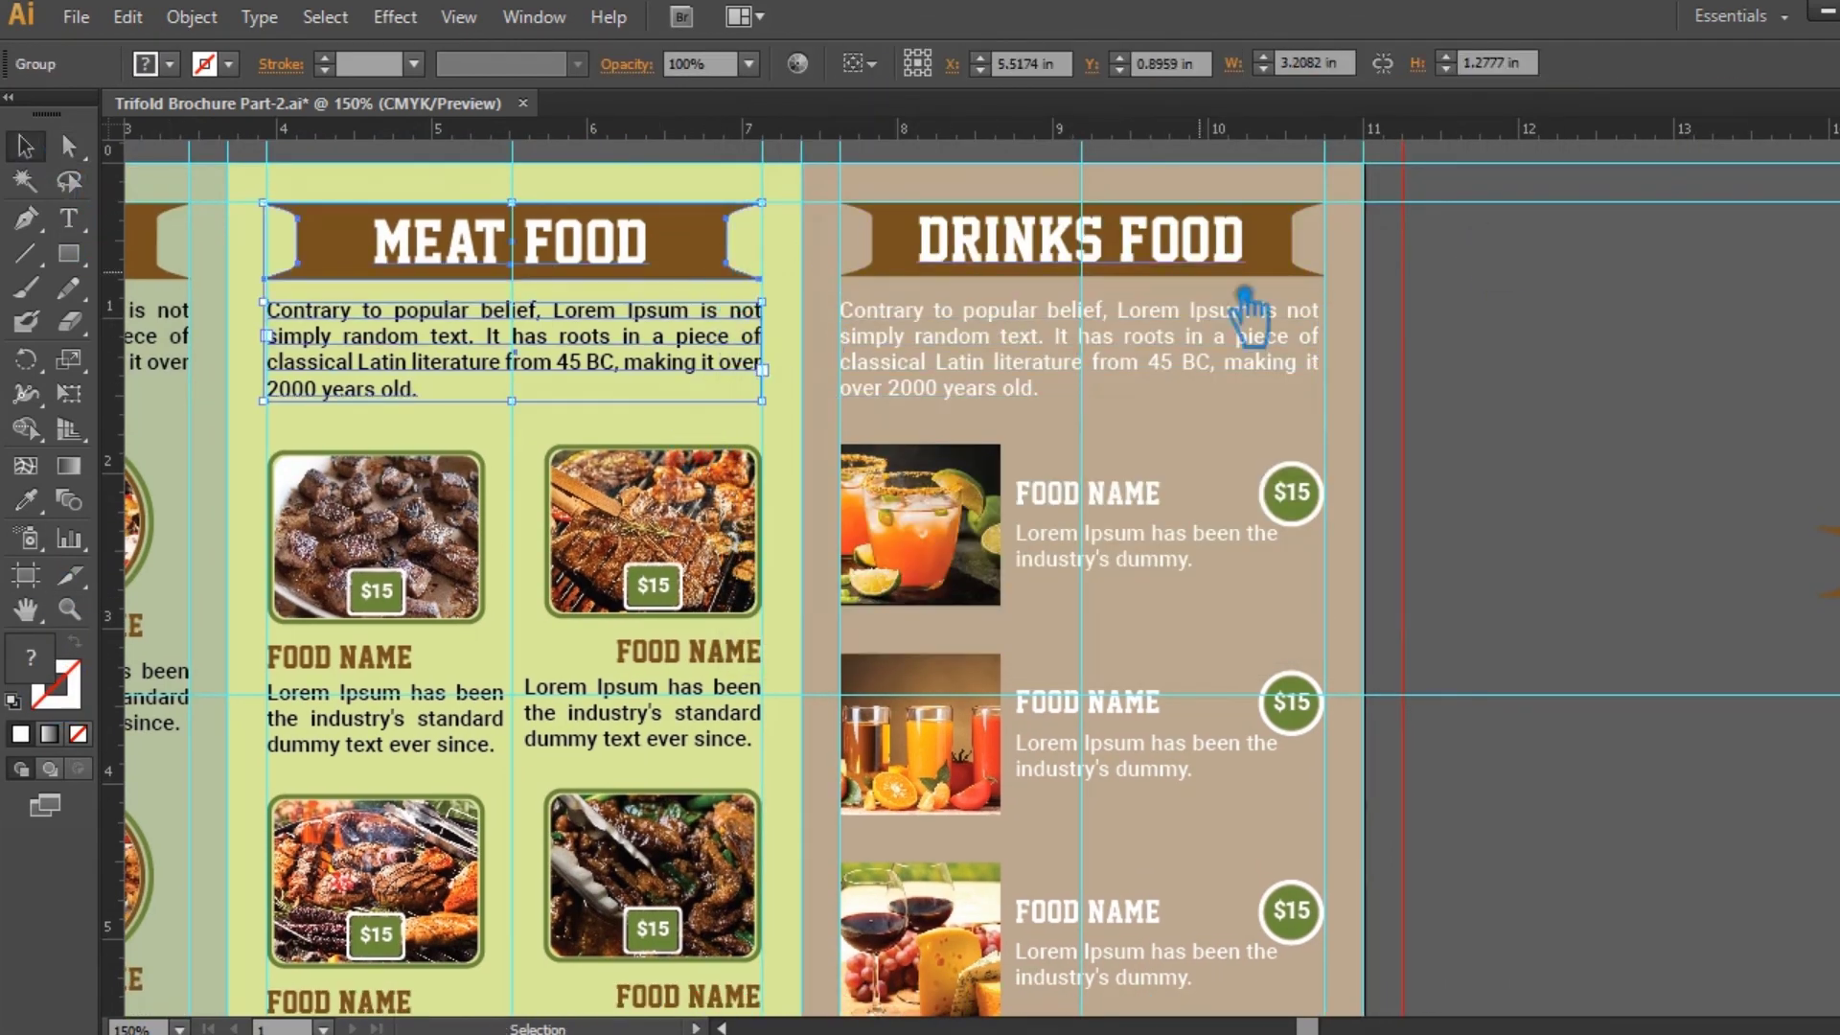
left_click(1427, 288)
key("a")
left_click(694, 257)
left_click(25, 500)
left_click(678, 415)
left_click(786, 424)
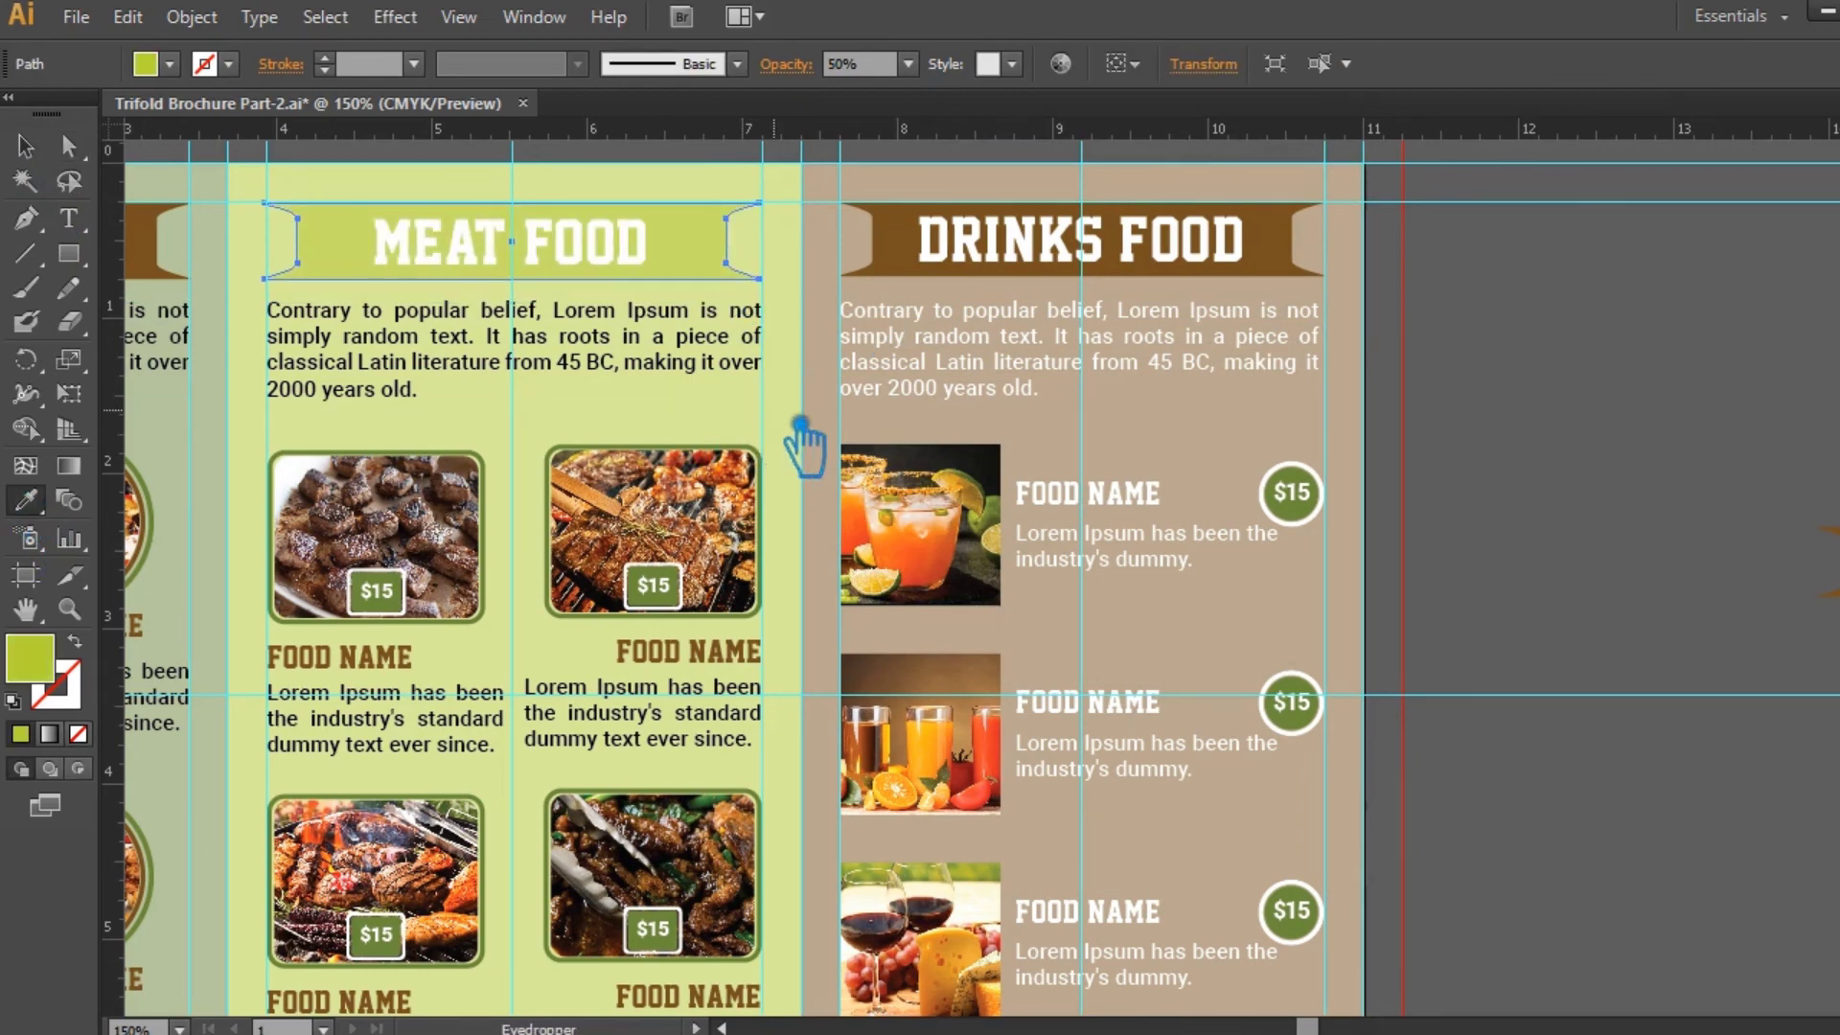
left_click(908, 64)
left_click(983, 413)
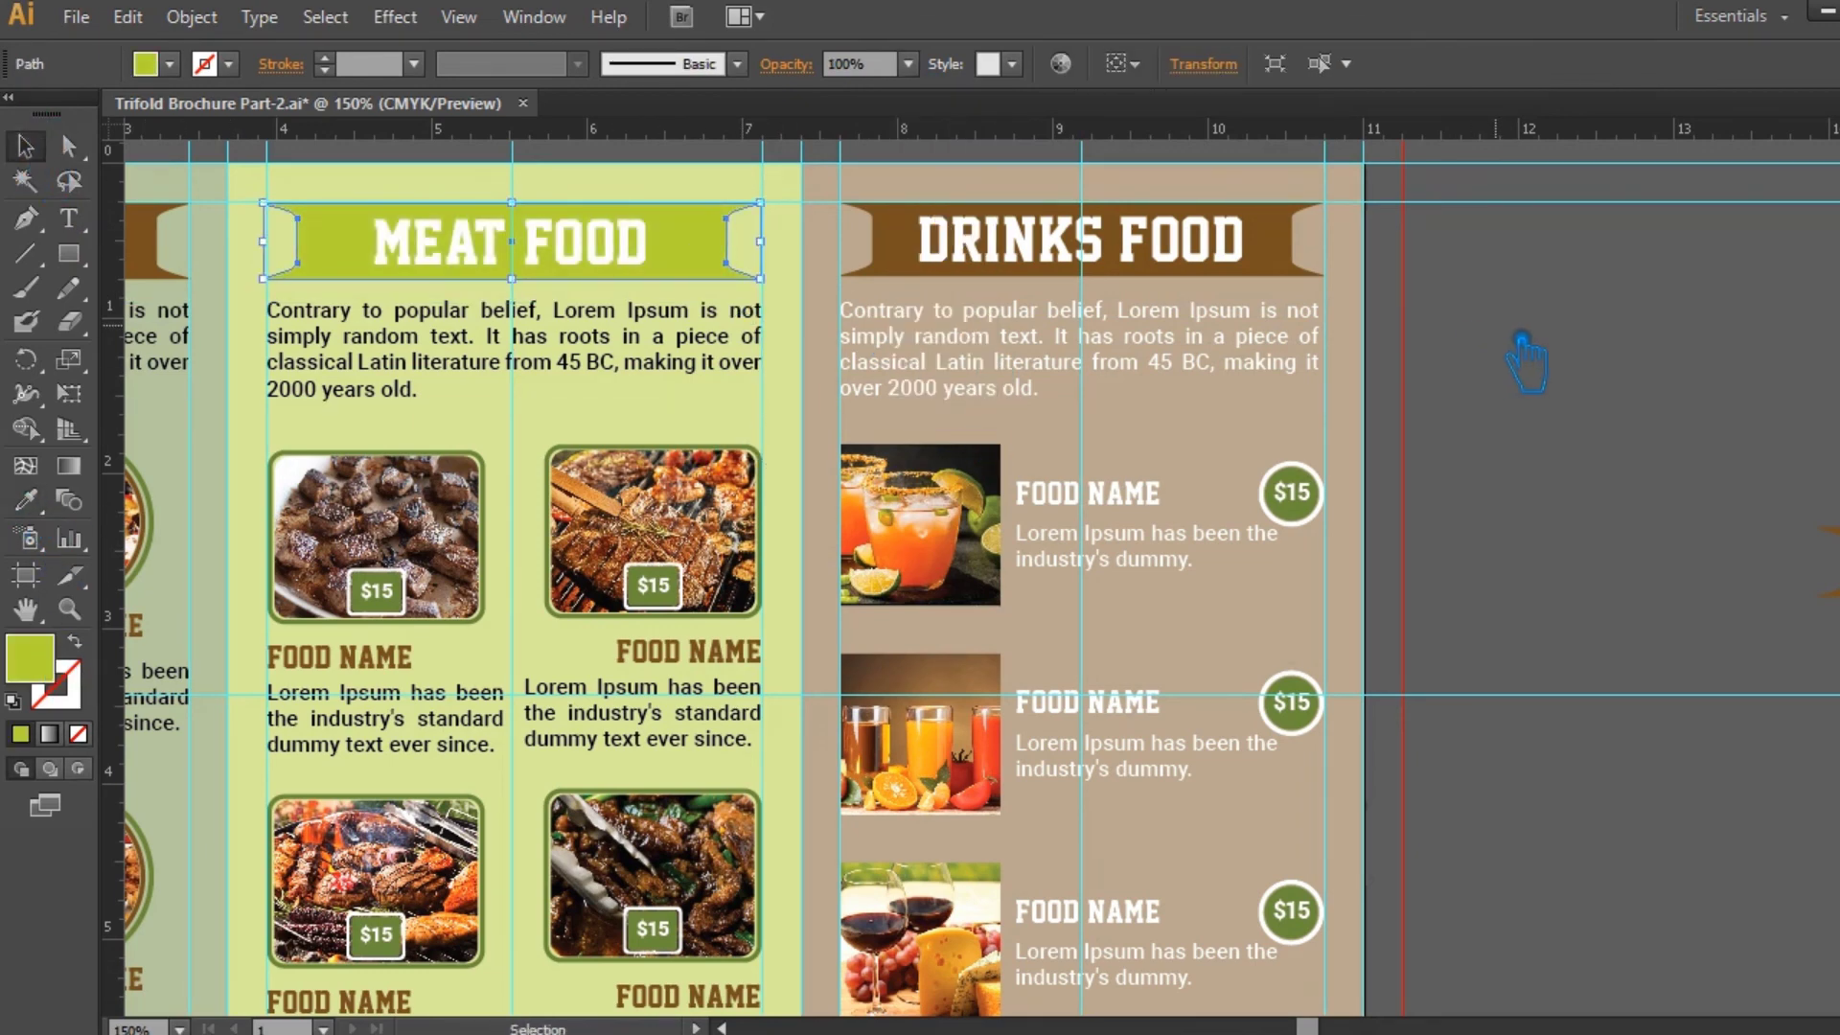
left_click(1521, 337)
- Recolor the Fast Food heading banner with its panel's dark green using the Eyedropper and set the banner's opacity to 100%
left_click_drag(643, 441, 1457, 438)
left_click(963, 254)
left_click(26, 500)
left_click(791, 436)
left_click(908, 64)
left_click(983, 411)
left_click(38, 152)
left_click(292, 288)
- Hide the guides and view the whole brochure spread
key("ctrl+minus")
key("ctrl+minus")
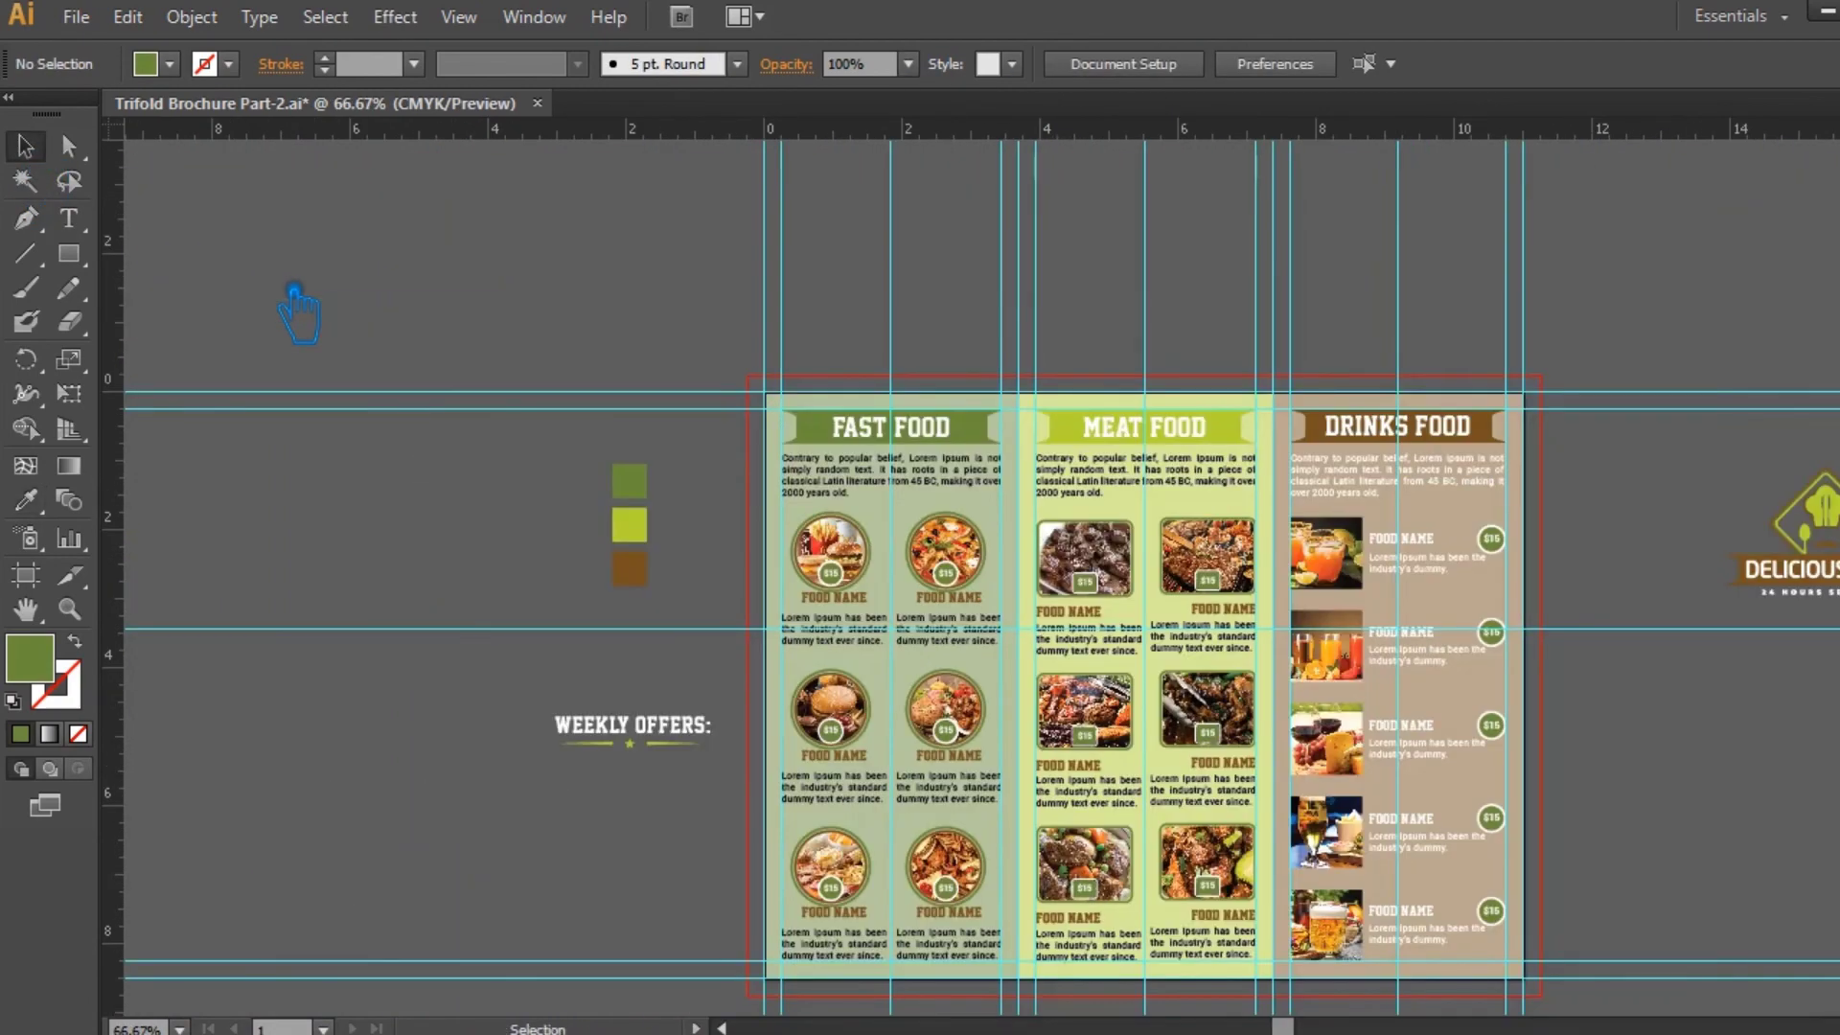
left_click_drag(450, 469, 226, 472)
key("ctrl+plus")
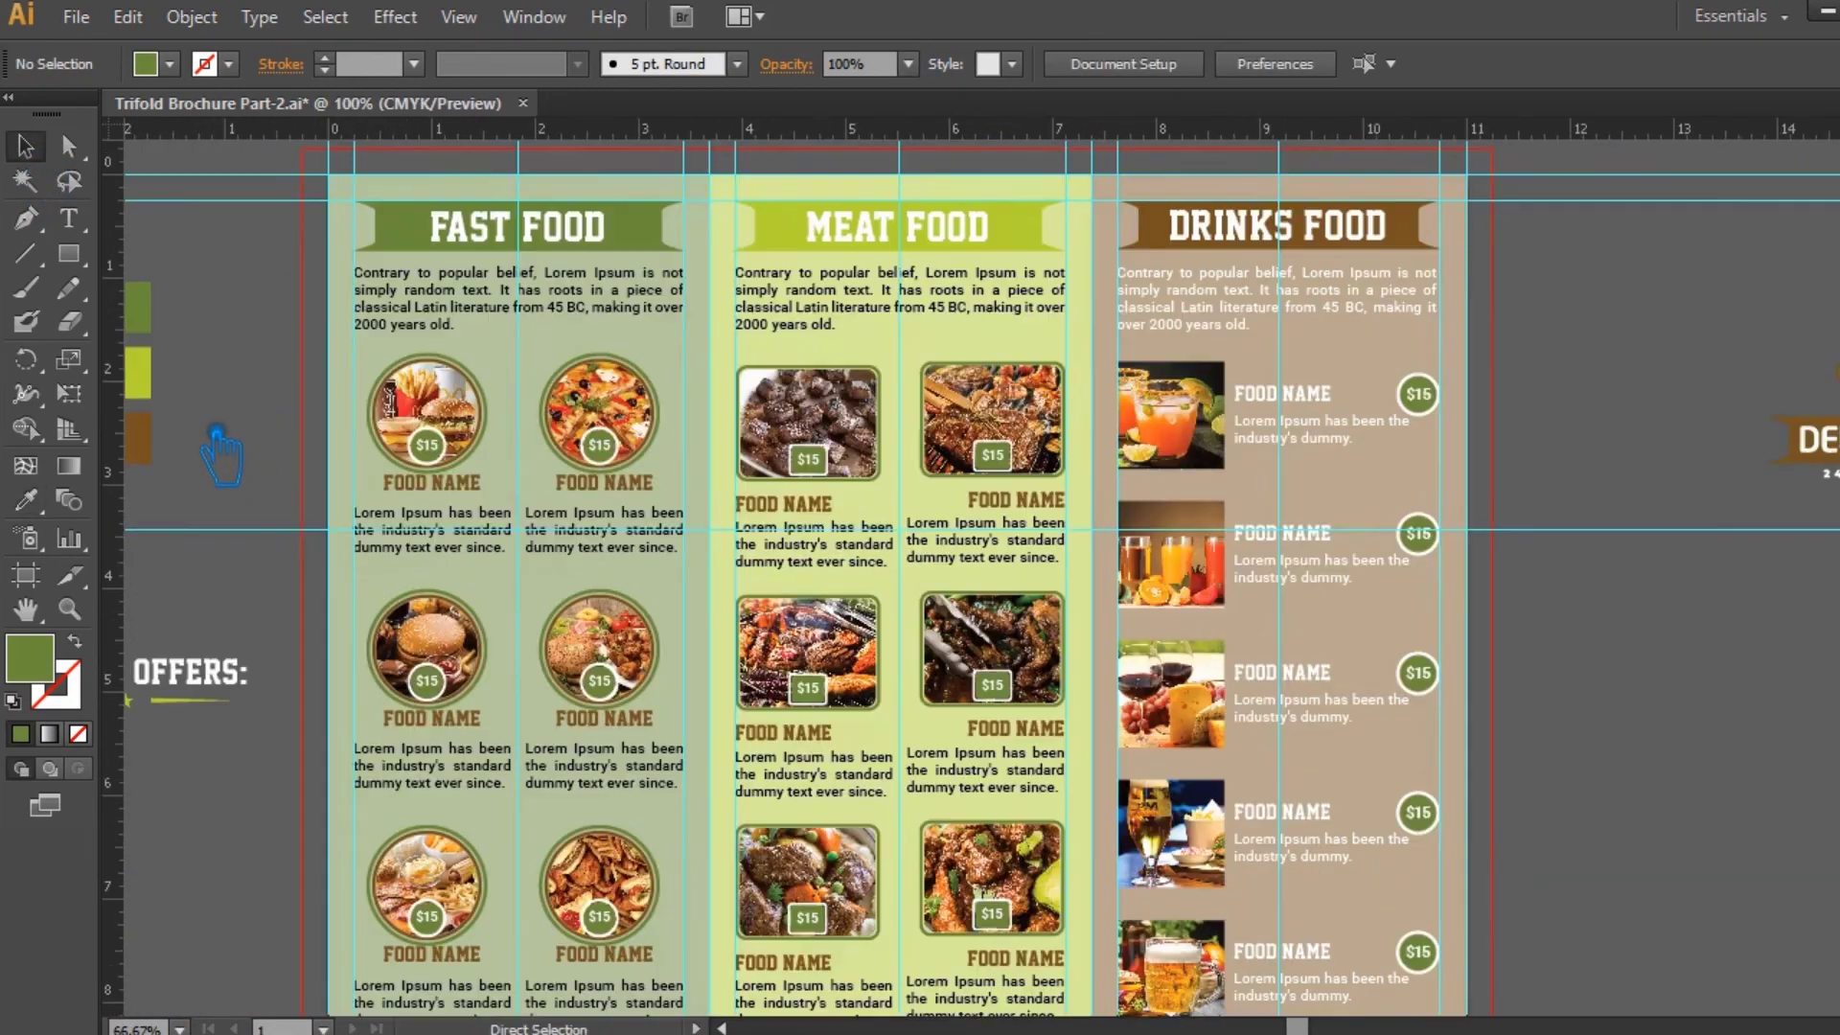
key("ctrl+minus")
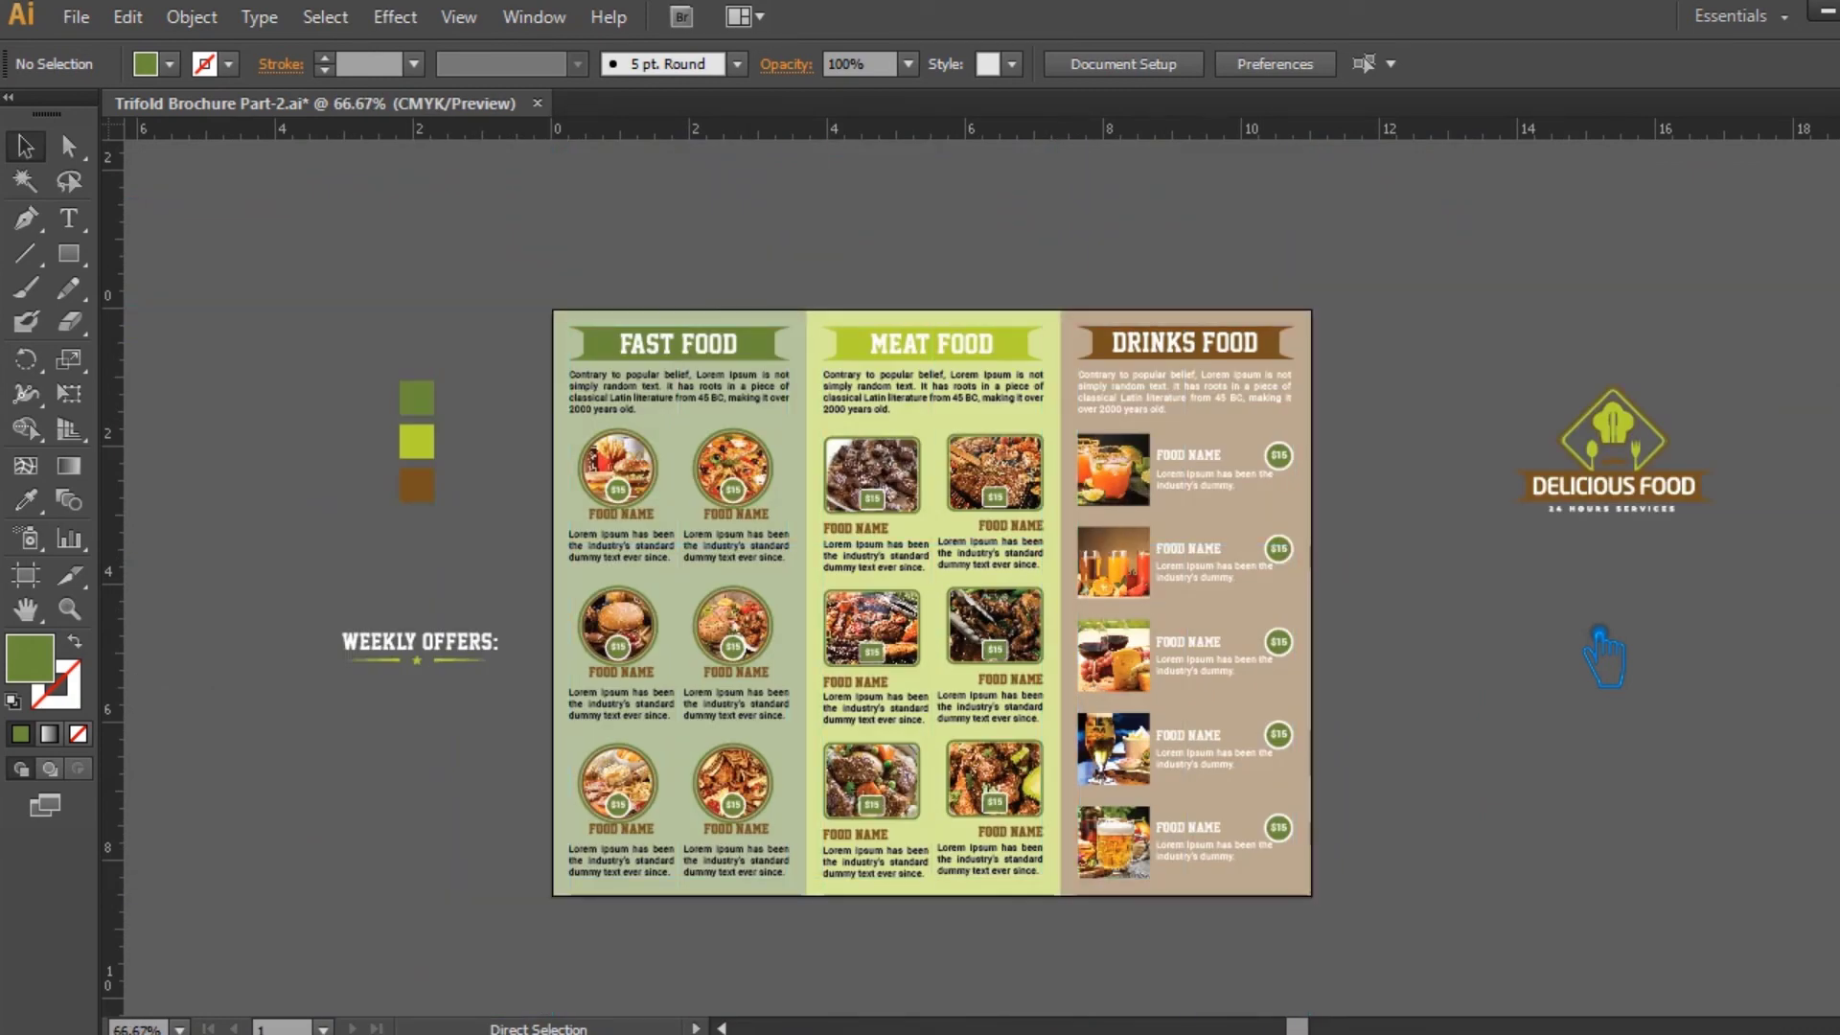
- Try to recolor the Drinks Food item descriptions black with the Color Picker
key("ctrl+plus")
key("a")
left_click(1304, 433)
left_click(1314, 580, "shift")
left_click(1313, 723, "shift")
left_click(1305, 858, "shift")
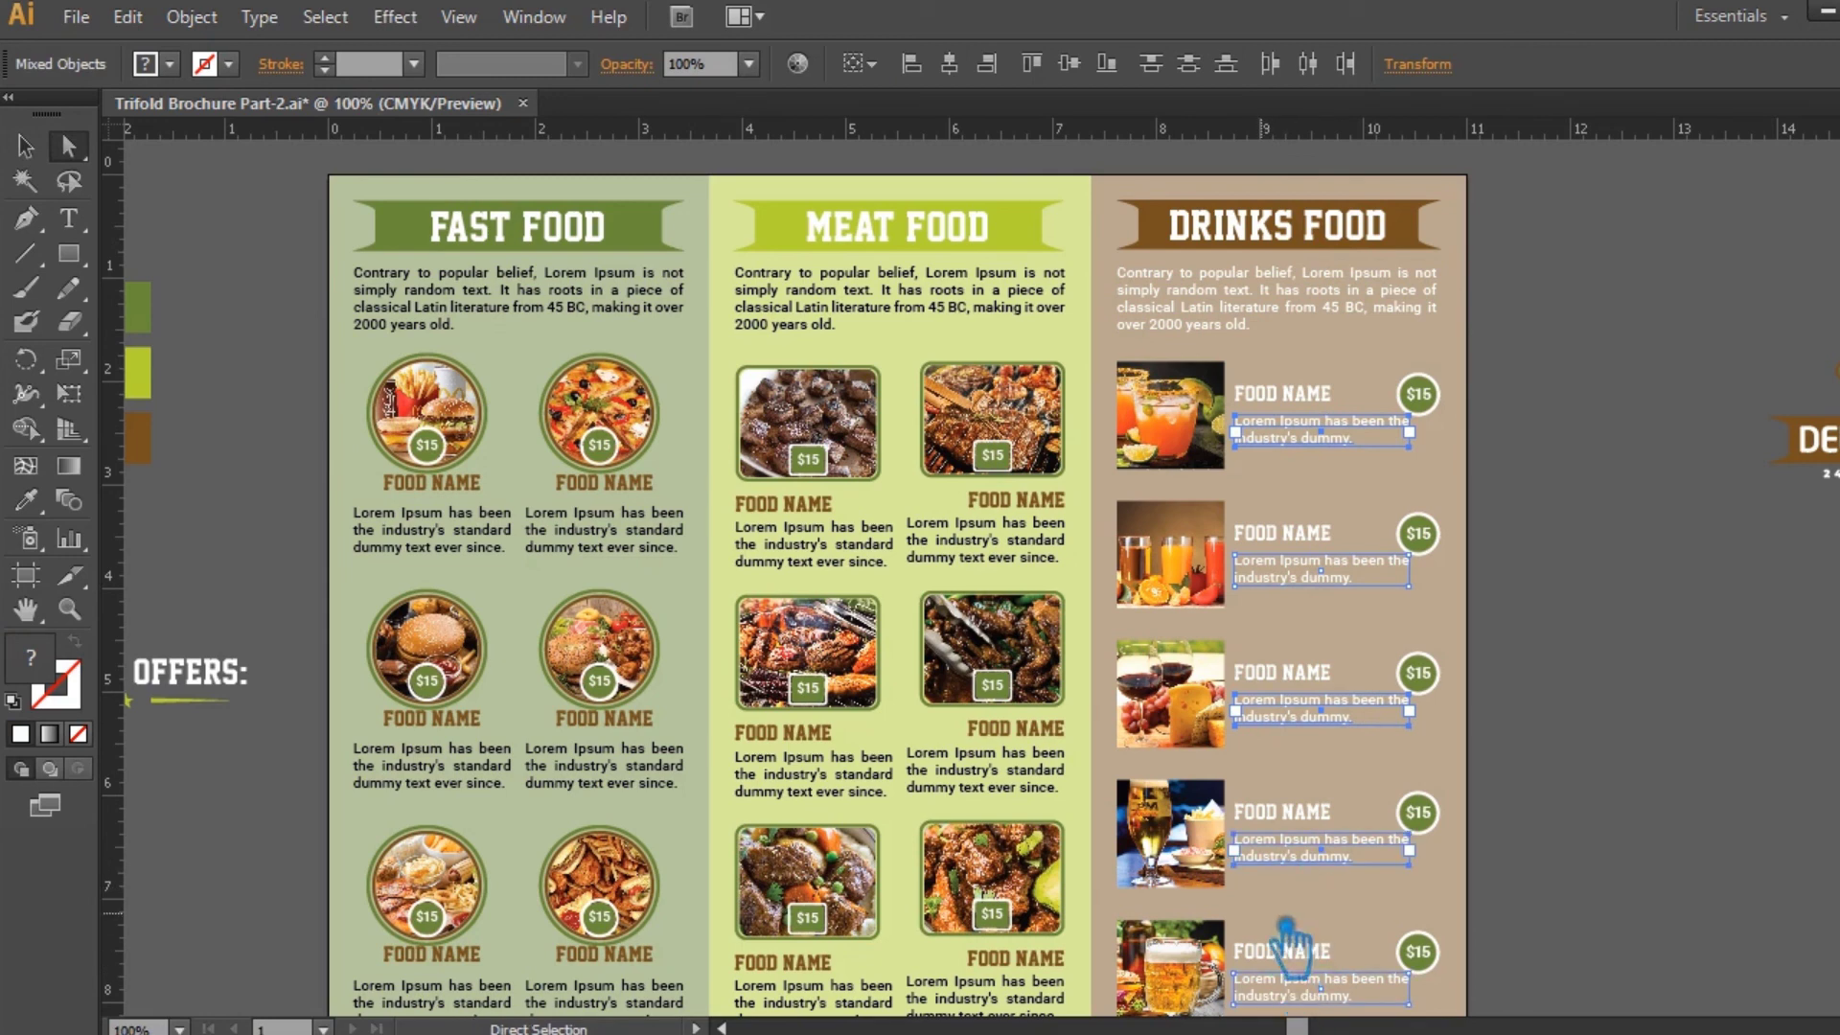
double_click(48, 678)
left_click(811, 575)
left_click(1445, 227)
key("ctrl+z")
left_click(1327, 570, "shift")
scroll(1586, 584, "down", 1)
left_click(1305, 875, "shift")
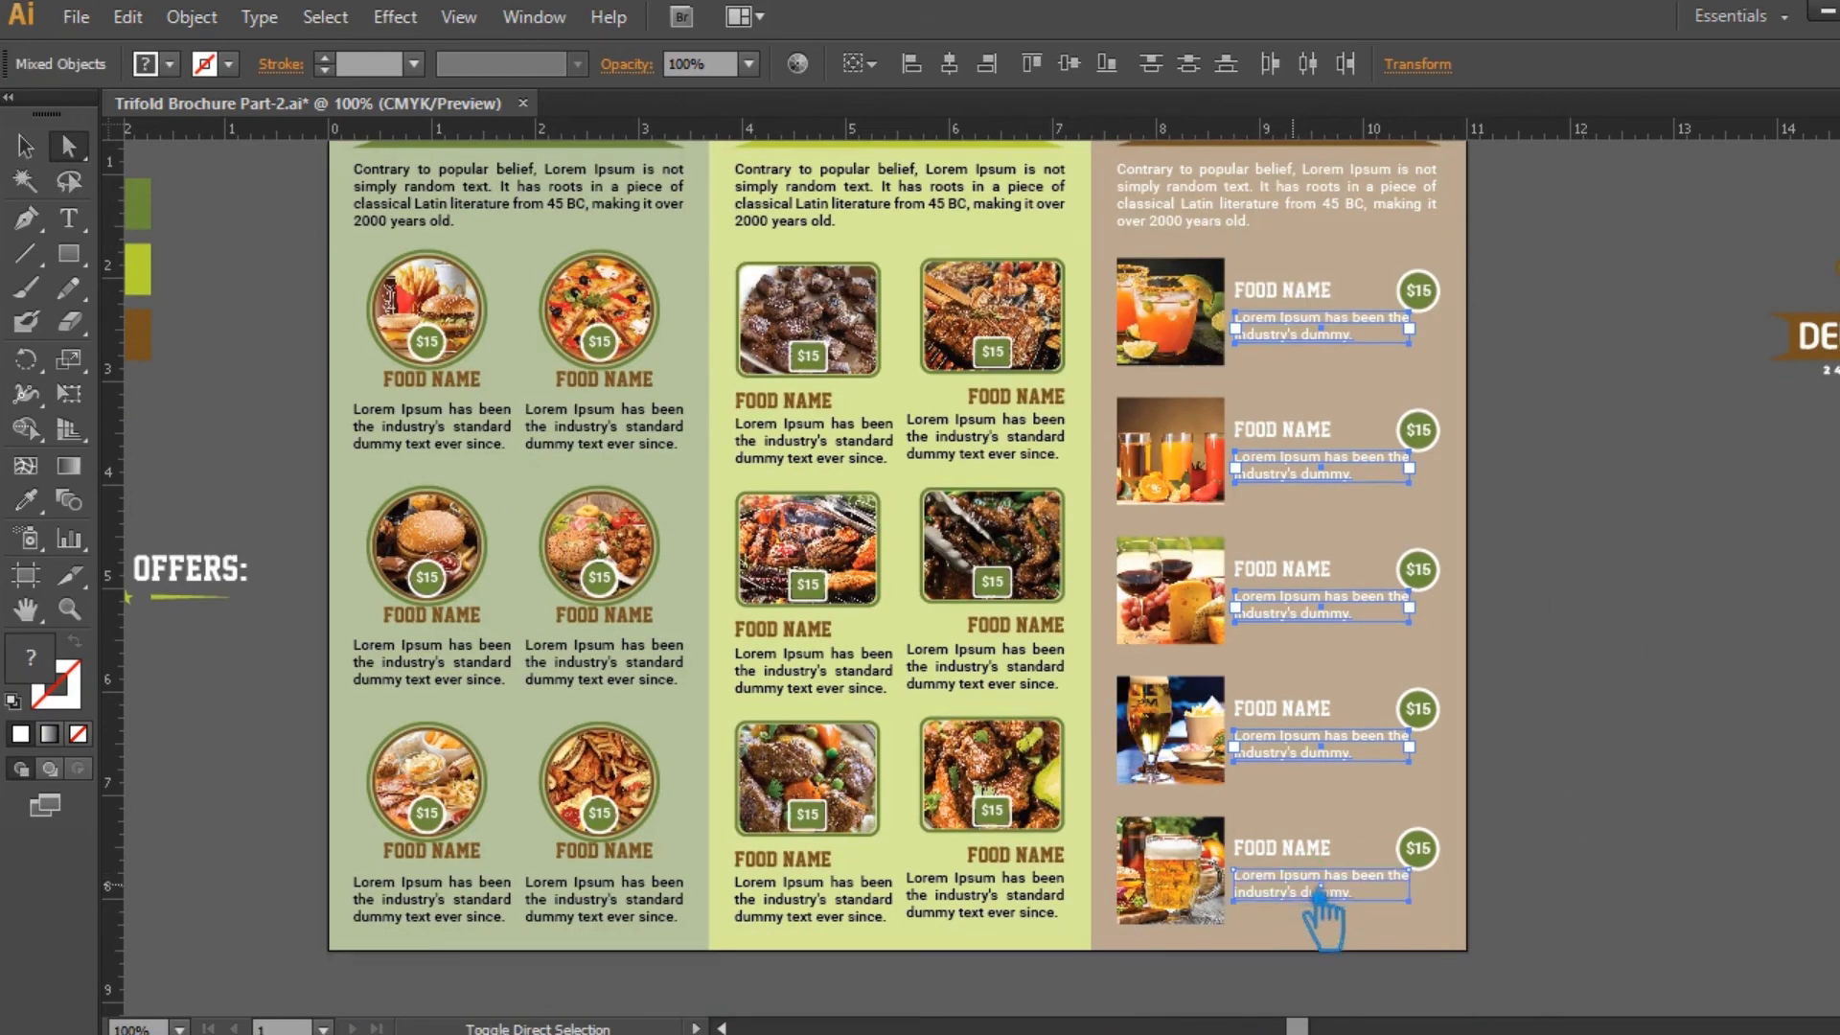
key("ctrl+z")
left_click(1309, 884, "shift")
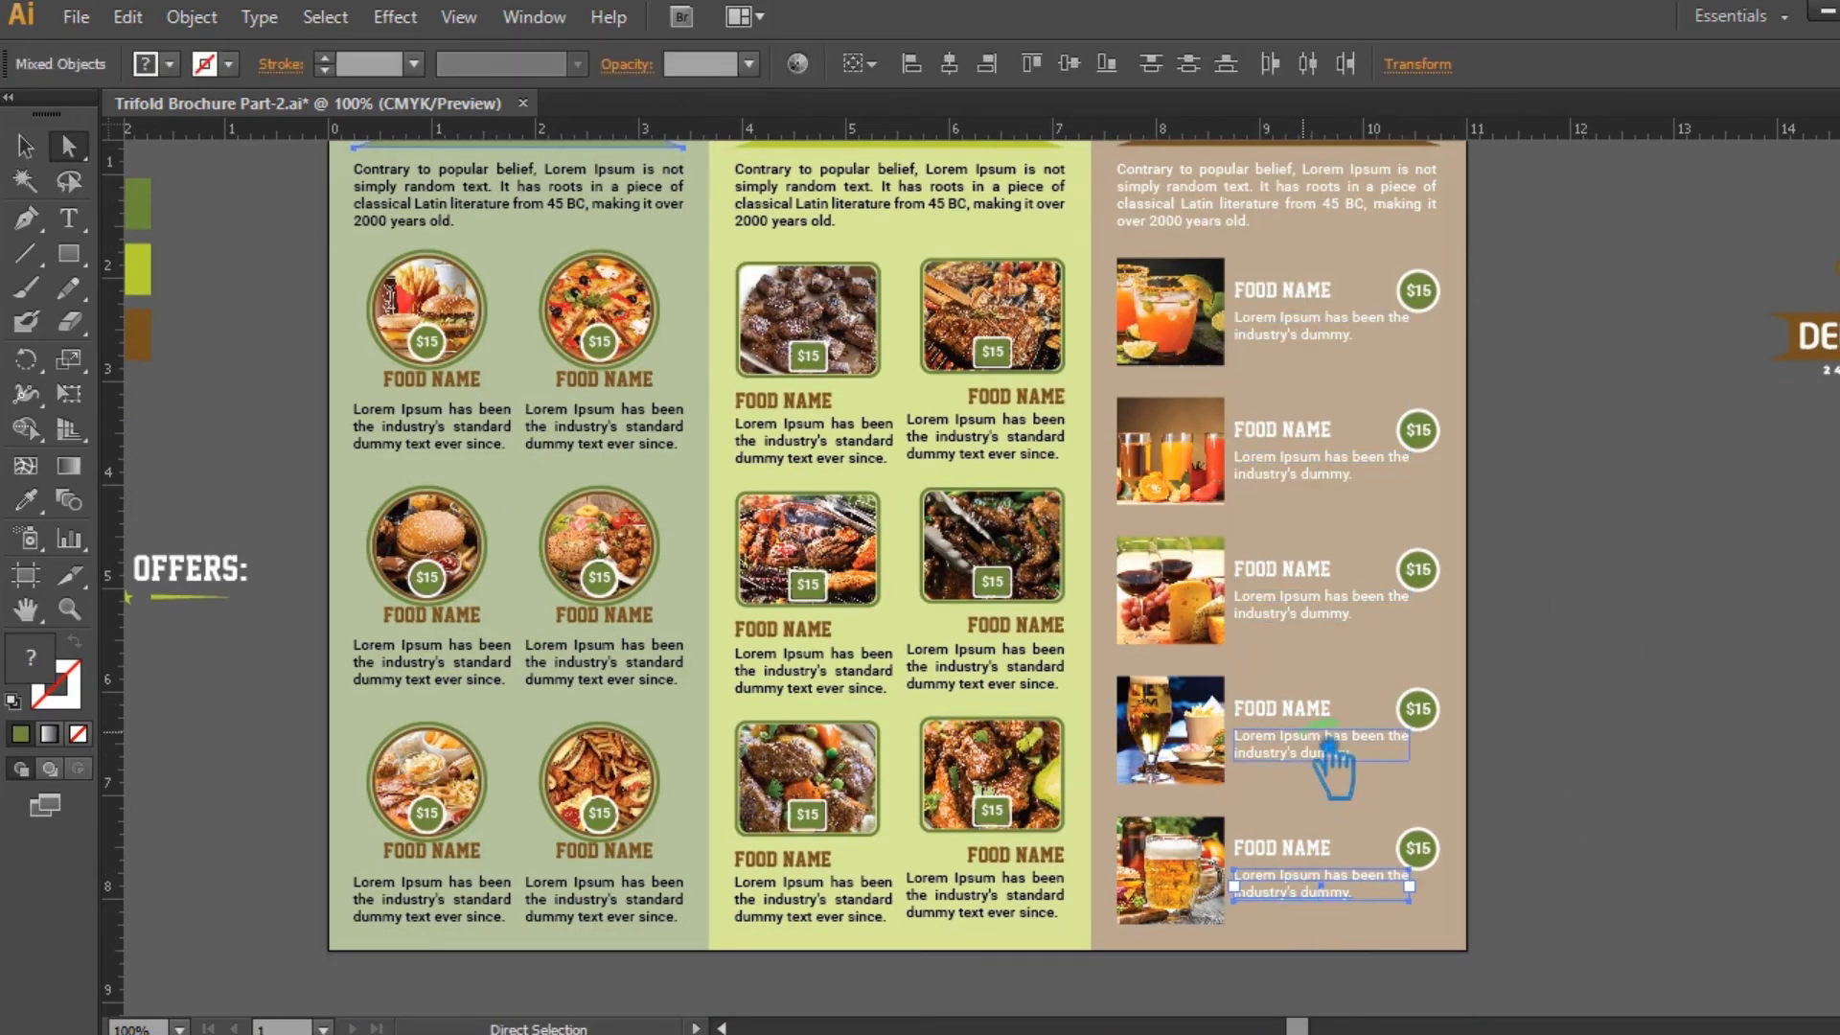
- Select all five item descriptions in the Drinks Food panel and recolor them black
left_click(1330, 746)
left_click(1332, 751)
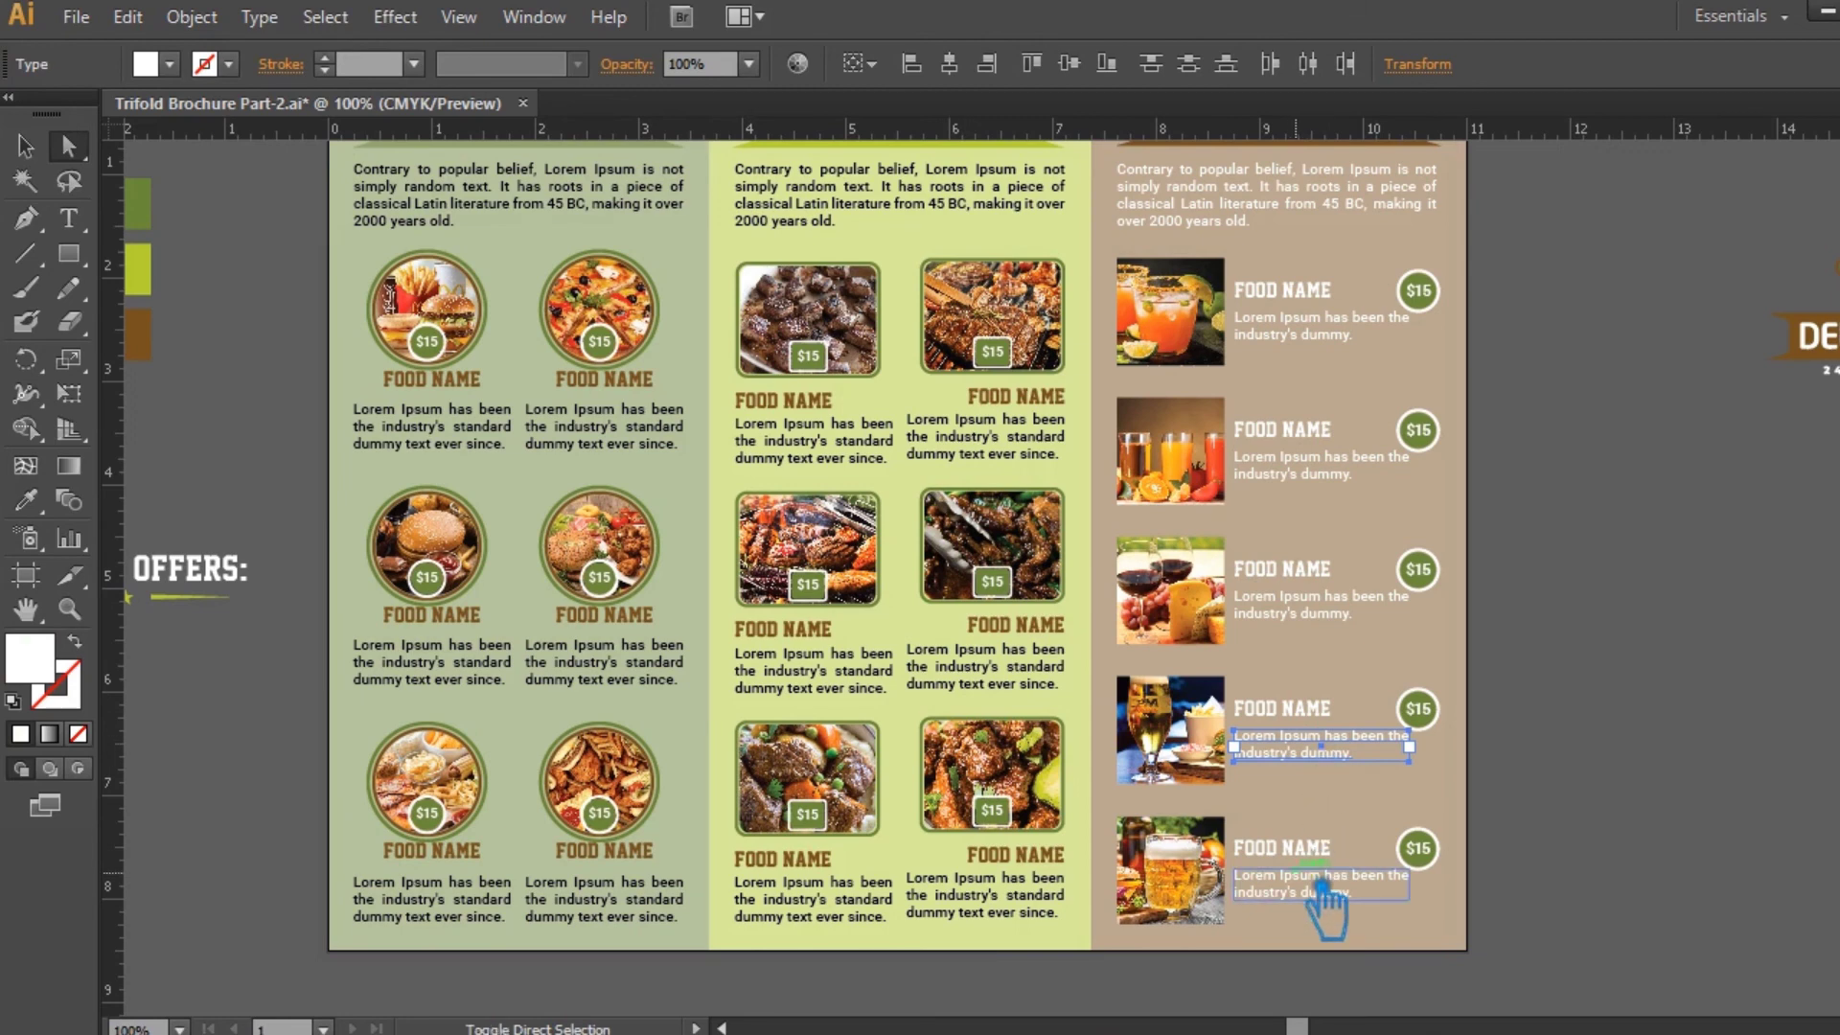
left_click(1319, 474, "shift")
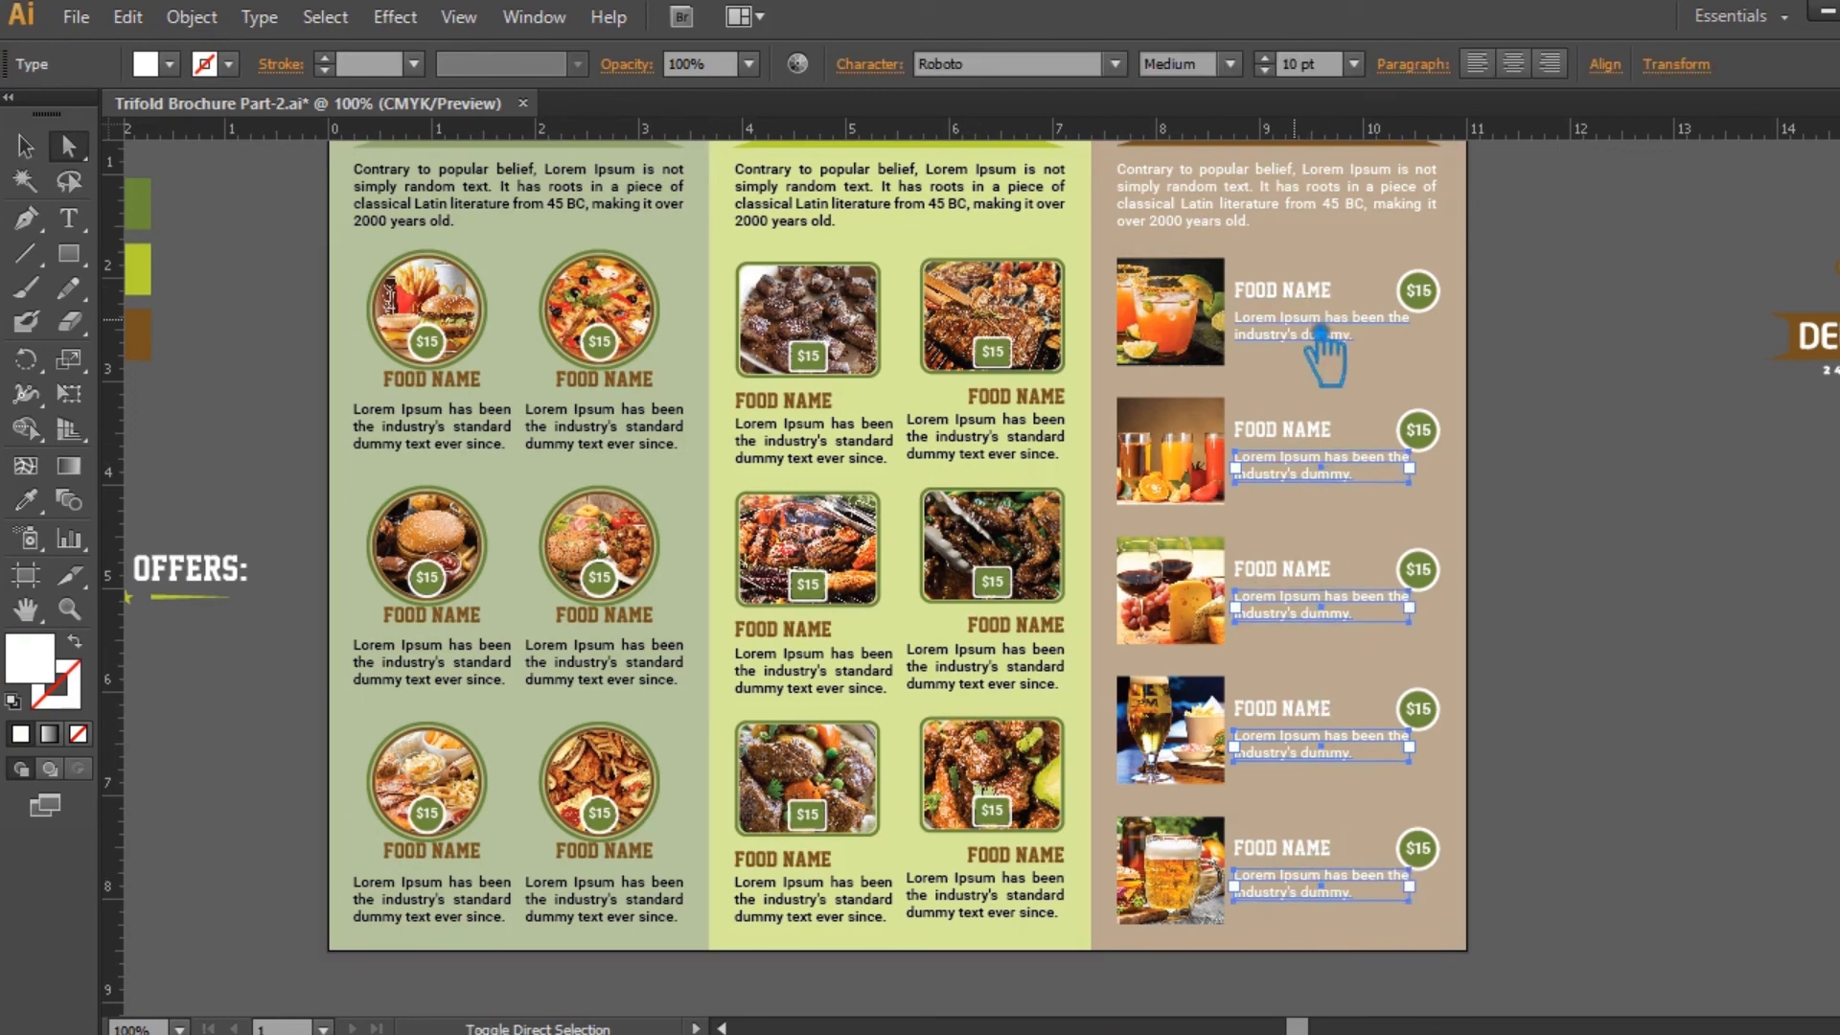
left_click(1094, 579)
left_click(1500, 234)
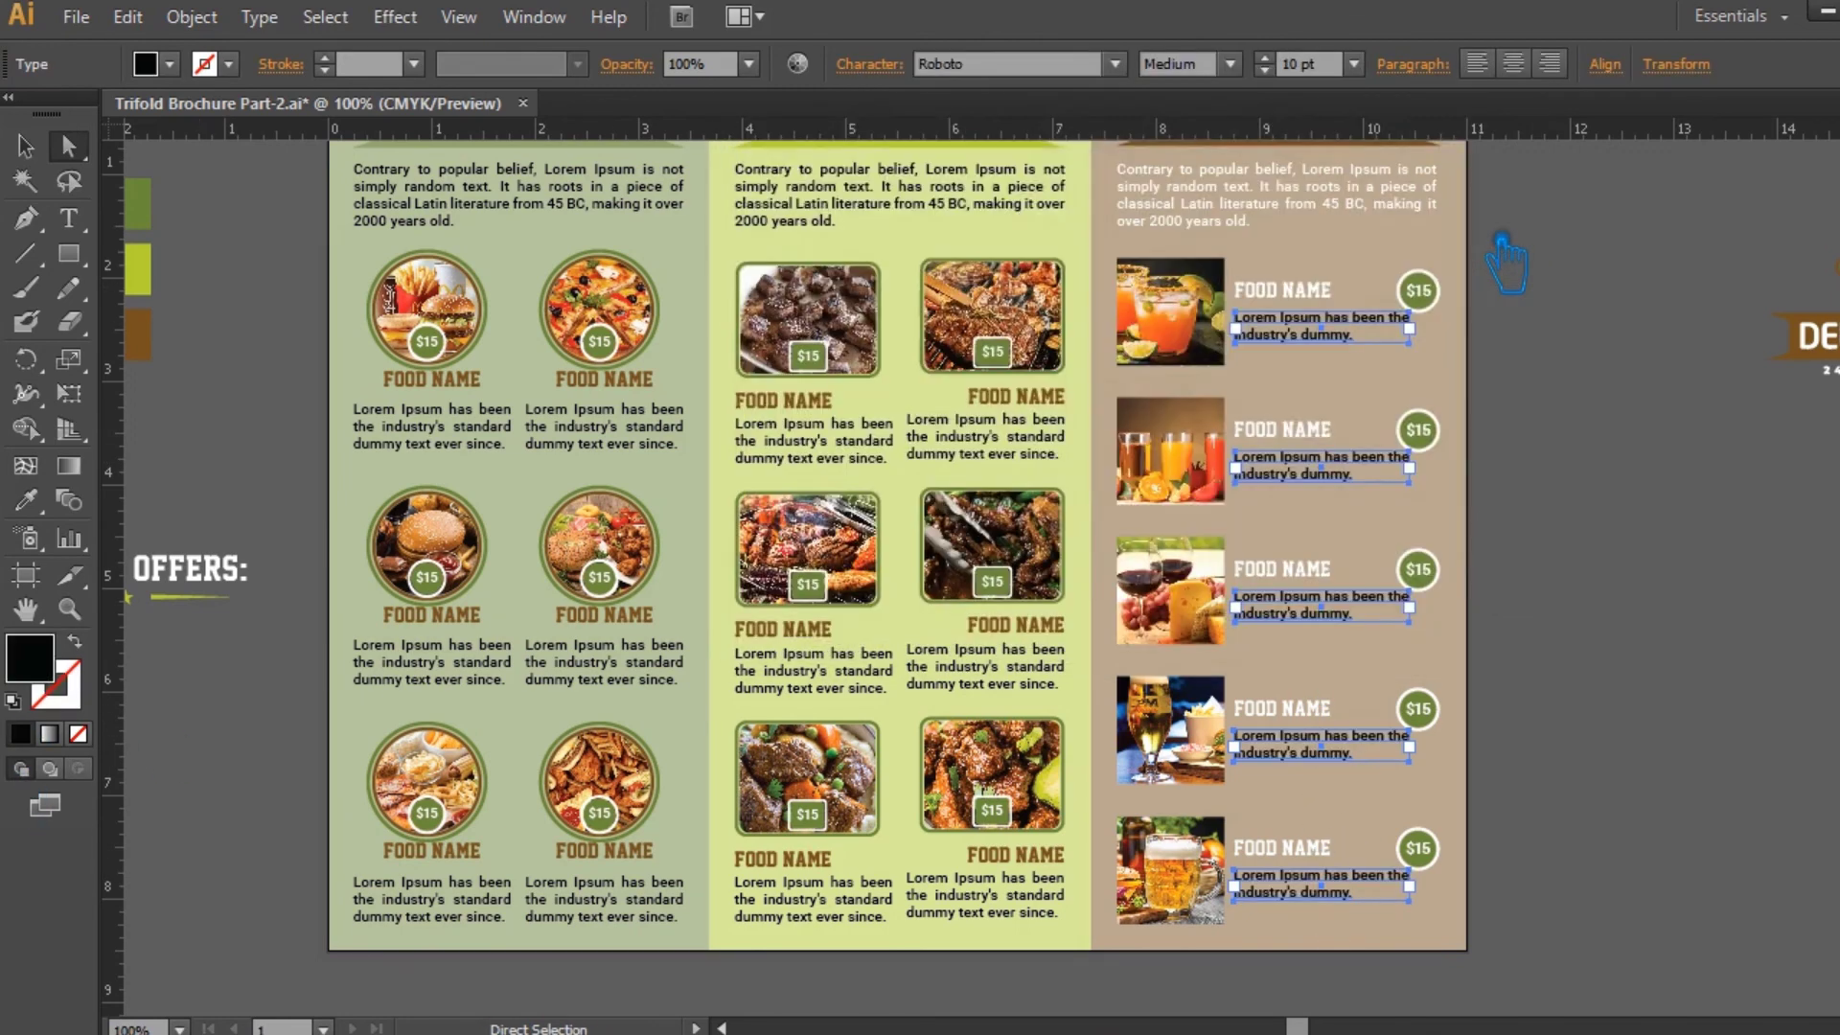
- Recolor the MEAT FOOD heading text black using the Eyedropper and set the Meat Food background's opacity to 40%
left_click_drag(1588, 272, 1593, 447)
left_click(25, 500)
left_click(1167, 298)
left_click(26, 147)
left_click(1650, 470)
left_click_drag(1664, 618, 1742, 540)
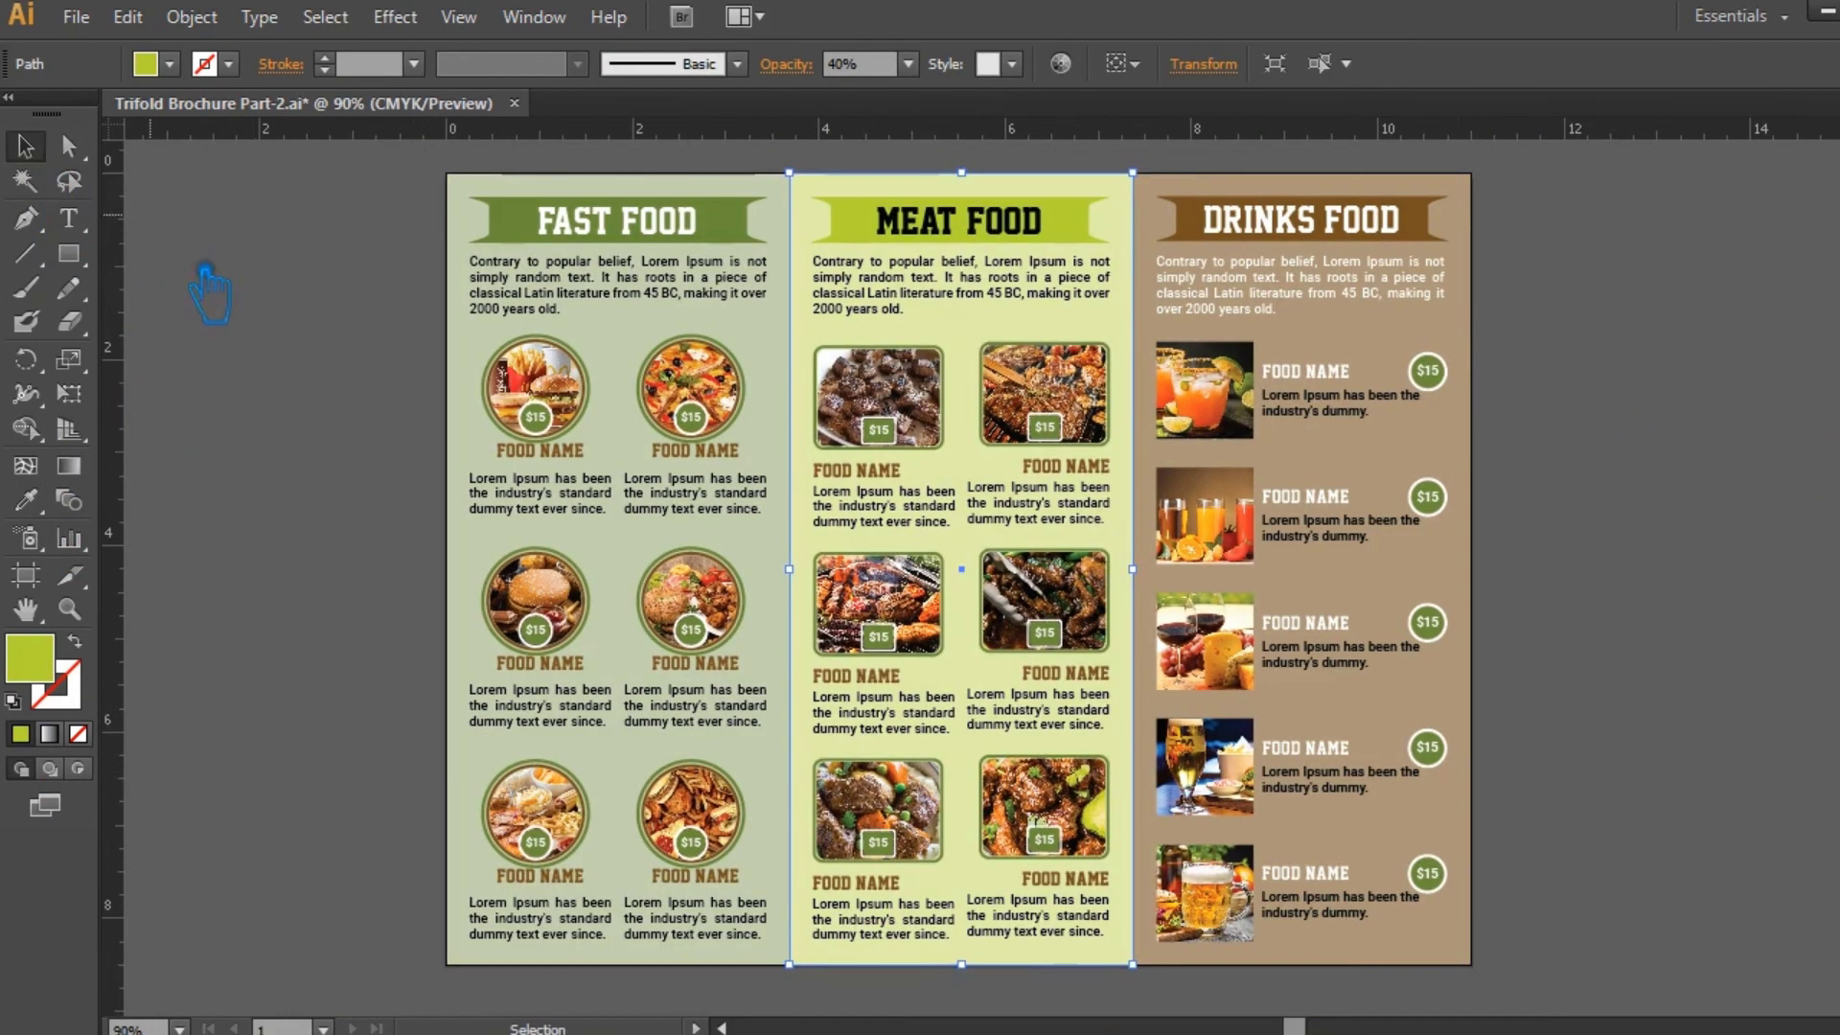
left_click(280, 308)
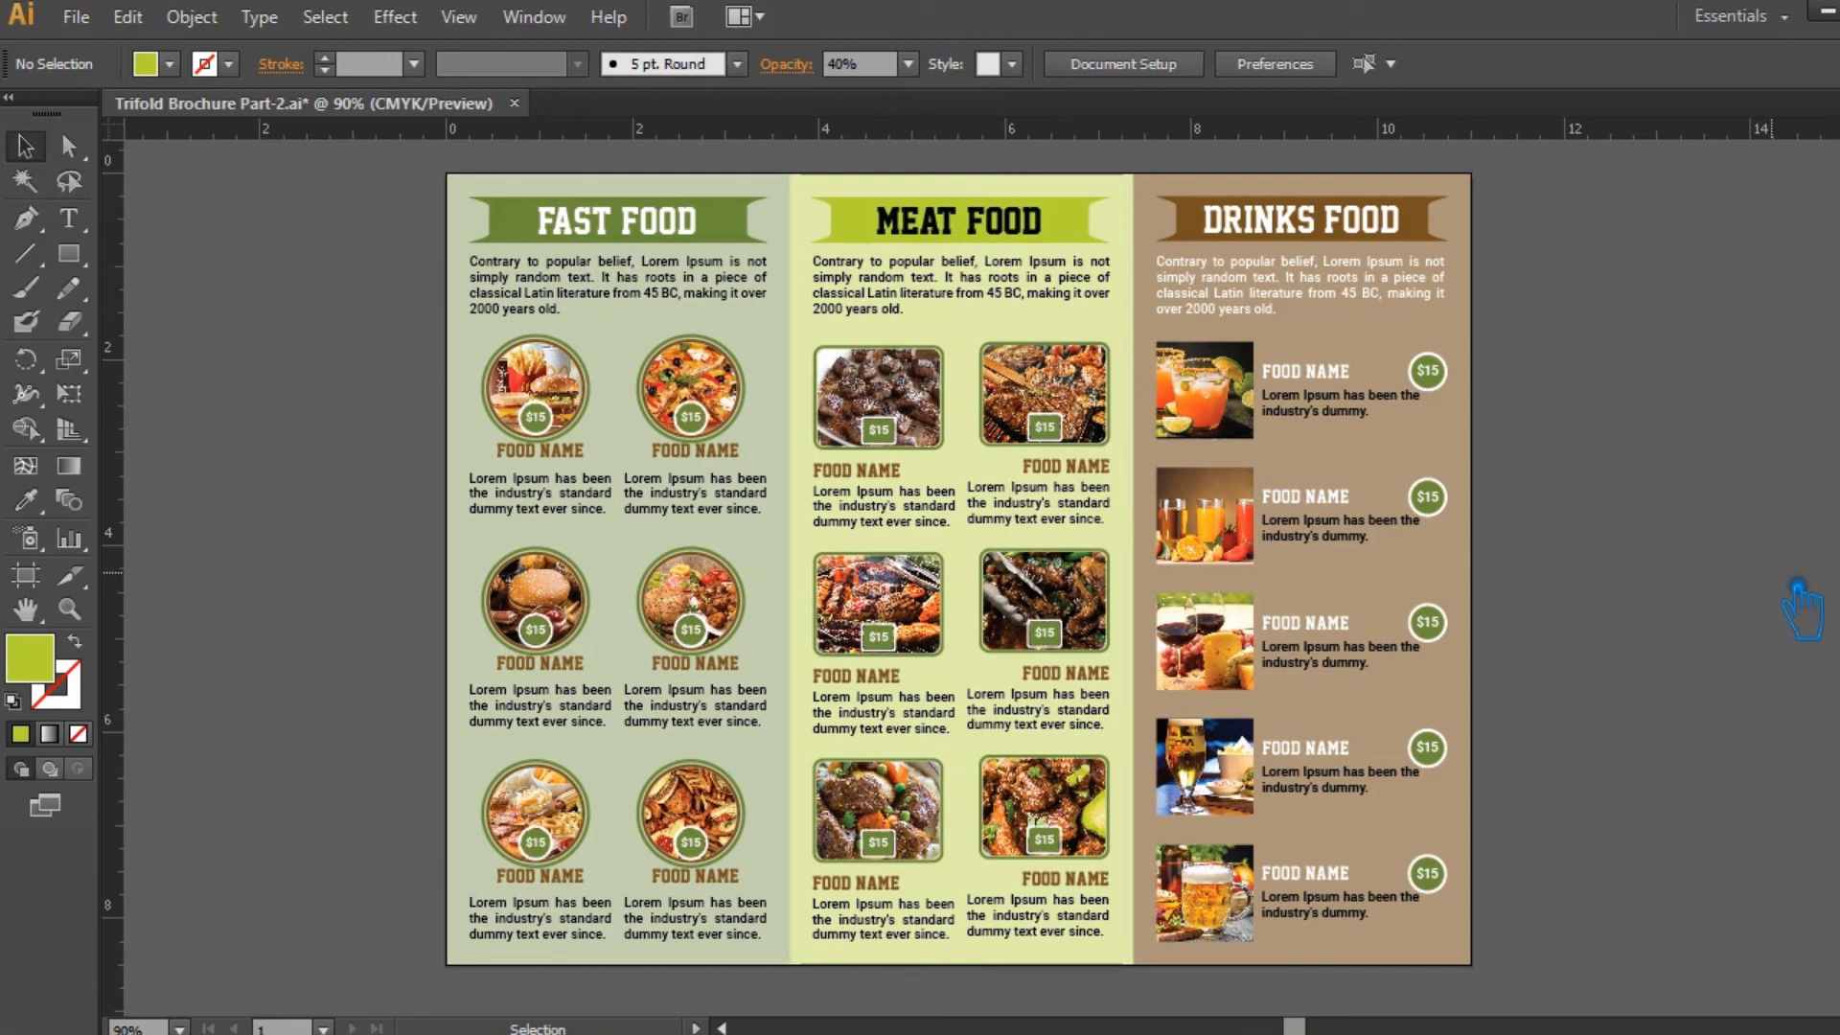